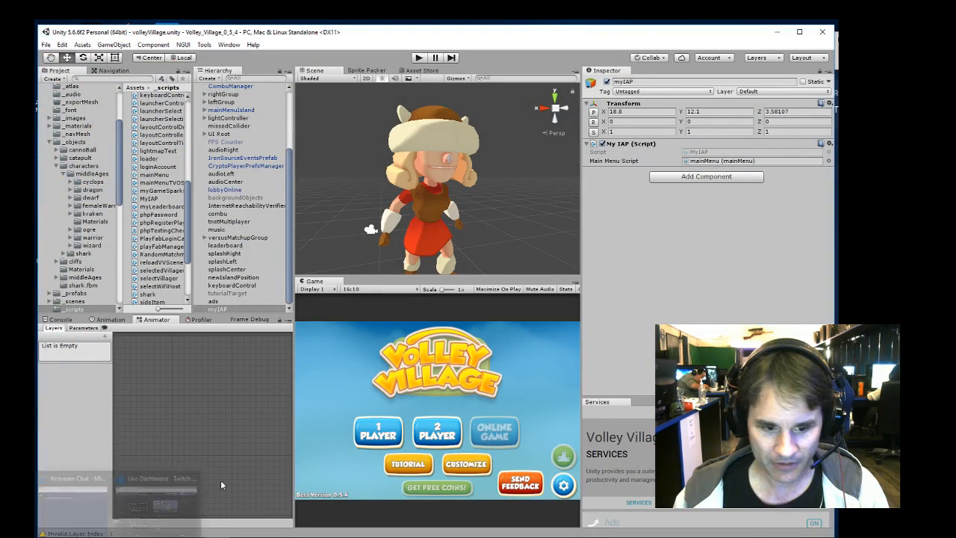
- Check the stream on the Twitch live dashboard and in Streamlabs OBS, and return to the female warrior scene in Unity
left_click(159, 500)
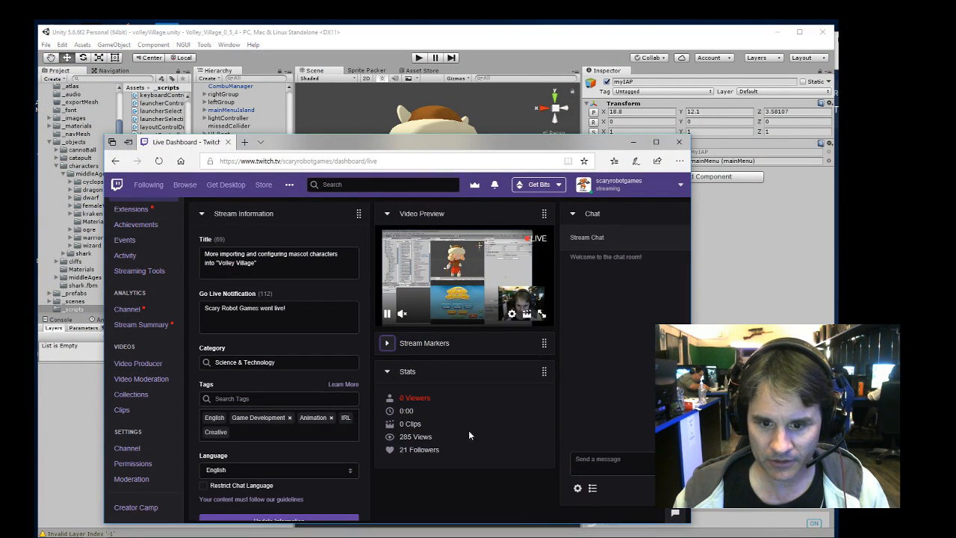
left_click(633, 142)
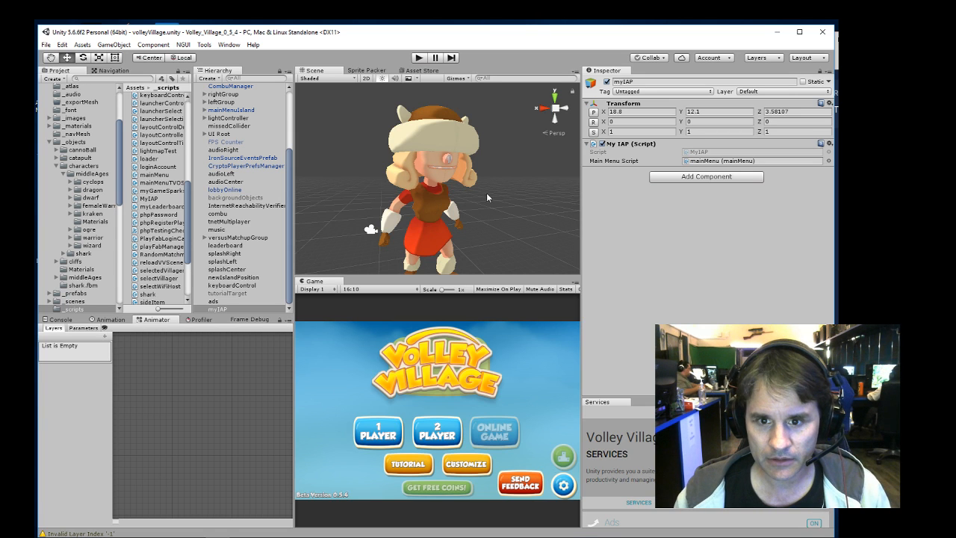
left_click_drag(486, 193, 429, 204, "alt")
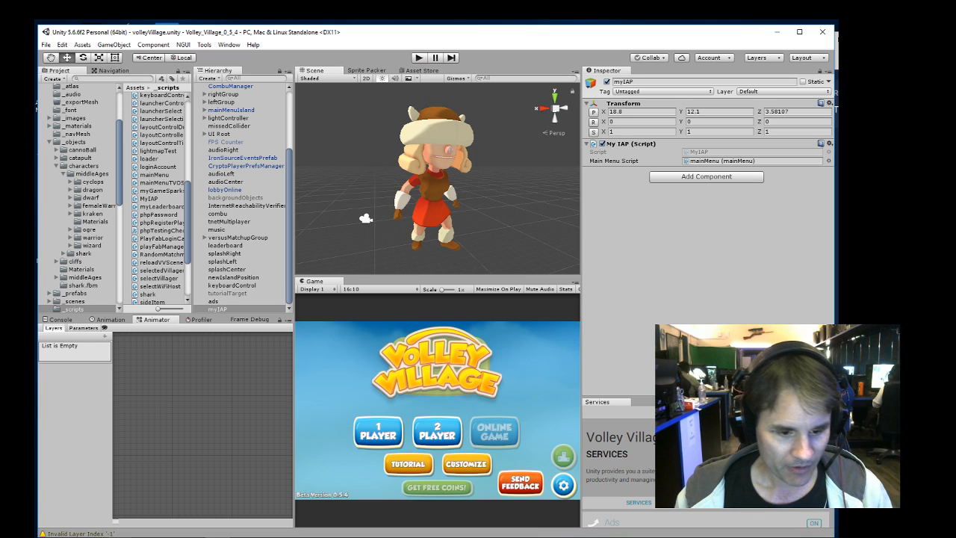
mouse_move(118, 537)
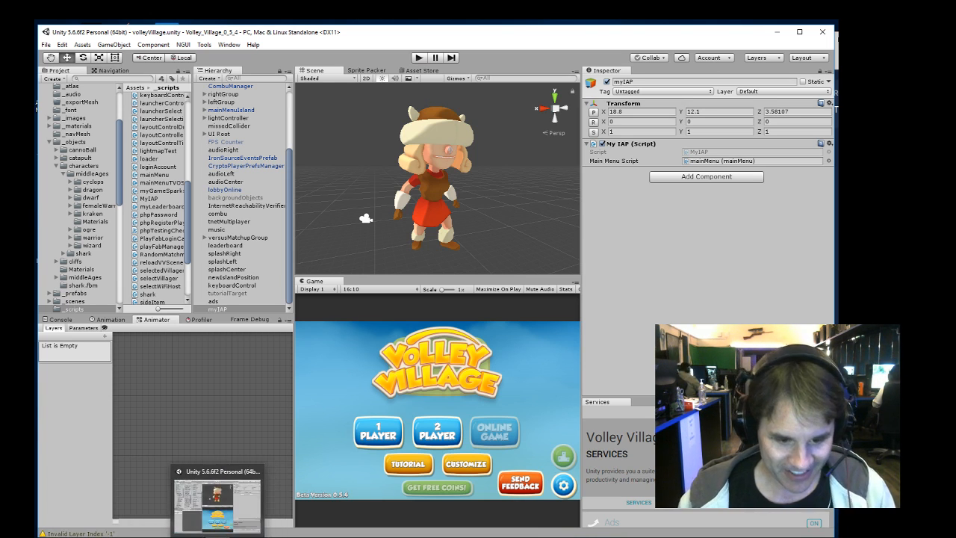
left_click(193, 537)
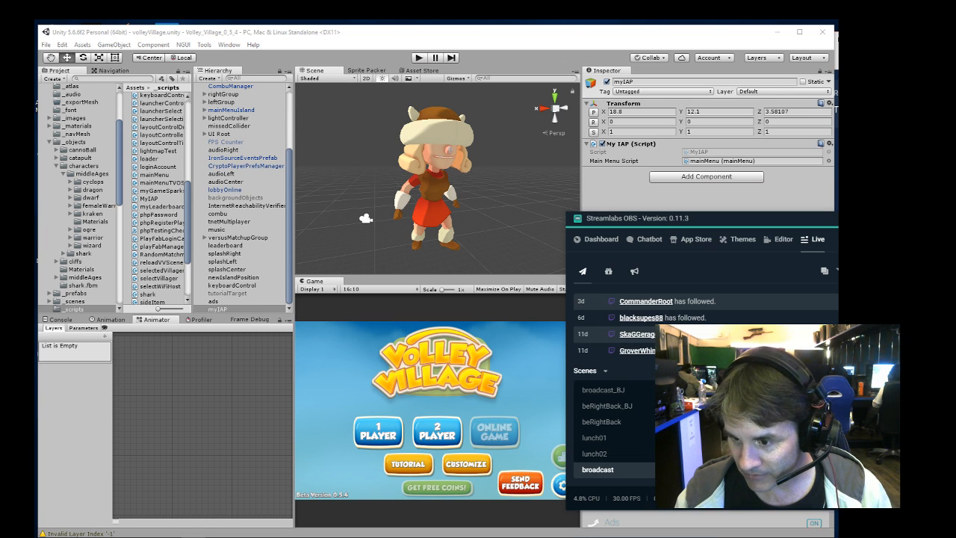
left_click(440, 276)
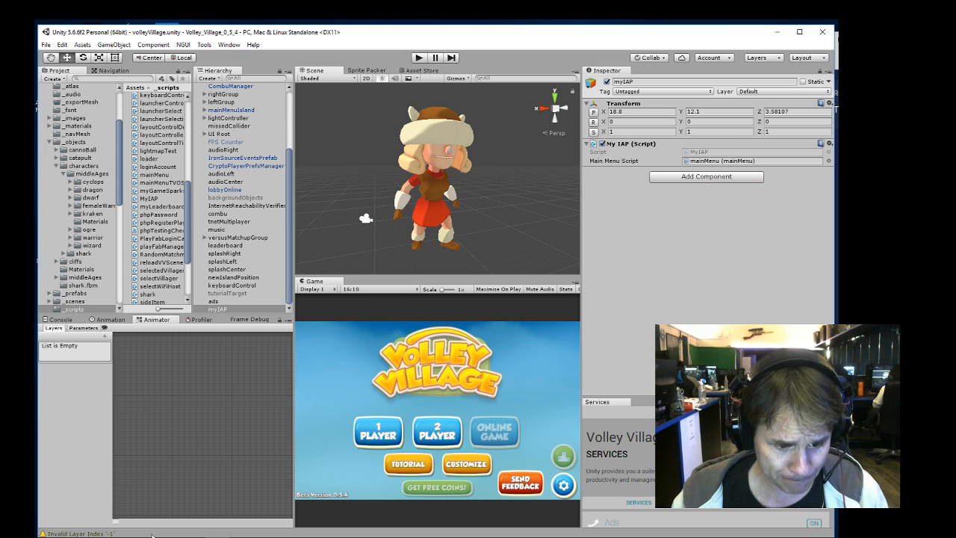
mouse_move(437, 165)
left_mouse_down("alt")
mouse_move(424, 176)
mouse_move(451, 156)
left_mouse_up("alt")
scroll(430, 169, "up", 4)
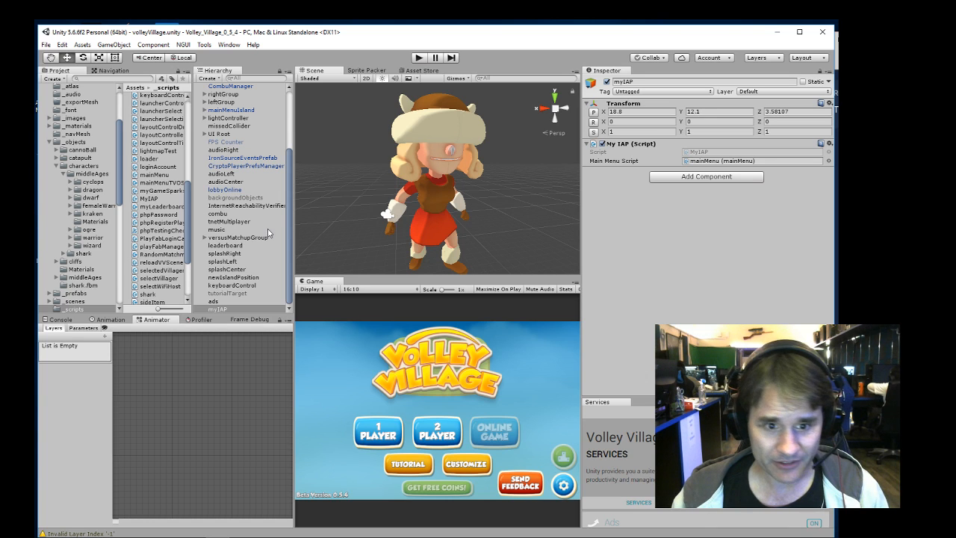
- Widen the project asset list, the Hierarchy and the central Scene and Game views, narrowing the Inspector
left_click_drag(192, 245, 214, 245)
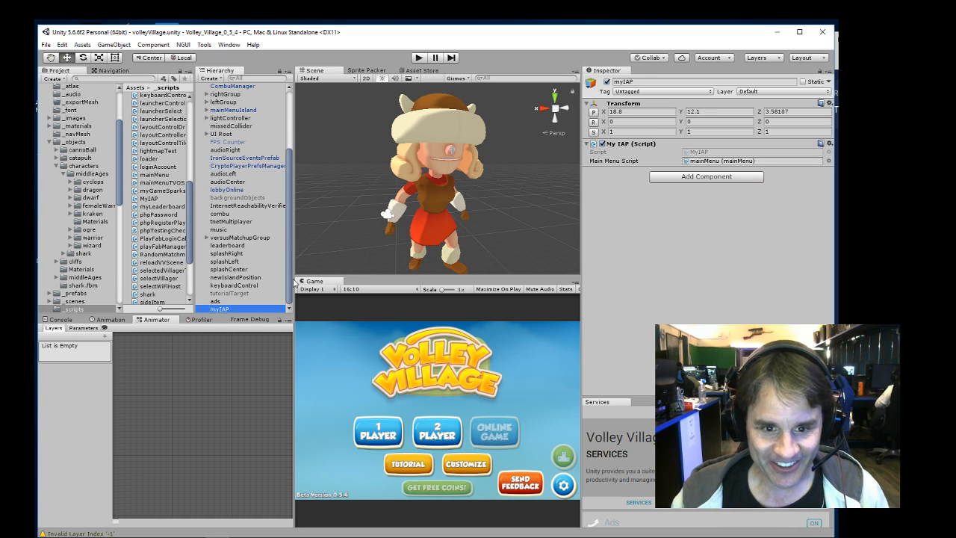
left_click_drag(296, 129, 333, 135)
left_click_drag(579, 221, 656, 236)
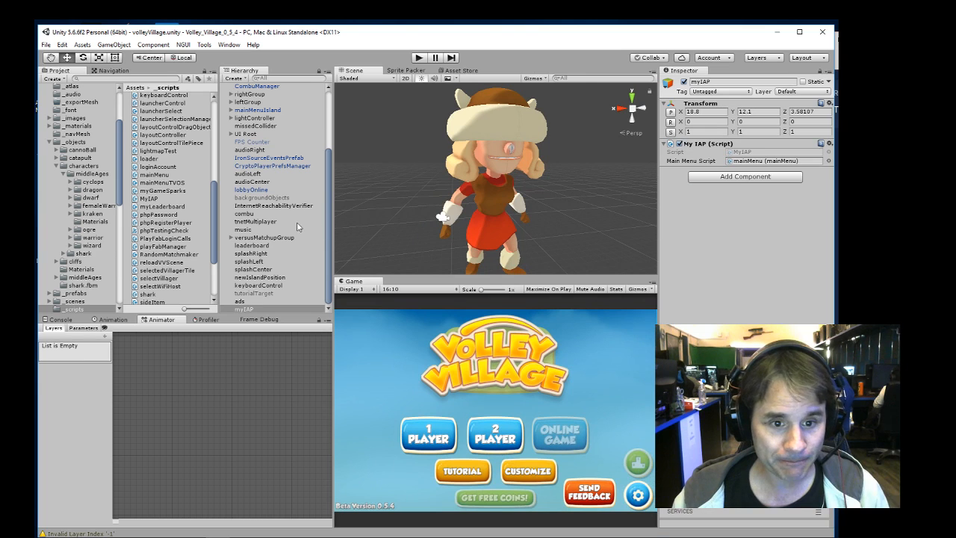
- Import femaleWarrior_responseLoseIdle from the USB drive's additional folder into the female warrior character folder, widening the asset list to show full names
left_click(99, 206)
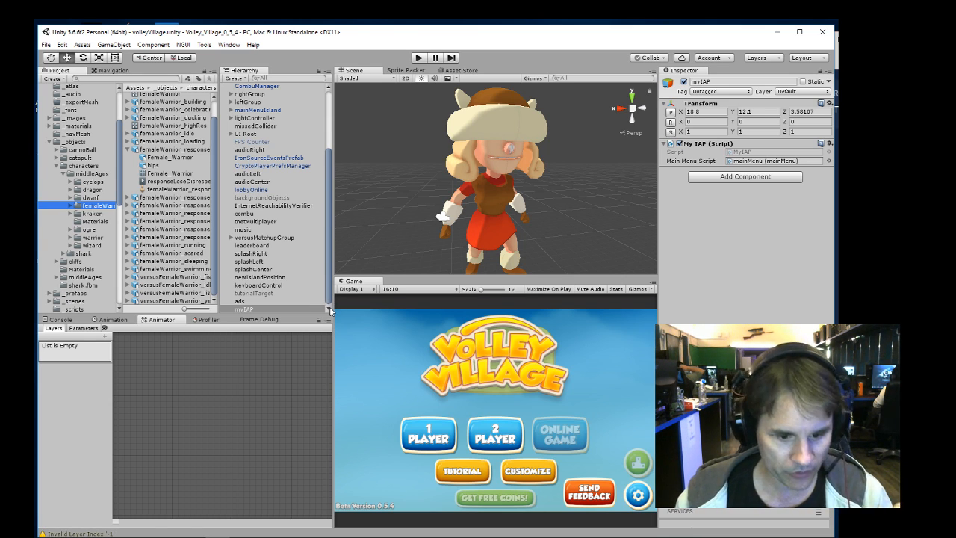
key("alt+Tab")
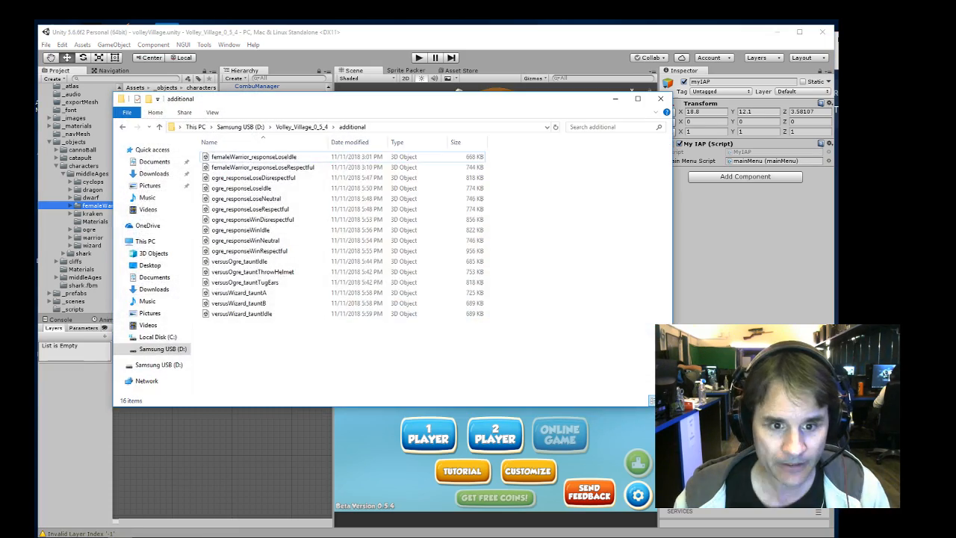
left_click_drag(316, 103, 712, 214)
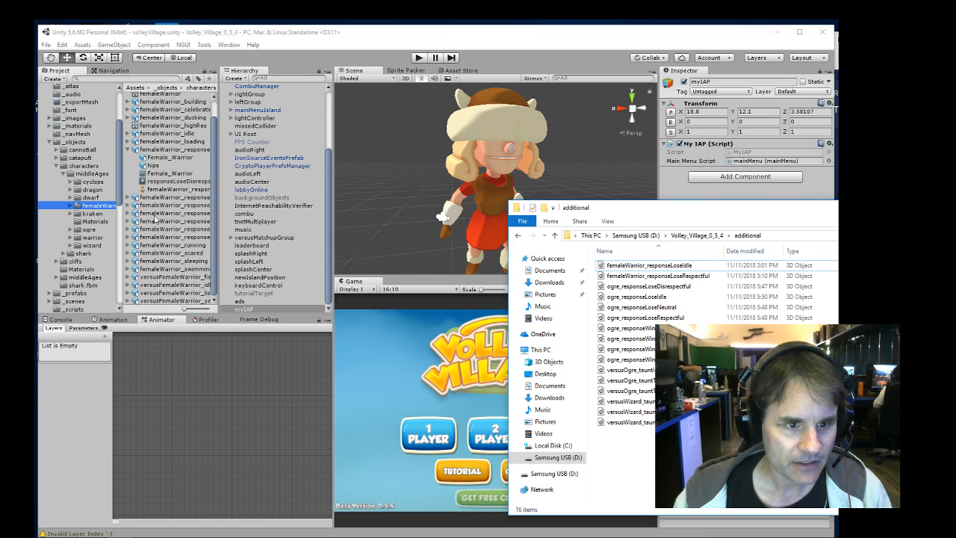
left_click(261, 242)
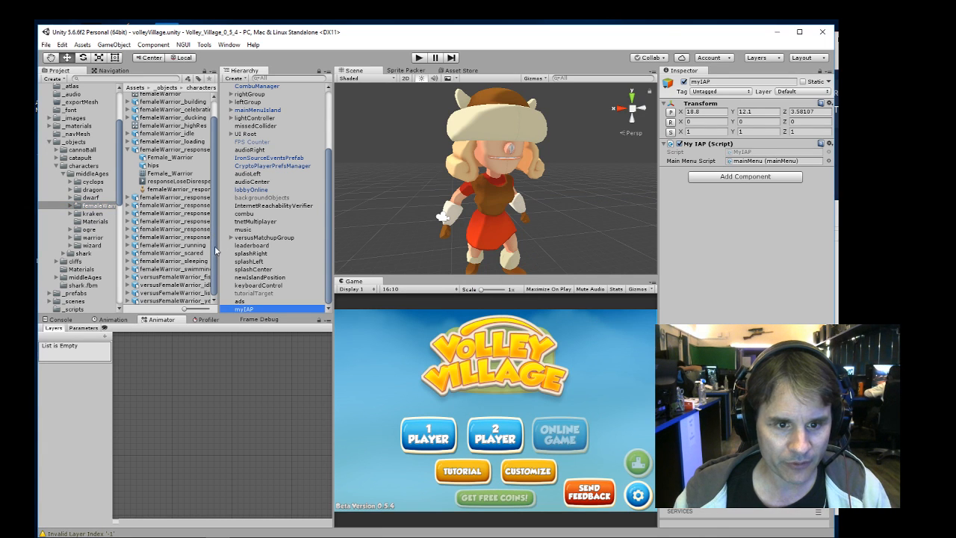
left_click_drag(220, 246, 234, 246)
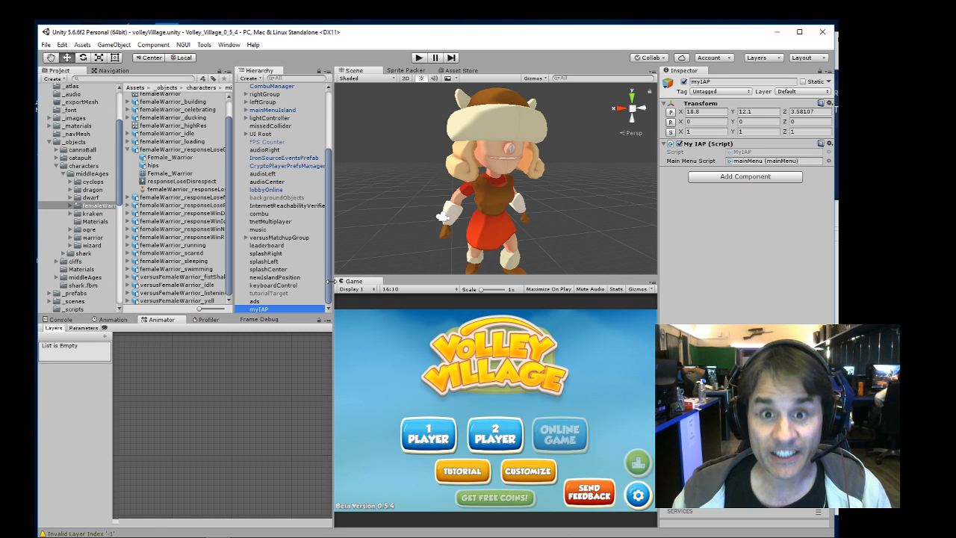
left_click_drag(330, 281, 366, 286)
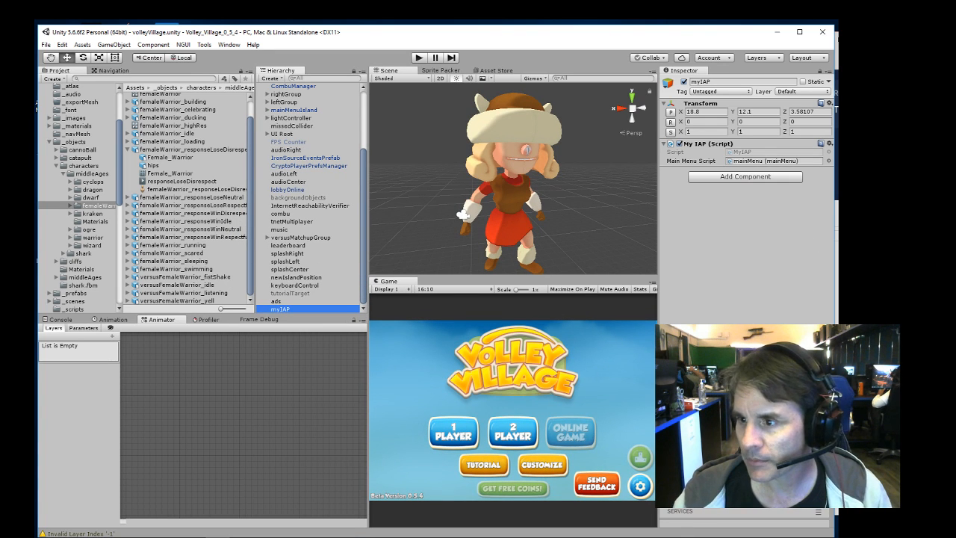
left_click(837, 215)
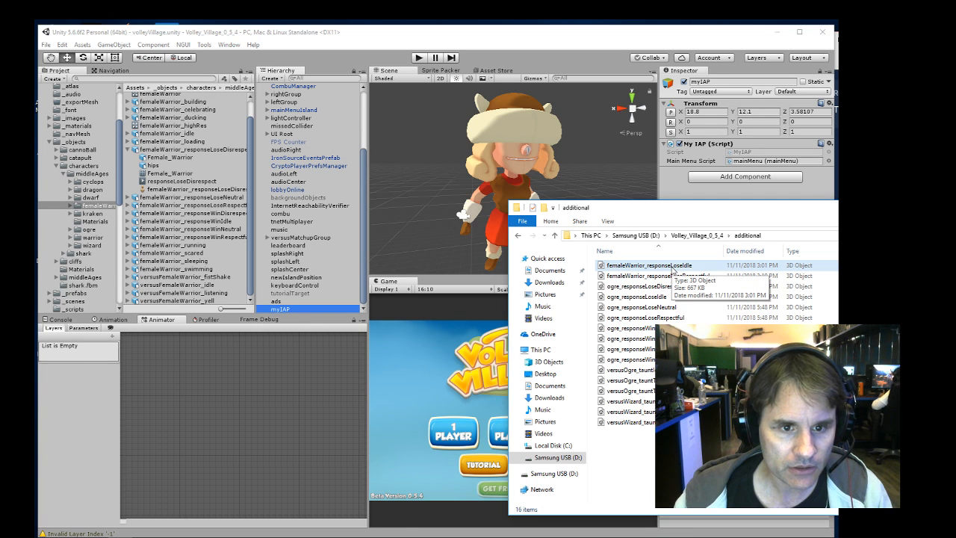
left_click_drag(672, 266, 229, 254)
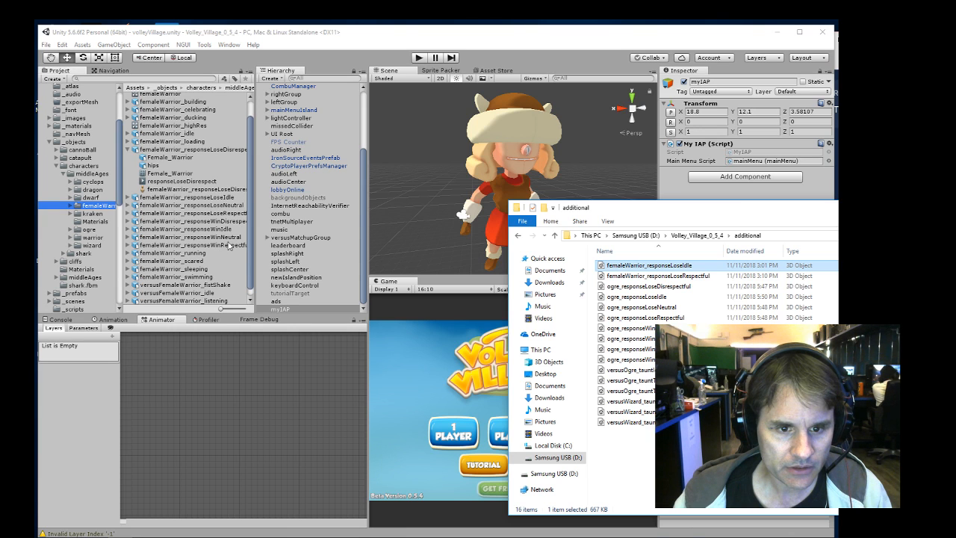
- Select the imported femaleWarrior_responseLoseIdle model, enlarge its import settings area and examine its preview against the character in the scene
left_click(227, 229)
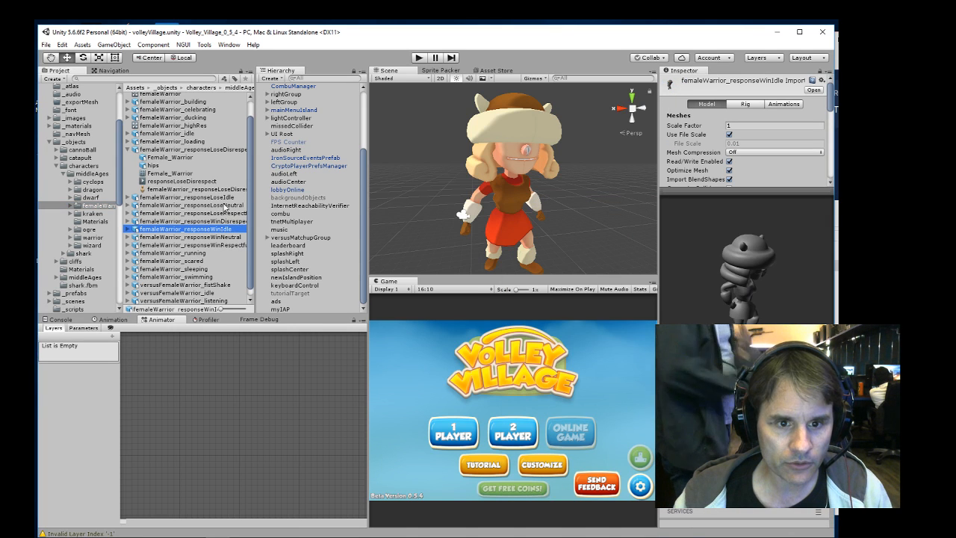
left_click(216, 197)
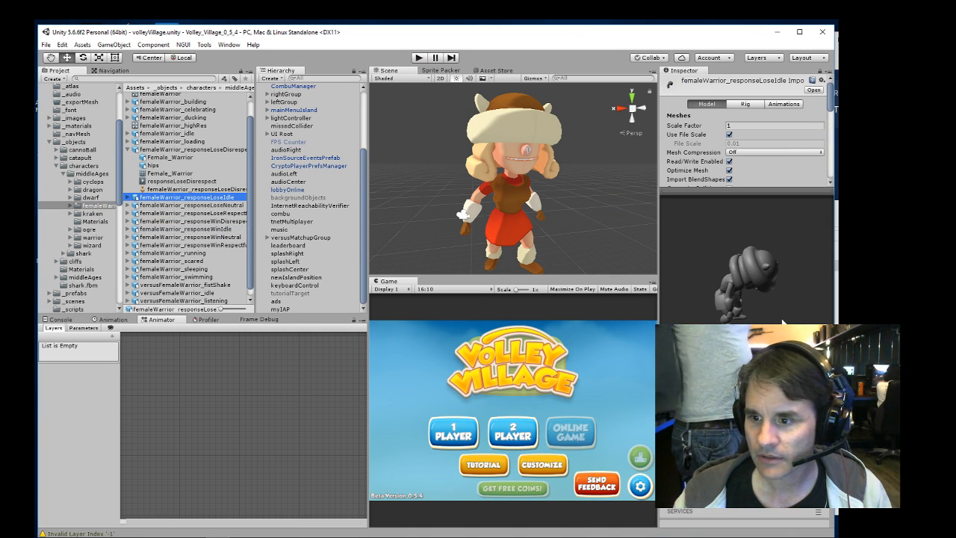
left_click_drag(782, 320, 697, 305, "alt")
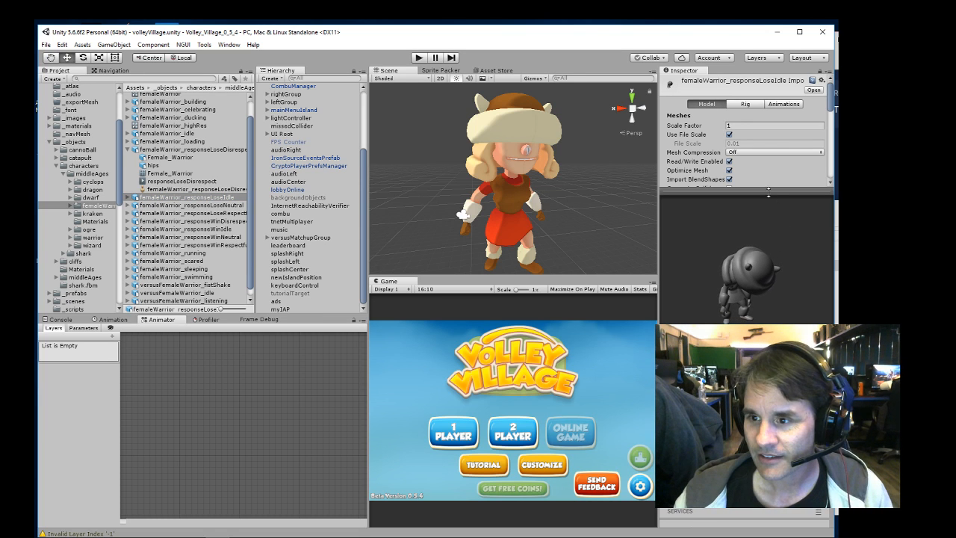
left_click_drag(768, 192, 768, 257)
left_click_drag(560, 211, 556, 167)
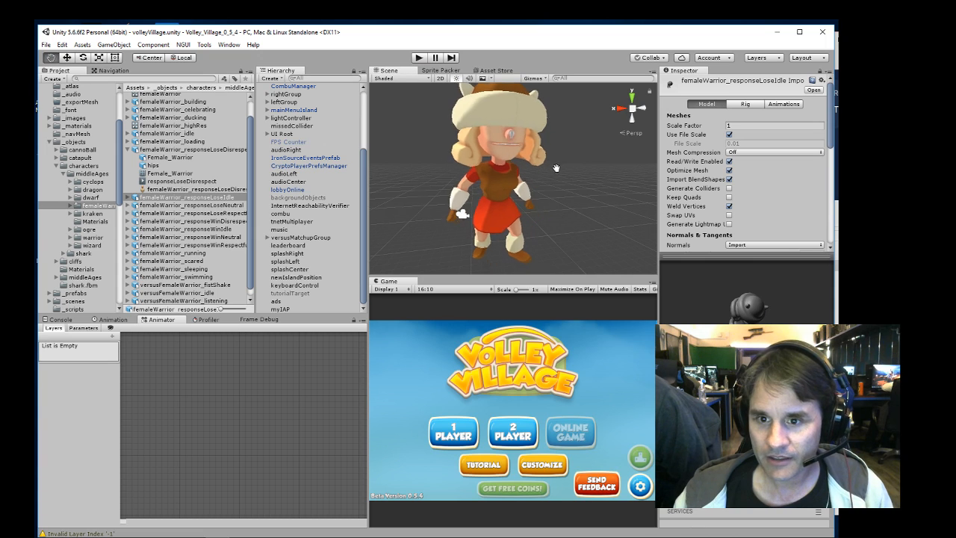
scroll(556, 168, "down", 2)
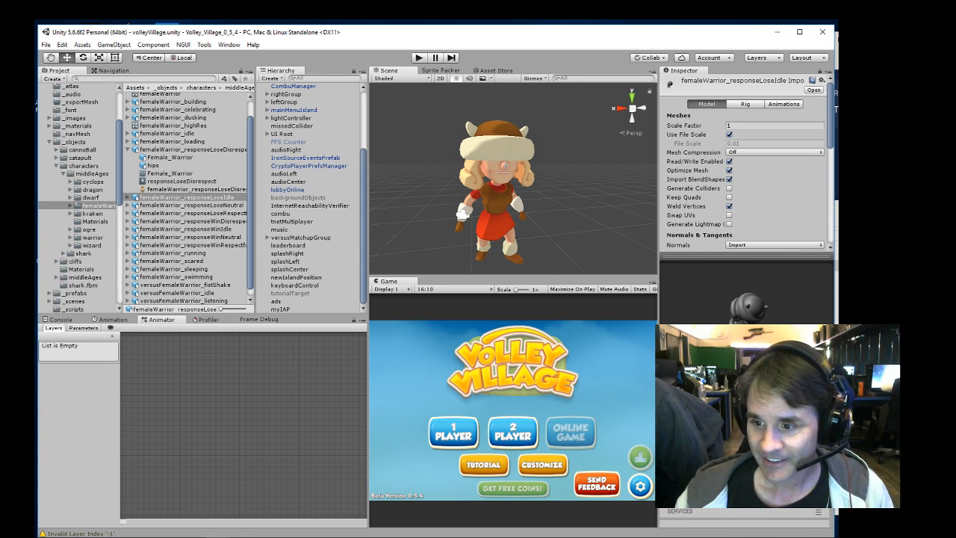
left_click_drag(741, 336, 753, 314, "alt")
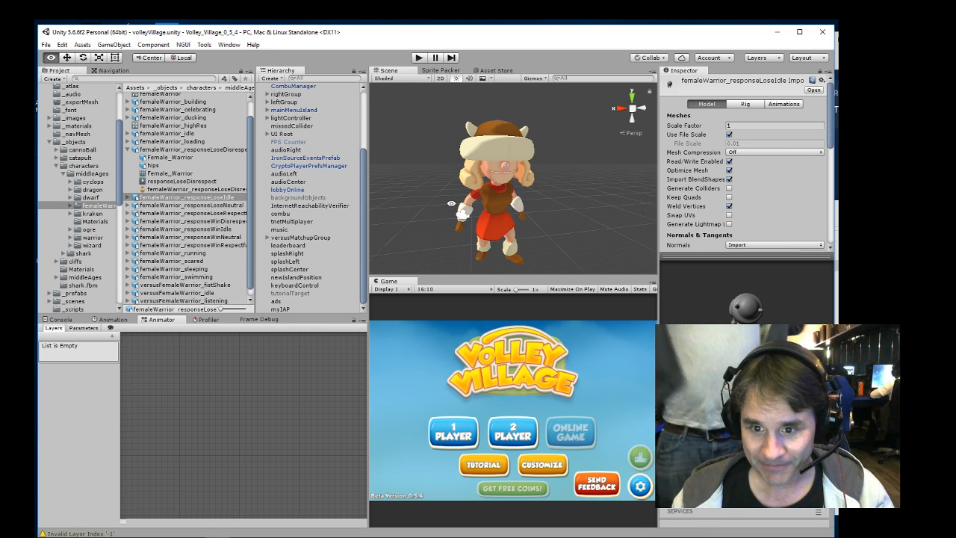
left_click_drag(512, 206, 538, 214, "alt")
scroll(538, 214, "up", 2, "alt")
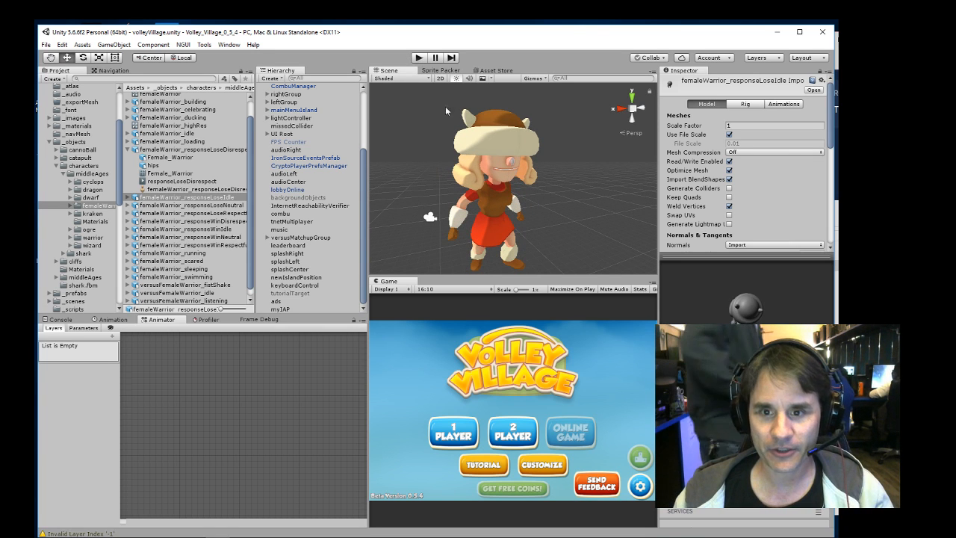
- Enable Maximize On Play for the Game view and check the stream's status on the Twitch live dashboard
left_click(574, 289)
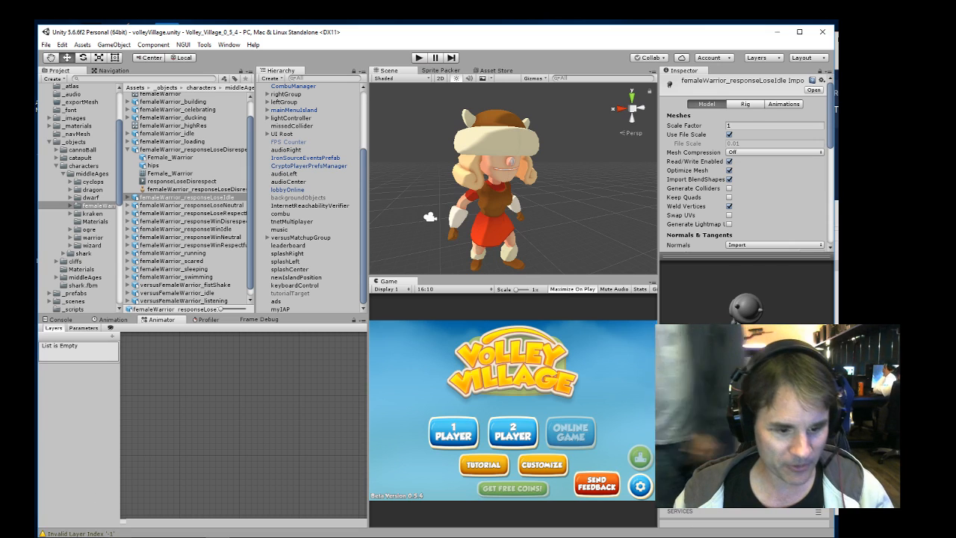
left_click(132, 537)
left_click(158, 510)
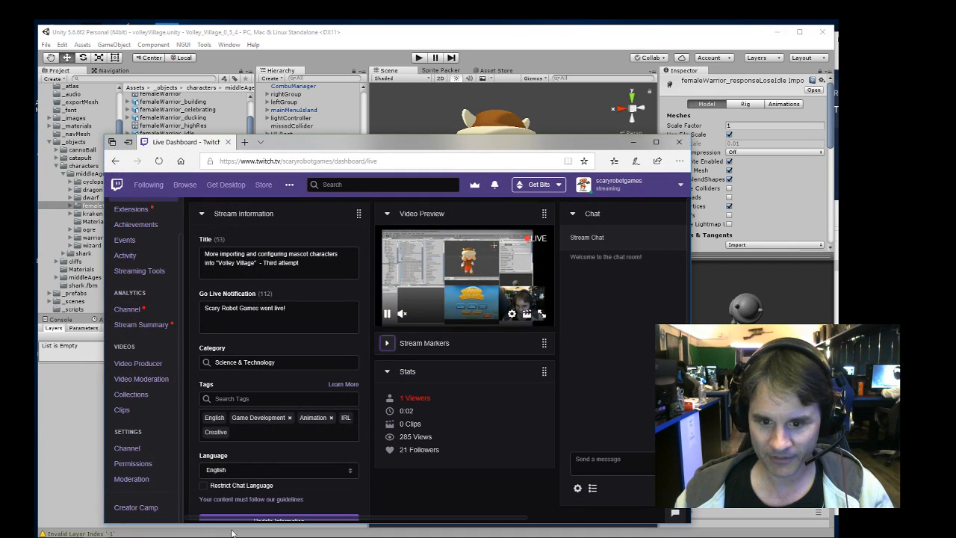
left_click(635, 142)
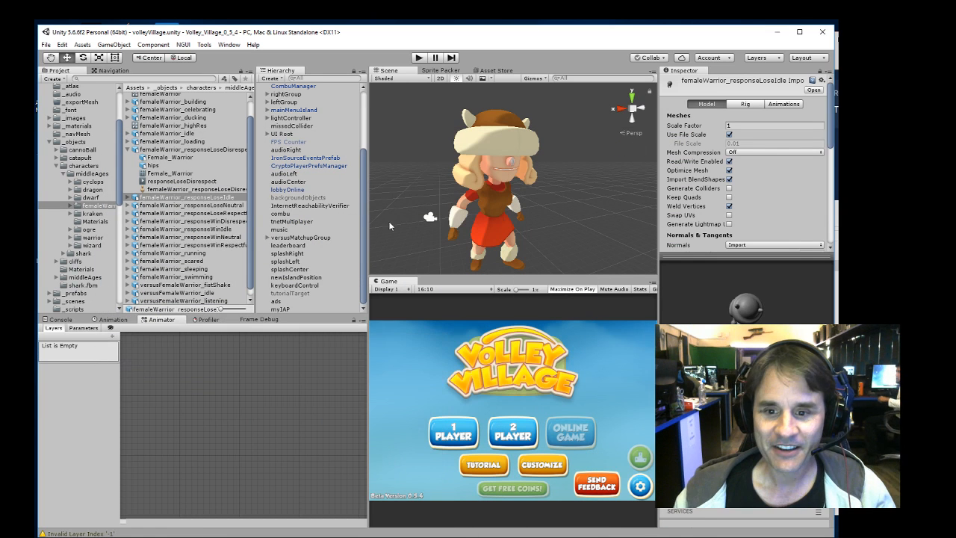
- Run the game, start a match and launch catapult shots at the blue island's buildings and the bonus crates
left_click(419, 57)
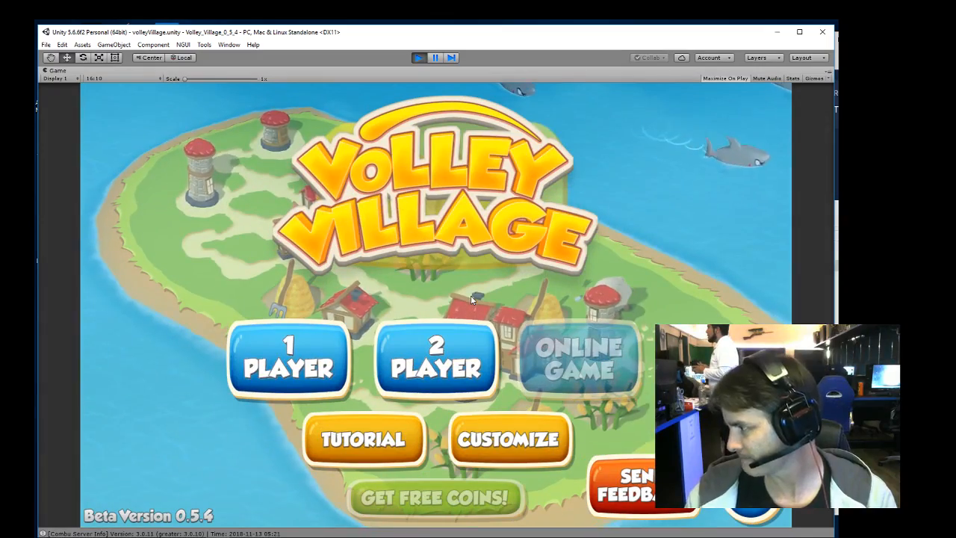
left_click(492, 451)
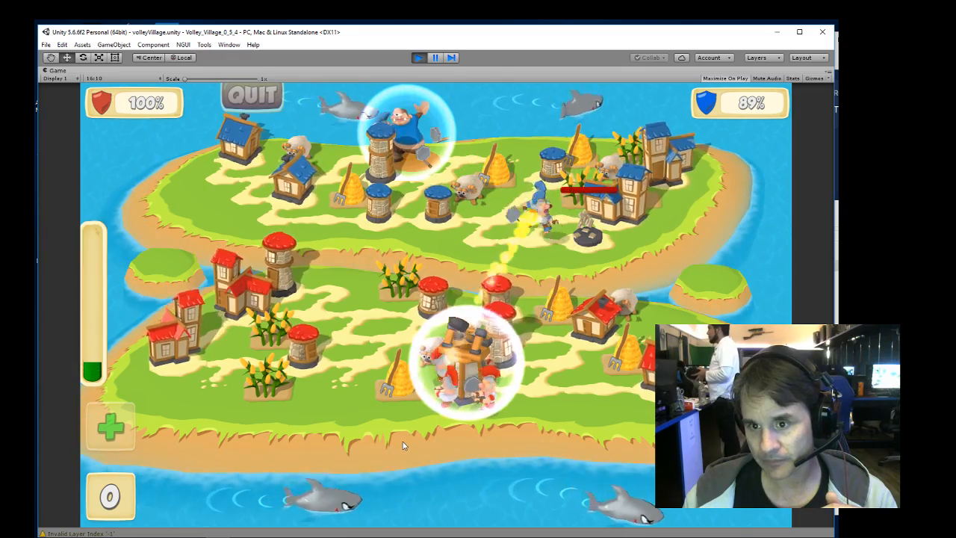
left_click_drag(391, 456, 375, 464)
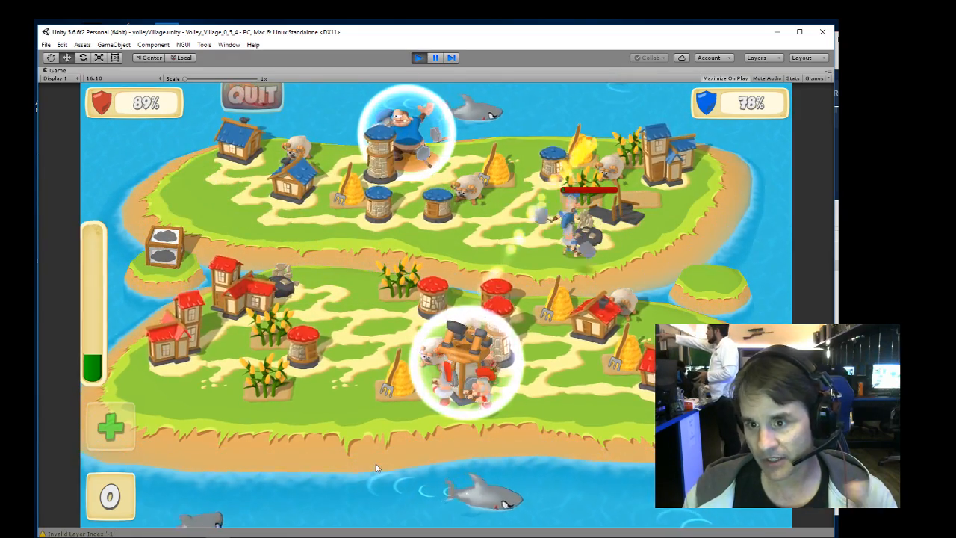
left_click_drag(467, 437, 605, 442)
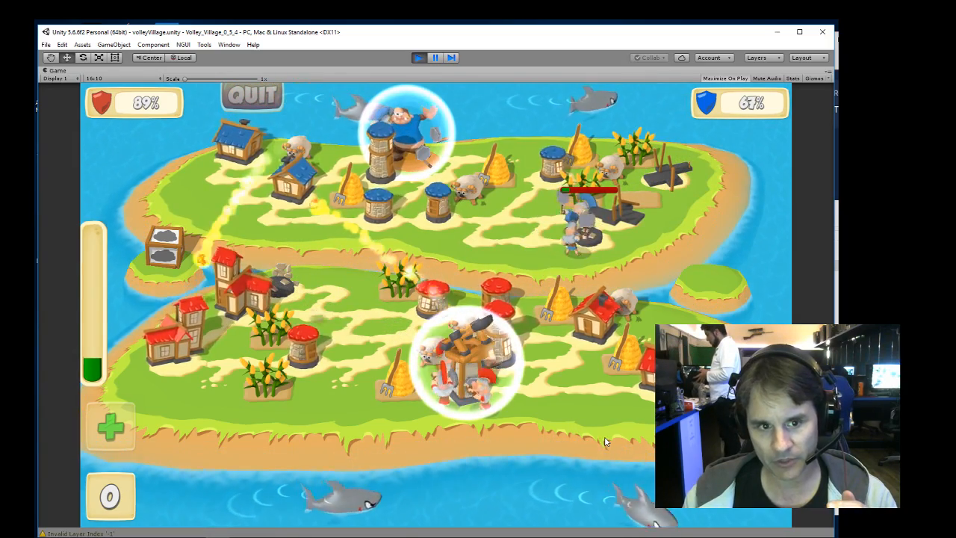
left_click_drag(595, 453, 506, 449)
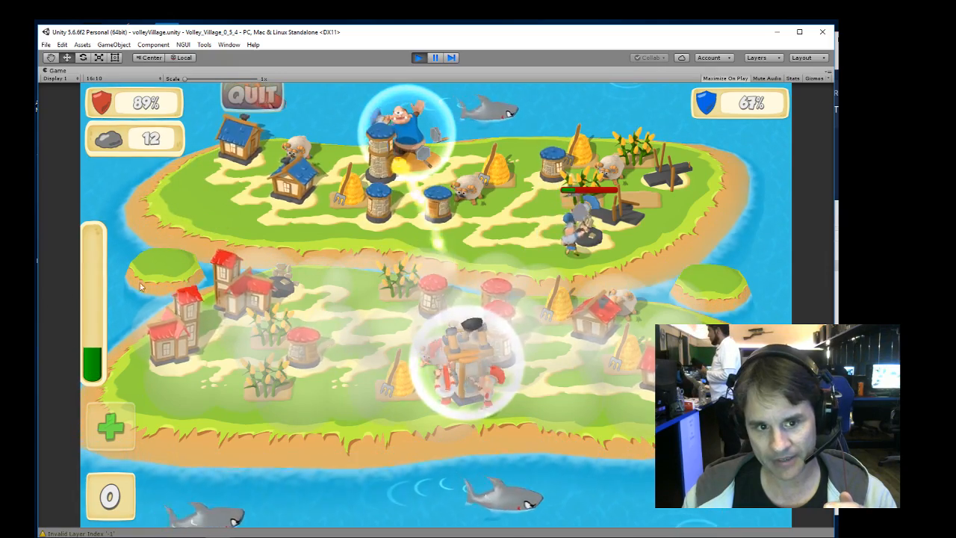
left_click_drag(478, 388, 500, 437)
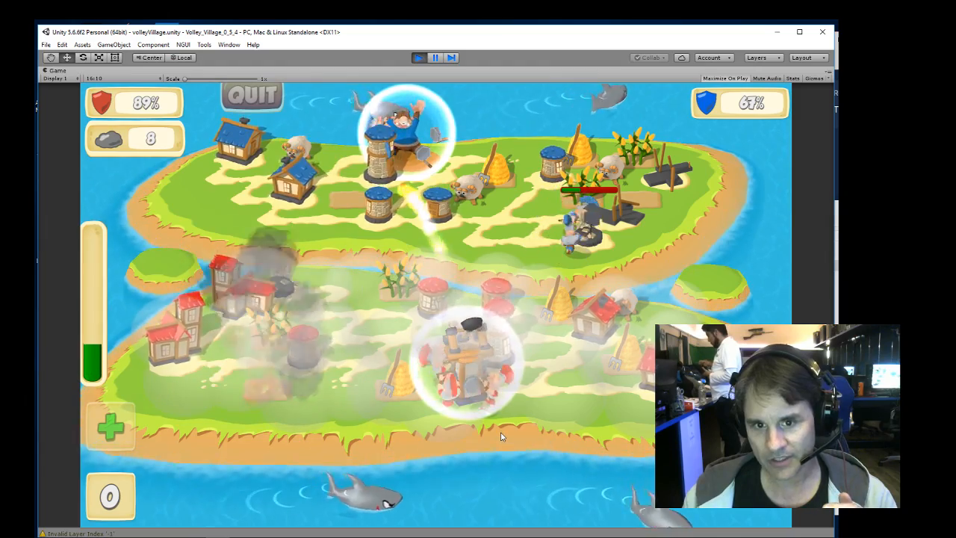
left_click_drag(472, 392, 481, 462)
left_click_drag(472, 392, 479, 446)
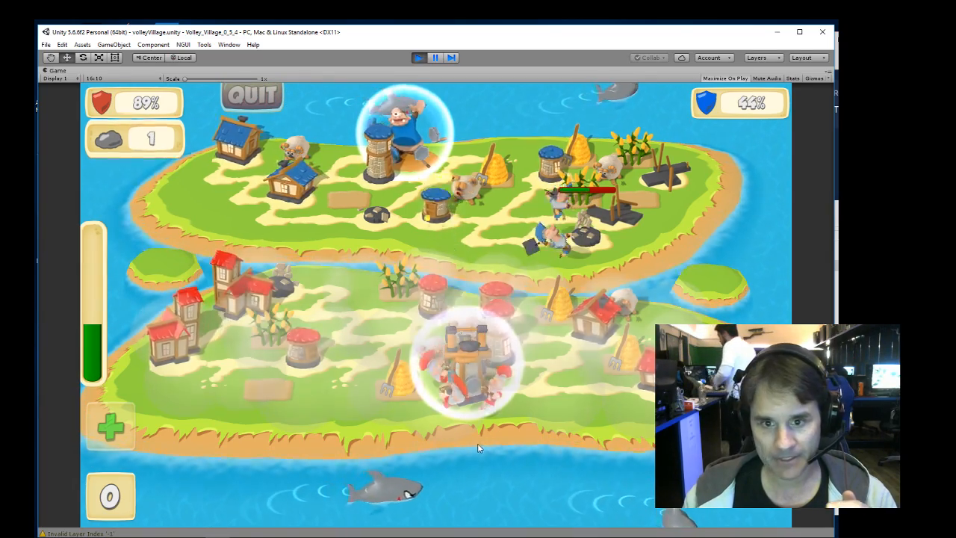
left_click_drag(501, 462, 500, 460)
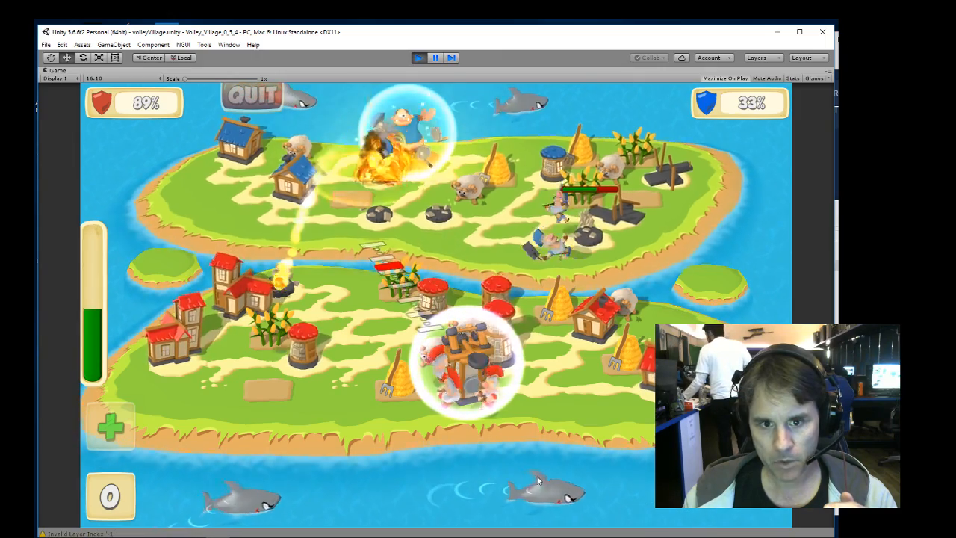
left_click_drag(472, 369, 572, 474)
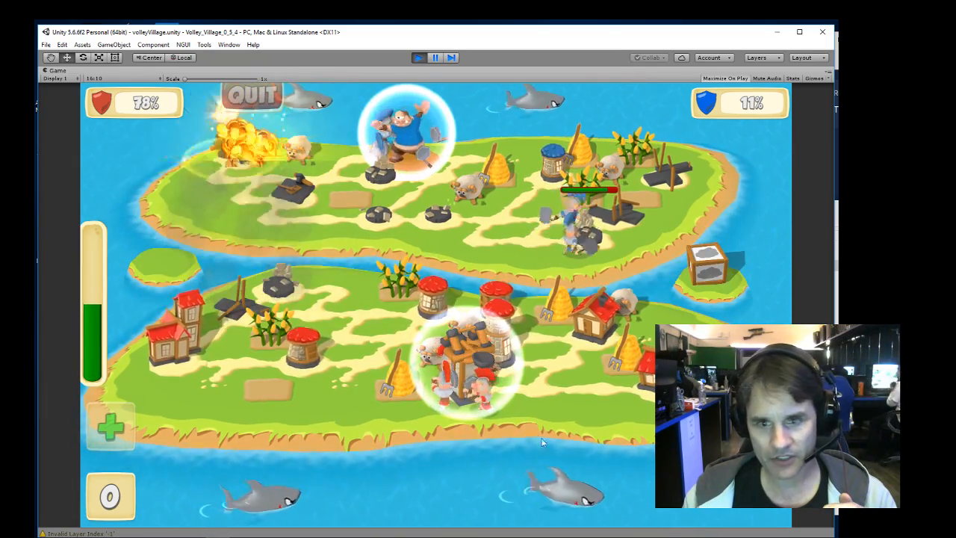
left_click_drag(381, 404, 350, 422)
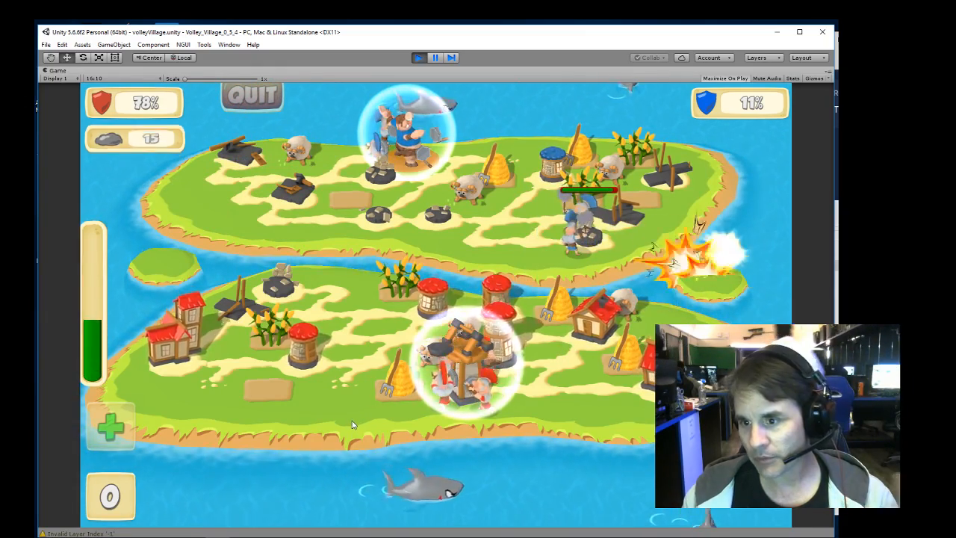
left_click_drag(352, 422, 406, 446)
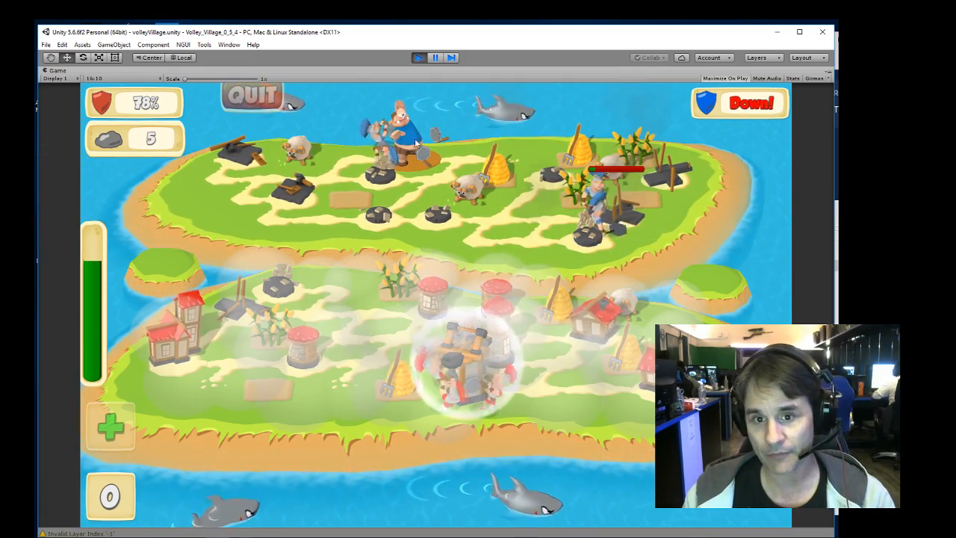
- Fire more catapult shots at the unshielded blue island to finish the match
left_click_drag(457, 367, 457, 452)
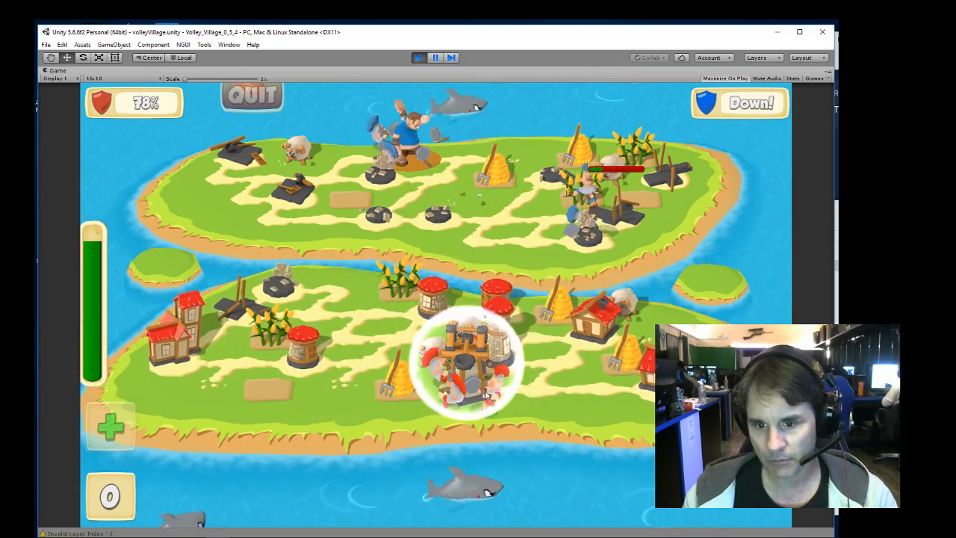
left_click(454, 457)
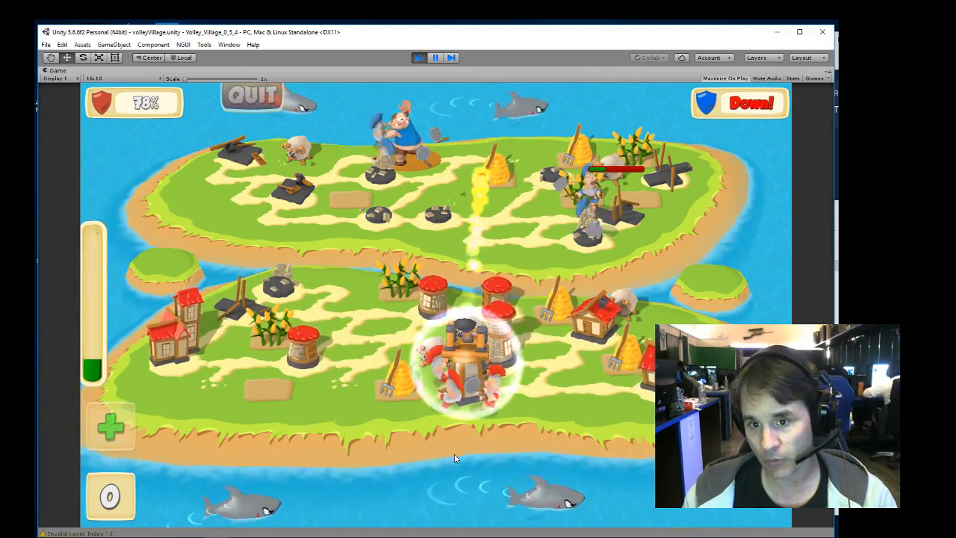
left_click_drag(414, 460, 501, 473)
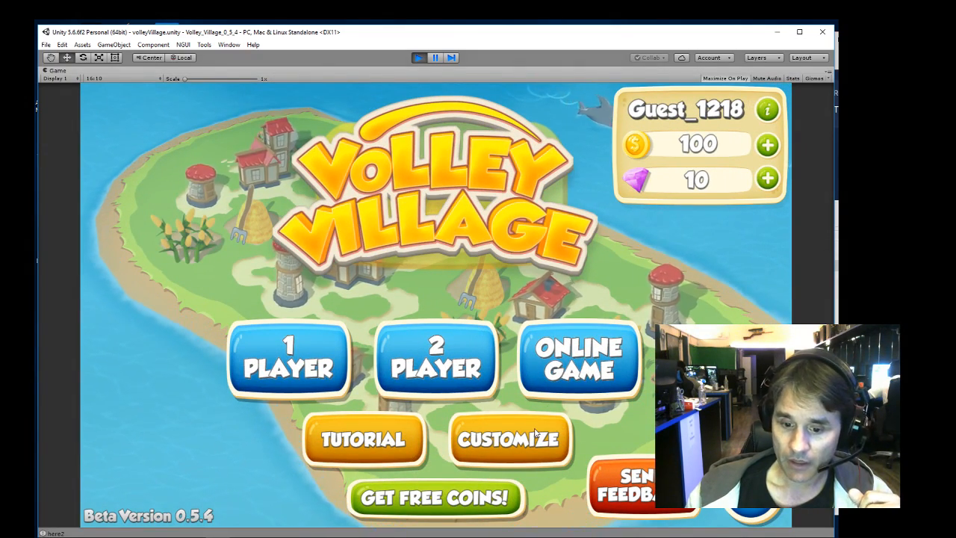
- Open the building layout editor from the game's customization screen, randomize the placement repeatedly, leave without saving and stop the game
left_click(554, 442)
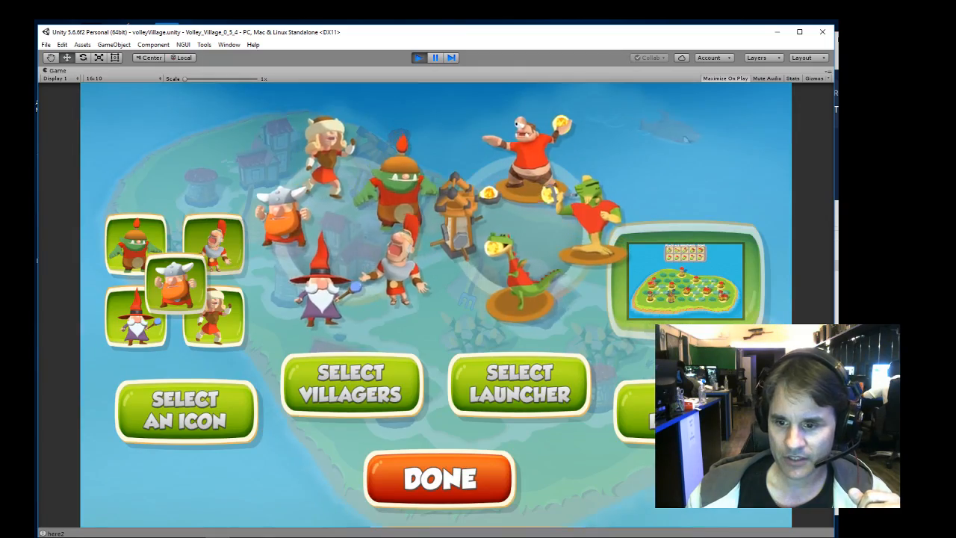
left_click(629, 420)
left_click(568, 505)
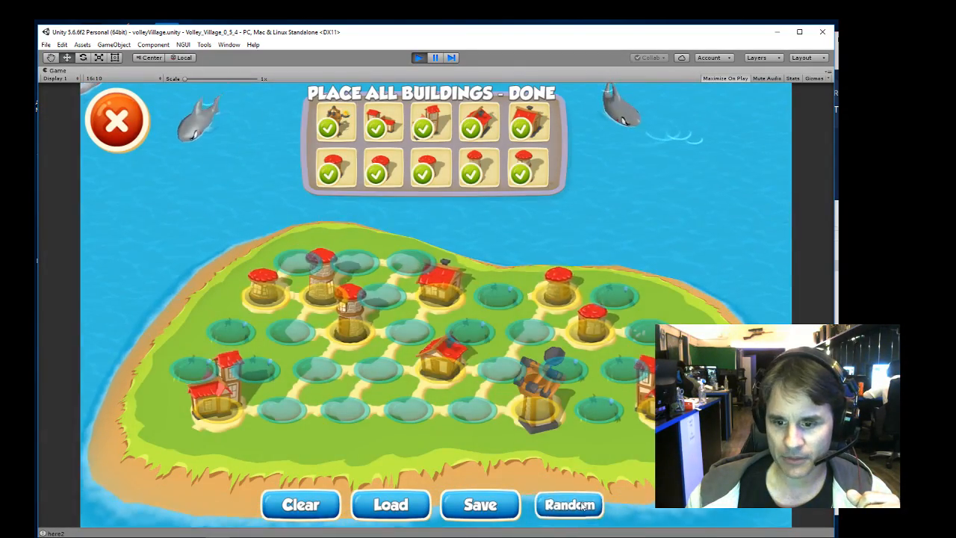
left_click(566, 505)
left_click(566, 505)
left_click(568, 506)
left_click(567, 506)
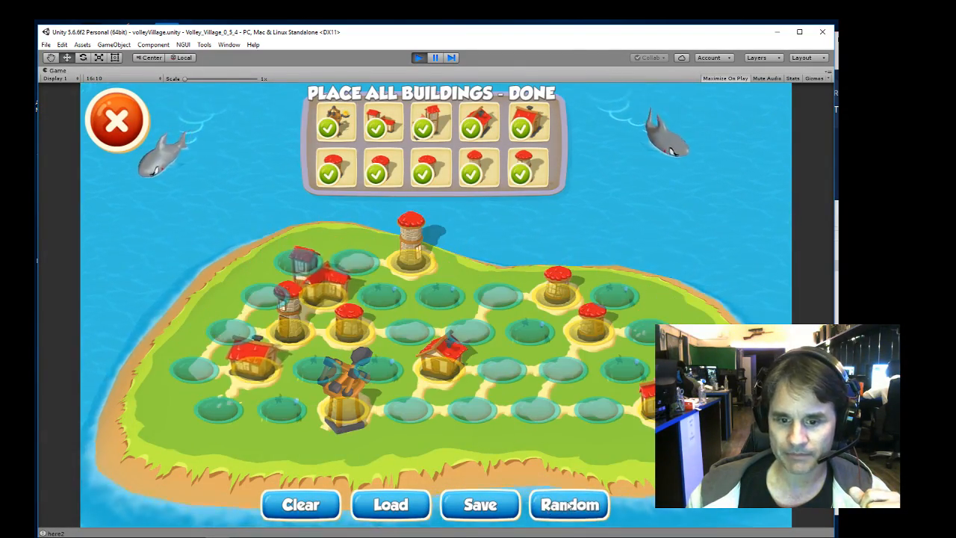
left_click(567, 505)
left_click(568, 506)
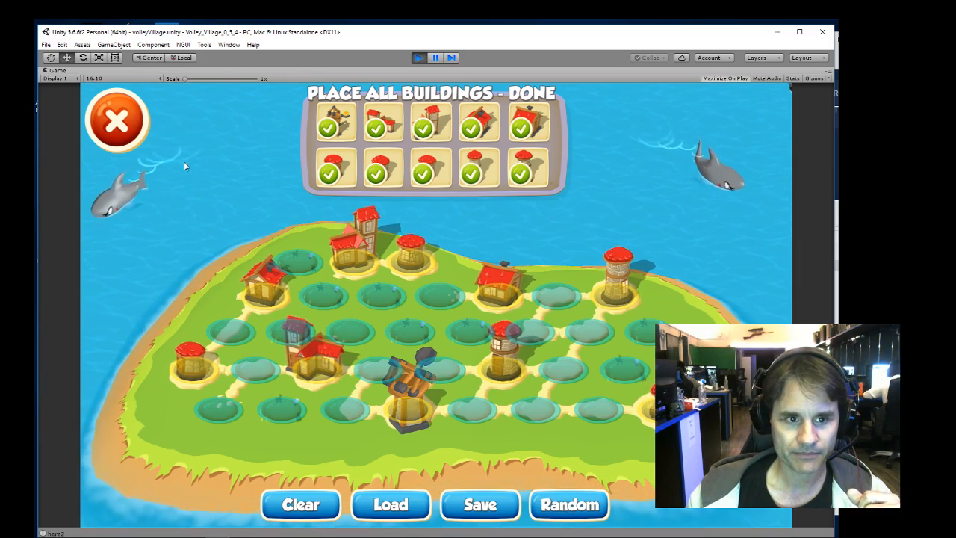
left_click(131, 128)
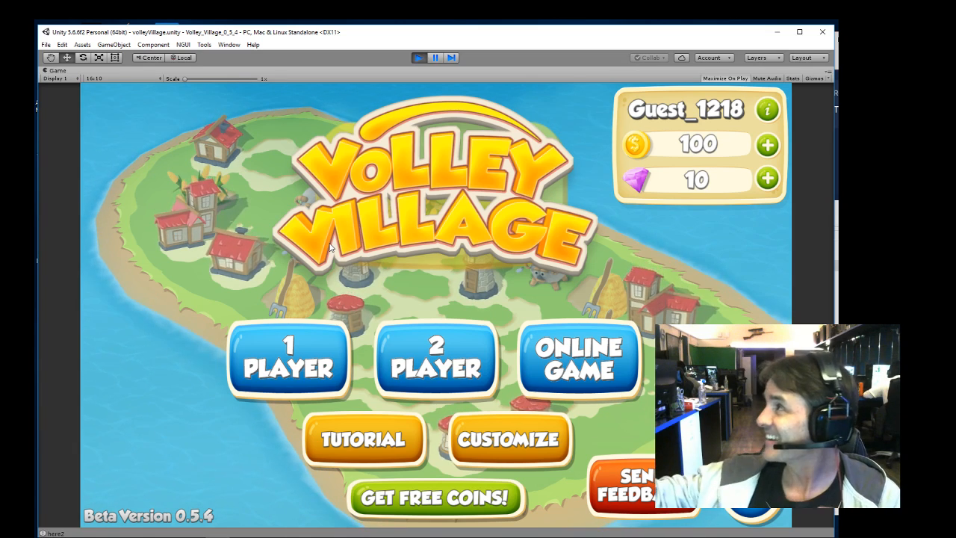
left_click(419, 58)
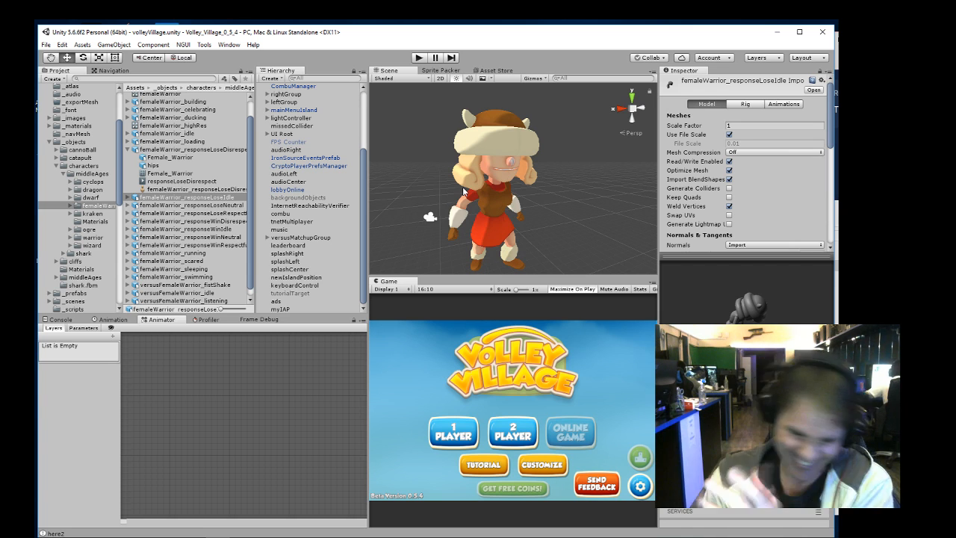
- Check the stream's stats and chat on the Twitch live dashboard, then return to Unity and view the female warrior from another angle
mouse_move(120, 535)
left_click(156, 505)
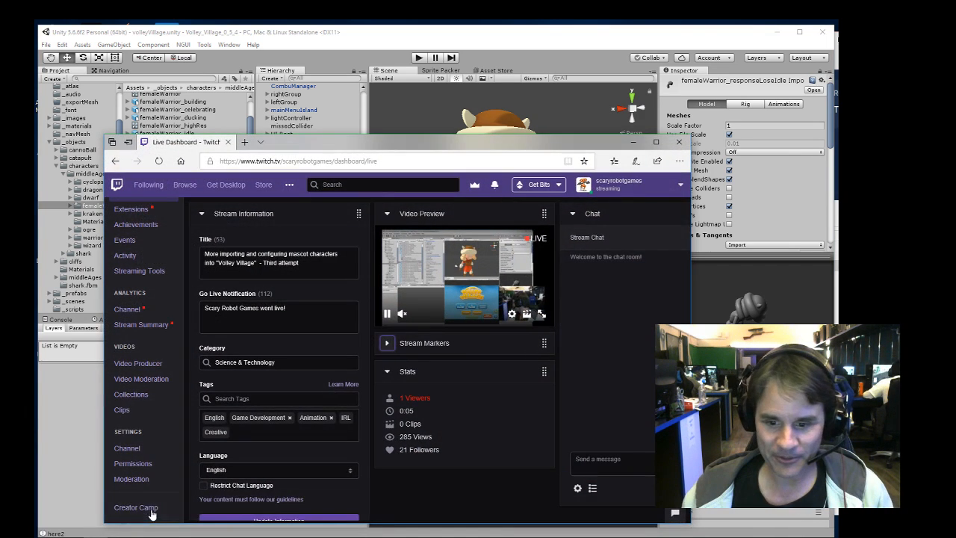
left_click(497, 41)
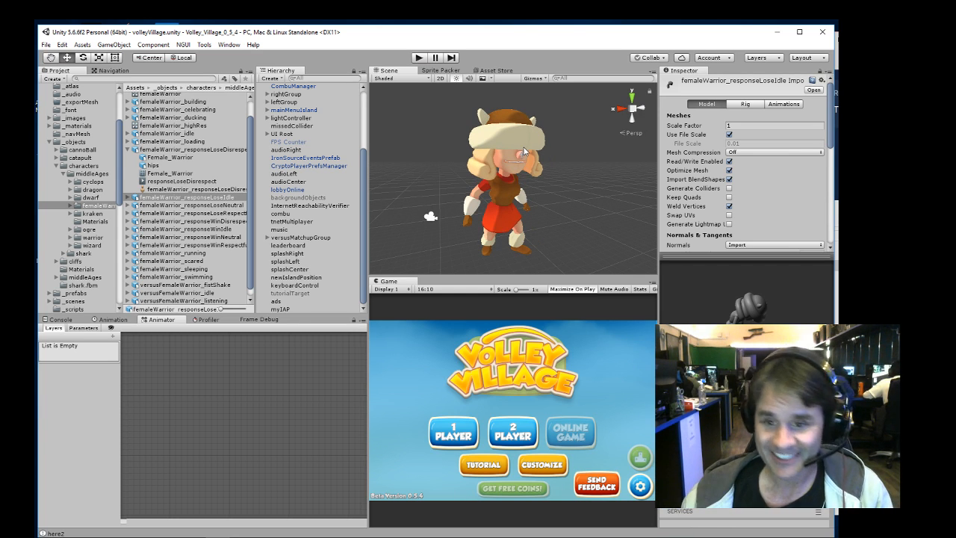
key("alt")
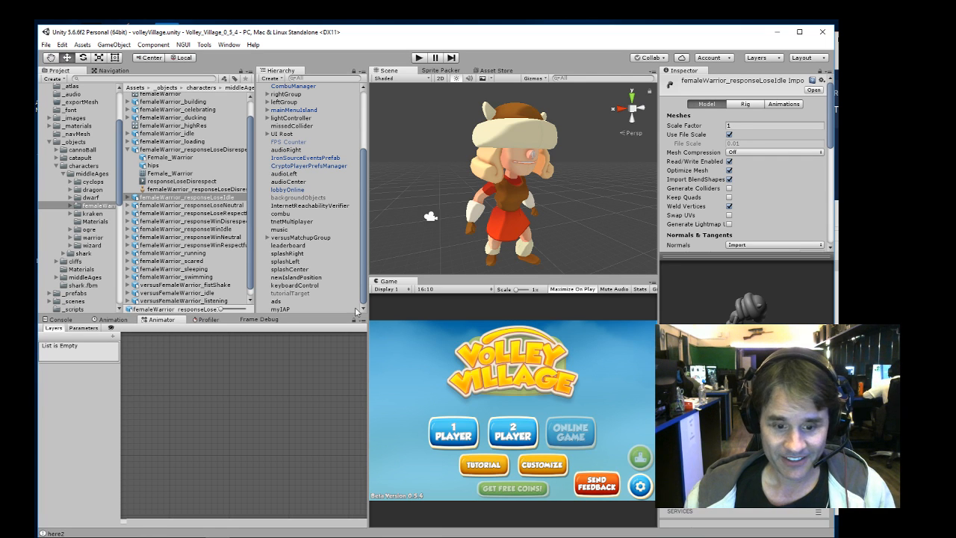
mouse_move(119, 535)
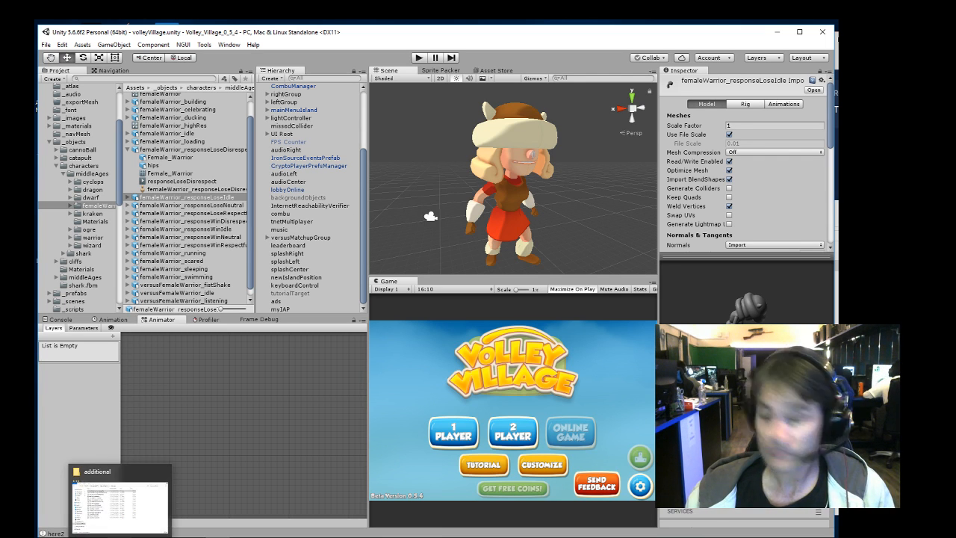
mouse_move(170, 509)
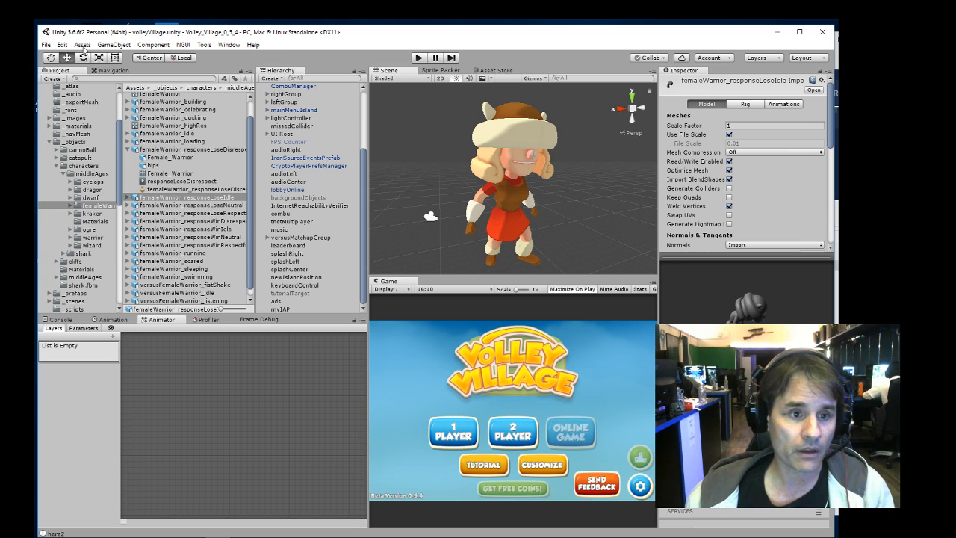
- Collapse the _objects folder, open _scripts and look through the code of its scripts from ads to cannonBallMotionOld
scroll(100, 133, "up", 5)
left_click(92, 208)
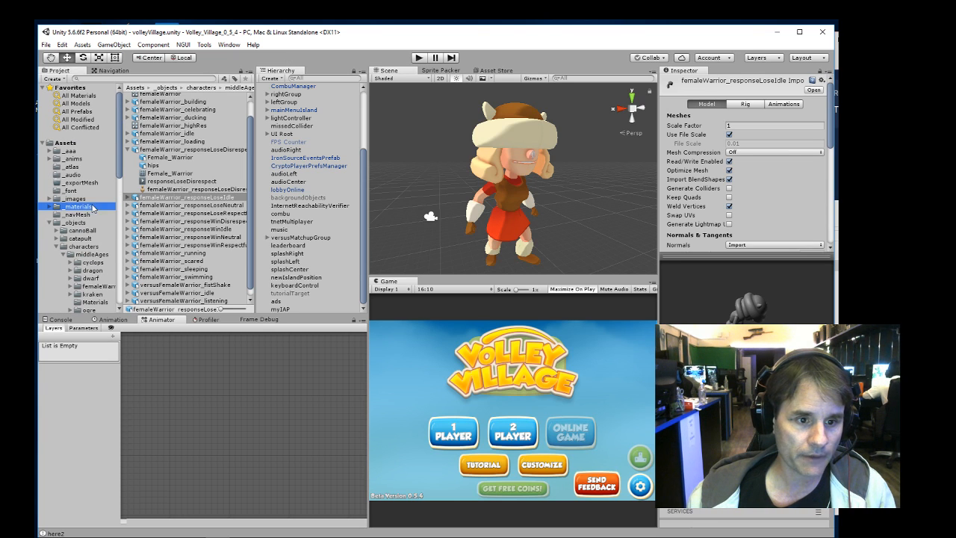
left_click(50, 222)
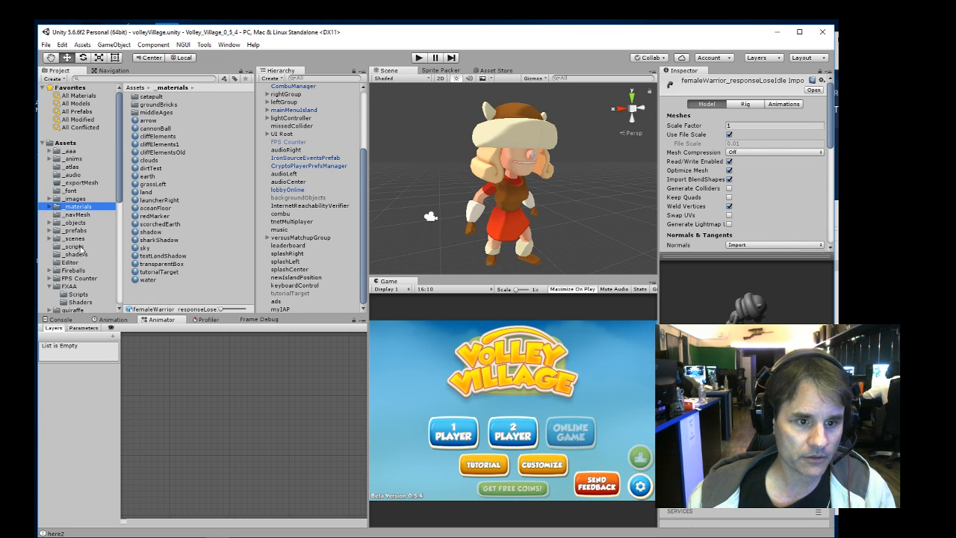
left_click(80, 247)
left_click(186, 105)
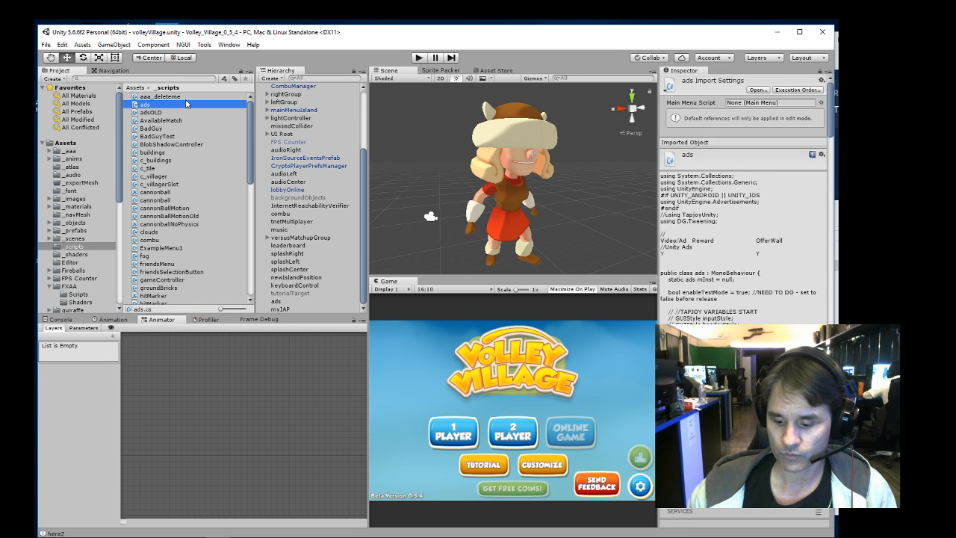
key("Down")
key("Down")
key("Down")
key("Down")
key("Down")
key("Down")
key("Down")
key("Down")
key("Down")
key("Down")
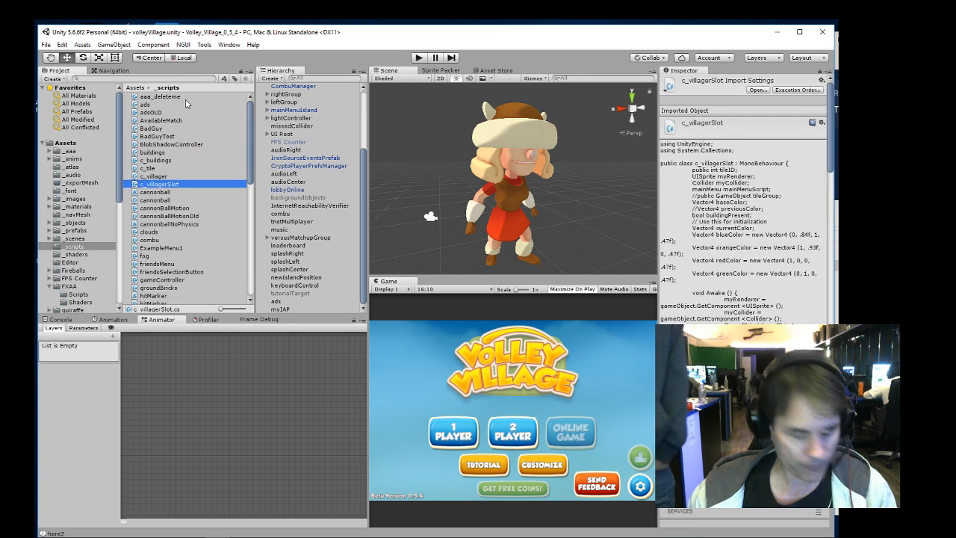
key("Down")
key("Down")
key("Down")
key("Down")
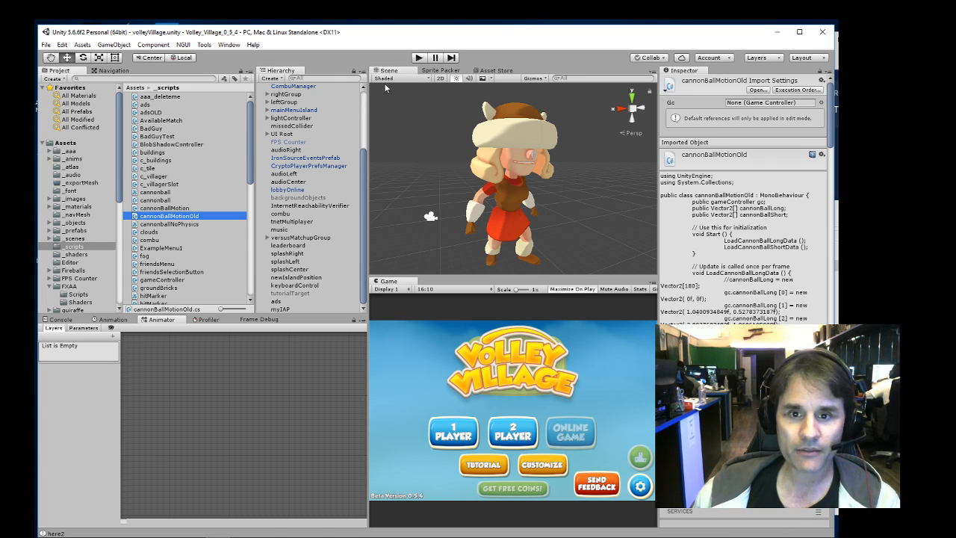
- Run the game again, claim the 25 free coins, try the free coins with offers option and dismiss its message
left_click(418, 57)
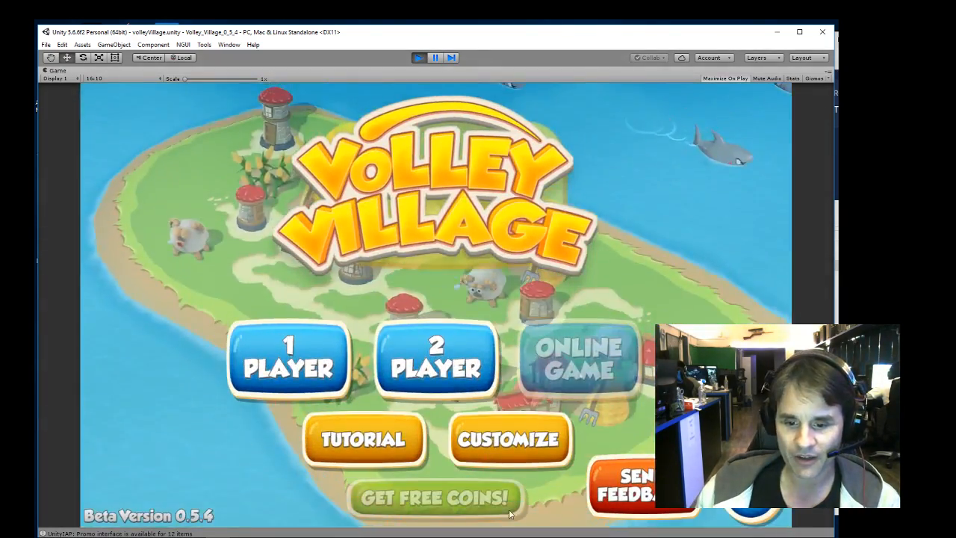
left_click(469, 499)
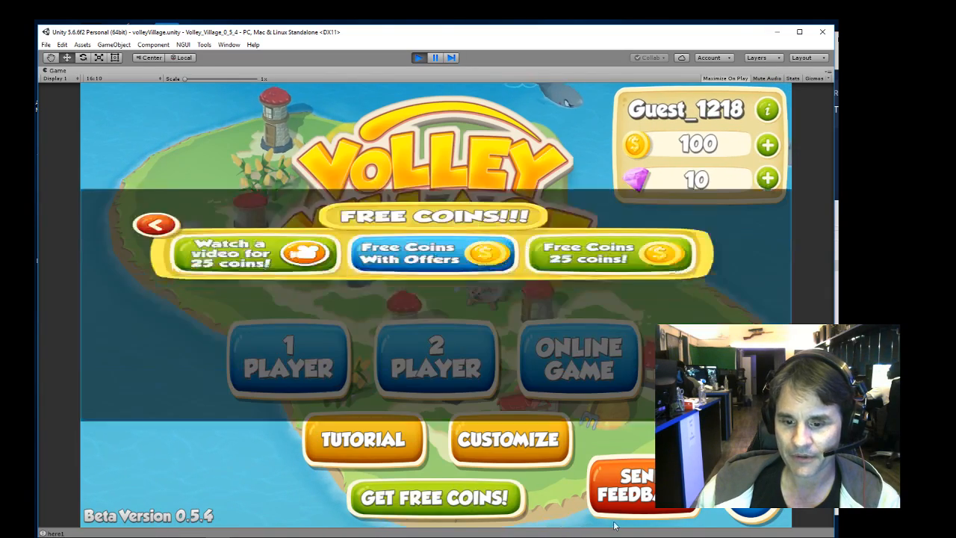
left_click(607, 226)
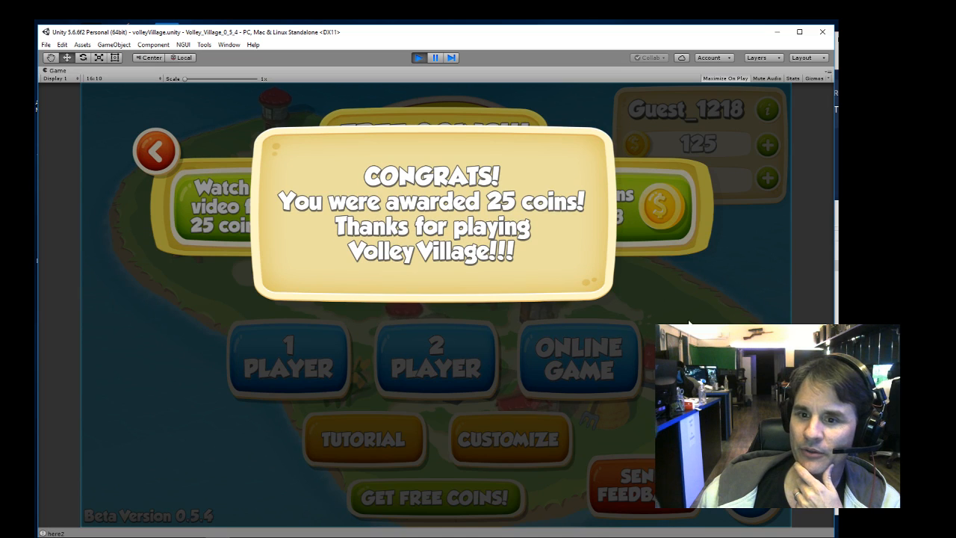
left_click(688, 321)
left_click(464, 216)
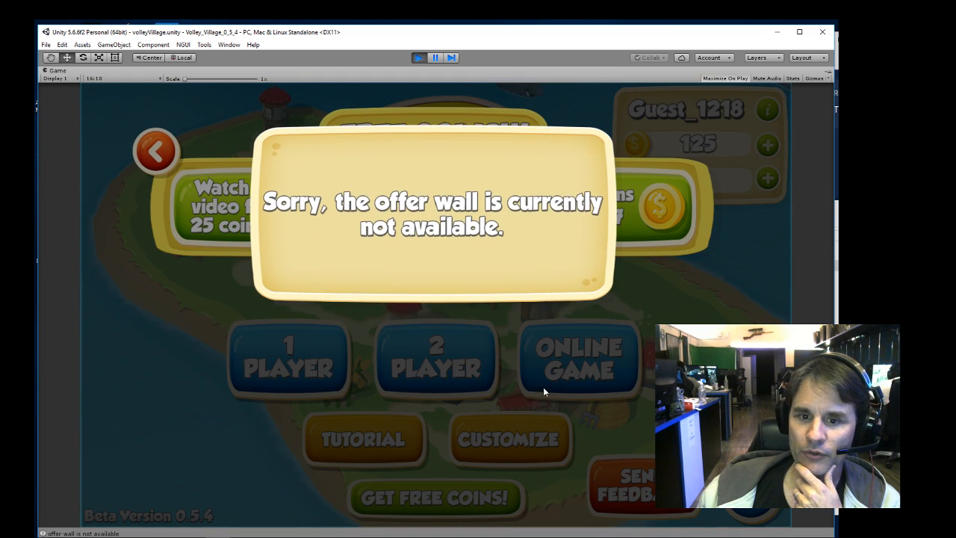
left_click(663, 284)
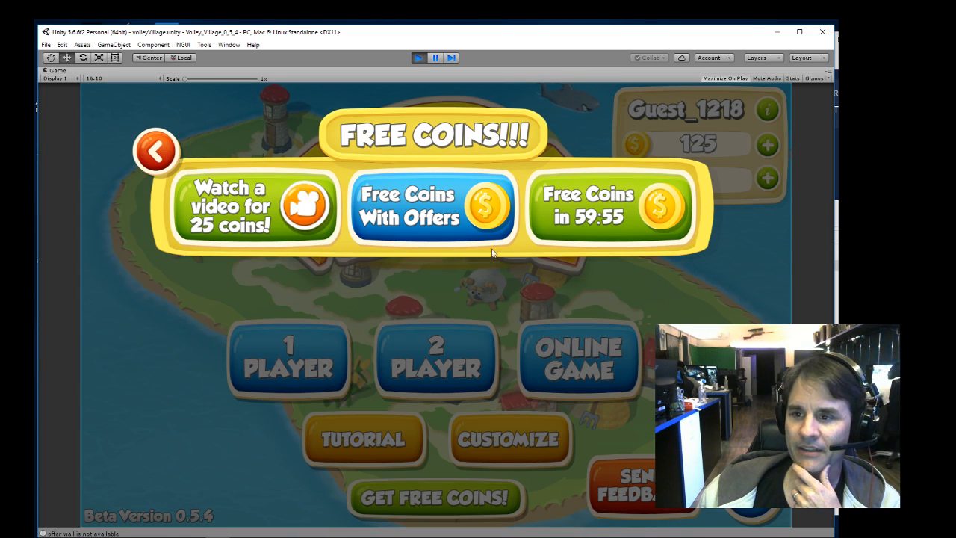
- Try the option to watch a video for 25 coins, dismiss its message and leave the free coins screen
left_click(247, 200)
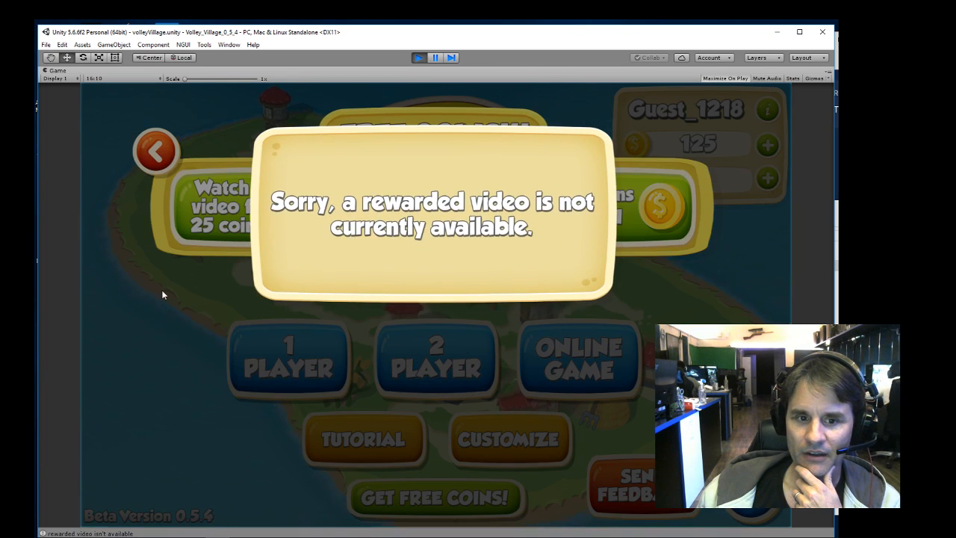
left_click(163, 295)
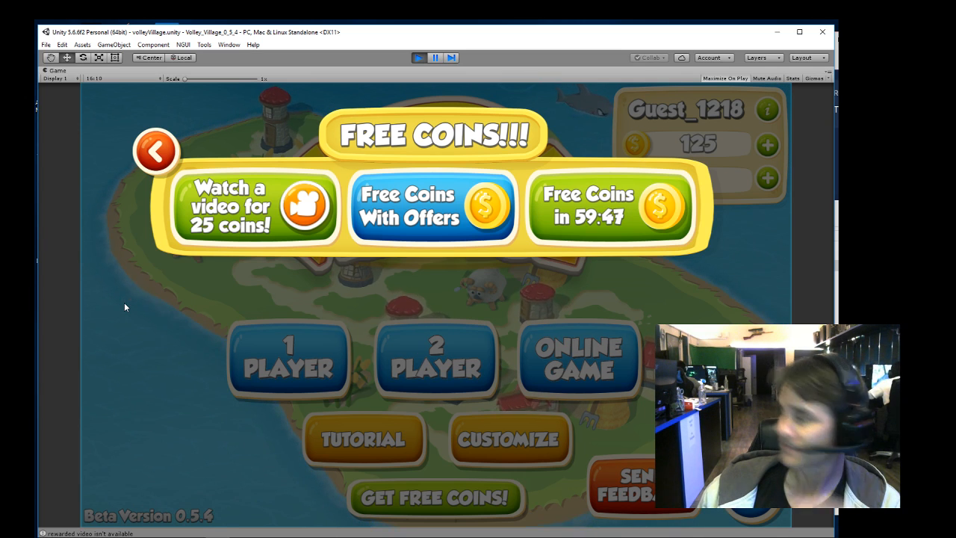
left_click(155, 154)
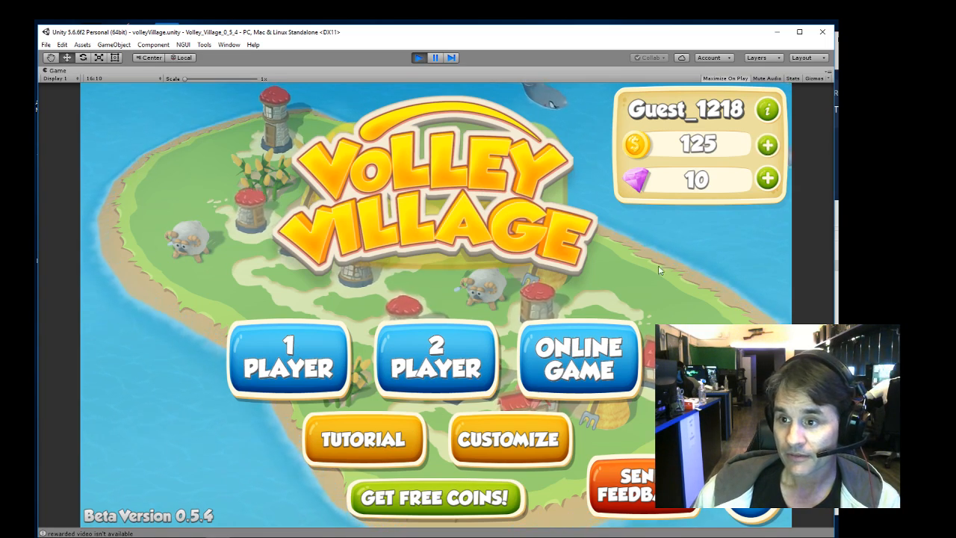
- View the coin purchase offers from the game's main menu, go back and stop the game
left_click(766, 144)
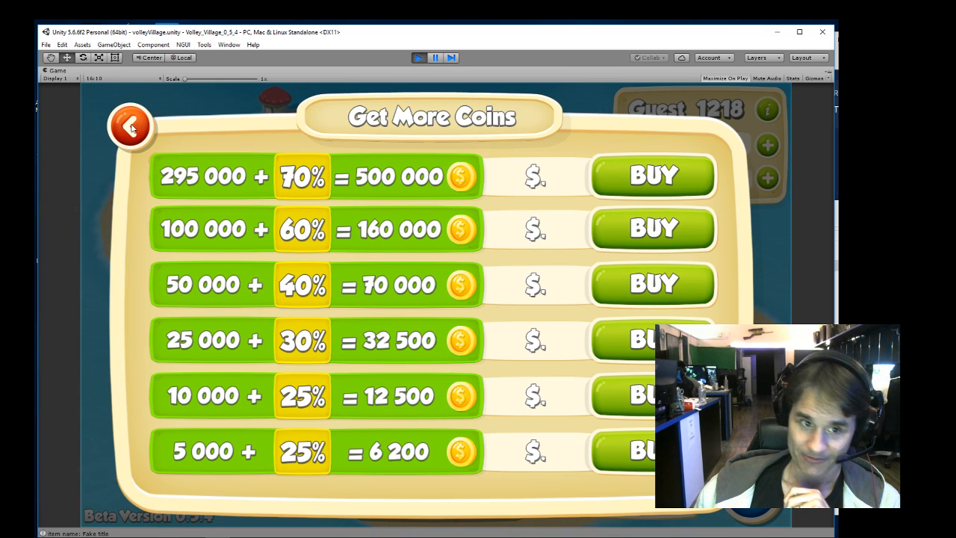
left_click(130, 127)
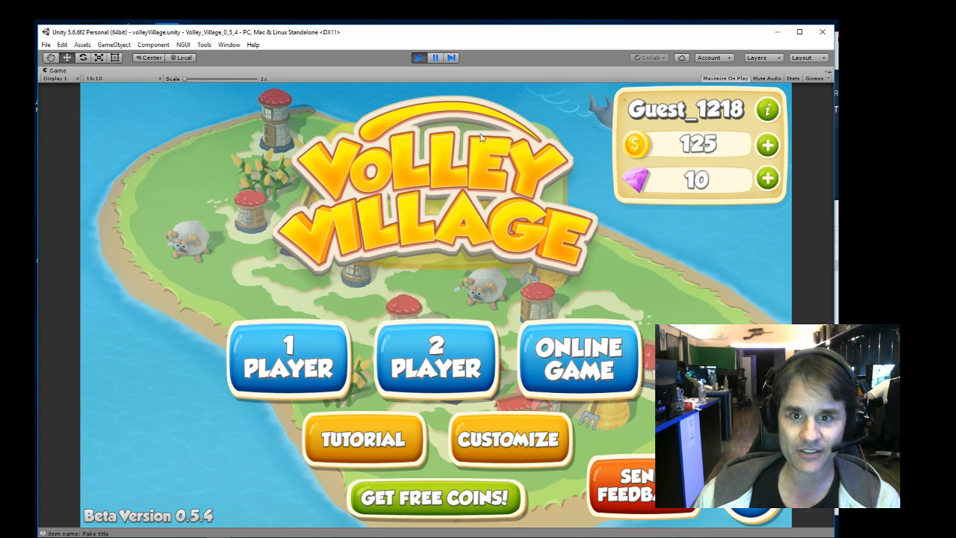
key("ctrl+p")
- Switch to the Twitch dashboard's Edge window, search the web for "google play" in a new tab and open the Google Play site
left_click(117, 536)
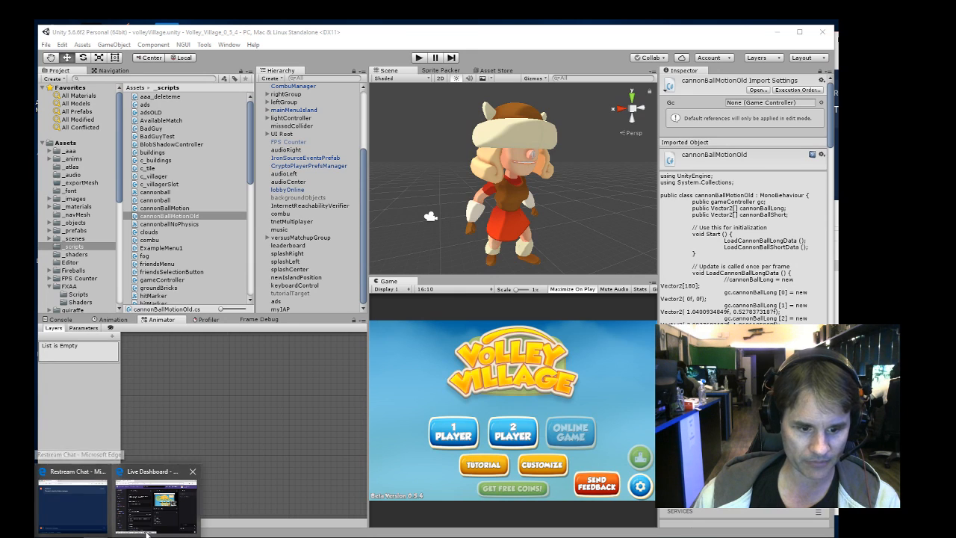
left_click(157, 504)
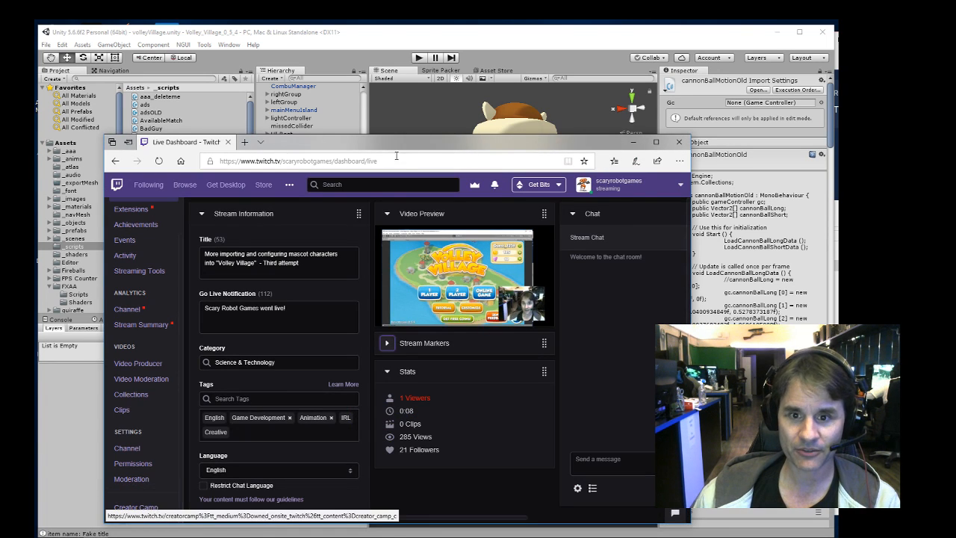
left_click(244, 142)
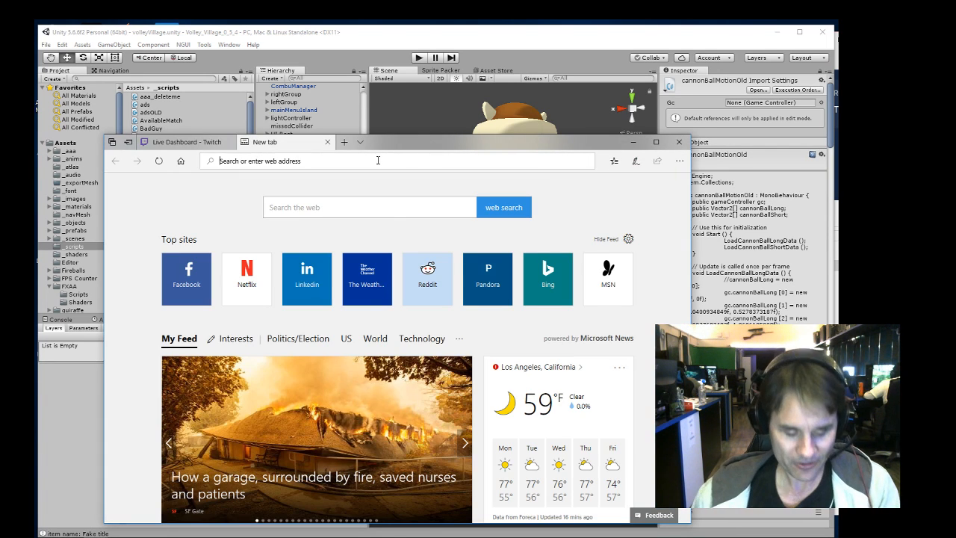
type("google play")
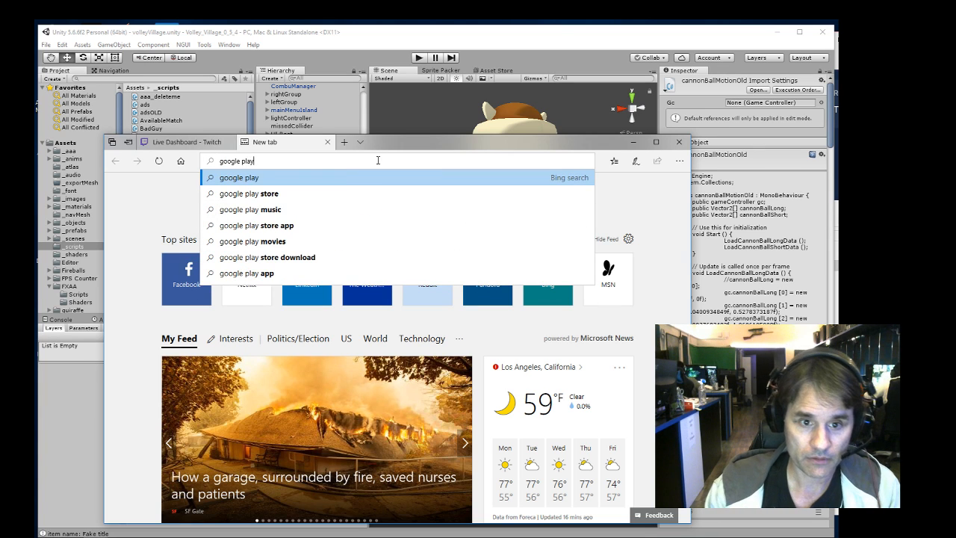
key("Return")
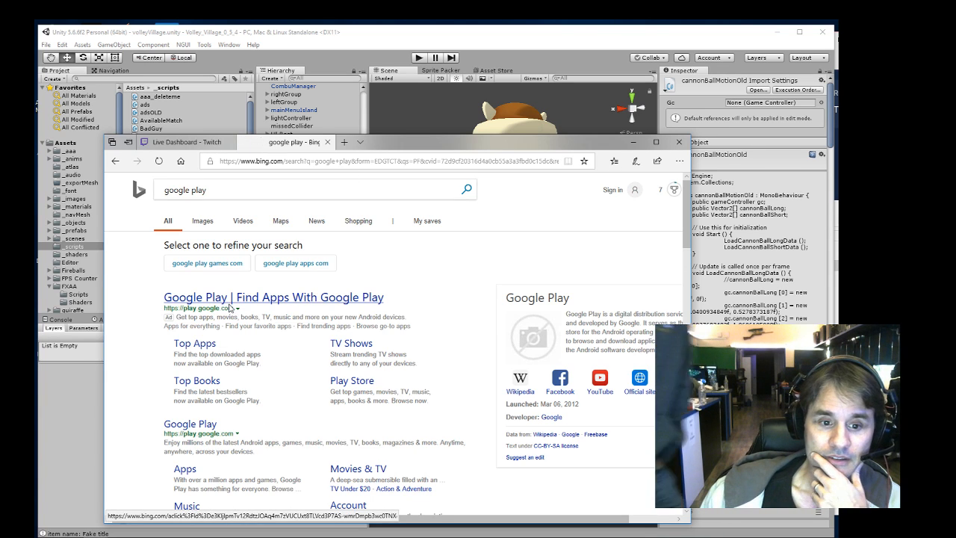
left_click(237, 300)
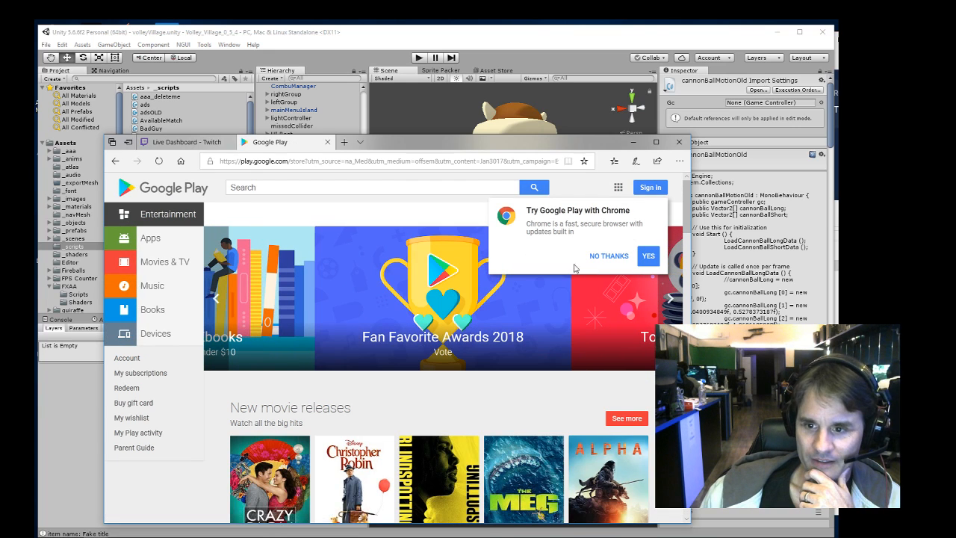
- Search the Google Play apps section for "volley village" and open the Volley Village page by Scary Robot
left_click(150, 237)
left_click(266, 186)
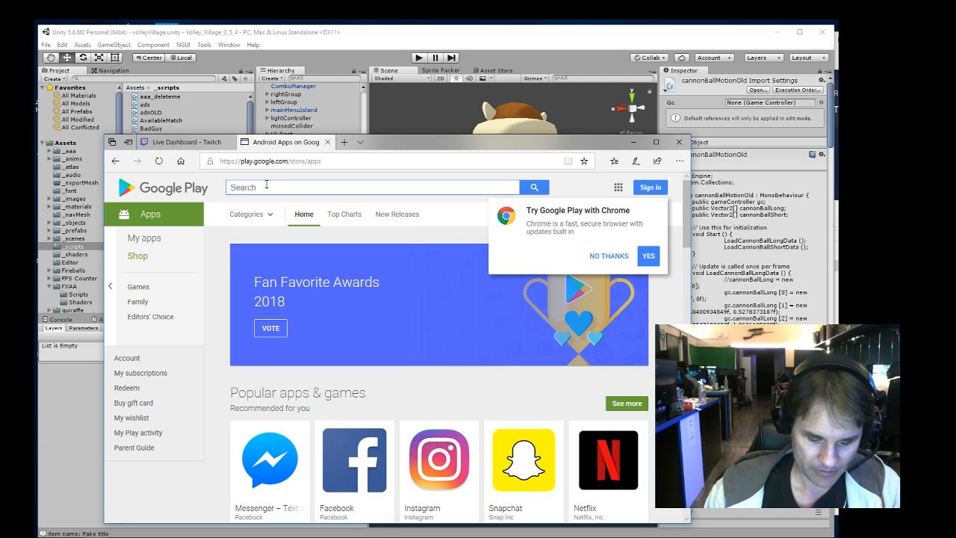
type("volley ville")
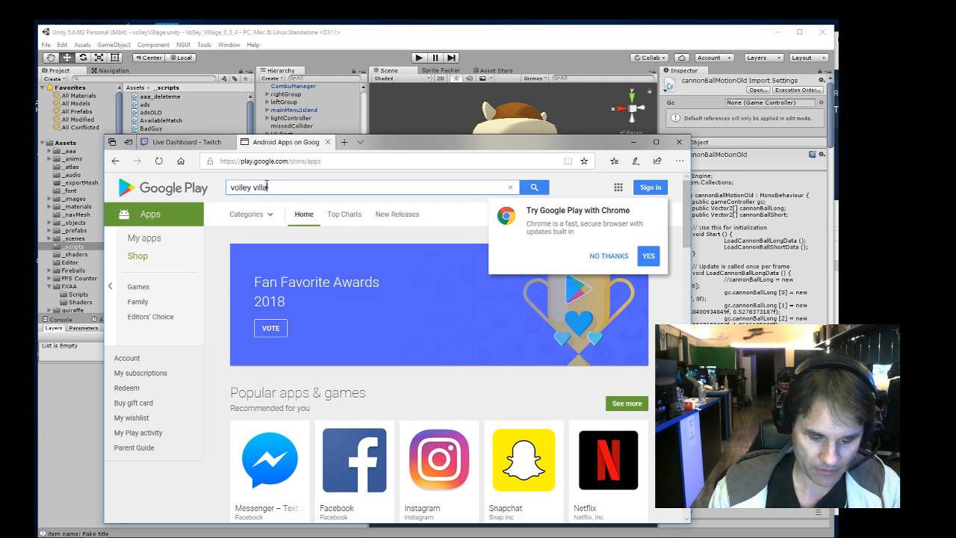
type("ge")
key("Return")
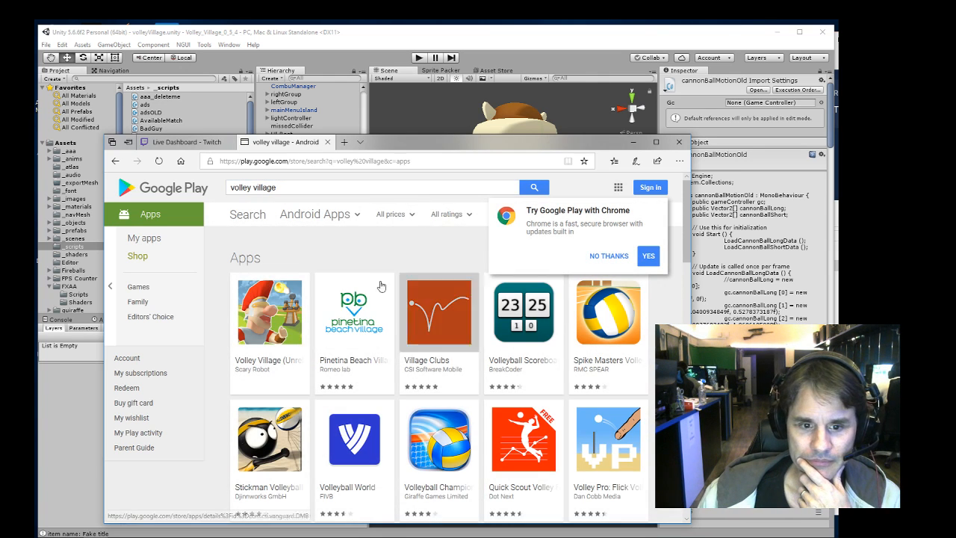
left_click(269, 312)
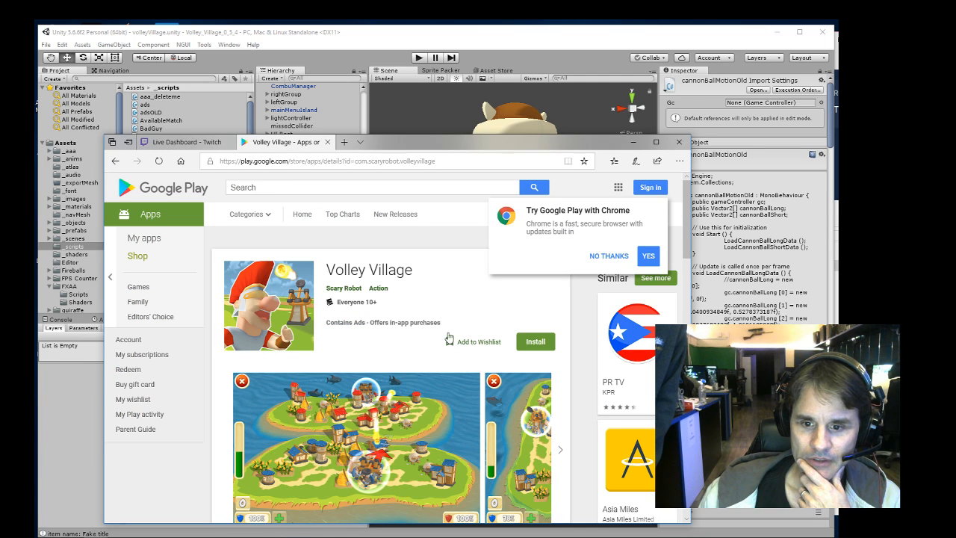
- Check the update date and number of installs on the Volley Village page, and decline the offer to try Google Play with Chrome
scroll(286, 375, "down", 6)
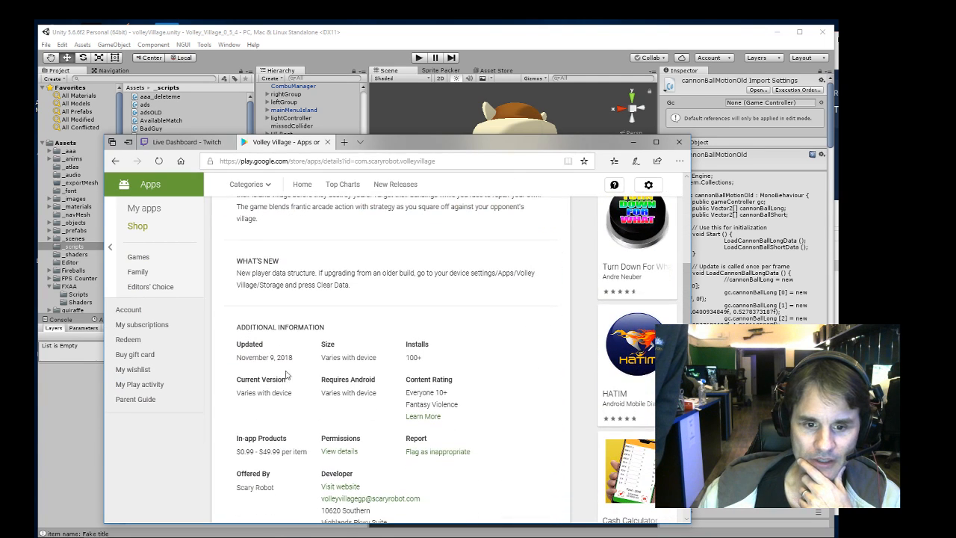
left_click_drag(260, 356, 299, 362)
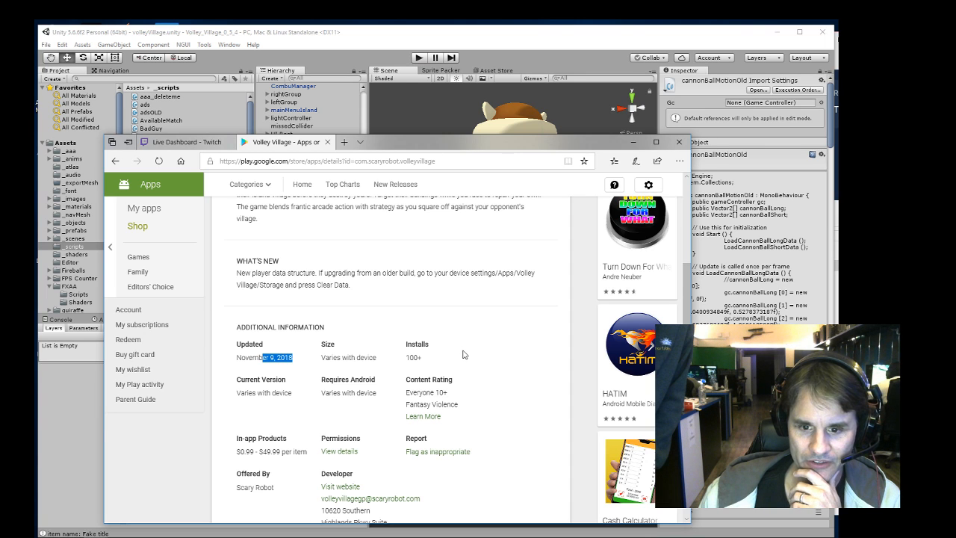
scroll(458, 349, "down", 2)
scroll(456, 348, "up", 2)
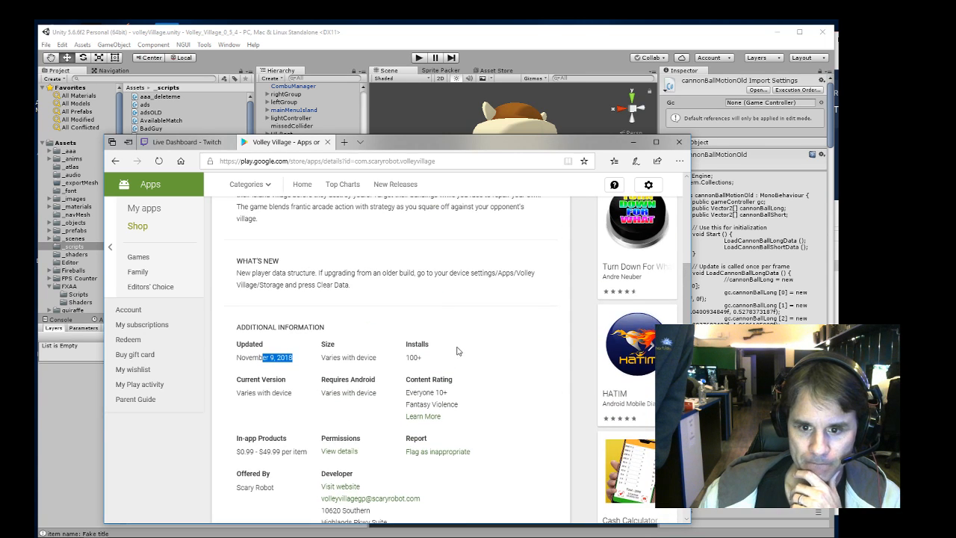
left_click_drag(405, 358, 457, 366)
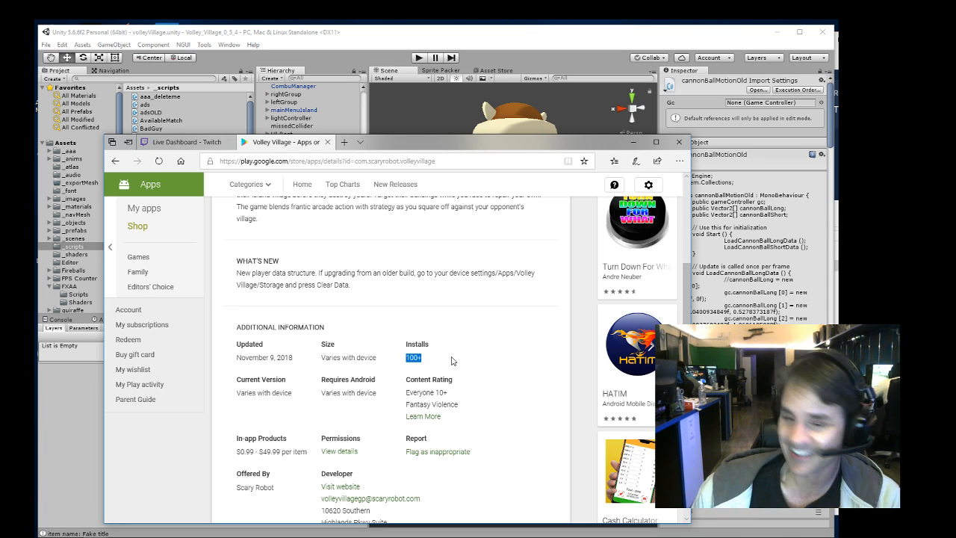
scroll(451, 360, "up", 10)
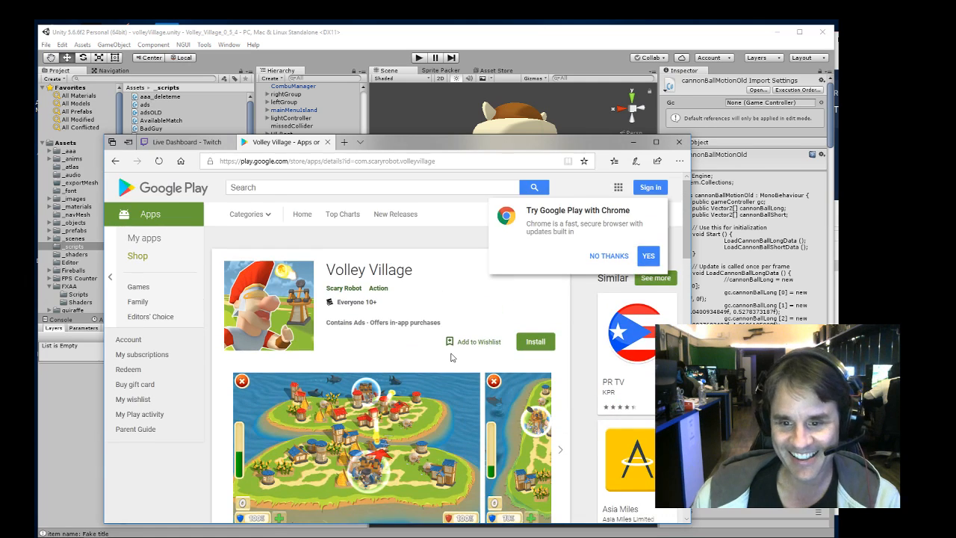
left_click(610, 255)
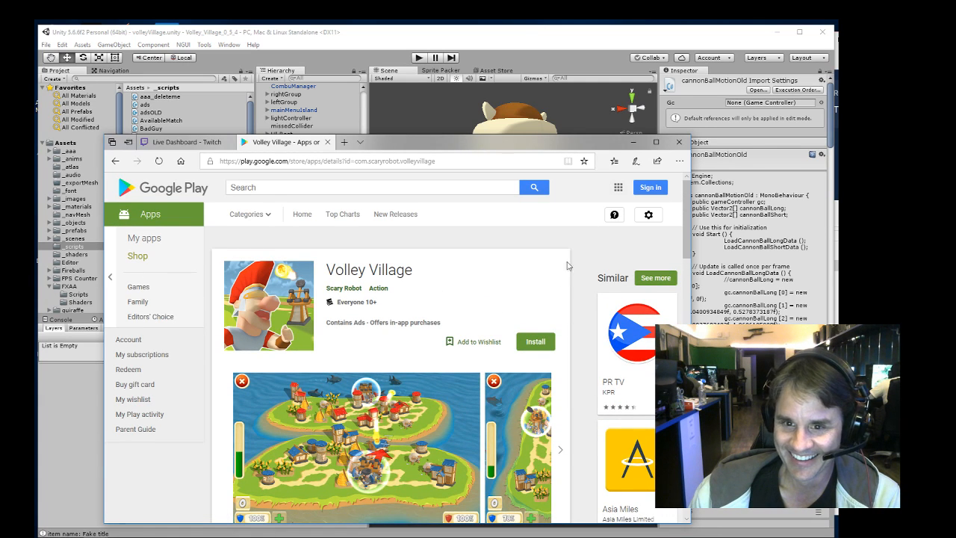
- Close the Volley Village store page, check the Twitch live dashboard again and return to Unity
left_click(193, 142)
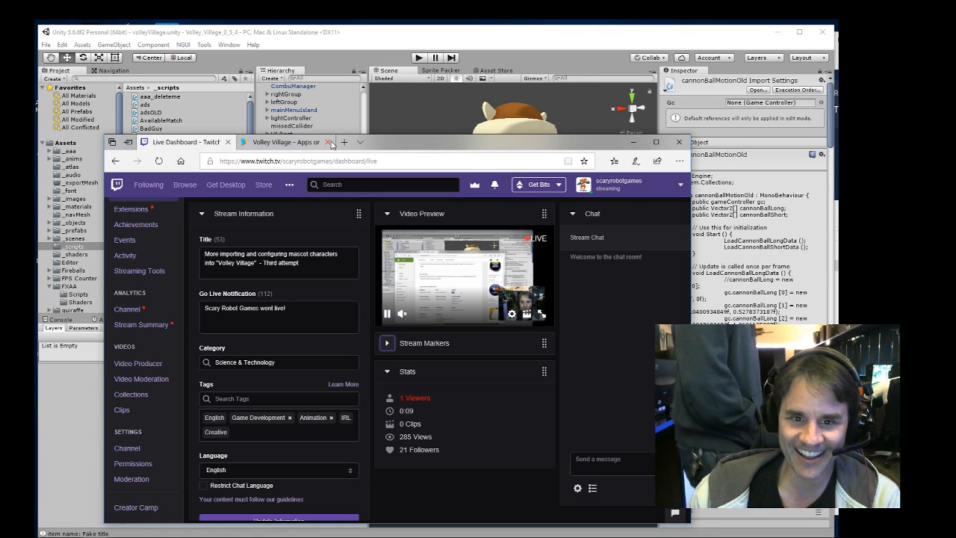
left_click(329, 141)
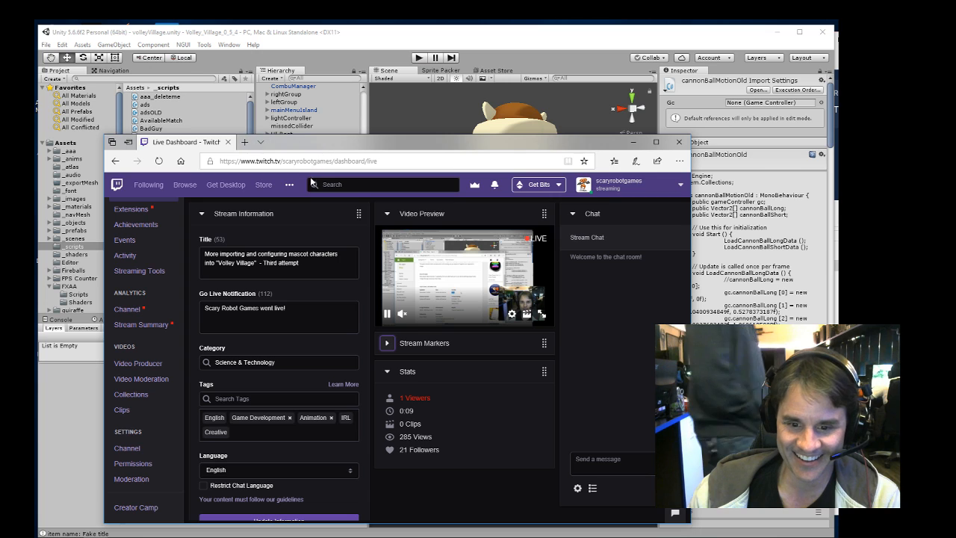
left_click(634, 143)
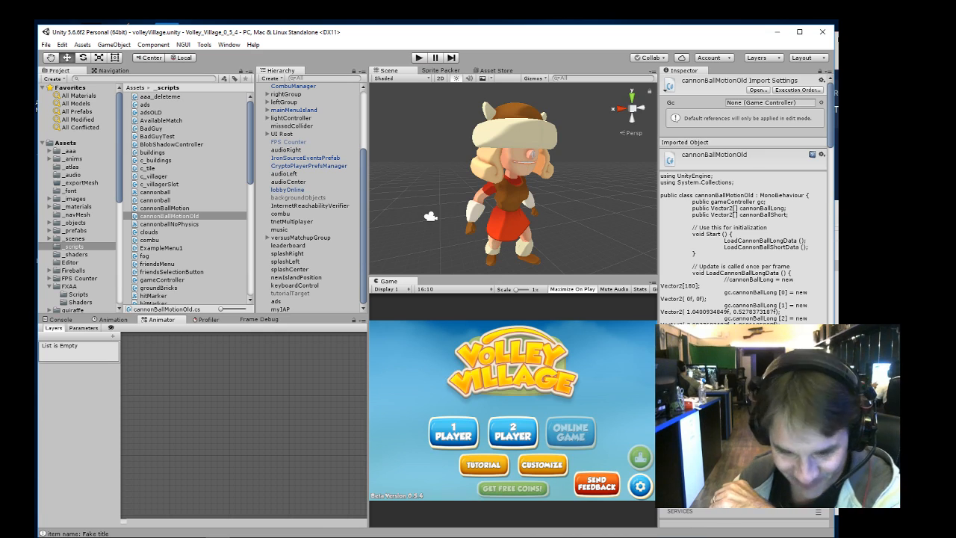
left_click(171, 506)
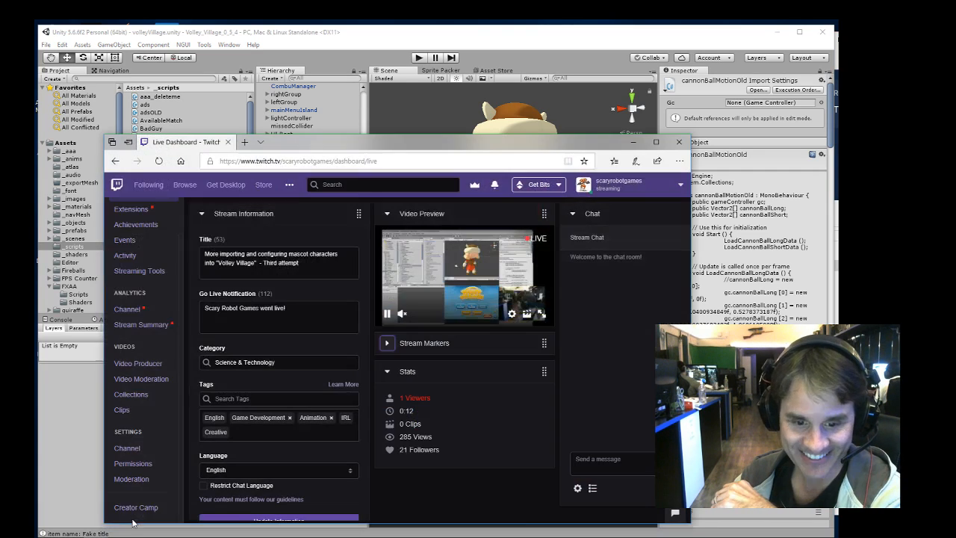
left_click(633, 142)
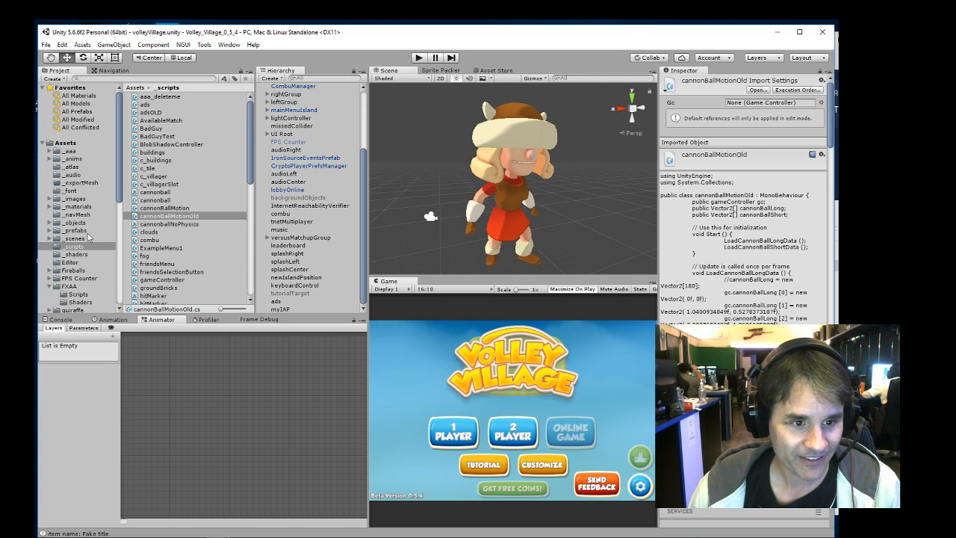
- Expand the _objects folder, open the female warrior's folder under characters/middleAges and collapse its responseLoseDisrespectful model
left_click(87, 184)
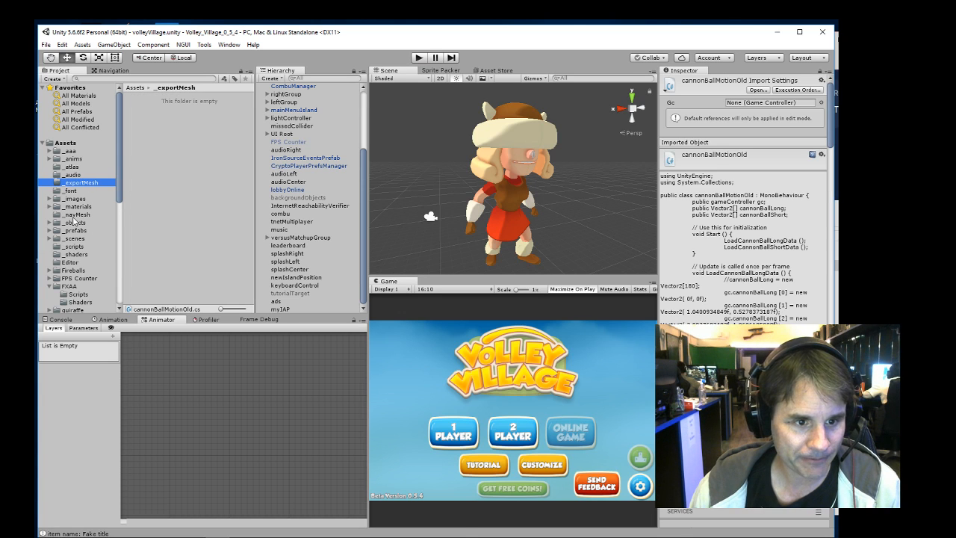
left_click(50, 223)
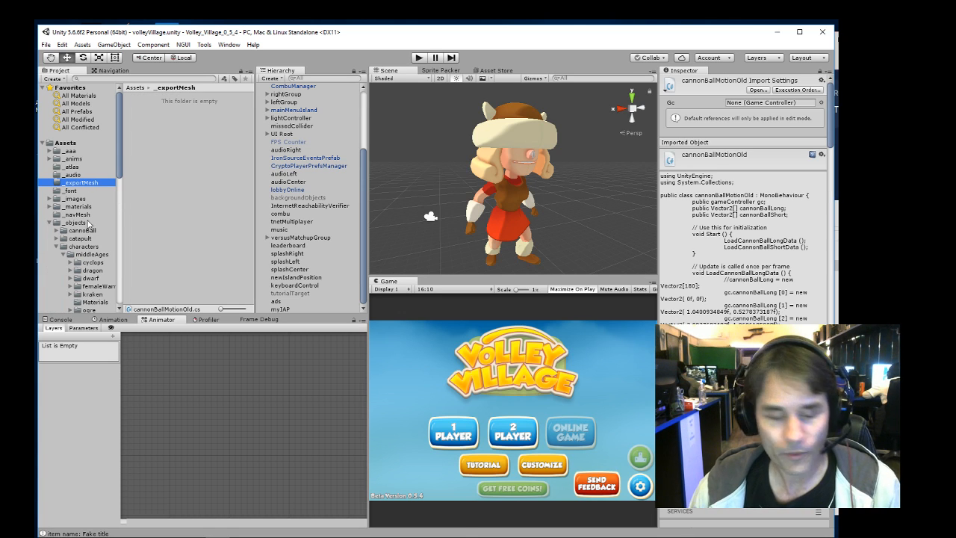
scroll(91, 225, "down", 2)
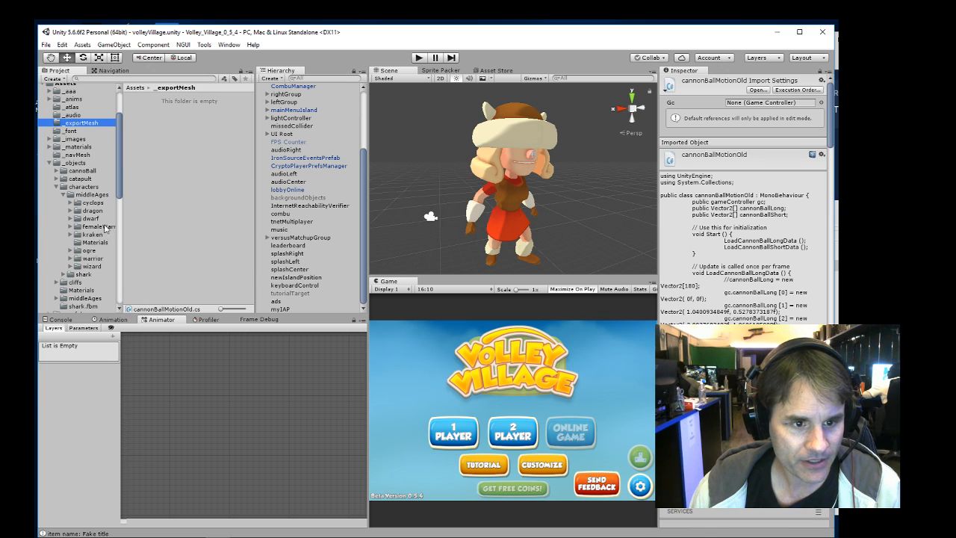
left_click(104, 226)
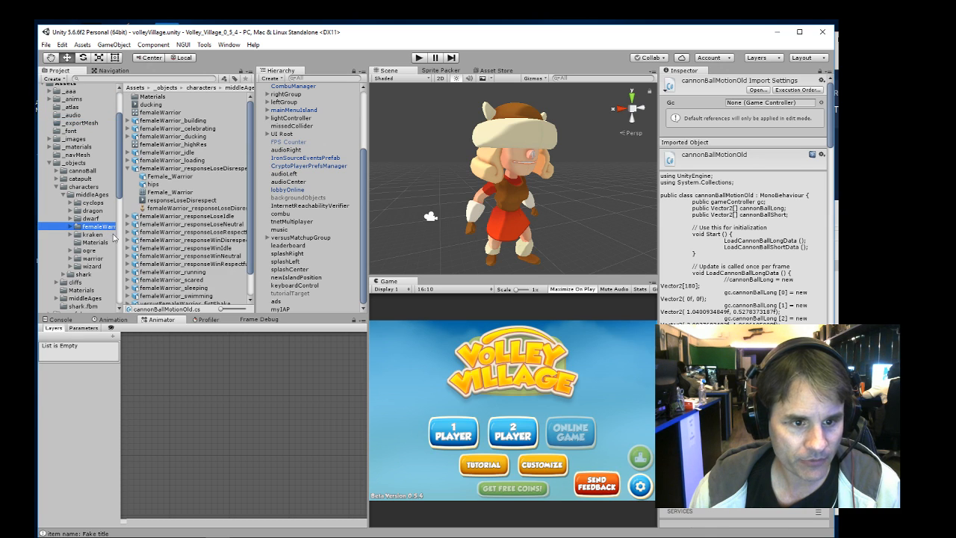
left_click(127, 169)
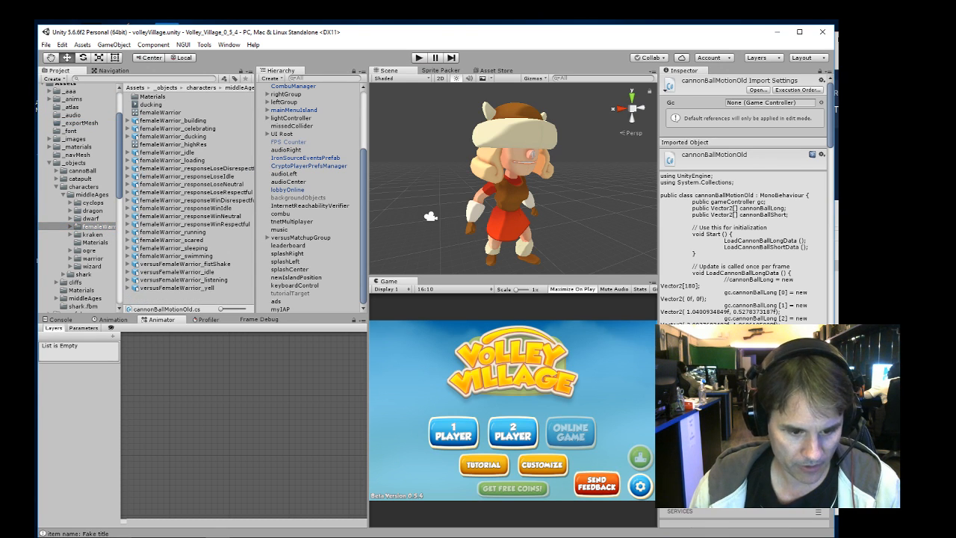
- Preview the femaleWarrior_responseLoseIdle model's Take 001 animation, examine the character's motion from several angles and pause playback
key("alt+Tab")
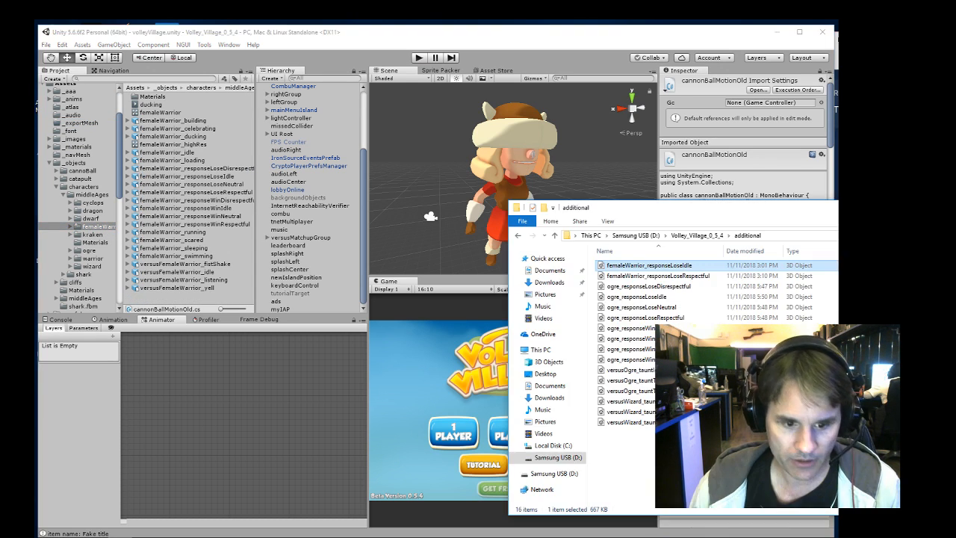
left_click(675, 276)
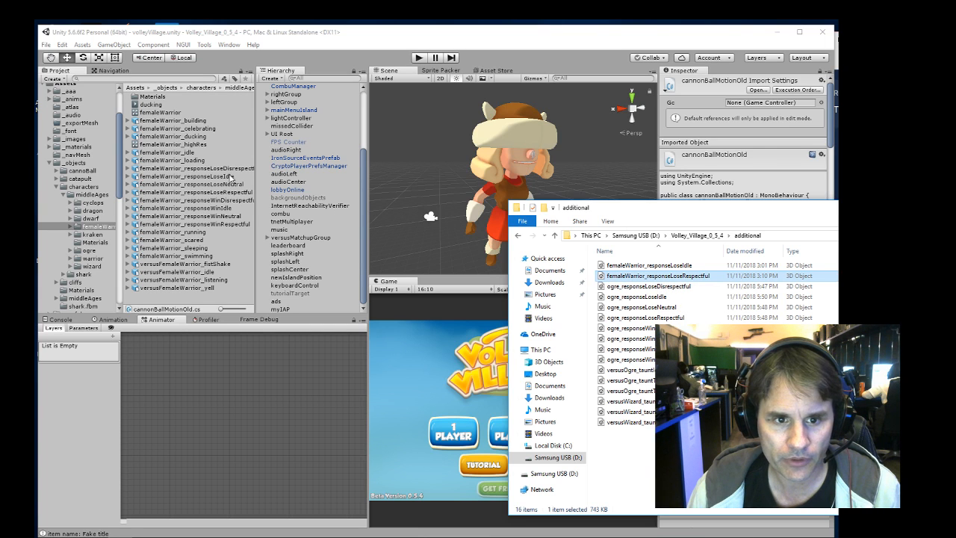
left_click(225, 177)
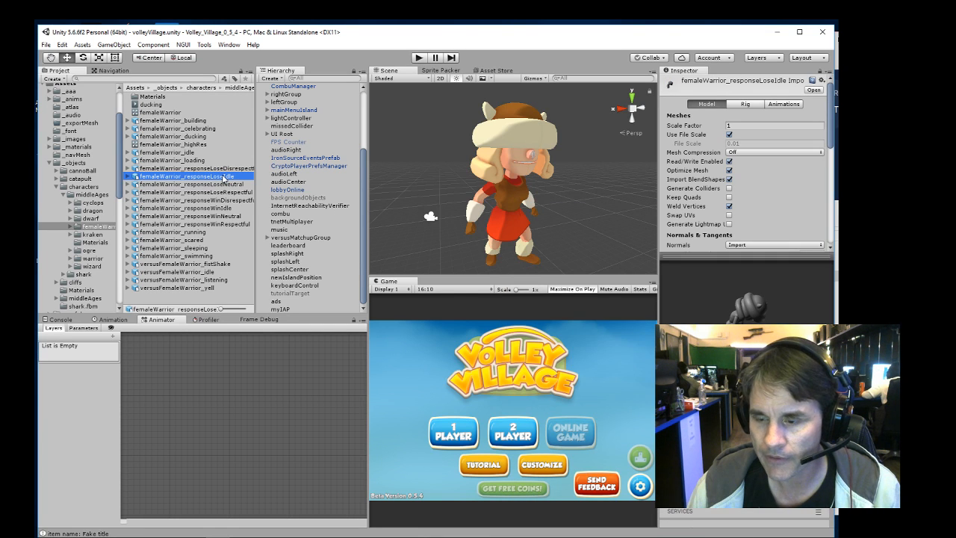
left_click(783, 104)
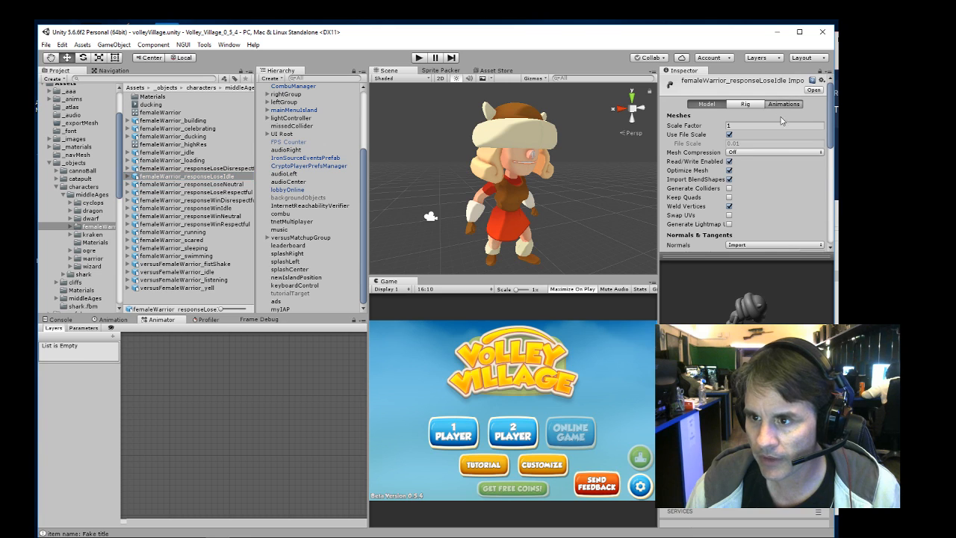
left_click(669, 267)
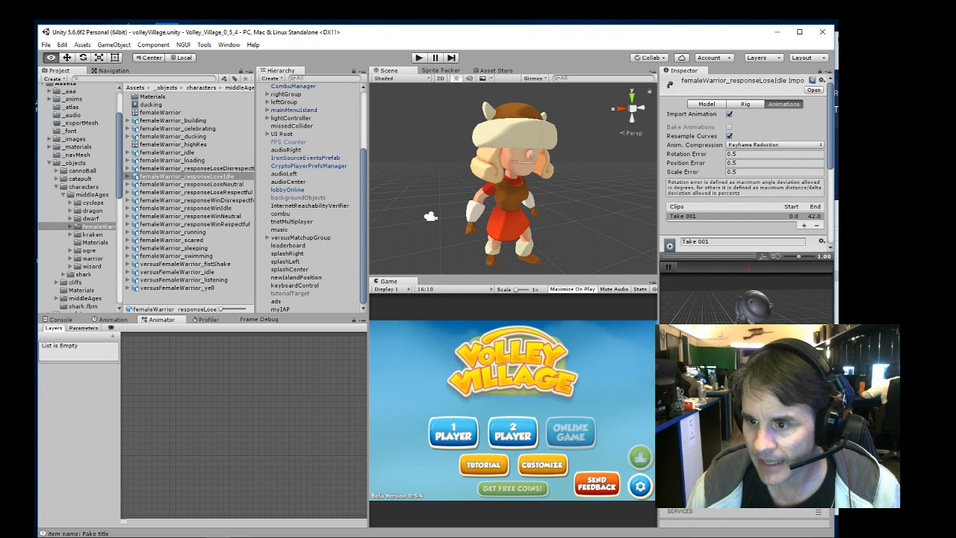
left_click_drag(755, 319, 709, 353)
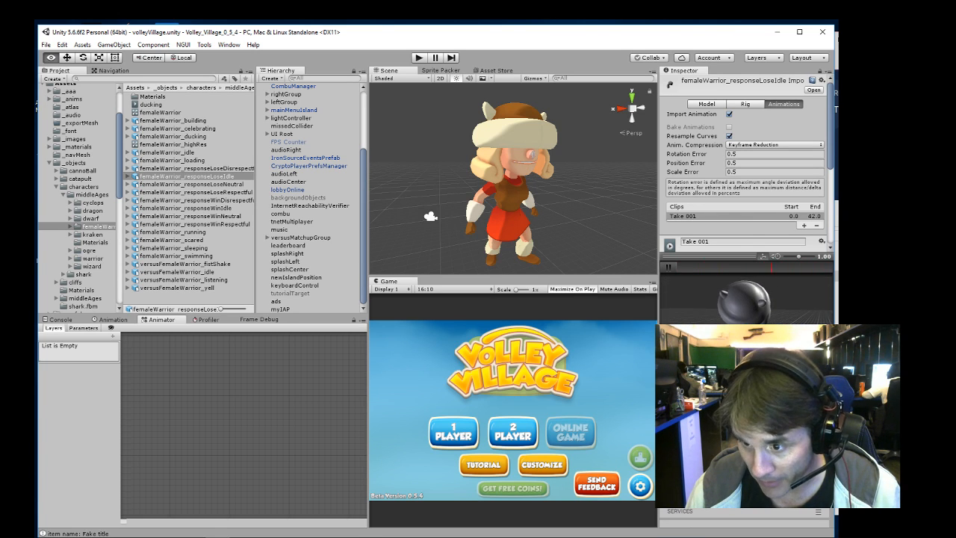
left_click_drag(747, 366, 756, 336, "alt")
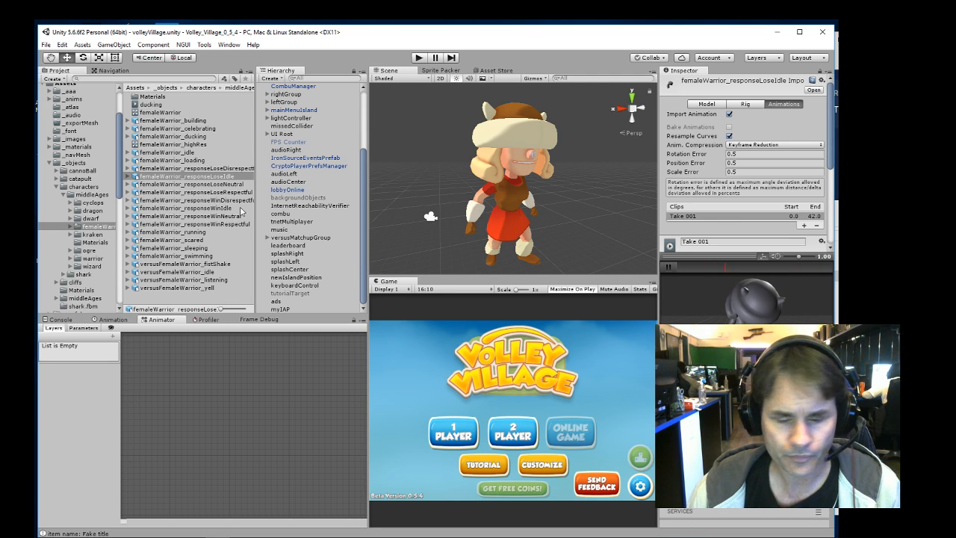
left_click(668, 266)
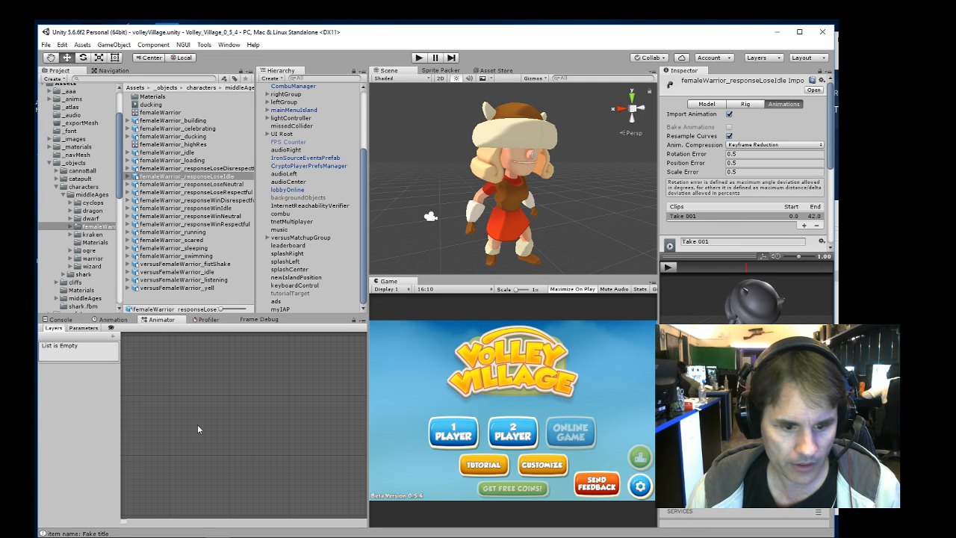
- Open the ogre's folder under characters/middleAges and collapse its ogre_building model
left_click(141, 534)
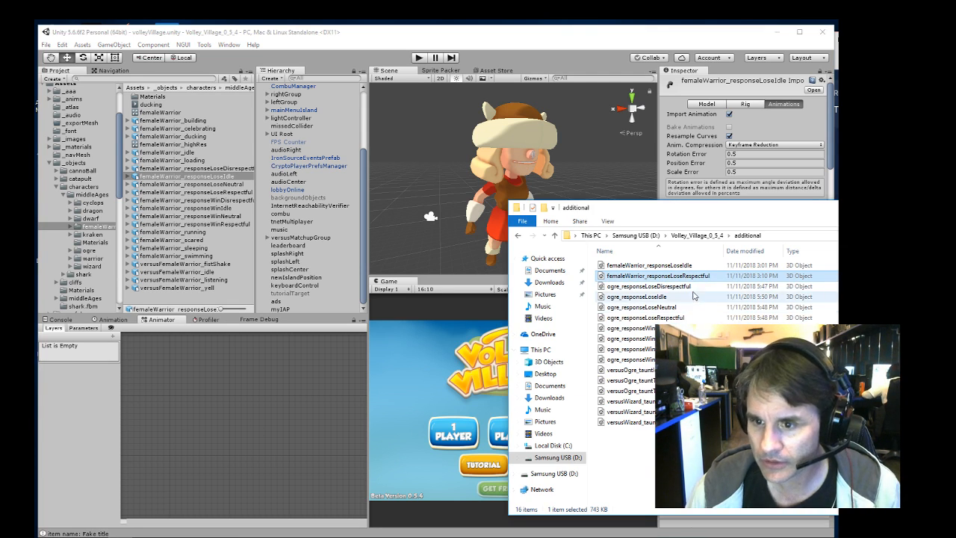
left_click(657, 286)
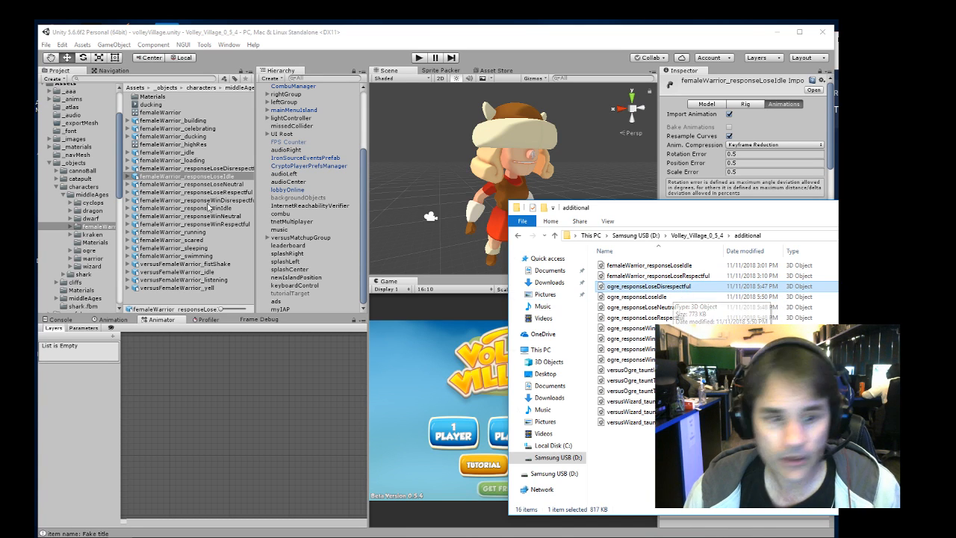
left_click(89, 251)
key("alt+Tab")
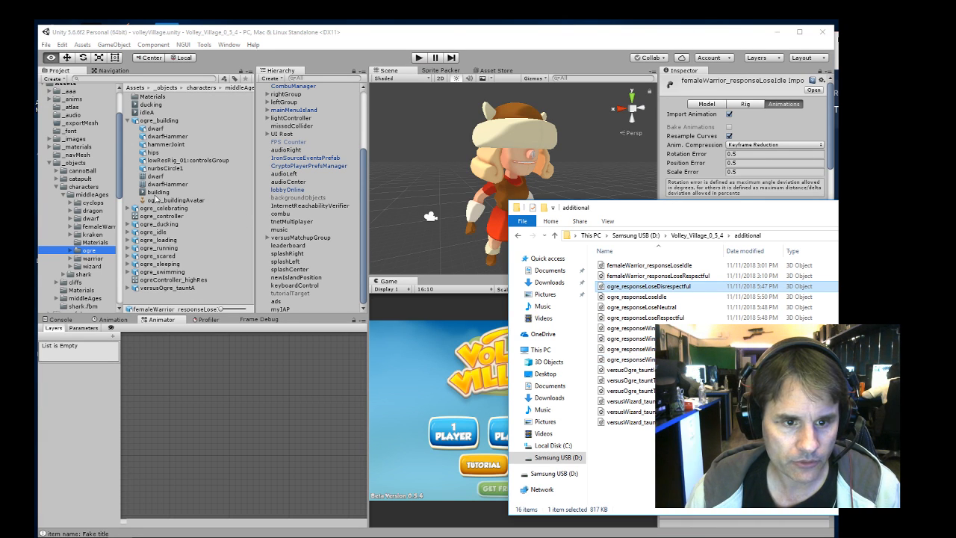
left_click(124, 120)
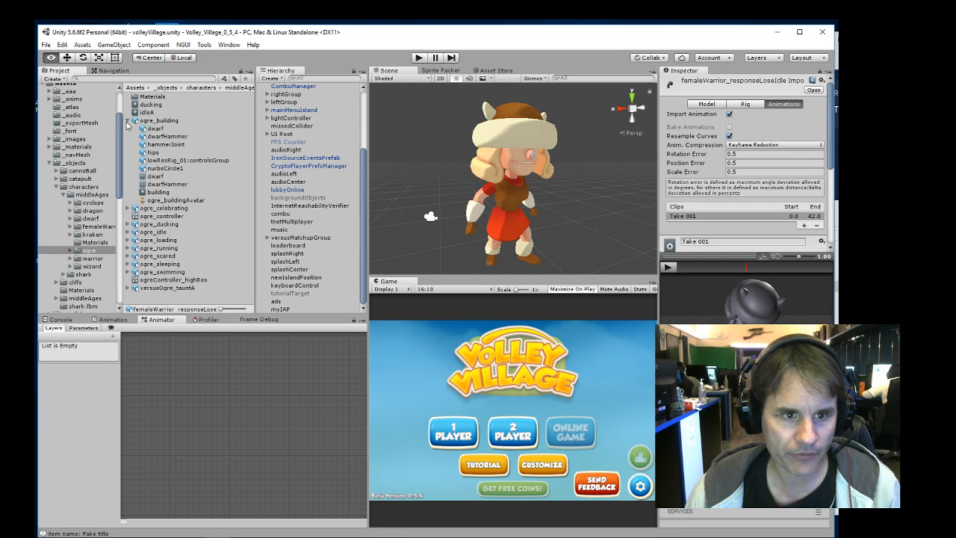
left_click(127, 121)
- Import all the ogre_response lose and win models from the additional folder on drive D into the ogre's project folder
key("alt+Tab")
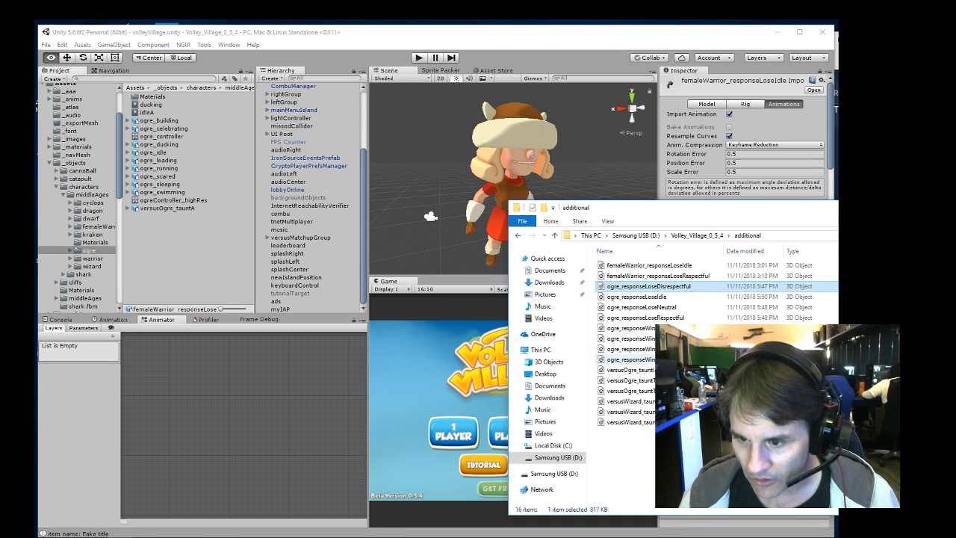
left_click(642, 359, "shift")
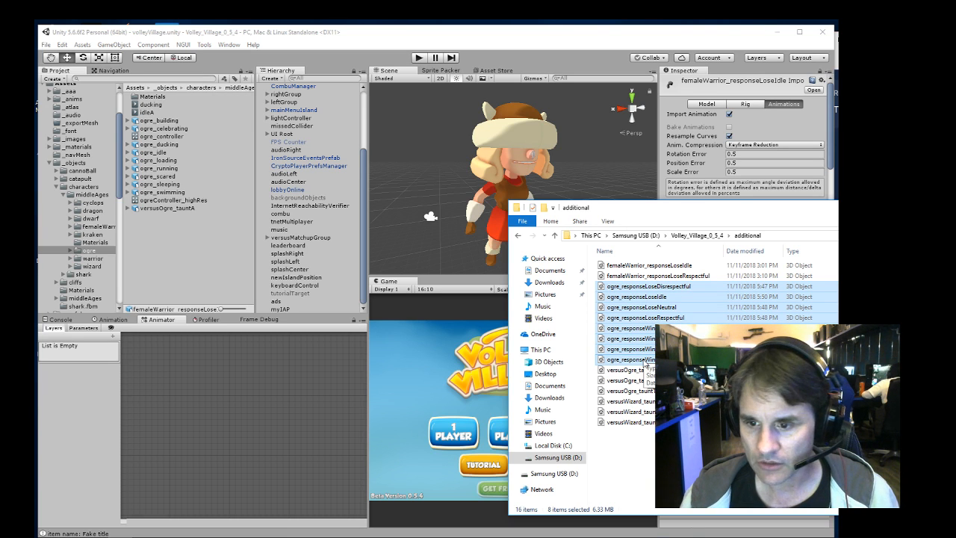
left_click_drag(644, 363, 303, 270)
left_click_drag(190, 256, 185, 256)
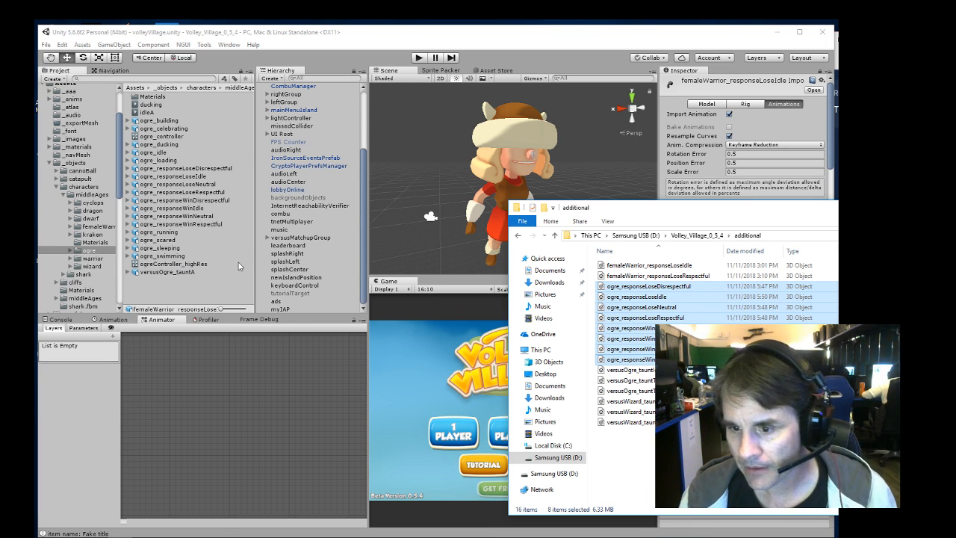
- Import the versusOgre_tauntIdle, versusOgre_tauntThrowHelmet and versusOgre_tauntTugEars models into the ogre's project folder
left_click(647, 371)
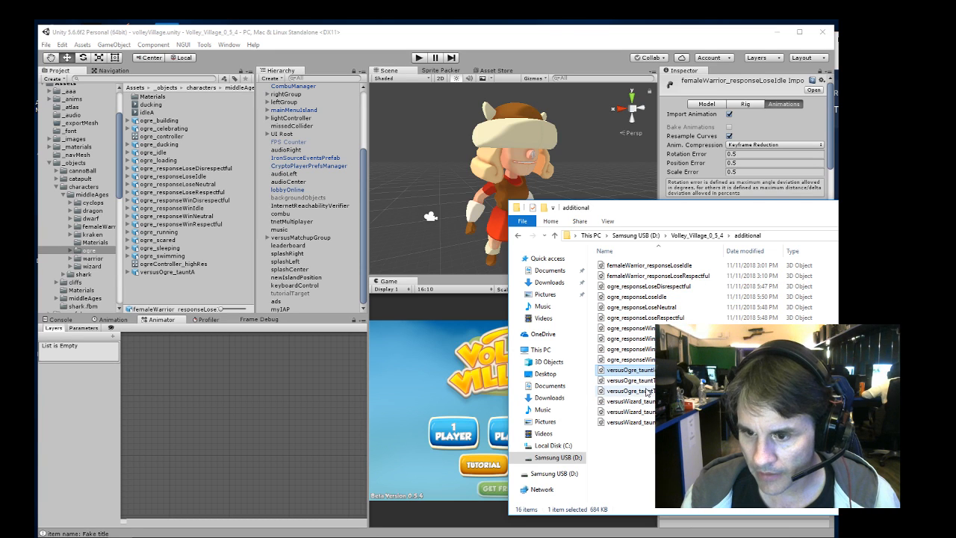
left_click(639, 391, "shift")
left_click_drag(639, 391, 200, 290)
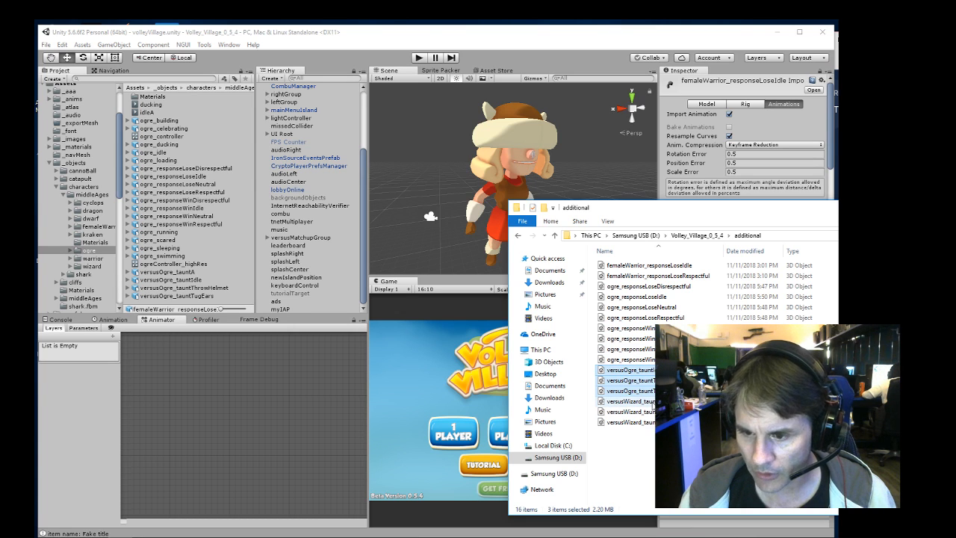
- Open the wizard's project folder and import versusWizard_tauntA, versusWizard_tauntB and versusWizard_tauntIdle from the additional folder
left_click(91, 266)
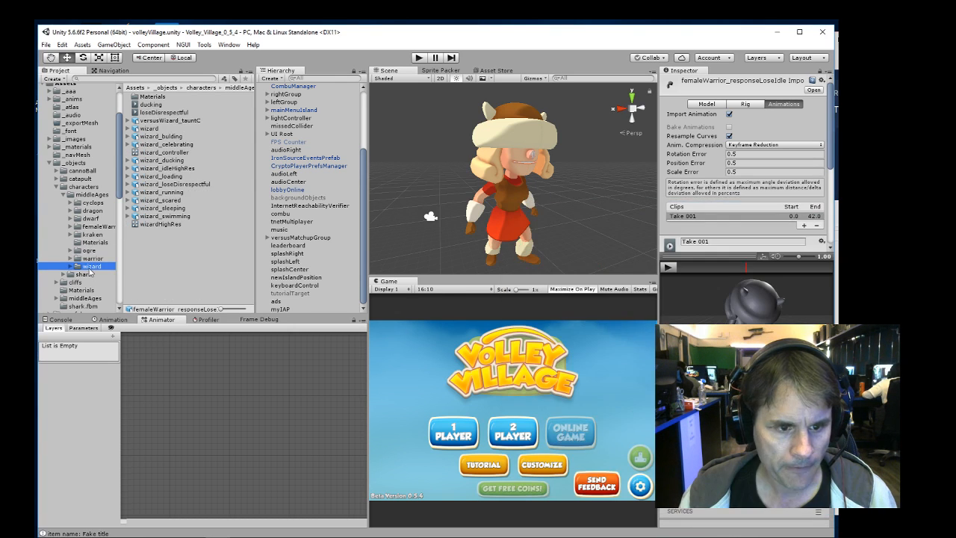
left_click(601, 366)
left_click(637, 404)
left_click(643, 425, "shift")
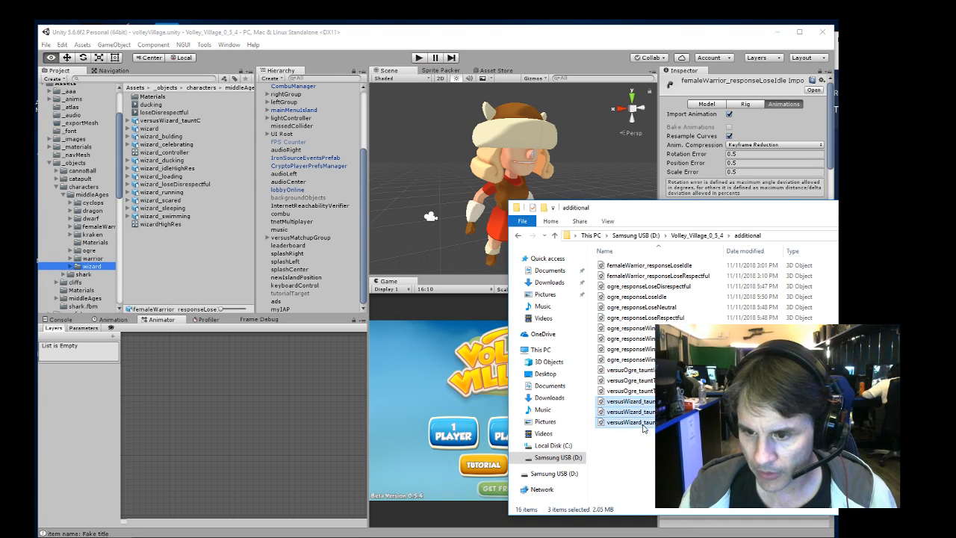
left_click_drag(642, 403, 177, 261)
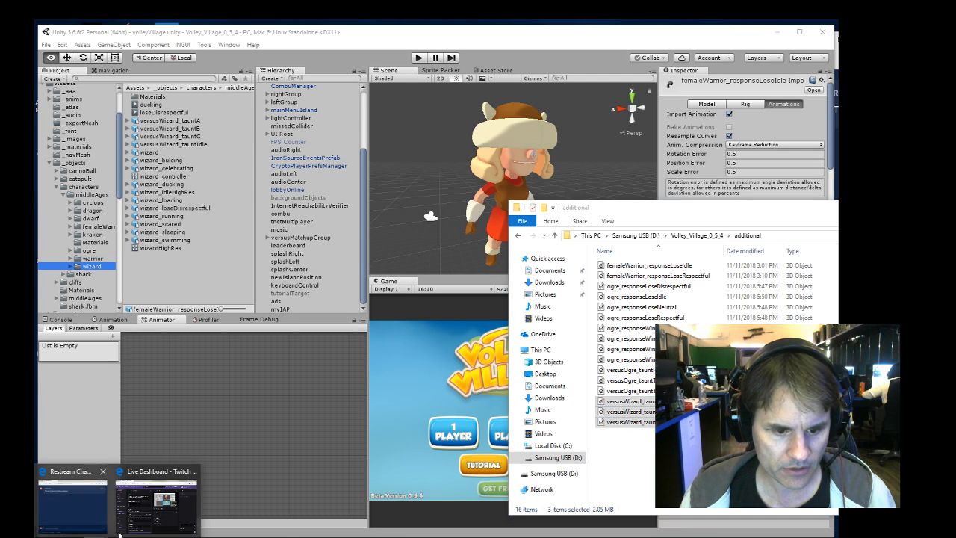
- Check the stream and chat on the Twitch live dashboard, then return to Unity
left_click(162, 495)
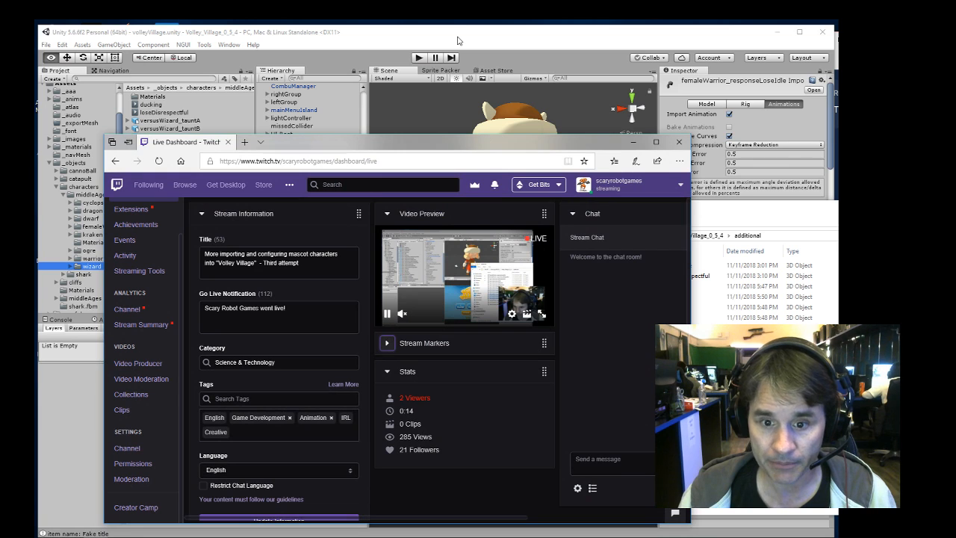
left_click(457, 36)
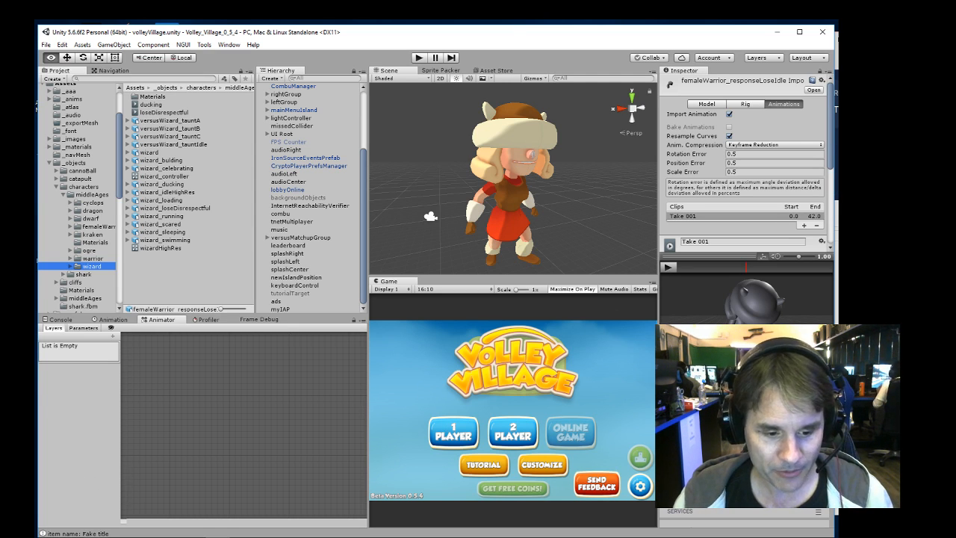
left_click(117, 536)
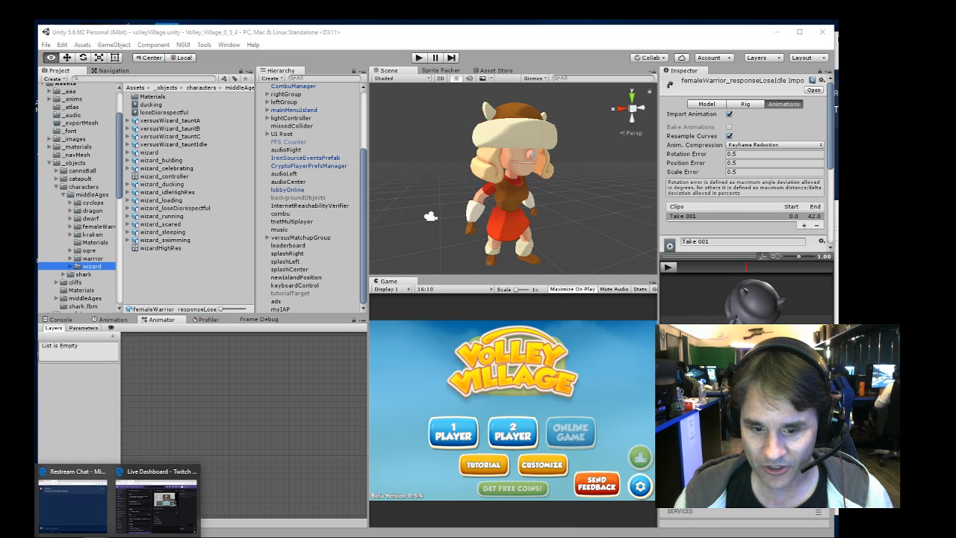
left_click(157, 499)
left_click(523, 39)
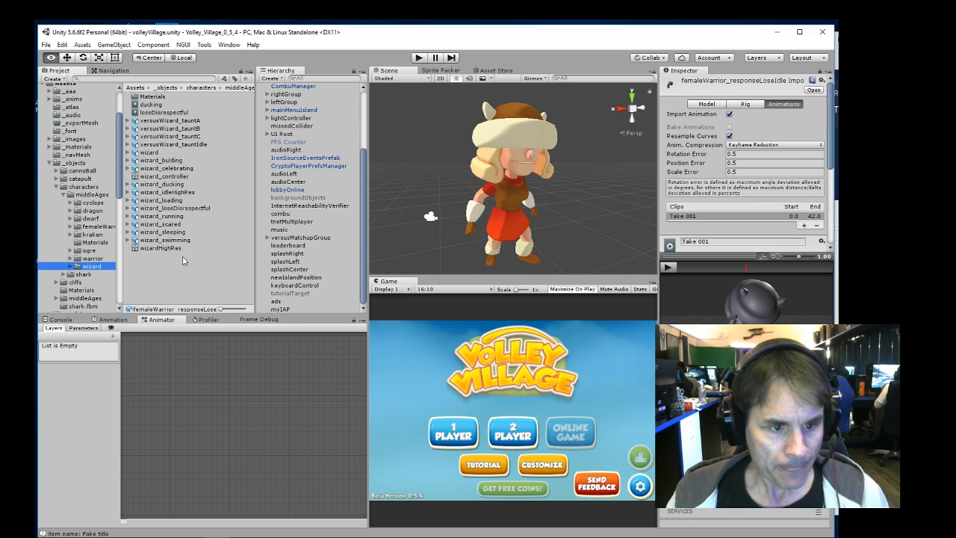
- Open the female warrior's femaleWarrior_highRes controller and examine its taunting, lose response and win response states
left_click(97, 228)
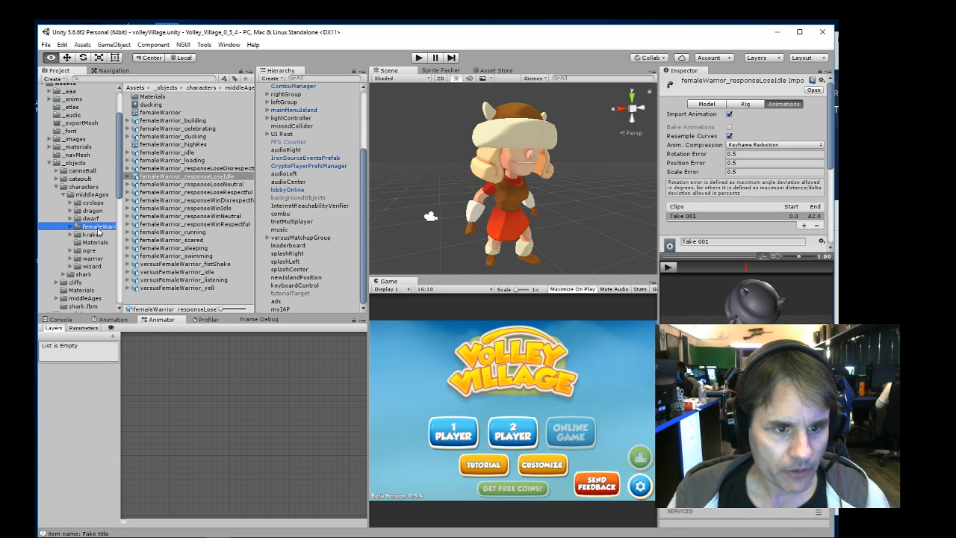
left_click(177, 144)
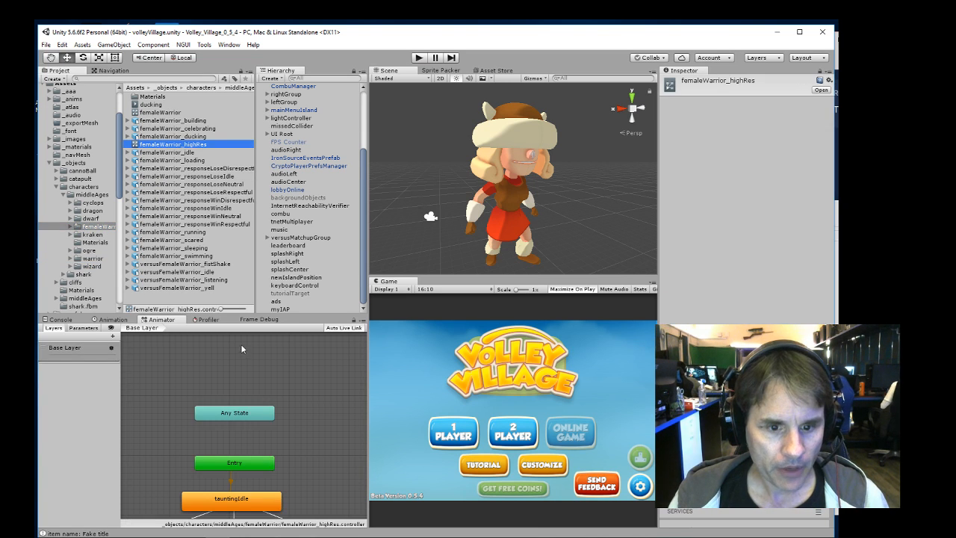
middle_click_drag(282, 424, 303, 333)
scroll(304, 434, "down", 4)
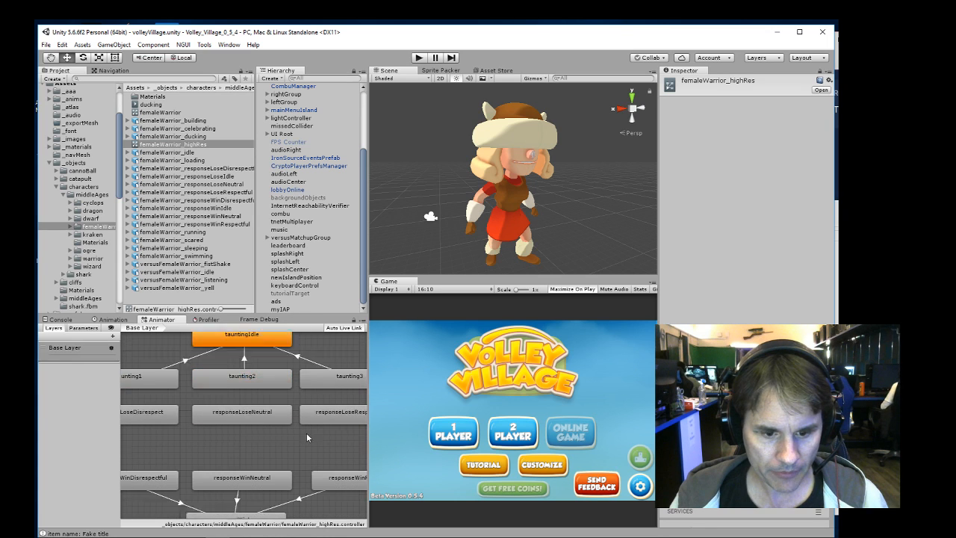
middle_click_drag(287, 409, 283, 453)
scroll(280, 437, "down", 1)
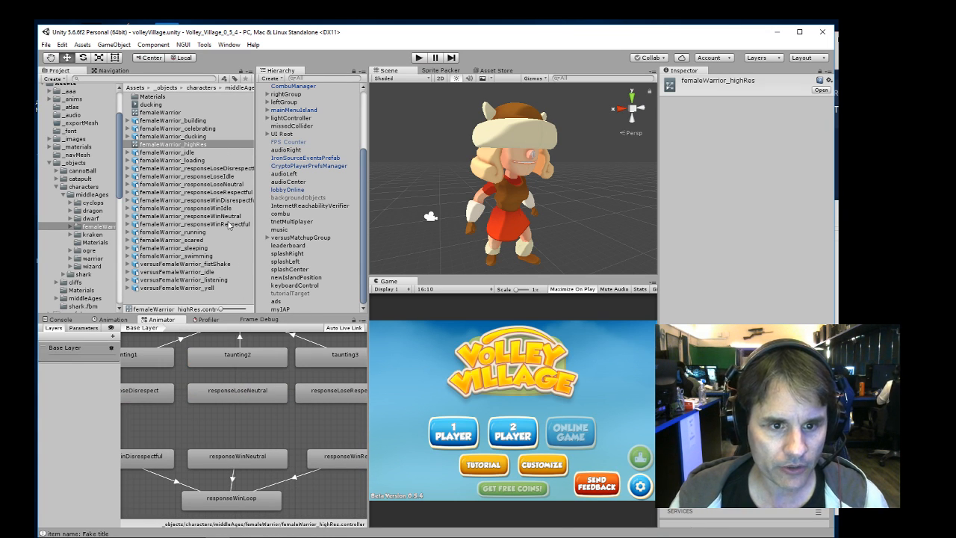
- Enable Loop Time for the Take 001 clip of femaleWarrior_responseLoseIdle
left_click(204, 177)
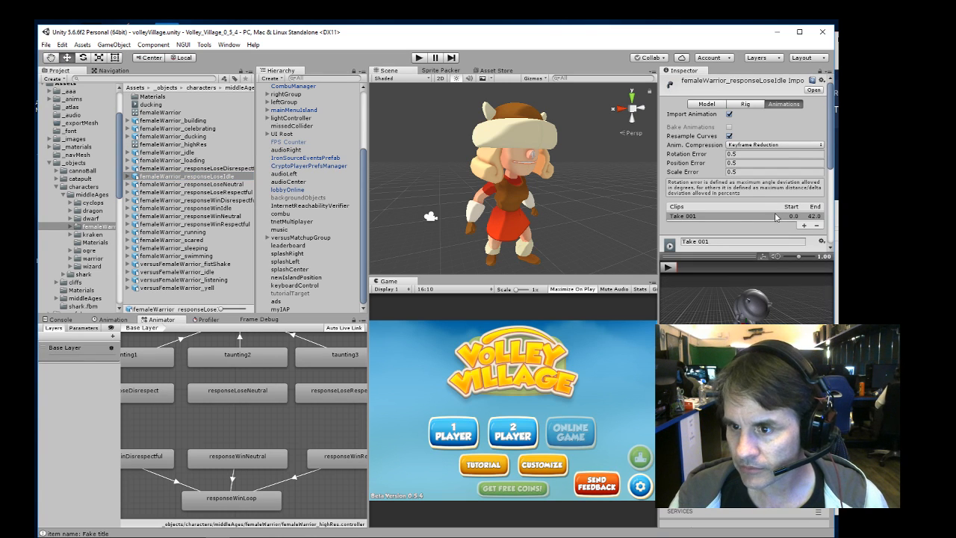
scroll(777, 217, "down", 3)
left_click(728, 215)
scroll(763, 218, "down", 3)
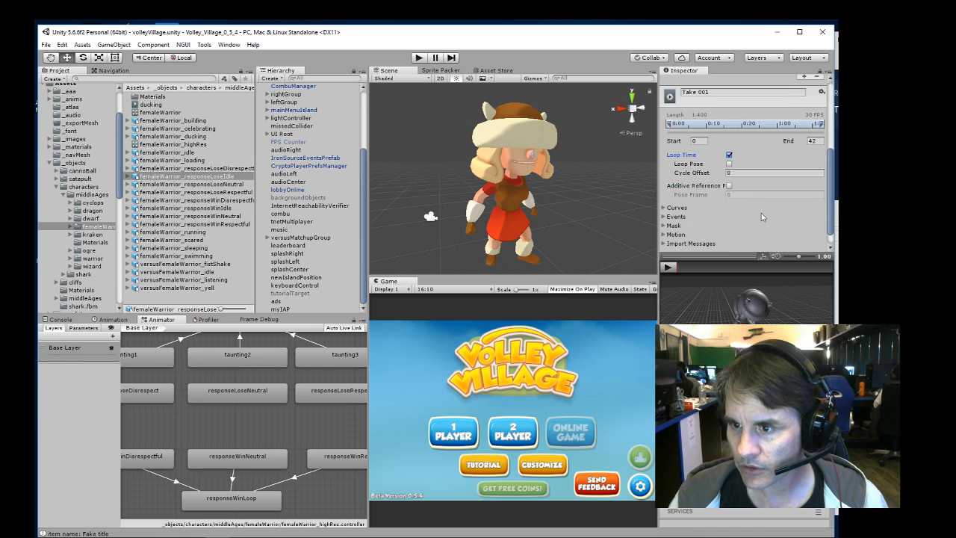
scroll(780, 224, "up", 1)
scroll(779, 224, "up", 5)
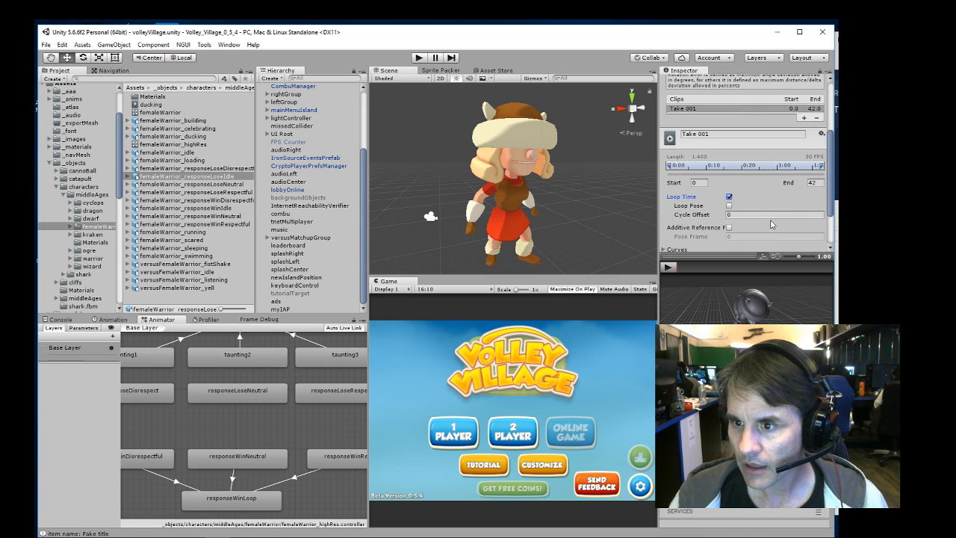
scroll(753, 211, "down", 4)
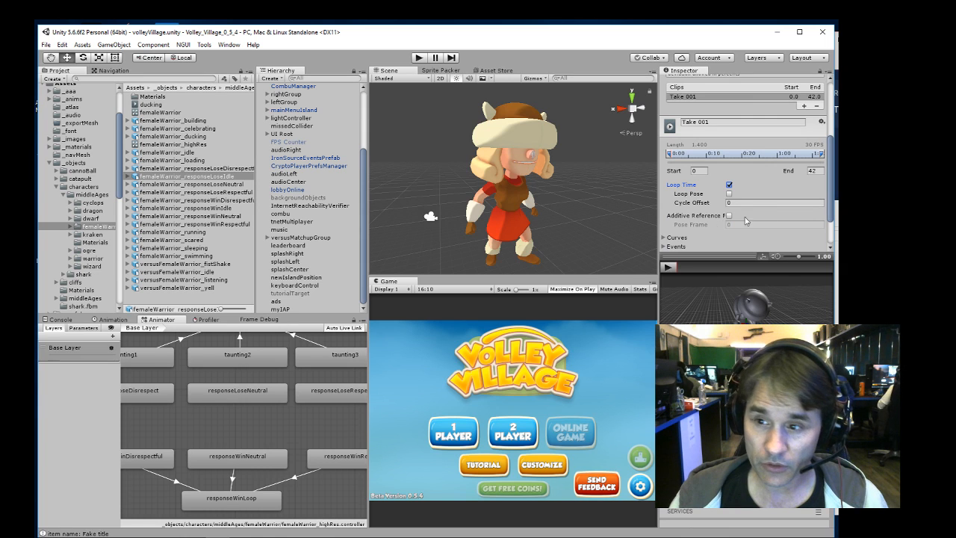
scroll(753, 209, "up", 3)
- Apply the pending import settings of femaleWarrior_responseLoseIdle, then set its rig's animation type to Humanoid and apply it
left_click(750, 105)
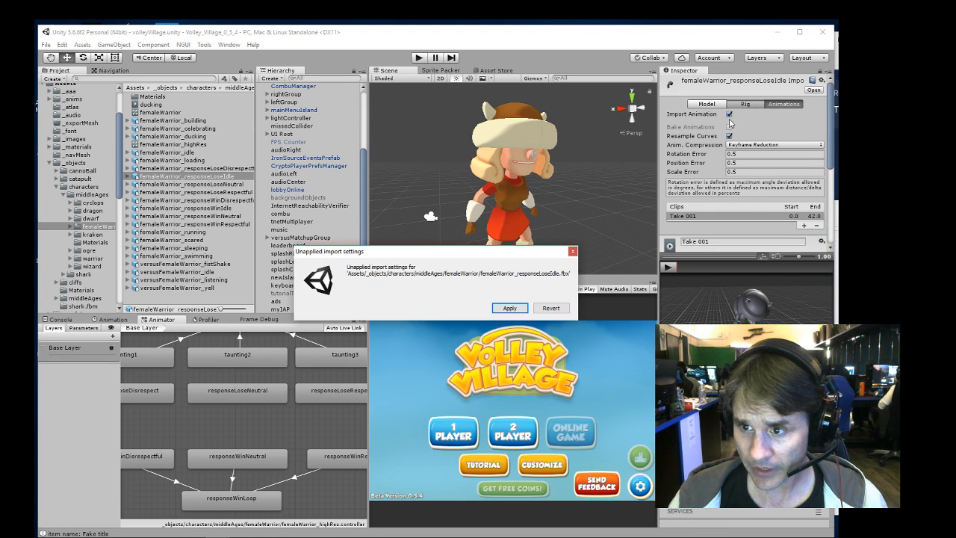
left_click(509, 308)
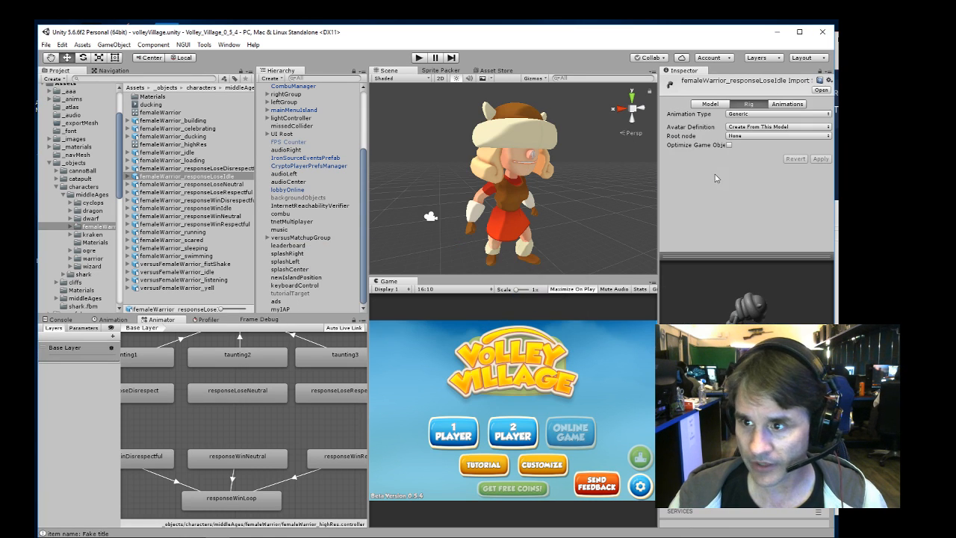
left_click(758, 115)
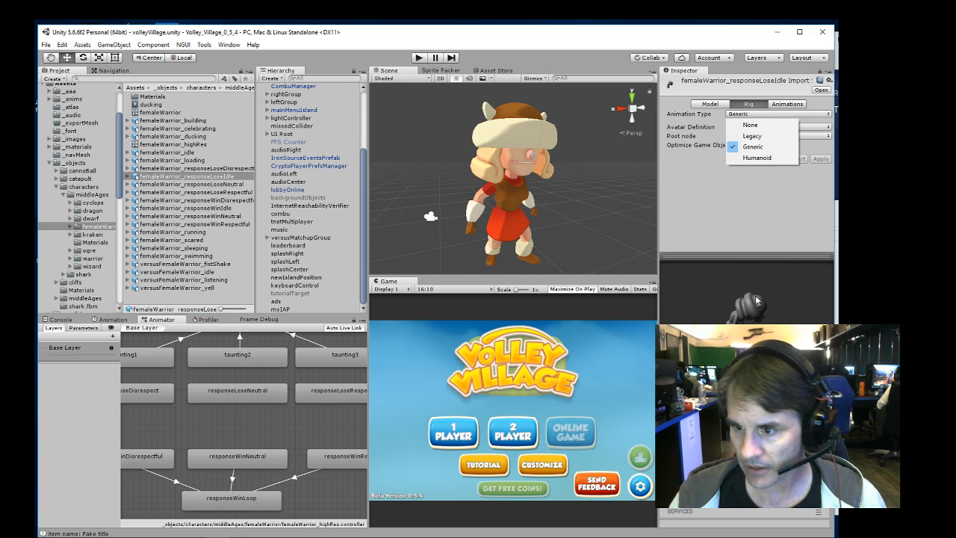
left_click(760, 158)
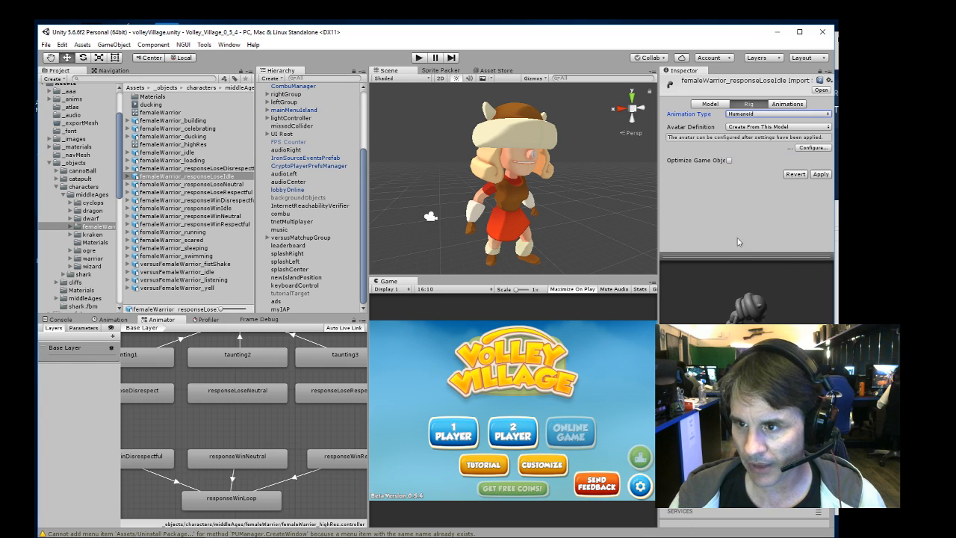
left_click(821, 174)
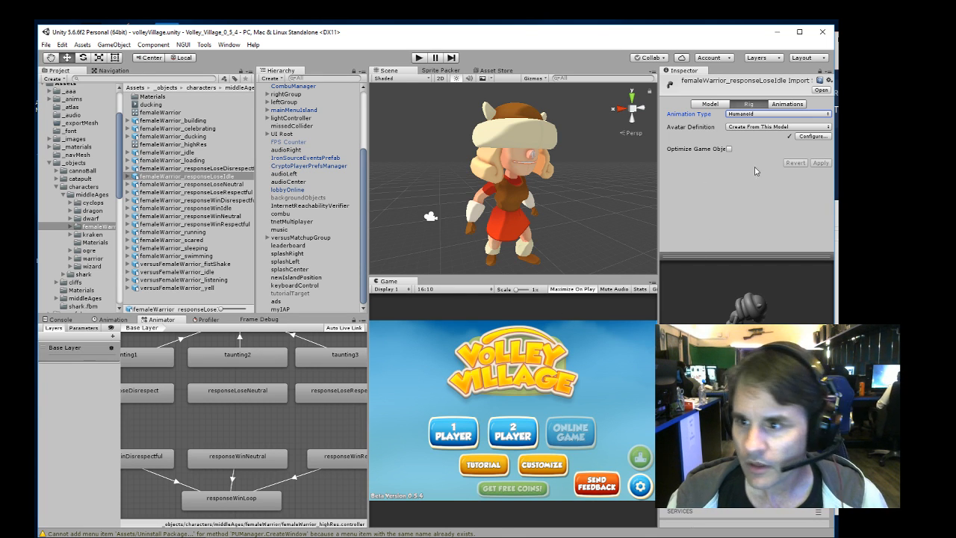
- Rename the Take 001 clip of femaleWarrior_responseLoseIdle to loseIdle and apply the import settings
left_click(788, 104)
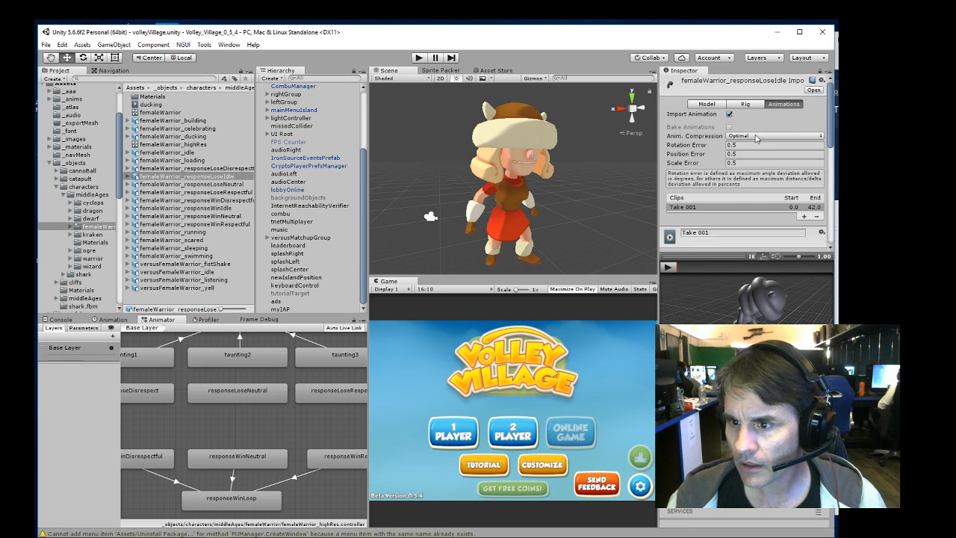
scroll(758, 149, "down", 6)
scroll(765, 196, "up", 3)
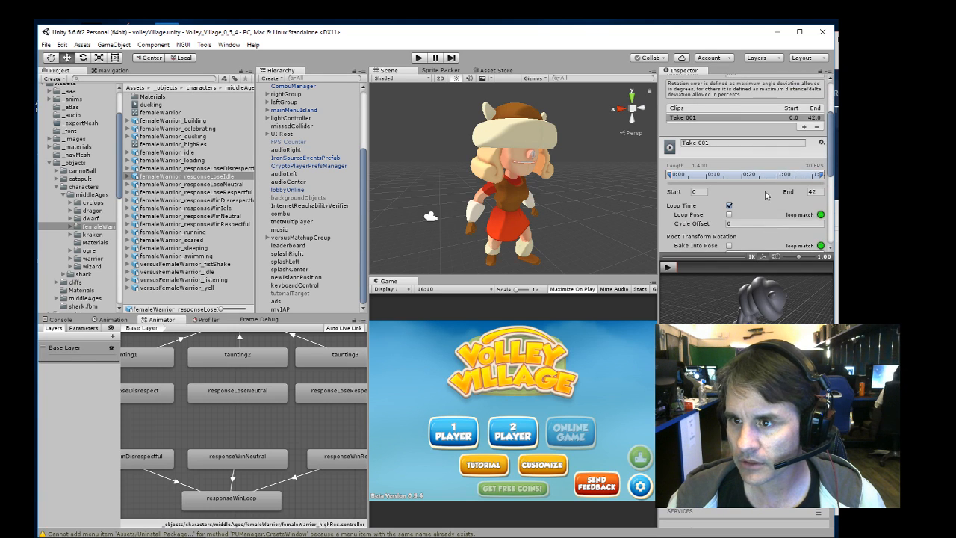
left_click(724, 143)
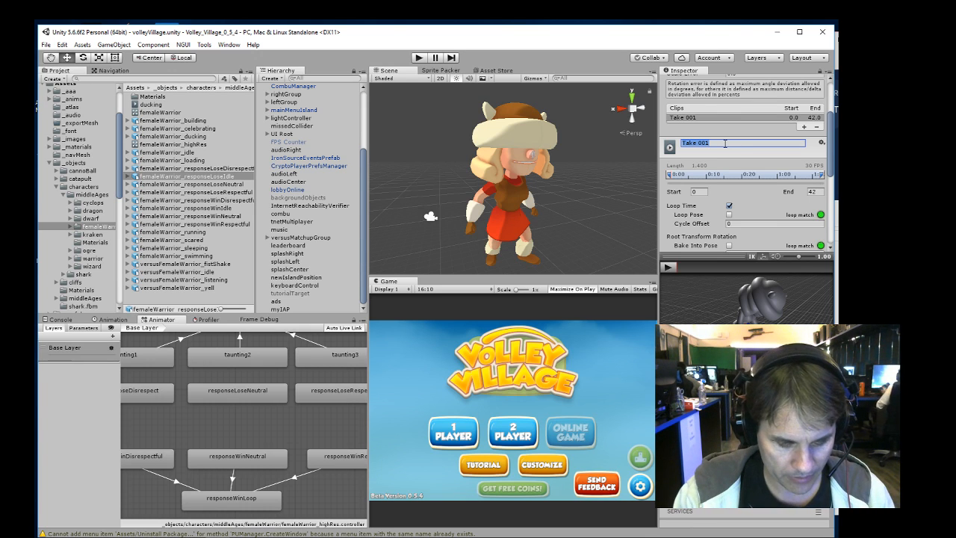
type("re")
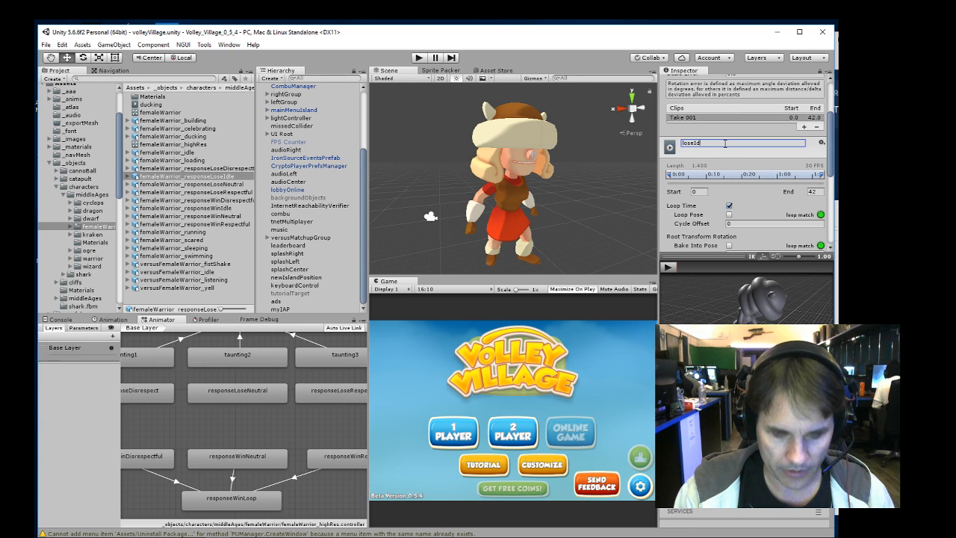
scroll(735, 144, "down", 5)
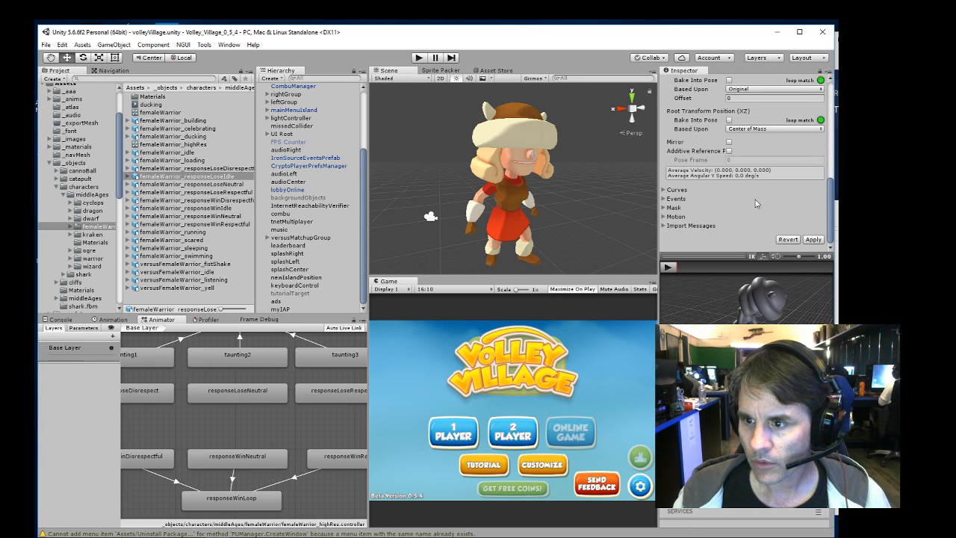
left_click(812, 237)
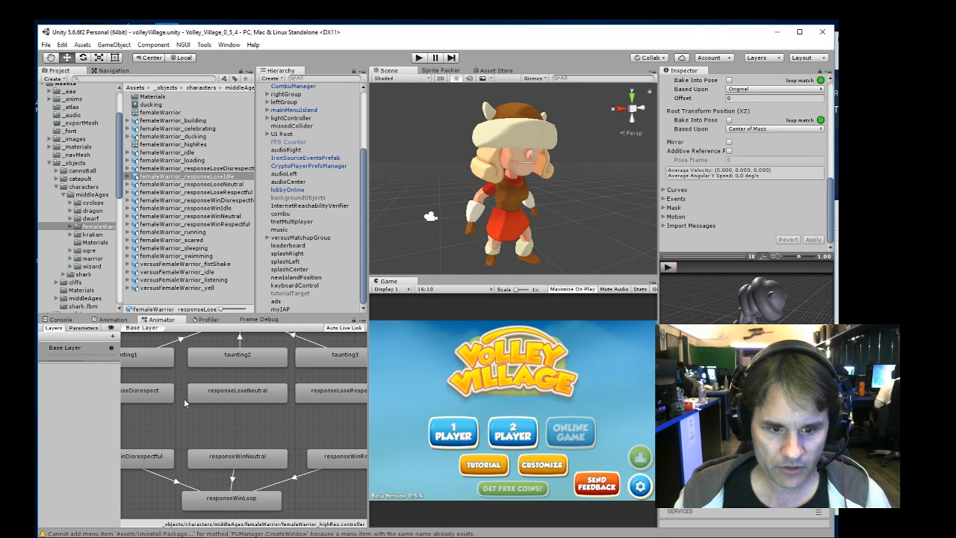
- Add the loseIdle clip from femaleWarrior_responseLoseIdle as a state beneath responseLoseNeutral in the animator graph
mouse_move(258, 397)
middle_mouse_down()
mouse_move(314, 396)
mouse_move(252, 387)
middle_mouse_up()
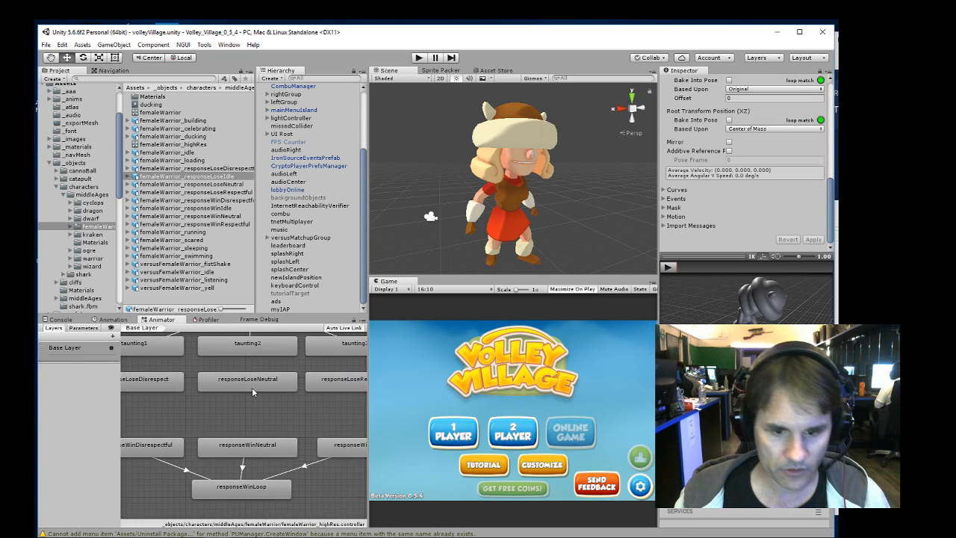
left_click(127, 177)
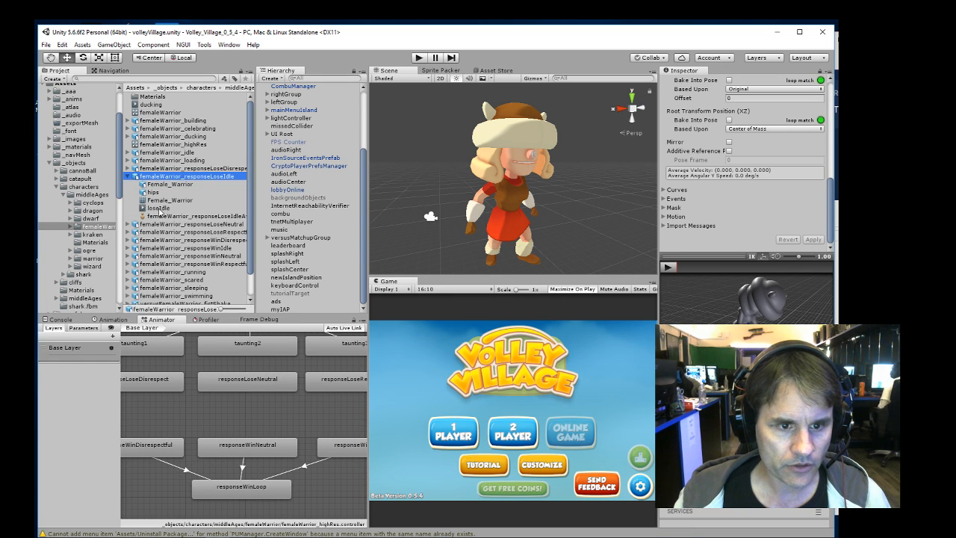
left_click_drag(159, 208, 239, 416)
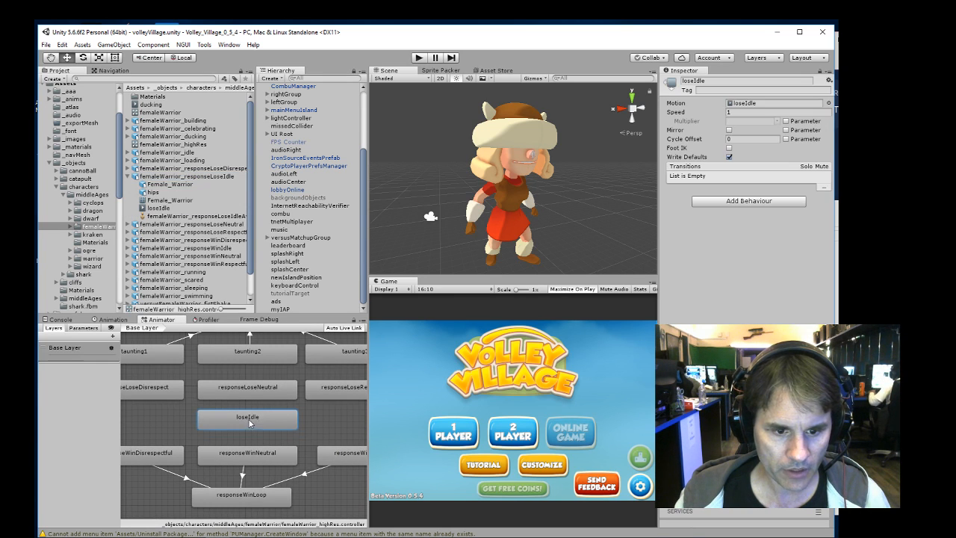
- Make transitions from responseLoseDisrespect, responseLoseNeutral and responseLoseRespectful to the loseIdle state
right_click(159, 392)
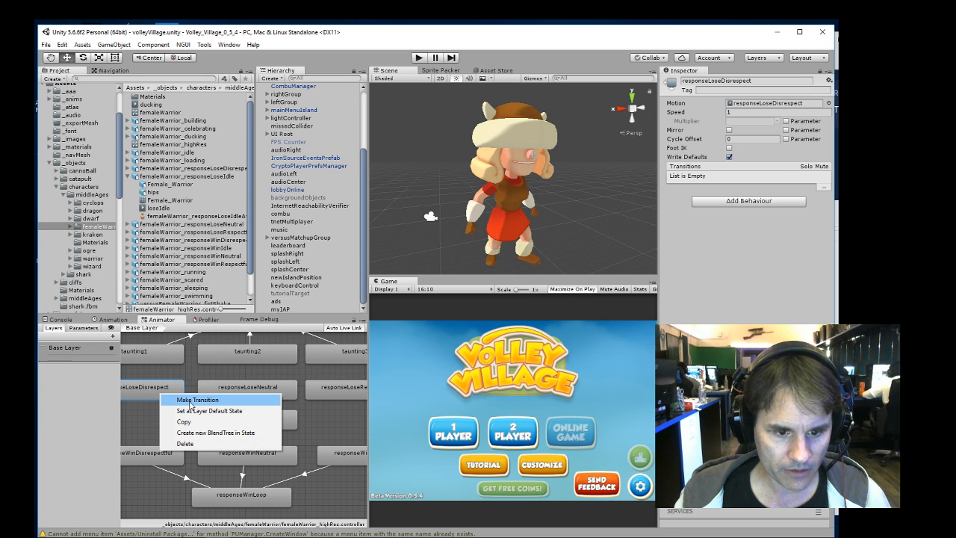
left_click(192, 401)
left_click(217, 417)
right_click(245, 389)
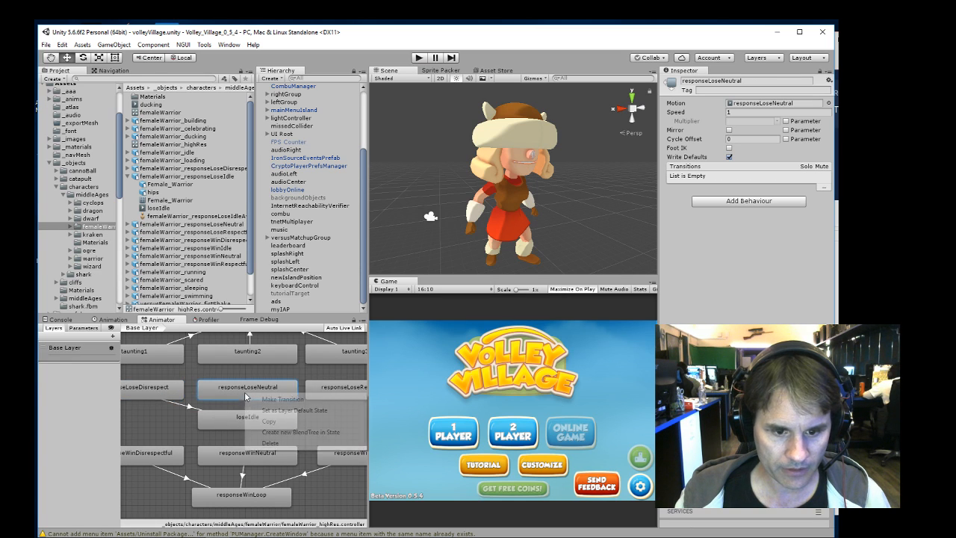
left_click(261, 397)
left_click(237, 418)
right_click(326, 395)
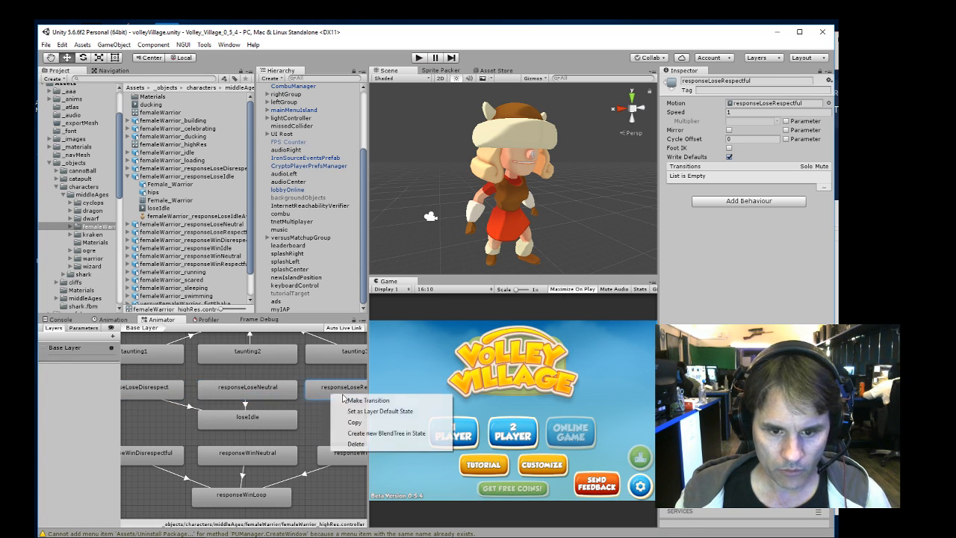
left_click(342, 400)
left_click(267, 418)
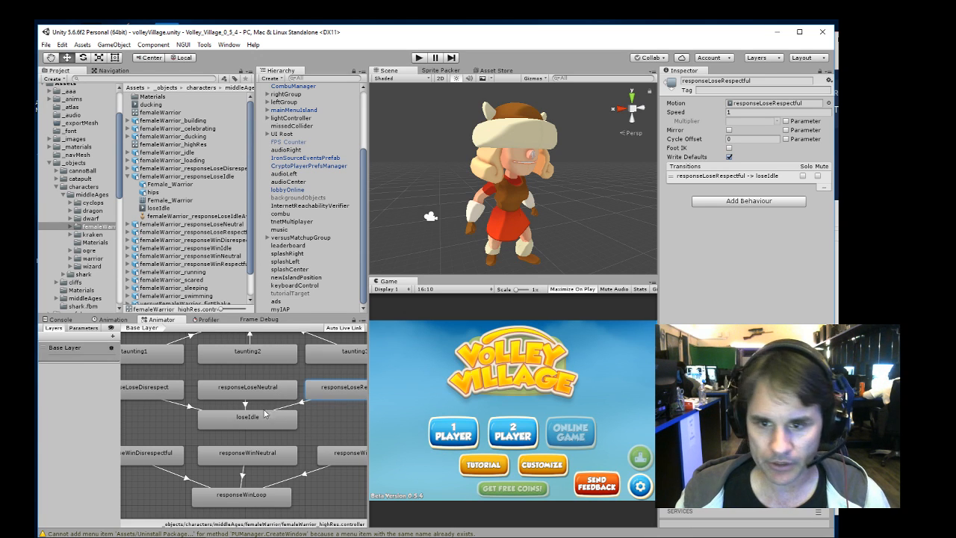
- Lengthen the blend overlap of the responseLoseDisrespect to loseIdle transition and play its preview
left_click(185, 405)
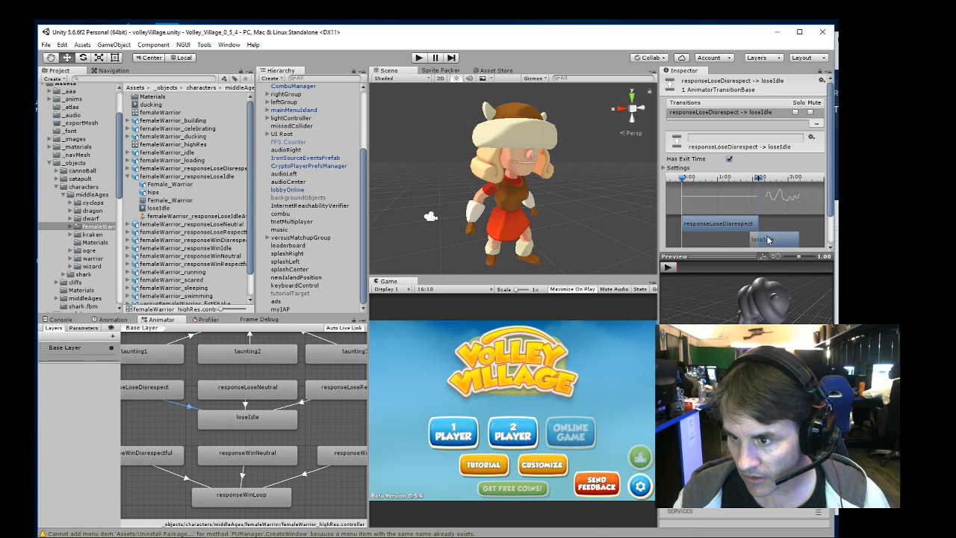
left_click_drag(768, 239, 786, 240)
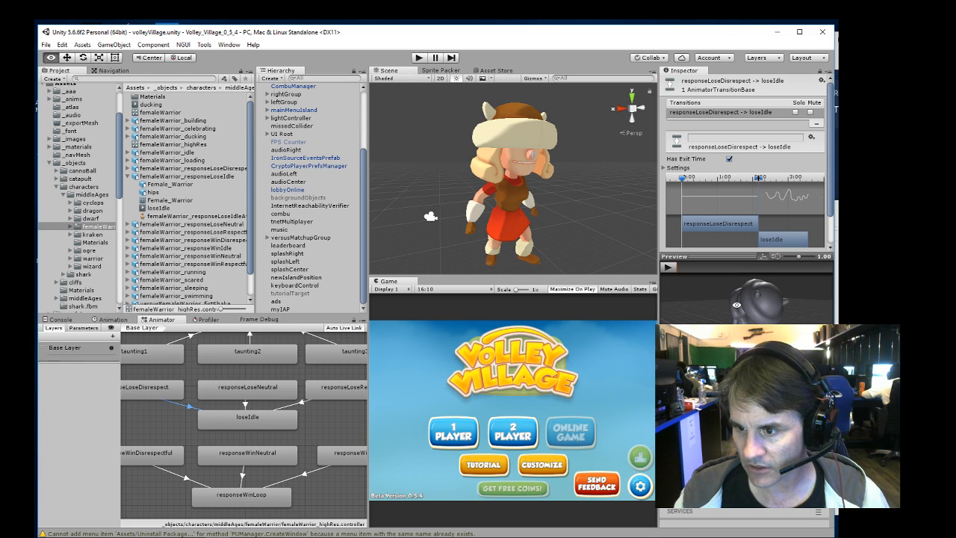
left_click(671, 267)
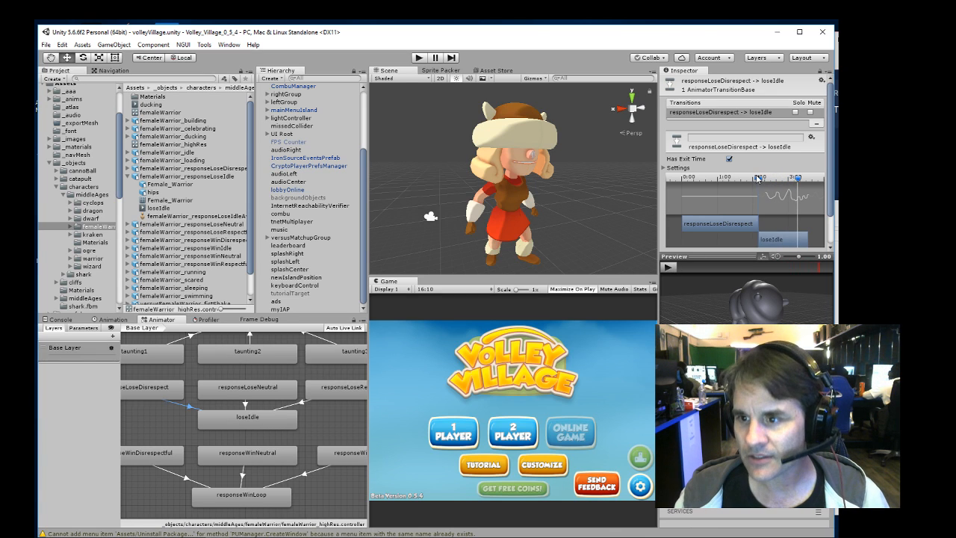
mouse_move(757, 179)
left_mouse_down()
mouse_move(745, 179)
mouse_move(764, 179)
left_mouse_up()
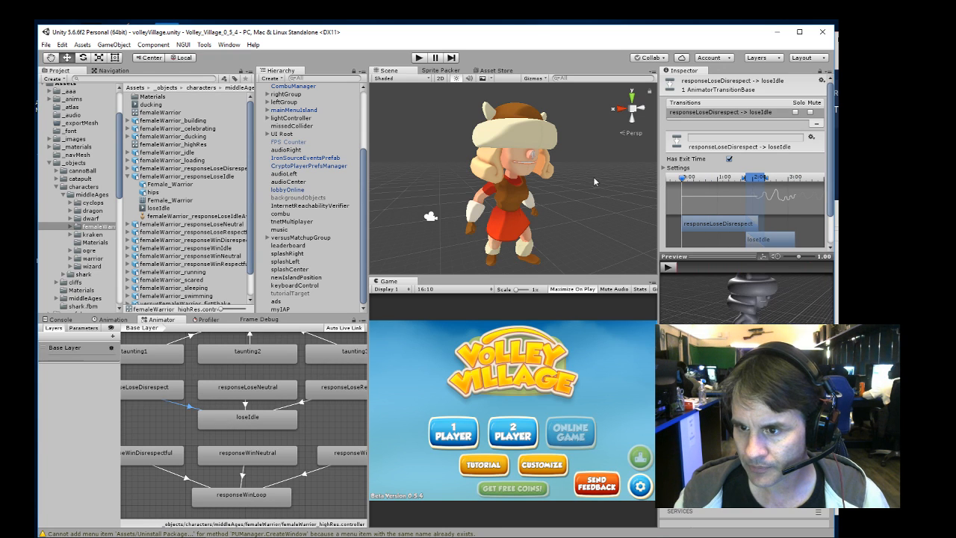
left_click(669, 268)
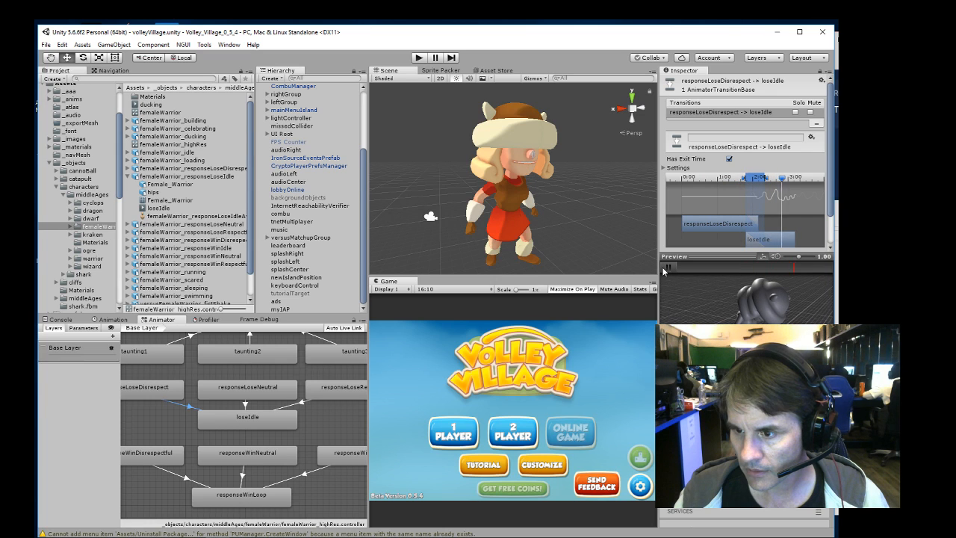
key("alt")
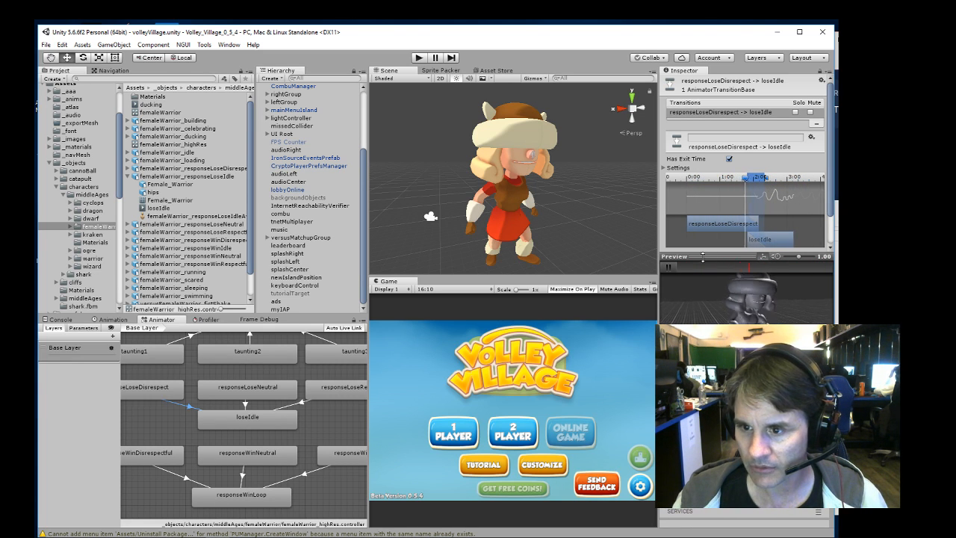
left_click(668, 271)
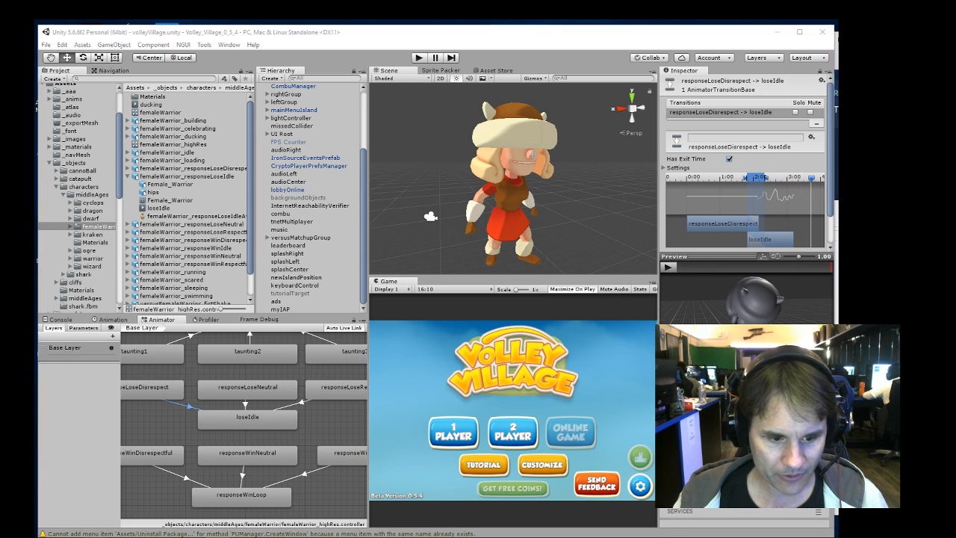
- Examine the female warrior's full state graph in a maximized view, including the taunting, lose and win groups, then inspect the loseIdle state
left_click(146, 522)
left_click(498, 45)
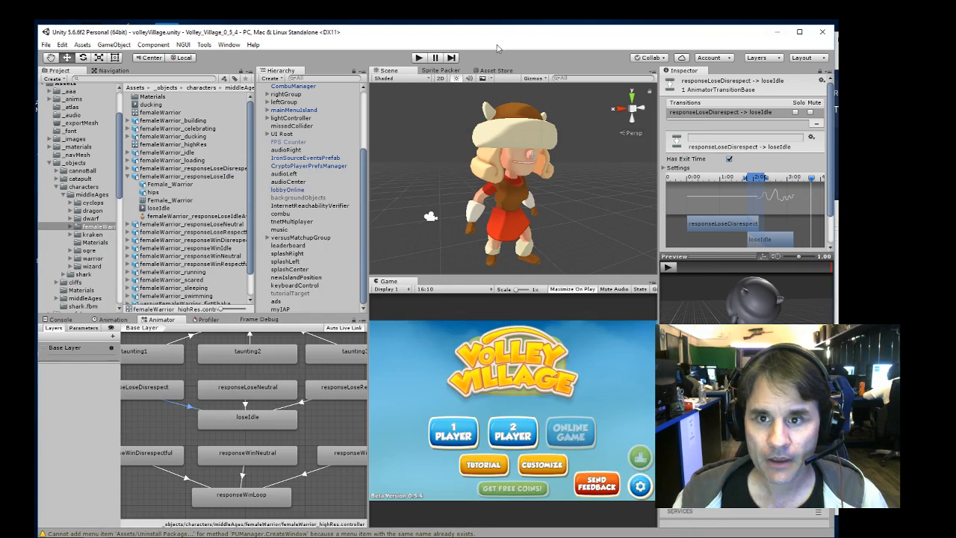
left_click_drag(320, 427, 280, 446, "alt")
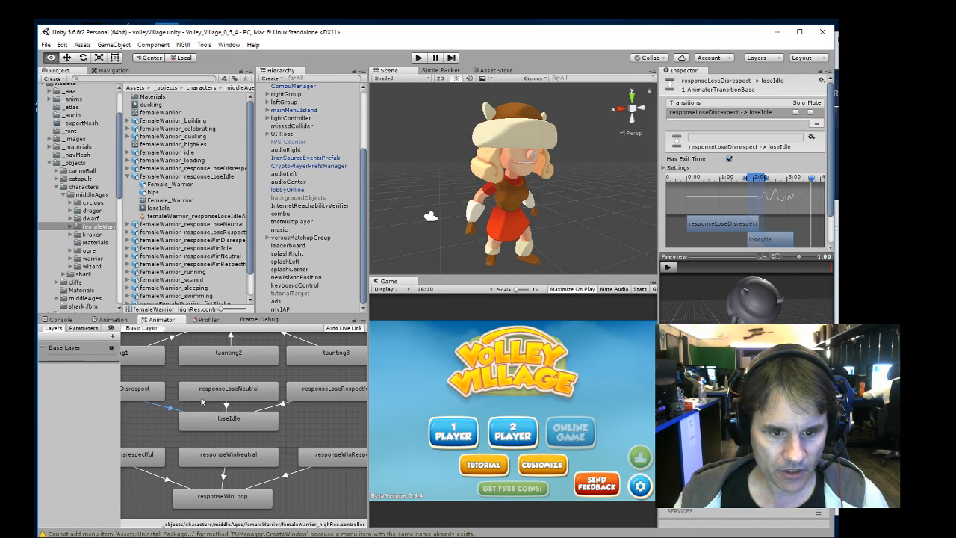
left_click_drag(260, 410, 257, 472, "alt")
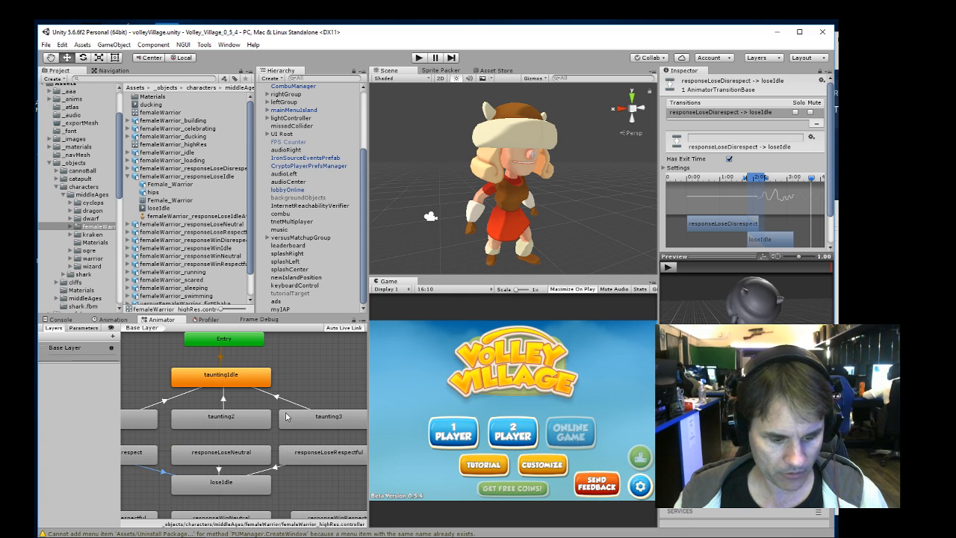
key("shift+space")
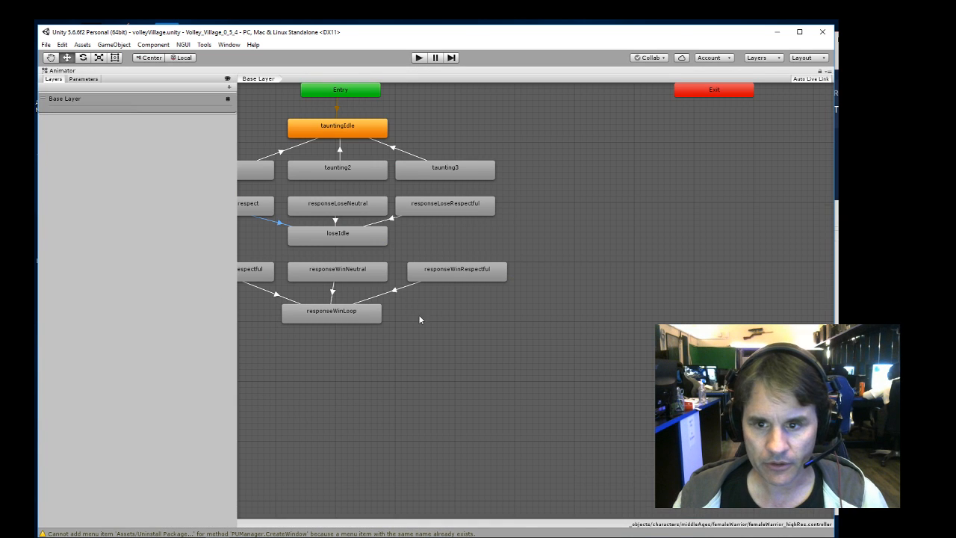
middle_click_drag(419, 319, 580, 443)
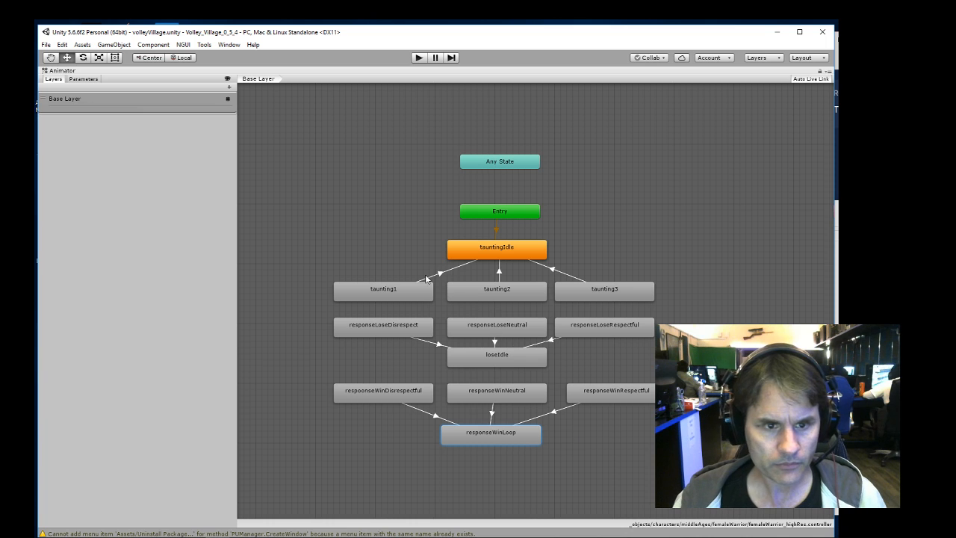
key("shift+space")
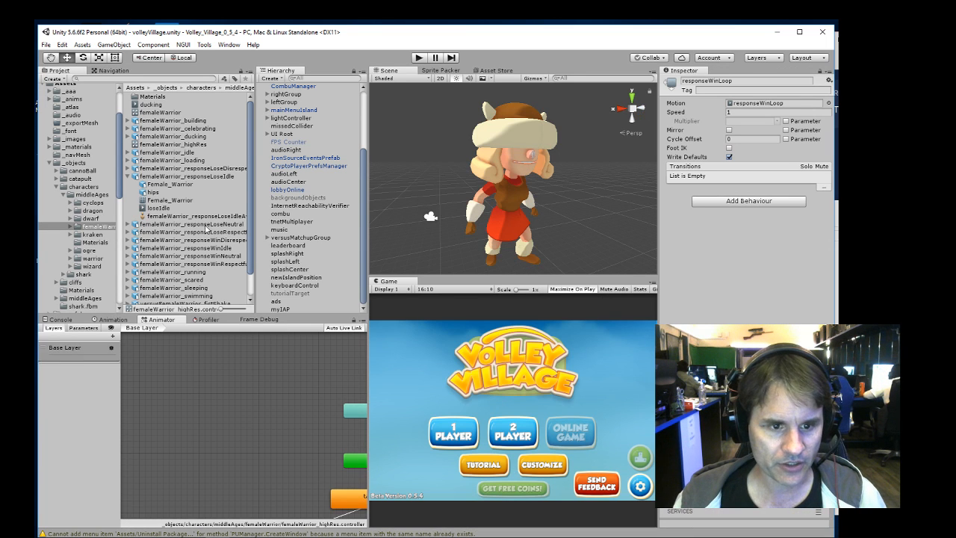
middle_click_drag(302, 422, 189, 319)
middle_click_drag(244, 474, 246, 441)
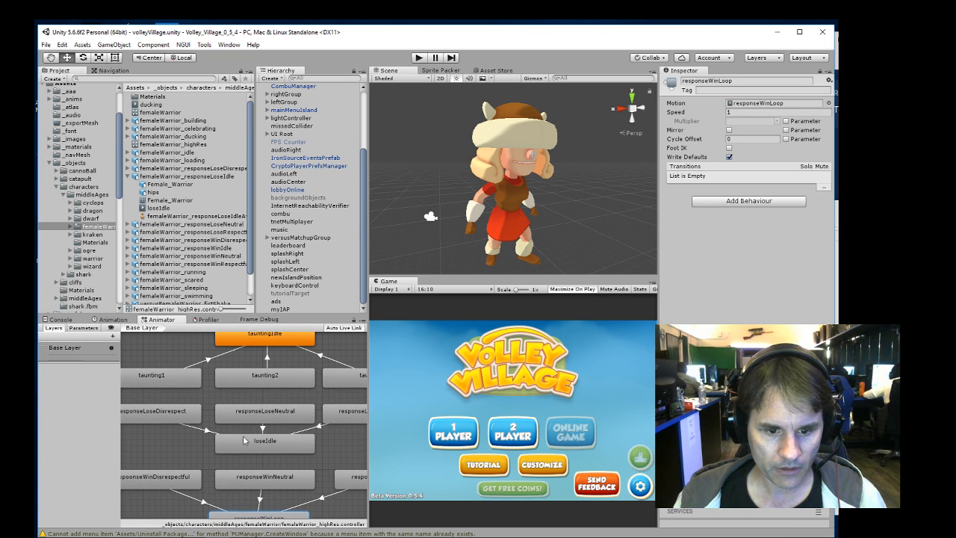
left_click(258, 446)
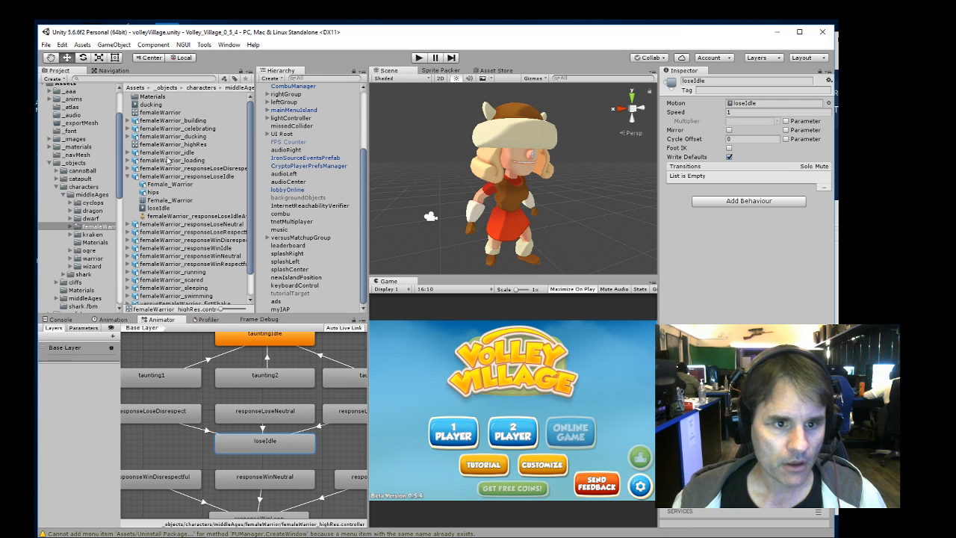
- Open the dwarf_highRes controller from the dwarf folder, widen the animator area and bring up the import settings of versusDwarf_loseDisrespect
left_click(128, 177)
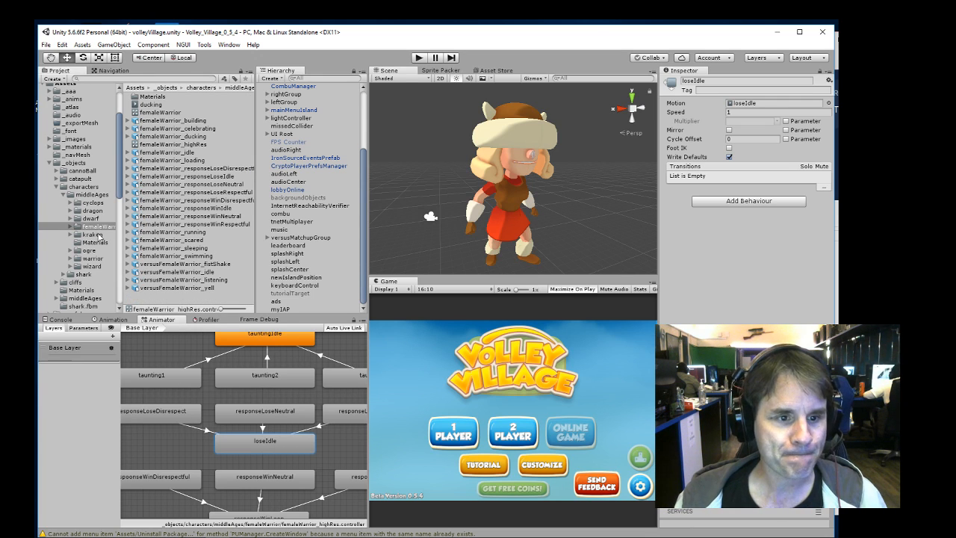
left_click(93, 219)
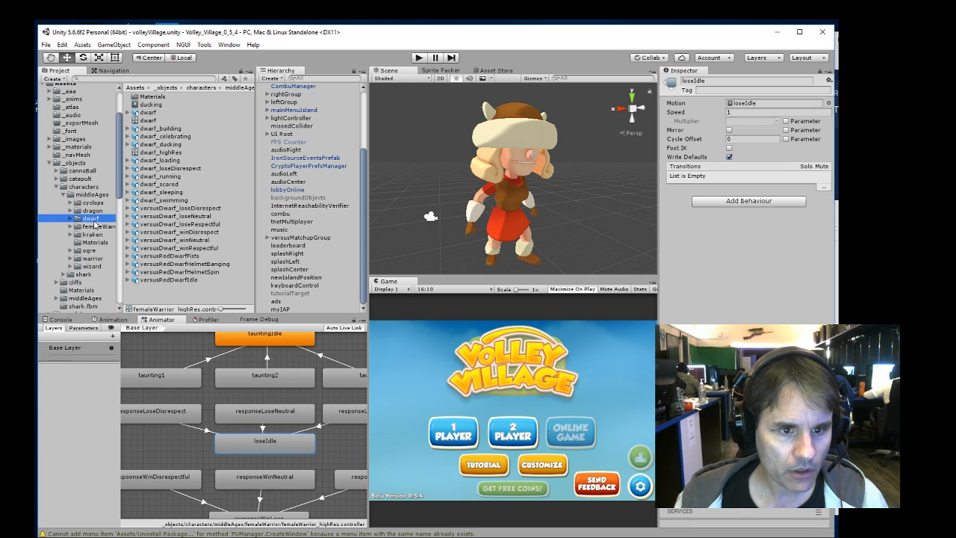
left_click(164, 152)
middle_click_drag(279, 420, 263, 436)
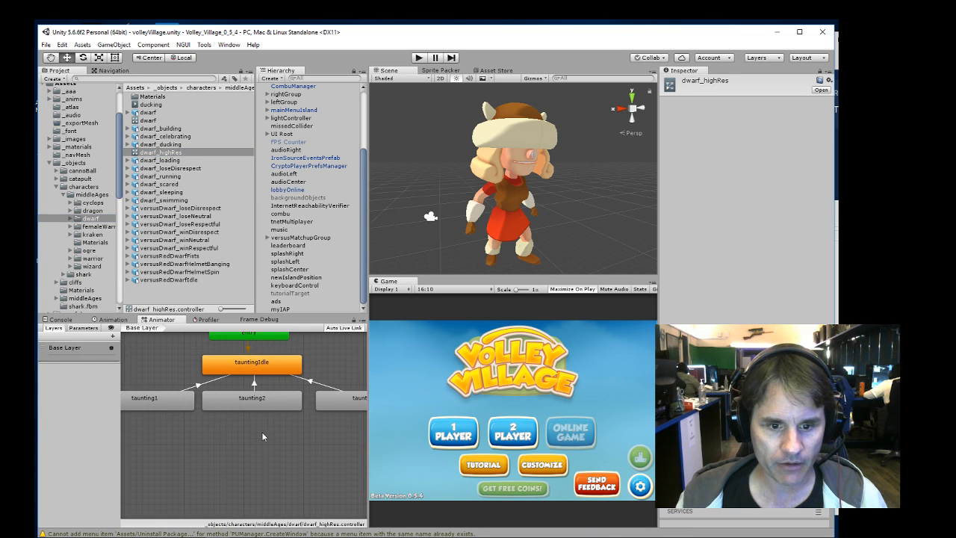
left_click_drag(367, 433, 423, 432)
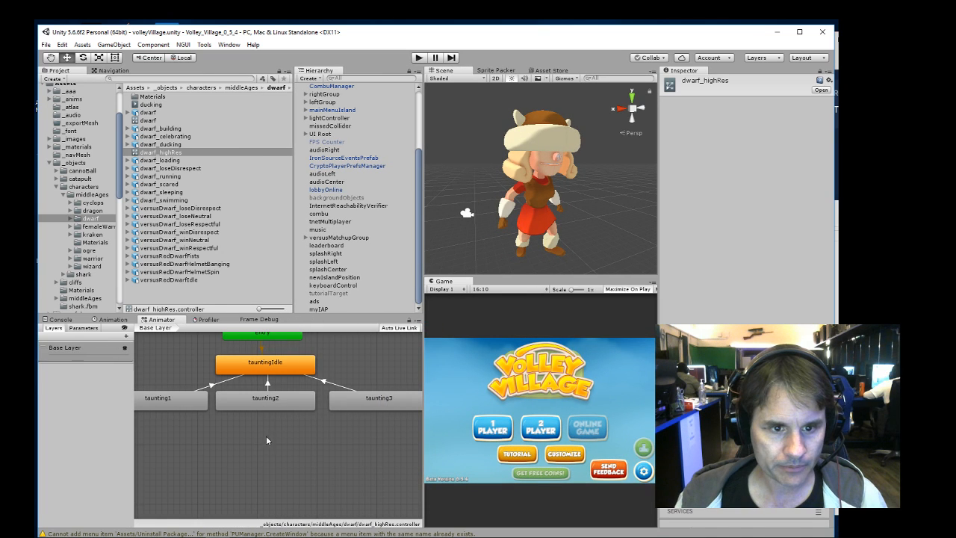
middle_click_drag(266, 435, 291, 421)
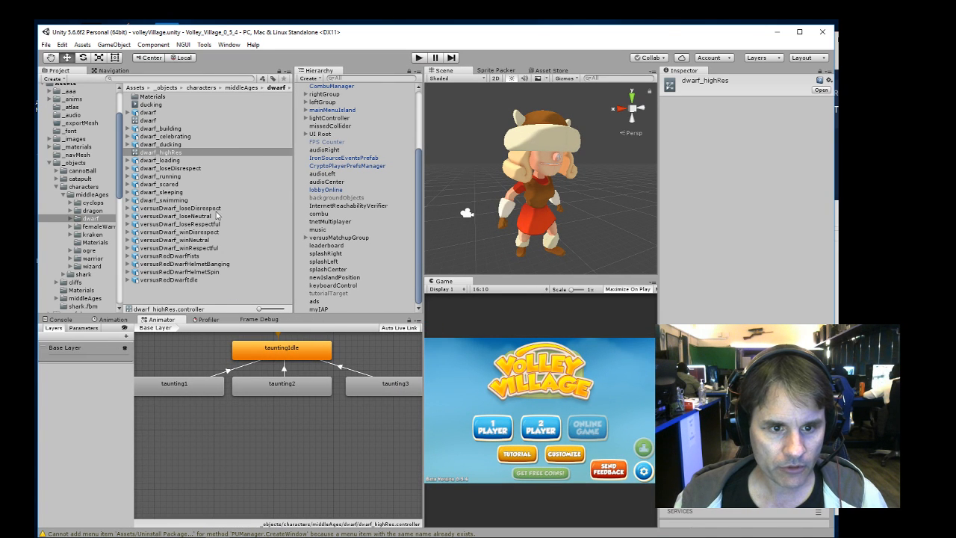
left_click(192, 209)
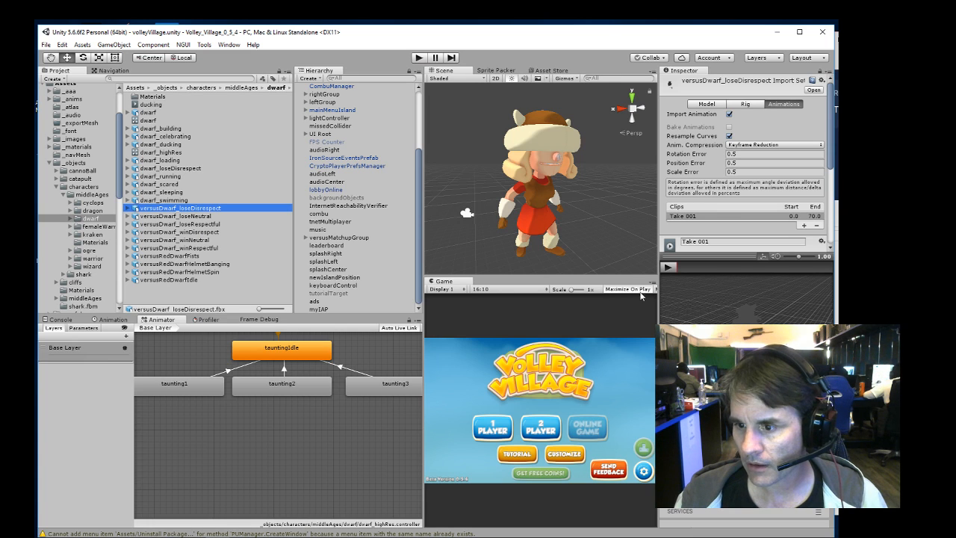
- Check the response state names in the femaleWarrior_highRes controller, and return to the dwarf_highRes controller
left_click(101, 227)
left_click(177, 146)
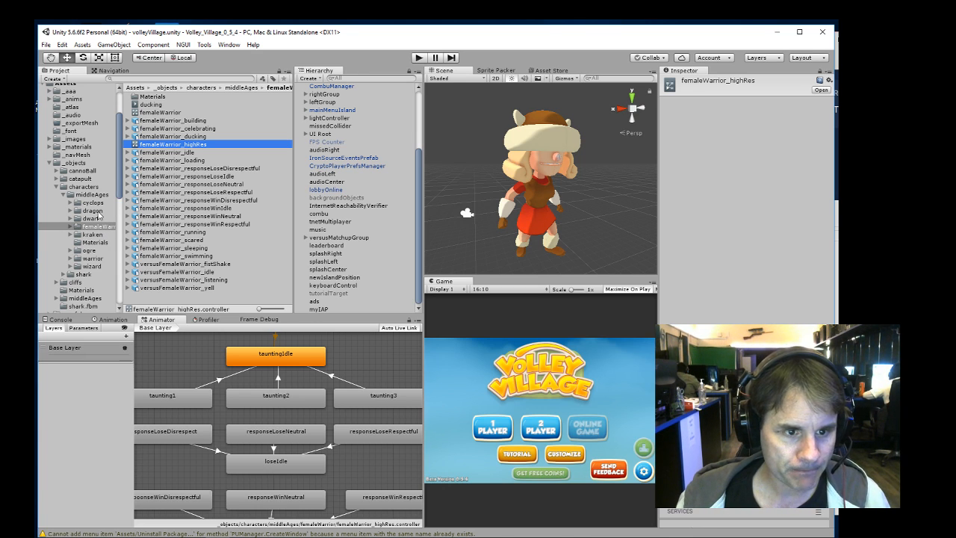
left_click(90, 218)
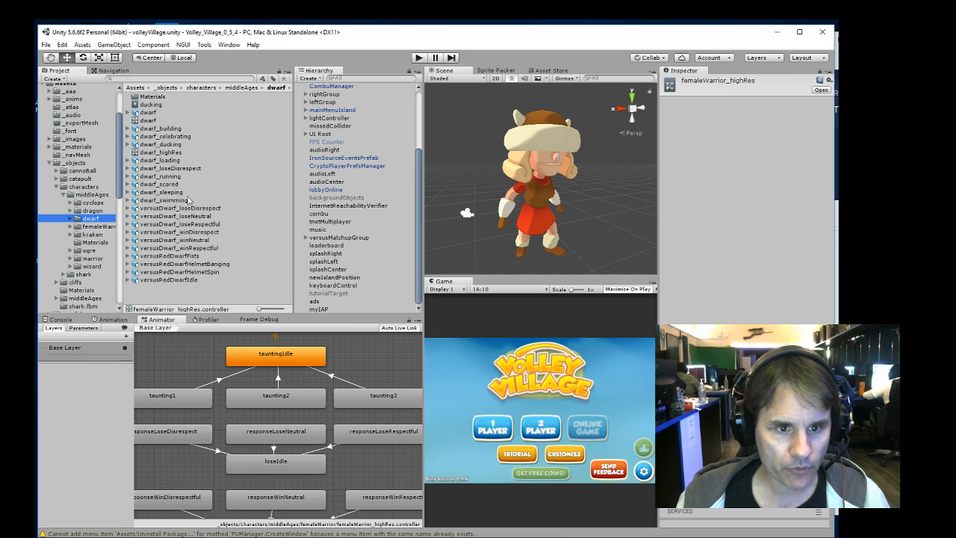
left_click(172, 153)
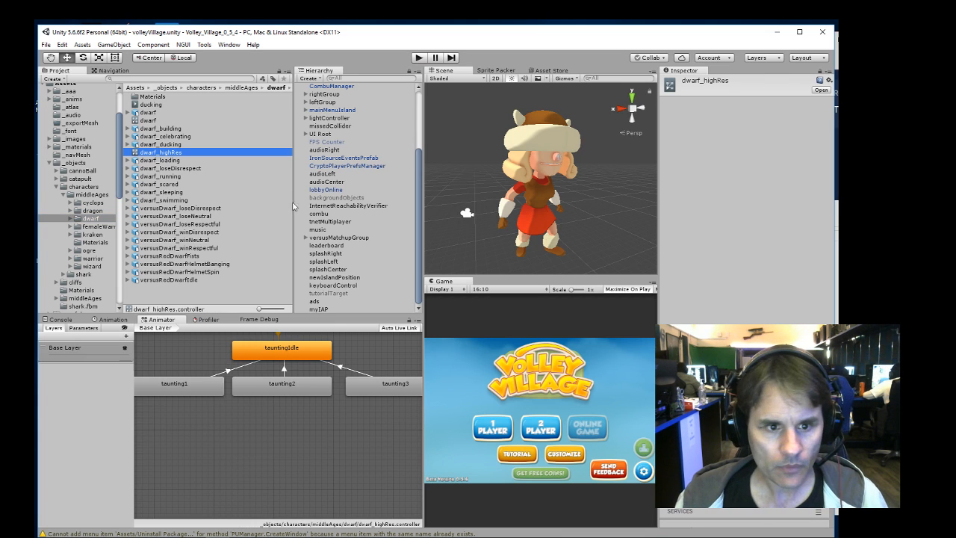
- Rename the clip of versusDwarf_loseDisrespect to responseLoseDisrespect, apply the import, and add it as a state beneath taunting1 in dwarf_highRes
left_click(128, 209)
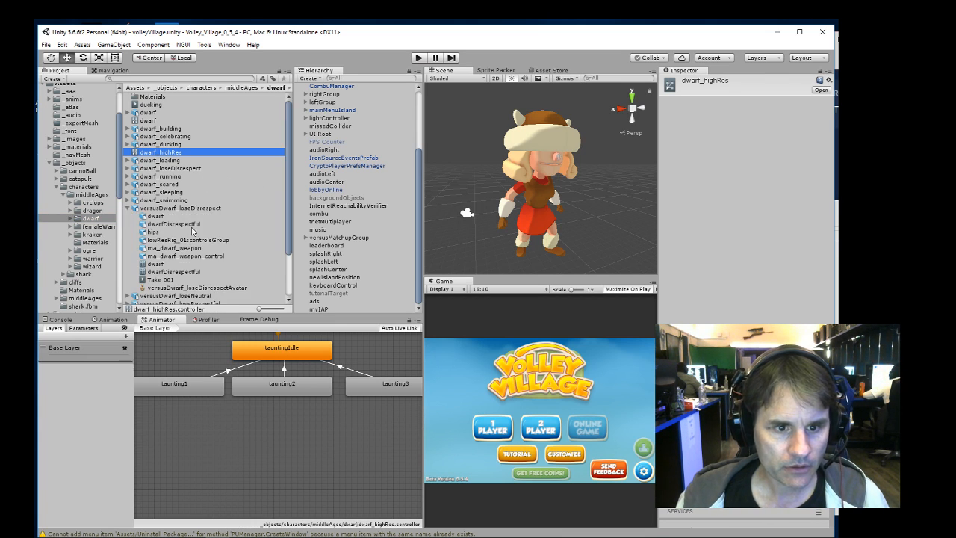
left_click(184, 209)
scroll(702, 193, "down", 4)
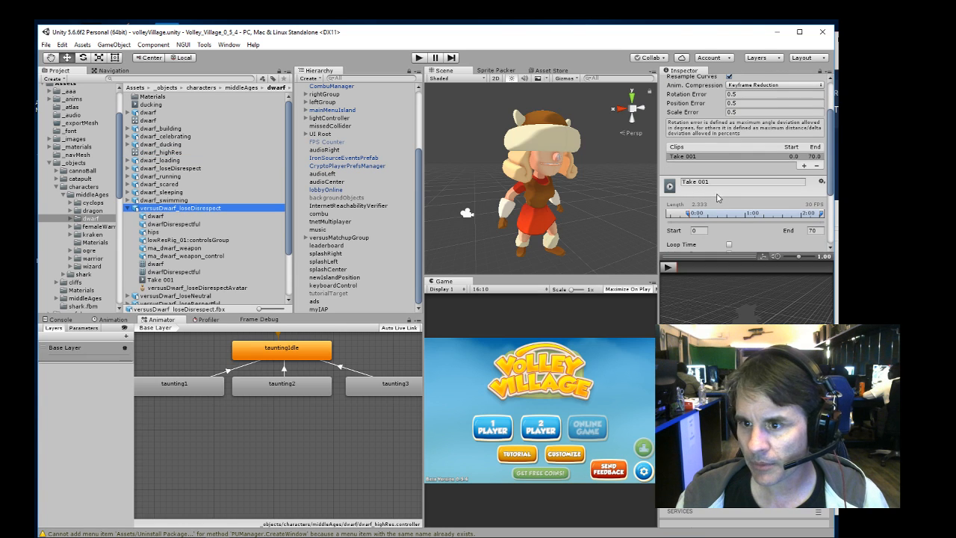
left_click(718, 183)
type("responseLoseDisrespect")
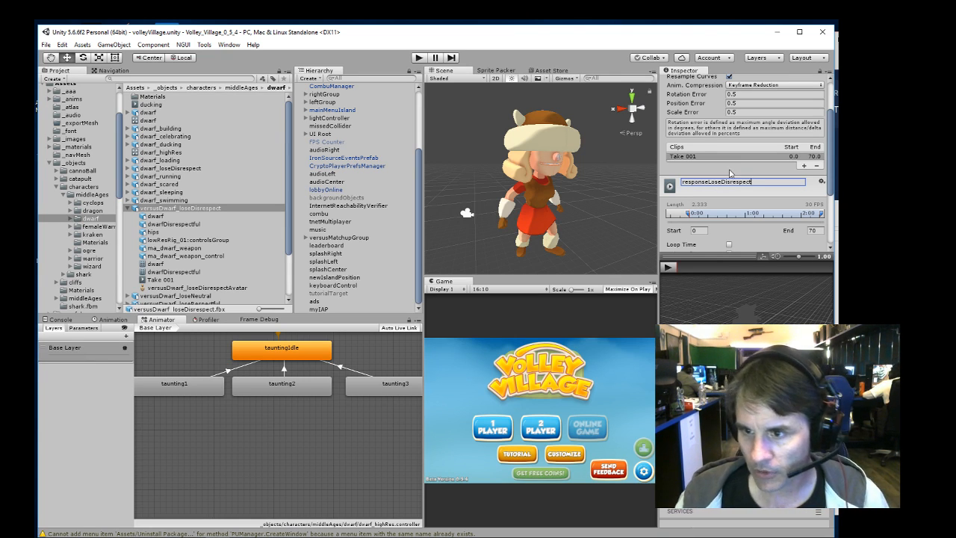
scroll(747, 175, "down", 5)
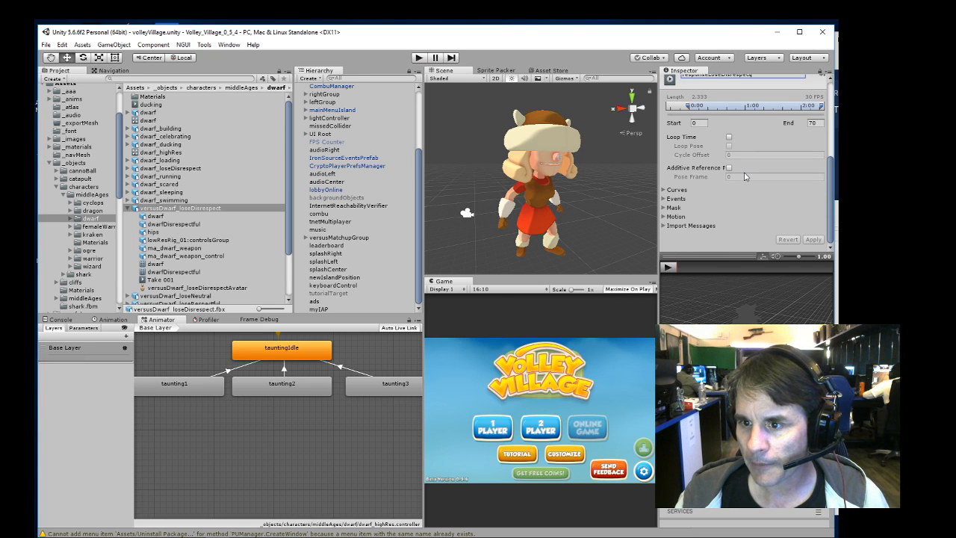
scroll(788, 200, "up", 4)
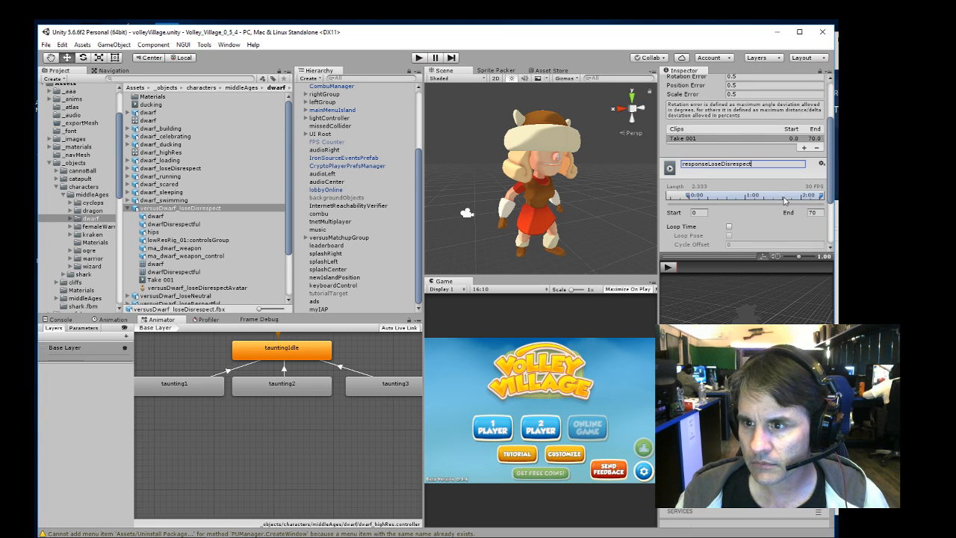
scroll(782, 192, "down", 4)
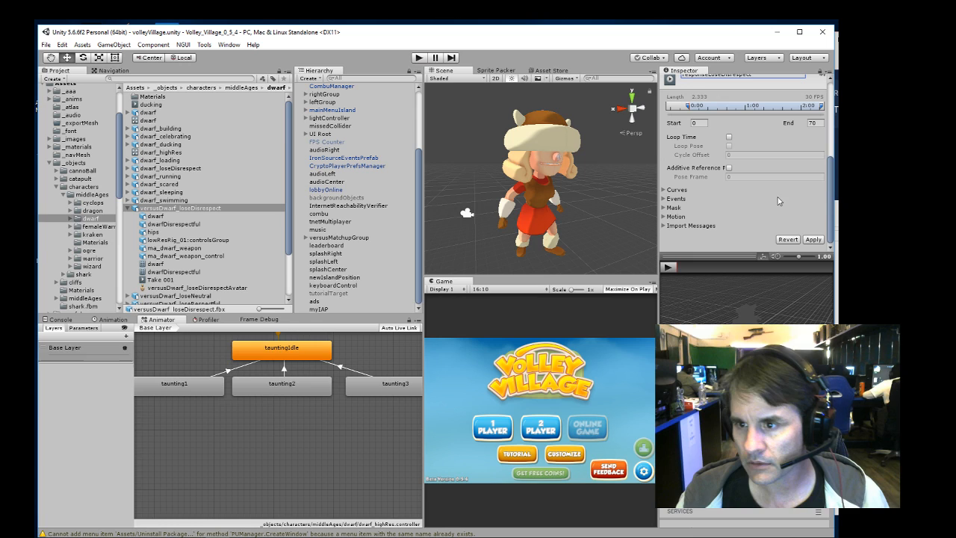
left_click(817, 240)
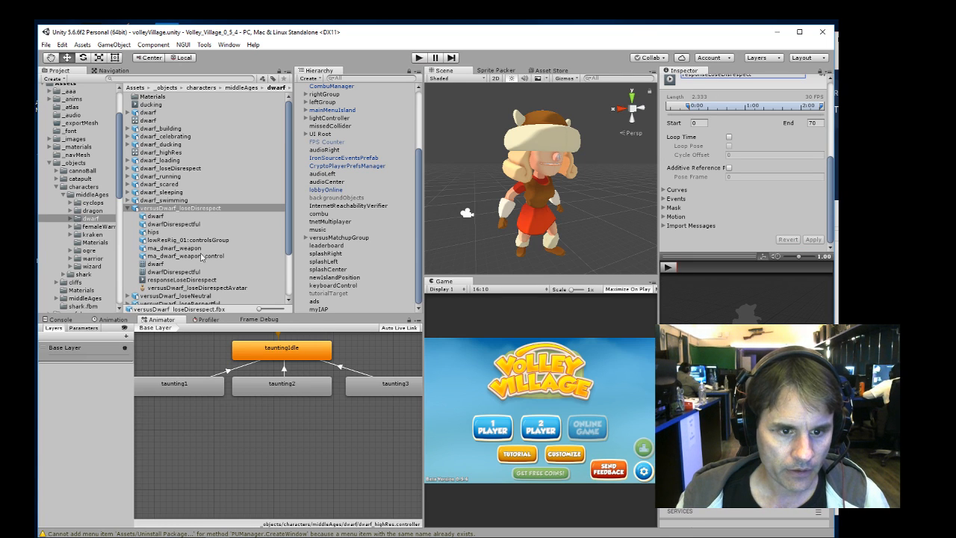
left_click_drag(166, 280, 187, 426)
middle_click_drag(288, 416, 321, 430)
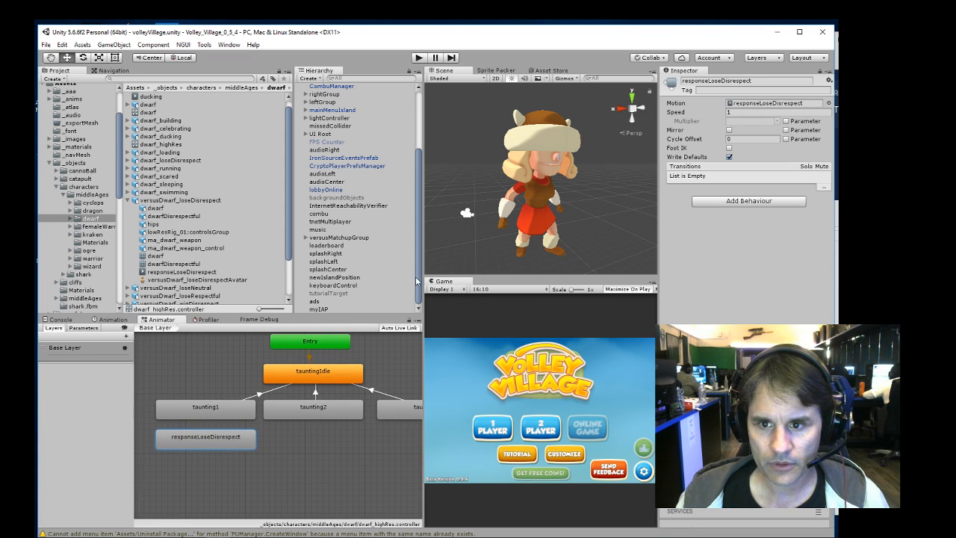
- Delete the versusFemaleWarrior_idle object from the scene
left_click(540, 144)
scroll(380, 120, "up", 3)
left_click(362, 111)
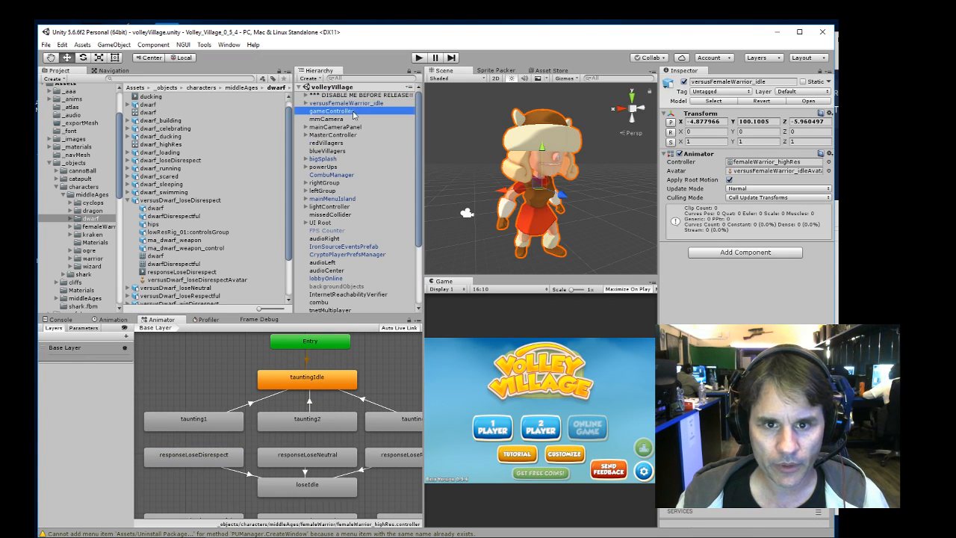
left_click(359, 105)
key("Delete")
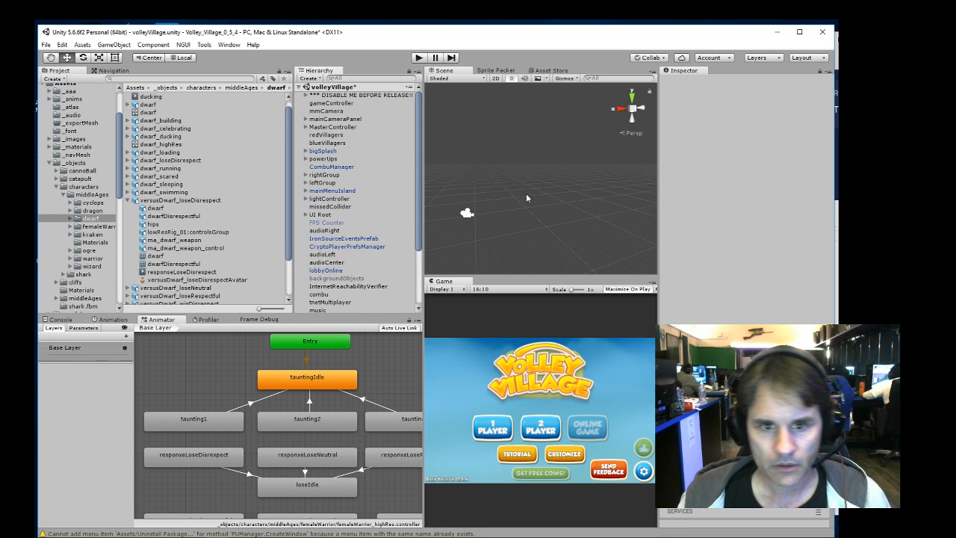
- Rename the Take 001 clip of versusDwarf_loseNeutral to responseLoseNeutral and apply the import settings
left_click(129, 201)
left_click(131, 216)
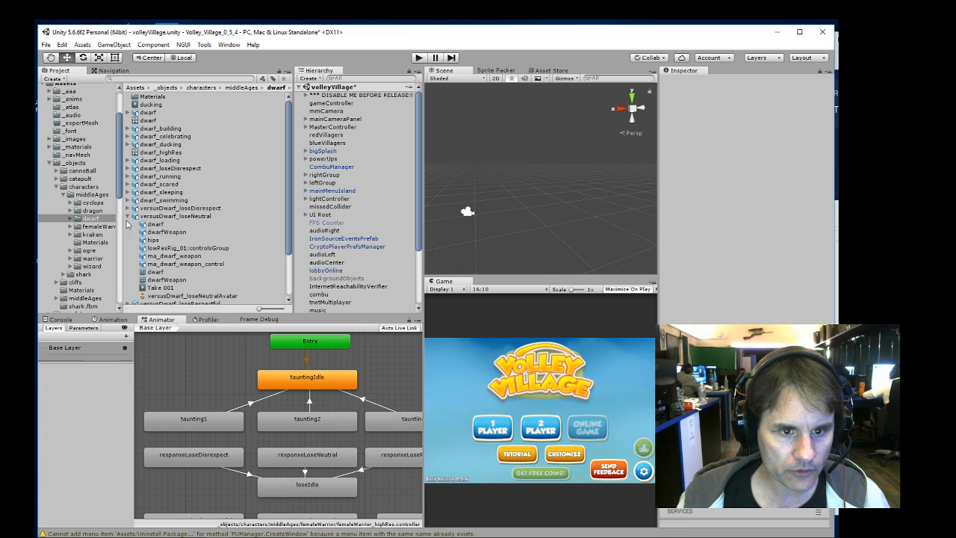
left_click(185, 216)
left_click(720, 241)
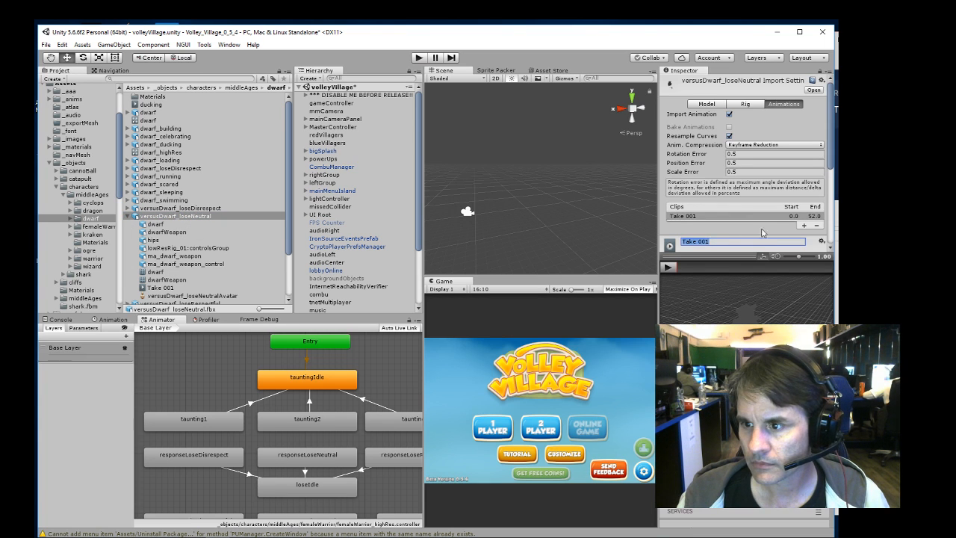
scroll(743, 222, "down", 3)
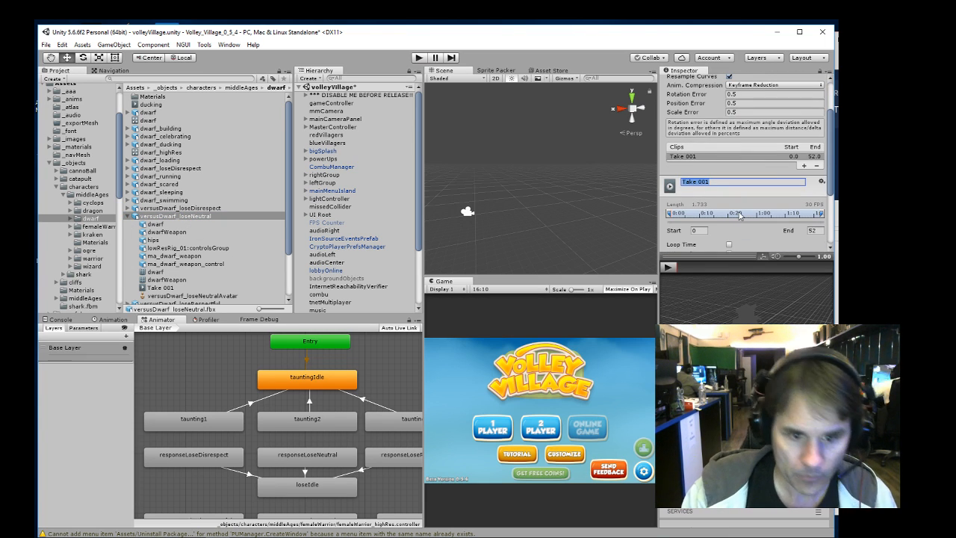
type("responseLose")
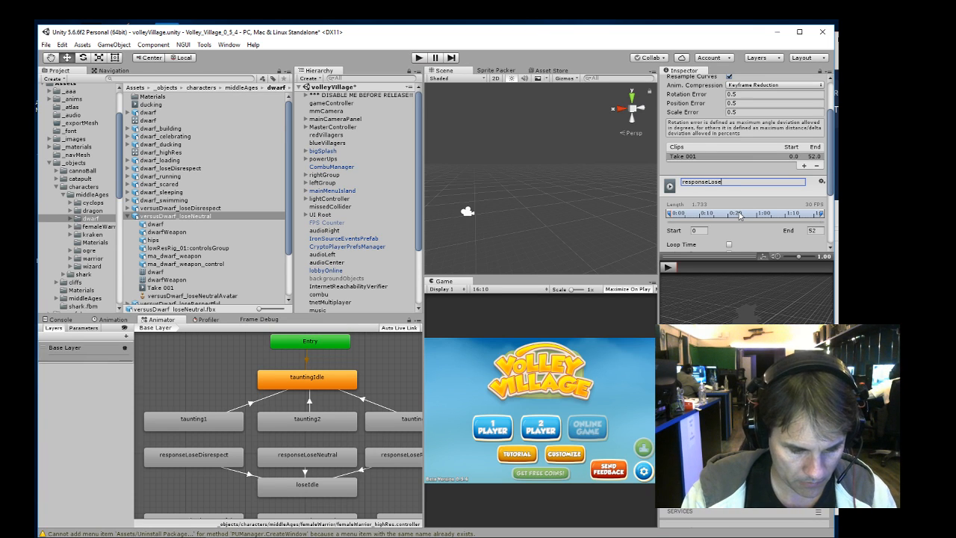
type("Neutra")
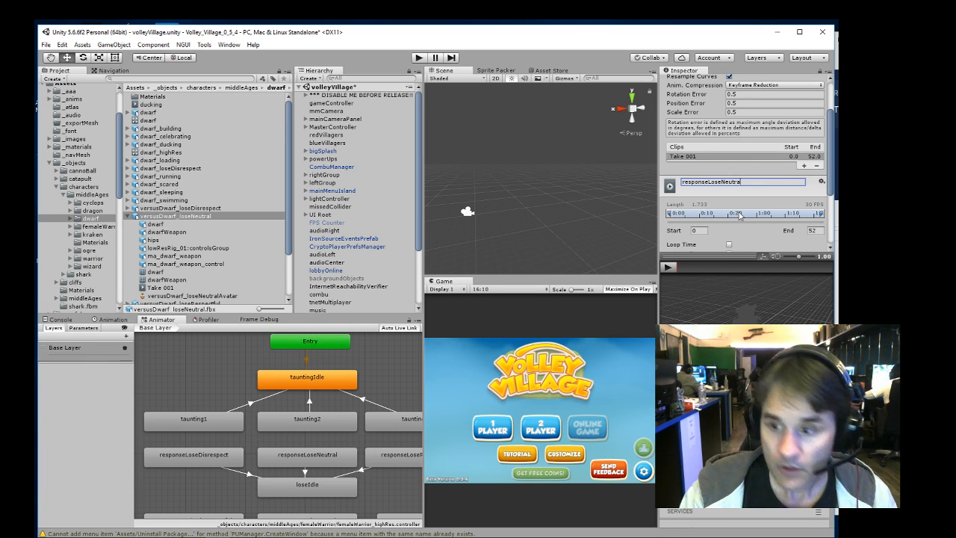
type("l")
scroll(738, 209, "down", 2)
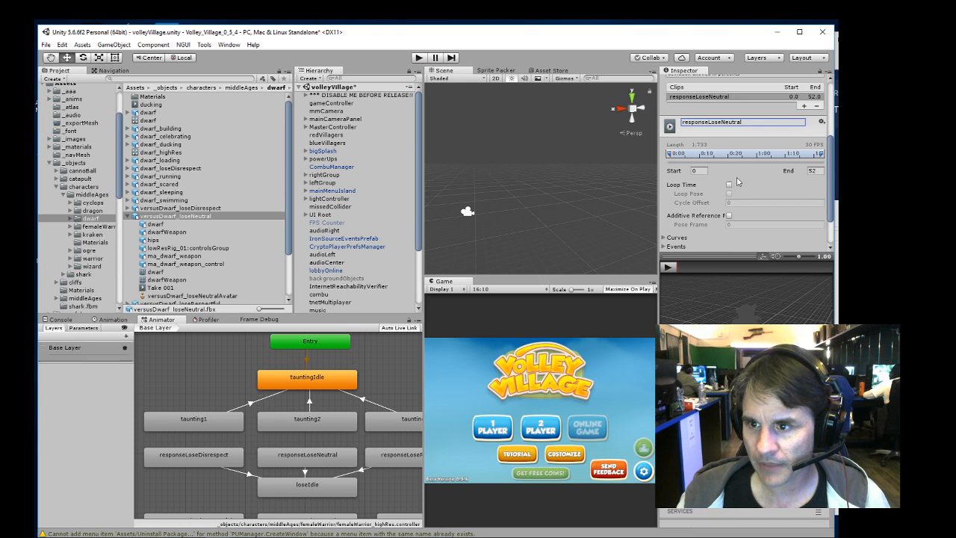
scroll(738, 194, "up", 3)
scroll(737, 190, "down", 2)
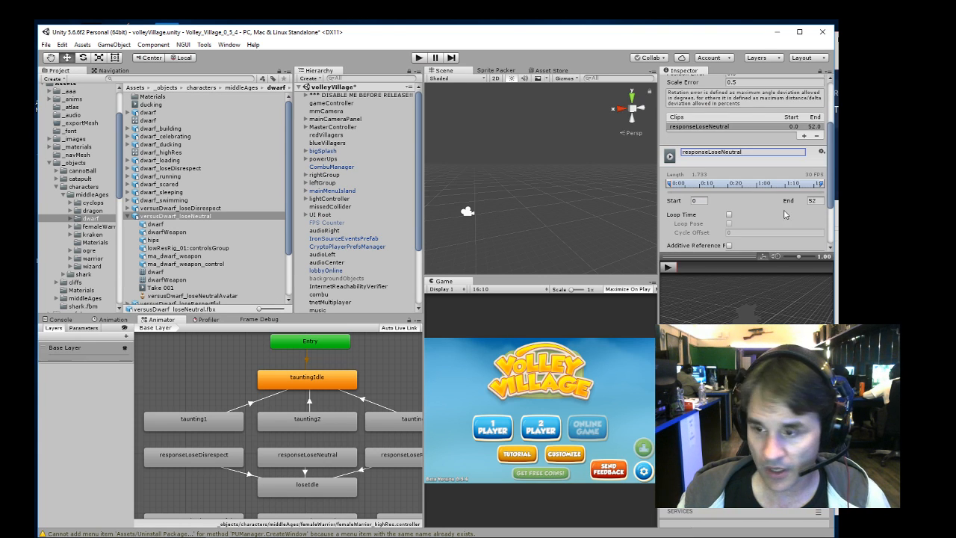
scroll(791, 212, "down", 3)
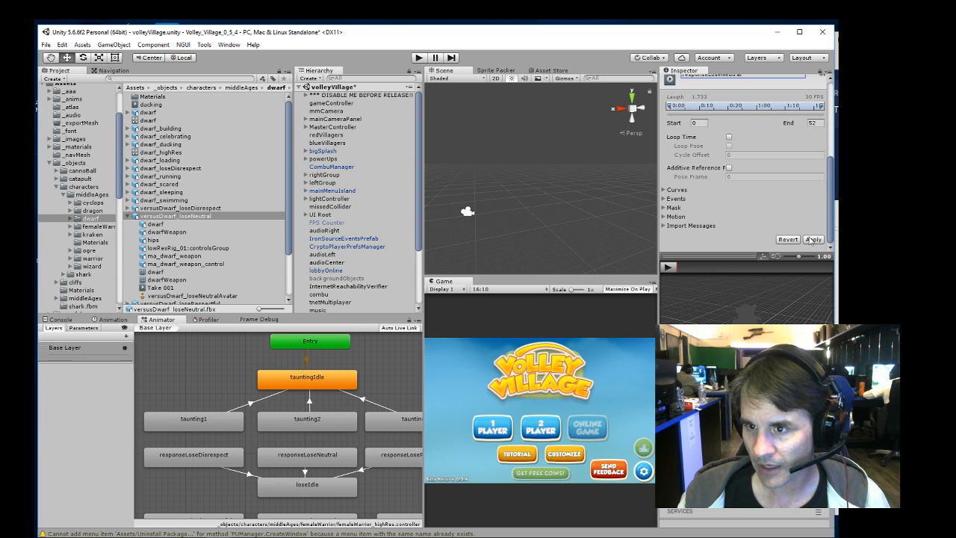
left_click(811, 239)
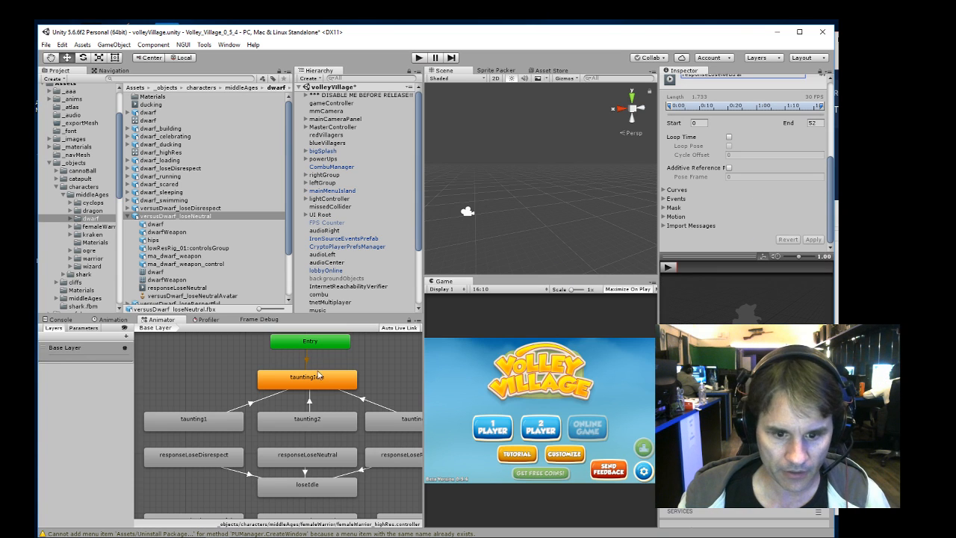
- Add the responseLoseNeutral clip as a state in the dwarf_highRes controller, beneath taunting2 and beside responseLoseDisrespect
middle_click_drag(213, 371, 216, 345)
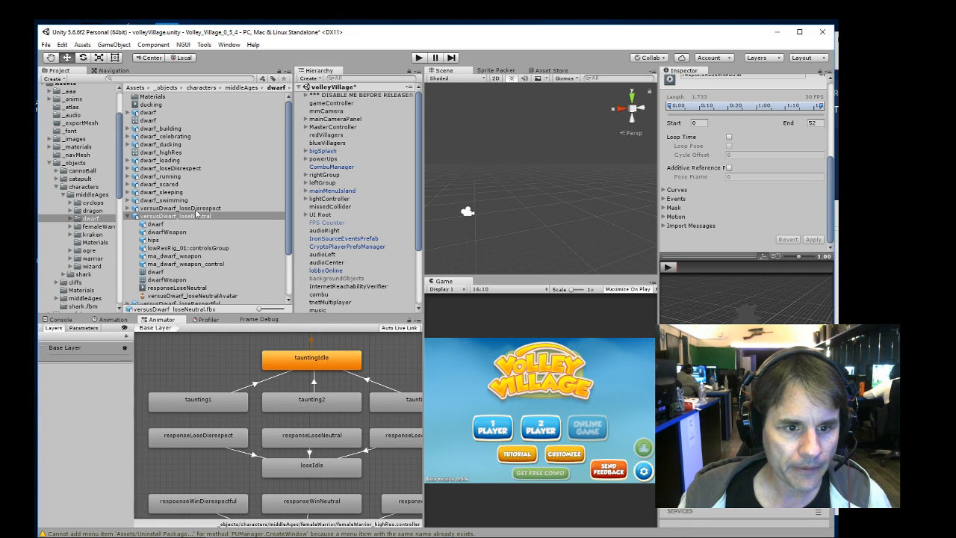
left_click(173, 153)
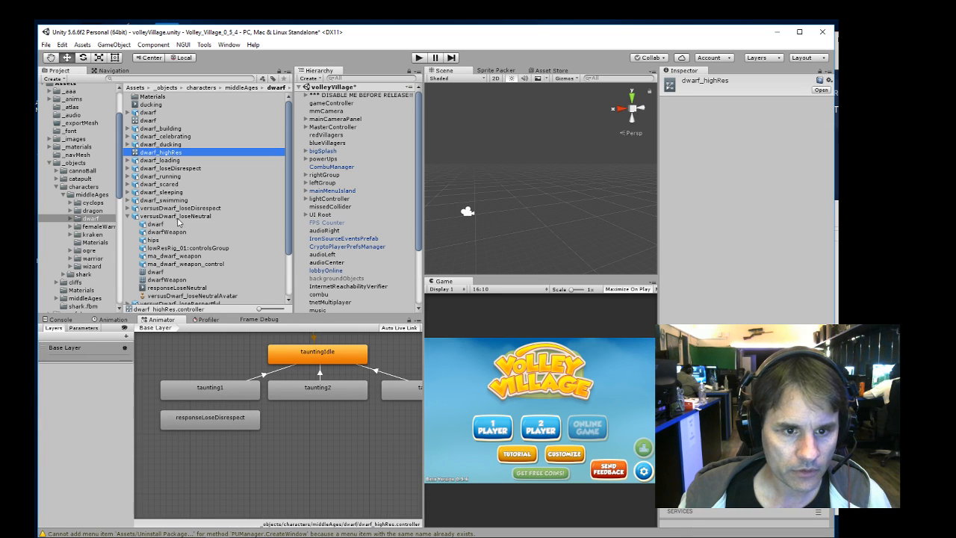
left_click(175, 288)
left_click_drag(175, 288, 343, 434)
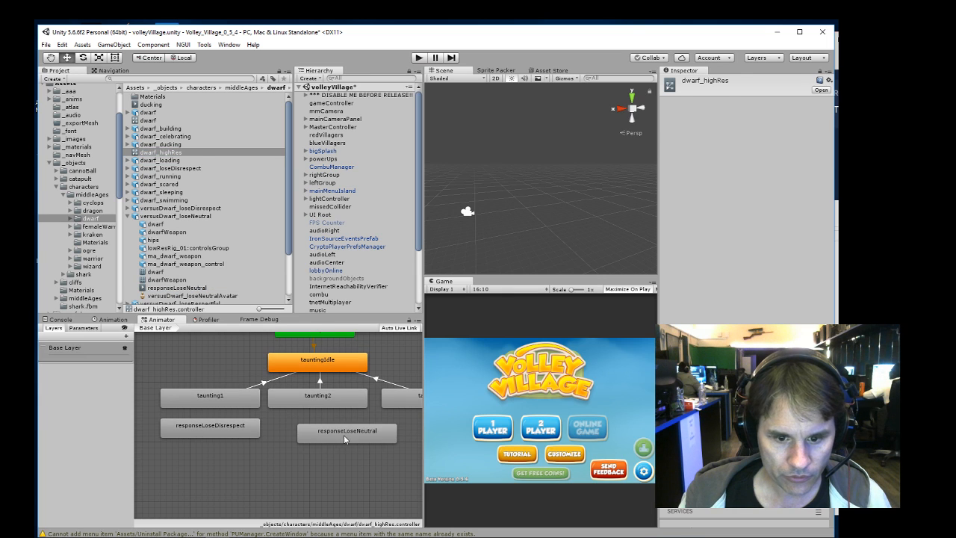
middle_click_drag(391, 414, 335, 386)
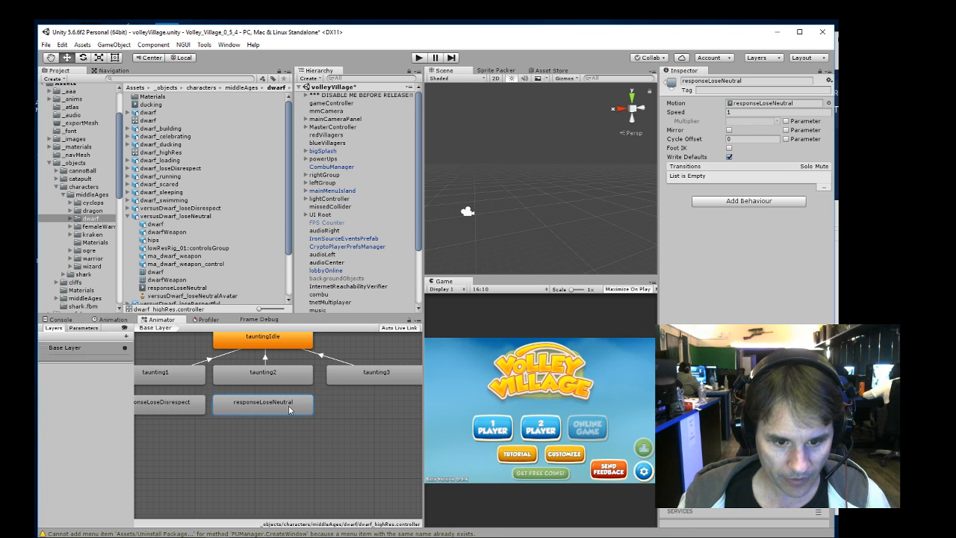
- Rename the Take 001 clip of versusDwarf_loseRespectful to responseLoseRespectful and apply the import settings
left_click(128, 216)
left_click(128, 225)
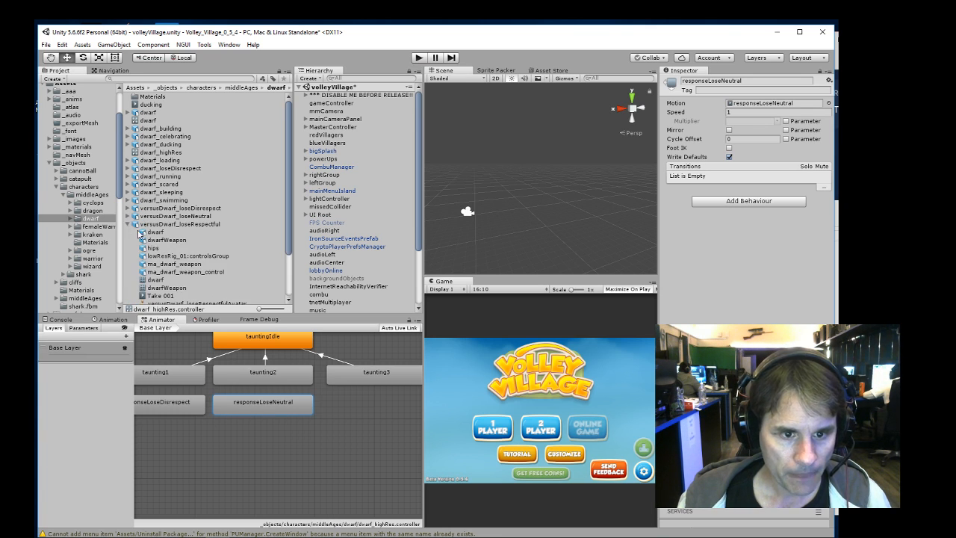
left_click(203, 227)
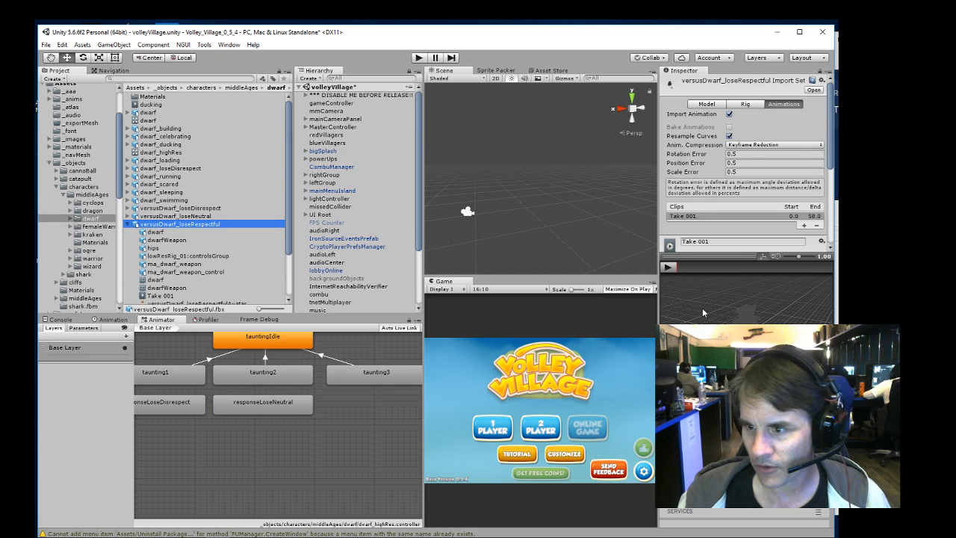
left_click(715, 242)
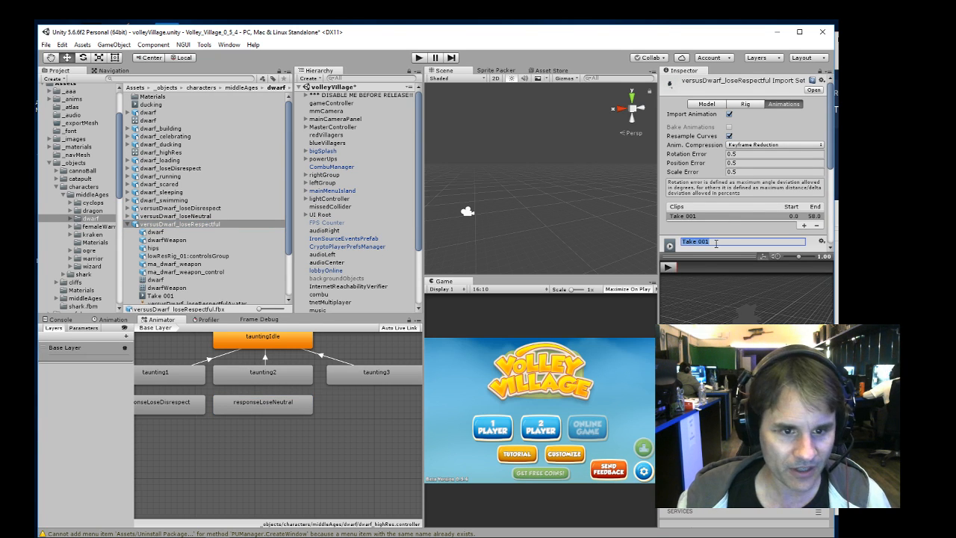
type("response")
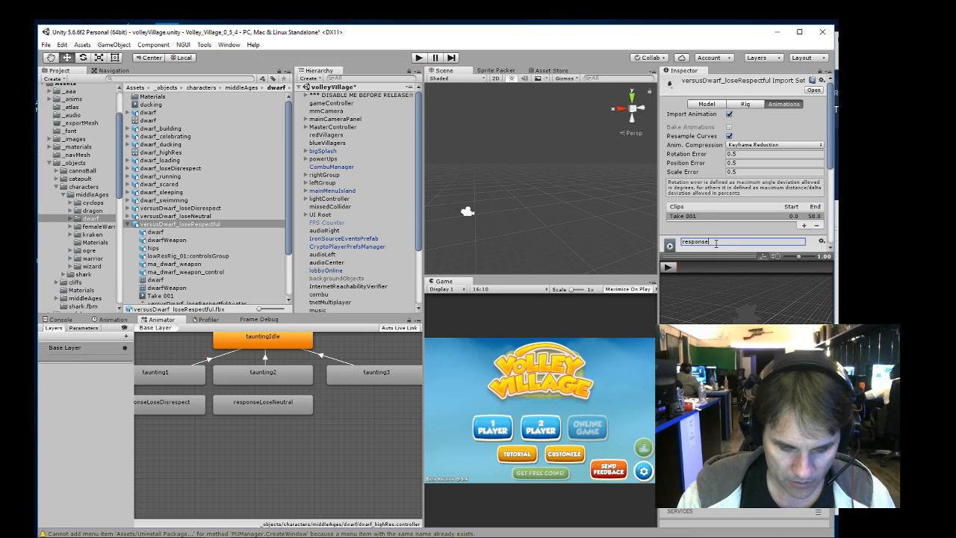
type("Lose")
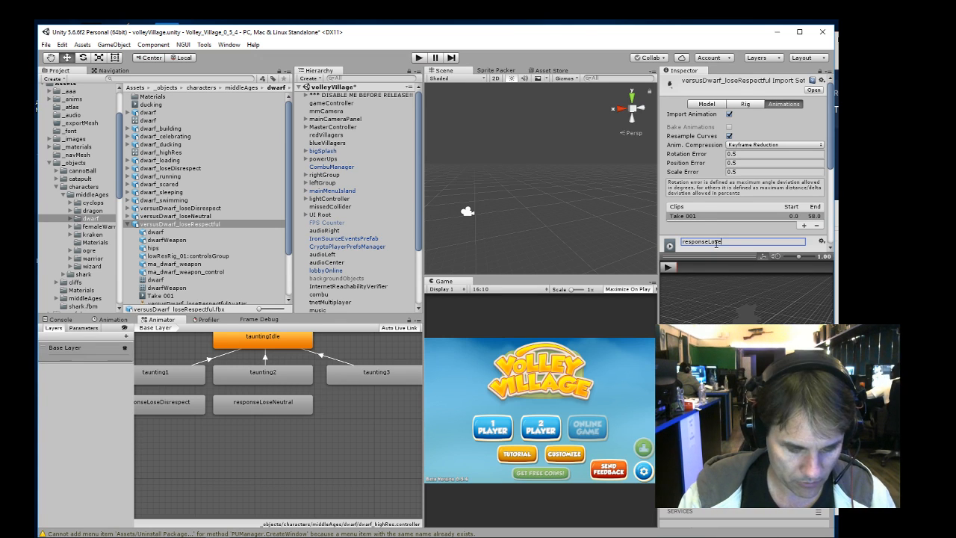
type("Resp")
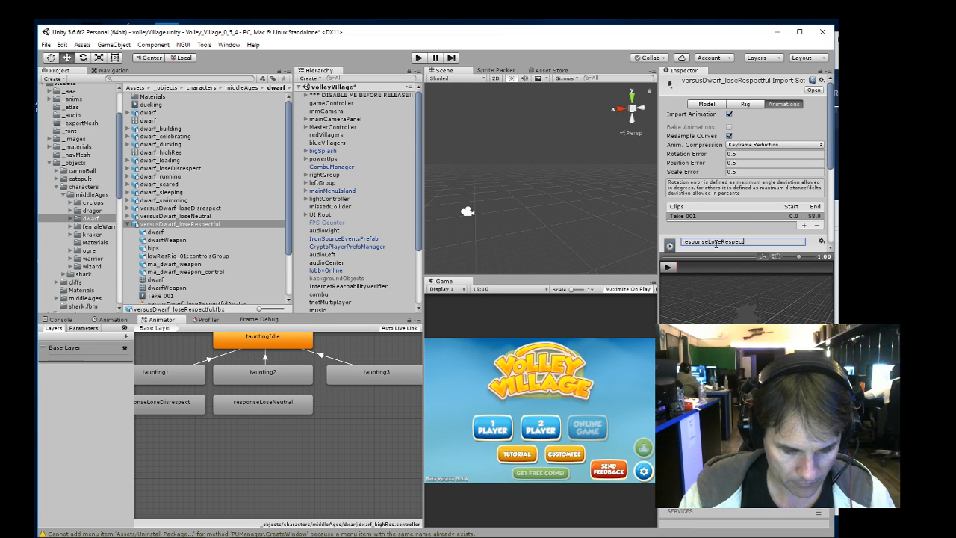
type("ect")
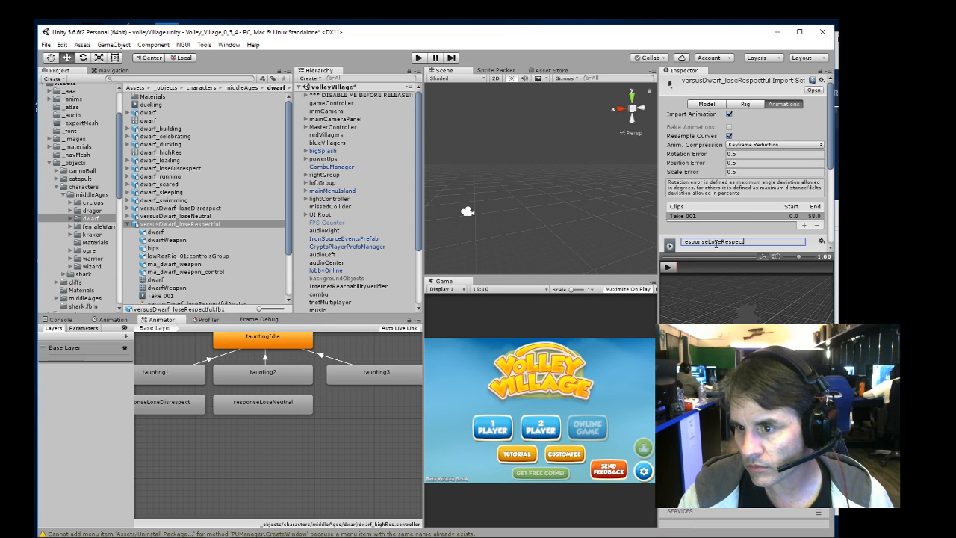
type("ful")
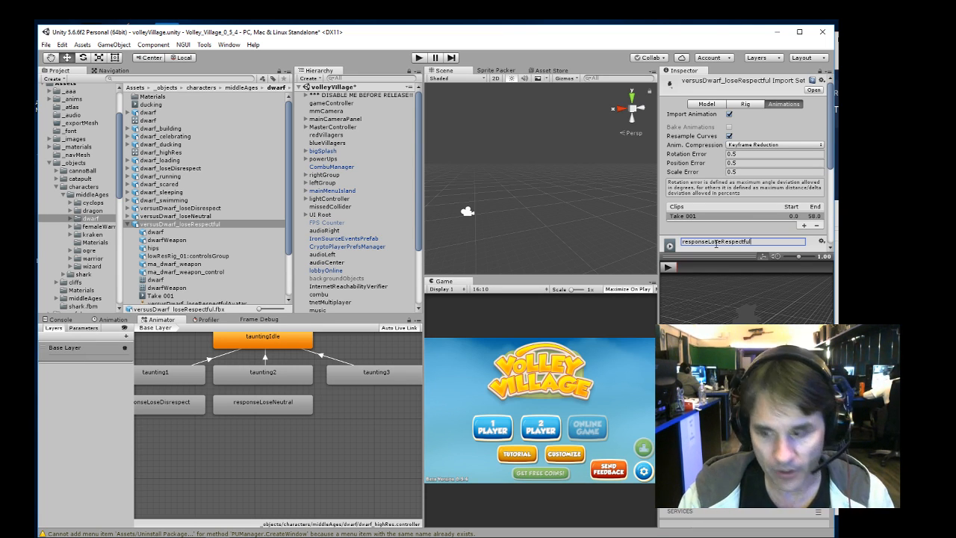
key("Return")
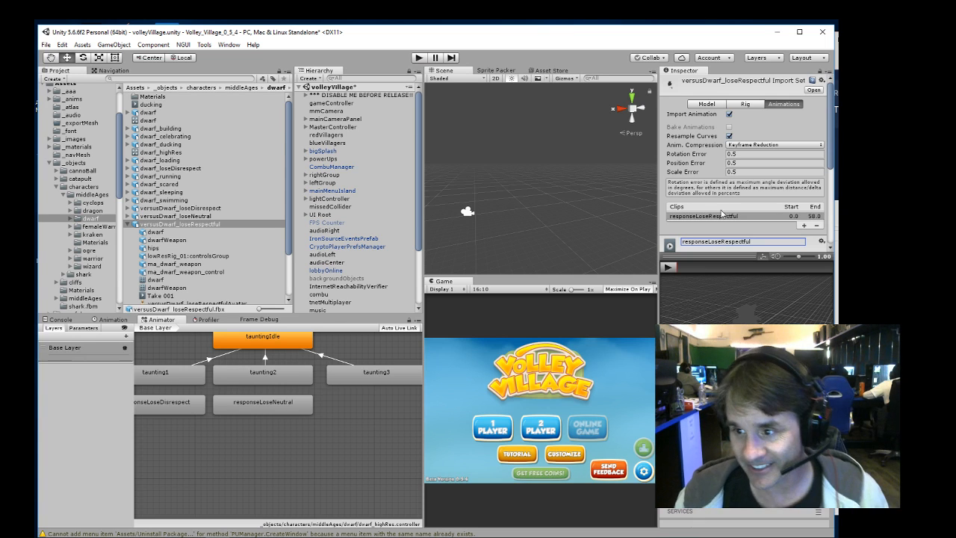
scroll(729, 217, "down", 6)
left_click(818, 242)
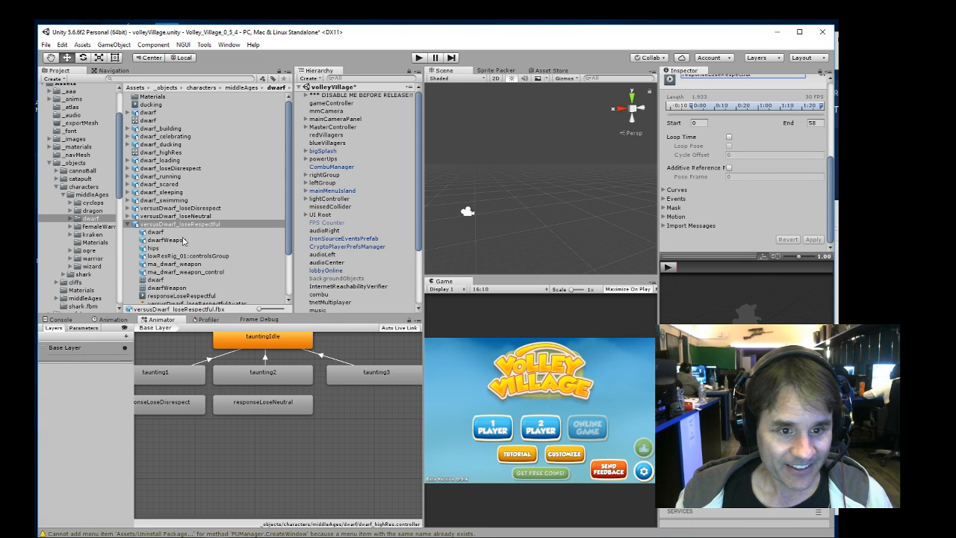
- Add the responseLoseRespectful clip as a state in dwarf_highRes, beneath taunting3 and beside responseLoseNeutral, and collapse its source asset
left_click(175, 295)
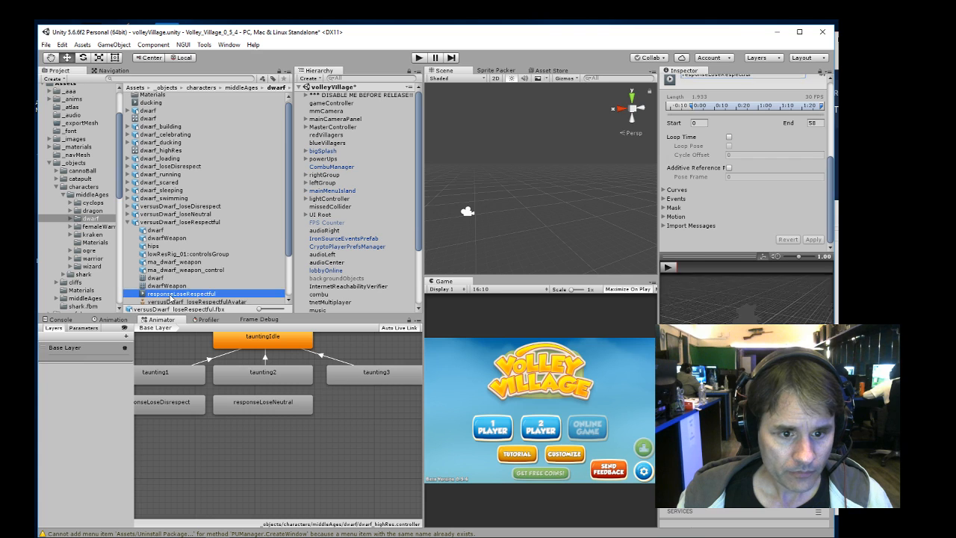
left_click_drag(173, 295, 370, 411)
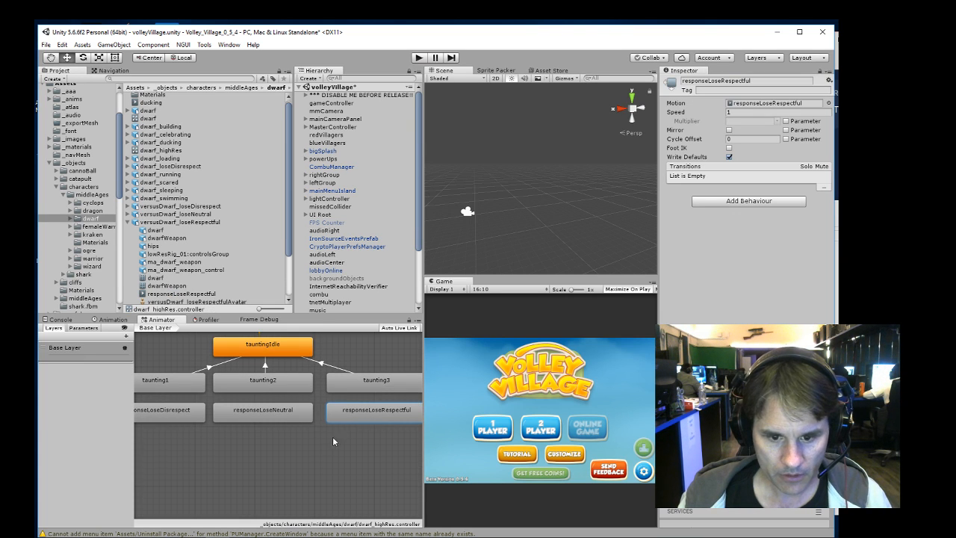
middle_click_drag(313, 441, 344, 438)
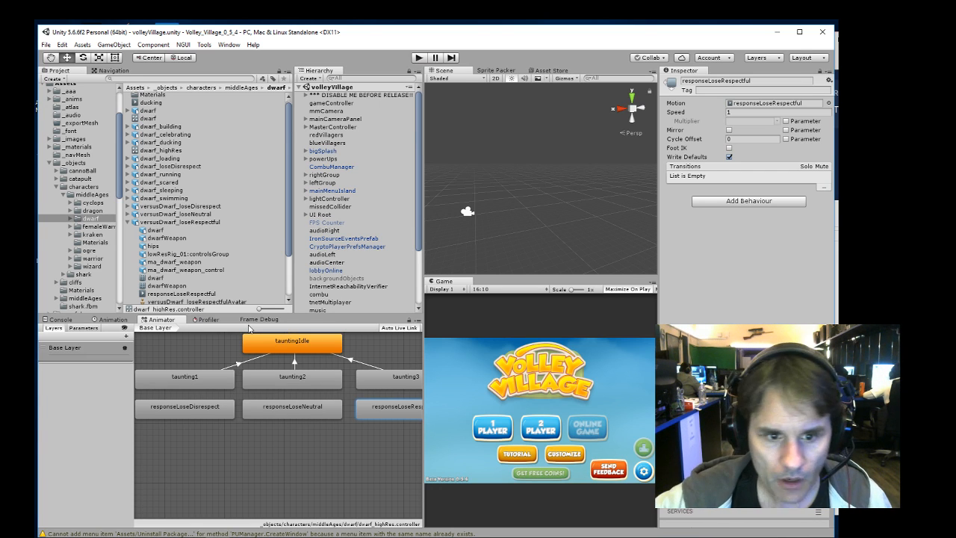
left_click(135, 222)
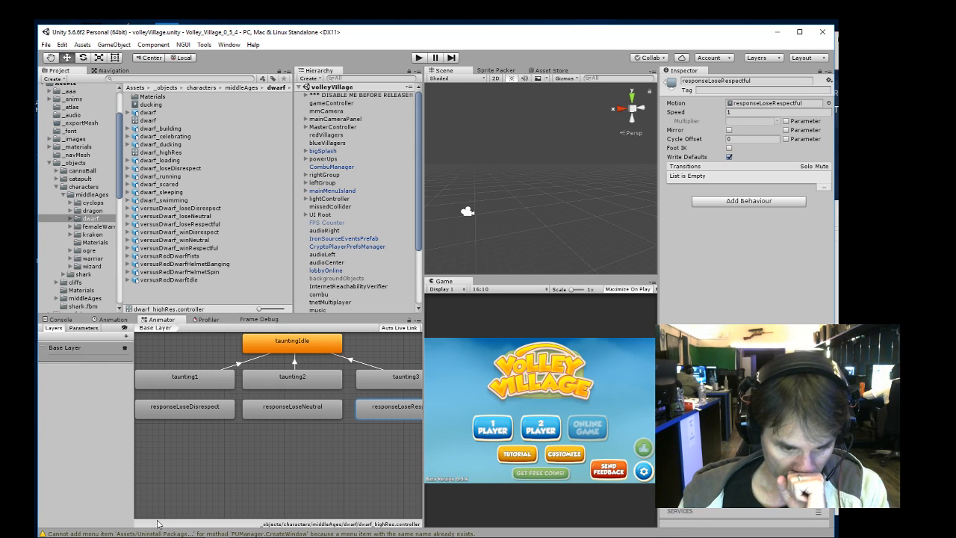
- Launch Maya LT 2018 and switch to its main window
key("super")
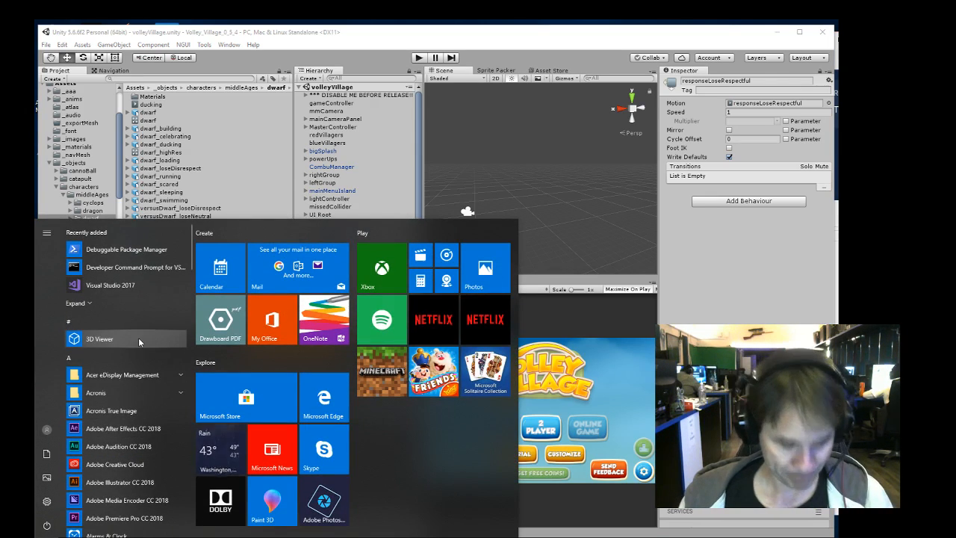
type("maya")
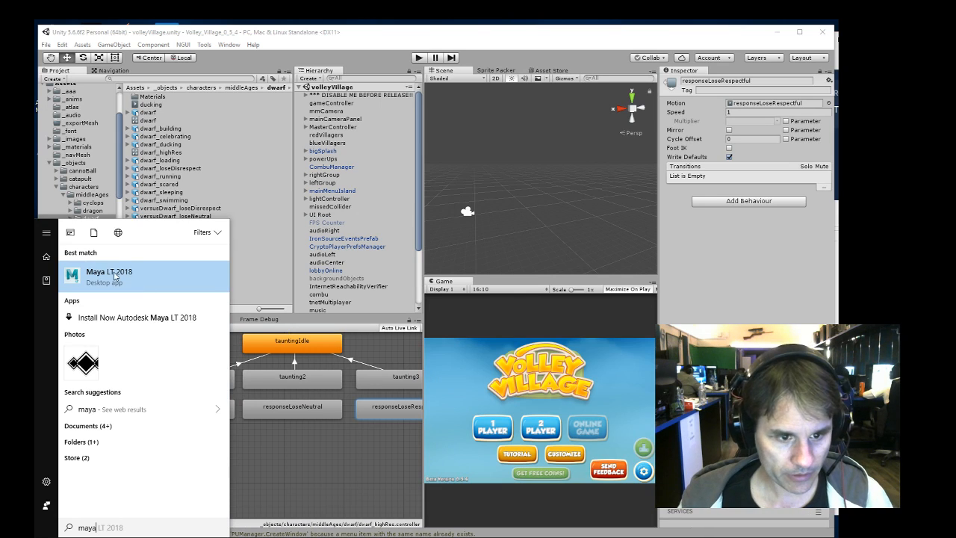
key("Return")
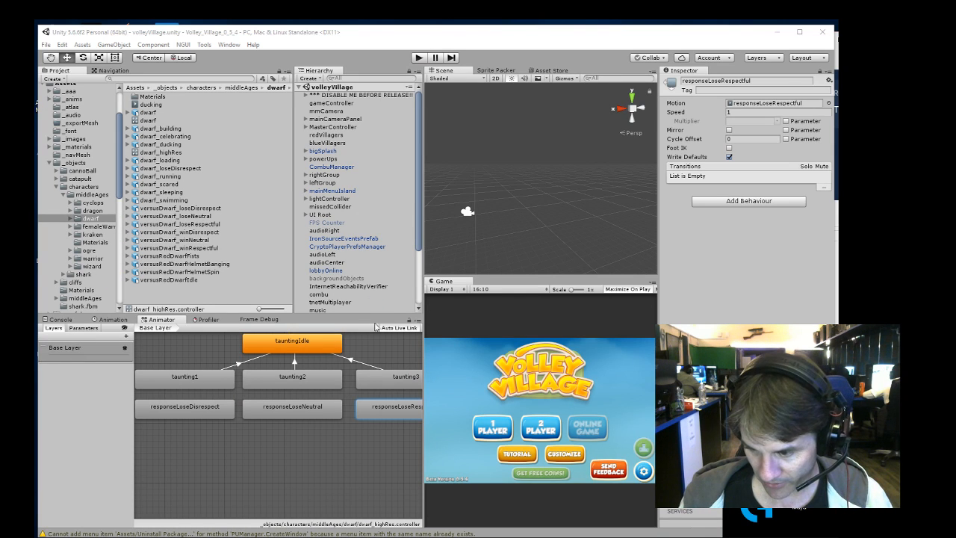
left_click(133, 525)
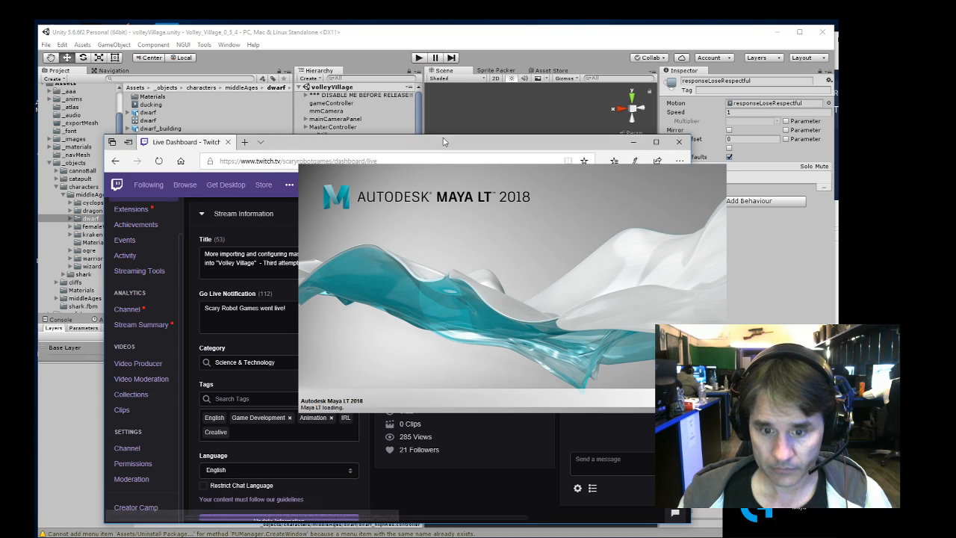
left_click(391, 47)
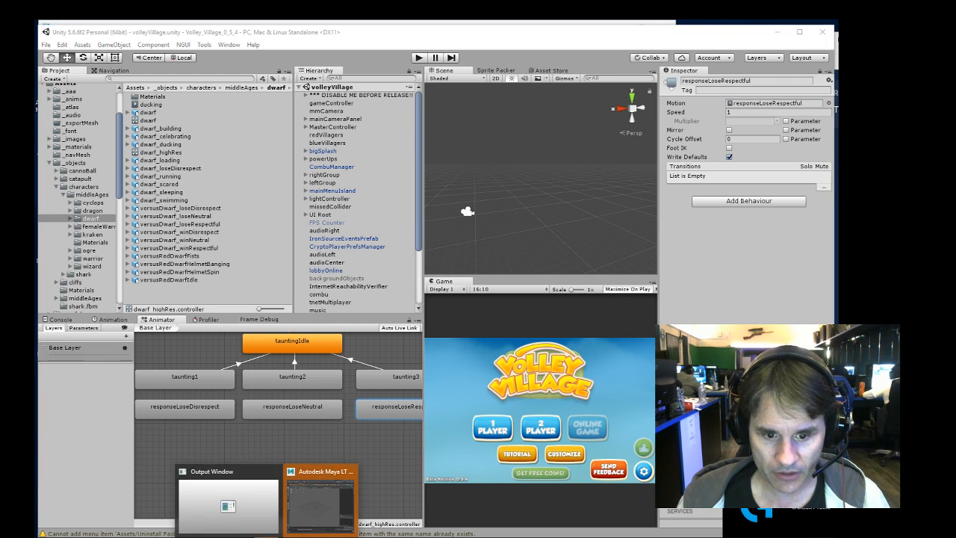
left_click(317, 501)
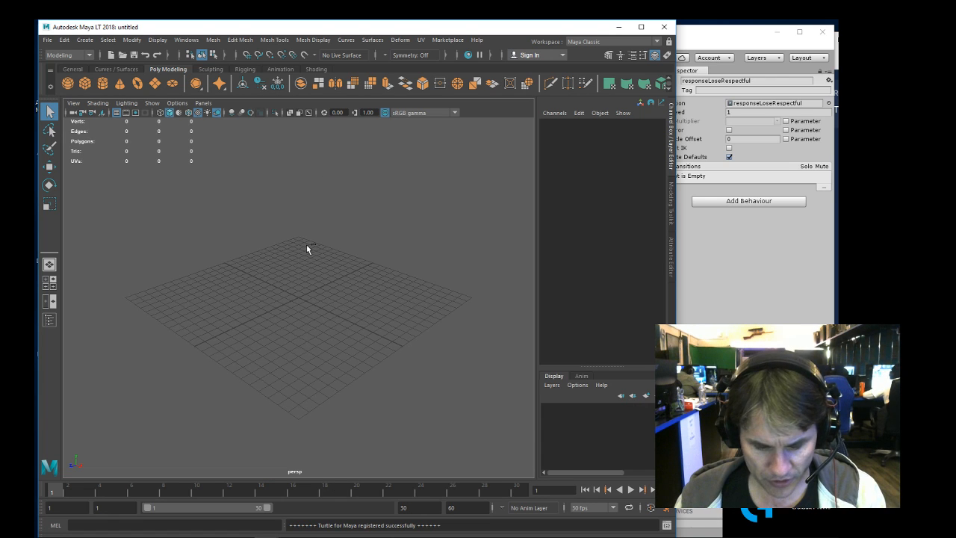
- Start opening a scene and browse to the folder D:\vv_source\scenes\characters\middleAges\dwarf\response
key("ctrl+o")
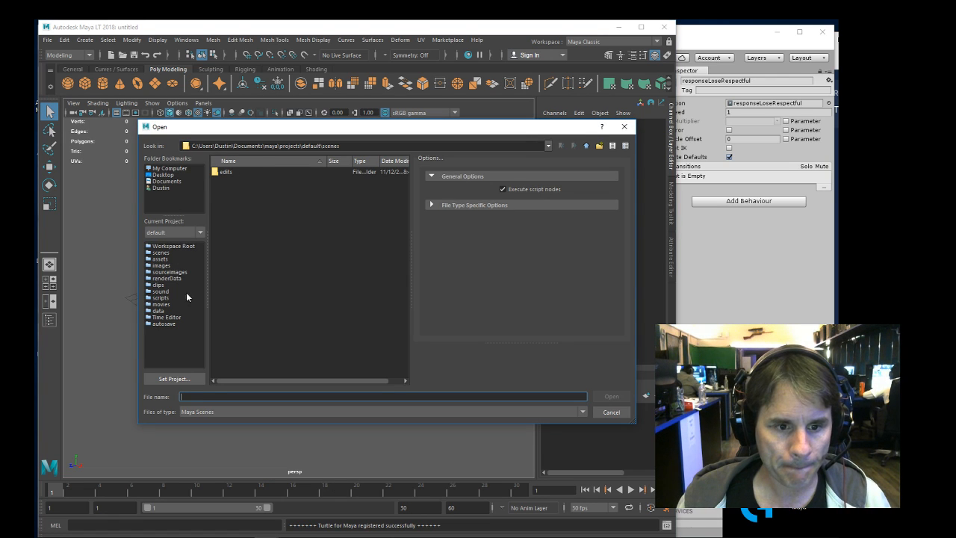
left_click(169, 168)
double_click(242, 180)
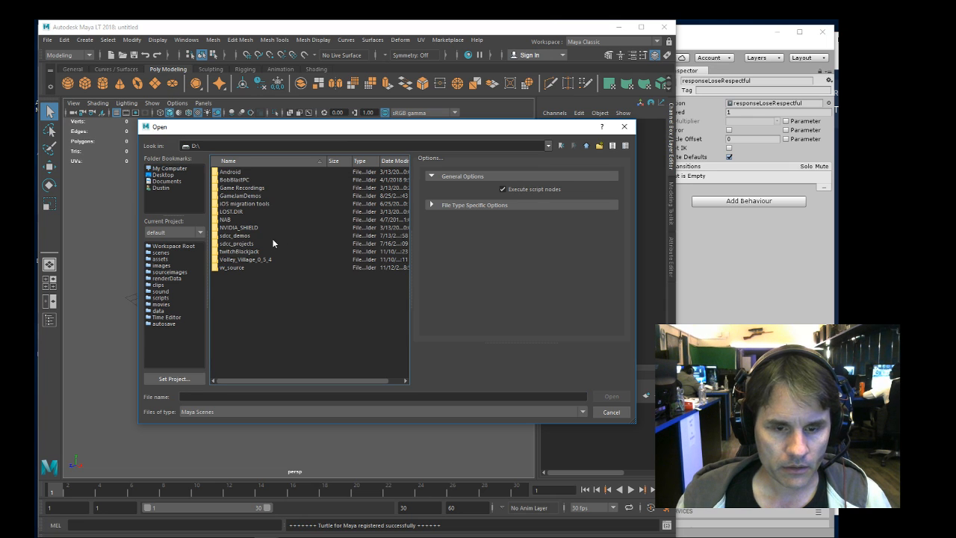
double_click(238, 267)
double_click(228, 173)
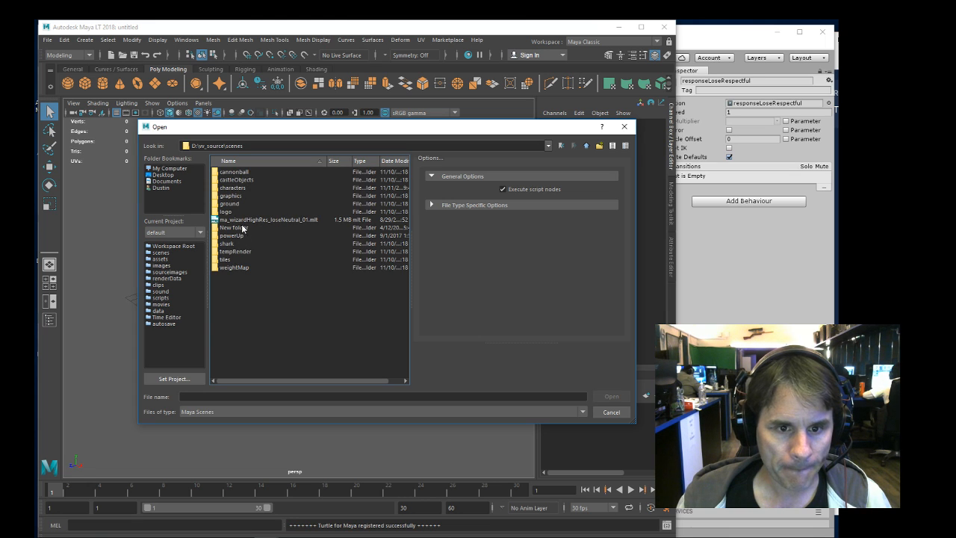
double_click(240, 188)
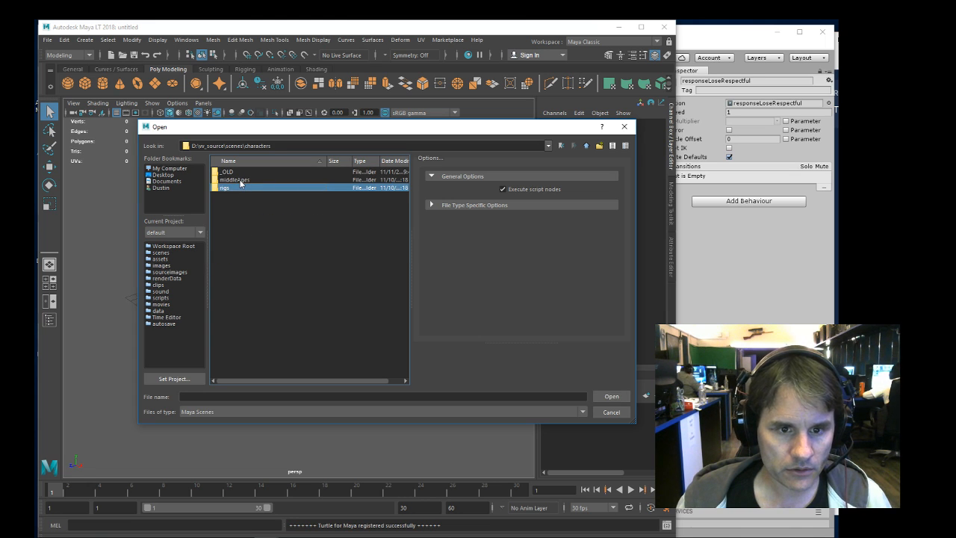
double_click(240, 184)
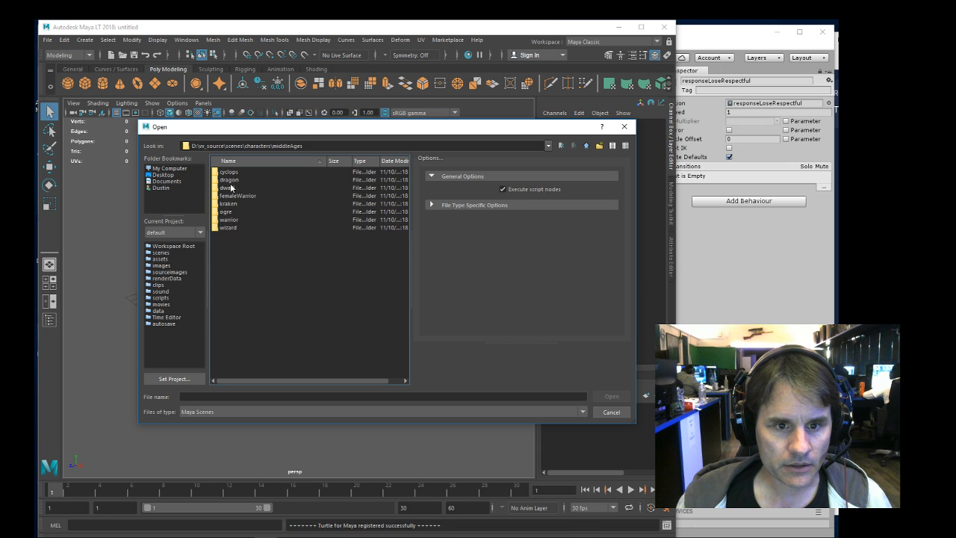
left_click(230, 188)
double_click(230, 188)
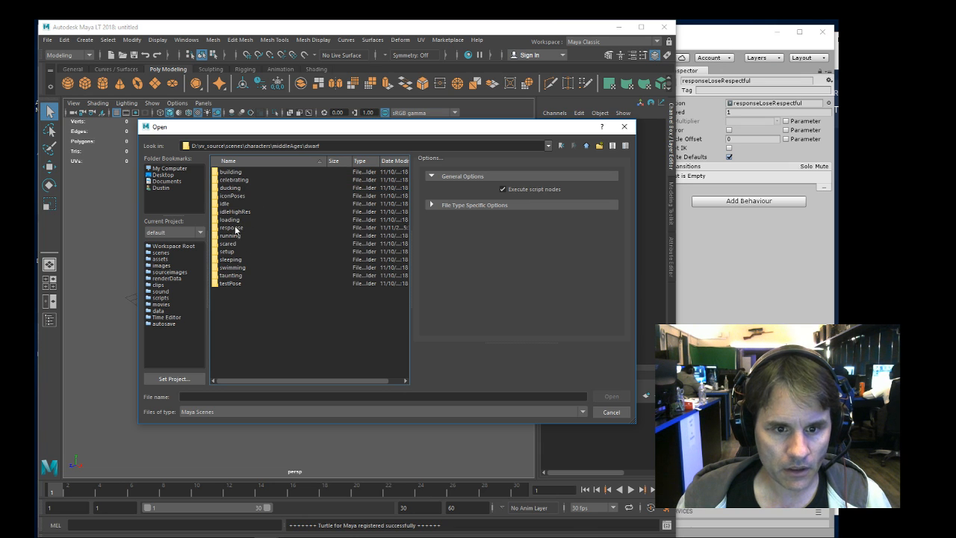
double_click(235, 228)
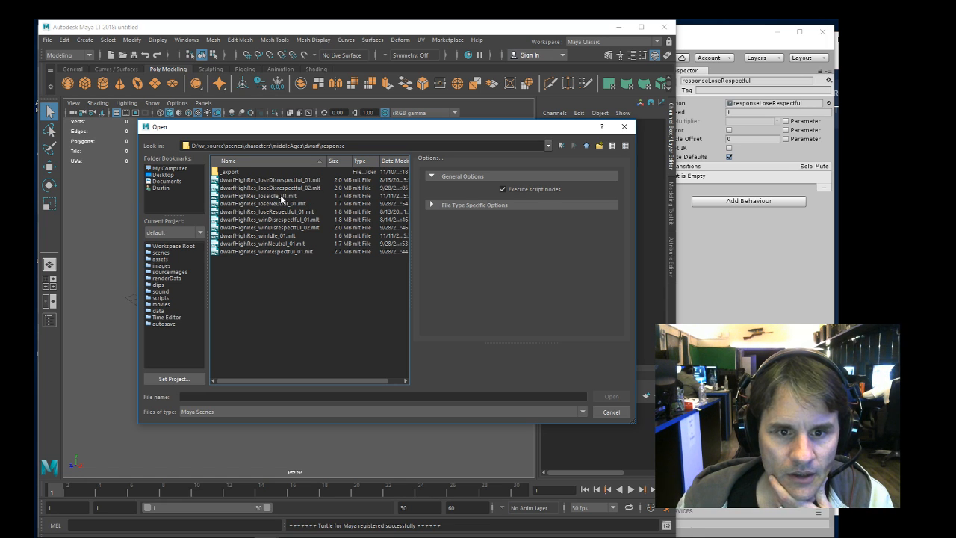
- Check the _export folder's contents with all file types shown, and return to the response folder
double_click(227, 172)
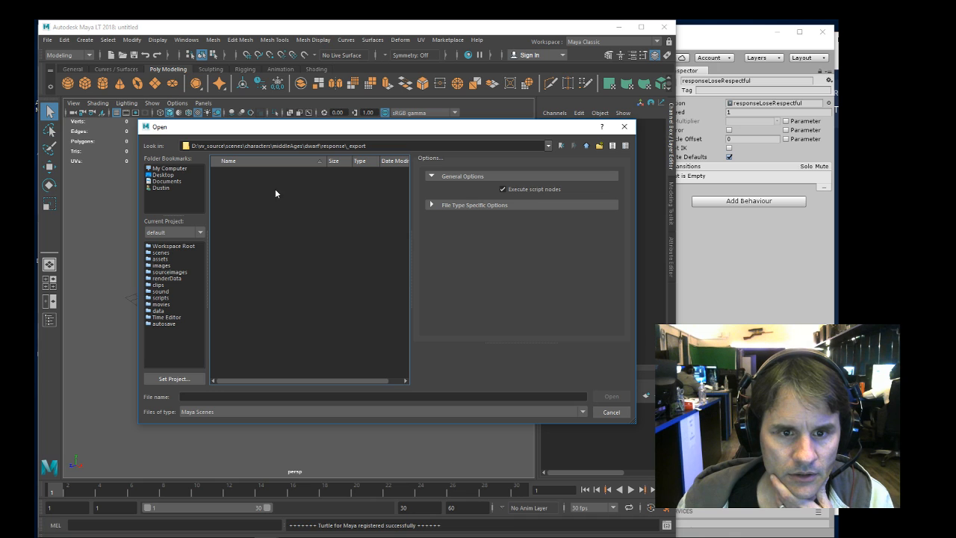
left_click(246, 411)
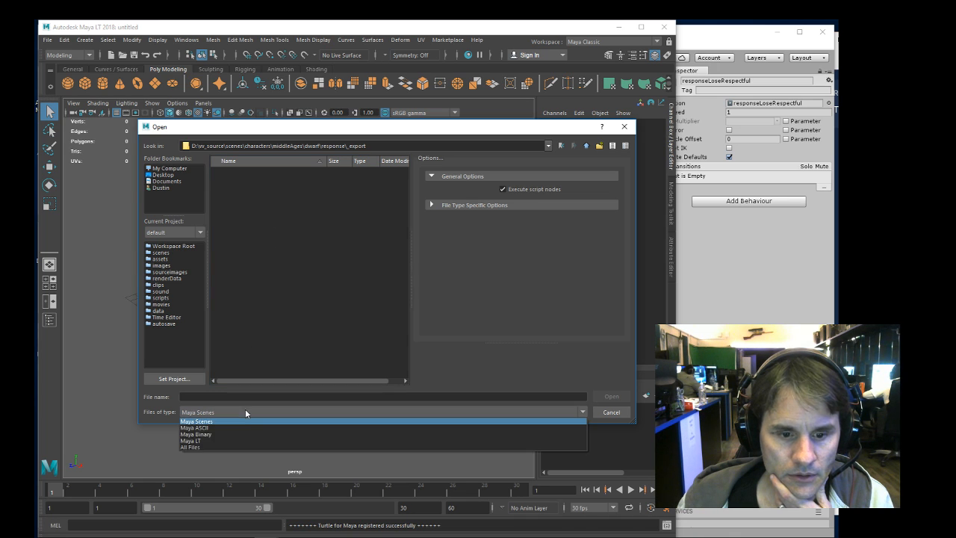
left_click(220, 440)
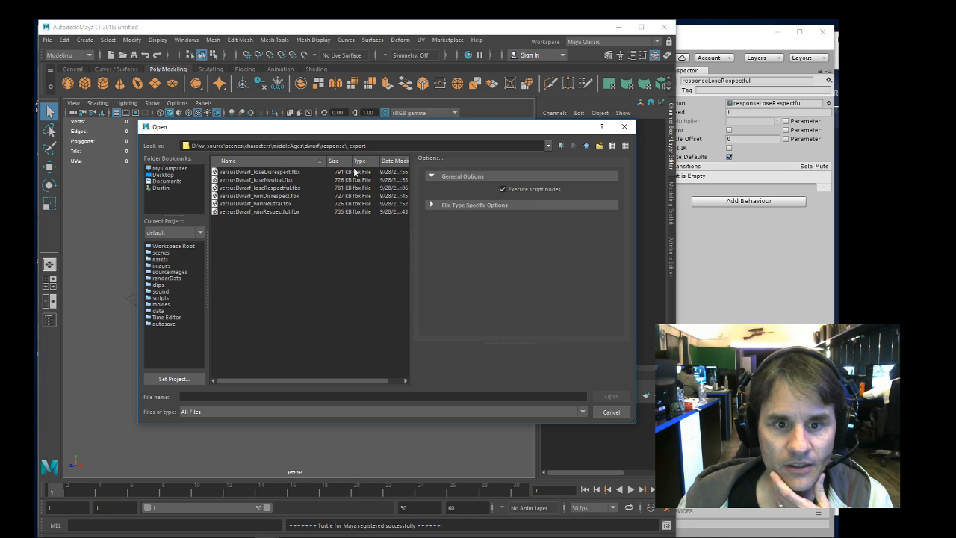
left_click(586, 145)
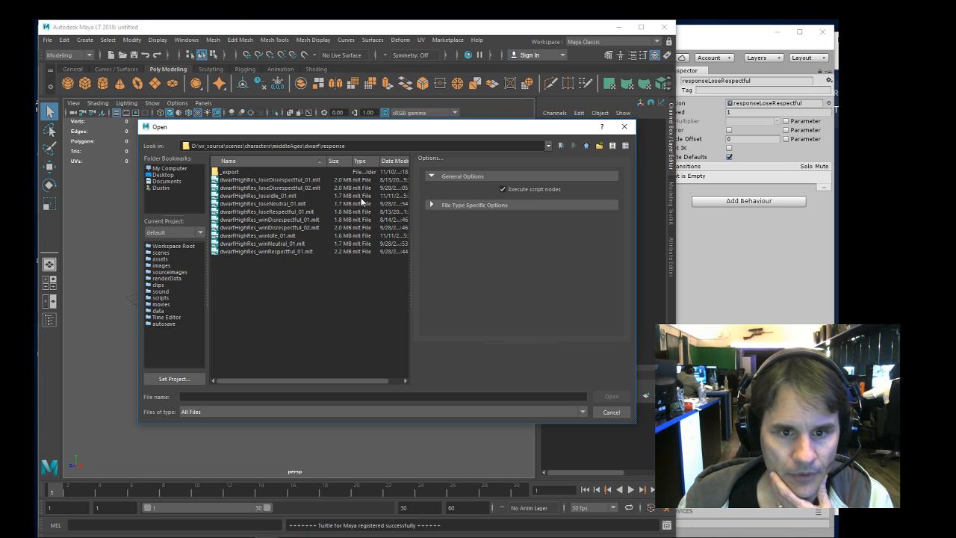
- Open the scene dwarfHighRes_loseIdle_01.mlt and play back the dwarf's animation
double_click(280, 197)
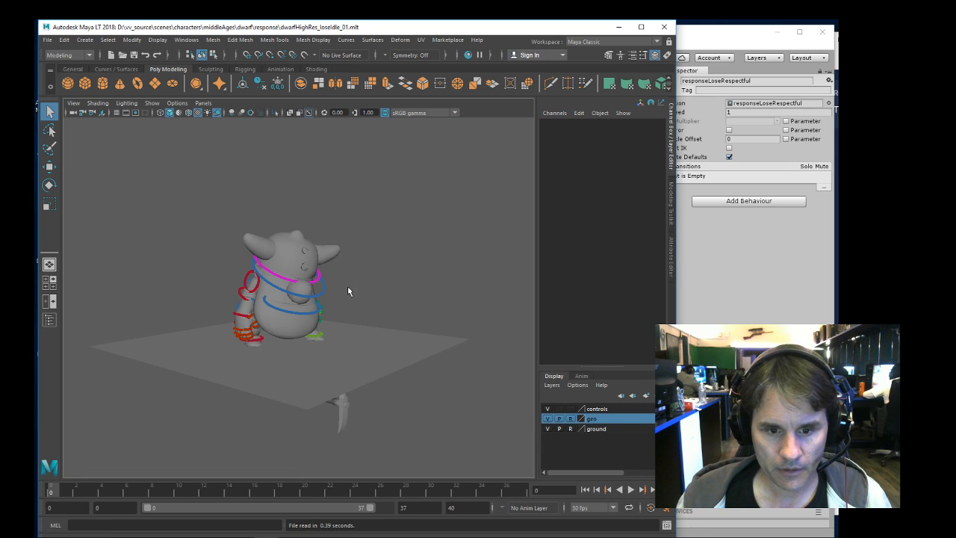
middle_click_drag(348, 285, 359, 279, "alt")
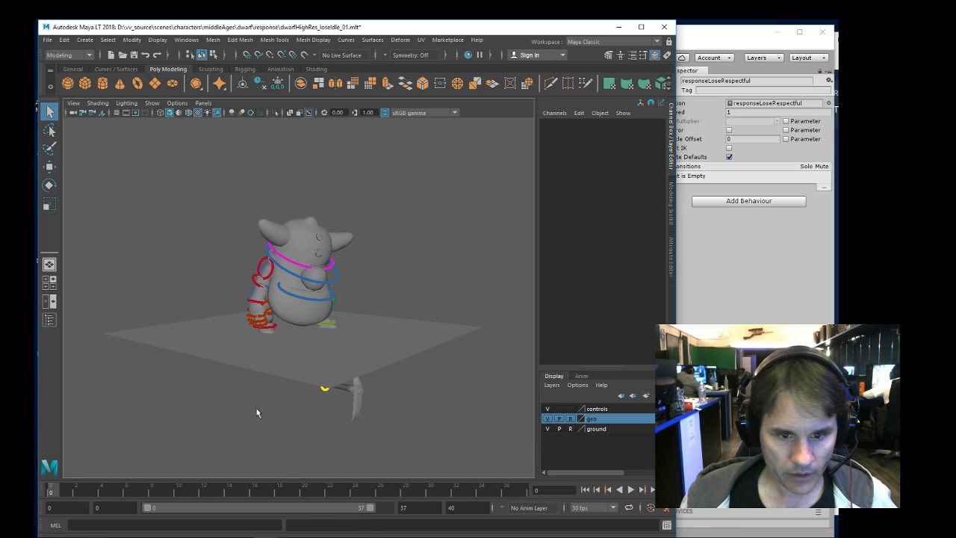
key("alt+v")
key("Escape")
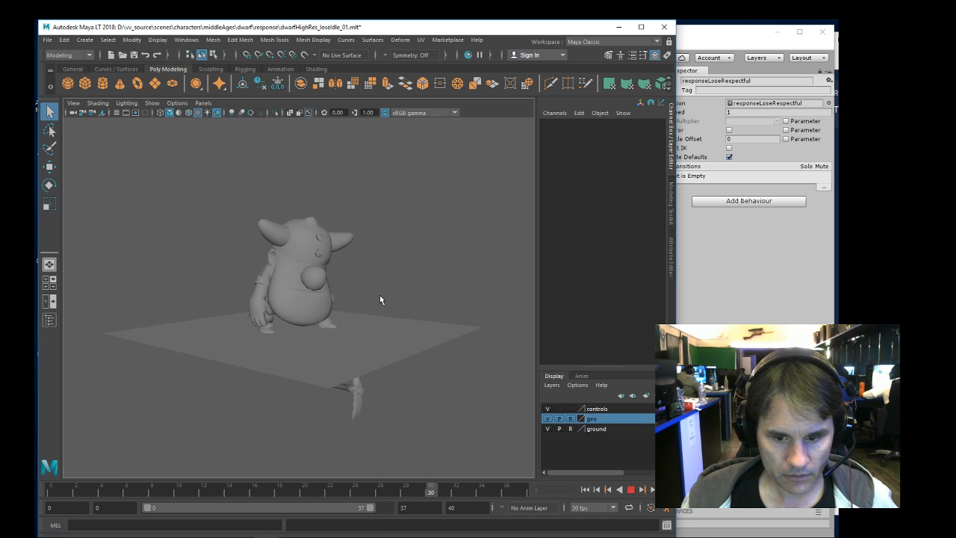
key("alt+v")
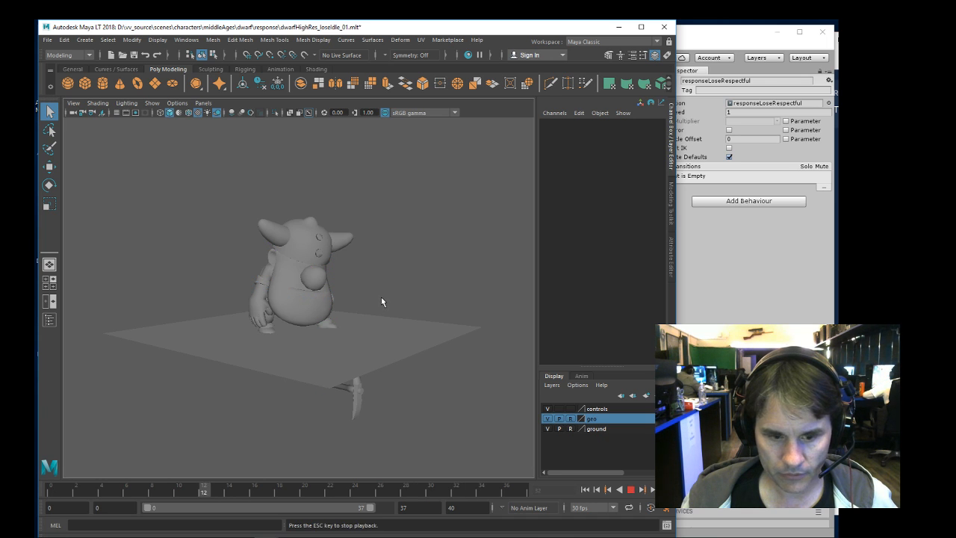
- Replay the dwarf's lose-idle animation and inspect the character with its rig controls shown up close
key("Escape")
key("alt+v")
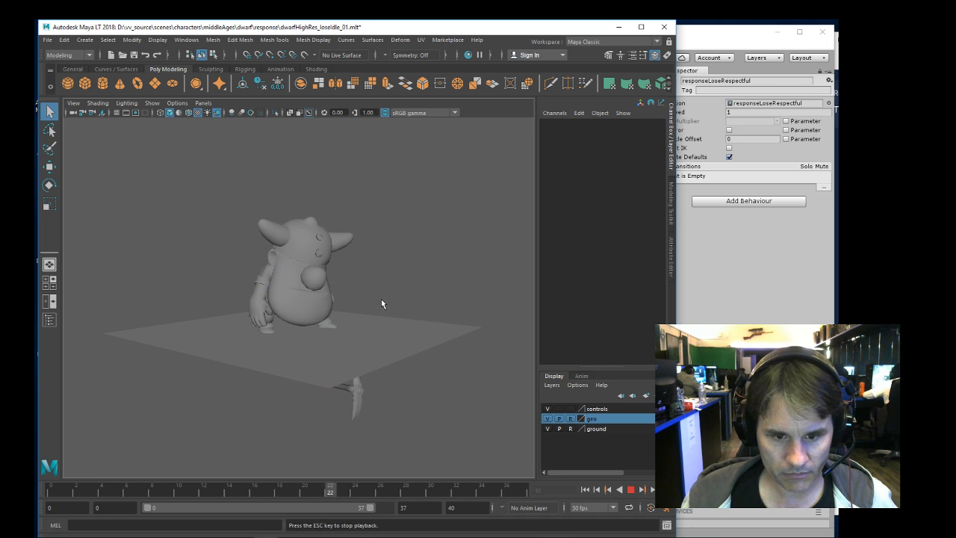
mouse_move(381, 298)
left_mouse_down("alt")
mouse_move(393, 286)
mouse_move(364, 293)
left_mouse_up("alt")
key("alt+v")
scroll(377, 285, "up", 4)
scroll(354, 291, "up", 5)
middle_click_drag(354, 291, 351, 308, "alt")
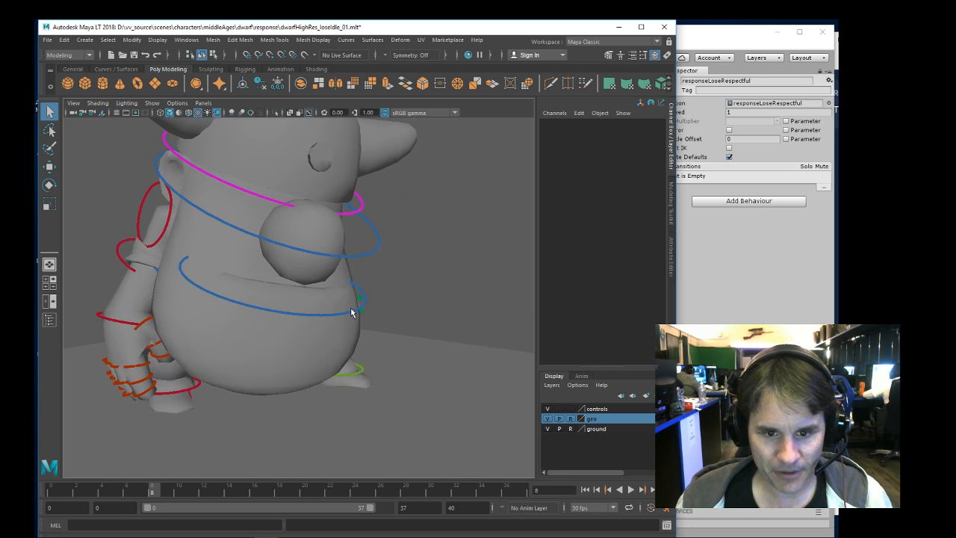
scroll(351, 308, "down", 3)
left_click(631, 489)
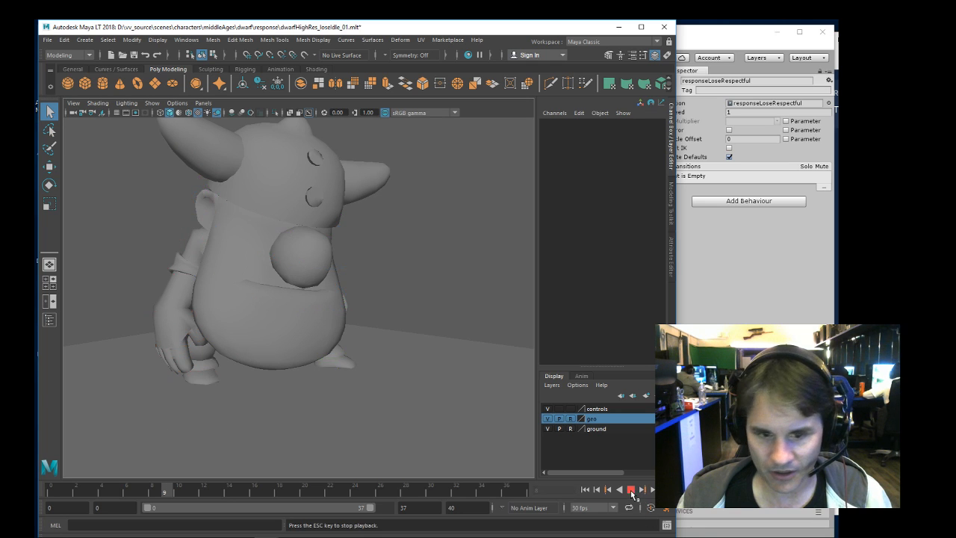
left_click(631, 490)
scroll(430, 356, "down", 5)
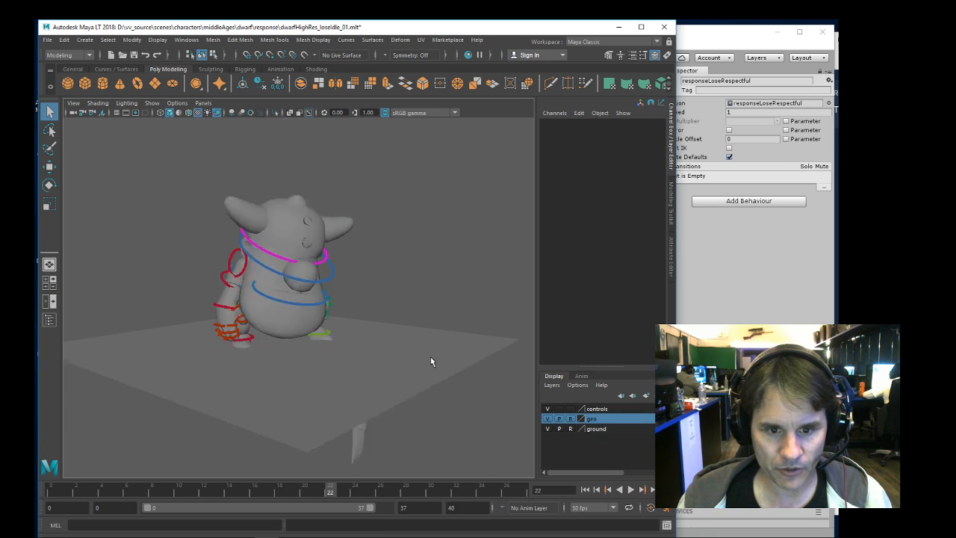
scroll(359, 322, "up", 1)
scroll(378, 313, "up", 2)
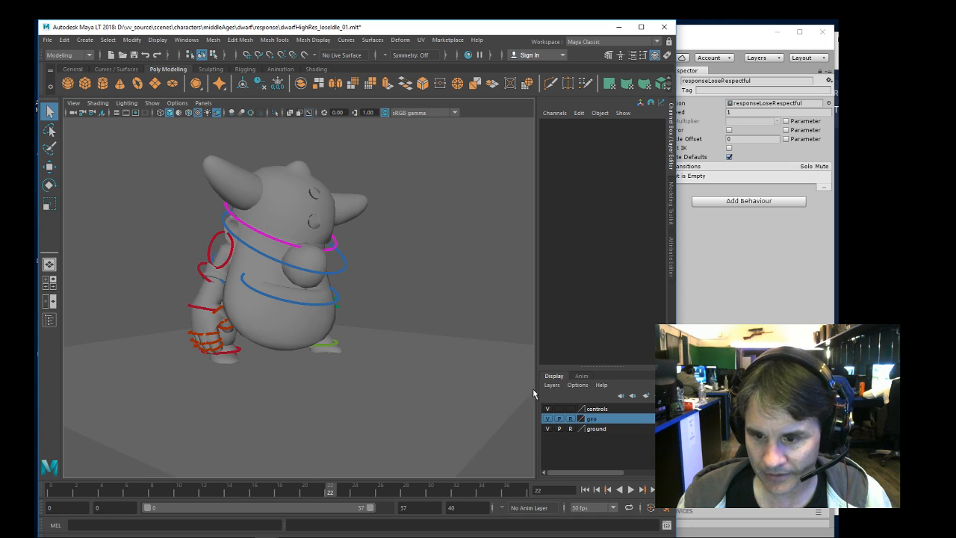
- Make the geo layer selectable, select the dwarf mesh, and extend the playback range to frame 40
left_click(569, 418)
left_click(293, 322)
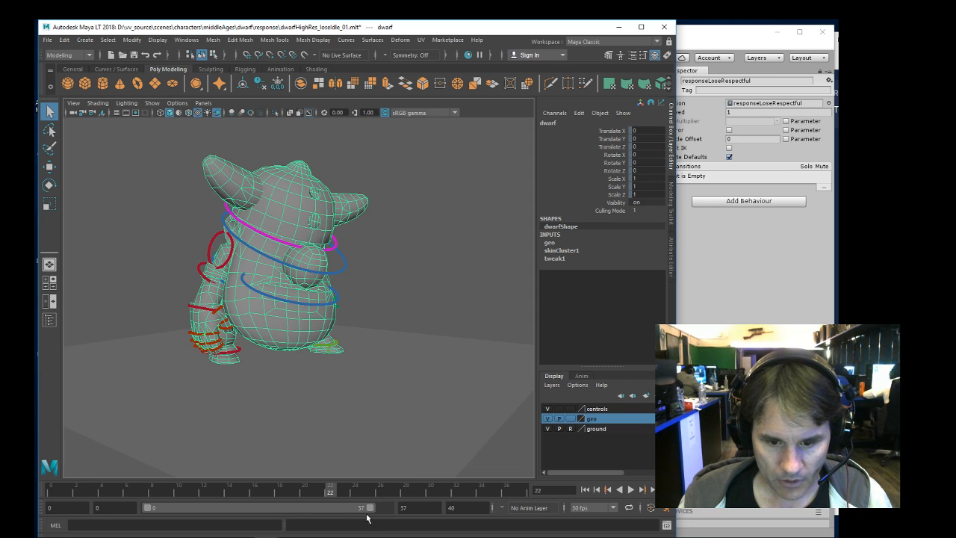
left_click_drag(370, 507, 409, 510)
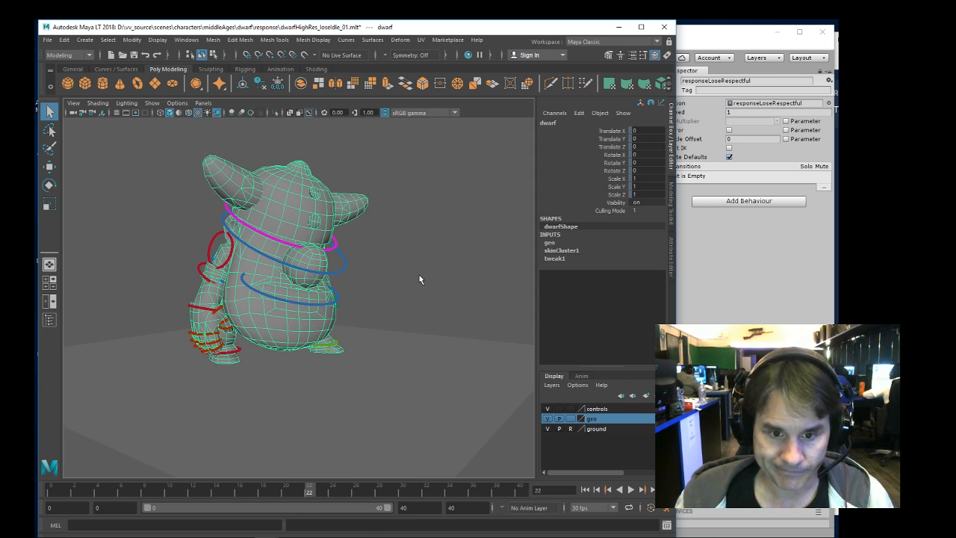
- Export the selected dwarf mesh as an FBX named versusDwarf_loseIdle into the response\_export folder
left_click(47, 39)
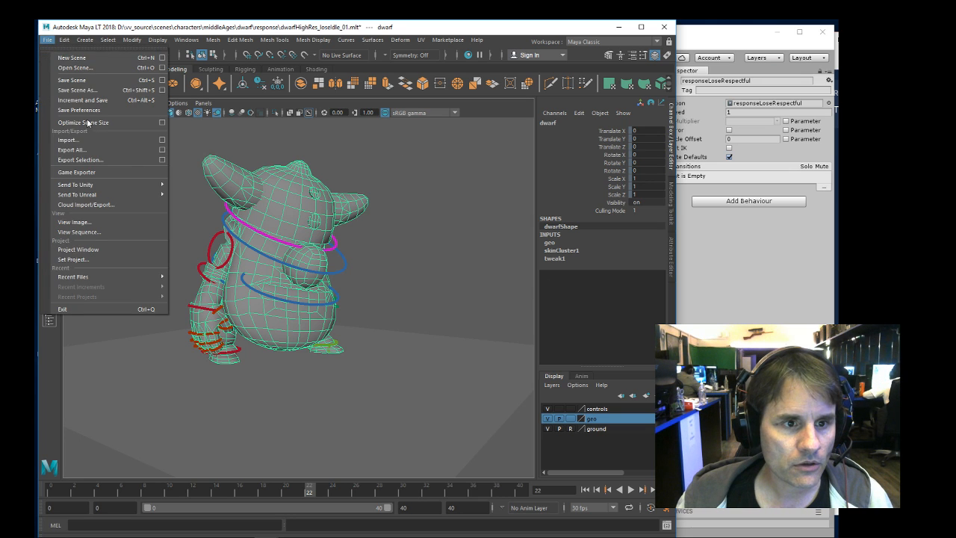
left_click(73, 160)
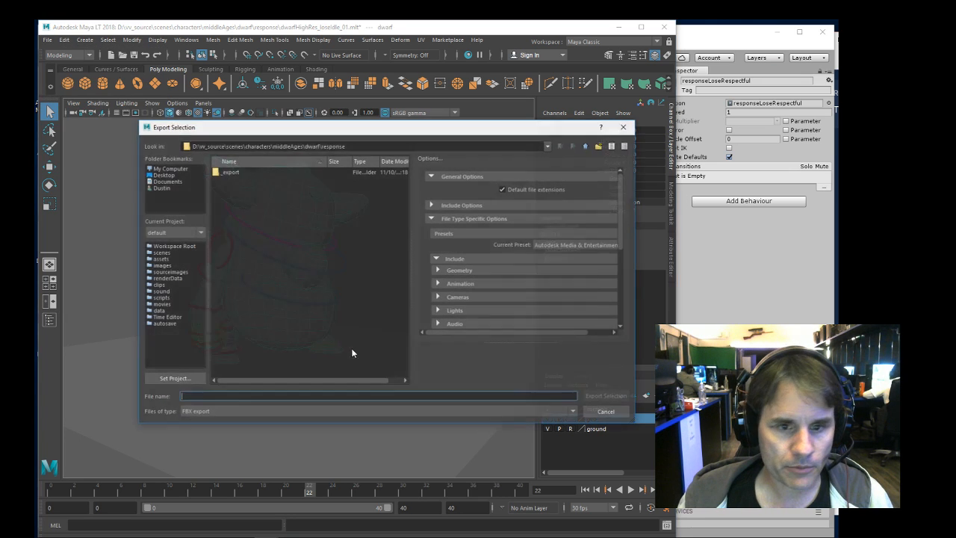
double_click(231, 175)
left_click(274, 180)
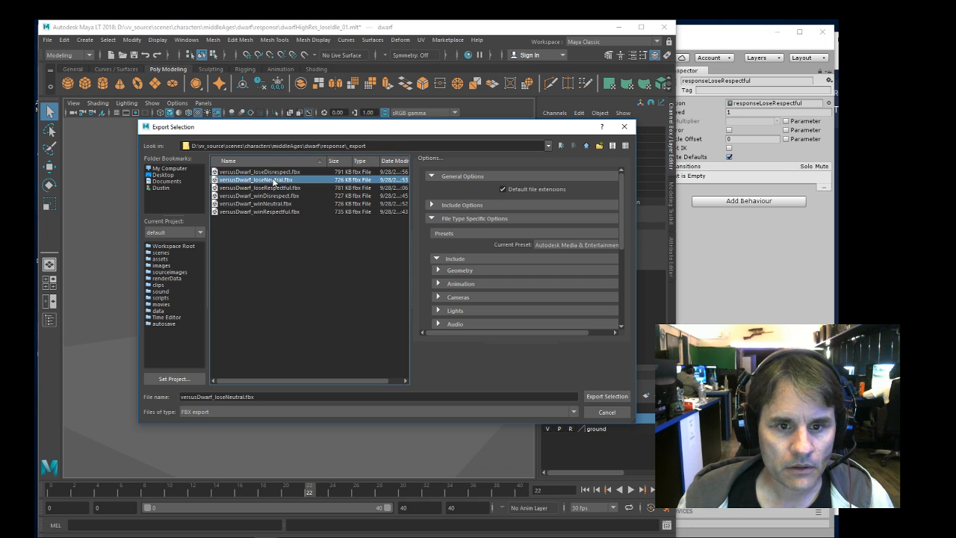
left_click(226, 397)
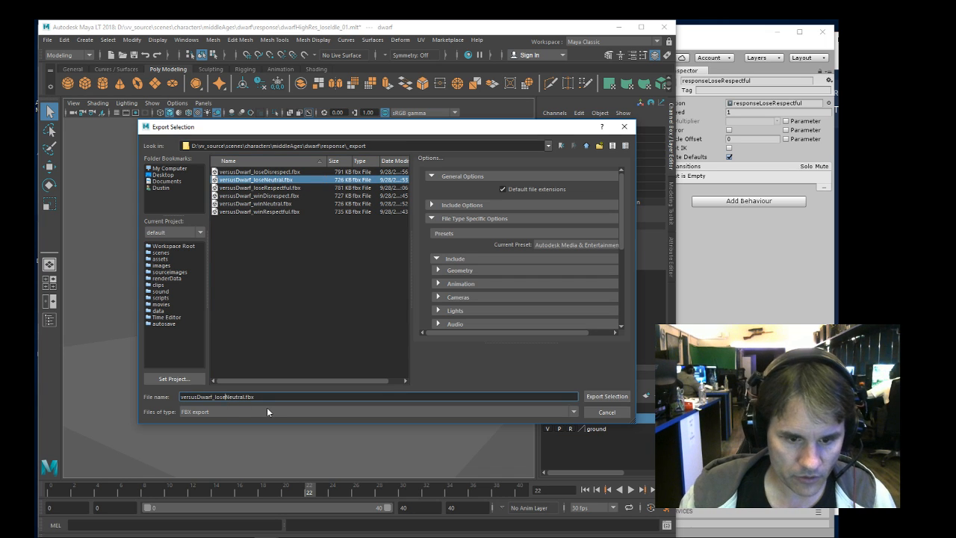
key("shift+Right")
key("shift+Right")
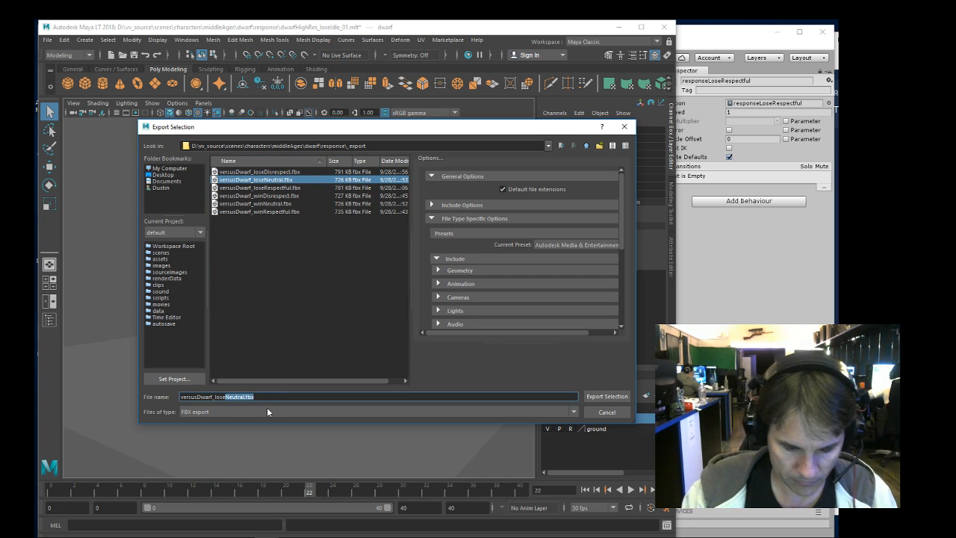
type("Idle")
key("Return")
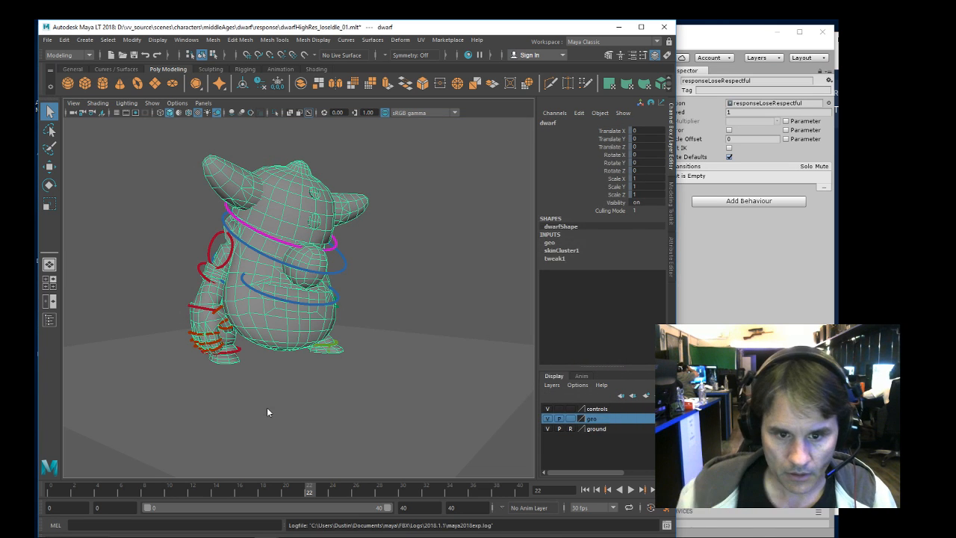
left_click(592, 448)
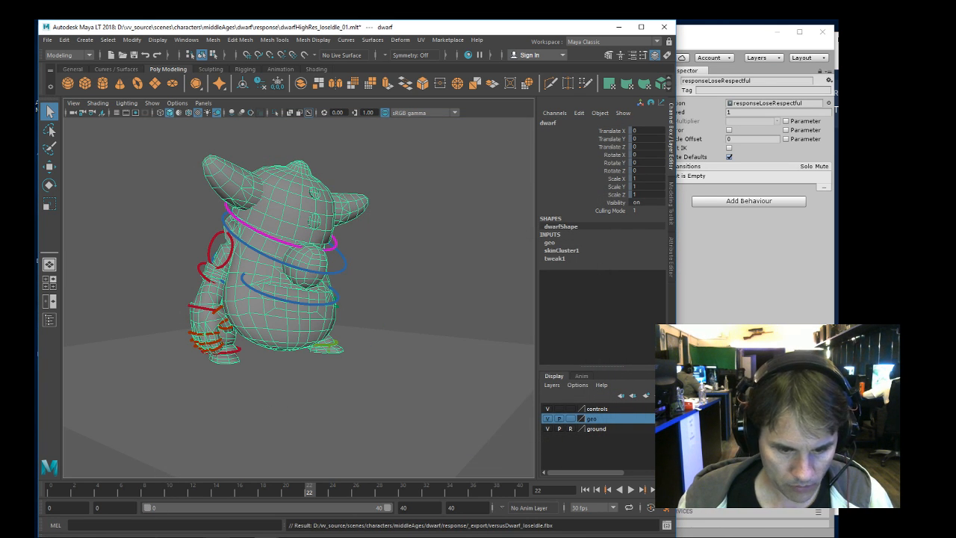
- Switch to File Explorer, browse to vv_source\scenes\characters\middleAges\dwarf\response\_export, and import versusDwarf_loseIdle into Unity's dwarf asset folder
key("alt+Tab")
key("alt+Tab")
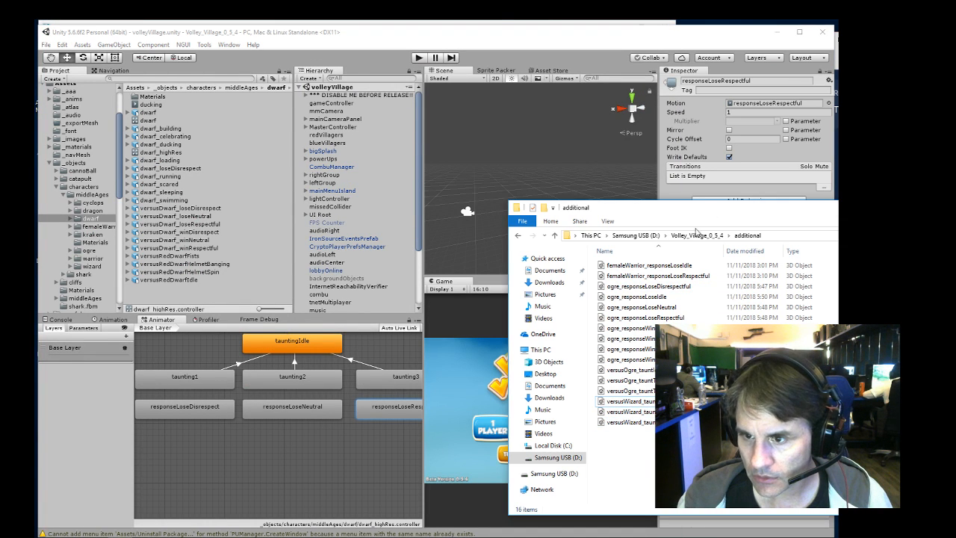
left_click(650, 236)
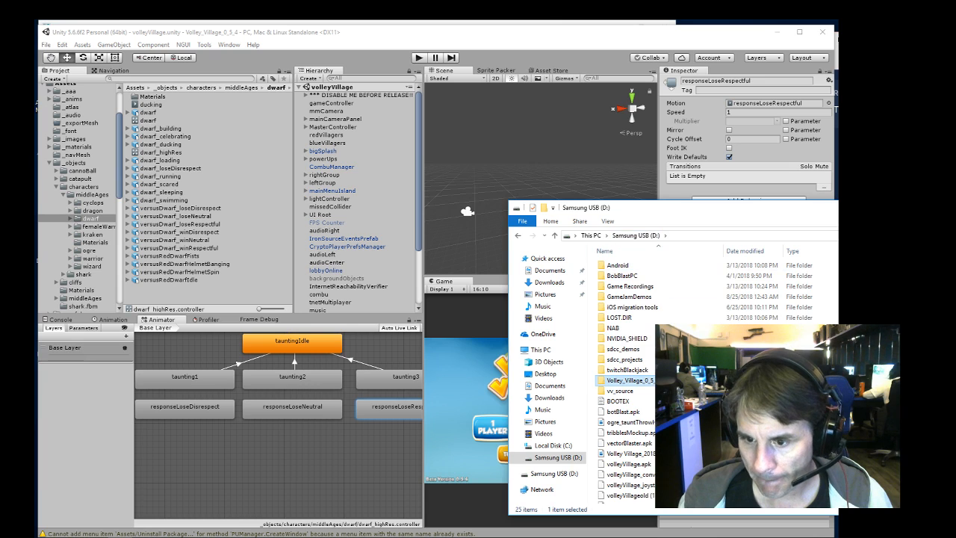
double_click(624, 385)
double_click(618, 267)
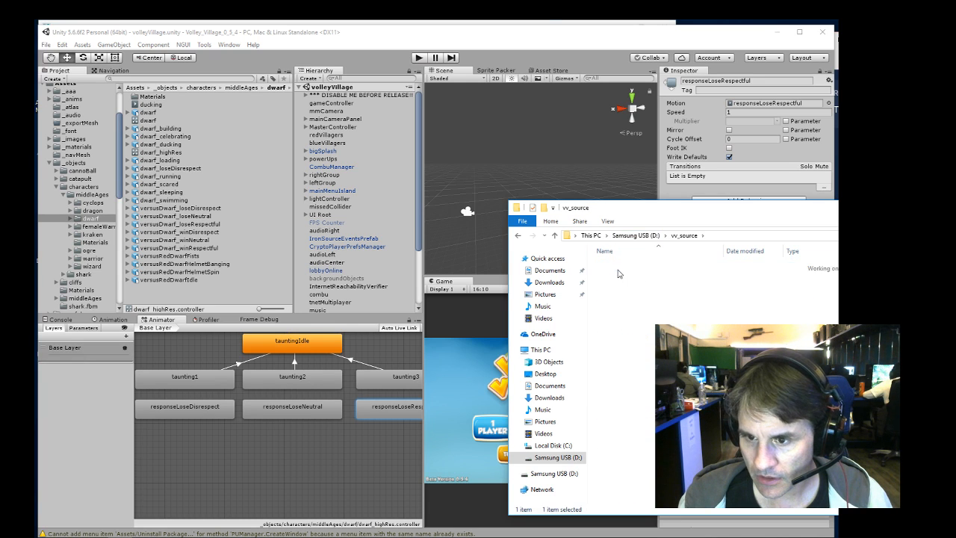
left_click(623, 287)
double_click(624, 287)
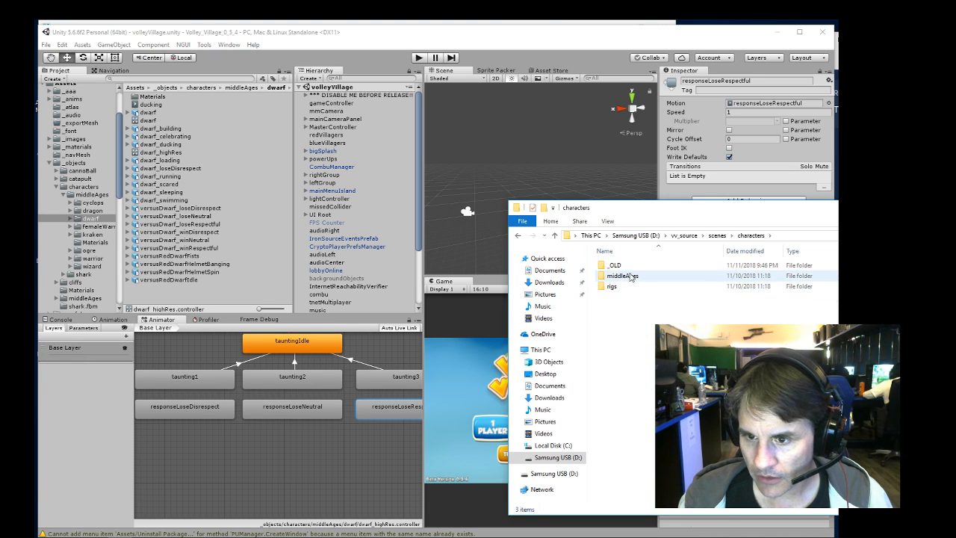
double_click(623, 277)
double_click(614, 286)
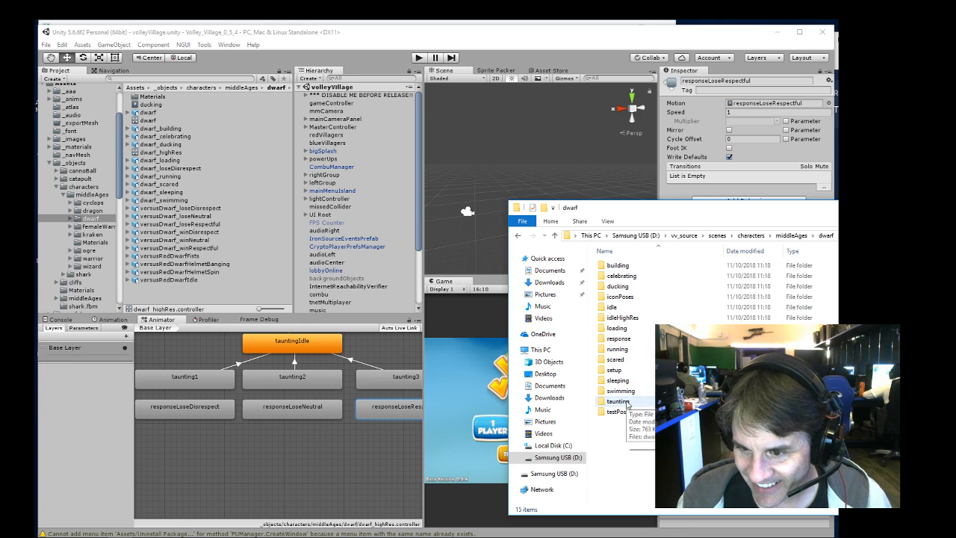
double_click(618, 338)
double_click(619, 266)
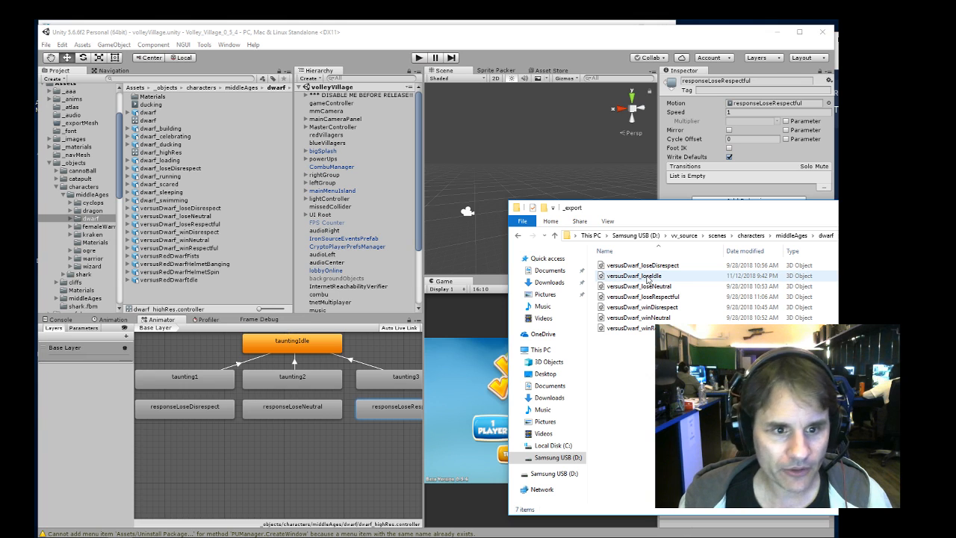
left_click_drag(648, 276, 249, 281)
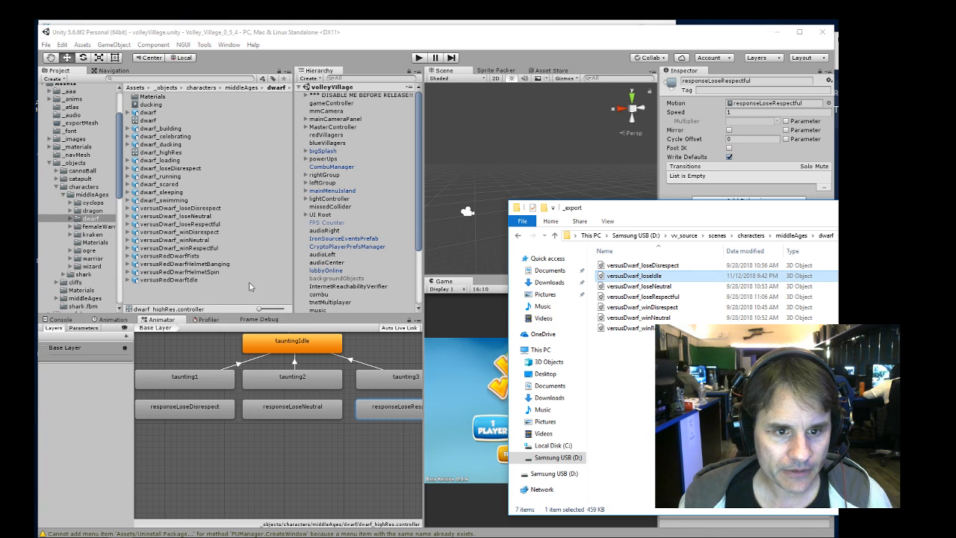
- Rename the animation clip of versusDwarf_loseIdle to loseIdle, enable Loop Time, and apply the import settings
left_click(193, 216)
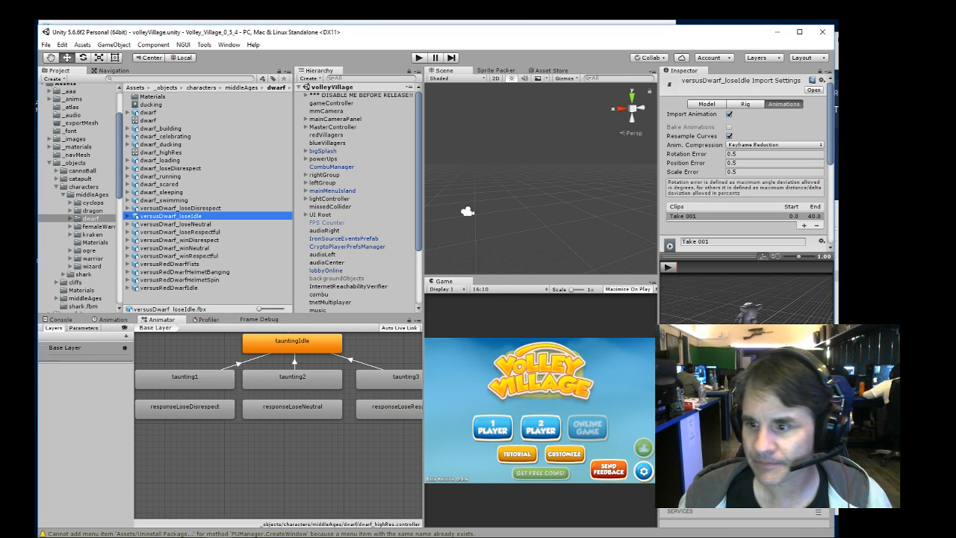
scroll(827, 200, "down", 3)
left_click(717, 152)
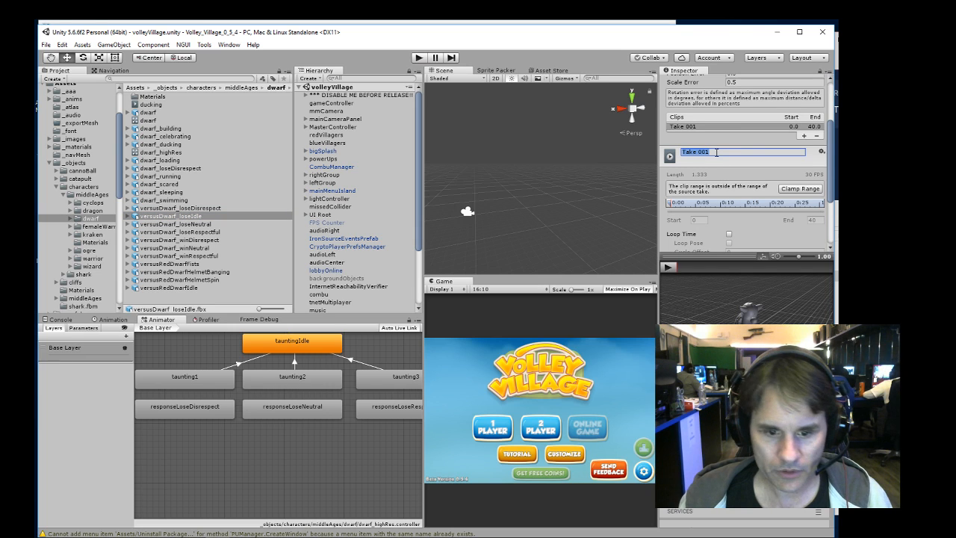
key("BackSpace")
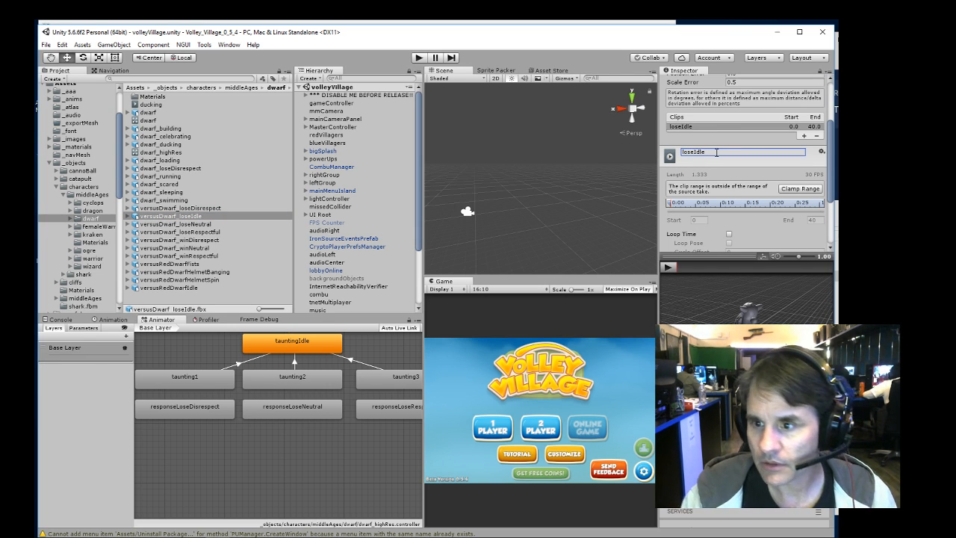
left_click(728, 234)
scroll(788, 218, "down", 3)
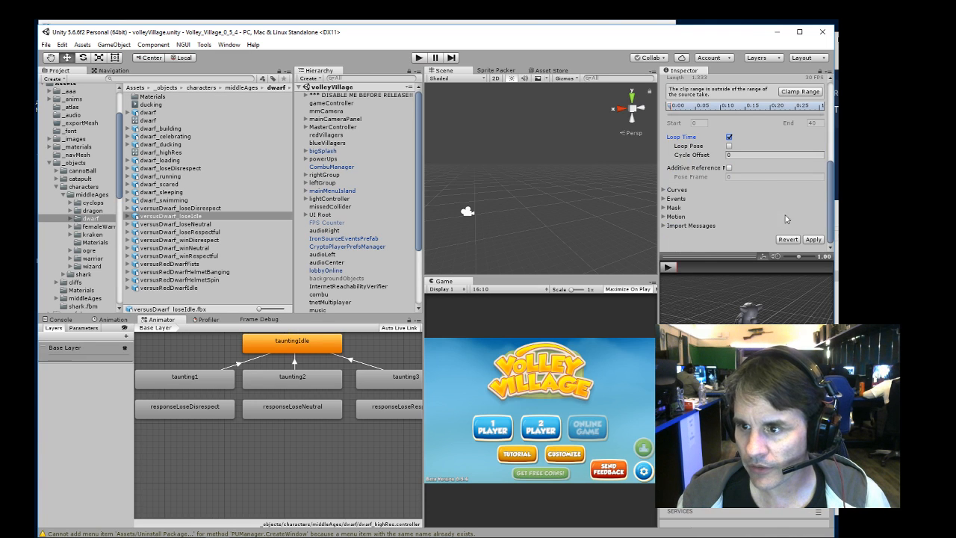
left_click(813, 240)
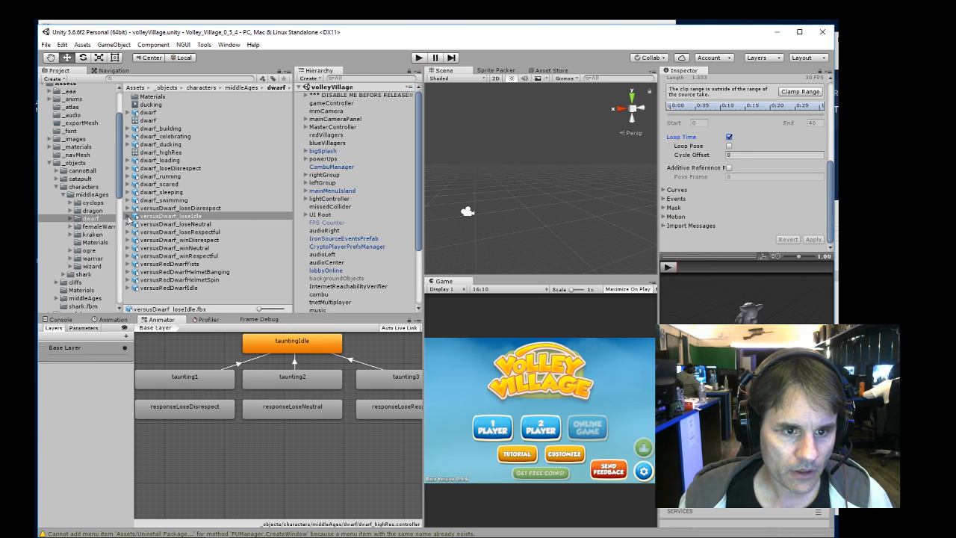
- Add the loseIdle clip from versusDwarf_loseIdle as a state below responseLoseNeutral in the dwarf_highRes animator
left_click(129, 216)
left_click(158, 247)
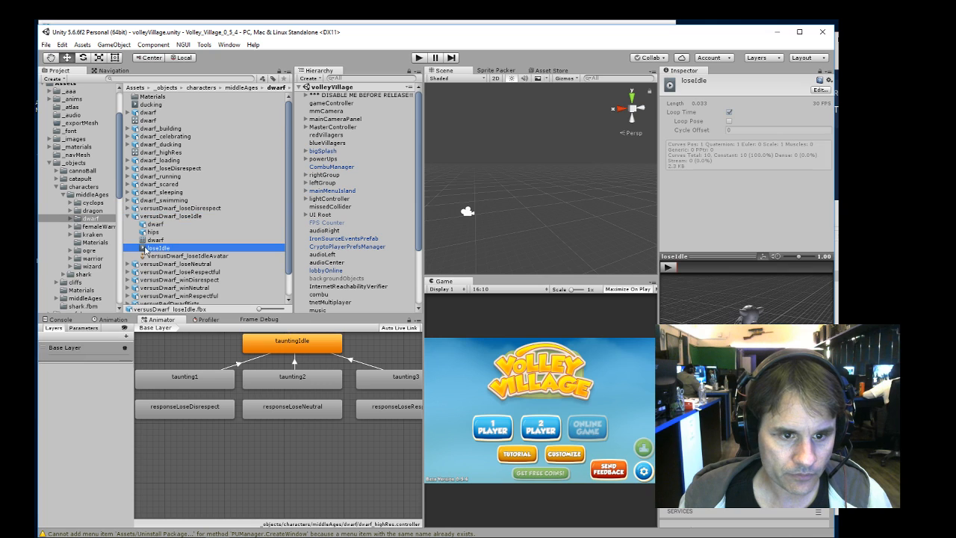
left_click_drag(153, 249, 287, 451)
- Create transitions to loseIdle from the responseLoseDisrespect, responseLoseNeutral and responseLoseRespectful states
right_click(198, 414)
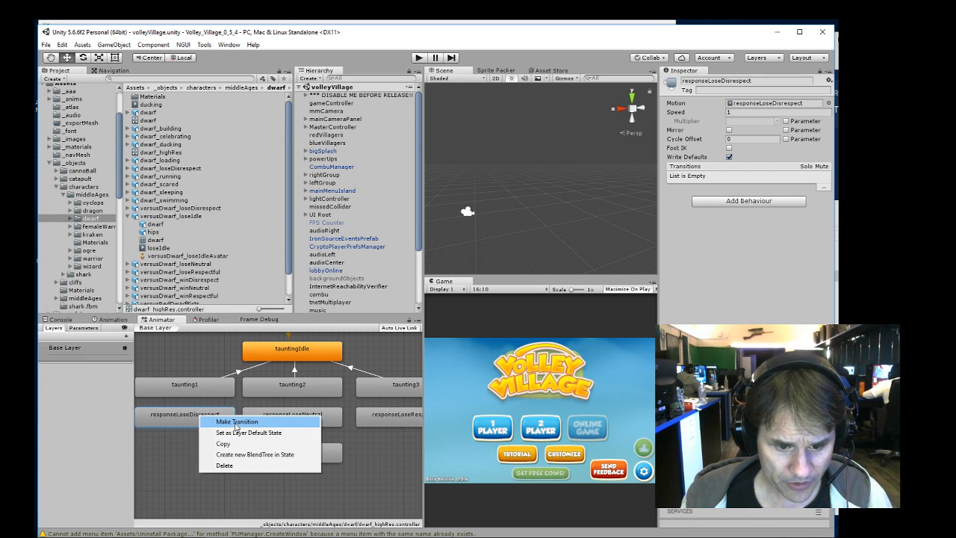
left_click(224, 423)
left_click(276, 449)
left_click(281, 424)
right_click(281, 423)
left_click(297, 423)
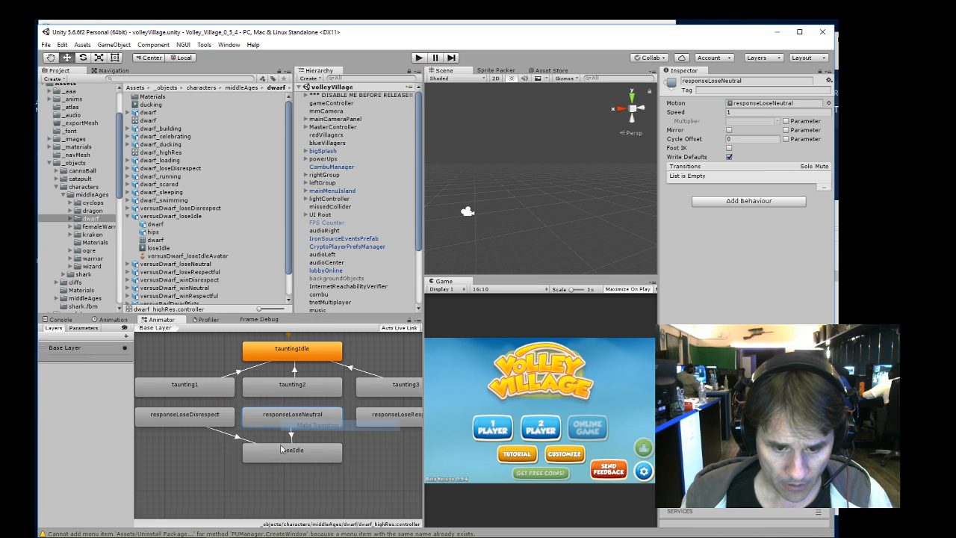
left_click(291, 451)
right_click(386, 424)
left_click(388, 425)
left_click(291, 448)
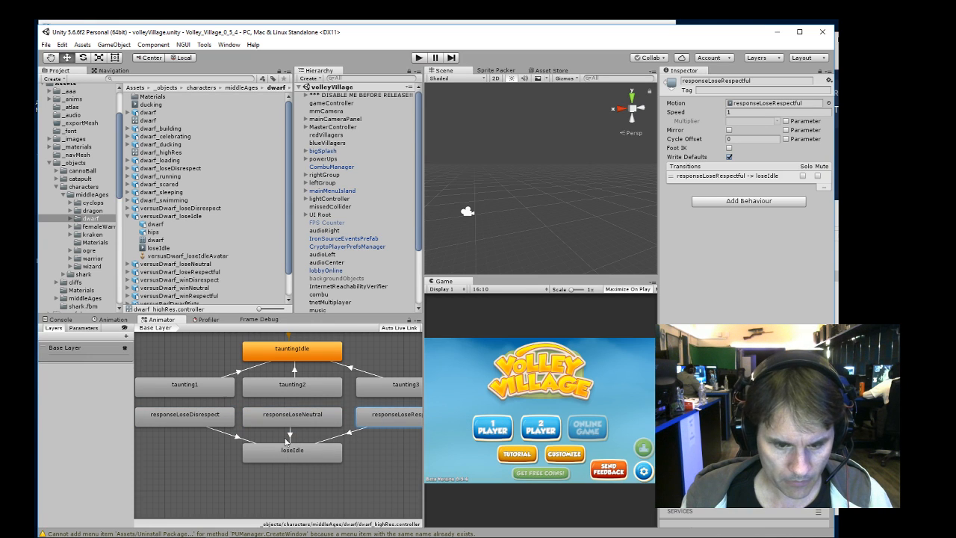
- Adjust the responseLoseDisrespect to loseIdle transition to exit at 1, with a blend of about 0.85 s and a transition offset of about 7.5
left_click(224, 432)
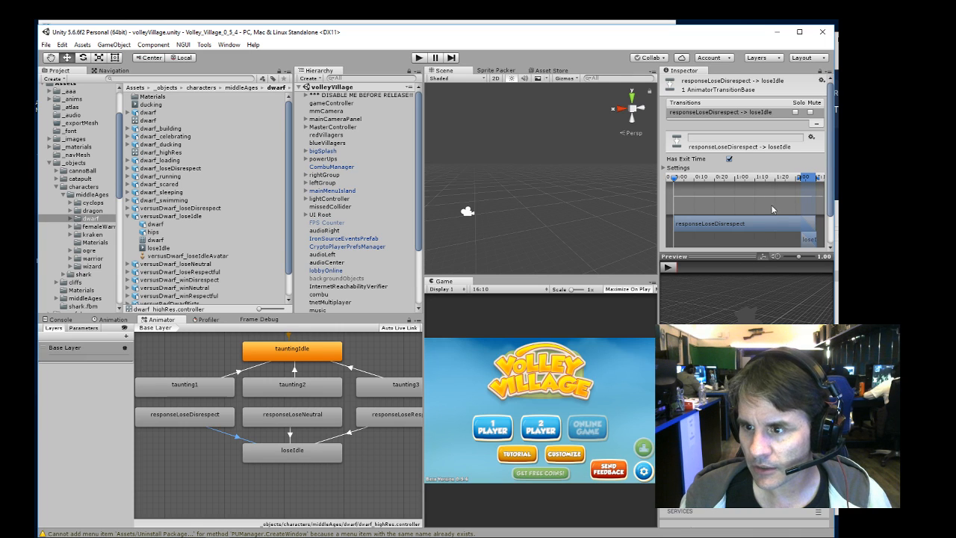
left_click_drag(800, 179, 815, 180)
left_click_drag(812, 240, 791, 229)
middle_click_drag(765, 177, 719, 199)
mouse_move(800, 241)
middle_mouse_down()
mouse_move(822, 237)
mouse_move(791, 235)
middle_mouse_up()
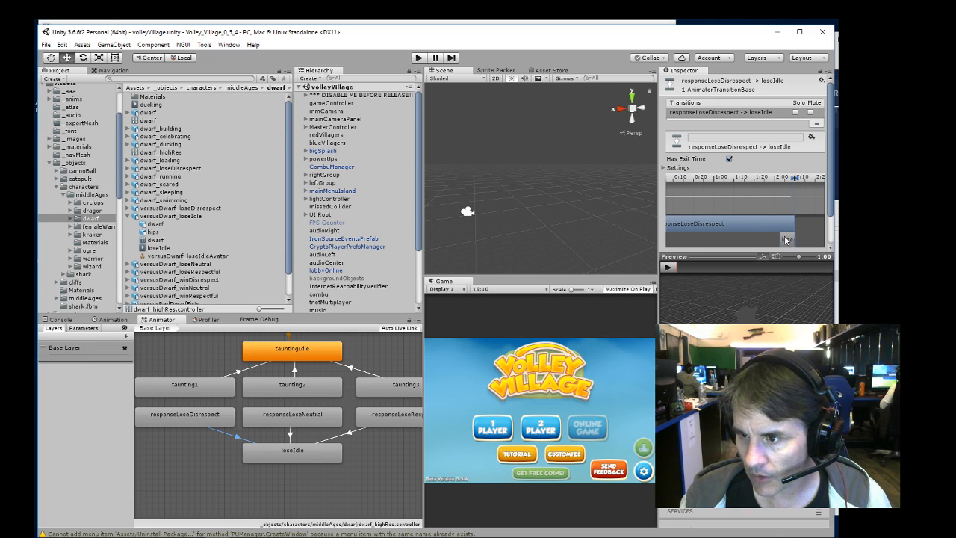
scroll(831, 234, "down", 2)
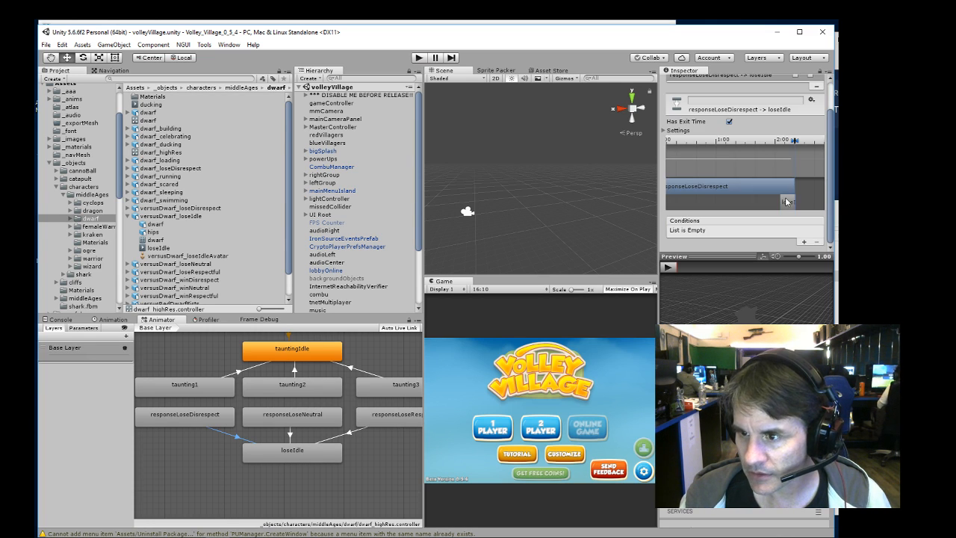
mouse_move(786, 202)
middle_mouse_down()
mouse_move(802, 200)
mouse_move(740, 188)
mouse_move(800, 201)
middle_mouse_up()
middle_click_drag(741, 187, 726, 185)
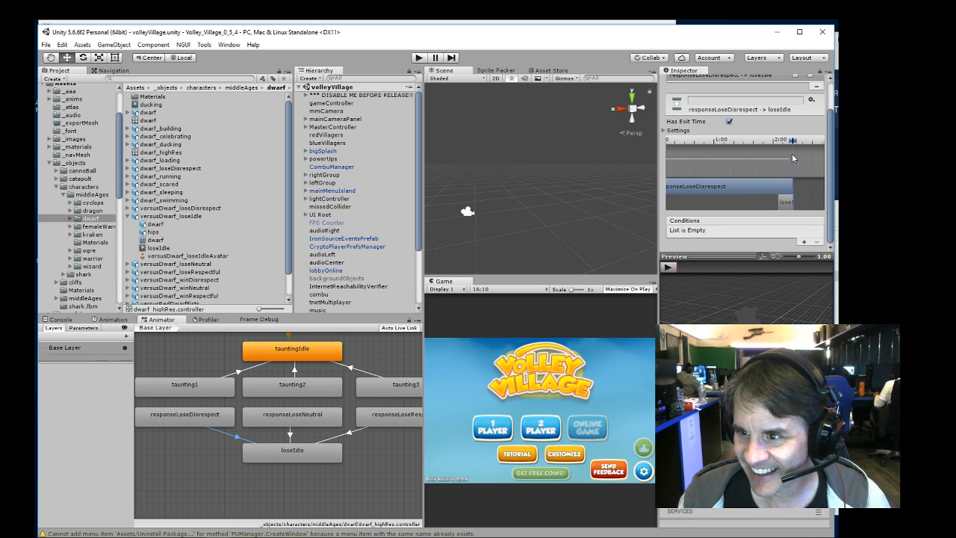
left_click_drag(795, 141, 824, 140)
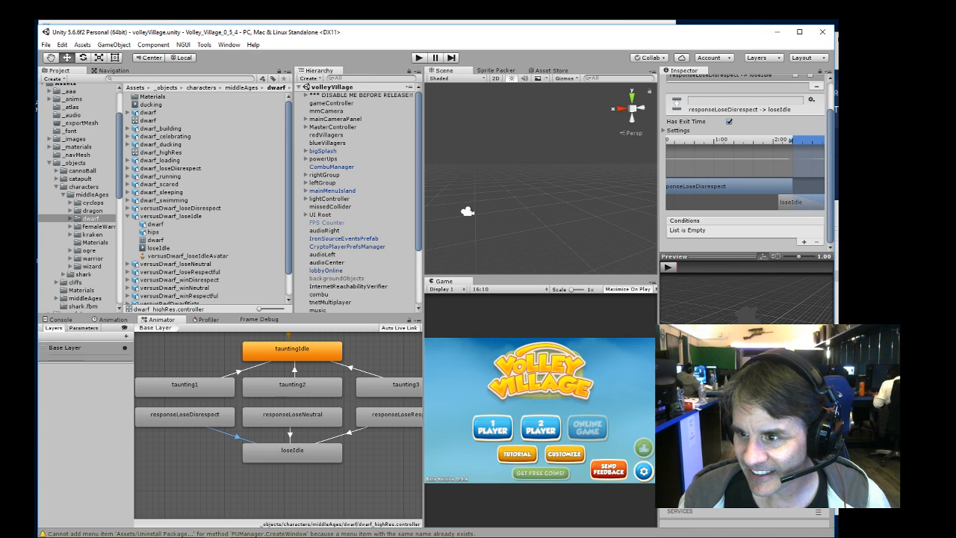
scroll(768, 165, "down", 4)
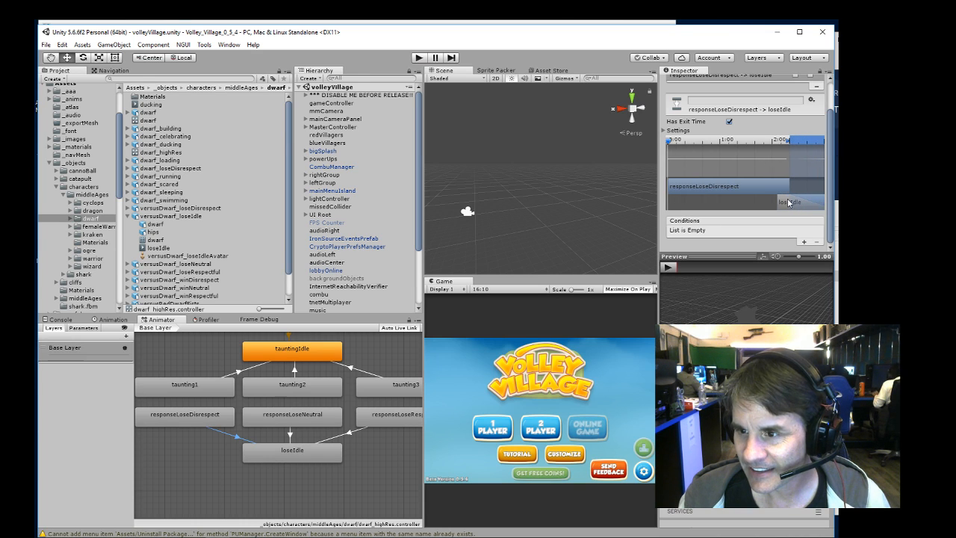
left_click_drag(789, 203, 730, 193)
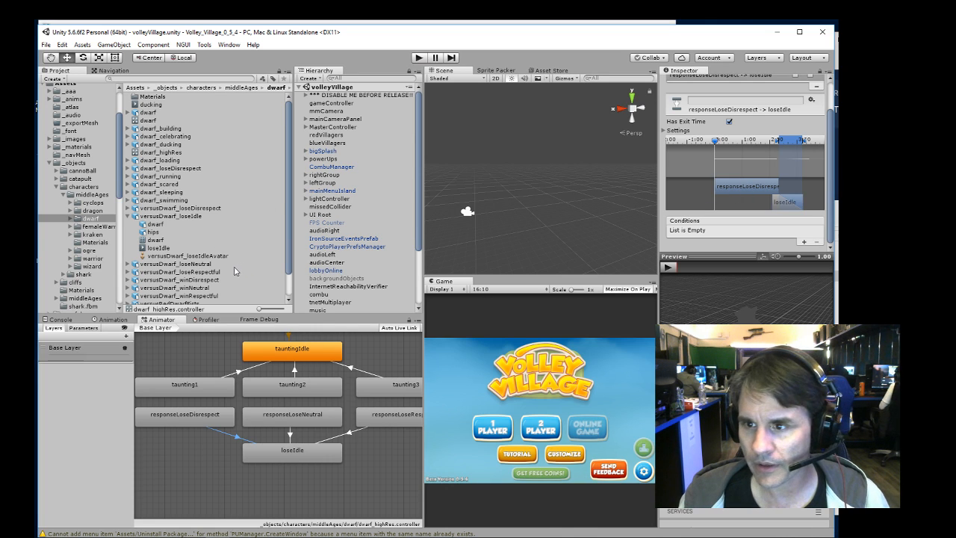
- Turn off Fixed Duration in the settings of the responseLoseNeutral to loseIdle transition
left_click(290, 436)
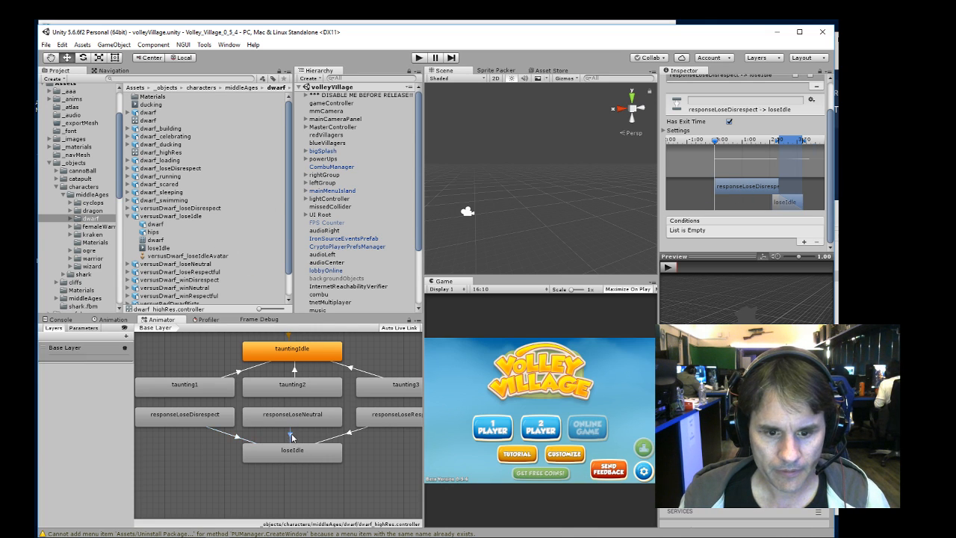
mouse_move(798, 204)
left_mouse_down()
mouse_move(806, 207)
mouse_move(795, 204)
left_mouse_up()
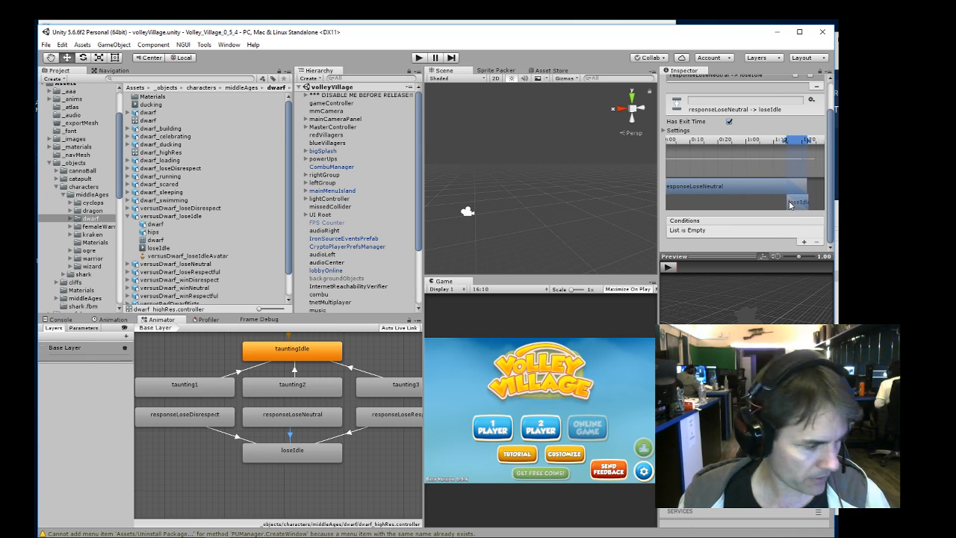
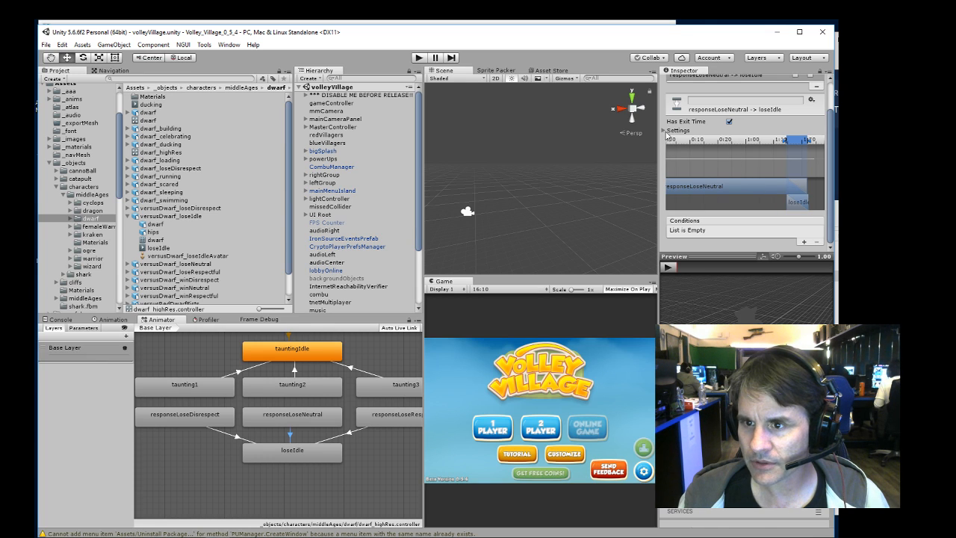
left_click(664, 131)
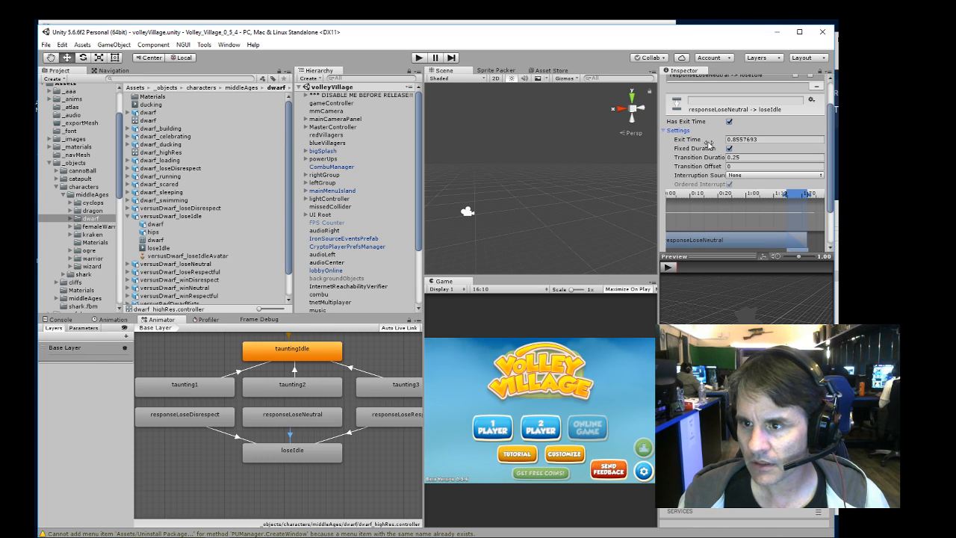
left_click(728, 148)
scroll(779, 222, "down", 2)
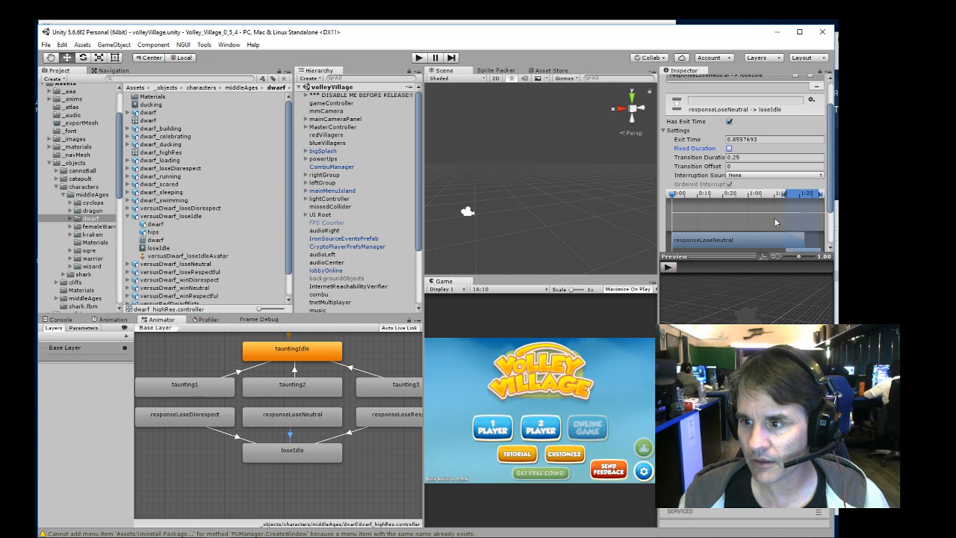
scroll(799, 234, "down", 4)
left_click_drag(830, 212, 831, 243)
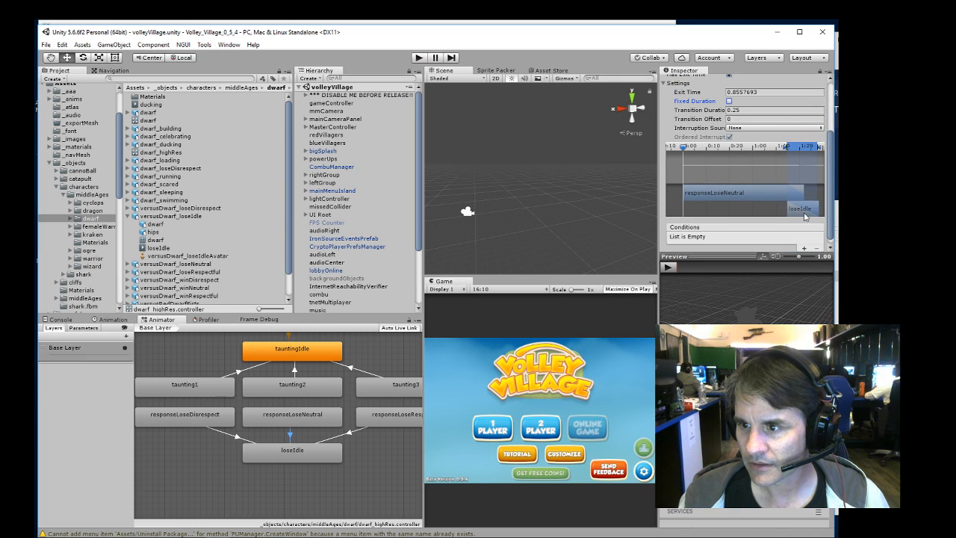
mouse_move(804, 213)
middle_mouse_down()
mouse_move(821, 211)
mouse_move(800, 209)
middle_mouse_up()
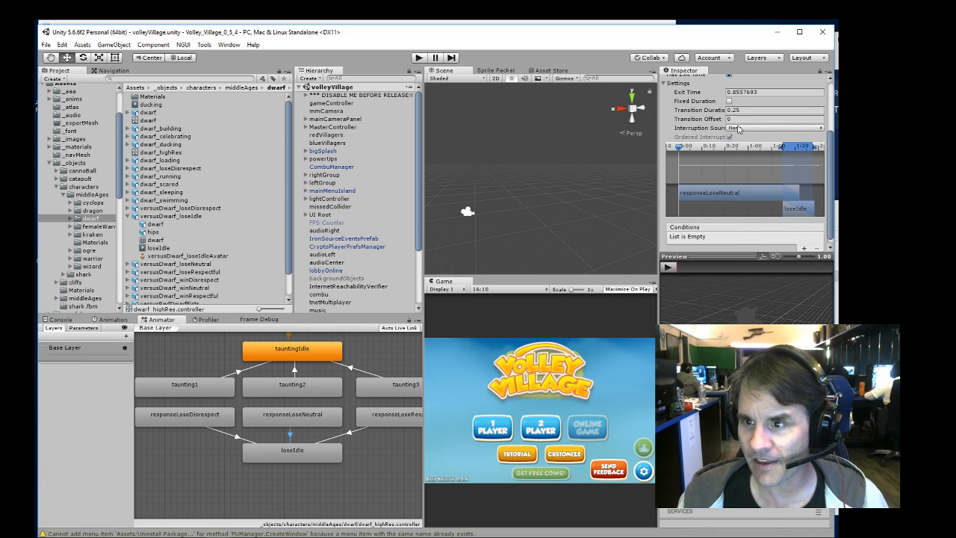
middle_click_drag(735, 195, 744, 192)
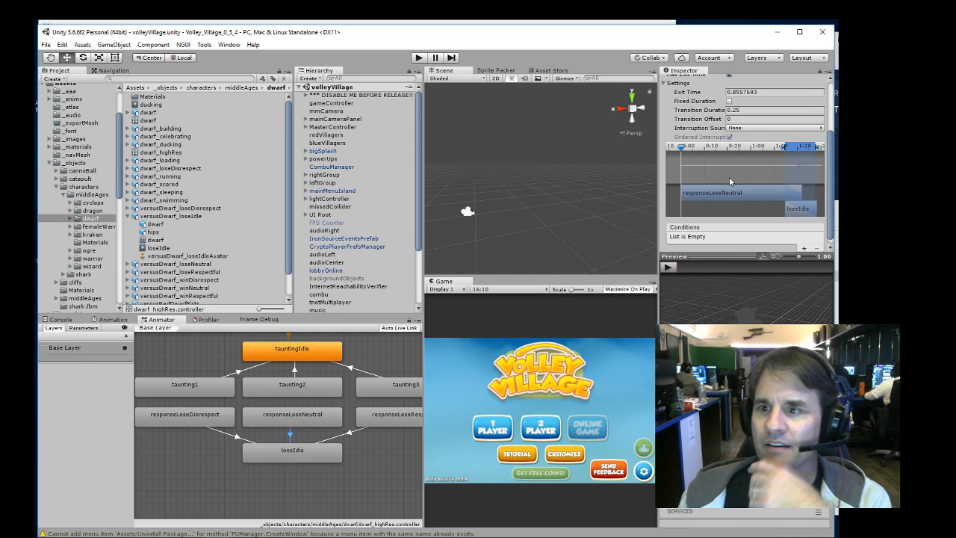
scroll(731, 168, "up", 3)
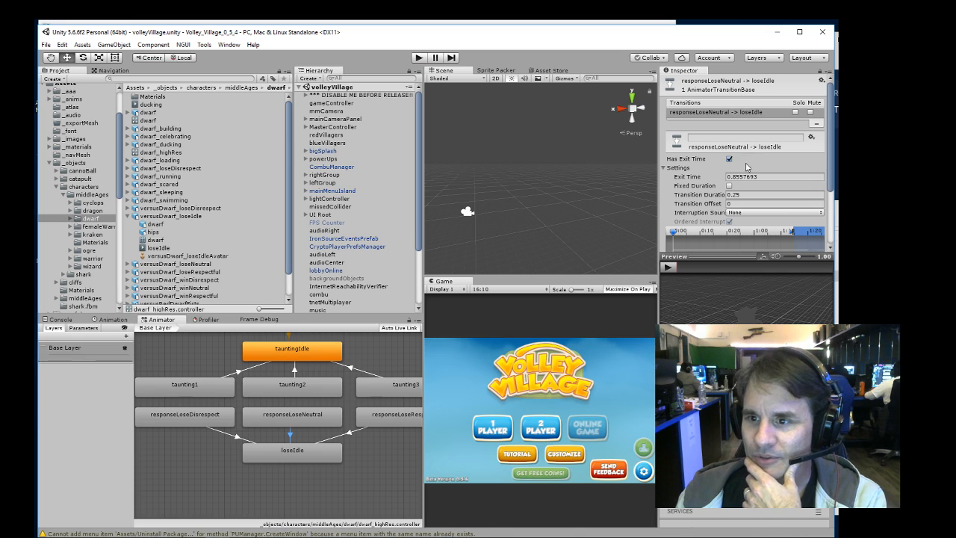
scroll(746, 173, "down", 3)
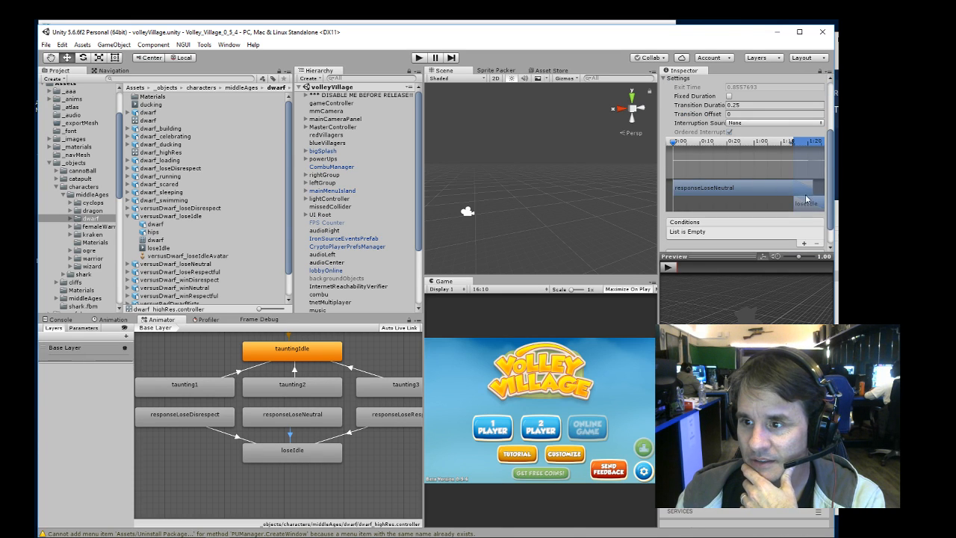
scroll(717, 161, "up", 3)
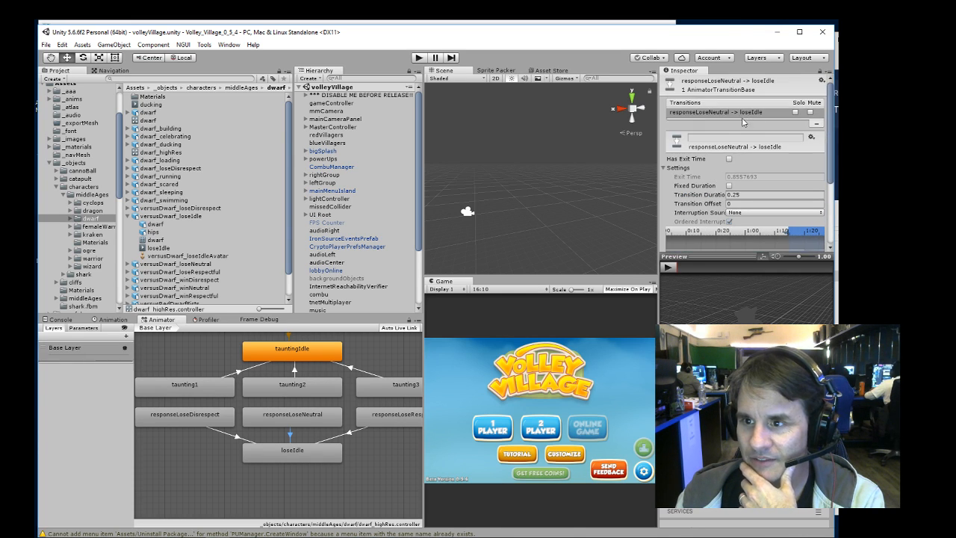
left_click(729, 159)
scroll(782, 189, "down", 2)
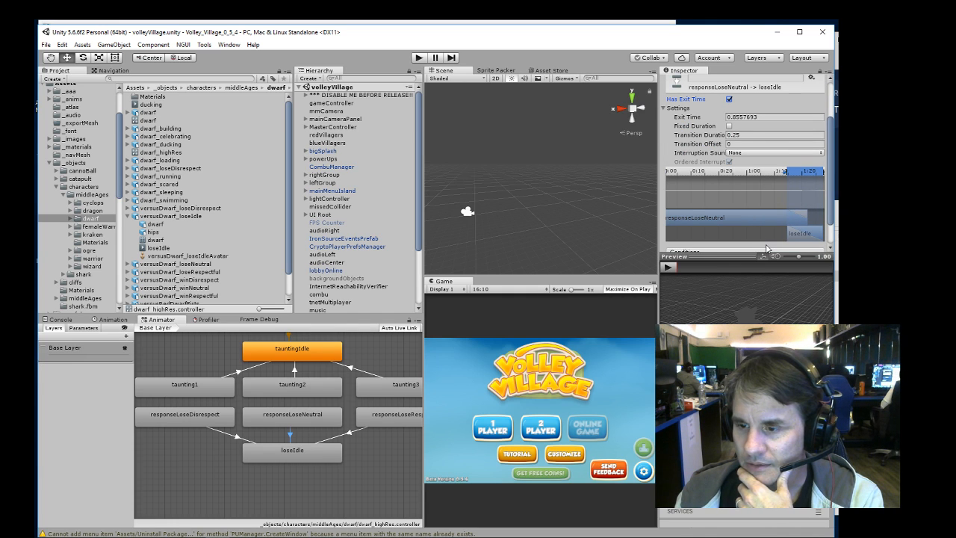
- Preview the responseLoseNeutral to loseIdle blend and inspect the timing of the responseLoseDisrespect and responseLoseRespectful transitions
left_click(669, 267)
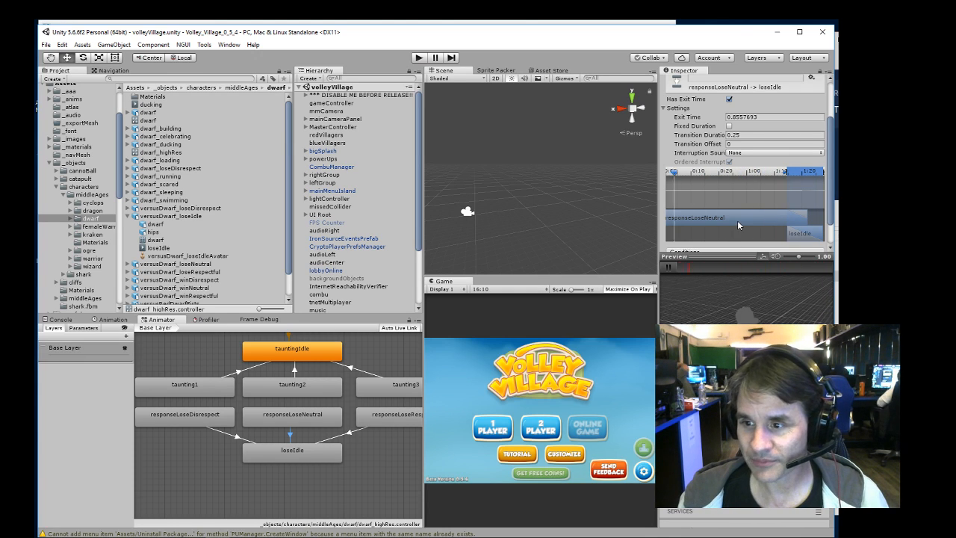
left_click(668, 267)
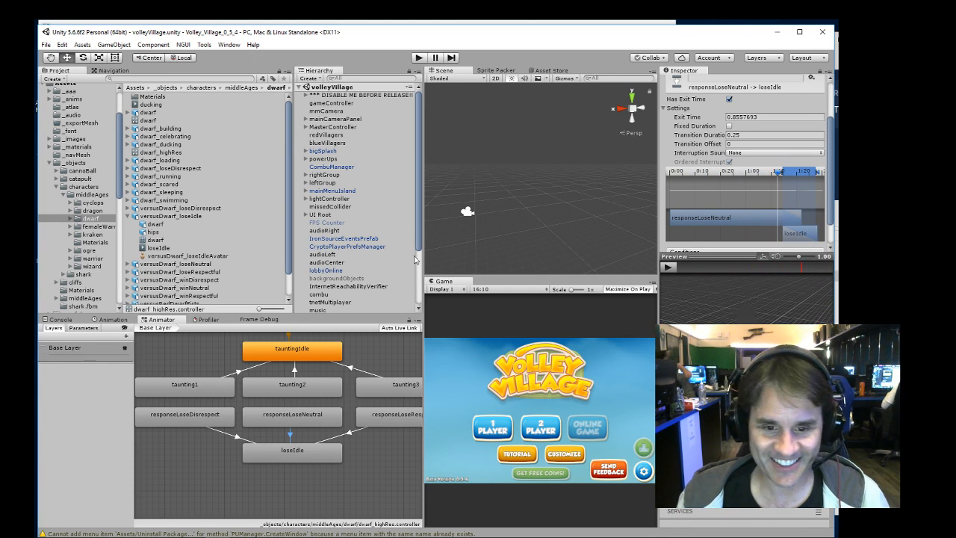
left_click(236, 436)
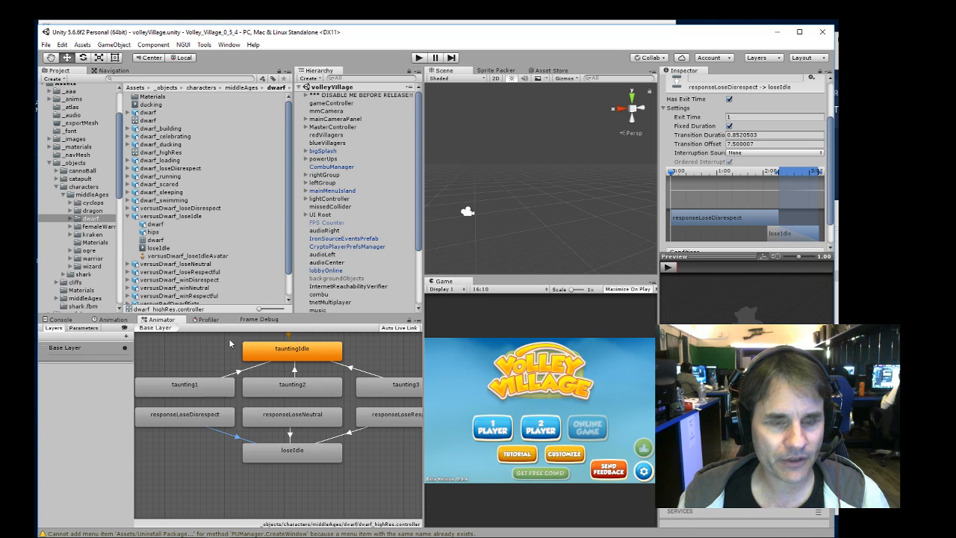
left_click(345, 435)
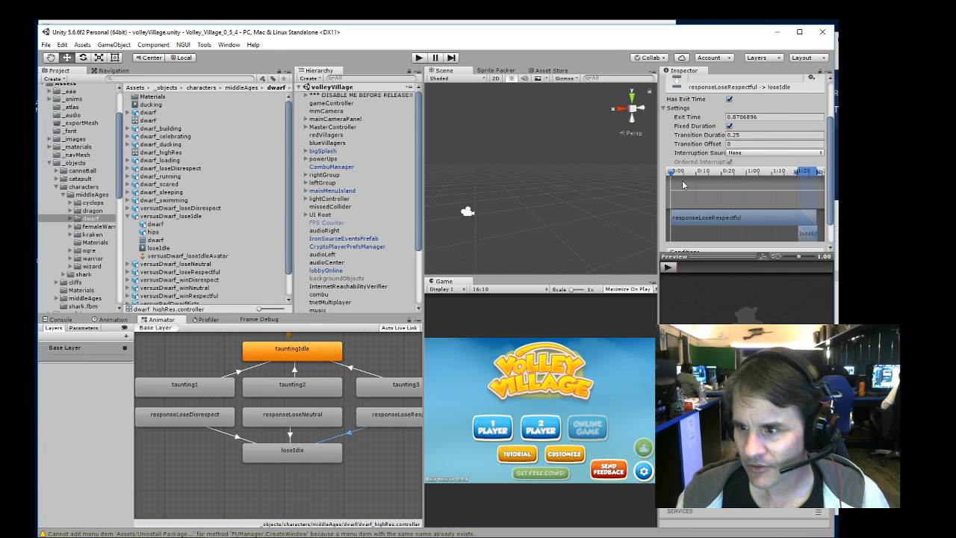
scroll(721, 195, "down", 4)
scroll(748, 153, "down", 2)
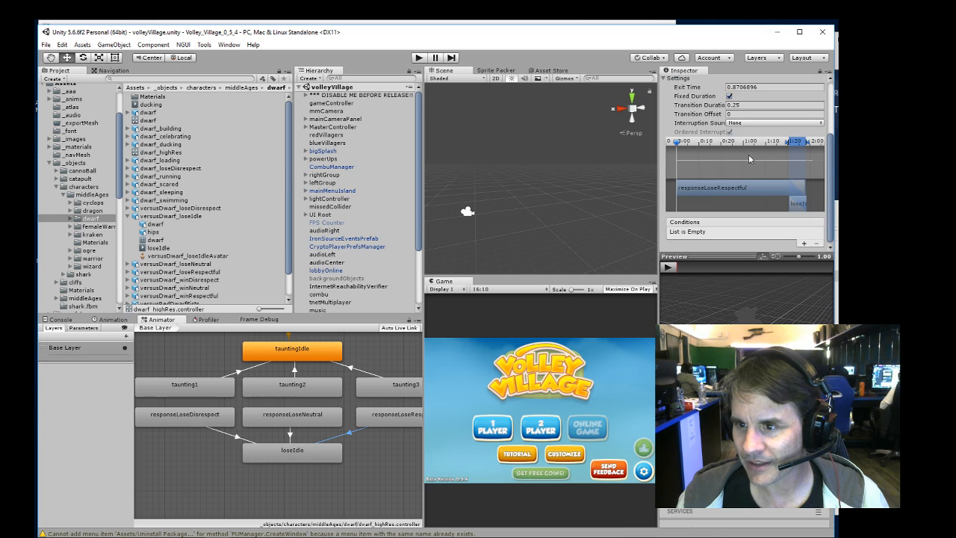
scroll(754, 218, "down", 1)
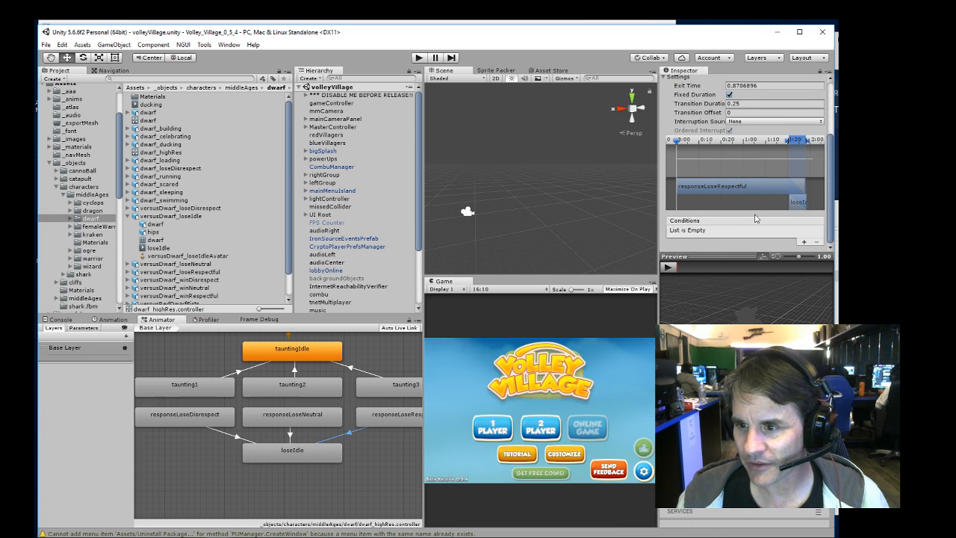
scroll(755, 218, "up", 2)
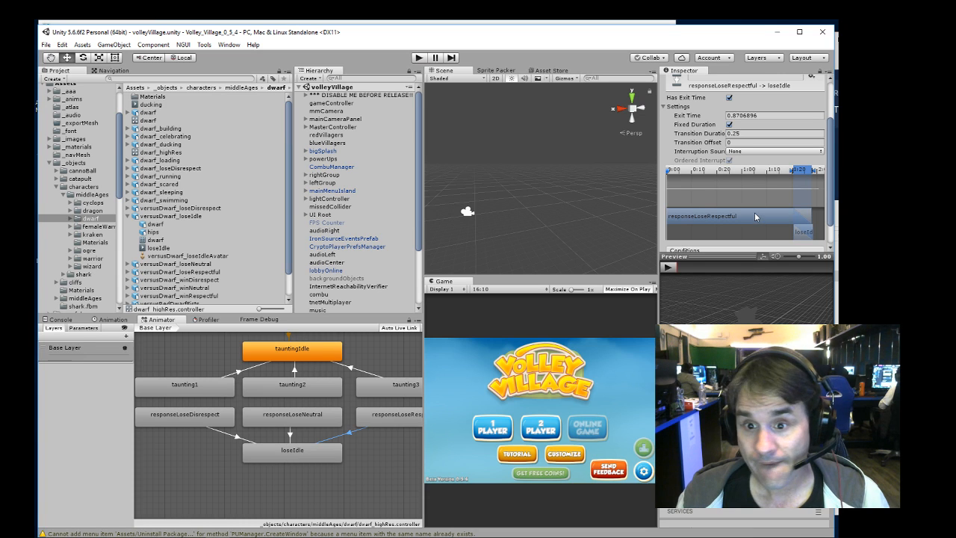
- Rename the animation clip of versusDwarf_winDisrespect to responseWinDisrespect, apply the import settings, and expand the asset
middle_click_drag(409, 432, 403, 381)
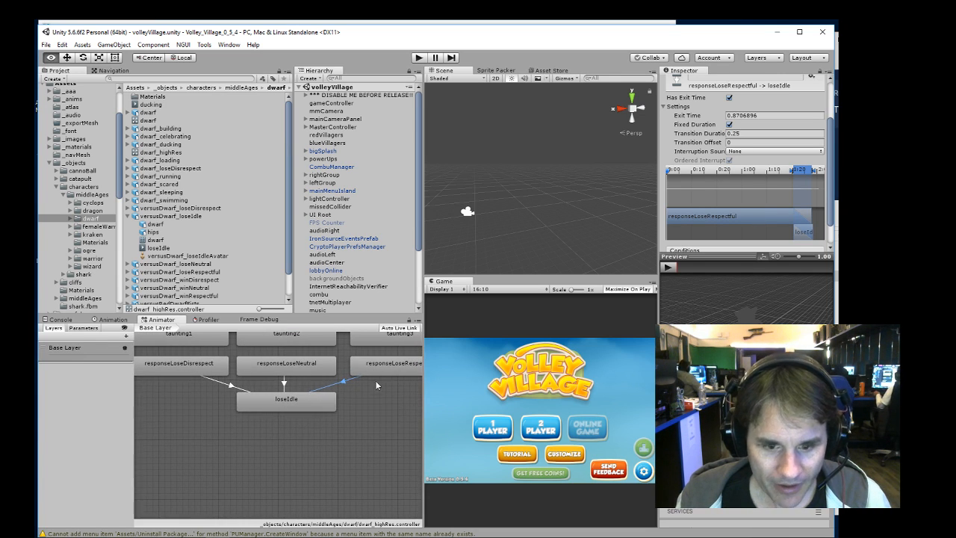
left_click(127, 216)
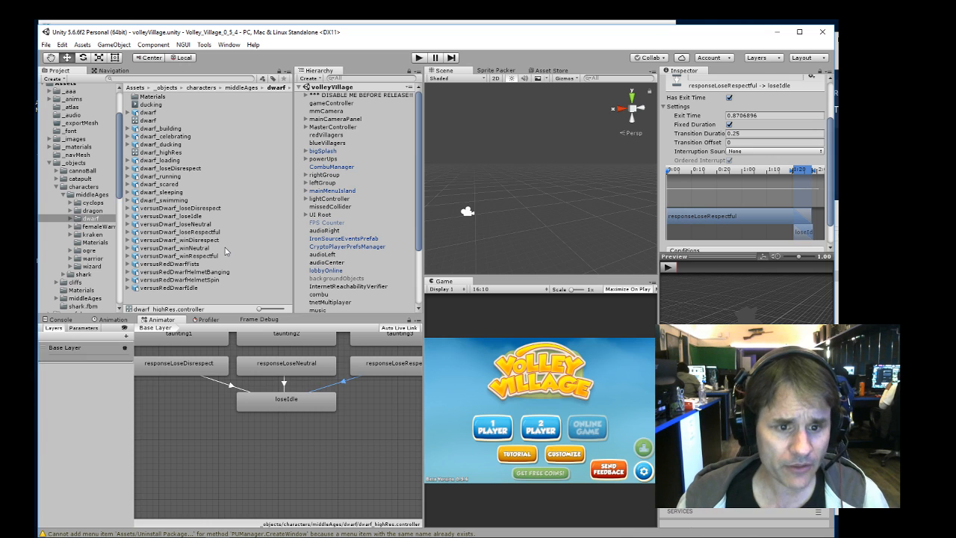
left_click(163, 240)
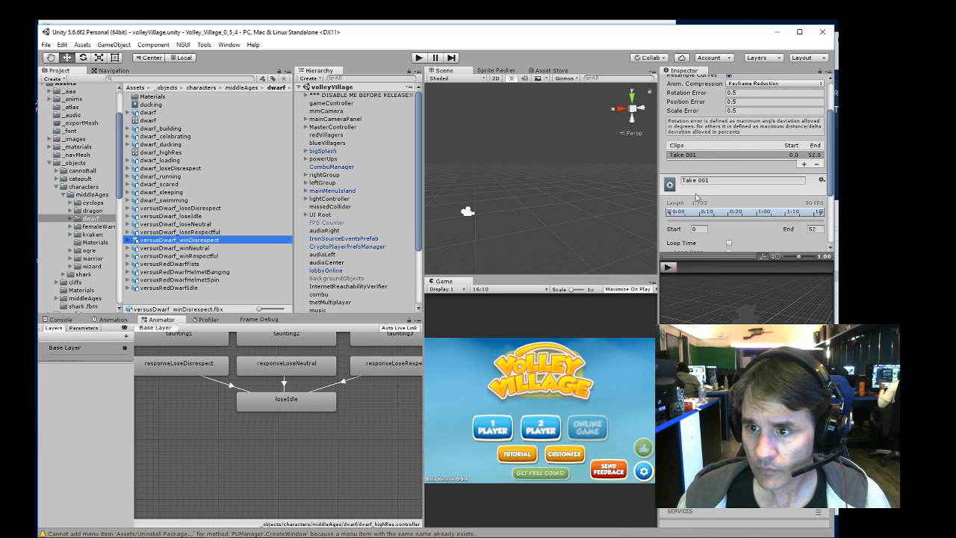
left_click(715, 180)
type("responseWin")
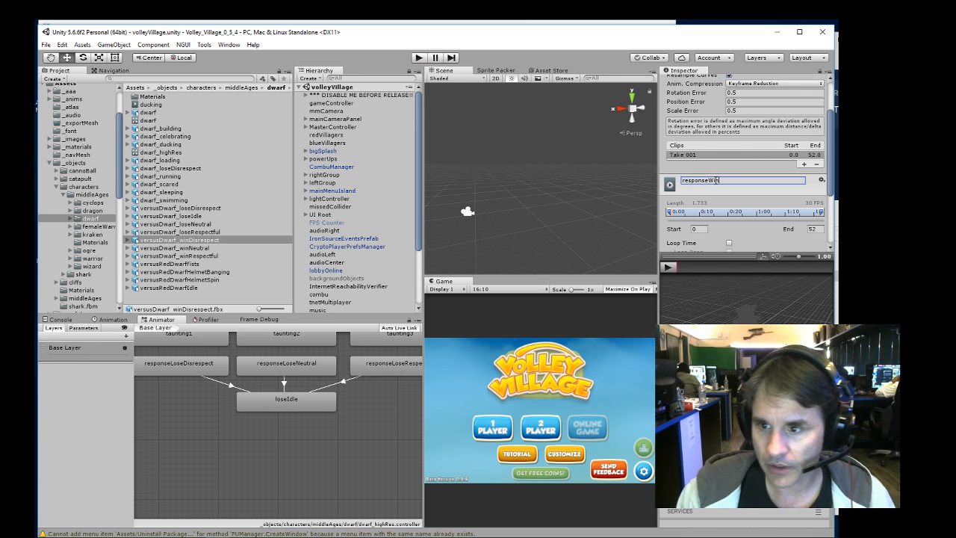
double_click(715, 179)
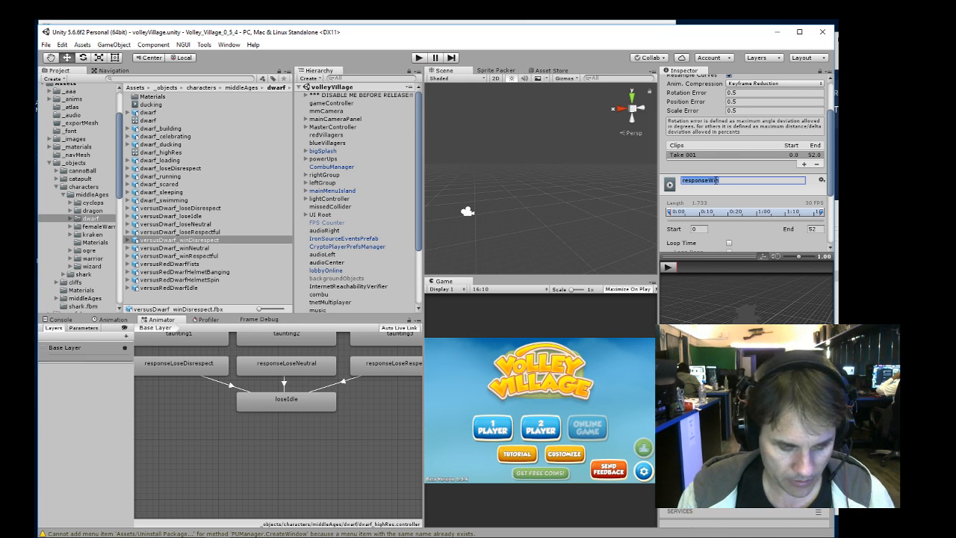
left_click(715, 180)
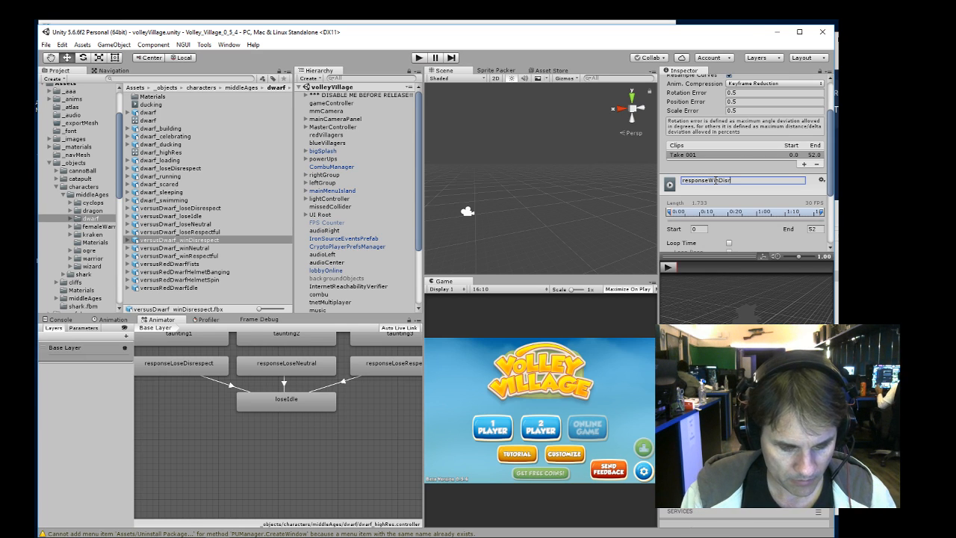
type("Disrespect")
key("Return")
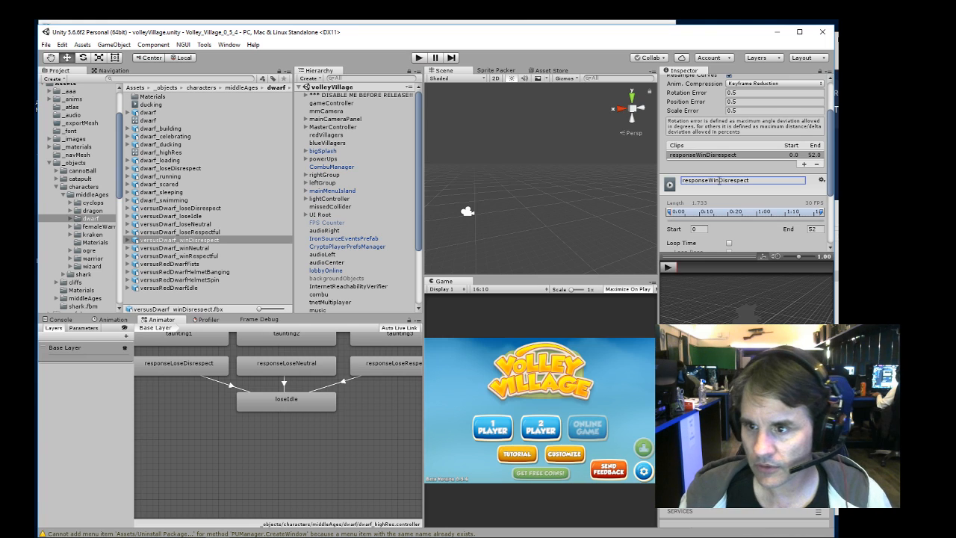
scroll(801, 224, "down", 3)
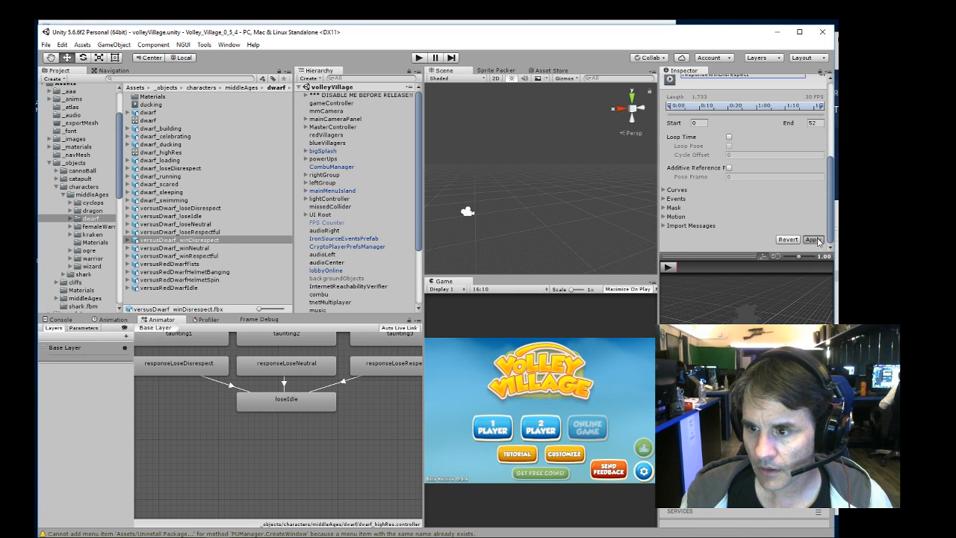
left_click(130, 240)
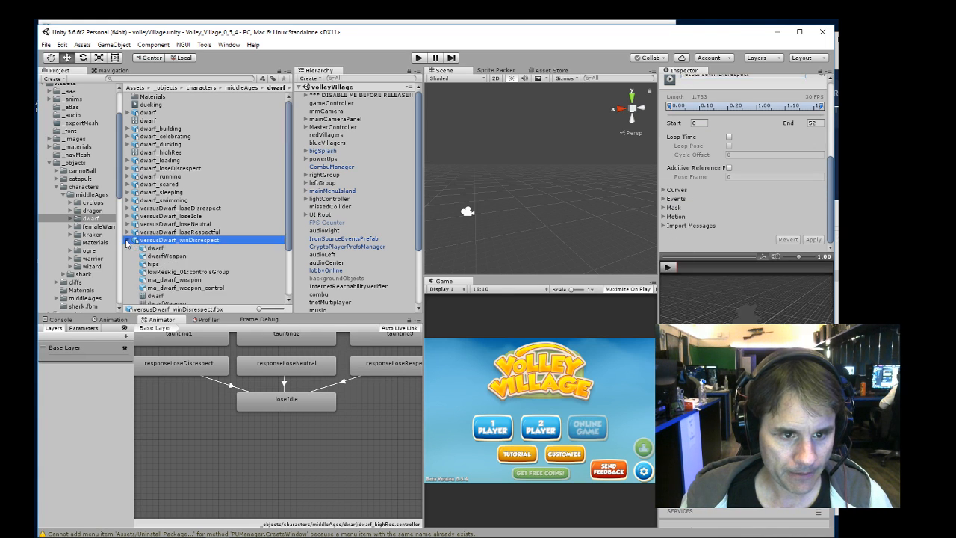
- Add the responseWinDisrespect clip as a state in the dwarf_highRes controller, below the response lose states, and collapse its source asset
scroll(198, 250, "down", 3)
left_click(185, 246)
left_click_drag(185, 247, 161, 455)
left_click_drag(216, 466, 196, 446)
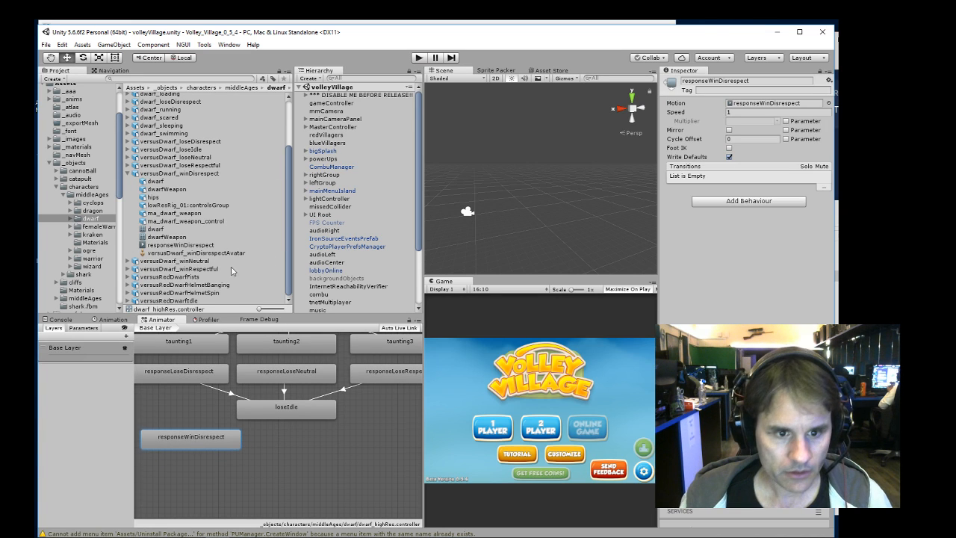
left_click(129, 176)
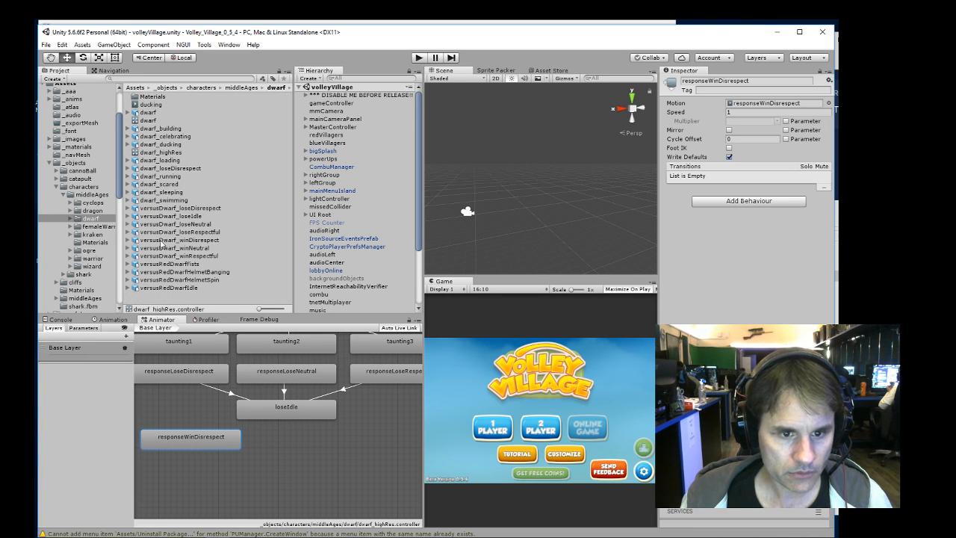
- Expand the versusDwarf_winNeutral asset and bring up its animation clip import settings
left_click(129, 248)
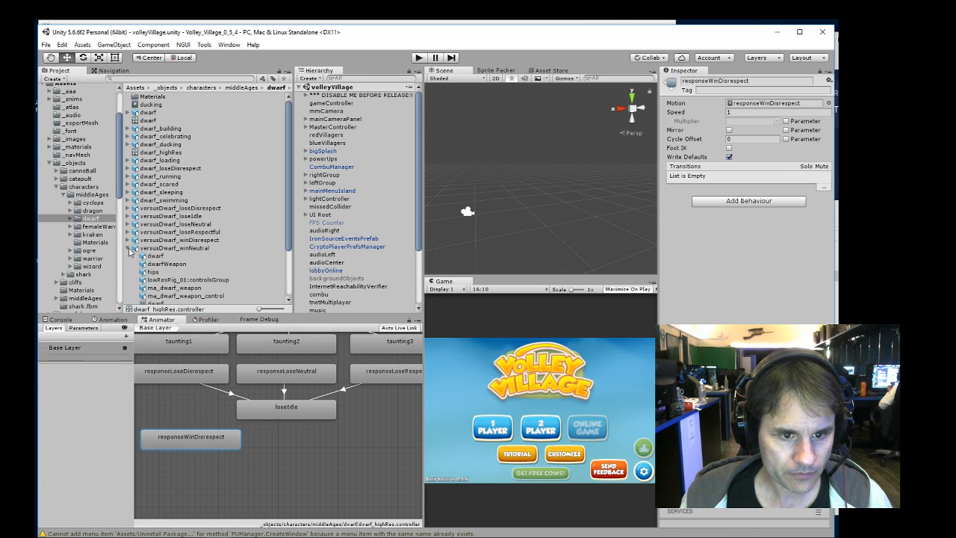
left_click(179, 248)
scroll(717, 209, "down", 3)
left_click(721, 184)
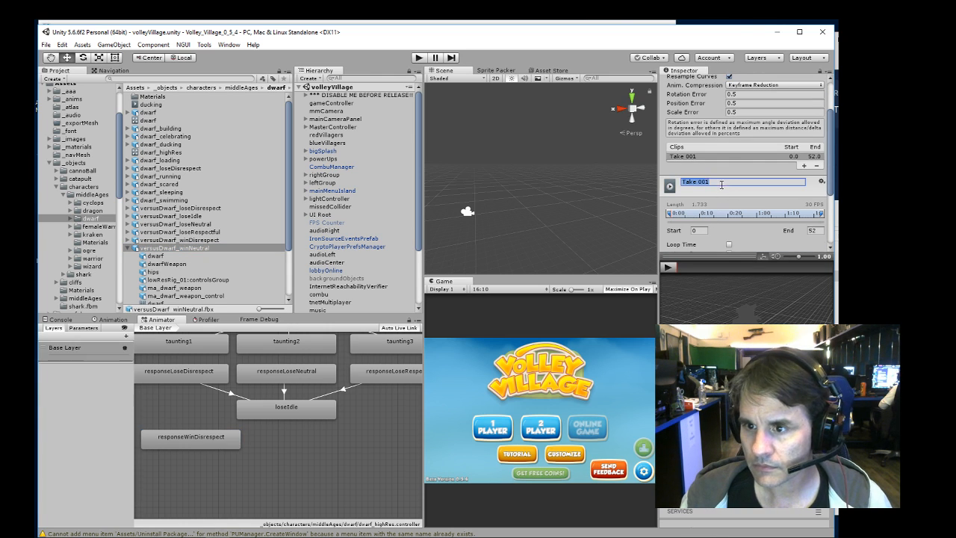
type("responseWinNeutral")
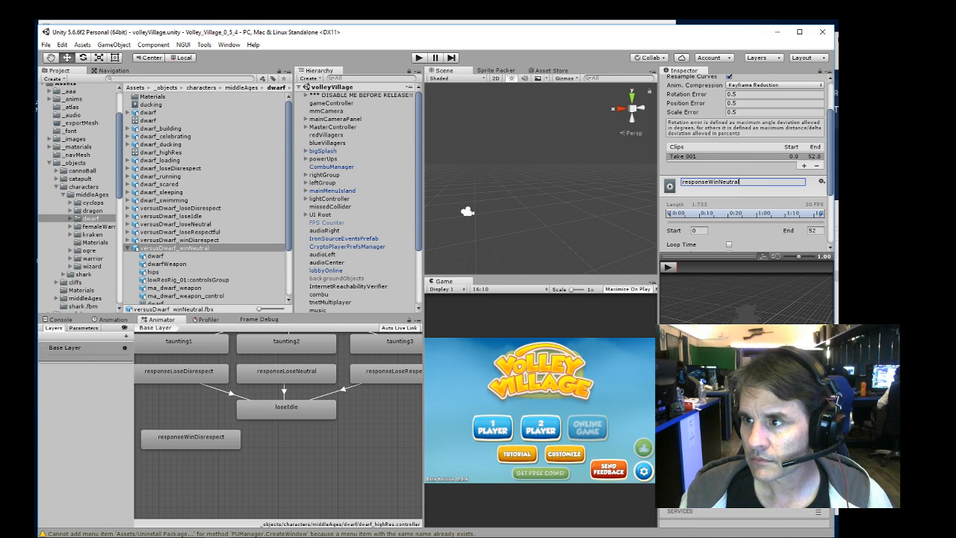
left_click(836, 97)
left_click(733, 34)
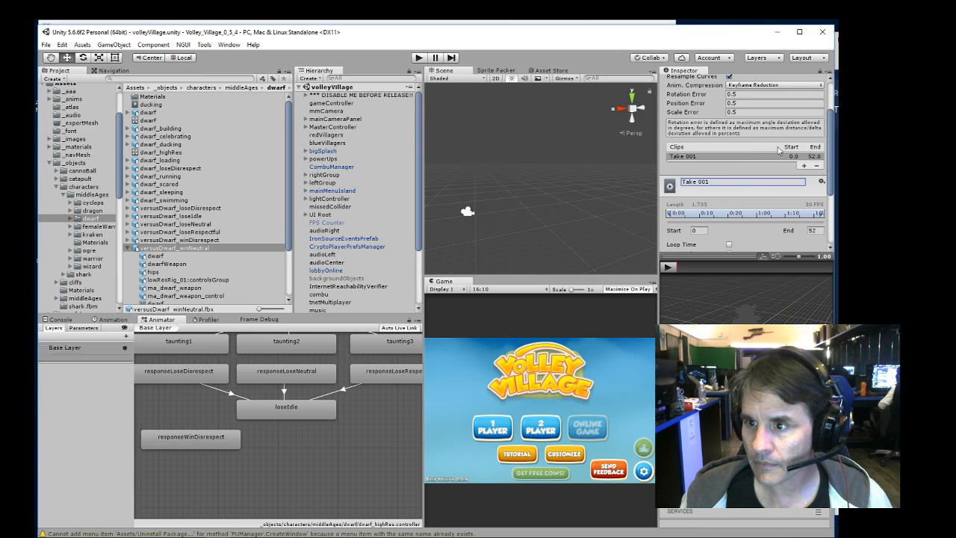
- Rename the Take 001 clip of versusDwarf_winNeutral to responseWinNeutral and apply the import settings
left_click(723, 181)
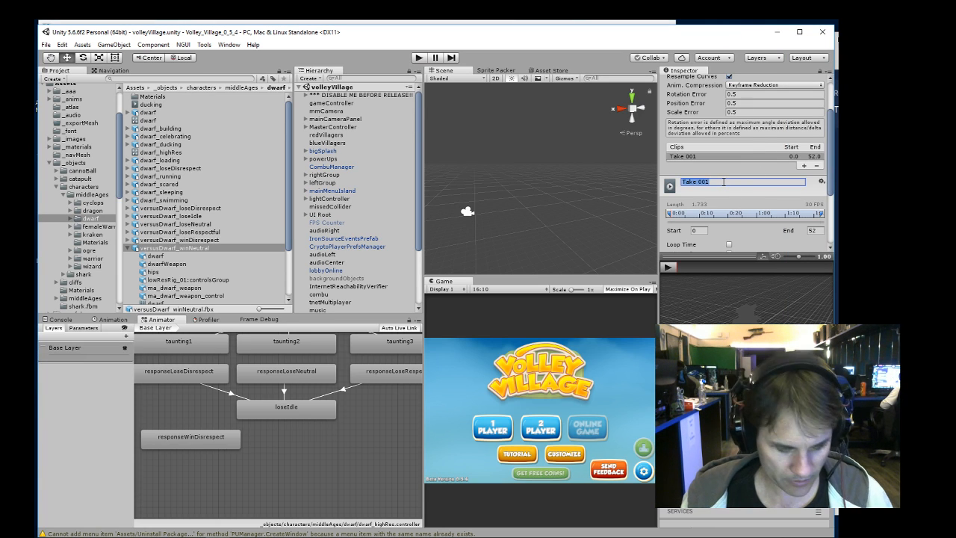
type("responseWinNeutral")
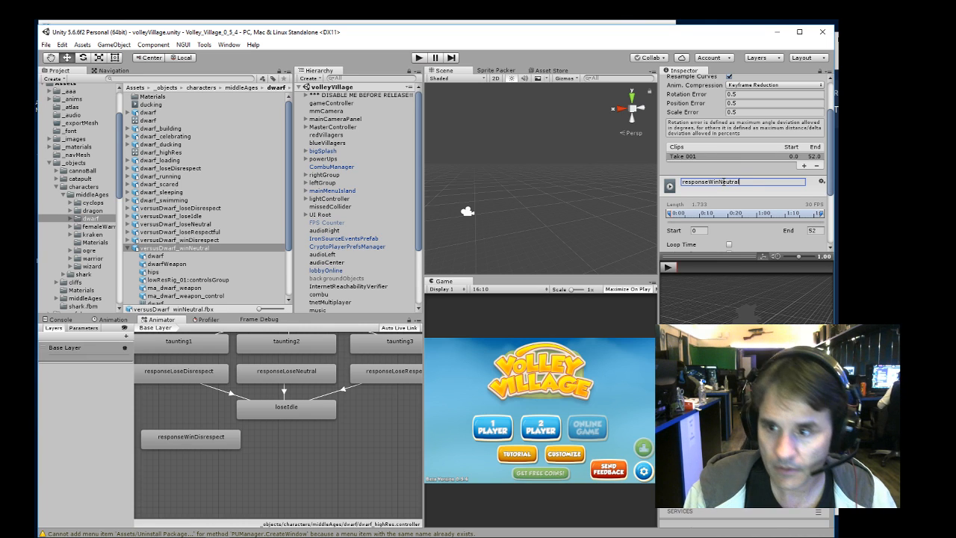
key("Return")
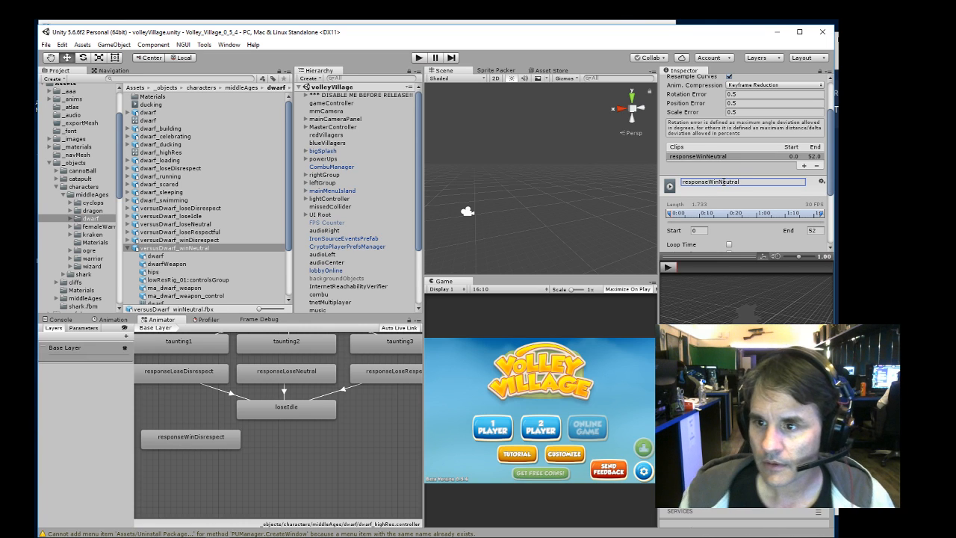
scroll(735, 181, "down", 3)
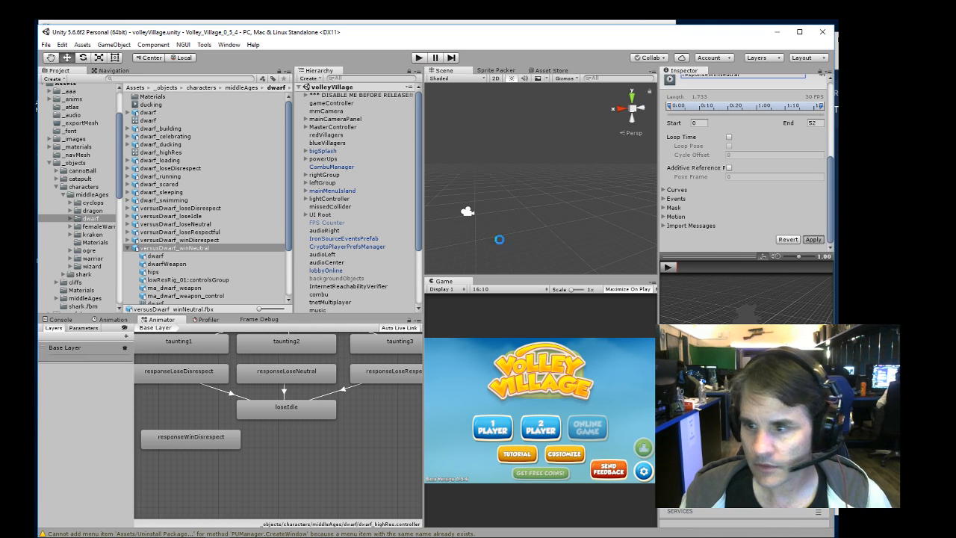
- Add the responseWinNeutral clip as a state directly beneath loseIdle, beside responseWinDisrespect, and collapse the versusDwarf_winNeutral asset
scroll(221, 255, "down", 3)
left_click_drag(211, 254, 200, 451)
left_click_drag(295, 449, 286, 452)
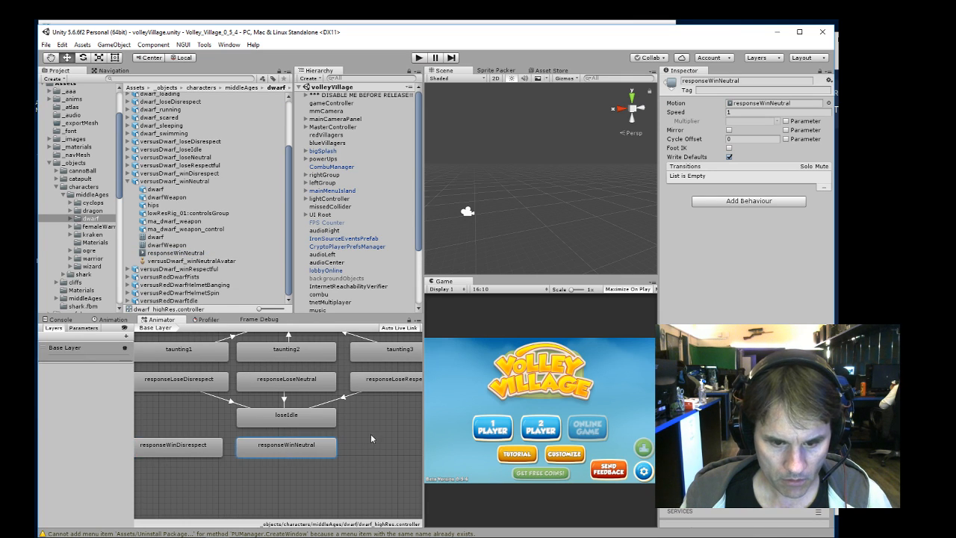
scroll(372, 443, "down", 2)
middle_click_drag(372, 439, 349, 459)
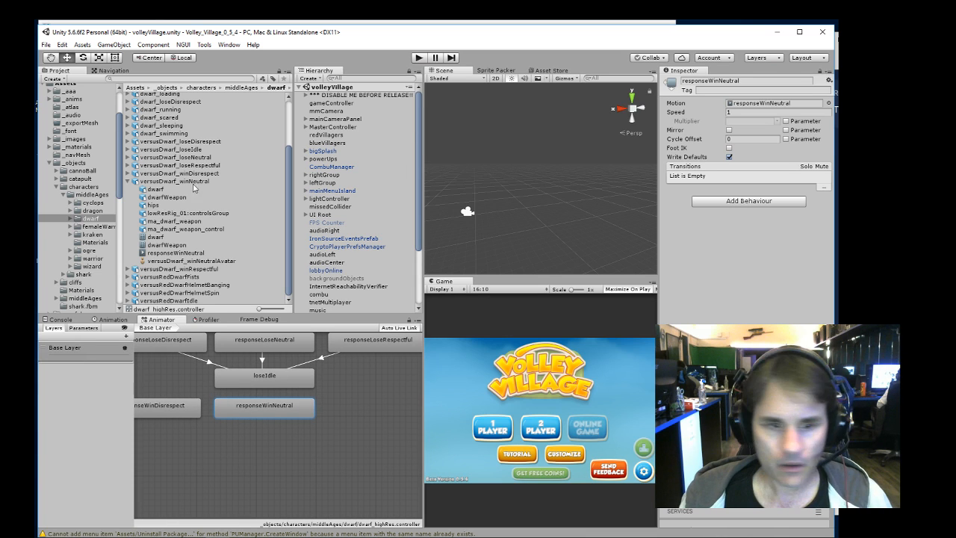
left_click(129, 181)
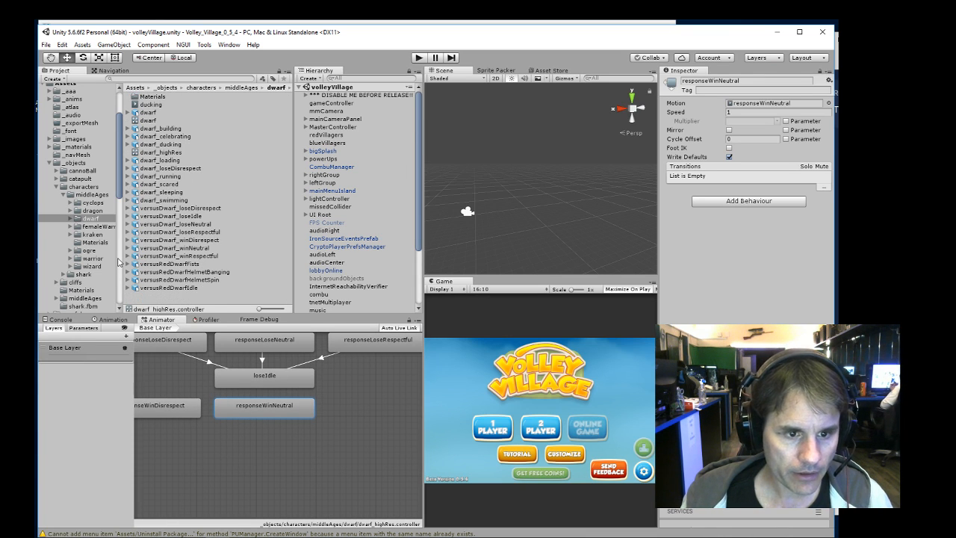
- Rename the Take 001 clip of versusDwarf_winRespectful to responseWinRespectful and apply the import settings
left_click_drag(123, 259, 125, 260)
left_click(129, 257)
scroll(227, 213, "down", 1)
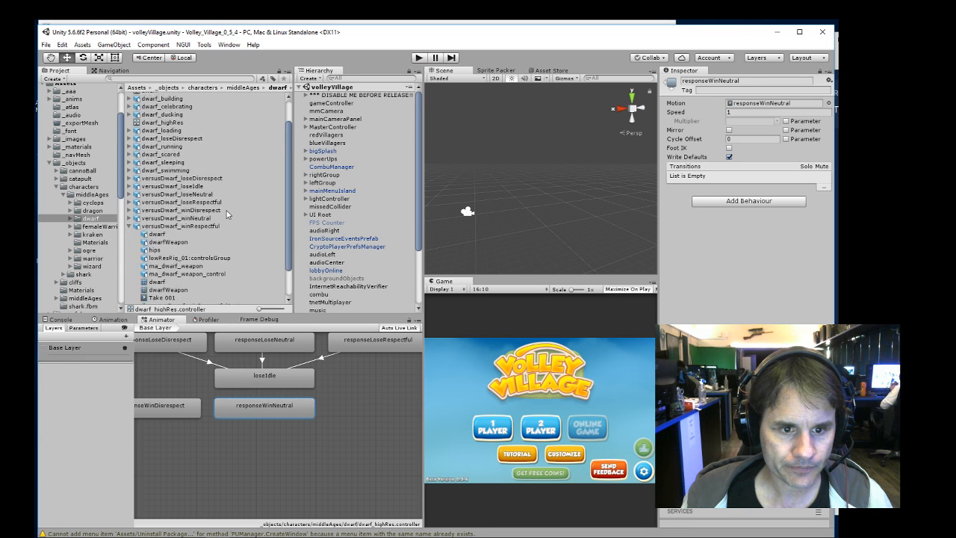
scroll(227, 215, "down", 1)
left_click(184, 196)
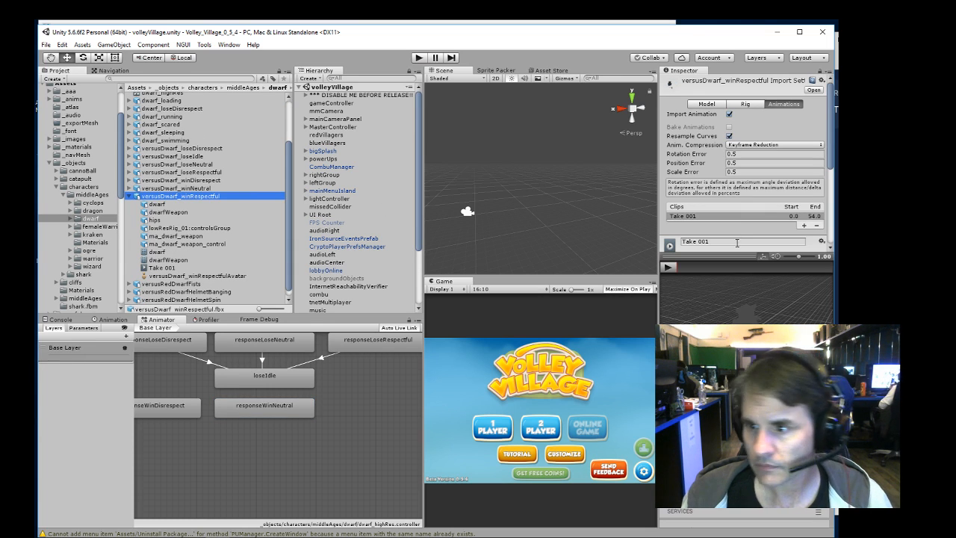
left_click(733, 241)
type("responseWinRespec")
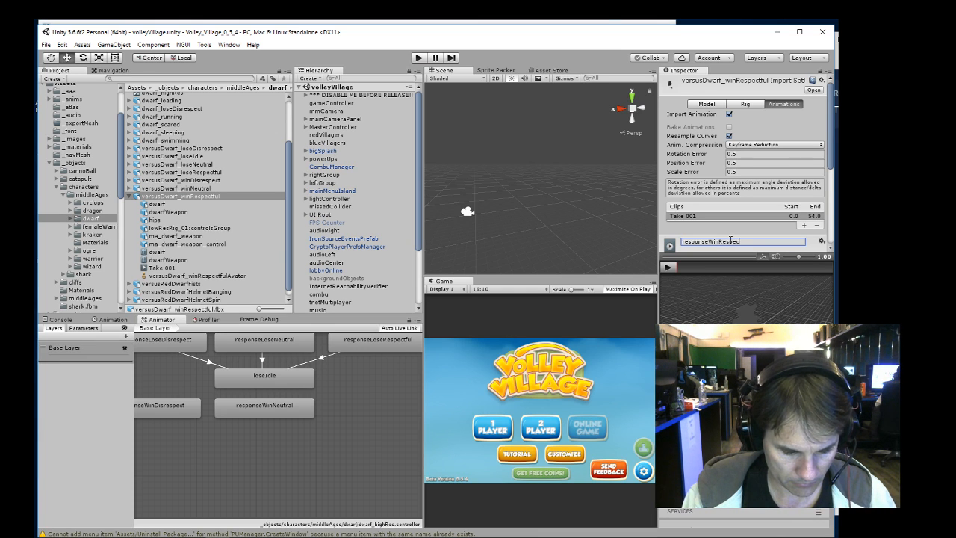
type("tful")
key("Return")
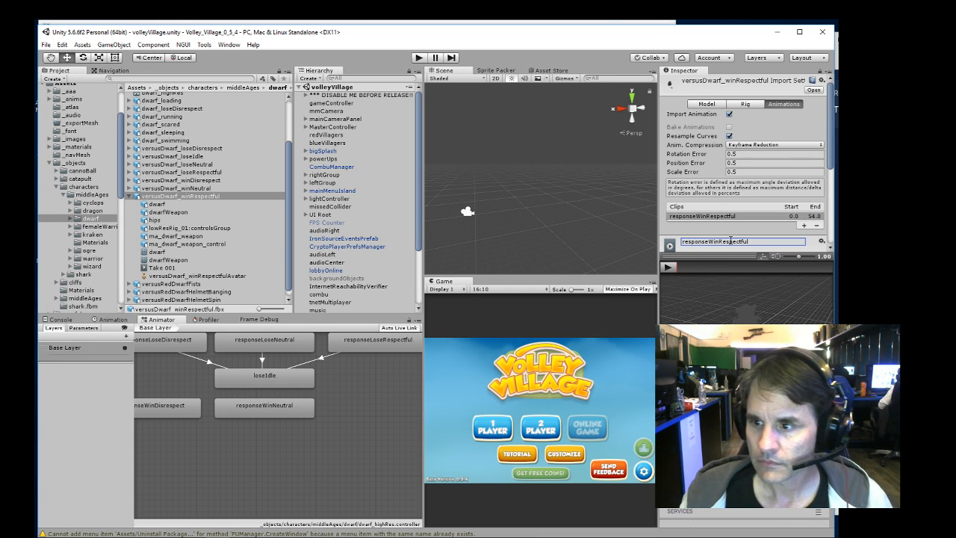
scroll(768, 206, "down", 4)
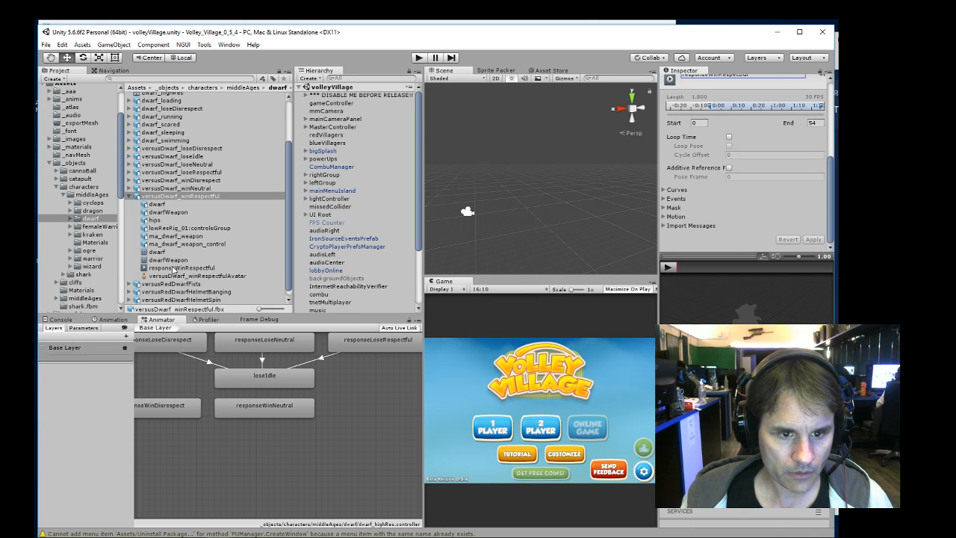
- Add the responseWinRespectful clip as a state beside responseWinNeutral and collapse the versusDwarf_winRespectful asset
left_click_drag(184, 268, 354, 416)
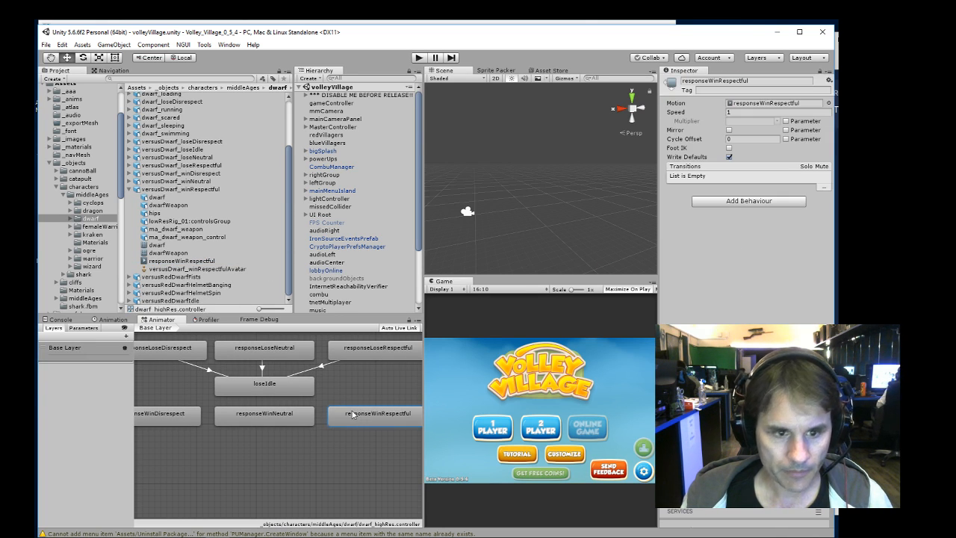
left_click(130, 190)
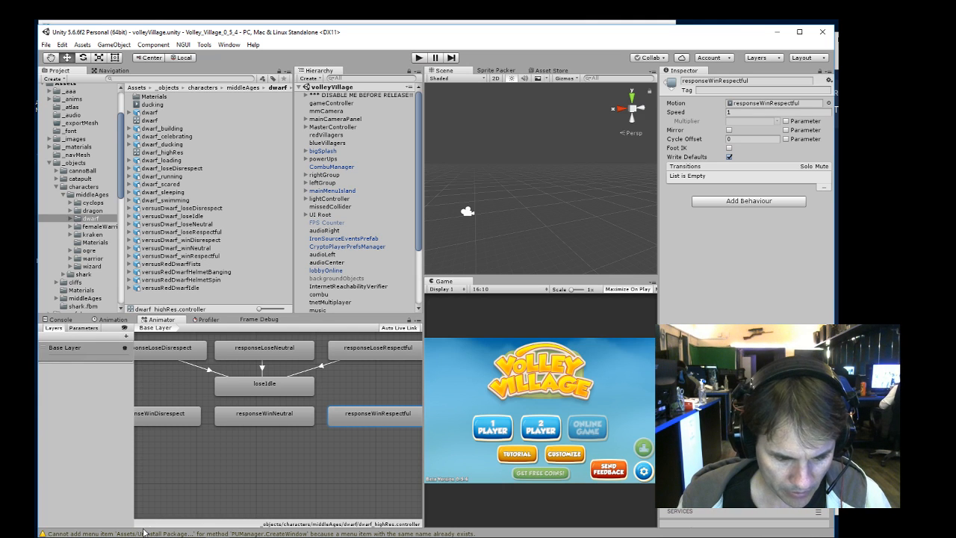
- Switch to Maya LT and open dwarfHighRes_winIdle_01.mlt from the dwarf response folder, discarding the changes to the loseIdle scene
mouse_move(299, 532)
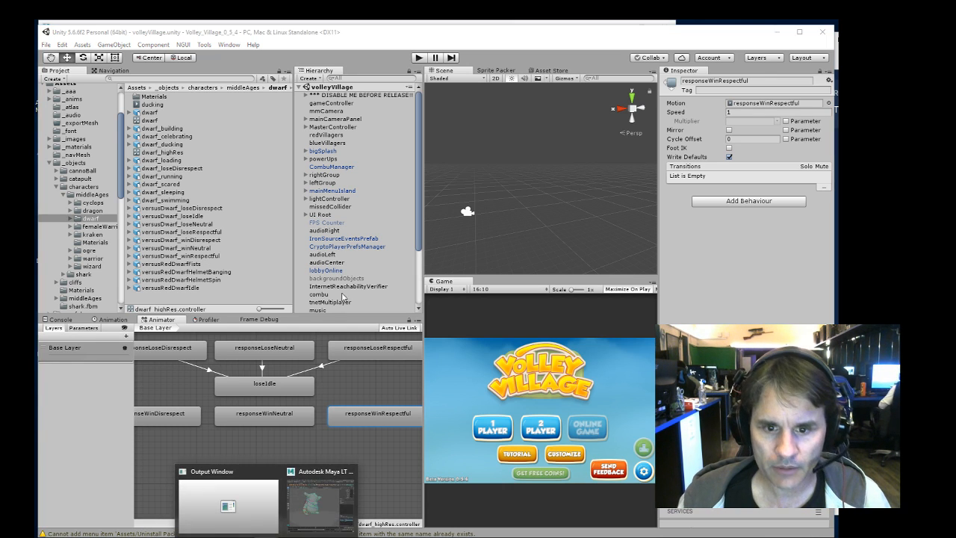
left_click(306, 499)
key("ctrl+o")
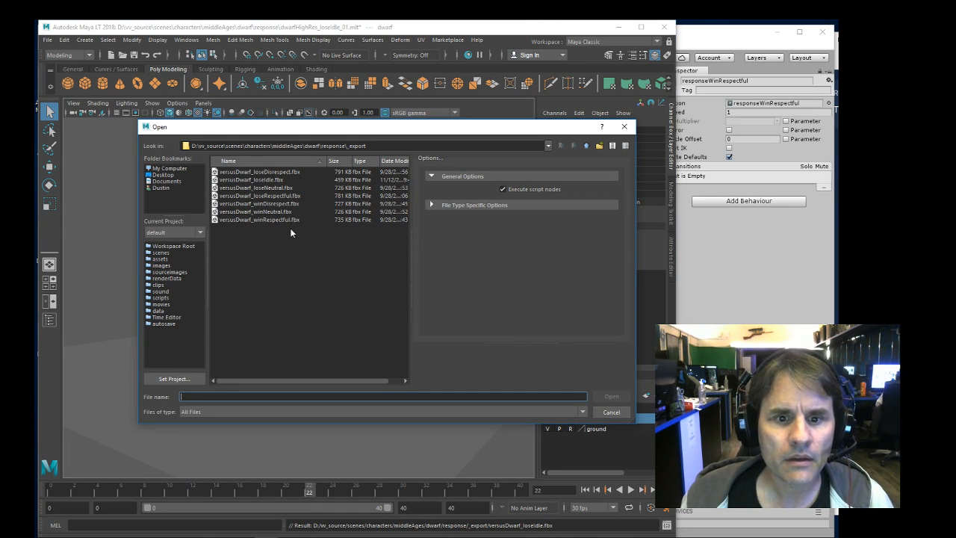
left_click(584, 146)
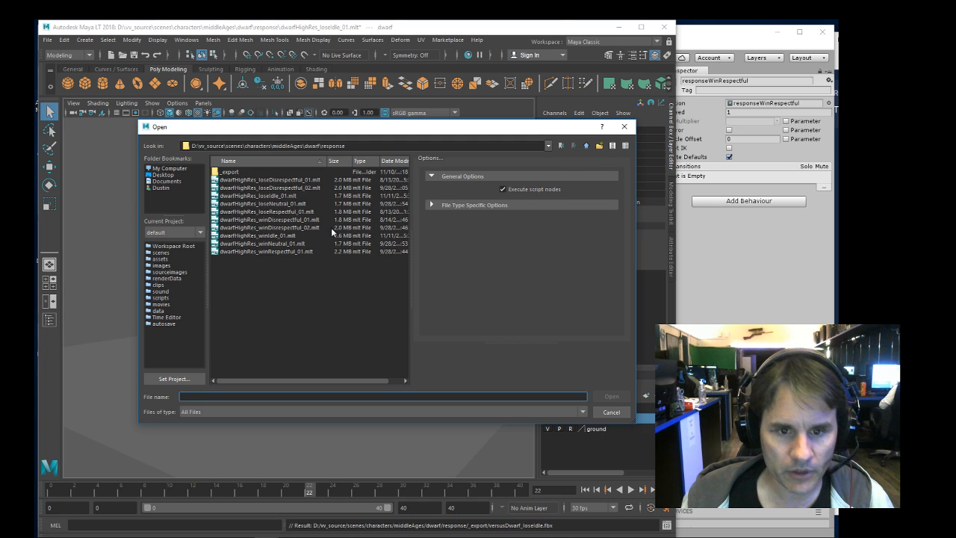
double_click(281, 238)
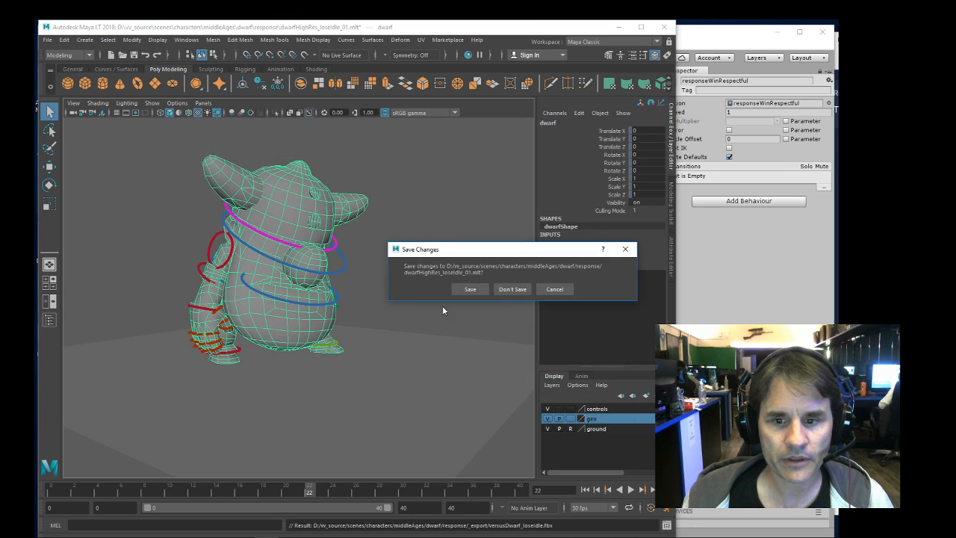
left_click(512, 289)
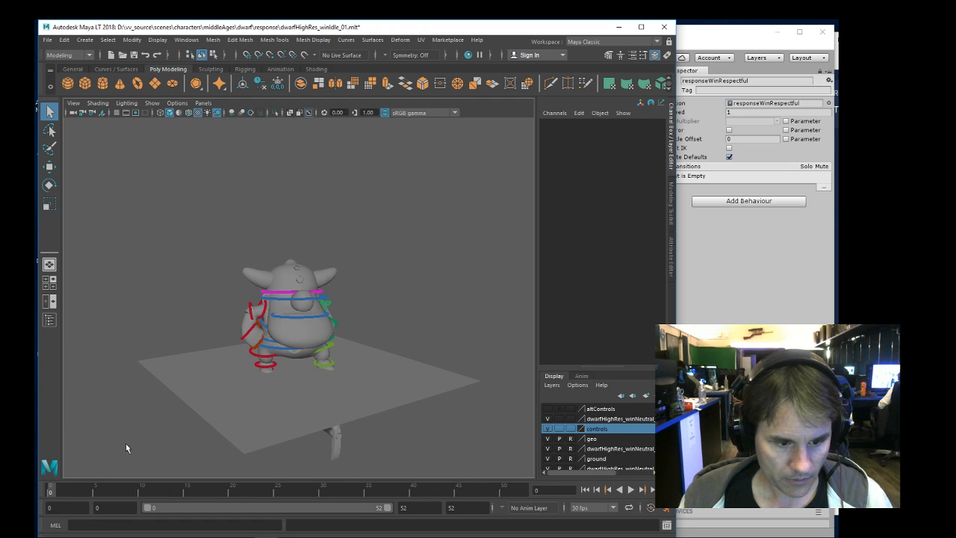
- Play the dwarf's win idle animation and scrub the timeline back to frame 1
left_click(630, 490)
left_click(630, 489)
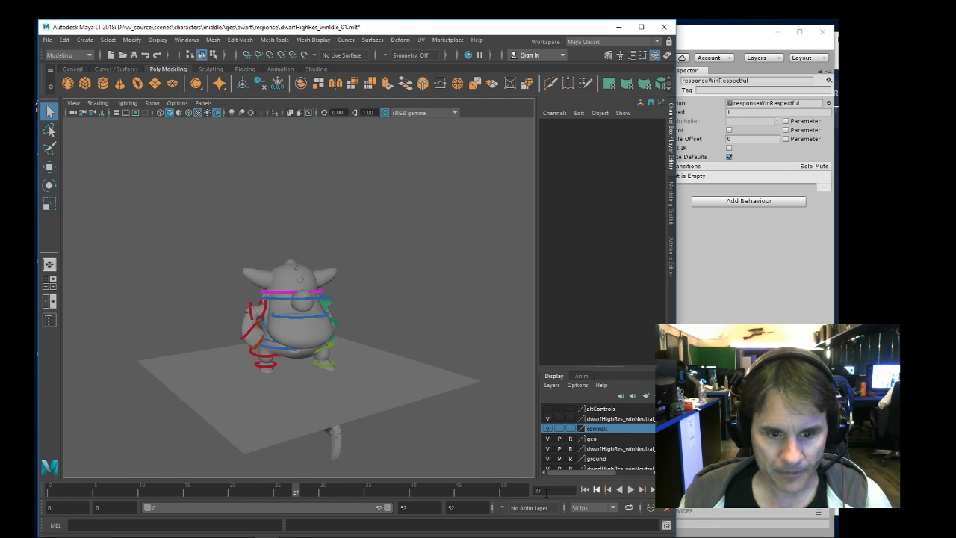
left_click_drag(97, 490, 58, 493)
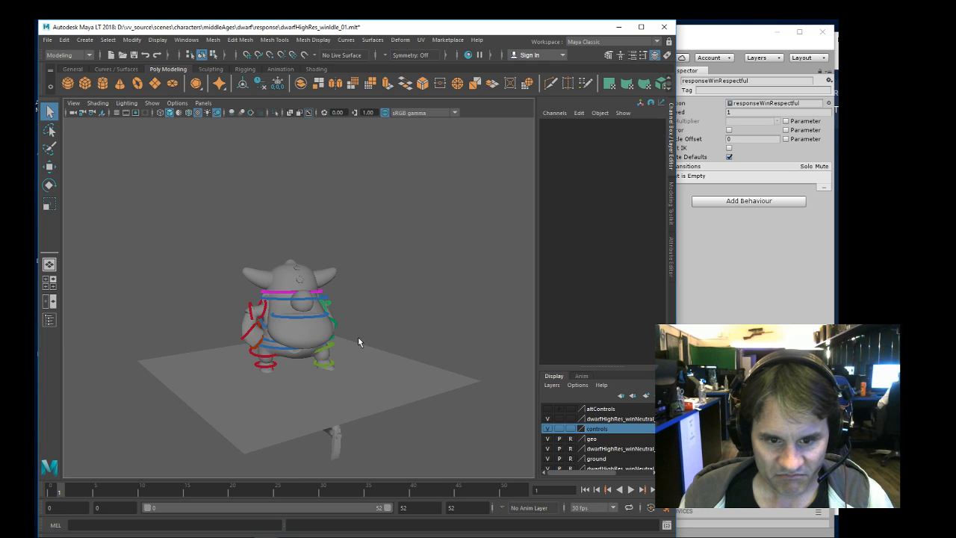
- Turn off the reference lock on the geo layer and select the dwarf mesh
scroll(358, 342, "up", 5)
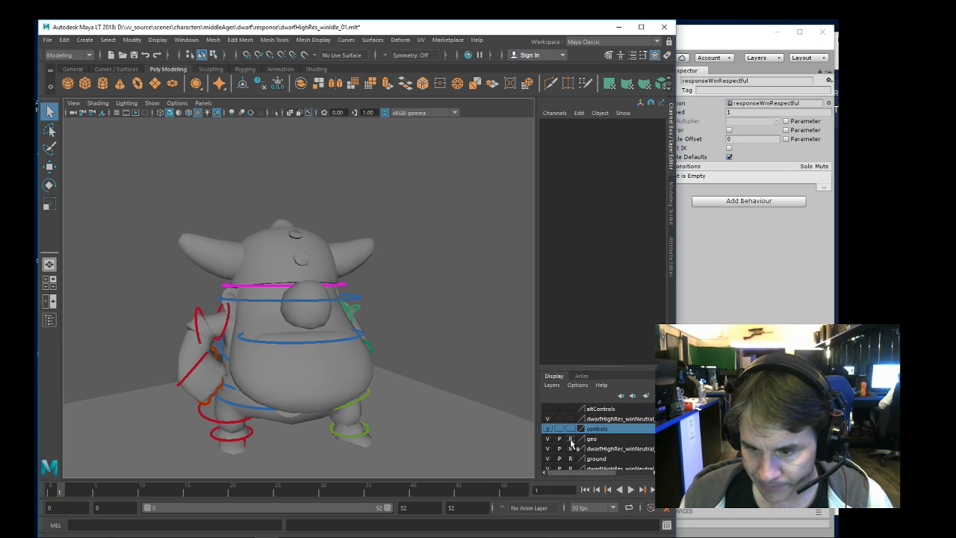
left_click(571, 439)
left_click(300, 359)
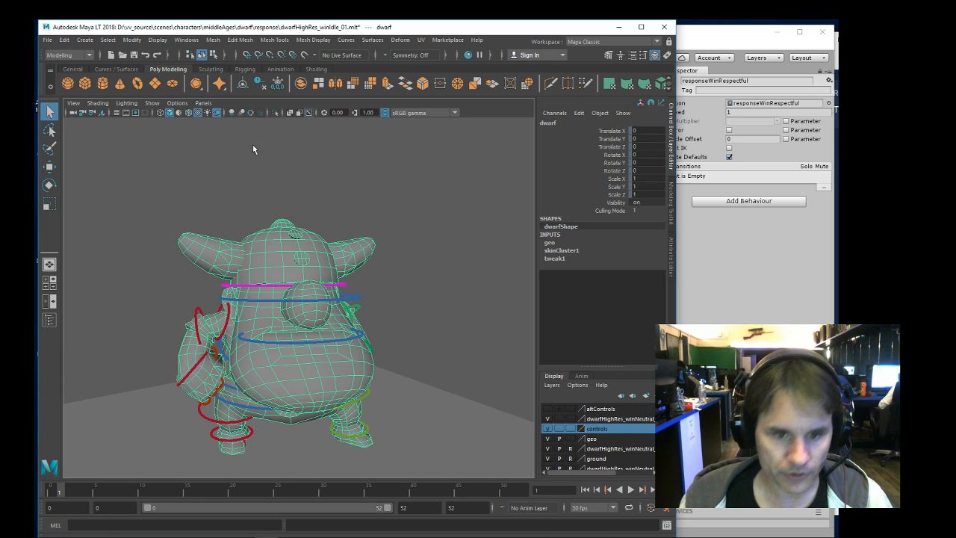
- Export the selected dwarf mesh as an FBX named versusDwarf_winIdle into the response _export folder and dismiss the export report
left_click(46, 40)
left_click(106, 160)
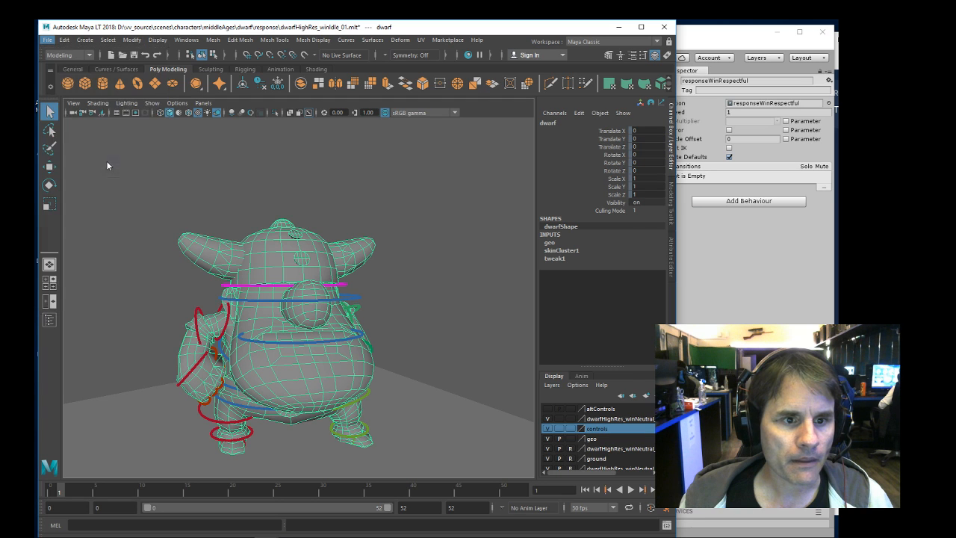
double_click(235, 172)
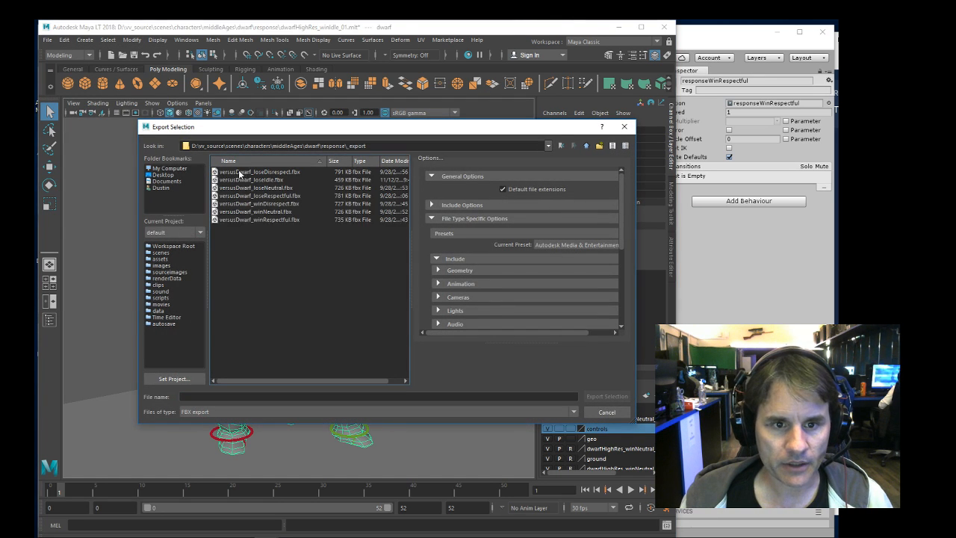
left_click(257, 212)
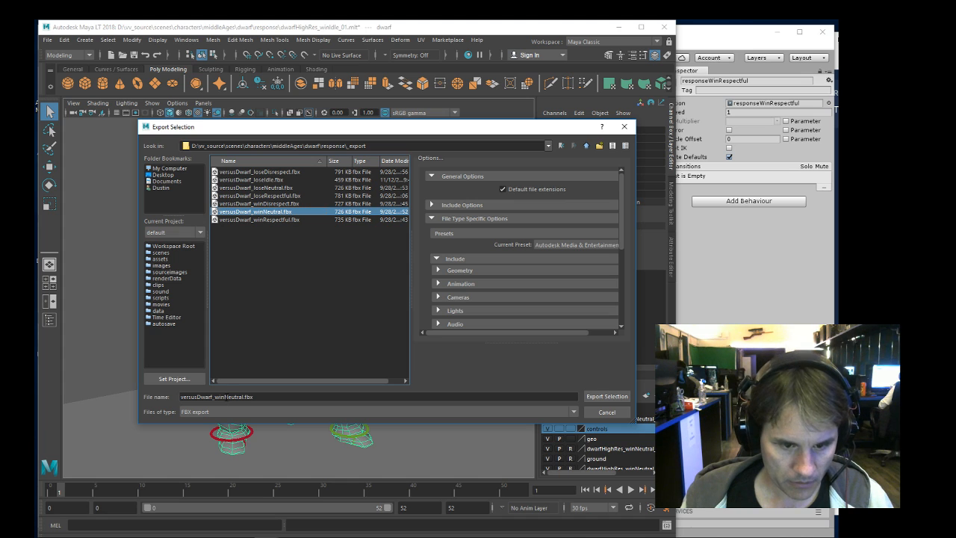
left_click_drag(226, 397, 394, 410)
key("BackSpace")
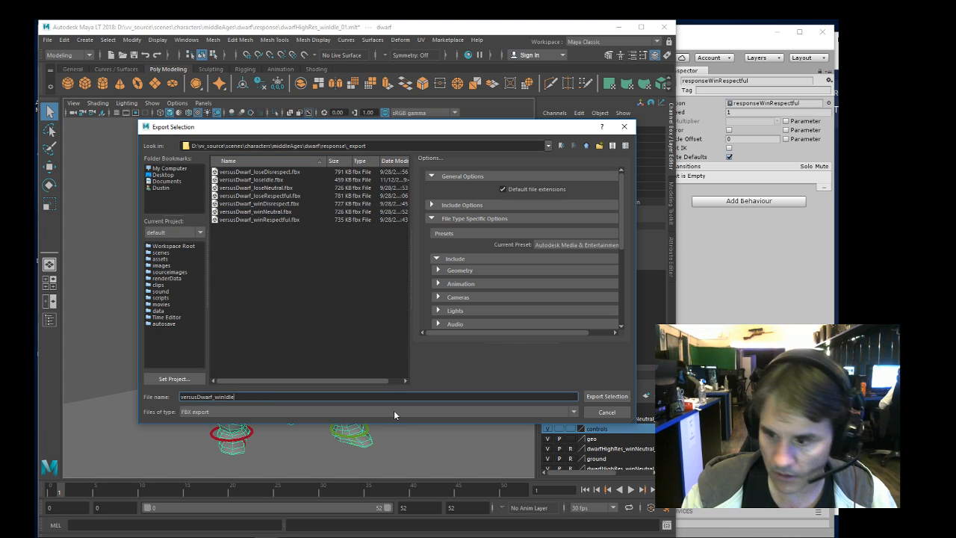
key("Return")
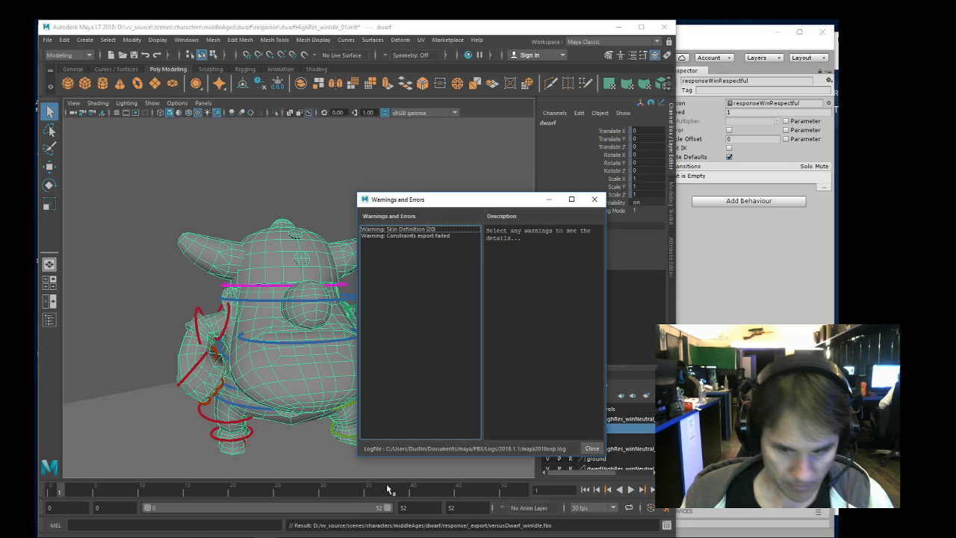
left_click(590, 448)
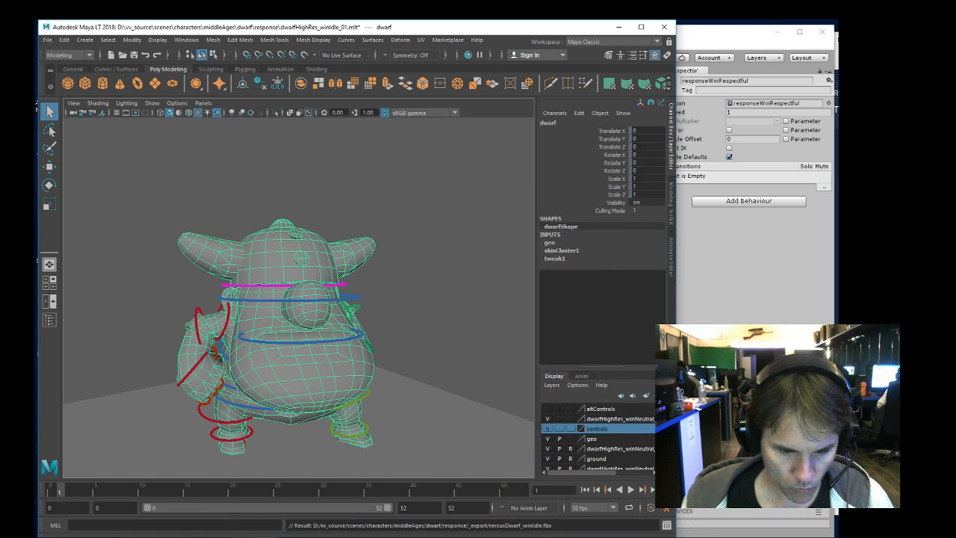
- Switch to Unity and import versusDwarf_winIdle from the _export folder into the dwarf character folder
key("alt+Tab")
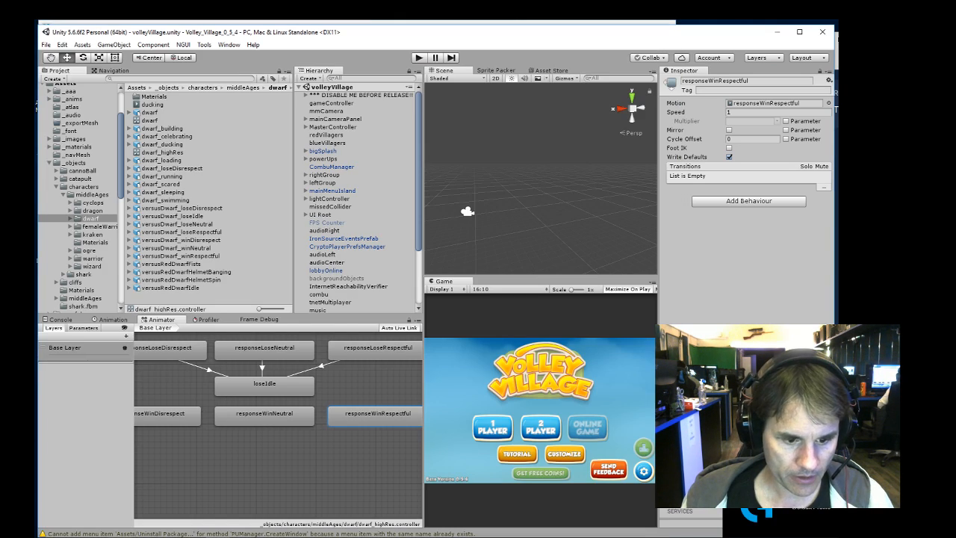
key("alt+Tab")
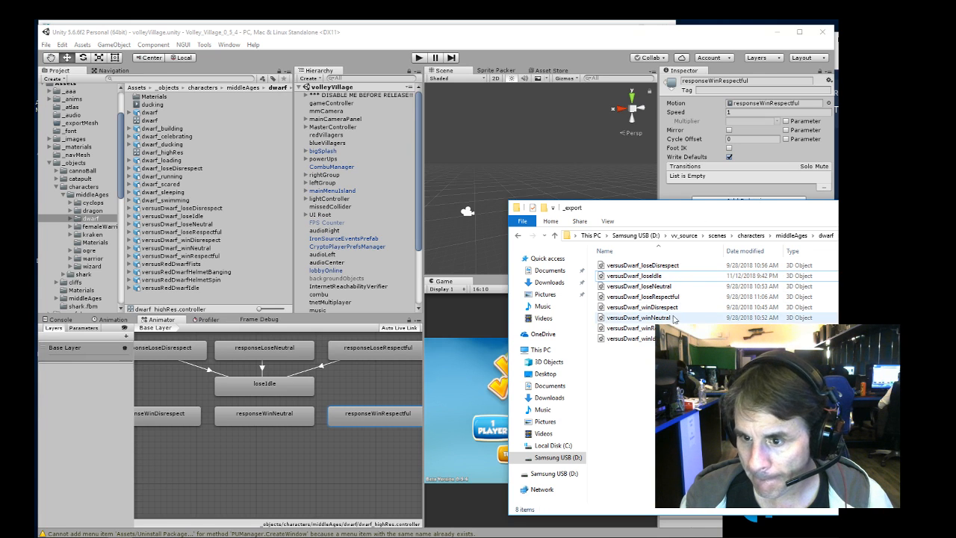
left_click_drag(652, 340, 236, 273)
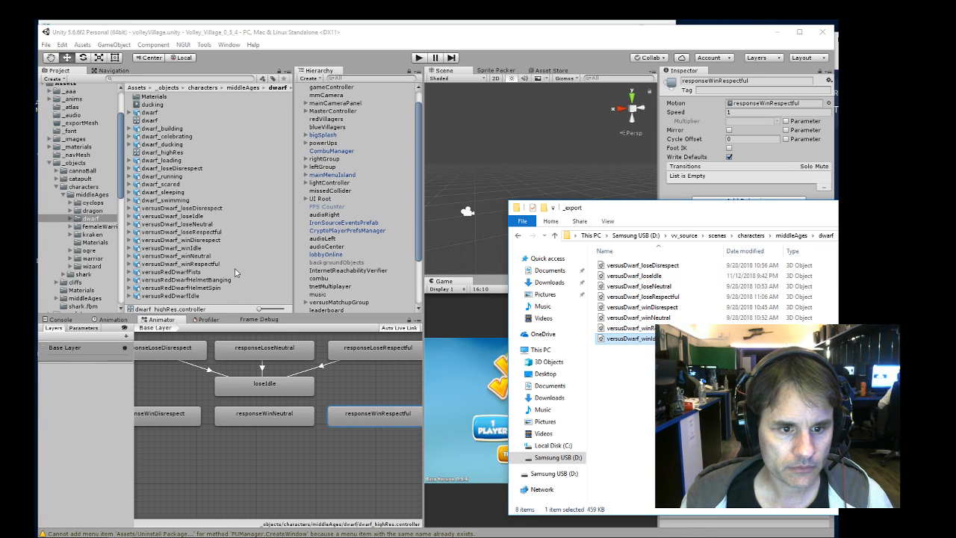
- Enable Loop Time for the versusDwarf_winIdle clip, rename it winIdleLoop, and apply the import settings
left_click(181, 247)
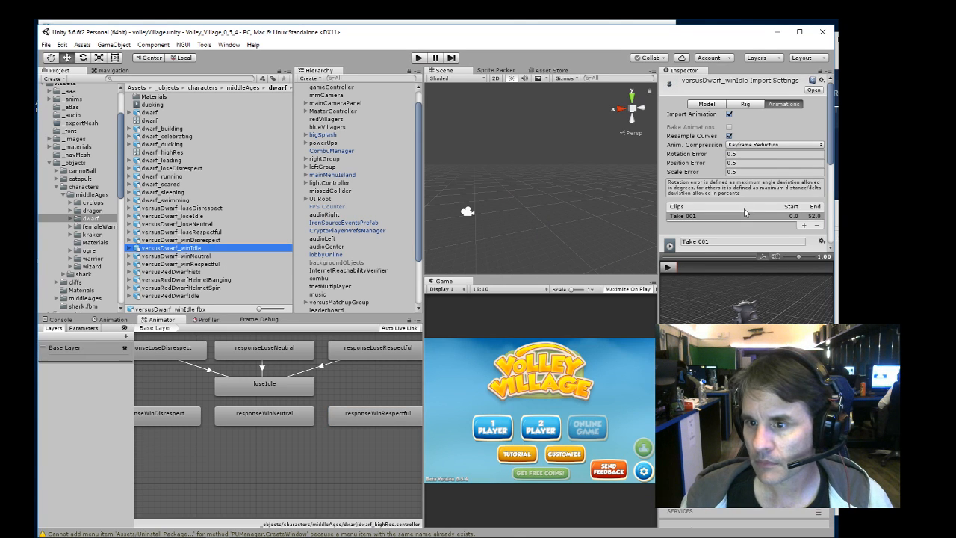
scroll(736, 222, "down", 5)
scroll(737, 218, "down", 4)
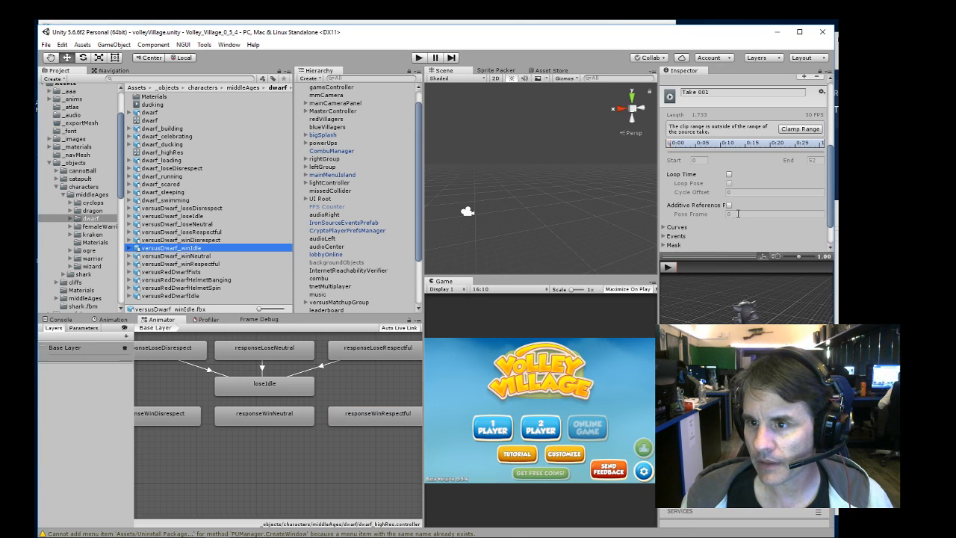
left_click(729, 174)
scroll(774, 192, "down", 2)
scroll(774, 192, "up", 4)
left_click(721, 145)
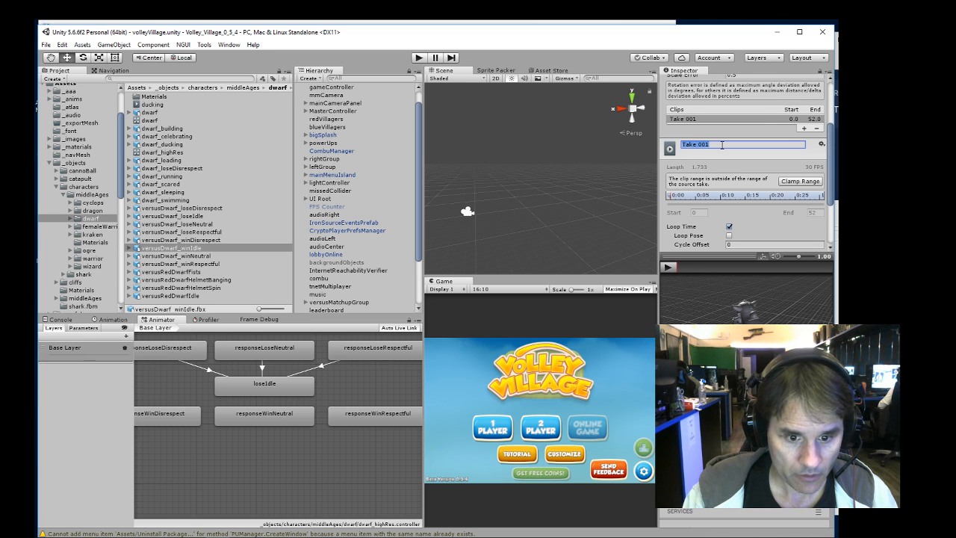
type("win")
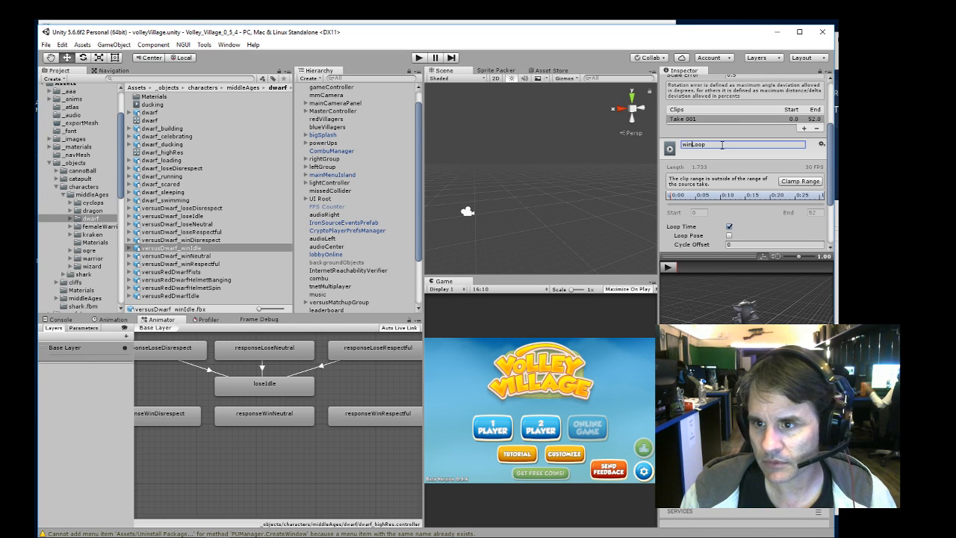
type("Idle")
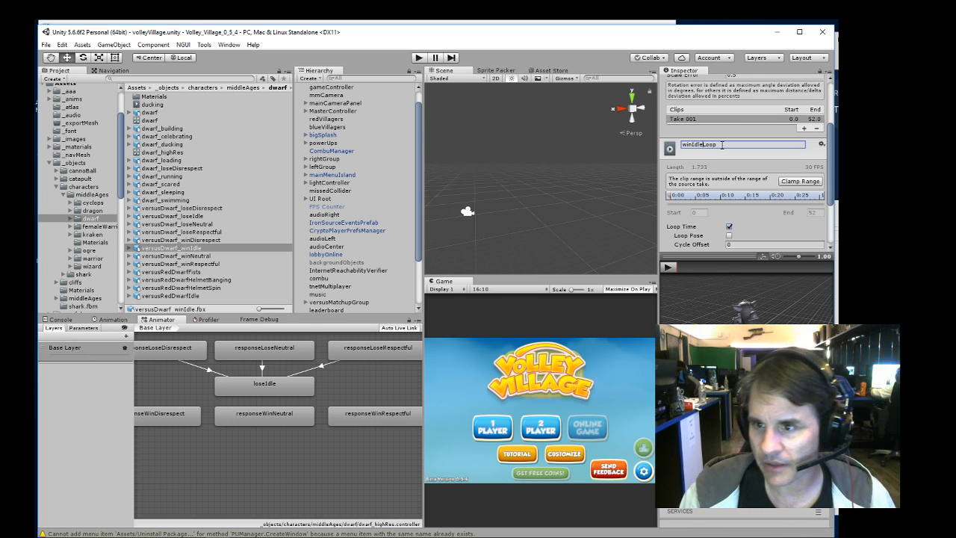
scroll(722, 146, "down", 3)
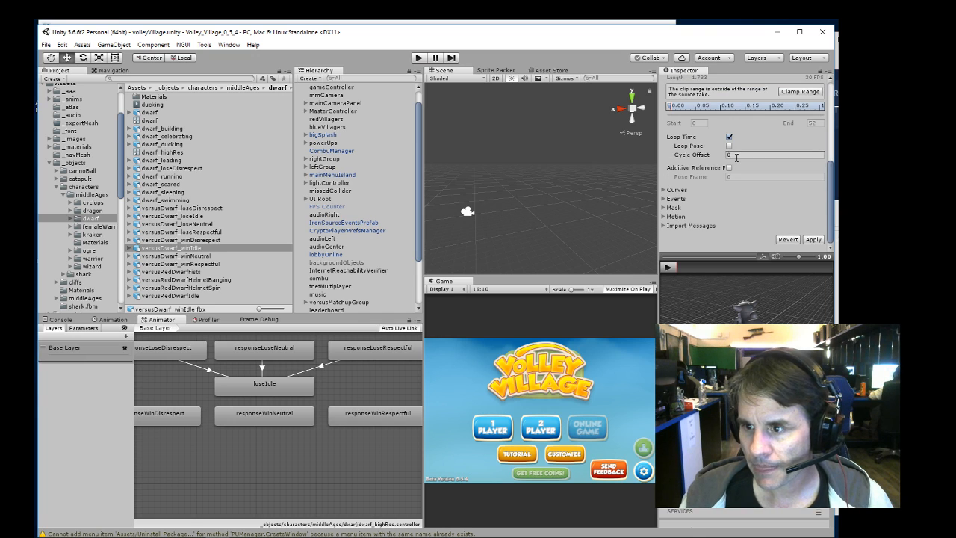
left_click(812, 239)
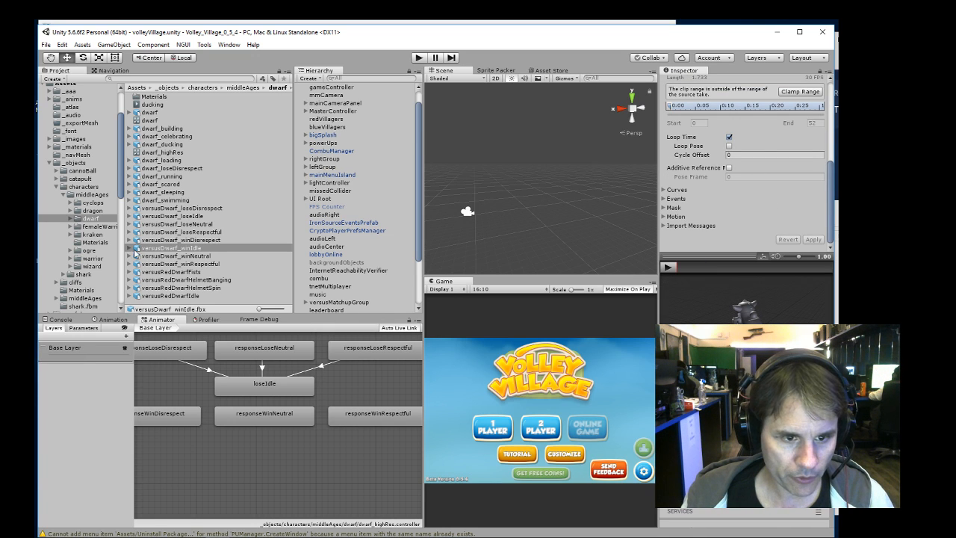
- Add the winIdleLoop clip as a state beneath the win responses in the dwarf_highRes animator controller
left_click(129, 250)
scroll(203, 246, "down", 2)
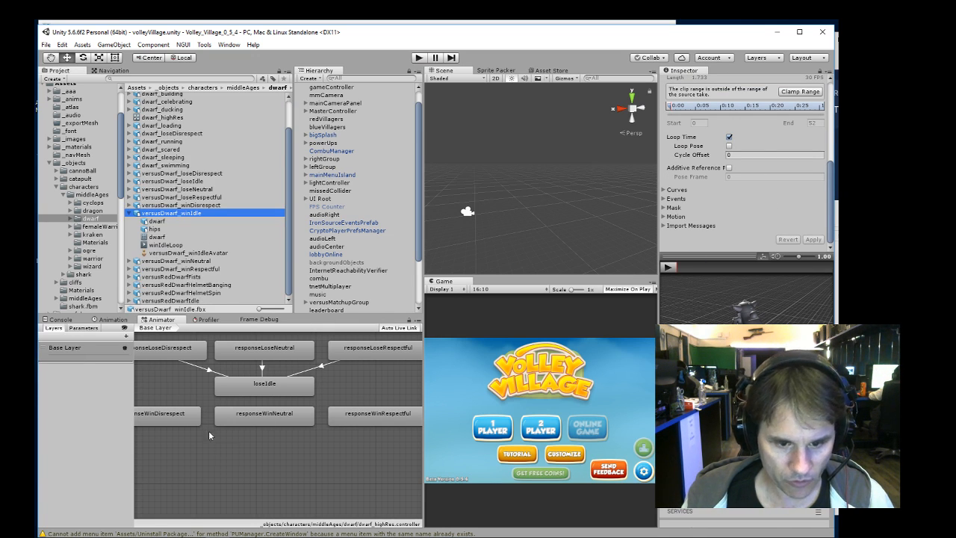
left_click_drag(176, 245, 257, 453)
- Create transitions from responseWinDisrespect, responseWinNeutral and responseWinRespectful to winIdleLoop
left_click(175, 431)
right_click(174, 432)
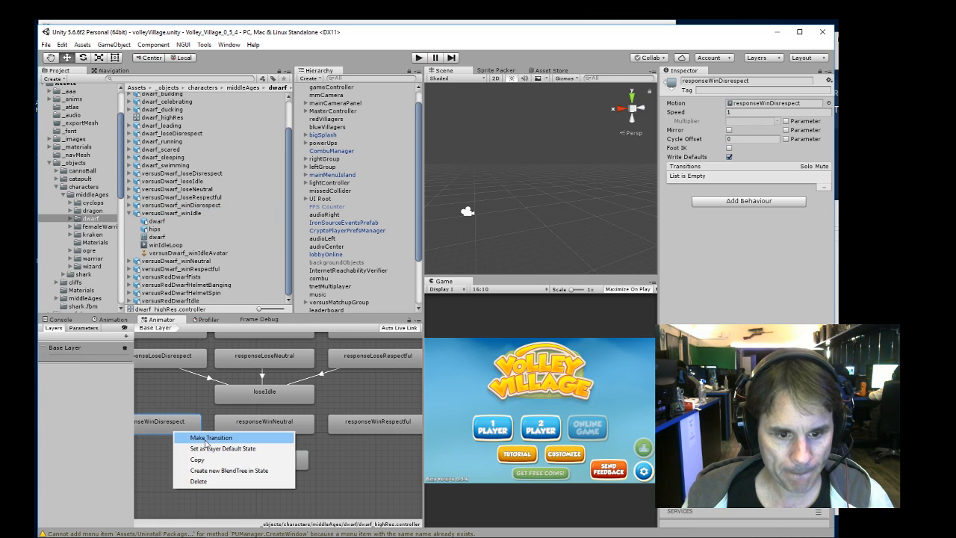
left_click(206, 437)
left_click(262, 462)
left_click(265, 422)
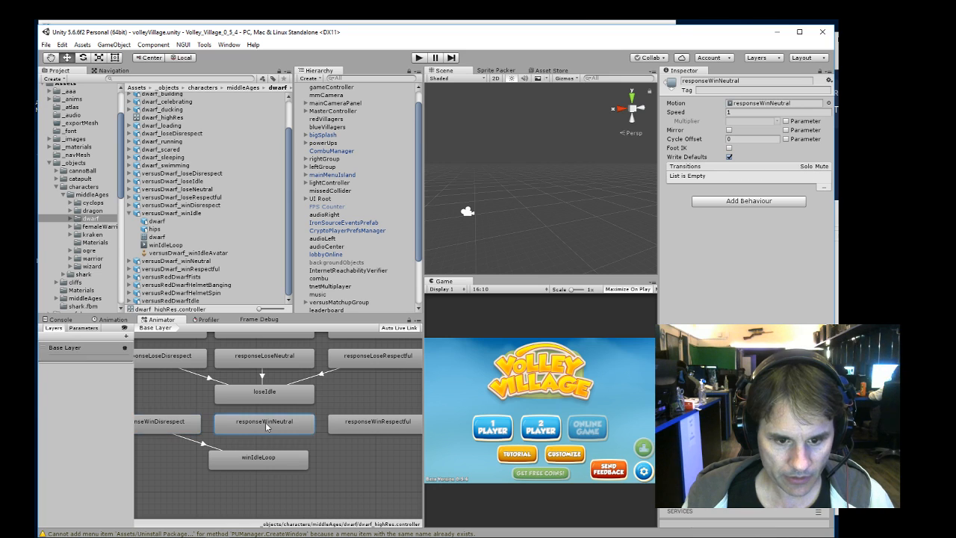
right_click(265, 422)
left_click(303, 430)
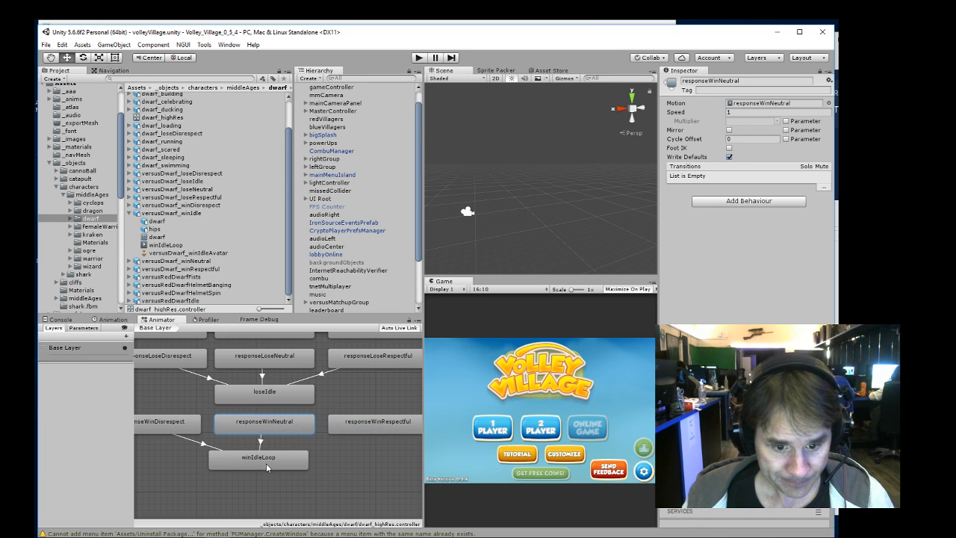
left_click(266, 462)
left_click(365, 422)
right_click(366, 422)
left_click(385, 429)
left_click(260, 463)
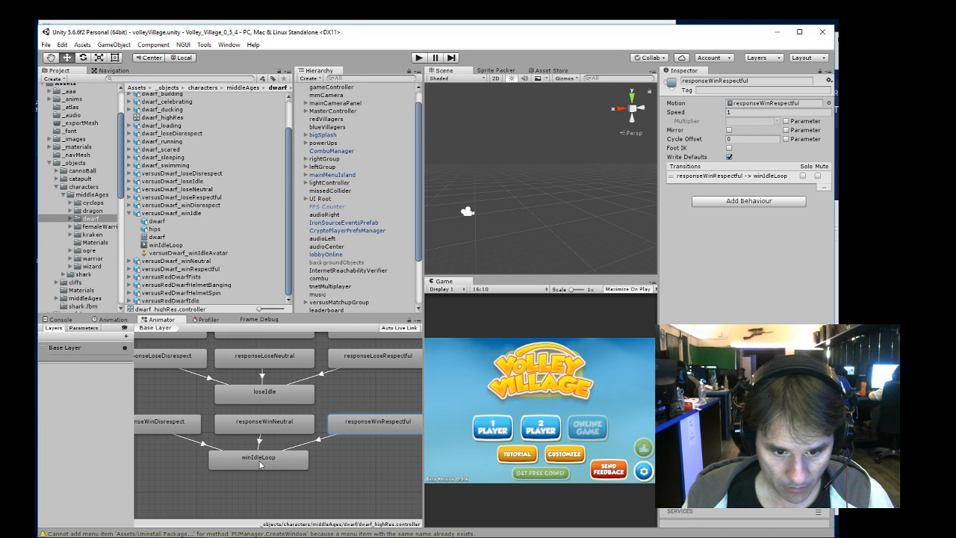
- Inspect the settings of the responseWinDisrespect to winIdleLoop transition and review the complete dwarf state graph
left_click(209, 448)
scroll(758, 160, "down", 3)
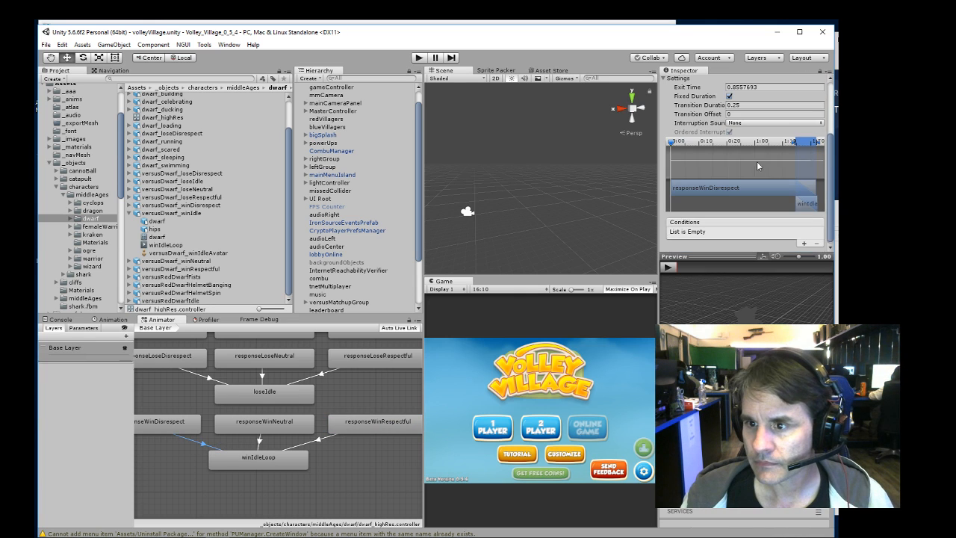
mouse_move(772, 193)
left_mouse_down()
mouse_move(759, 192)
mouse_move(777, 195)
left_mouse_up()
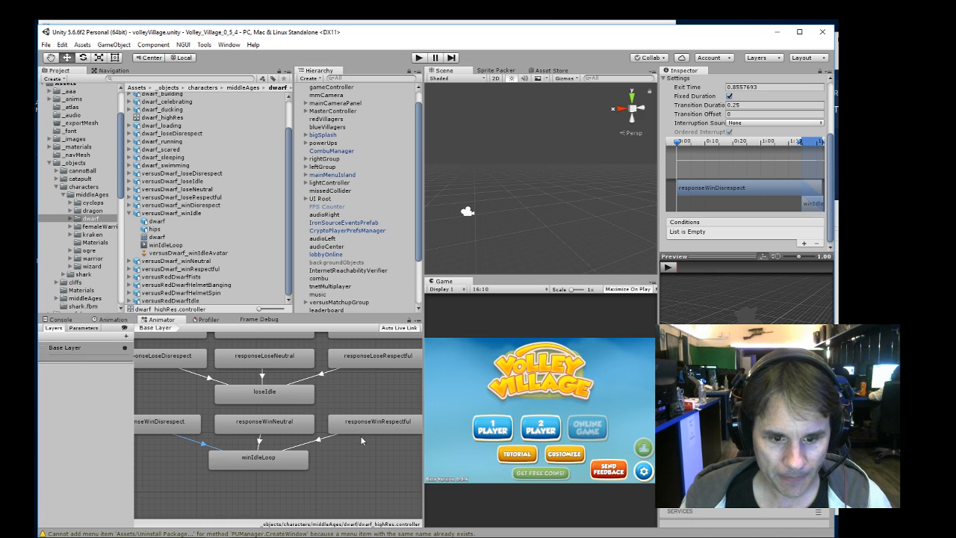
middle_click_drag(356, 393, 367, 442)
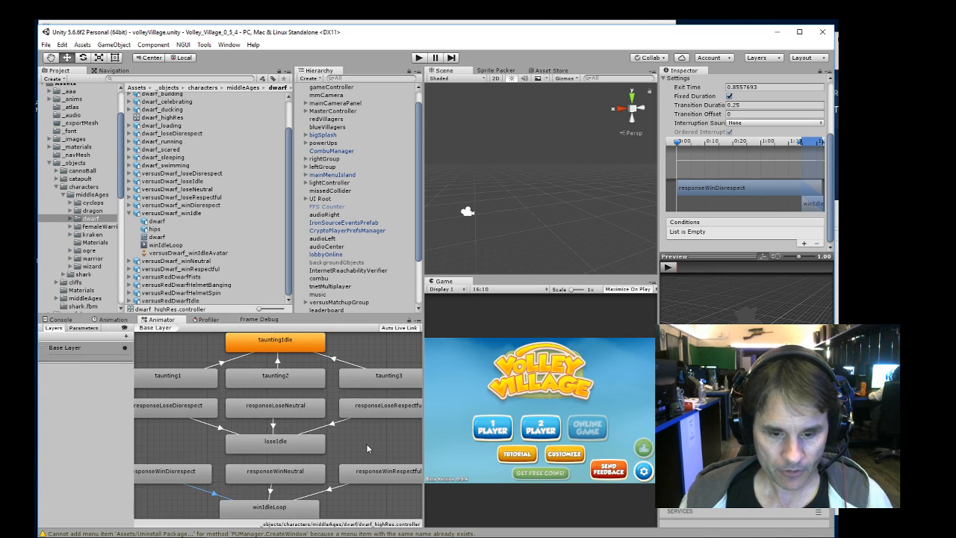
key("shift+space")
middle_click_drag(499, 324, 618, 468)
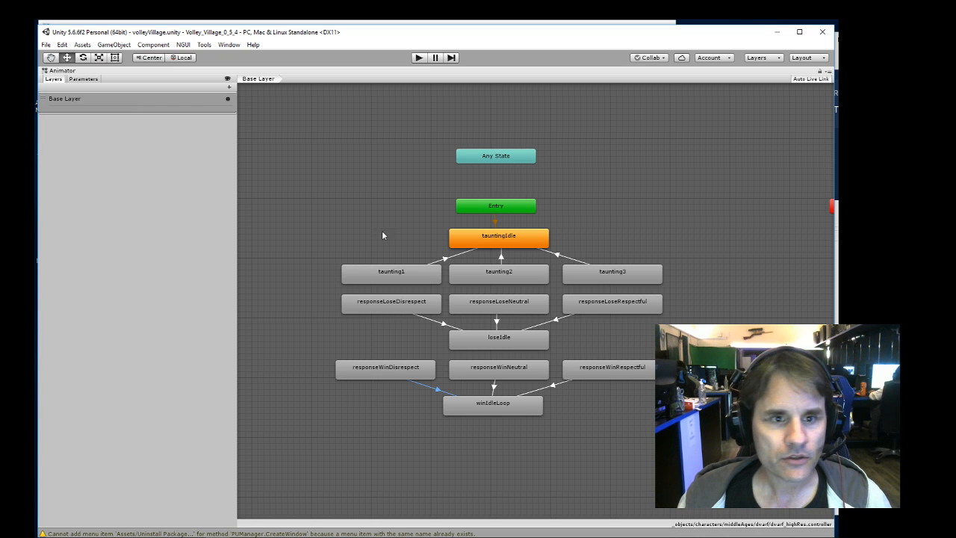
key("shift+space")
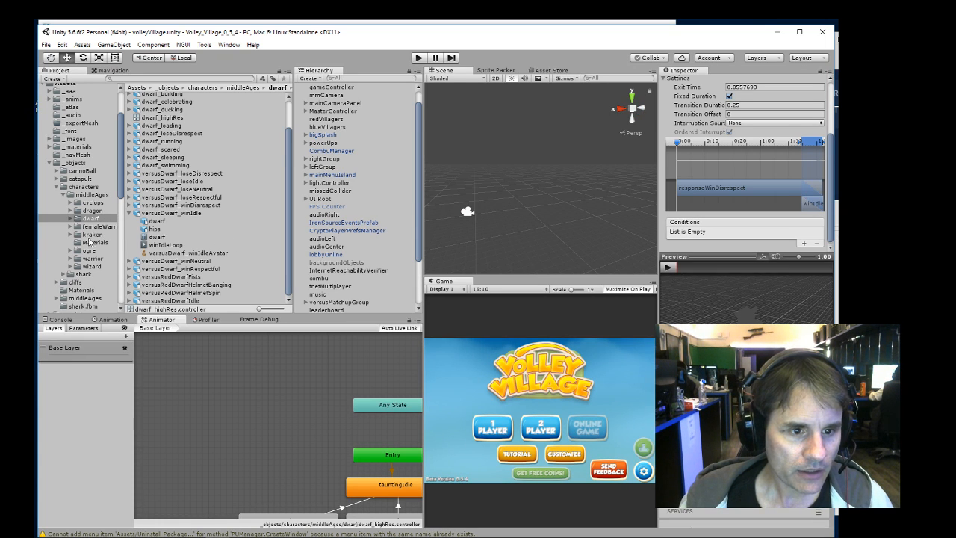
- Check the ogre and wizard folders for animation files, using the maximized dwarf state graph as reference
left_click(89, 251)
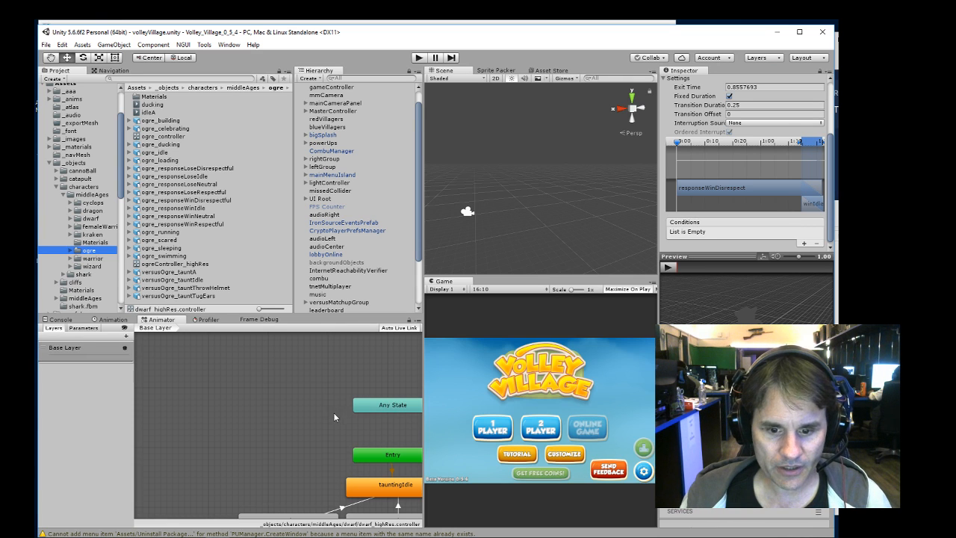
middle_click_drag(323, 404, 302, 351)
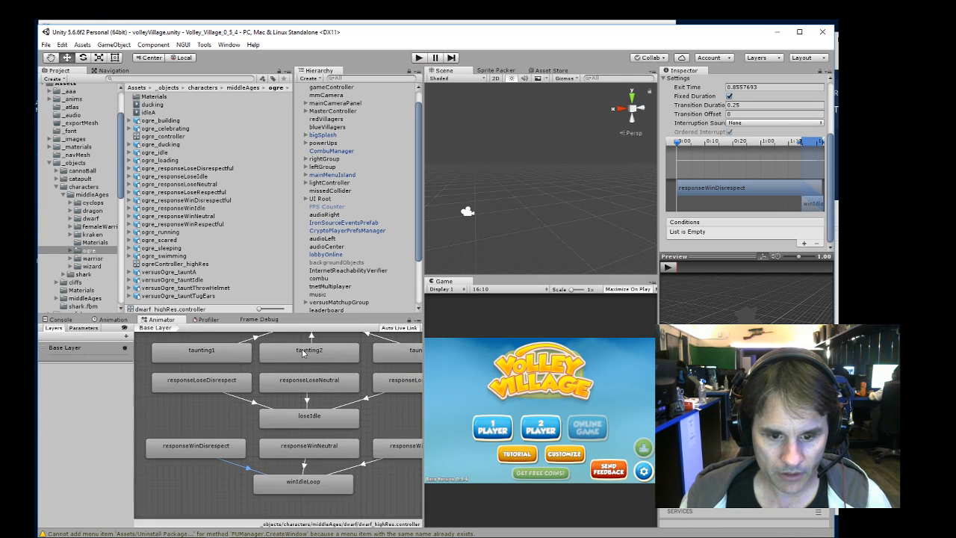
middle_click_drag(341, 410, 334, 424)
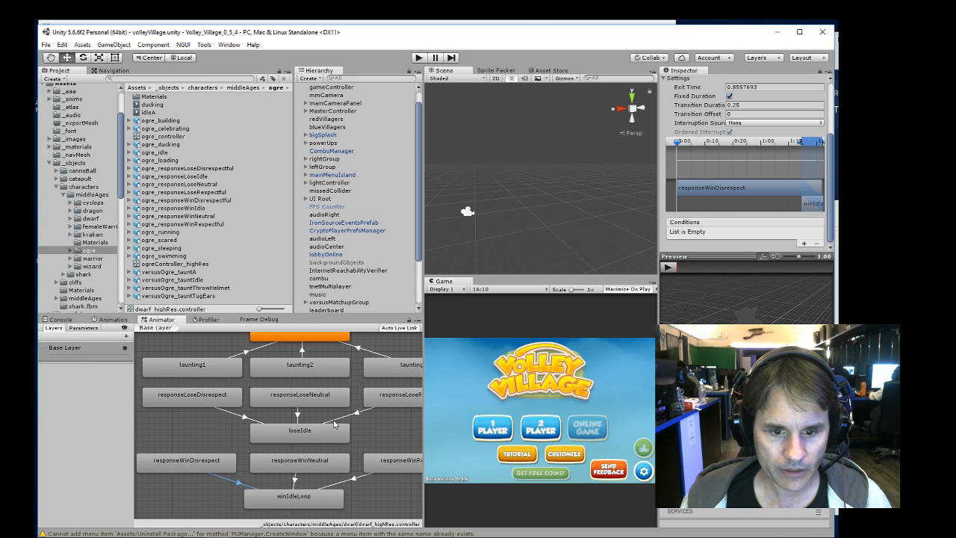
key("shift+space")
middle_click_drag(498, 300, 582, 426)
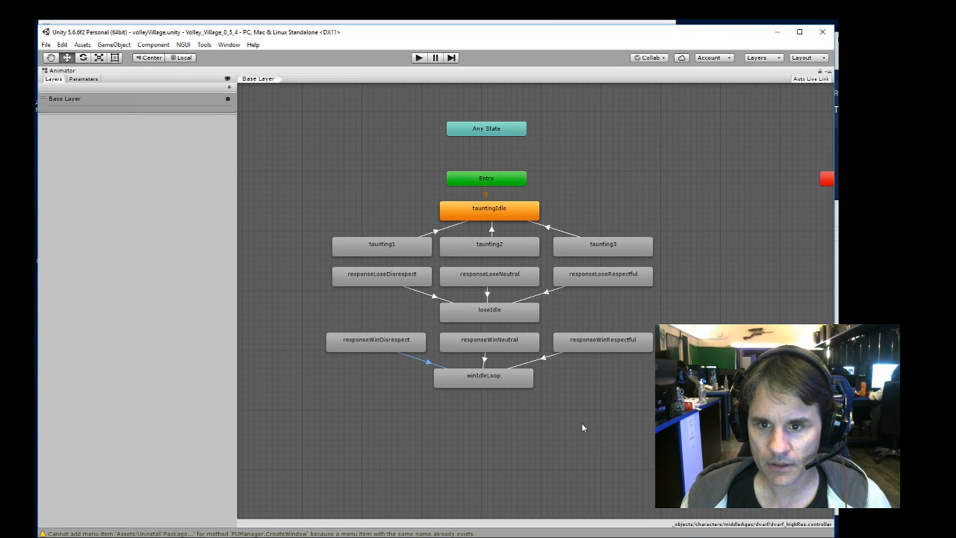
key("shift+space")
left_click(109, 266)
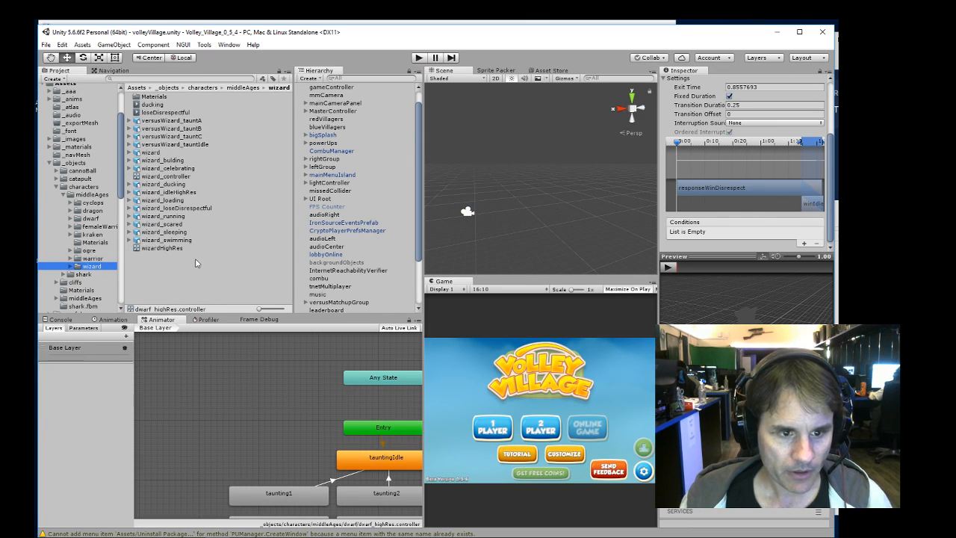
- Open ogreController_highRes from the ogre folder and delete its taunt1 0 and taunt1 states
left_click(90, 250)
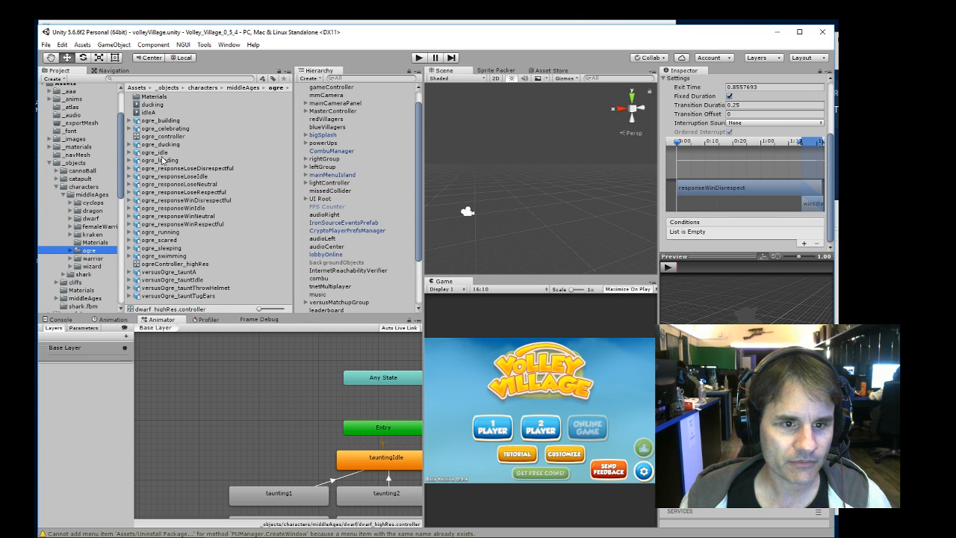
left_click(195, 265)
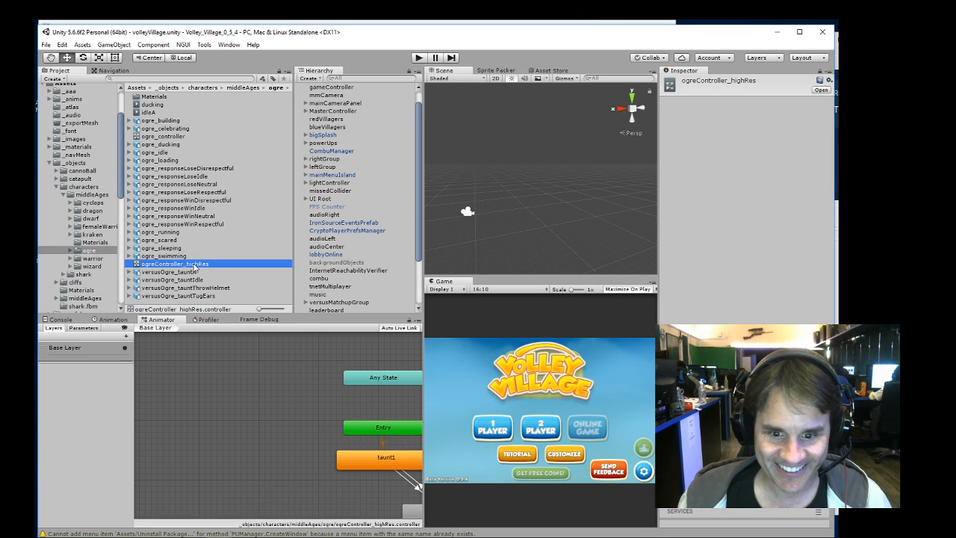
middle_click_drag(293, 439, 193, 372)
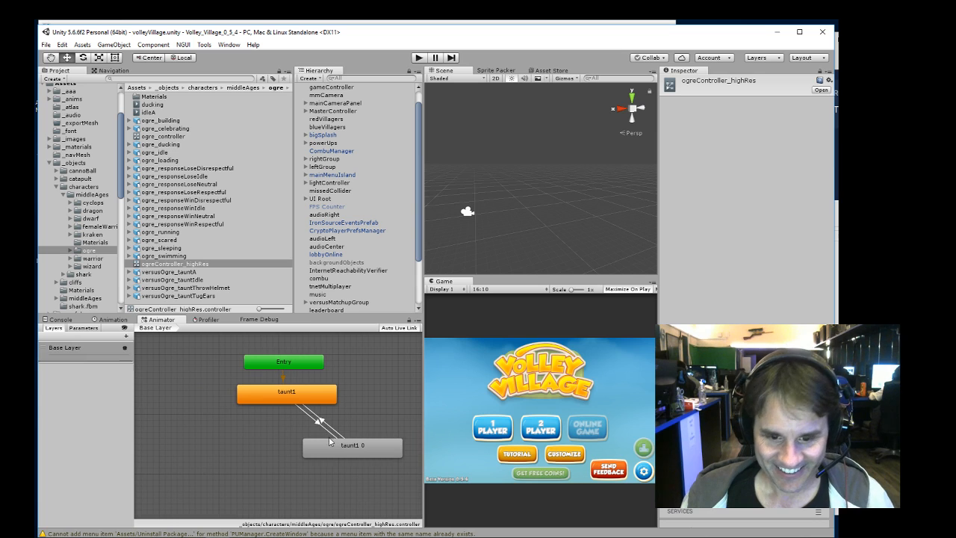
left_click(330, 441)
key("Delete")
left_click(305, 393)
key("Delete")
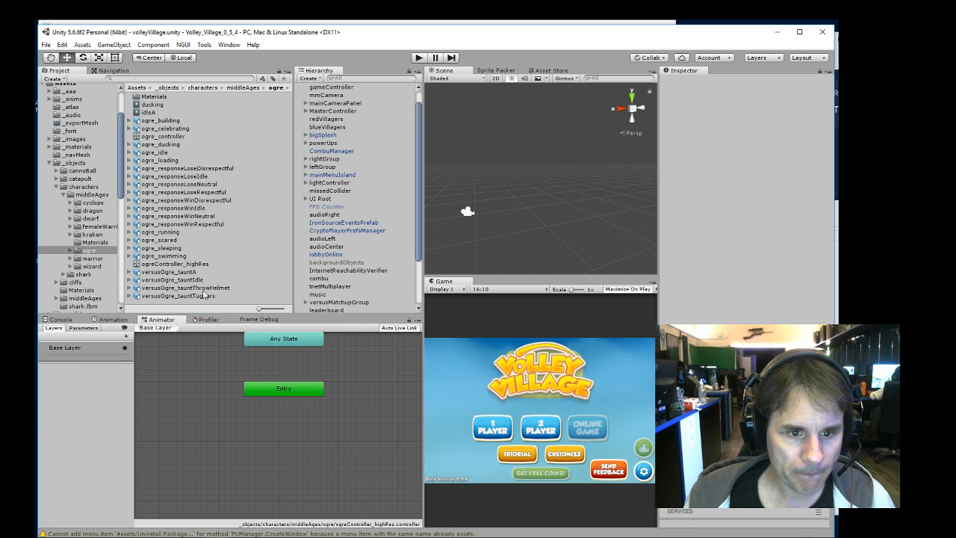
- Select the ogre_idle model and preview its idleA animation
left_click(160, 152)
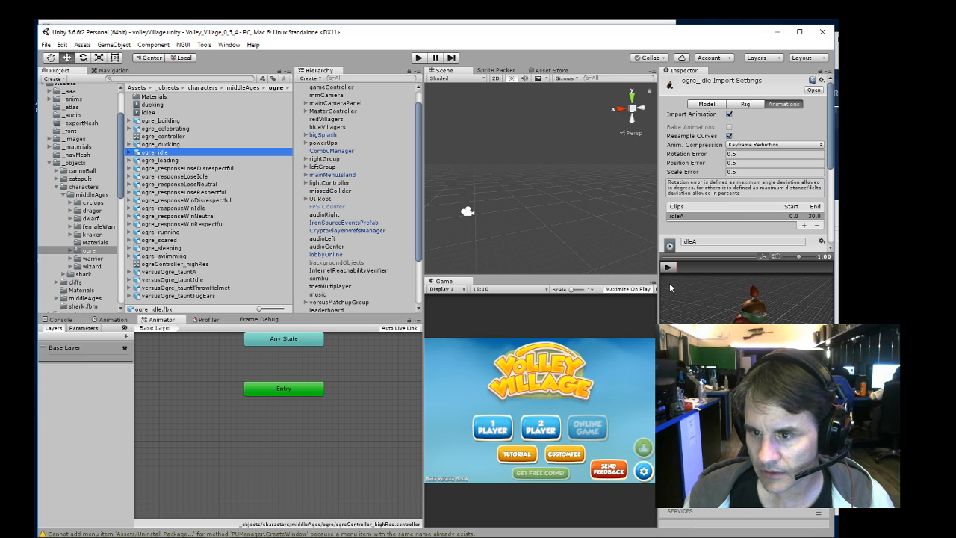
left_click(668, 267)
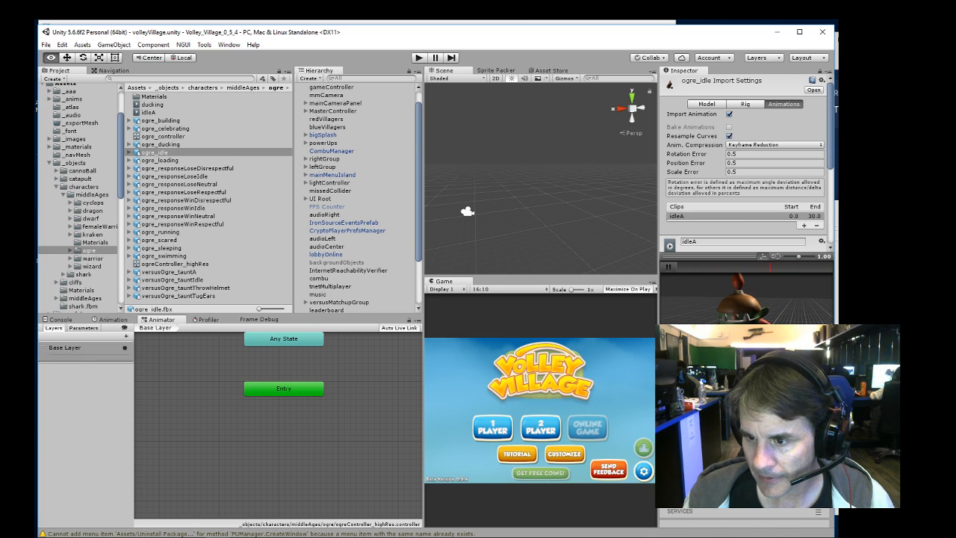
left_click(669, 267)
- Rename ogre_idle's idleA clip to tauntIdle, apply the import settings and expand the model's contents
scroll(797, 201, "down", 3)
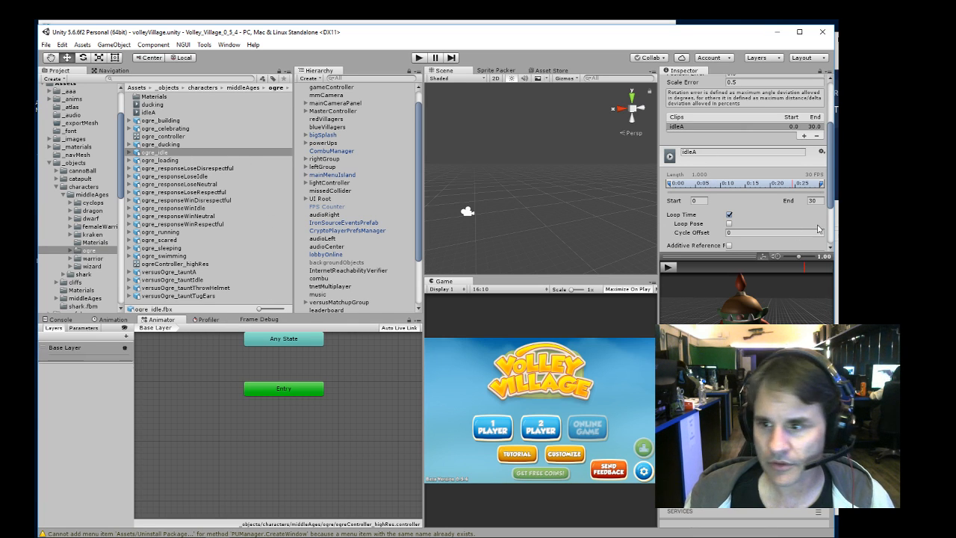
left_click(715, 152)
type("tauntI")
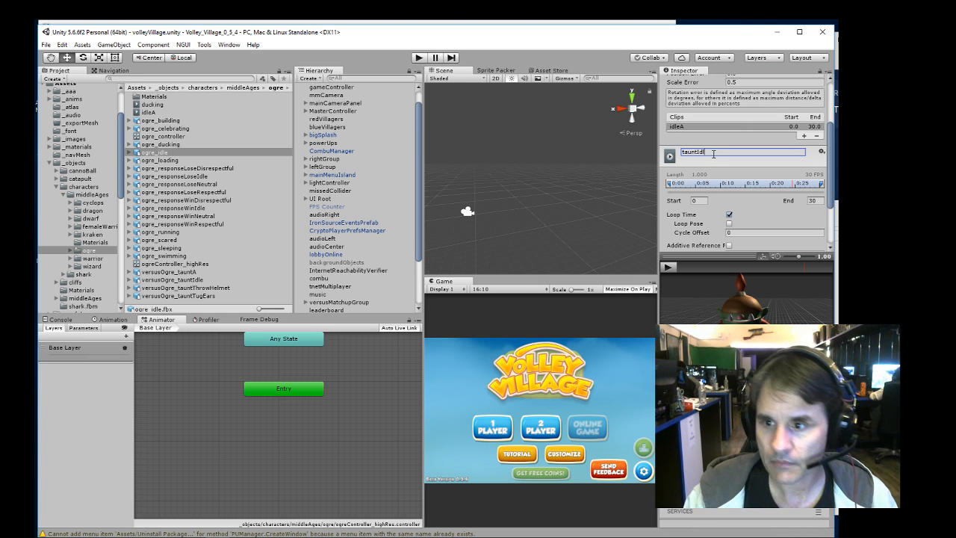
scroll(747, 170, "down", 3)
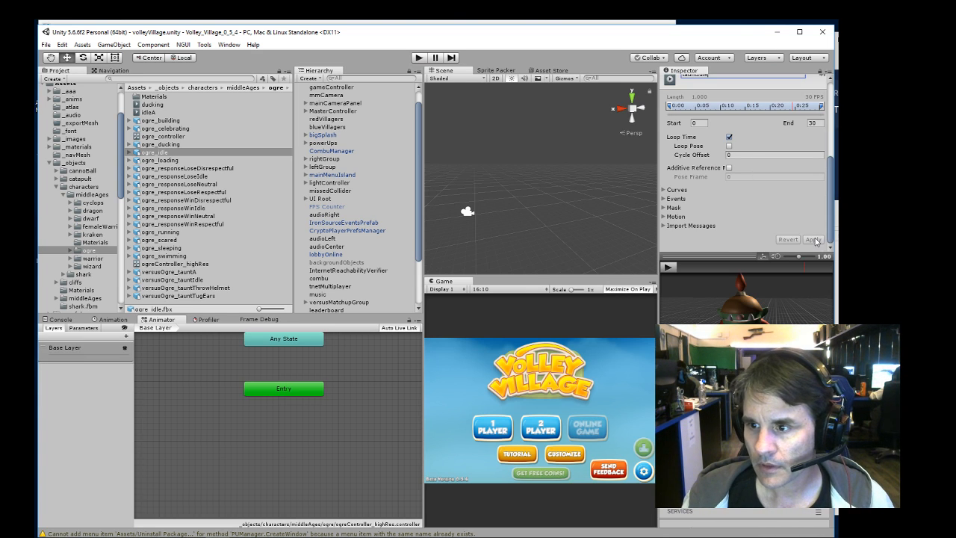
scroll(765, 167, "up", 4)
key("Return")
scroll(766, 179, "down", 4)
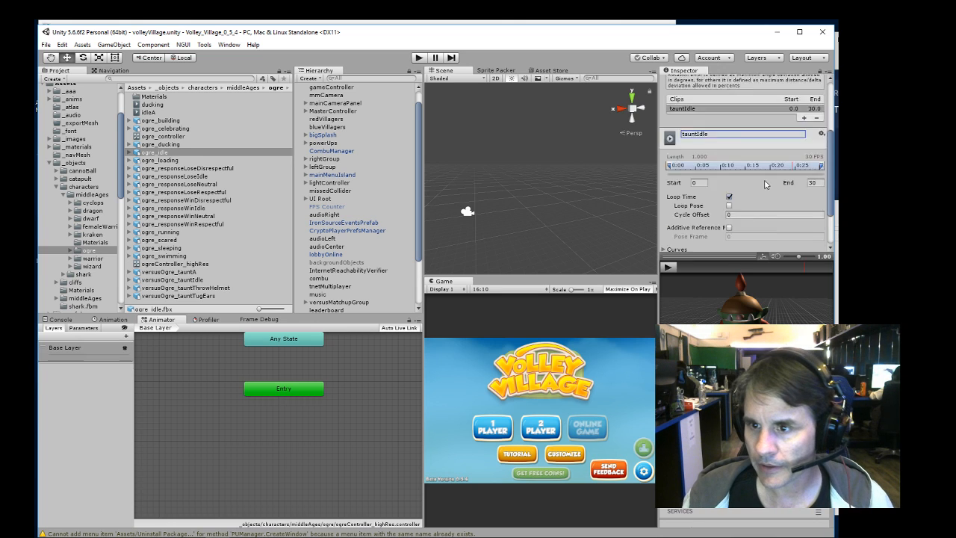
left_click(813, 239)
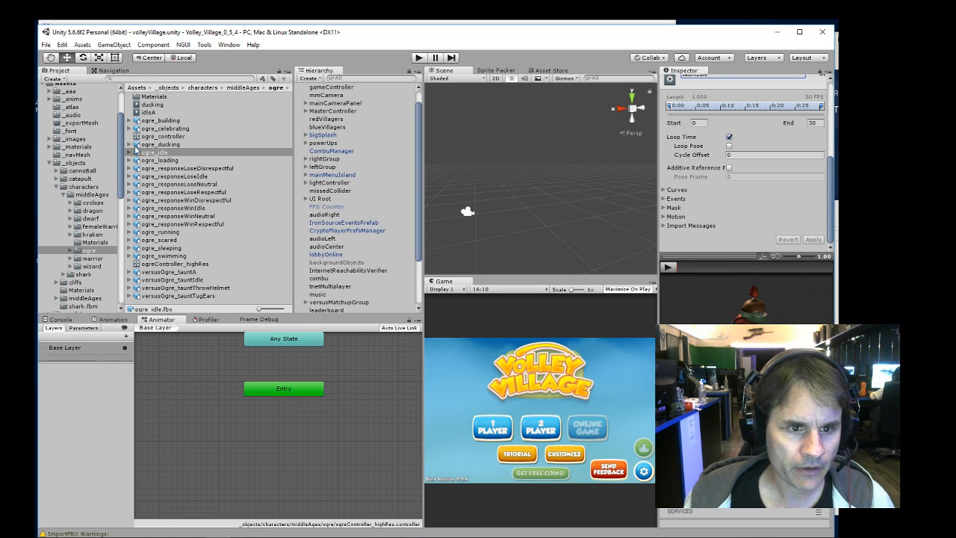
left_click(130, 153)
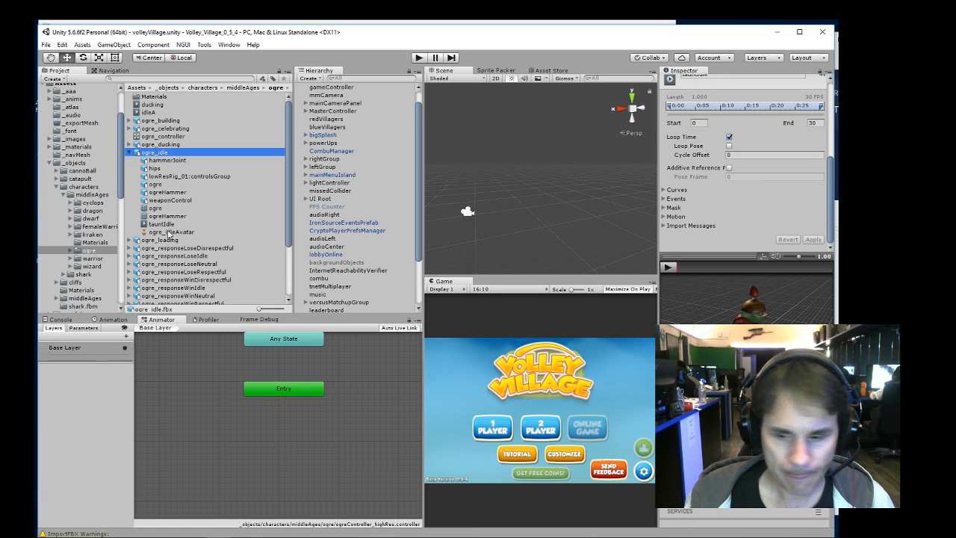
mouse_move(87, 519)
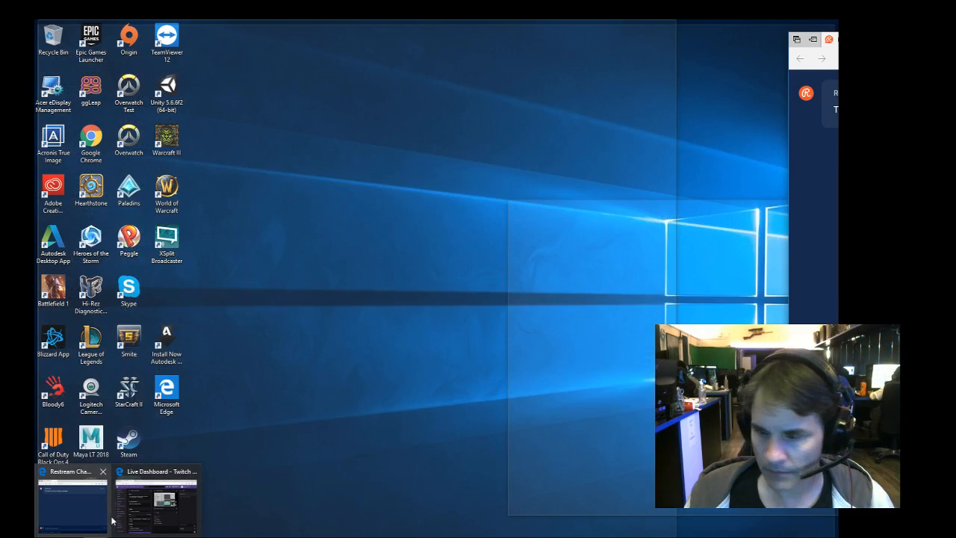
mouse_move(166, 515)
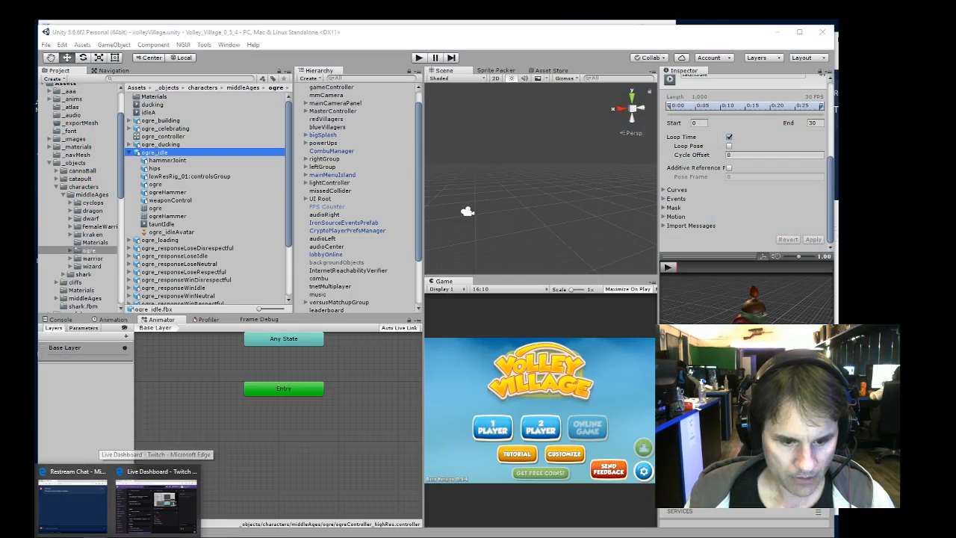
left_click(195, 537)
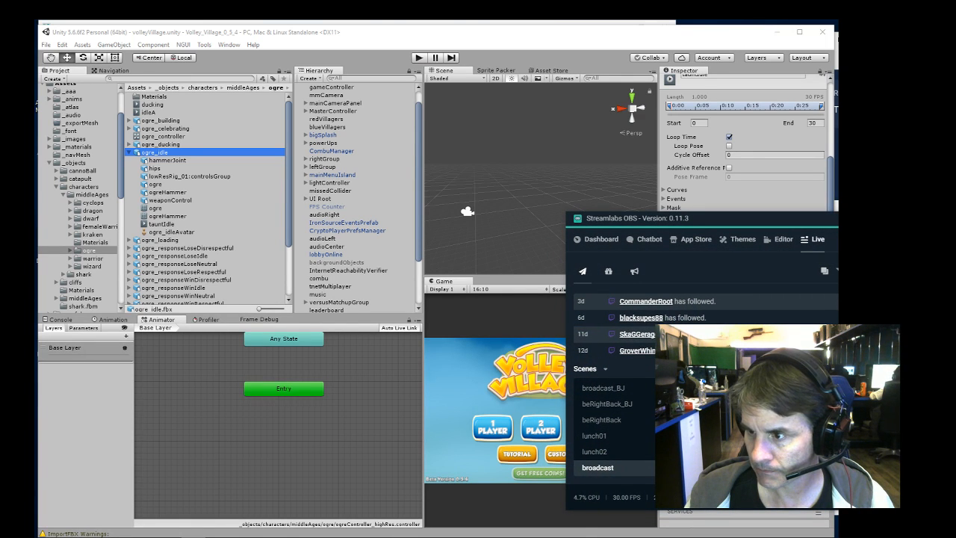
left_click(196, 537)
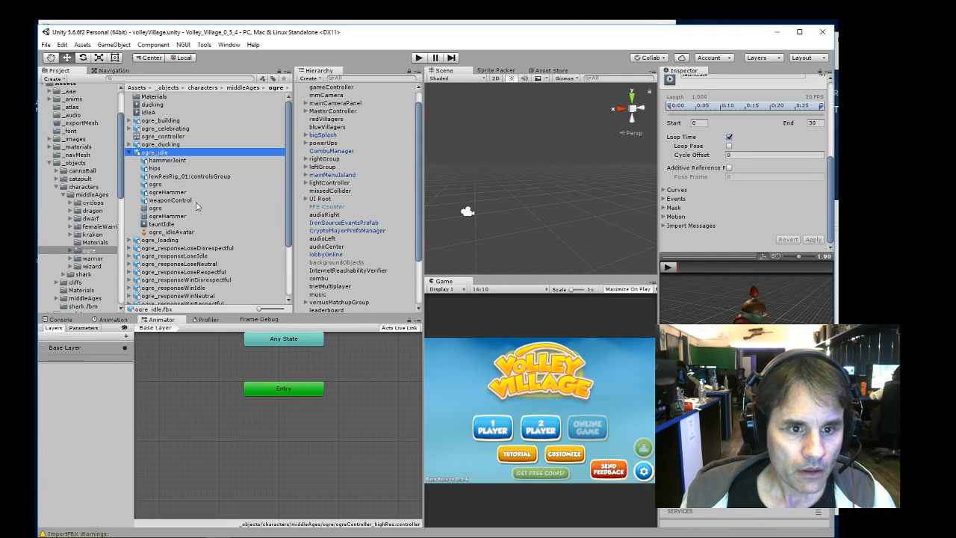
- Add ogre_idle's tauntIdle clip as a state just below Entry in the ogre's high-res controller graph
left_click_drag(165, 226, 288, 428)
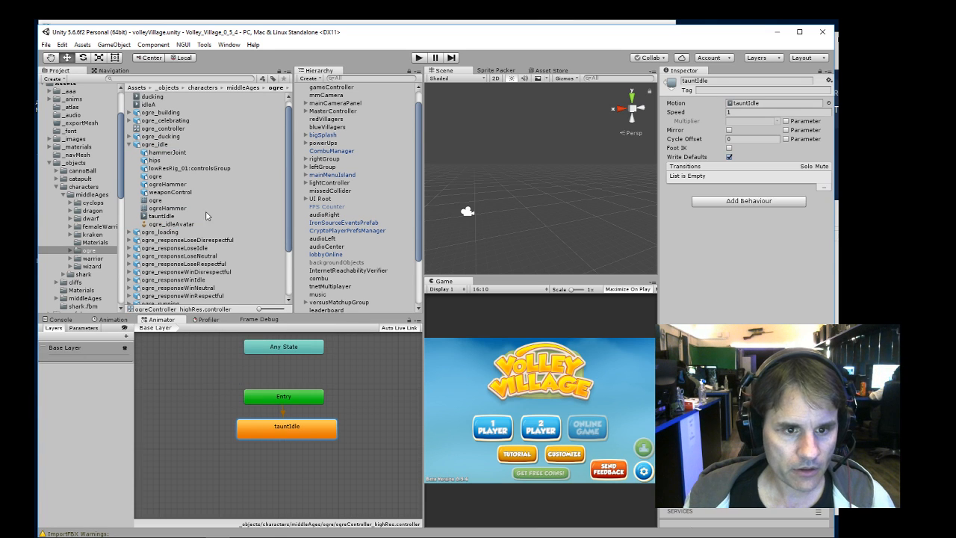
- Play the animation preview of the versusOgre_tauntIdle model in the ogre folder
scroll(236, 245, "down", 3)
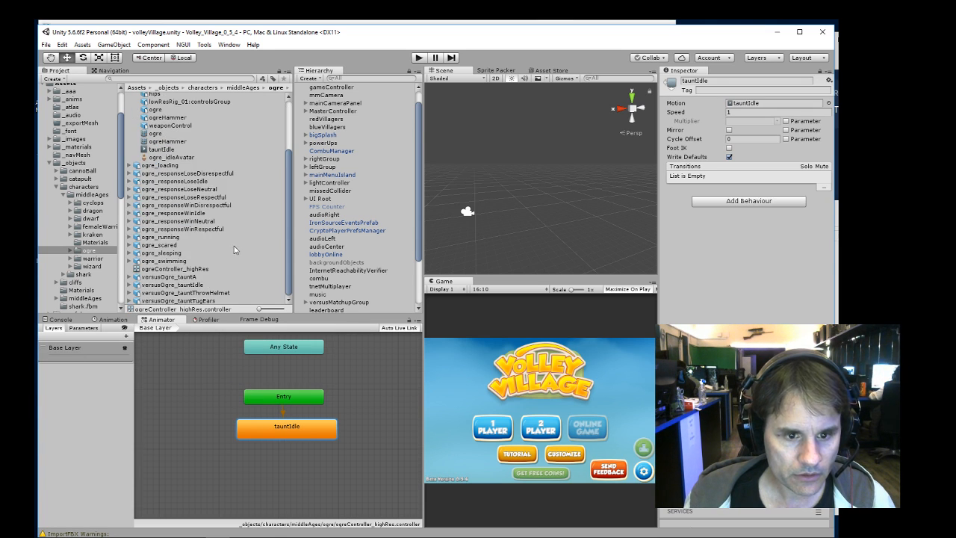
left_click(197, 284)
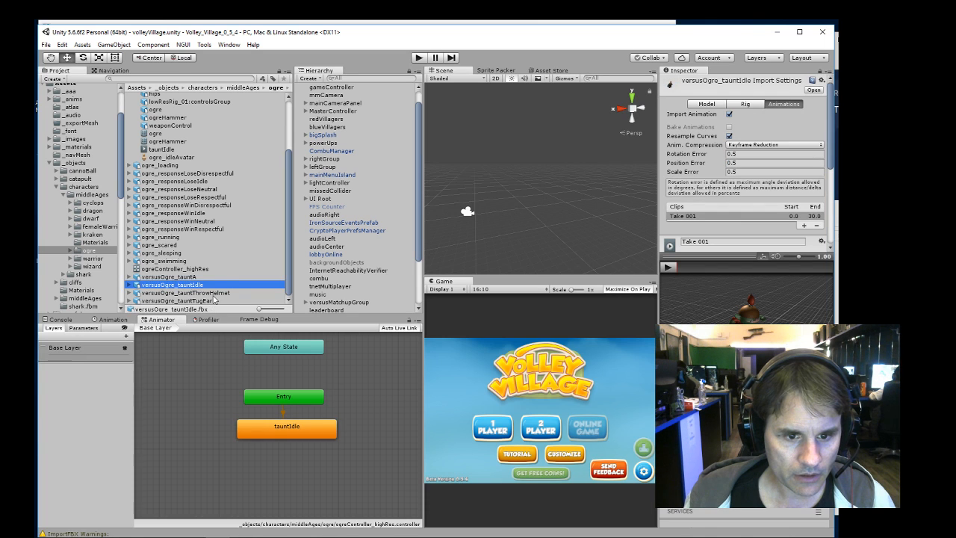
left_click(190, 293)
left_click(198, 300)
left_click(197, 285)
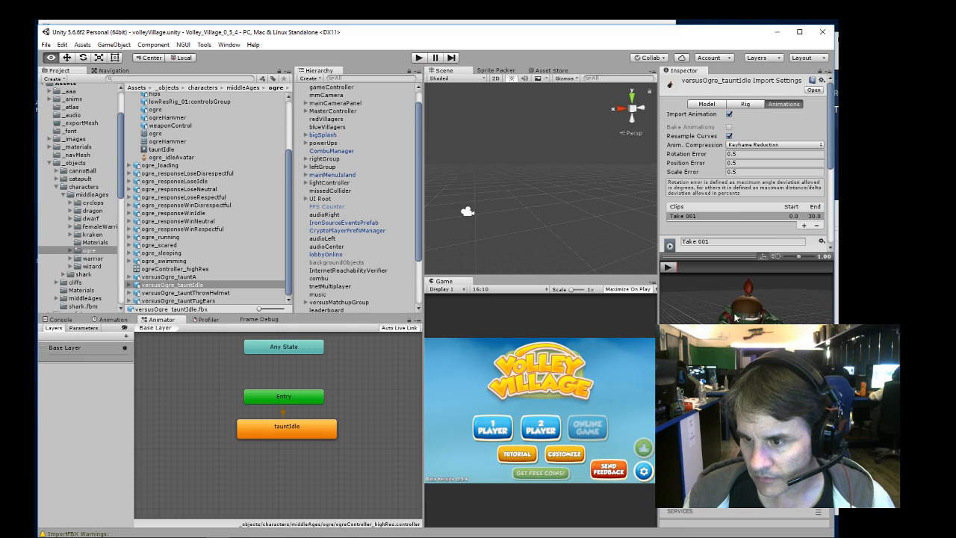
left_click(668, 267)
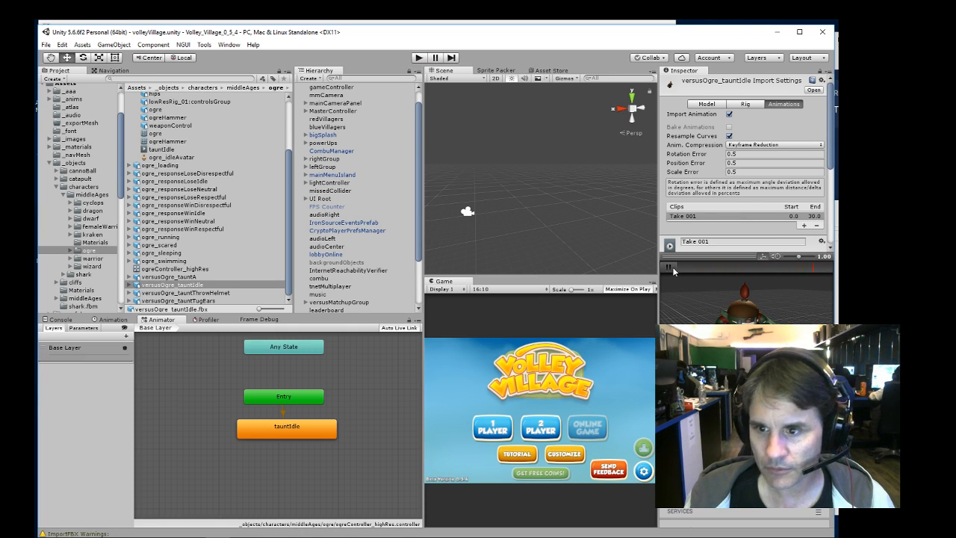
- Preview the taunt1 clip of the versusOgre_tauntA model and stop the playback
left_click(243, 238)
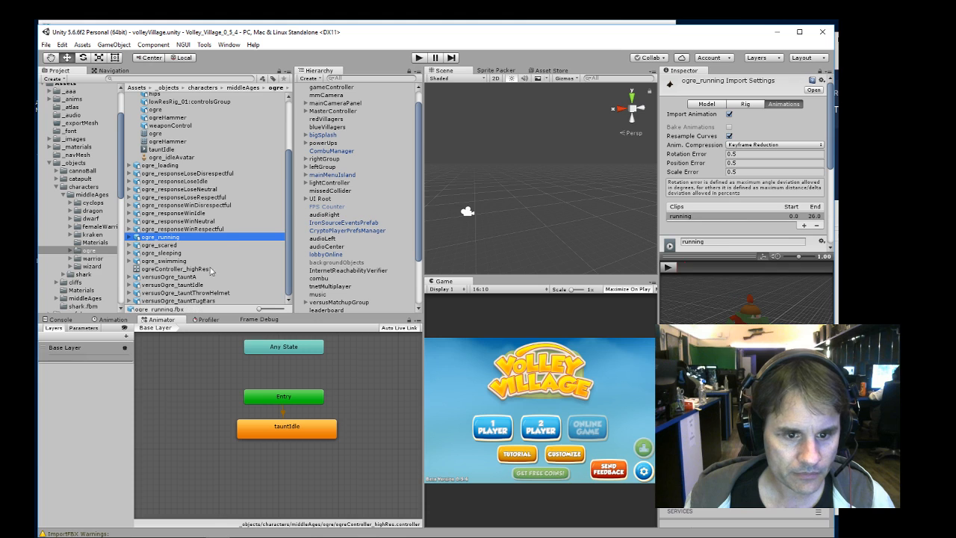
left_click(197, 286)
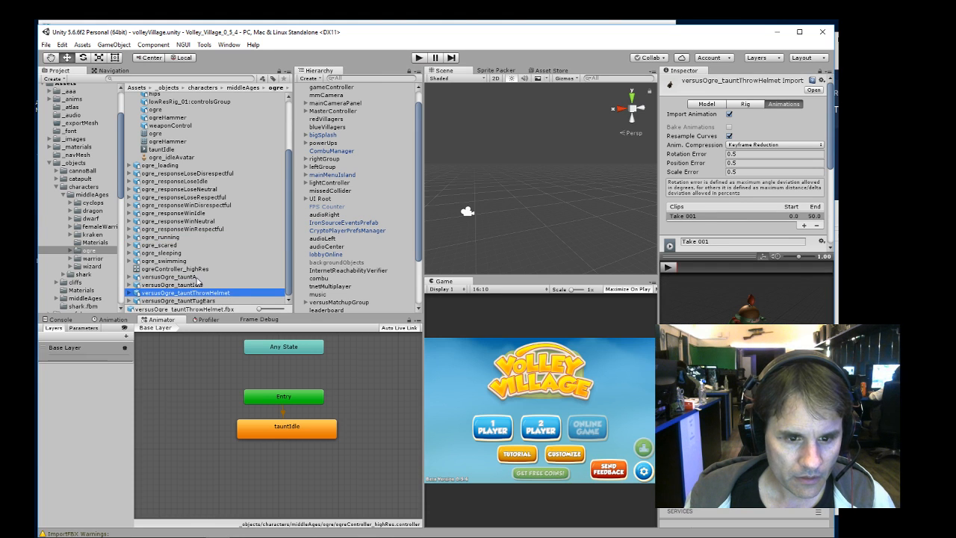
left_click(179, 276)
left_click(668, 268)
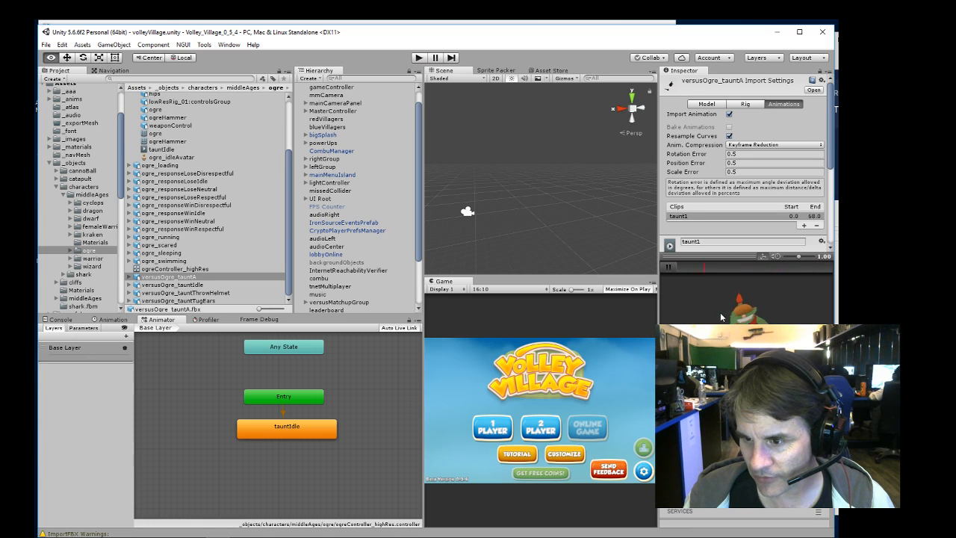
left_click(669, 266)
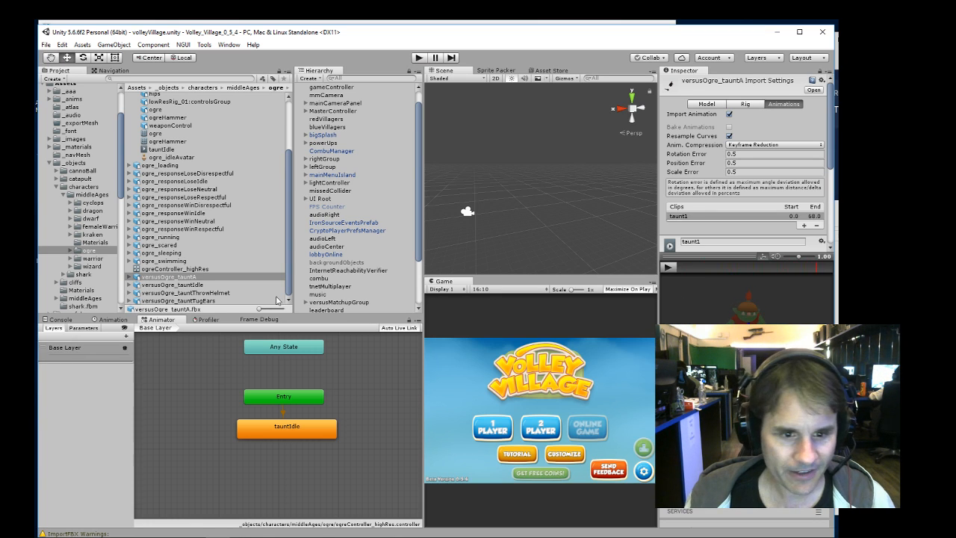
- Preview the animations of versusOgre_tauntThrowHelmet and versusOgre_tauntTugEars, and reselect versusOgre_tauntA
left_click(225, 293)
left_click(668, 266)
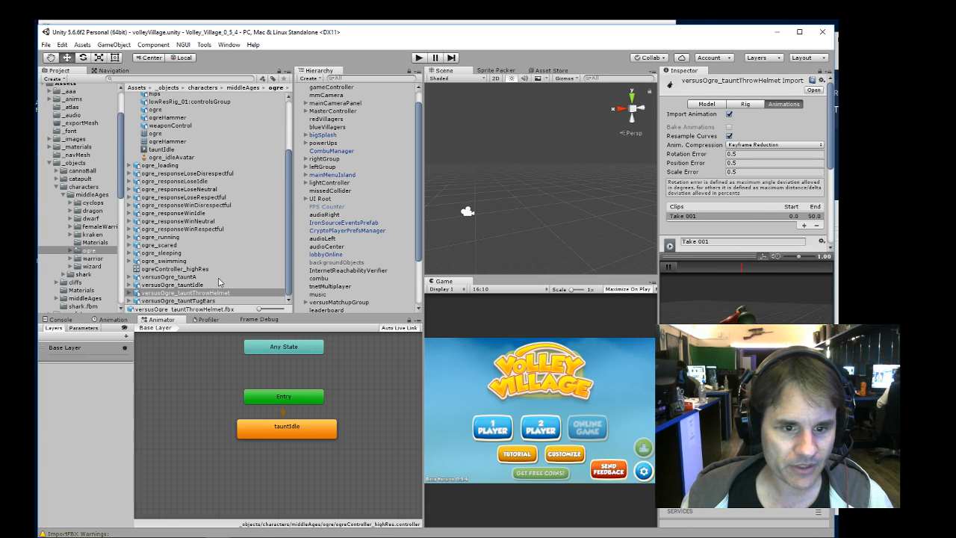
left_click(258, 300)
left_click(669, 267)
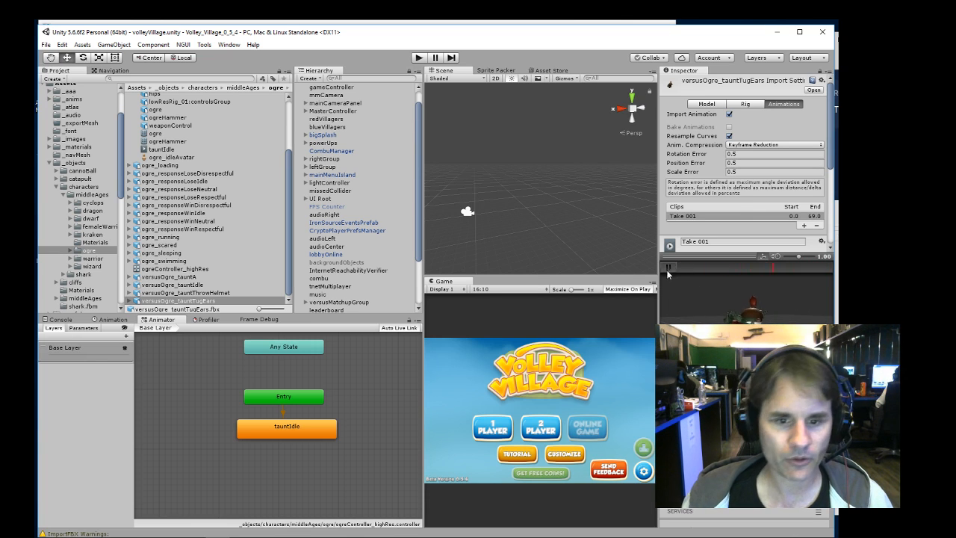
left_click(188, 284)
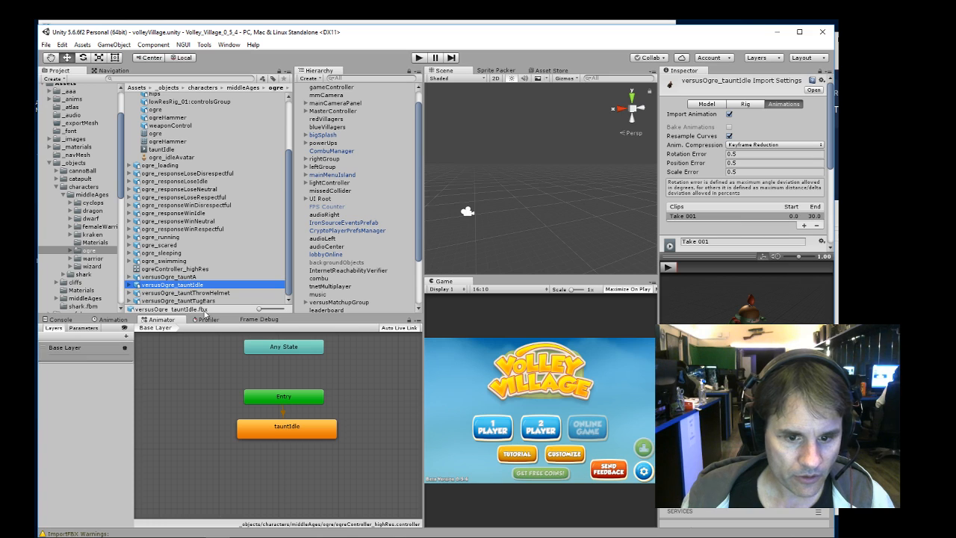
left_click(169, 278)
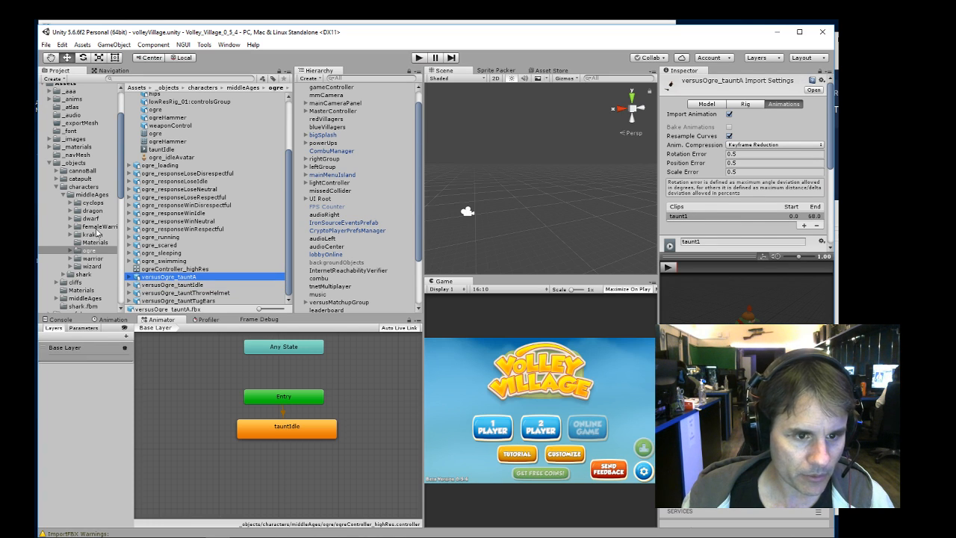
- Examine the state names in the femaleWarrior_highRes controller and return to ogreController_highRes in the ogre folder
left_click(97, 226)
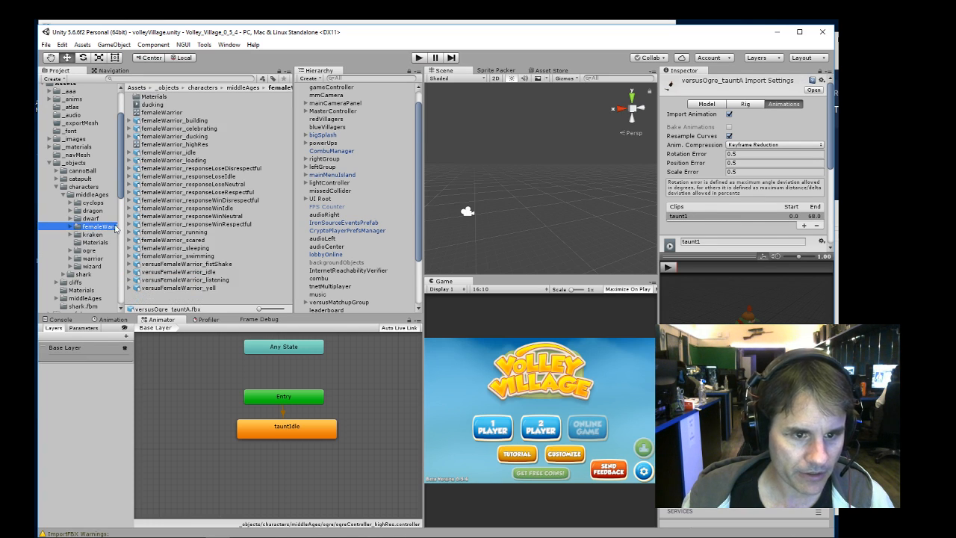
left_click(184, 145)
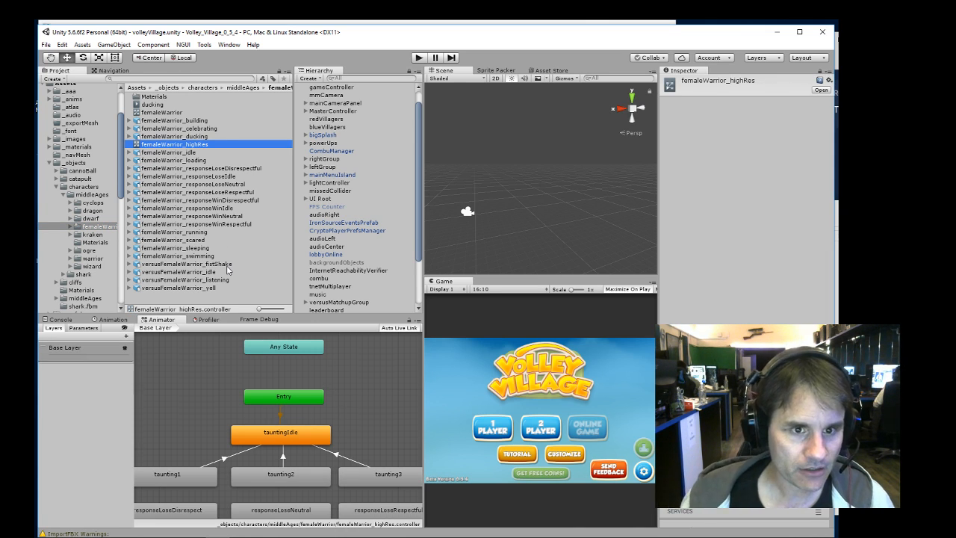
left_click(97, 251)
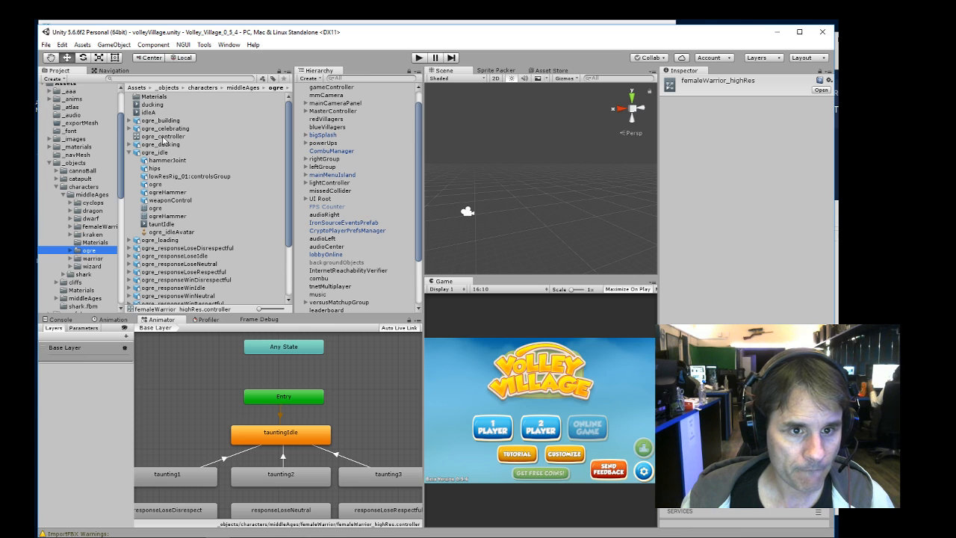
left_click(130, 152)
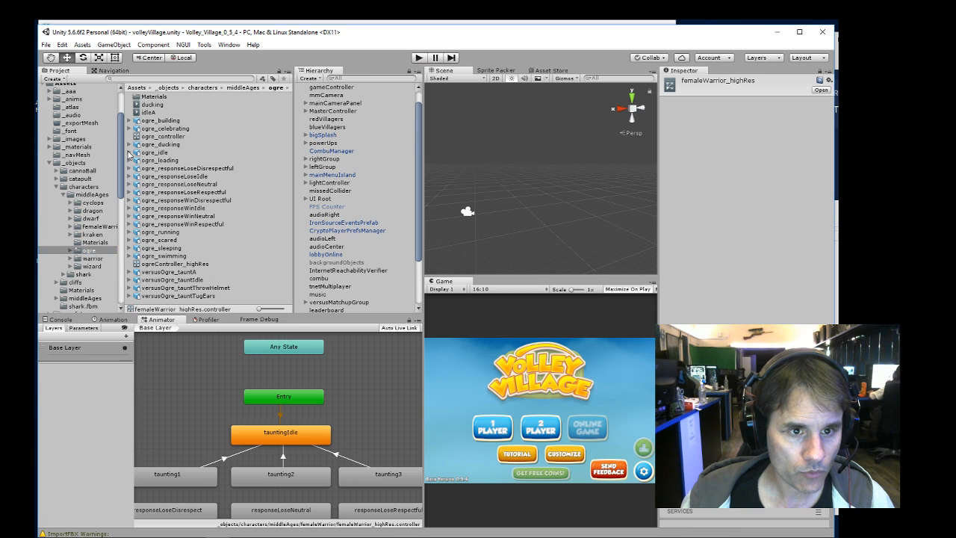
left_click(166, 265)
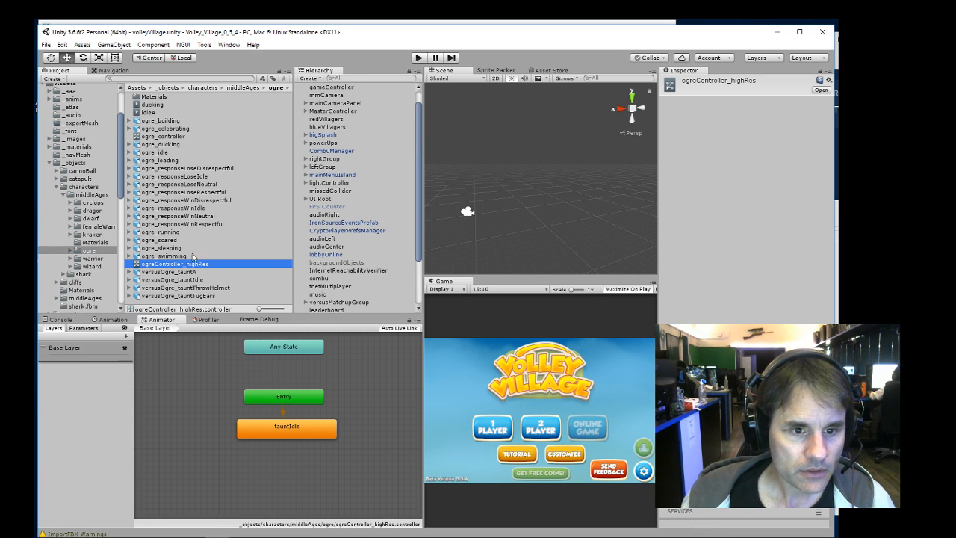
- Rename the versusOgre_tauntA animation clip as taunting1, copy that name, and apply the import settings
left_click(194, 272)
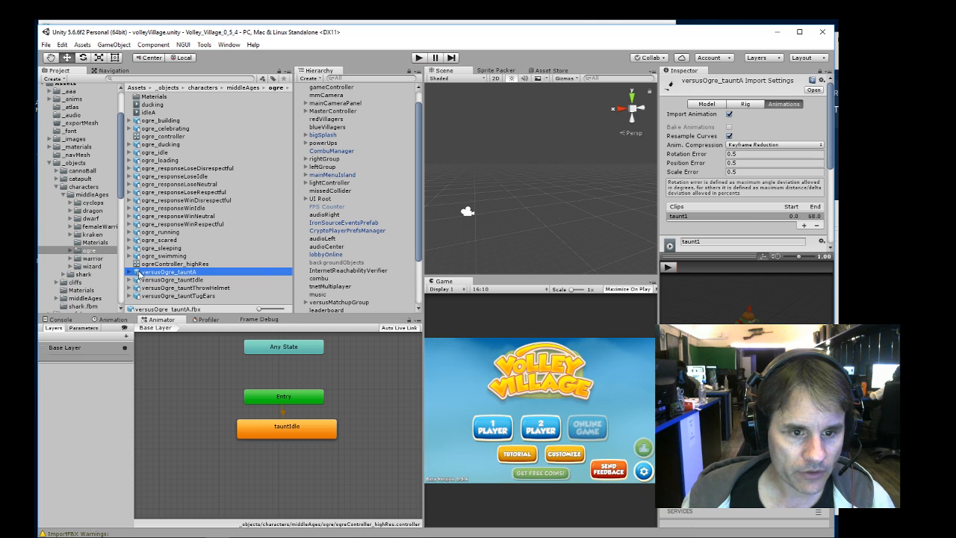
left_click(711, 241)
type("t")
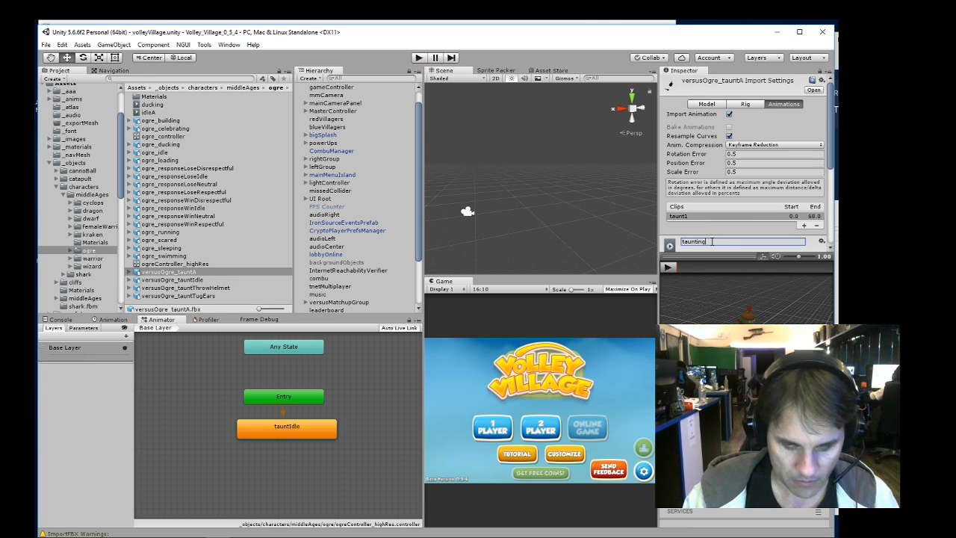
type("aunting")
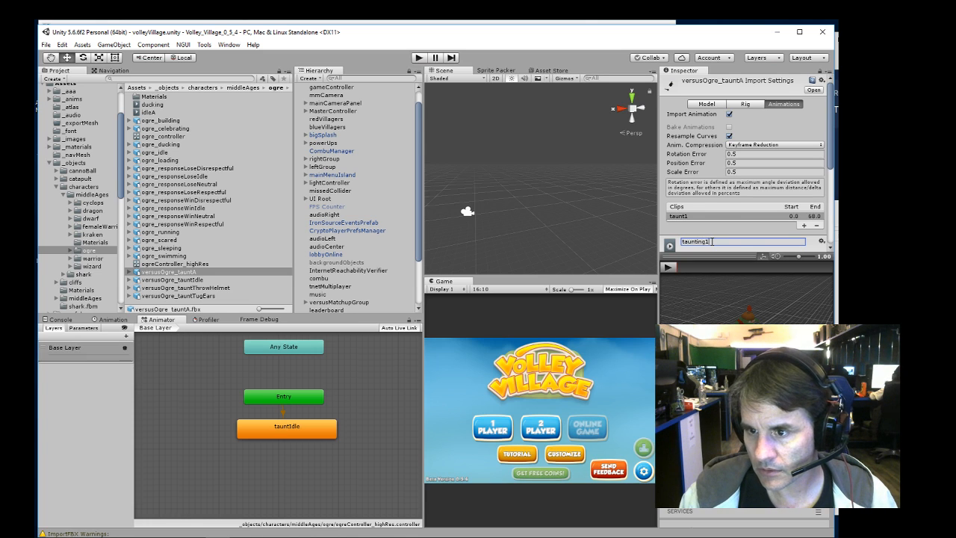
type("responseWin")
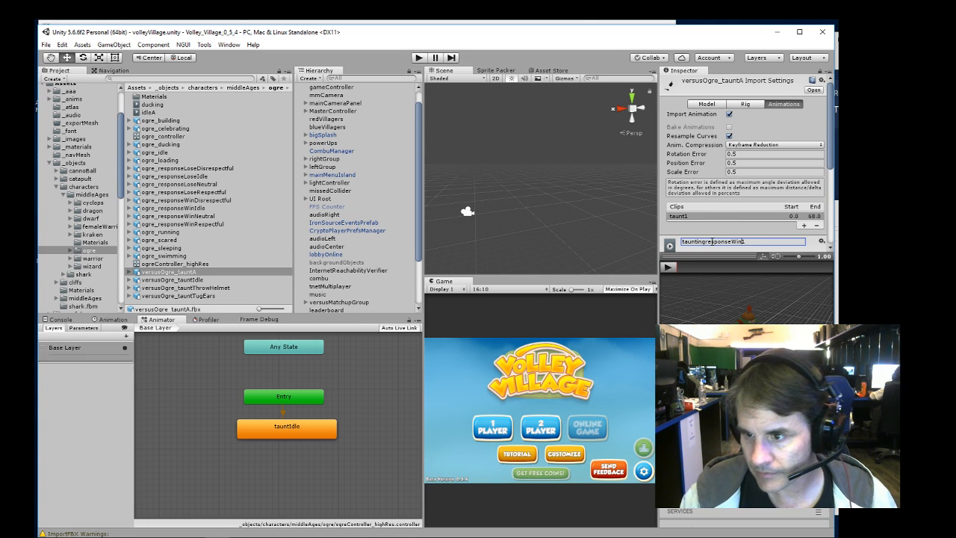
key("BackSpace")
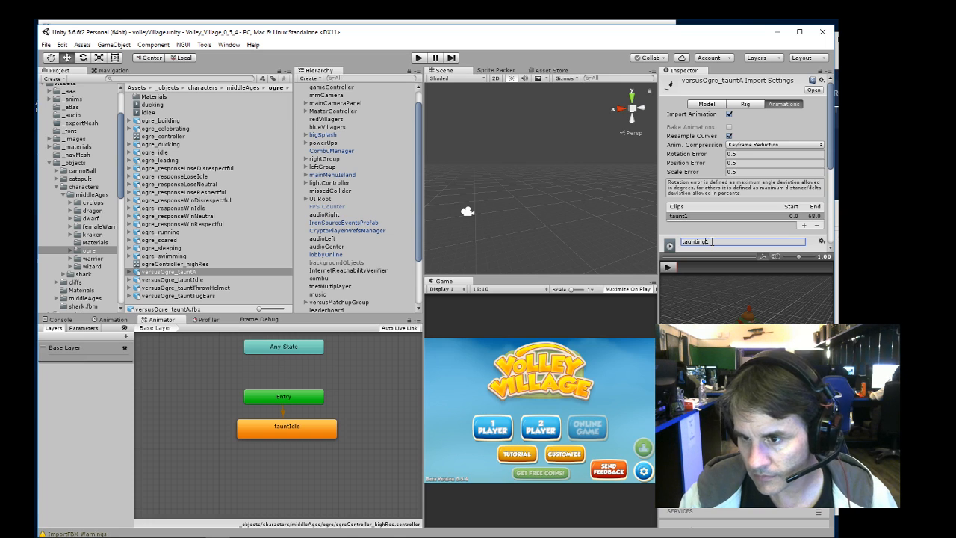
key("shift+End")
key("ctrl+c")
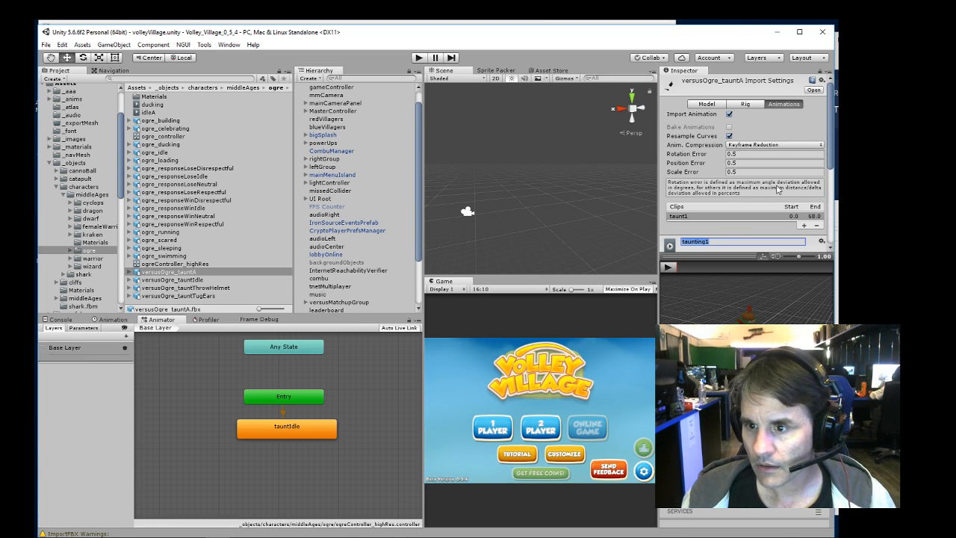
scroll(777, 189, "down", 5)
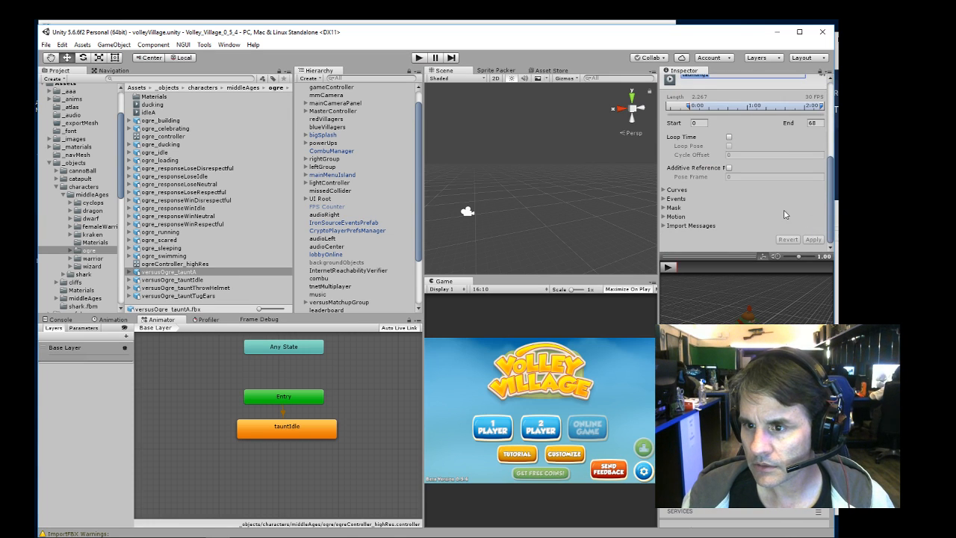
scroll(784, 214, "up", 6)
scroll(782, 198, "down", 6)
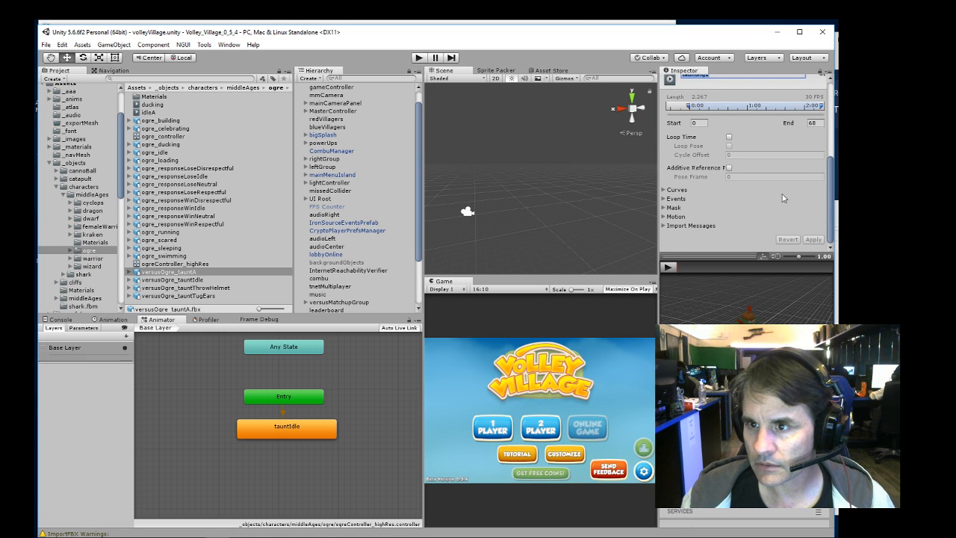
left_click(813, 239)
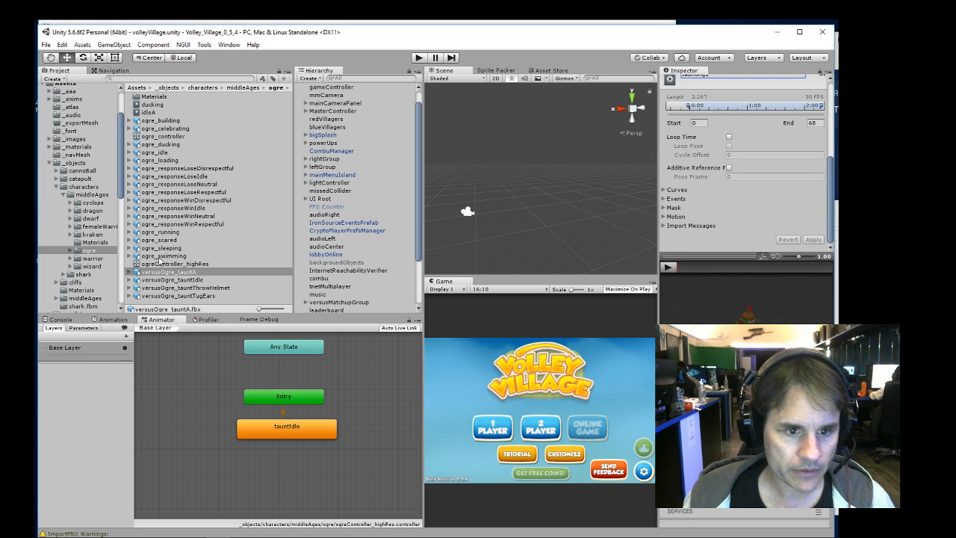
- Add the taunting1 clip from versusOgre_tauntA as a state below tauntIdle in ogreController_highRes
left_click(135, 274)
scroll(195, 236, "down", 3)
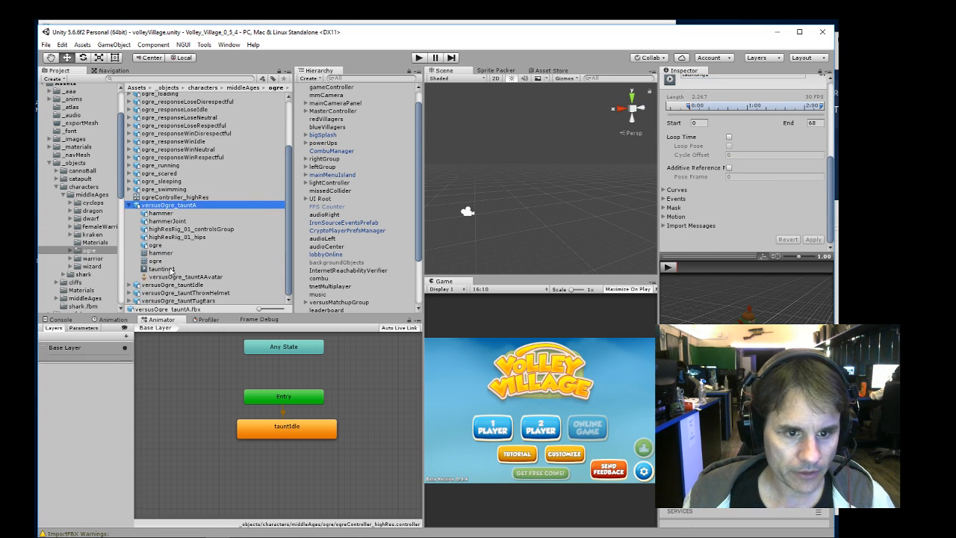
left_click_drag(160, 269, 212, 463)
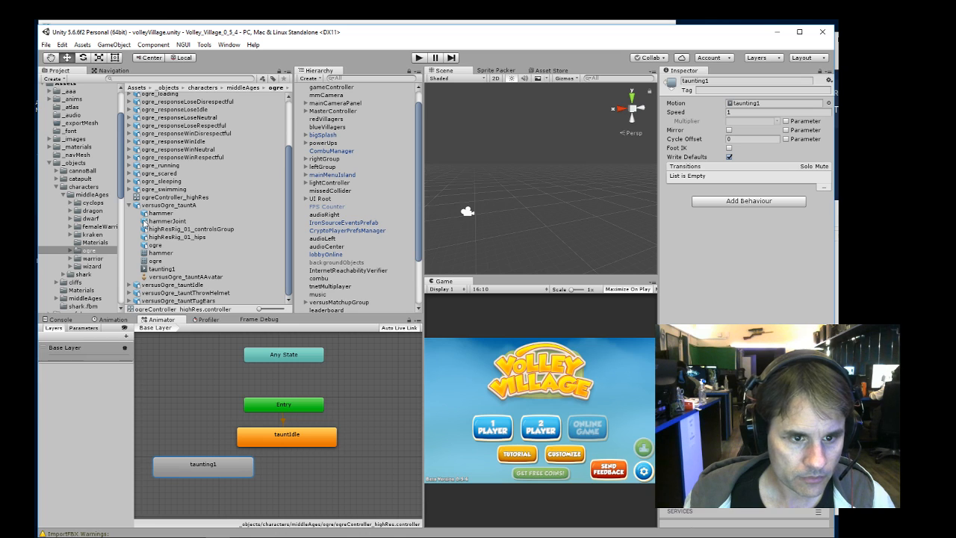
- Rename the versusOgre_tauntThrowHelmet animation clip as taunting2 and apply the import settings
left_click(138, 205)
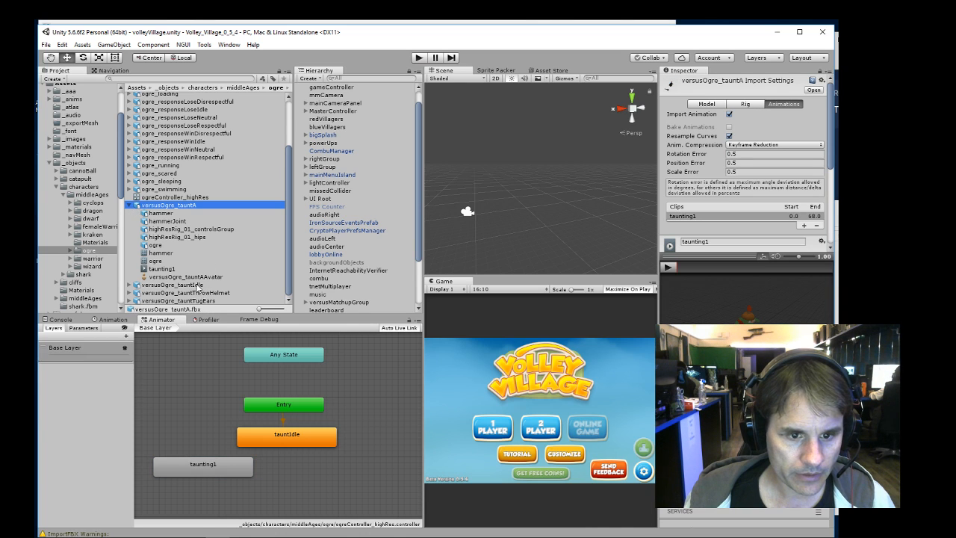
left_click(211, 293)
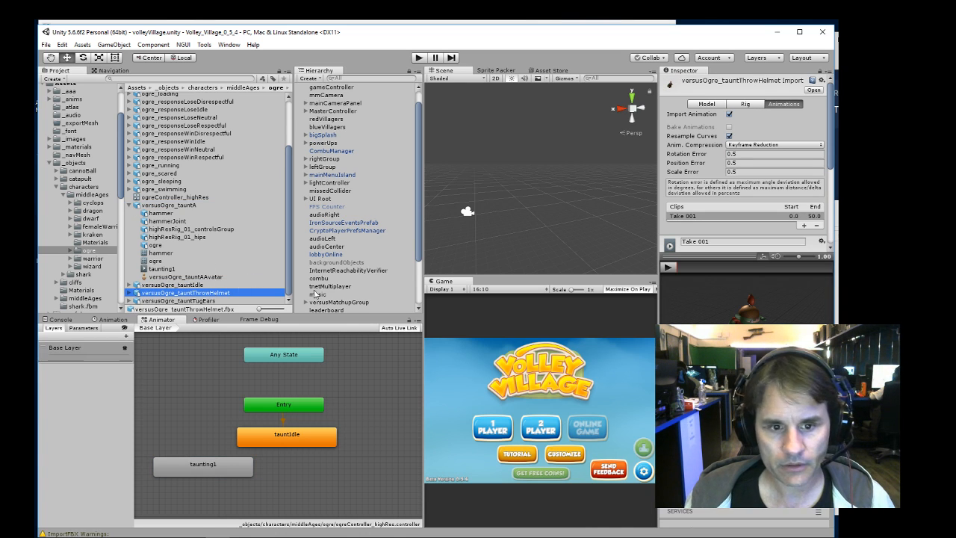
left_click(723, 241)
key("ctrl+v")
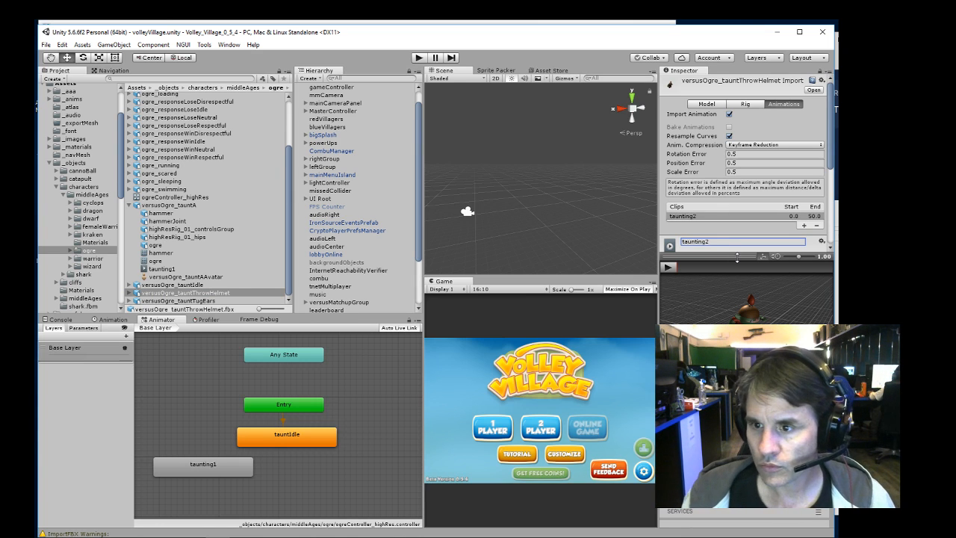
scroll(745, 156, "down", 5)
left_click(812, 239)
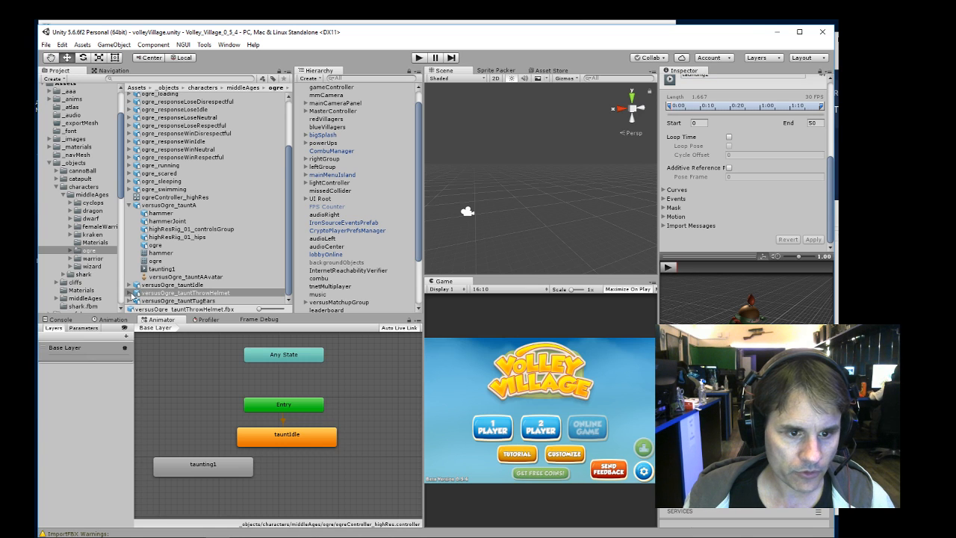
- Add the taunting2 clip as a state in ogreController_highRes, place it directly below tauntIdle, and collapse the versusOgre_tauntThrowHelmet asset
left_click(131, 293)
left_click(162, 284)
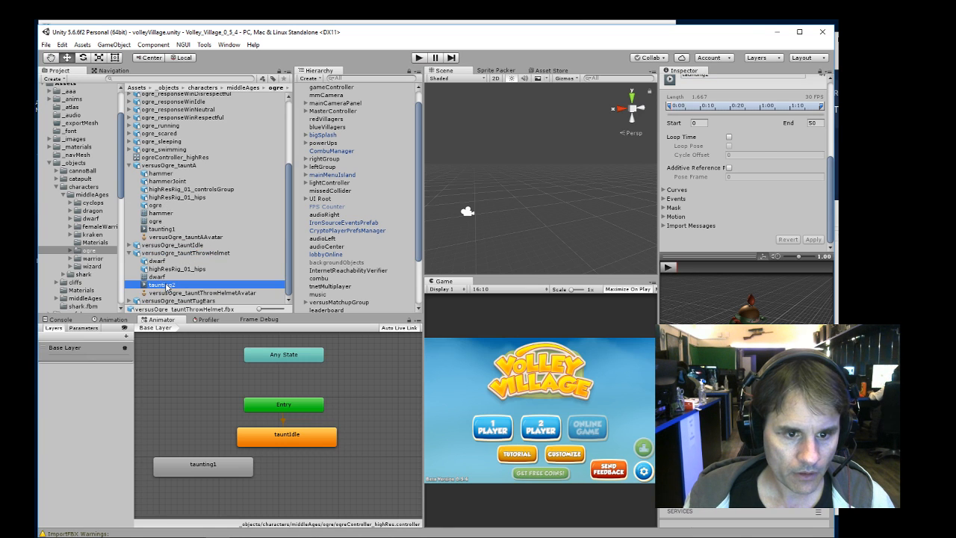
left_click_drag(162, 286, 205, 478)
left_click_drag(313, 478, 281, 477)
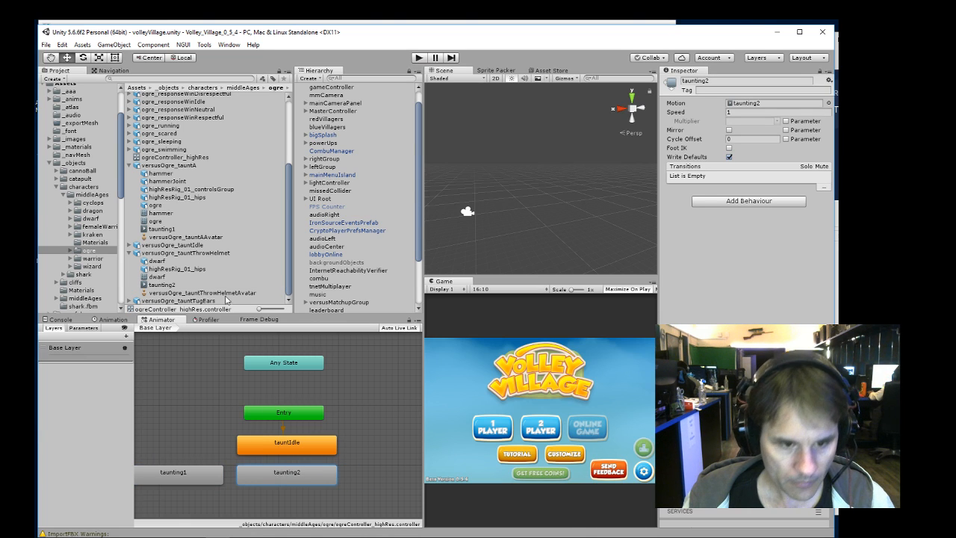
left_click(132, 253)
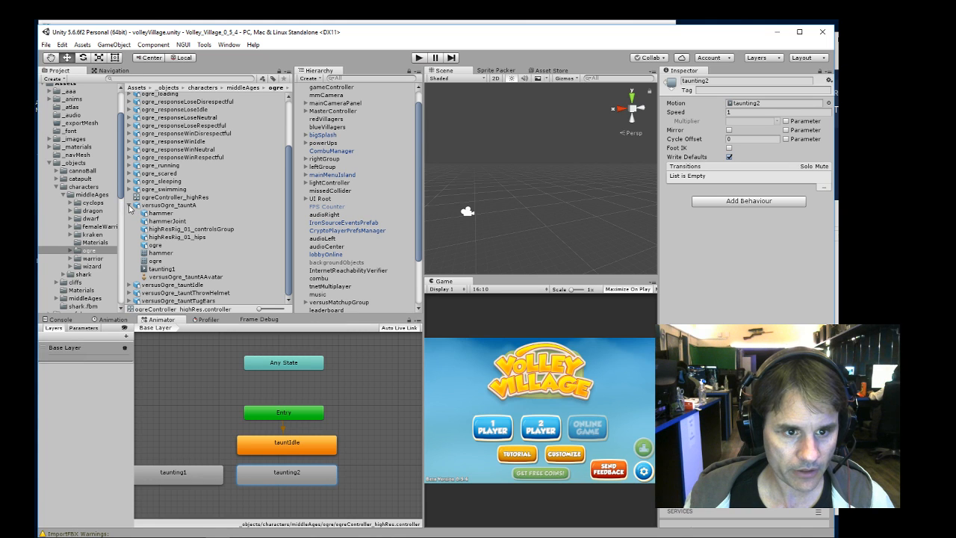
- Collapse versusOgre_tauntA and check the clip name in the import settings of versusOgre_tauntThrowHelmet
left_click(130, 205)
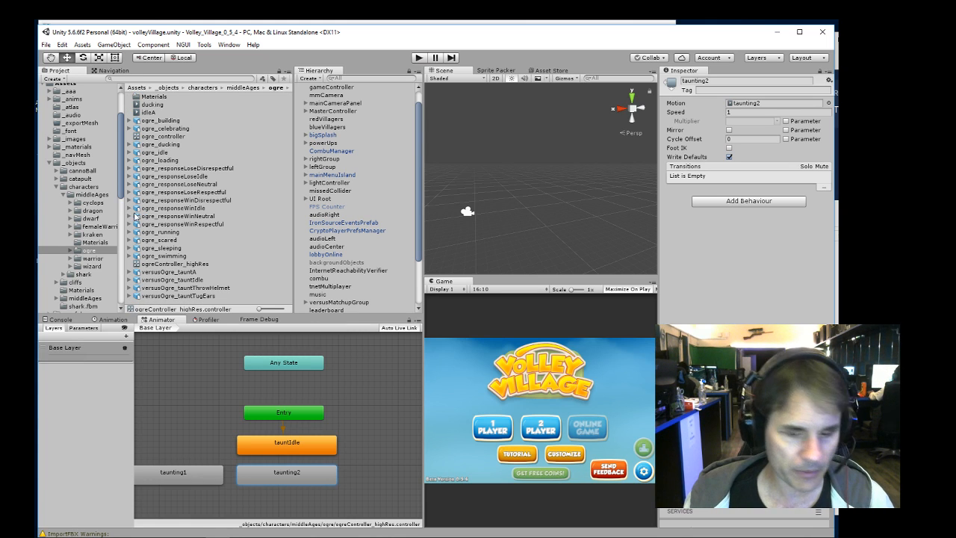
left_click(136, 288)
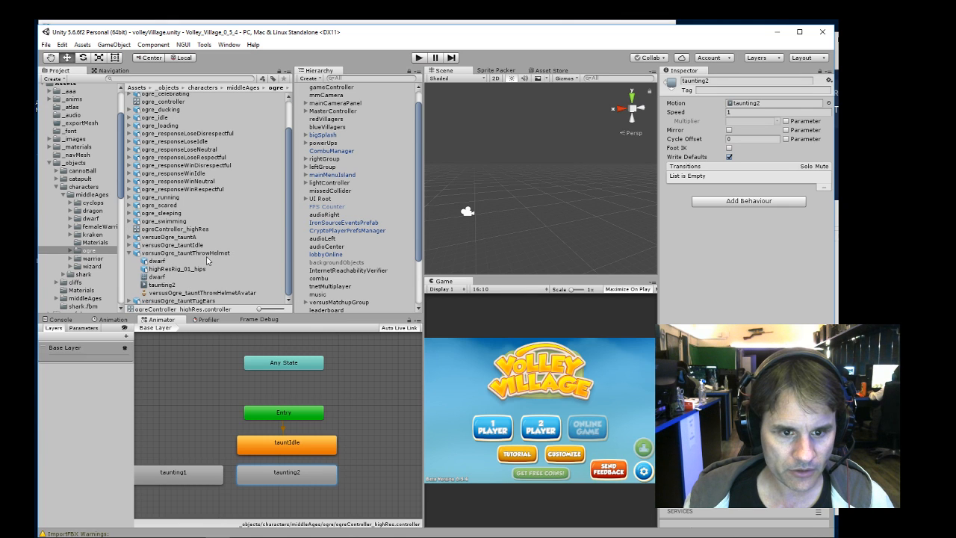
left_click(207, 254)
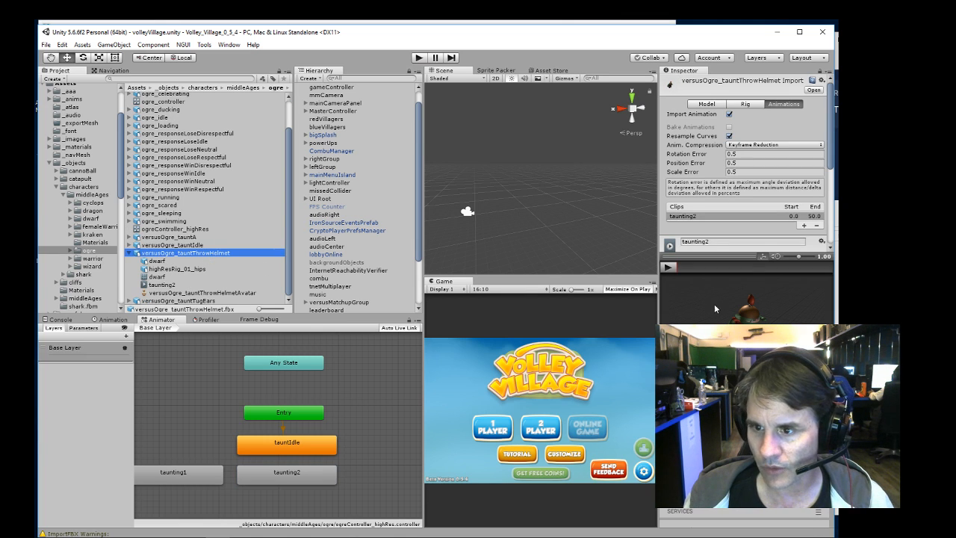
scroll(761, 223, "down", 2)
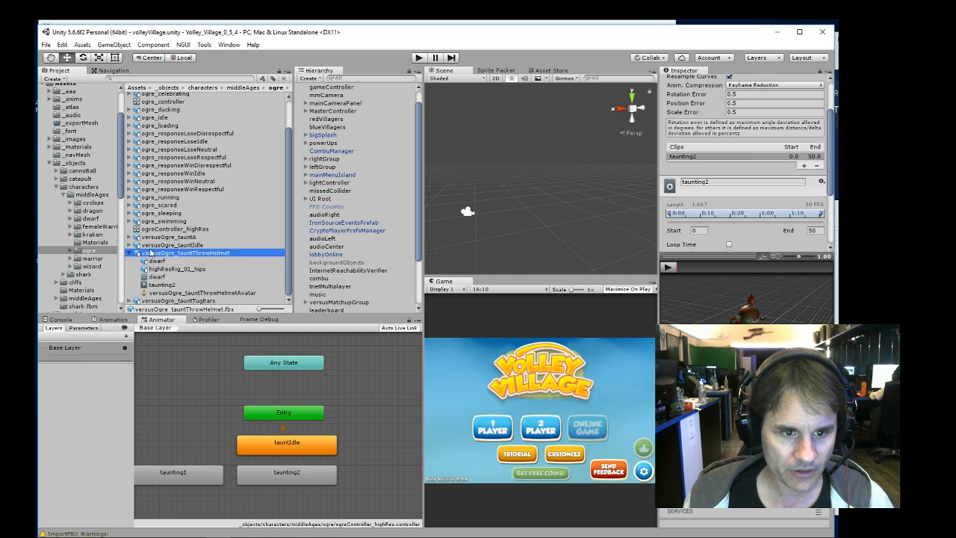
left_click(129, 253)
- Rename the versusOgre_tauntTugEars animation clip as taunting3 and apply the import settings
left_click(184, 296)
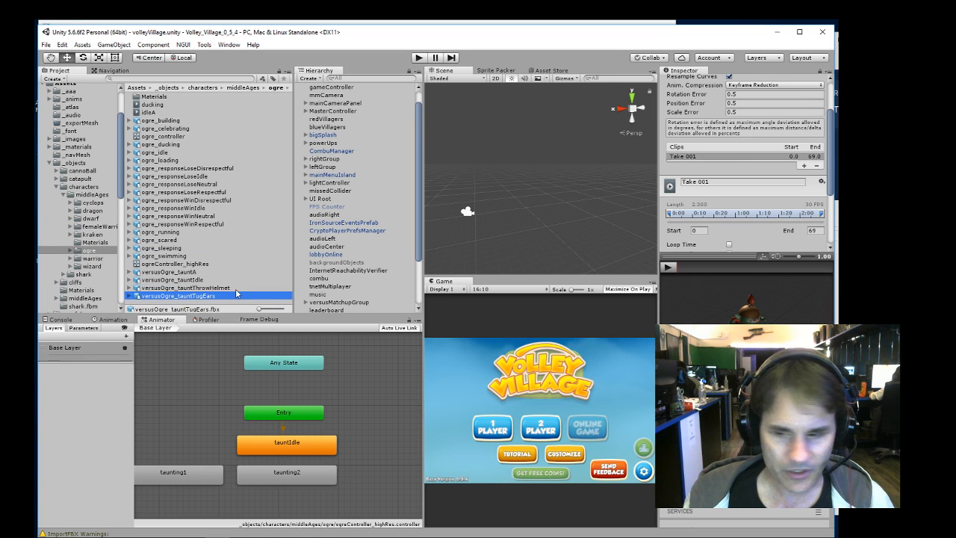
scroll(728, 221, "down", 3)
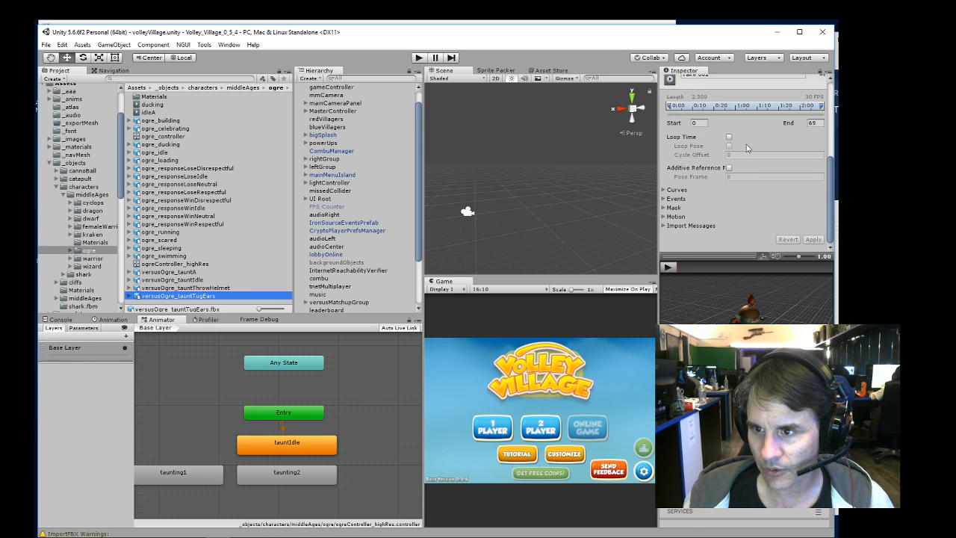
scroll(739, 153, "up", 2)
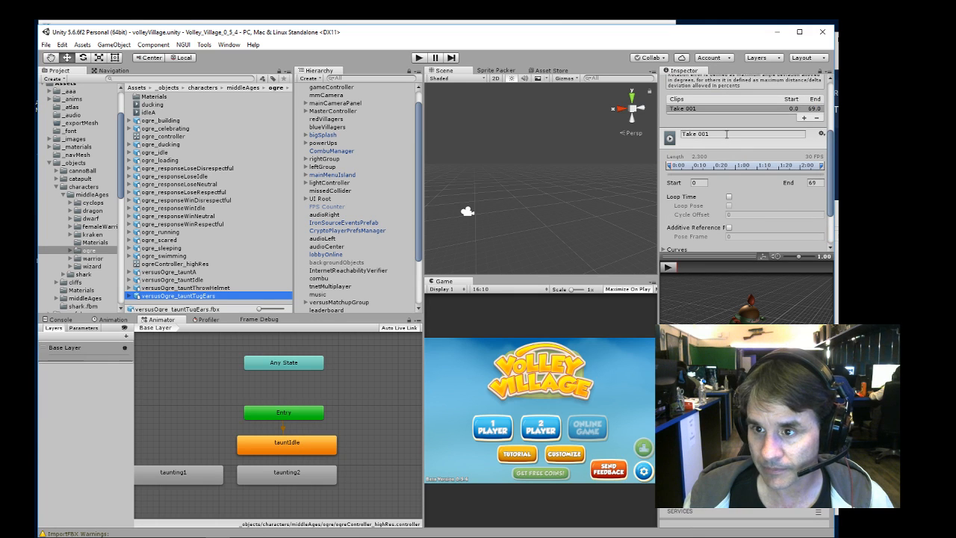
left_click(726, 134)
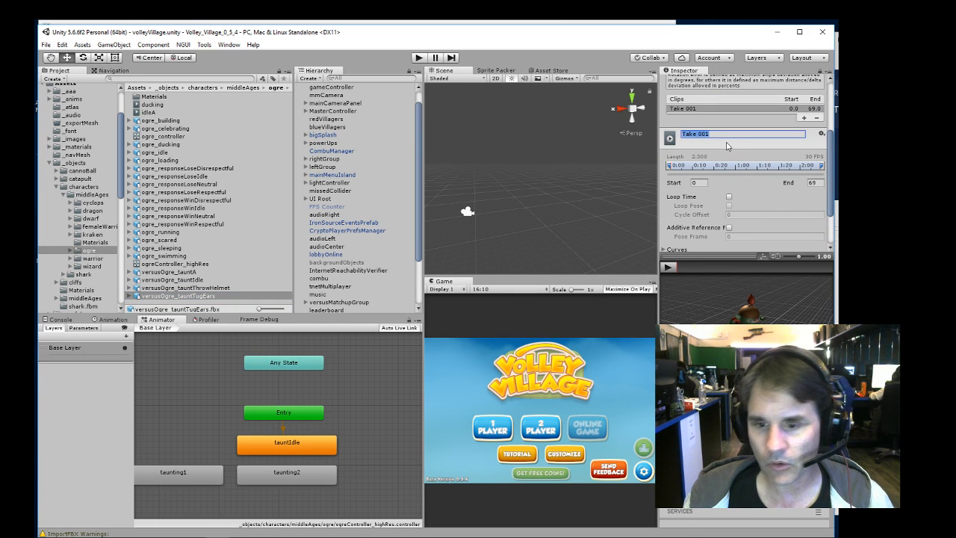
type("taunting1")
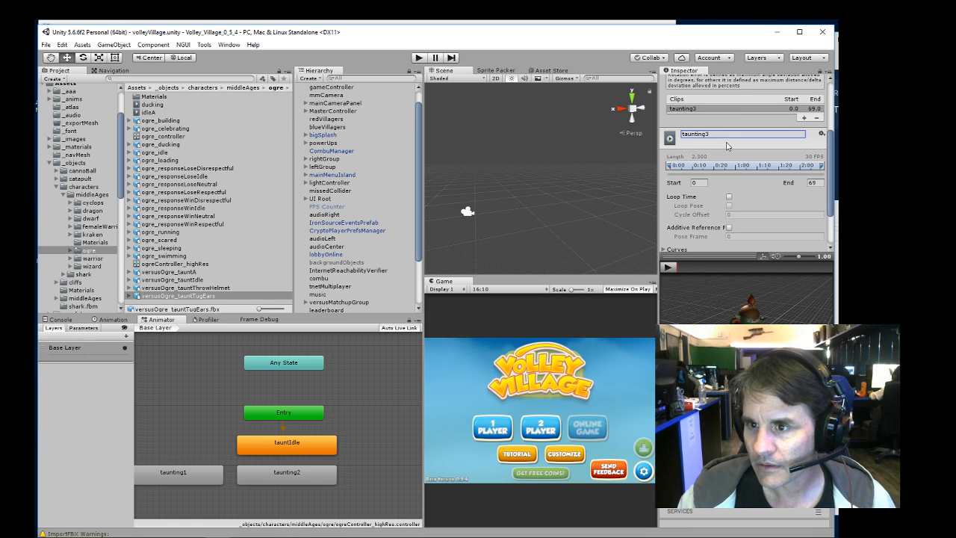
scroll(735, 153, "down", 2)
left_click(812, 240)
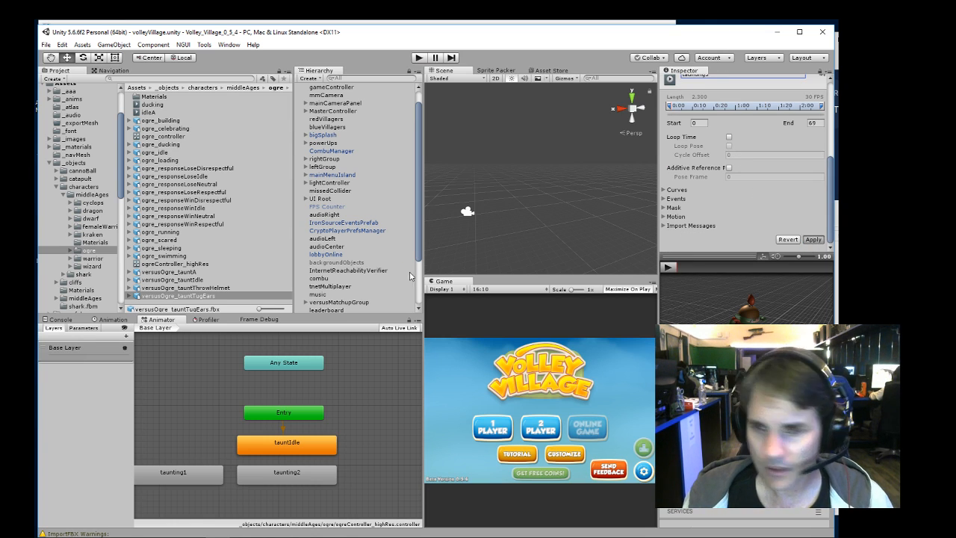
- Add the taunting3 clip as a state beside taunting2 in ogreController_highRes and expand the versusOgre_tauntIdle asset
scroll(207, 249, "down", 2)
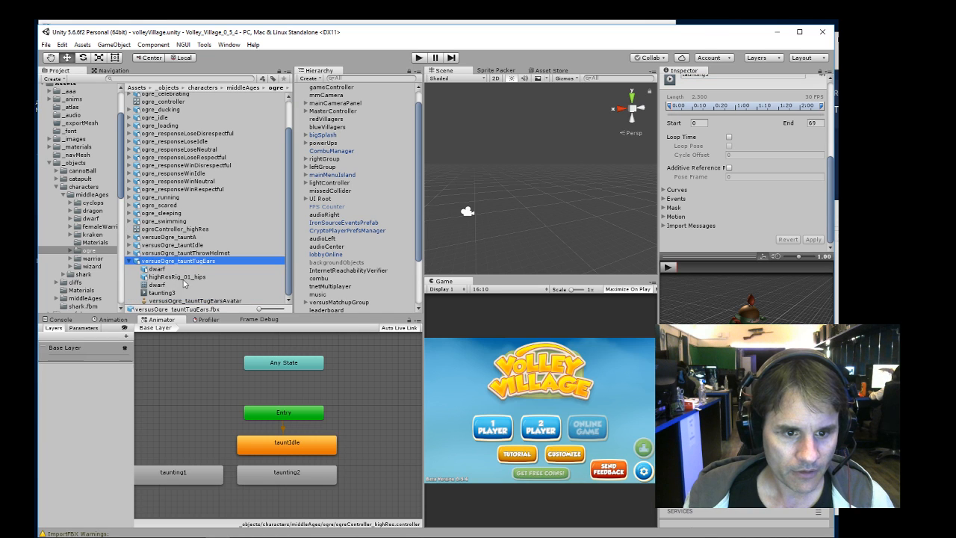
left_click_drag(165, 296, 366, 480)
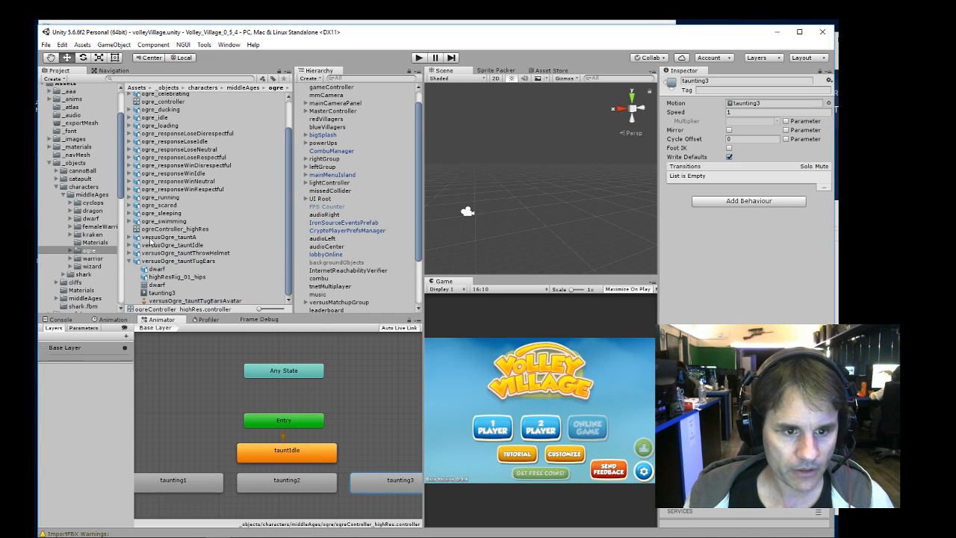
scroll(189, 247, "up", 2)
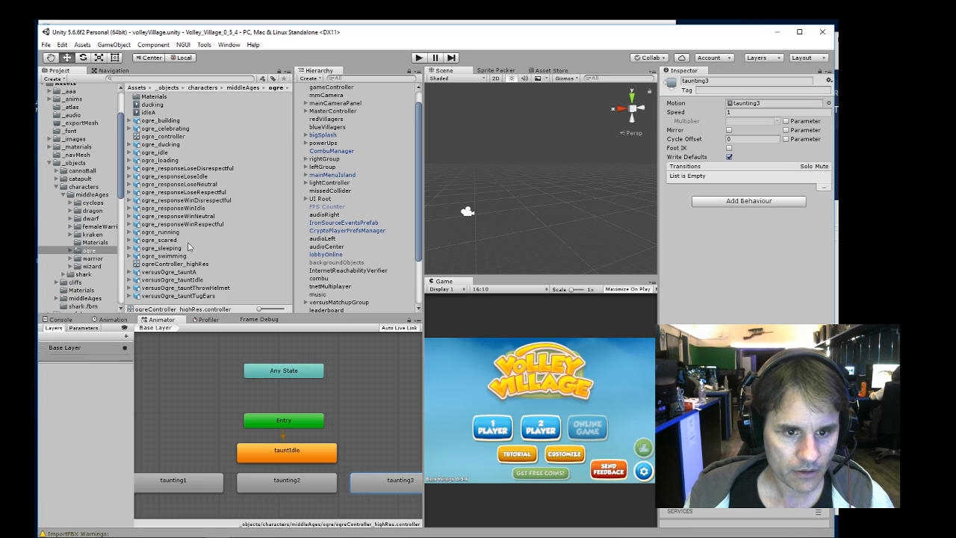
left_click(130, 281)
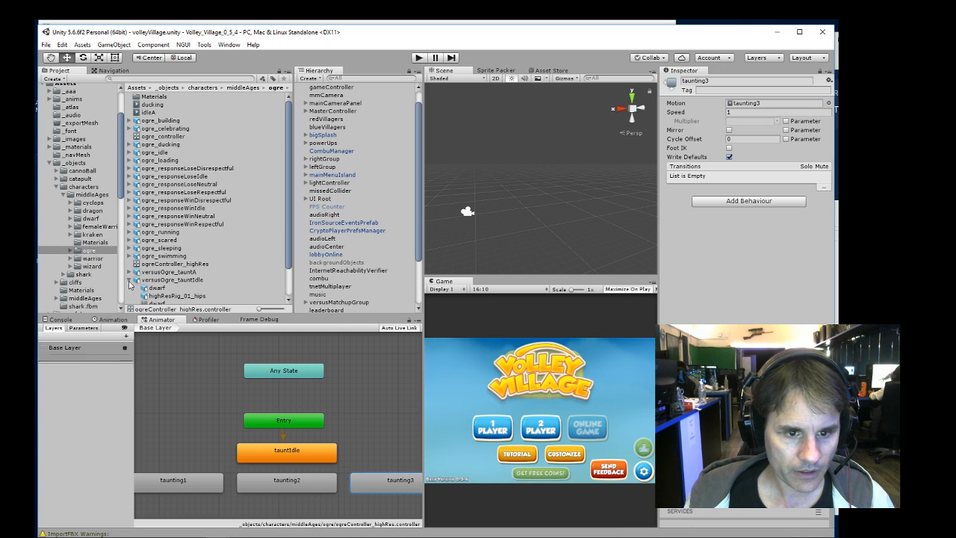
scroll(213, 257, "down", 2)
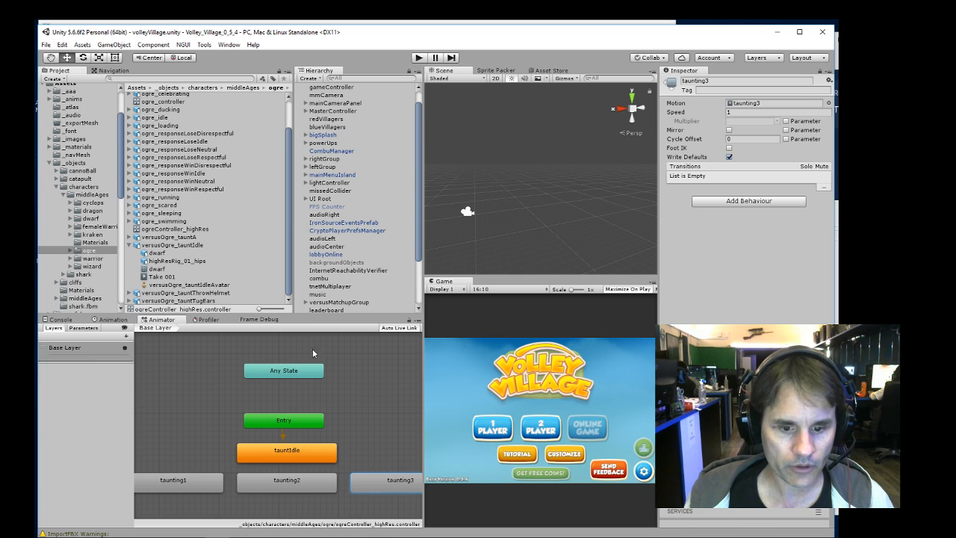
- Move the taunting1, taunting2 and taunting3 states slightly lower so they form one row beneath tauntIdle
middle_click_drag(351, 412, 360, 370)
left_click_drag(206, 439, 206, 457)
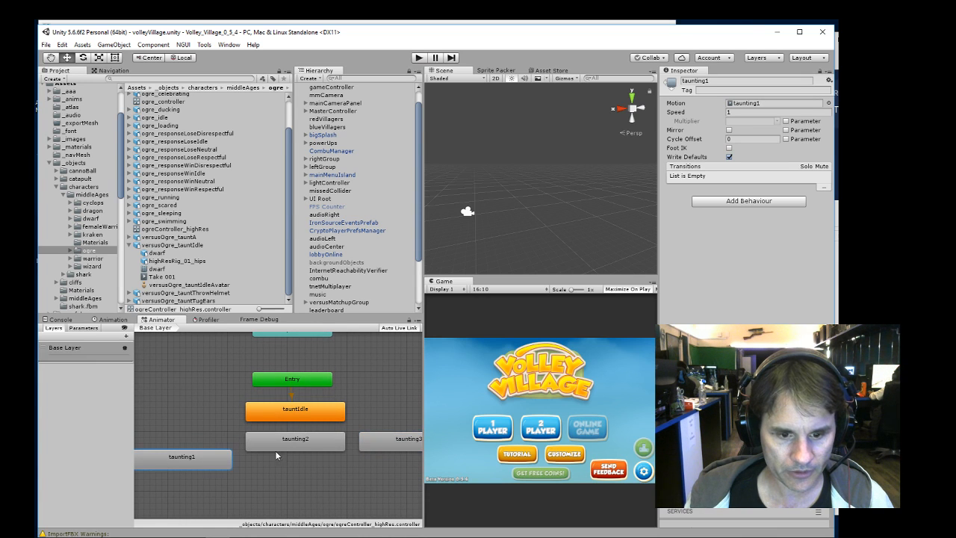
left_click_drag(275, 442, 274, 459)
left_click(380, 445)
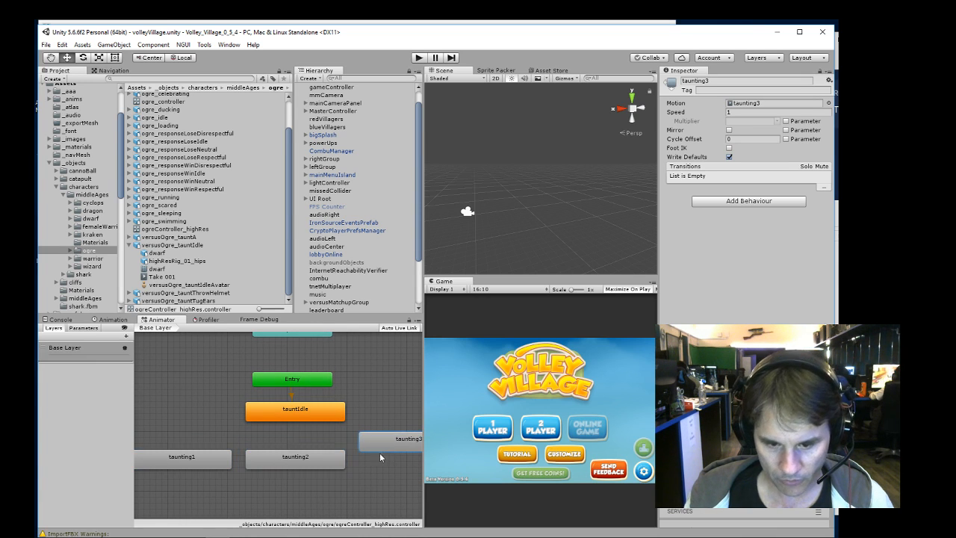
left_click_drag(380, 457, 380, 461)
- Make a transition from each of the taunting1, taunting2 and taunting3 states to tauntIdle
right_click(215, 455)
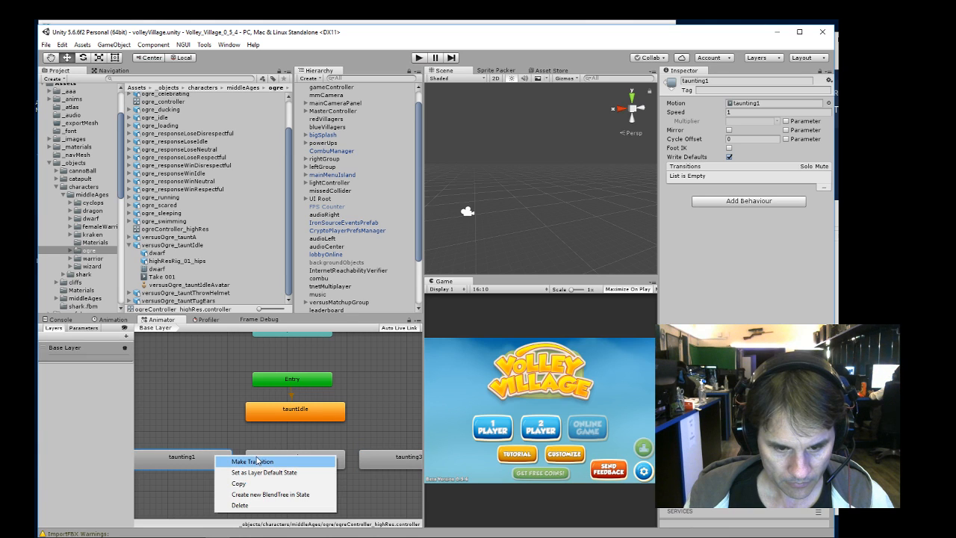
left_click(256, 461)
left_click(294, 417)
right_click(289, 457)
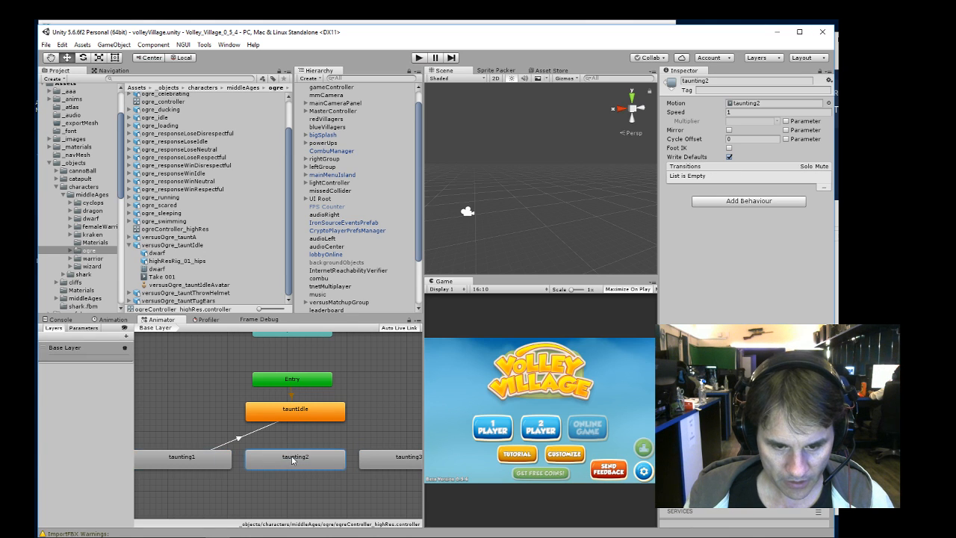
left_click(331, 463)
left_click(297, 412)
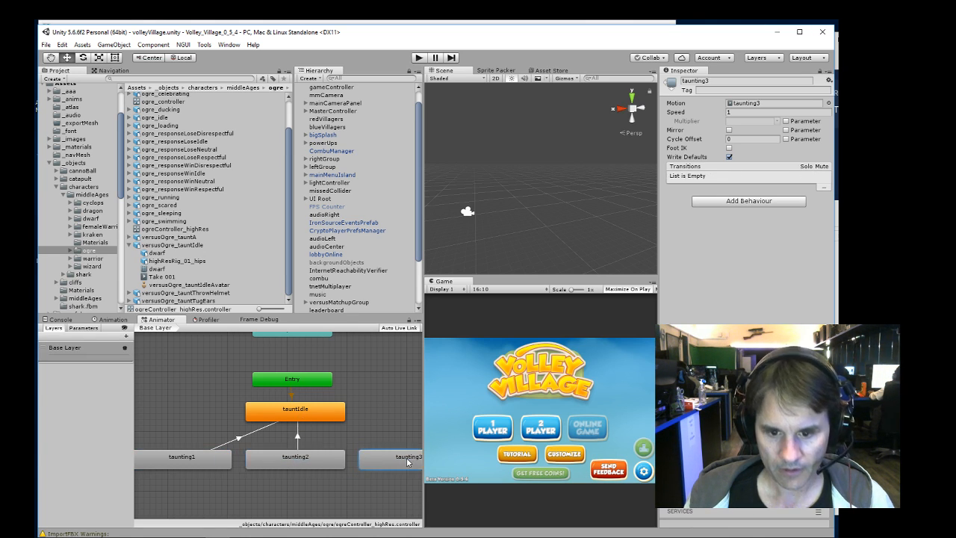
right_click(407, 458)
left_click(427, 463)
left_click(284, 403)
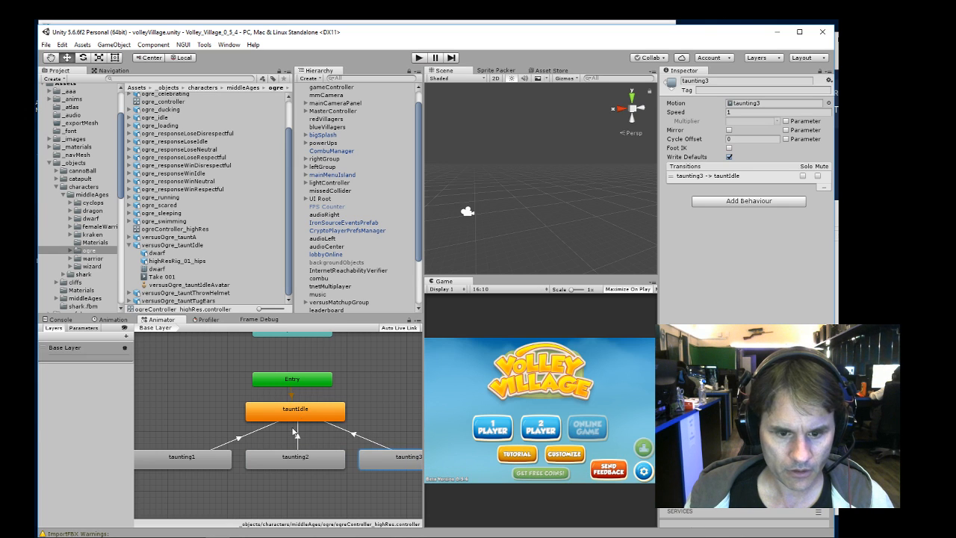
- Preview the animation of the transition from taunting1 to tauntIdle
left_click(244, 439)
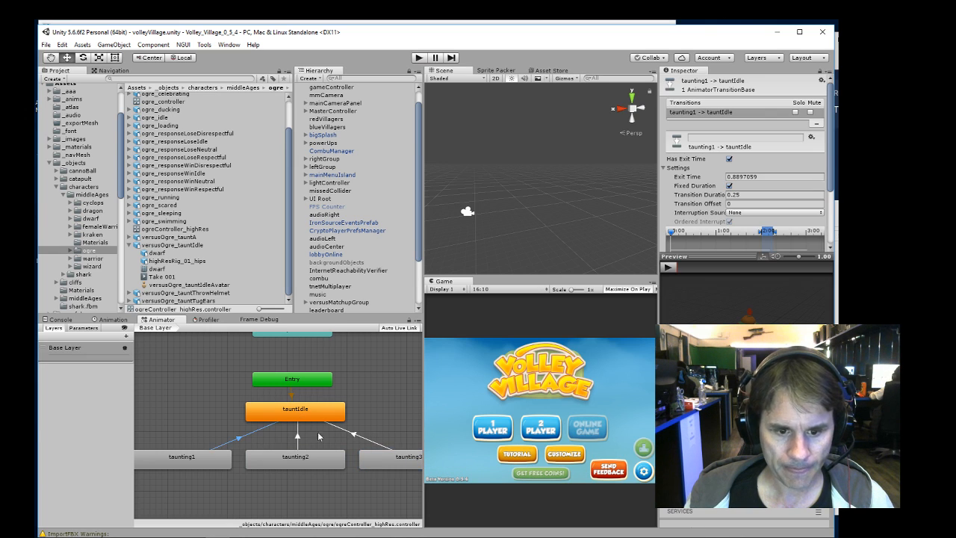
left_click(668, 268)
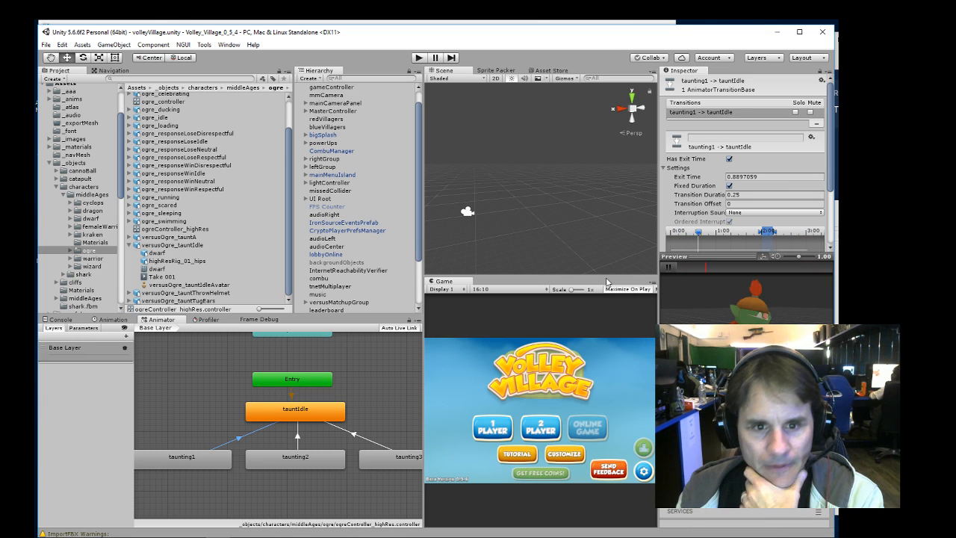
scroll(237, 242, "up", 2)
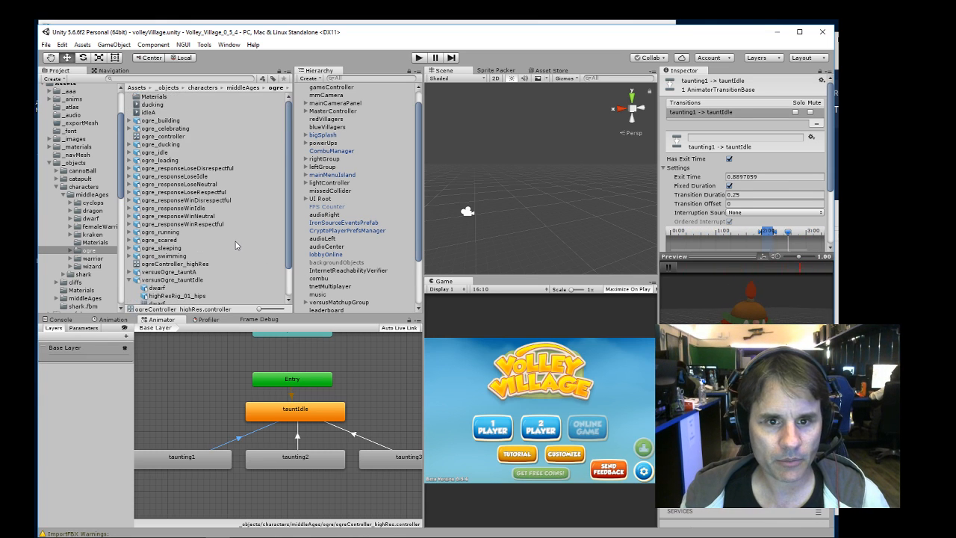
scroll(245, 242, "down", 2)
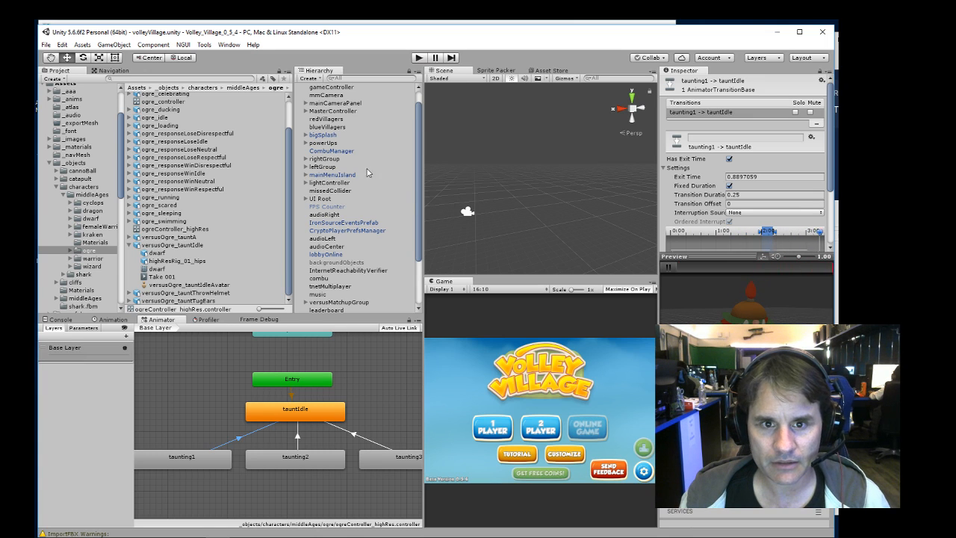
scroll(362, 164, "up", 2)
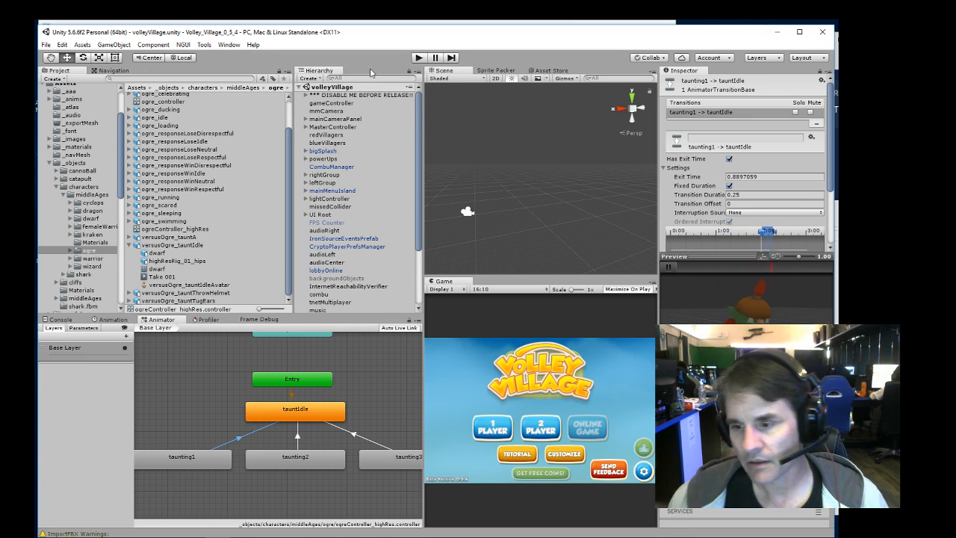
key("alt+Tab")
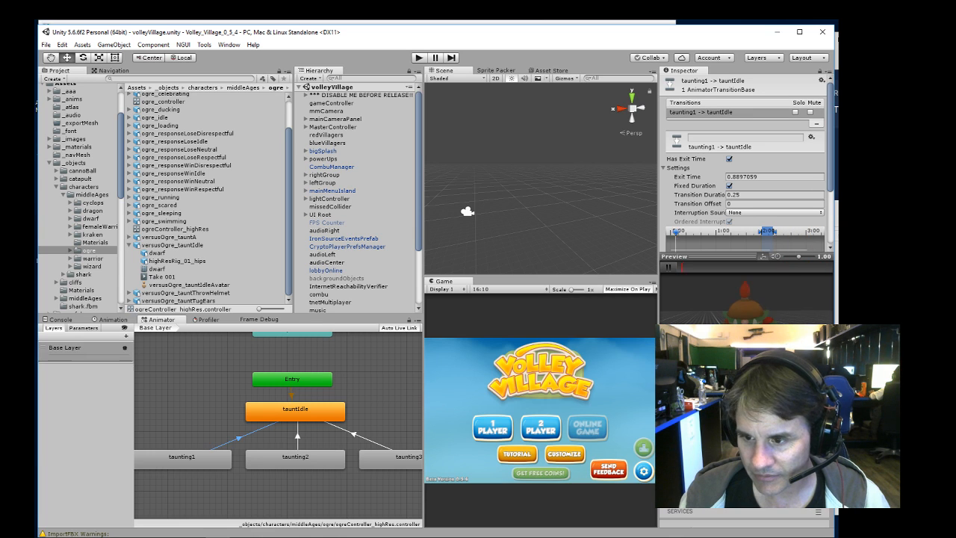
left_click_drag(365, 400, 356, 376, "alt")
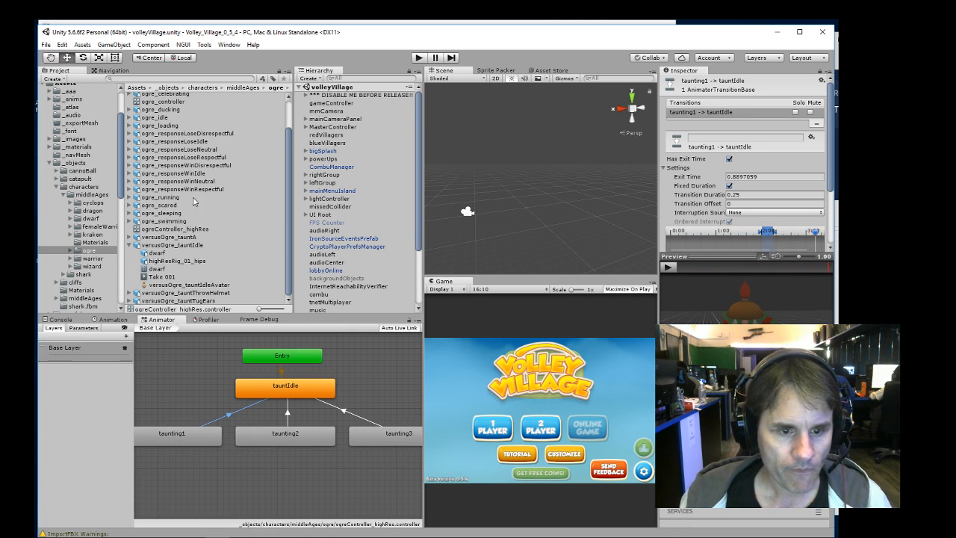
- Collapse versusOgre_tauntIdle, rename the ogre_responseWinDisrespectful animation clip as responseWinDisrespect, and apply the import settings
left_click(131, 244)
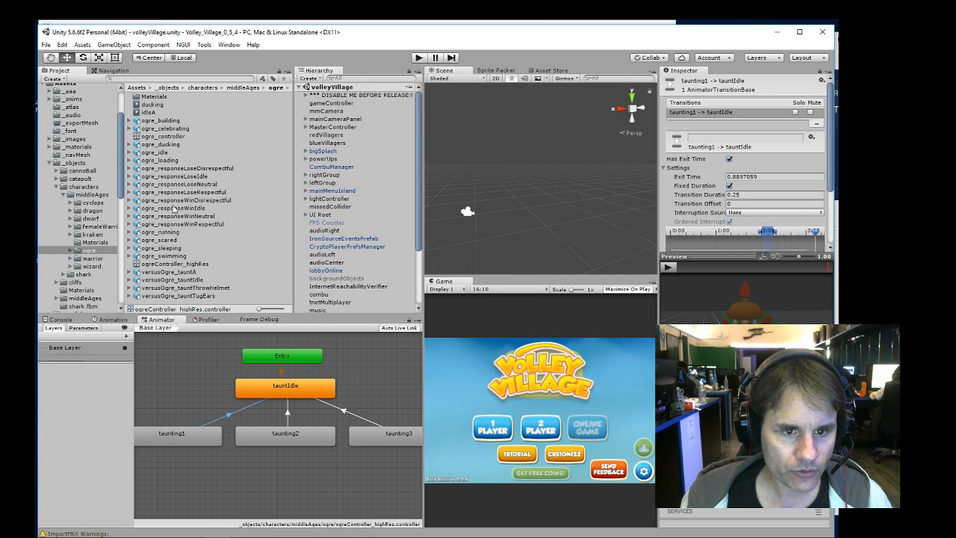
left_click(132, 201)
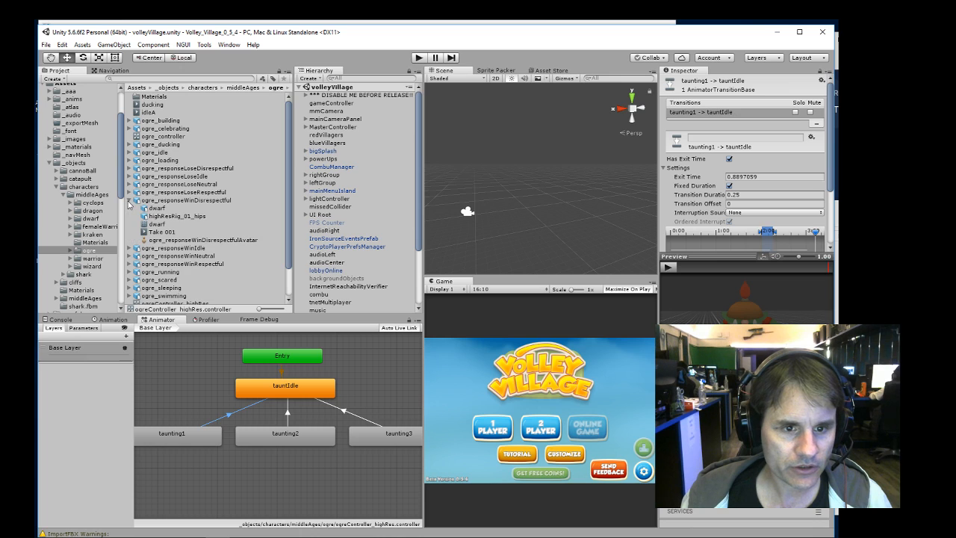
left_click(207, 201)
left_click(722, 241)
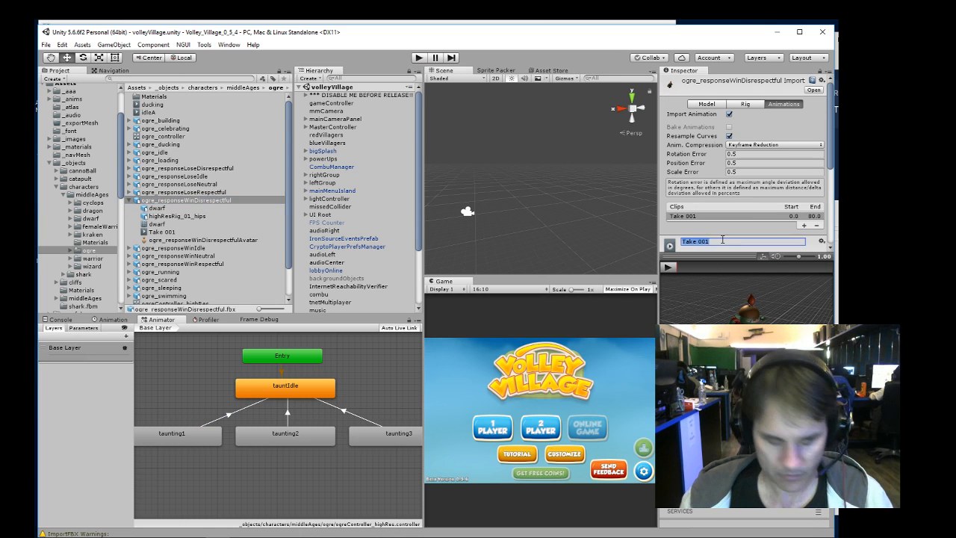
type("w")
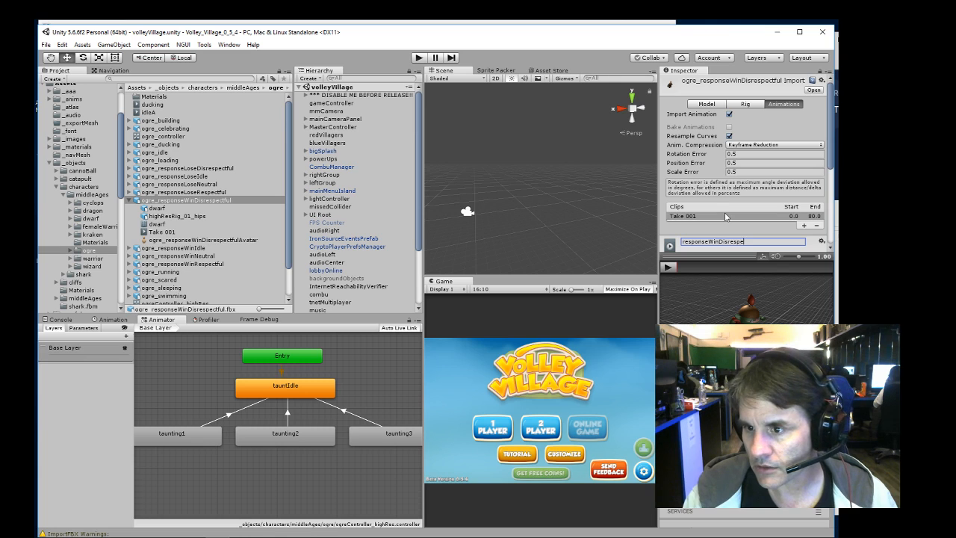
key("Return")
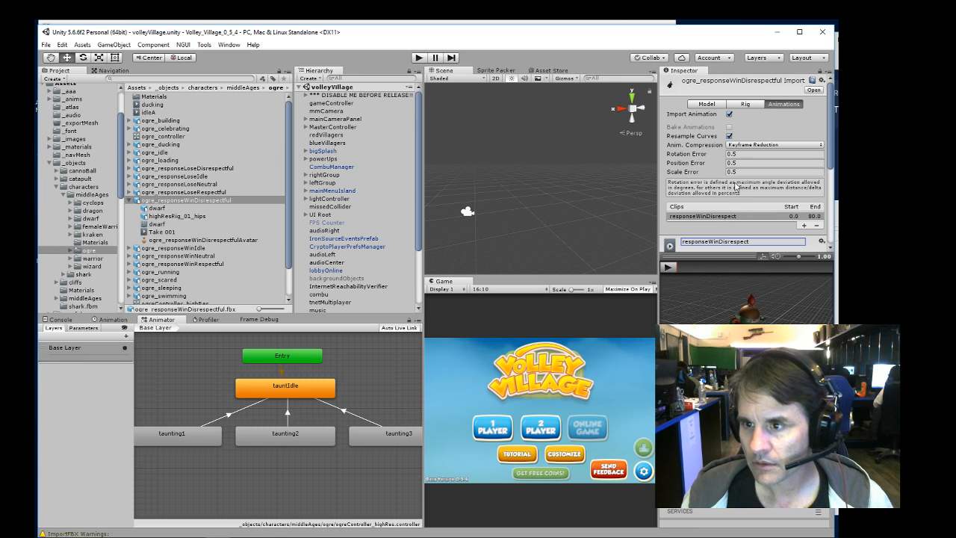
scroll(760, 207, "down", 5)
left_click(814, 239)
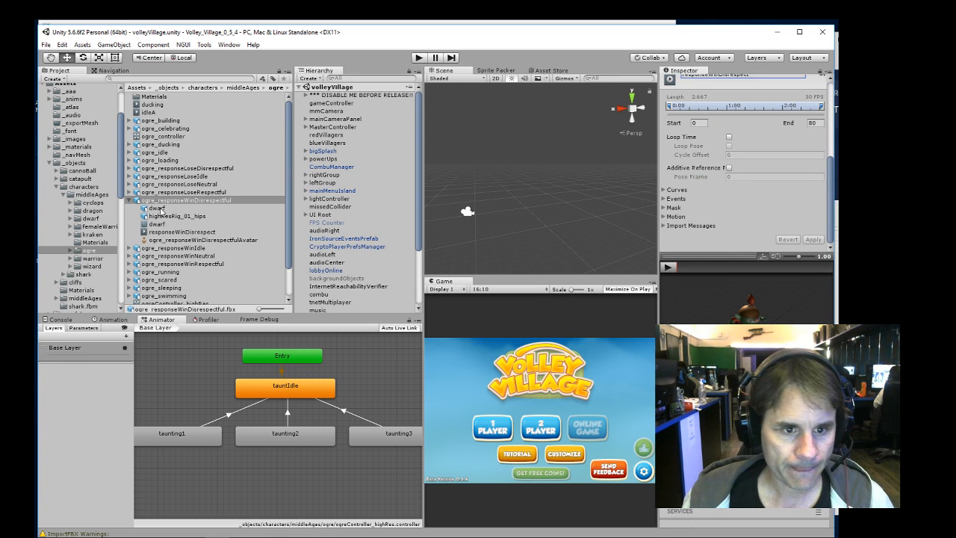
- Add the responseWinDisrespect clip as a state directly below taunting1 in ogreController_highRes
left_click_drag(171, 233, 163, 448)
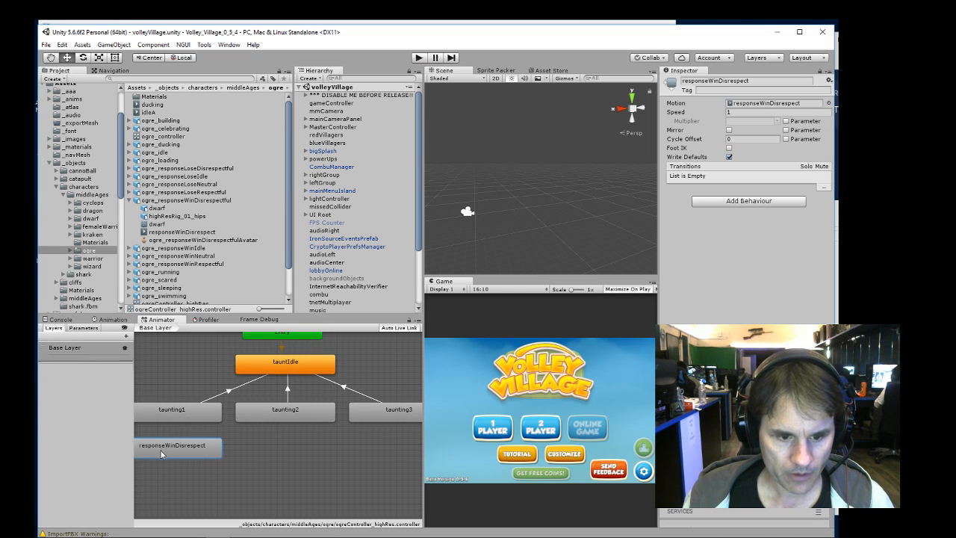
- Collapse ogre_responseWinDisrespectful, rename the ogre_responseWinNeutral animation clip as responseWinNeutral, and apply the import settings
left_click(136, 200)
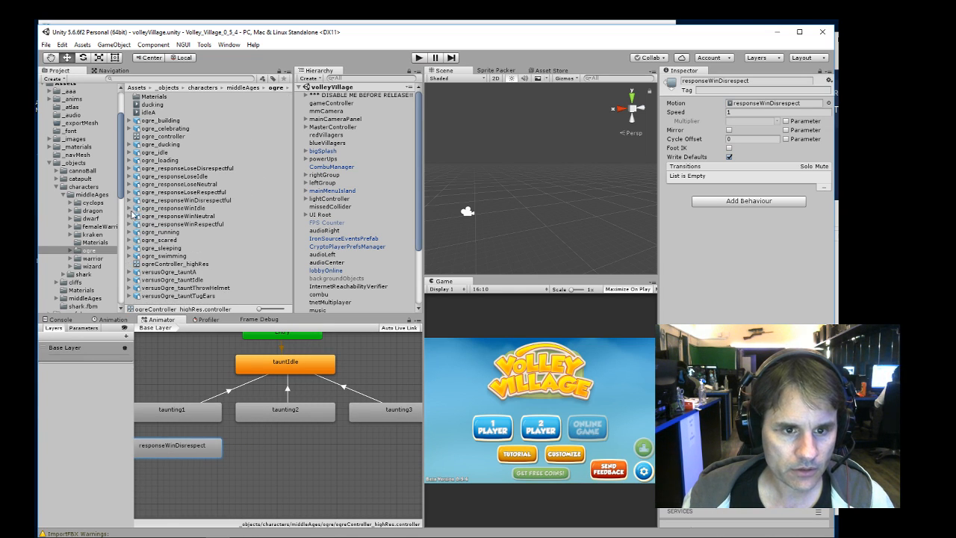
left_click(129, 217)
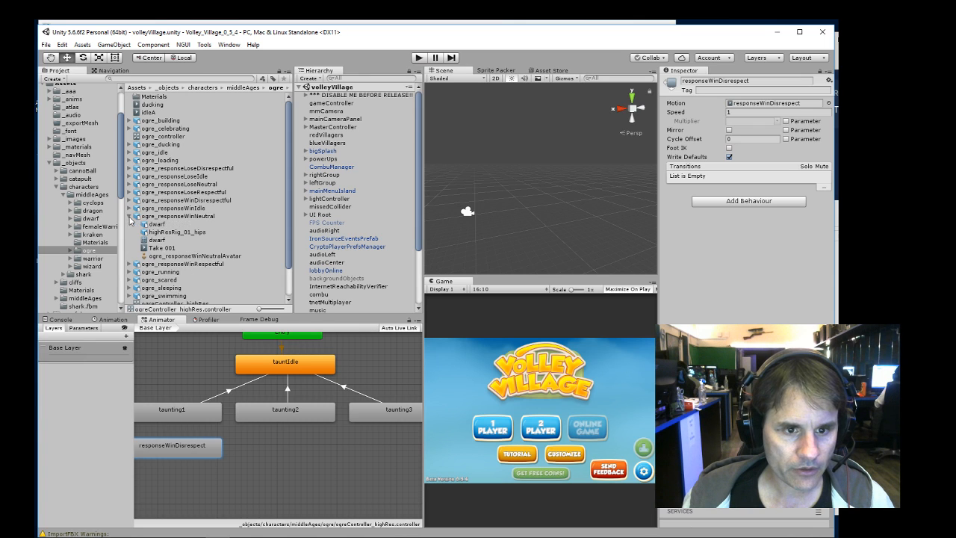
left_click(206, 217)
left_click(713, 241)
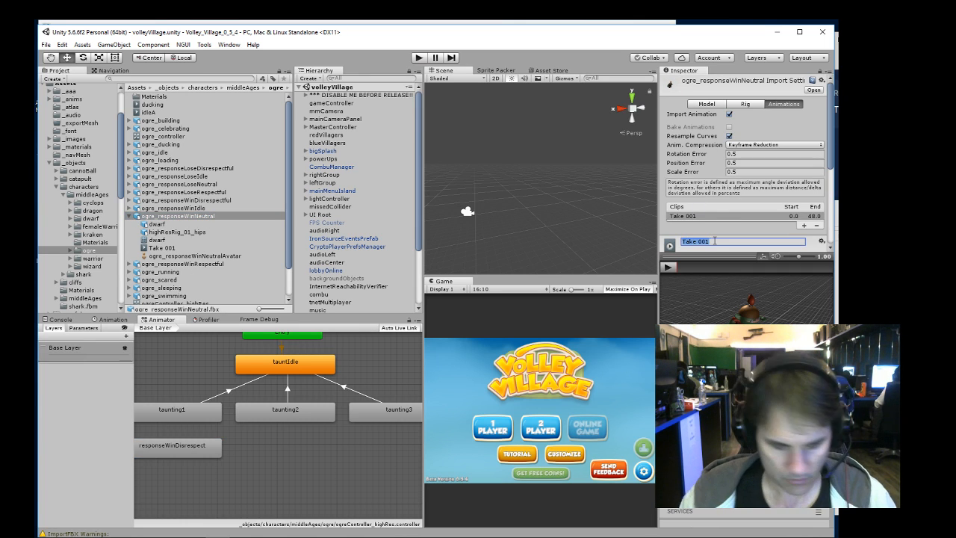
type("responseWinNeu")
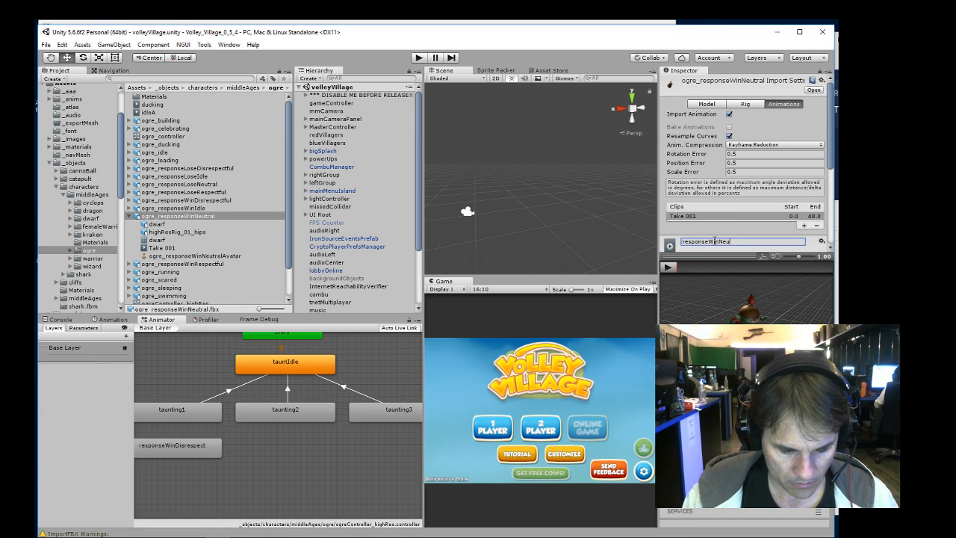
type("tral")
scroll(730, 228, "down", 5)
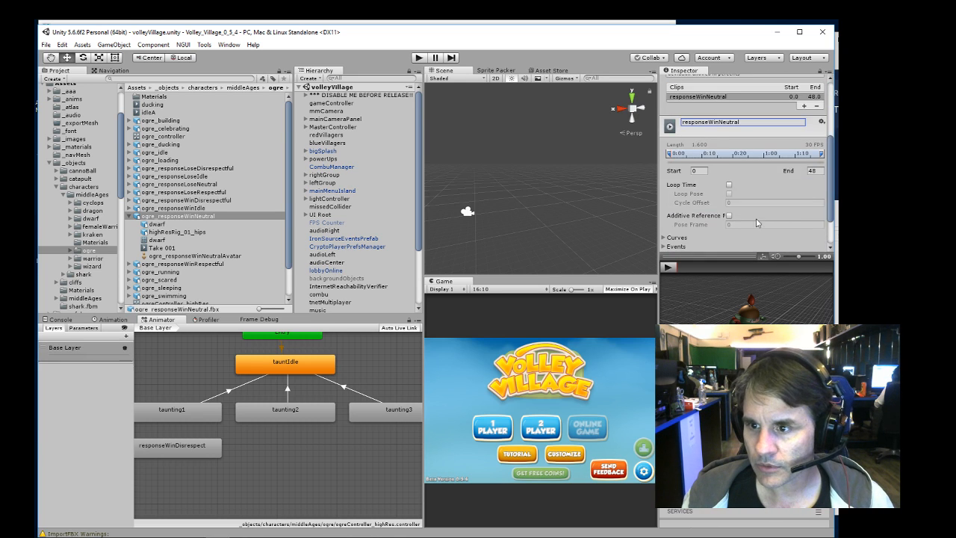
left_click(812, 239)
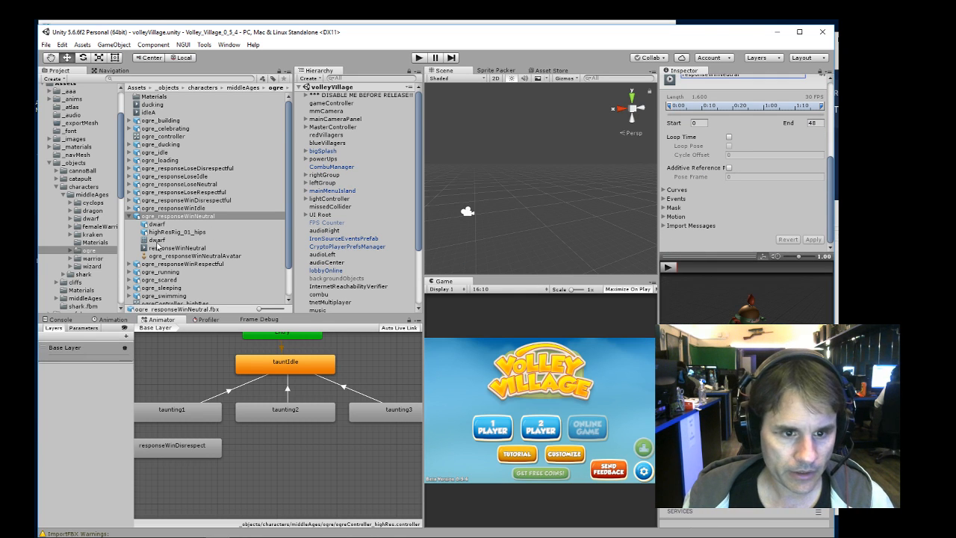
- Add the responseWinNeutral clip as a state directly below taunting2, and collapse the ogre_responseWinNeutral asset
left_click_drag(158, 247, 264, 456)
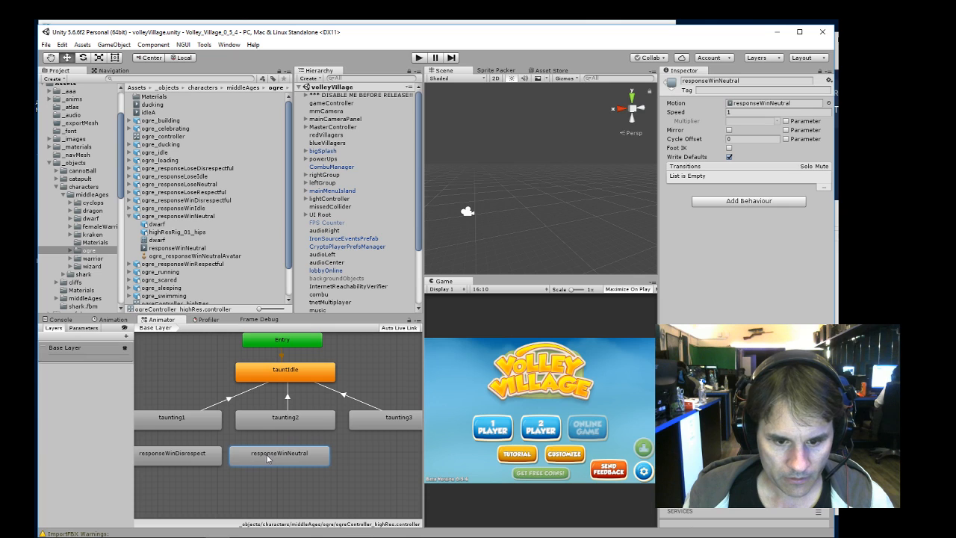
left_click(170, 217)
left_click(130, 216)
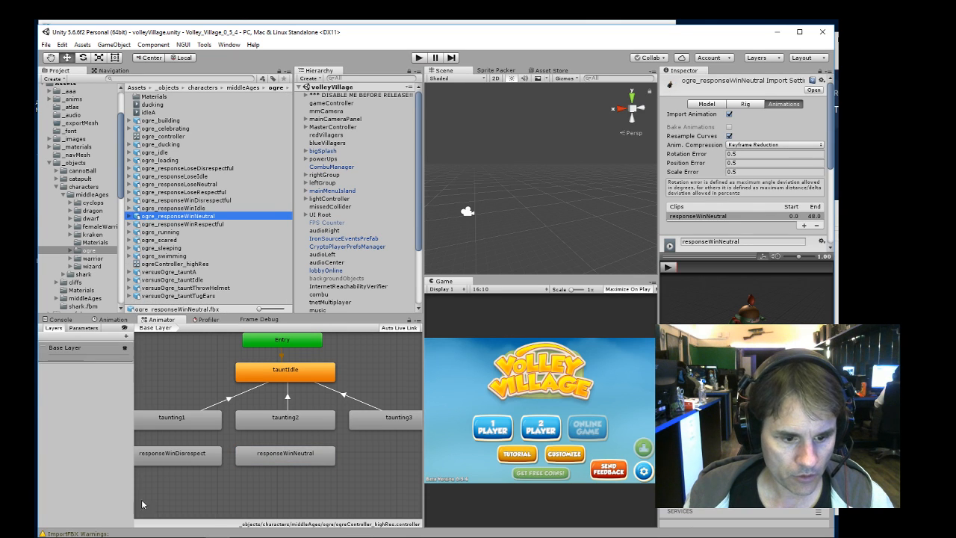
- Check the Twitch live dashboard in the browser
mouse_move(117, 536)
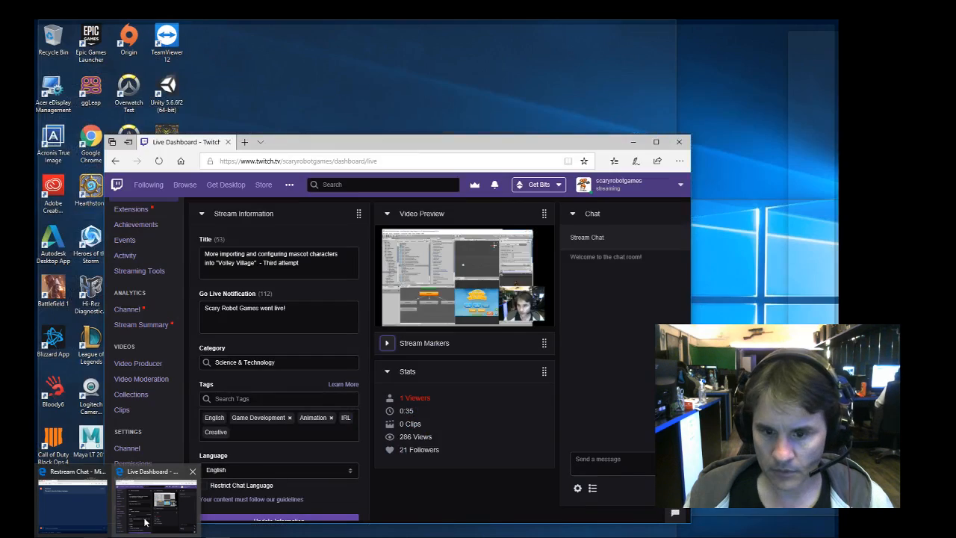
left_click(145, 518)
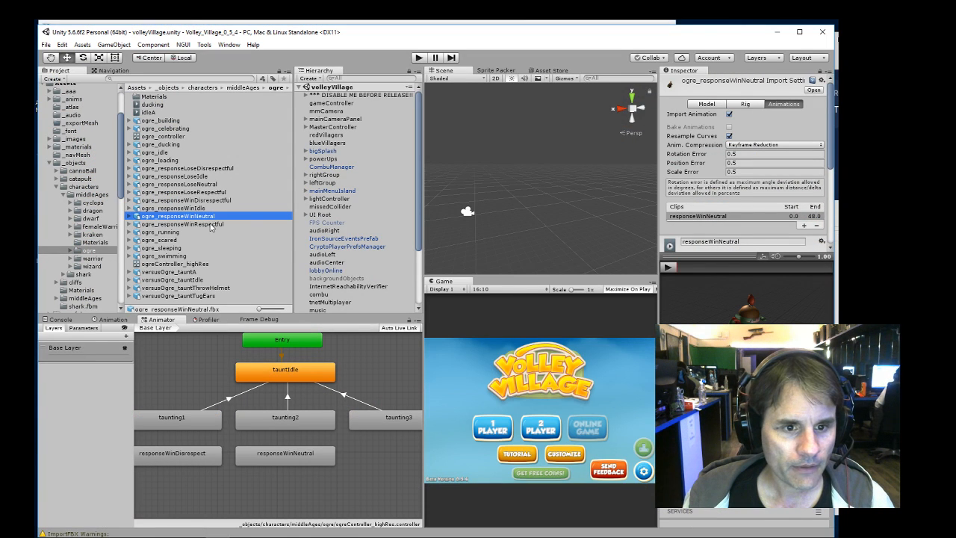
- Rename the ogre_responseWinRespectful animation clip as responseWinRespect and apply the import settings
left_click(187, 224)
left_click(129, 225)
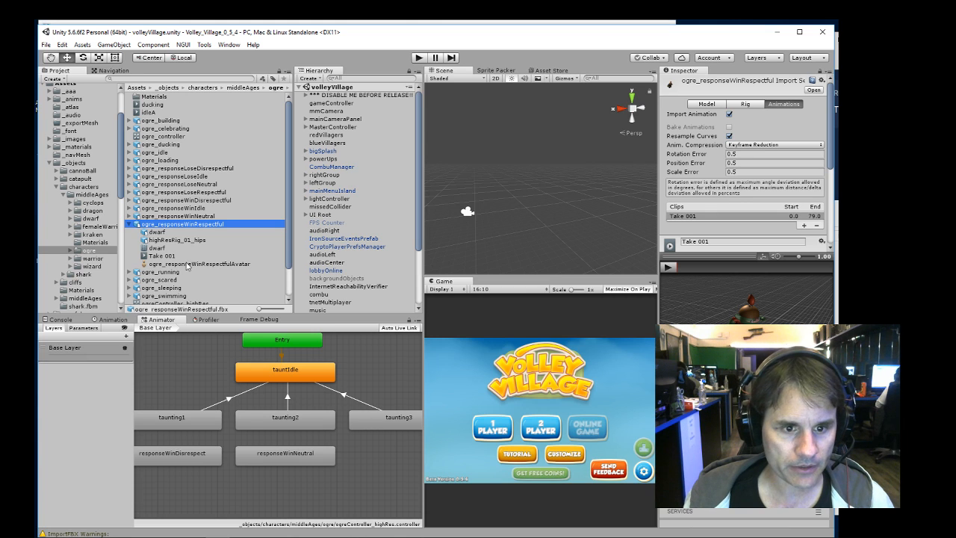
left_click(715, 240)
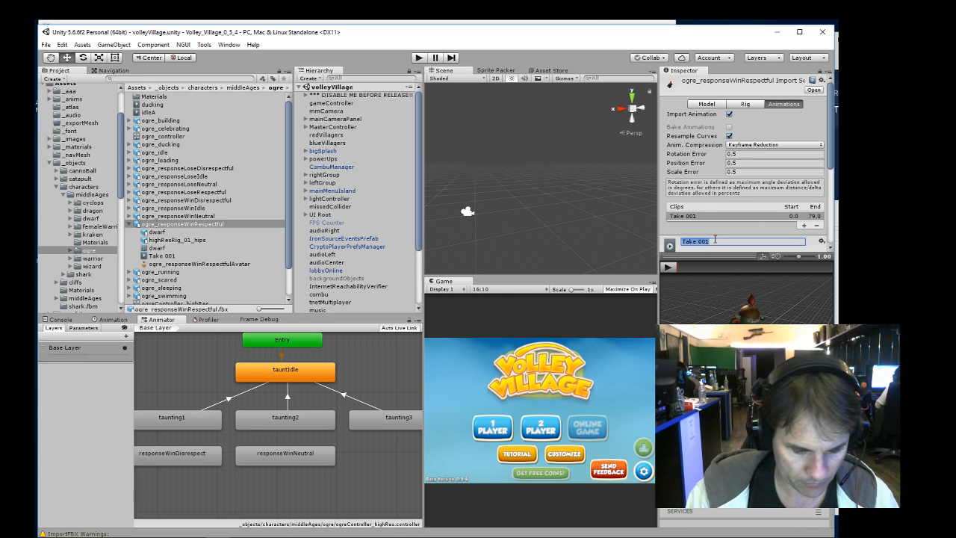
type("res")
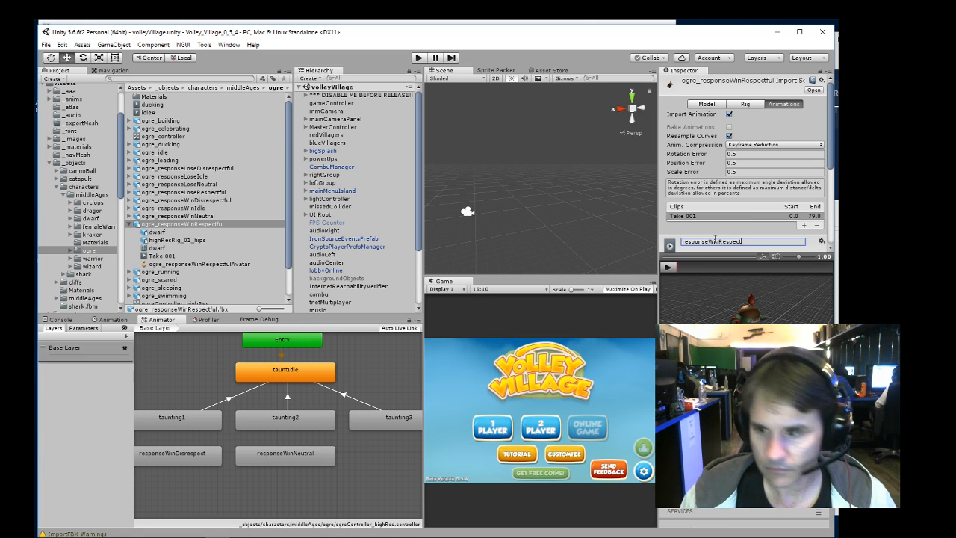
type("ponseWinRespect")
scroll(816, 204, "down", 5)
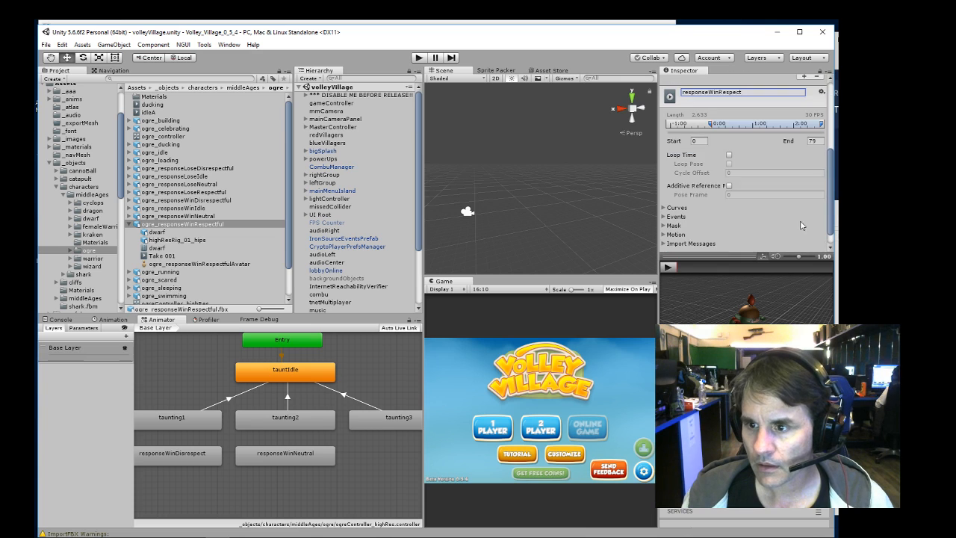
left_click(814, 239)
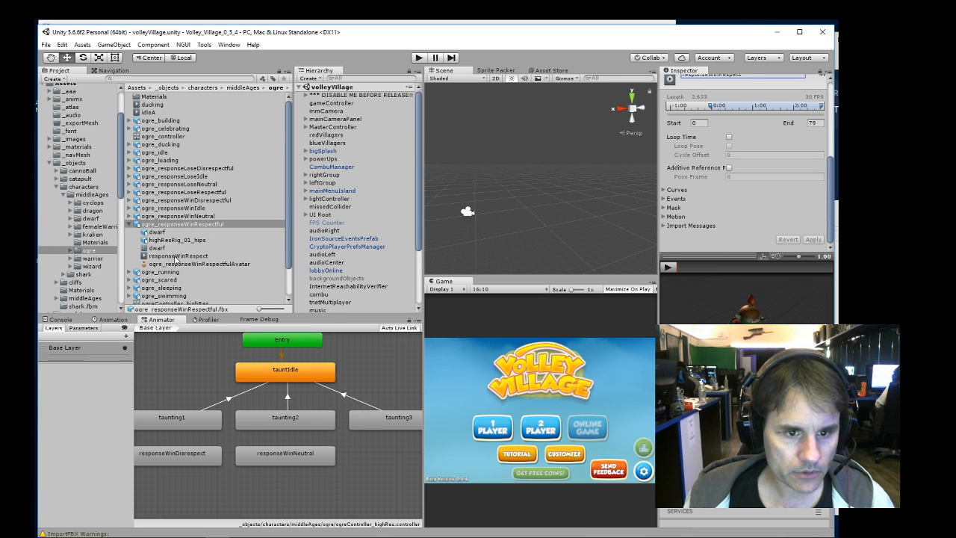
- Add the responseWinRespect clip as a state directly below taunting3, and collapse the ogre_responseWinRespectful asset
left_click_drag(176, 258, 264, 361)
left_click_drag(366, 459, 368, 463)
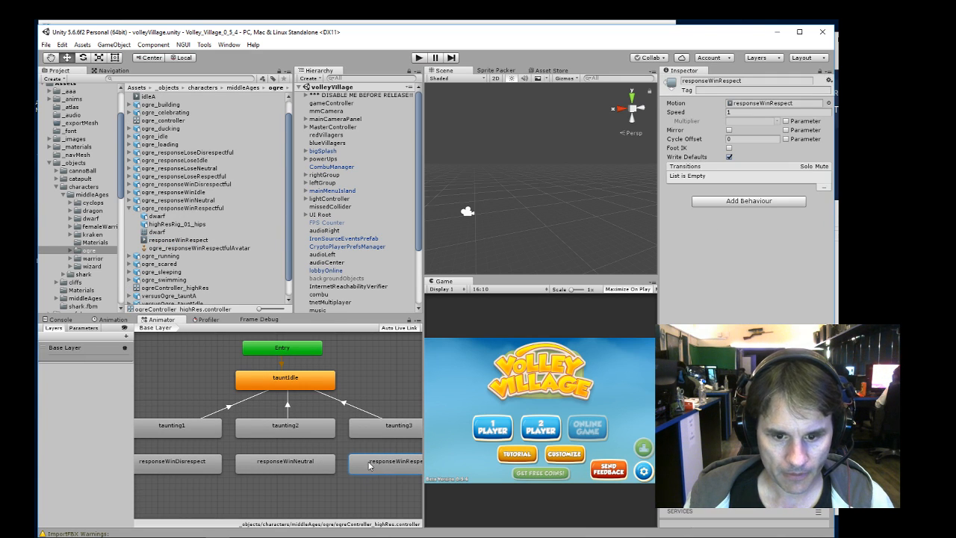
scroll(202, 216, "down", 1)
left_click(134, 191)
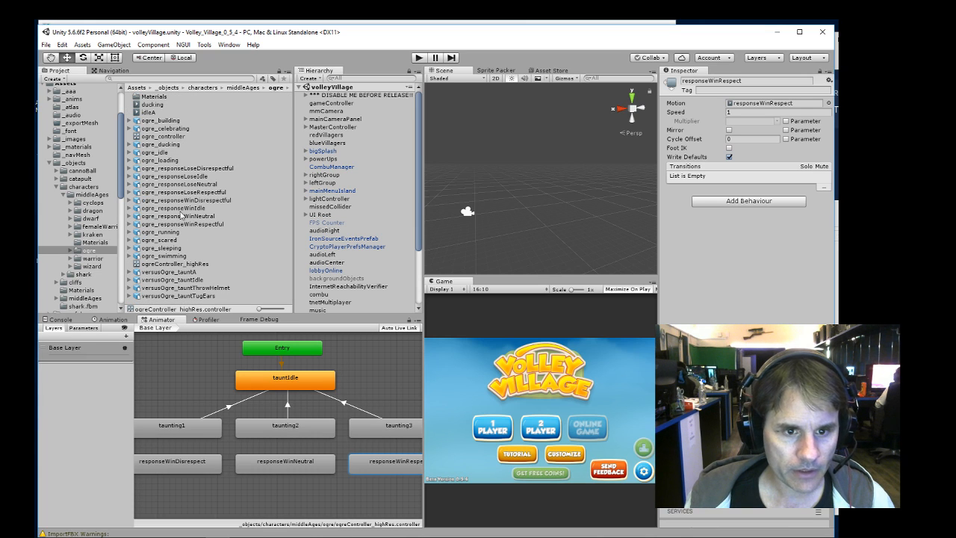
- Rename the ogre_responseWinIdle animation clip as winIdle, enable Loop Time for it, and apply the import settings
left_click(177, 208)
left_click(712, 240)
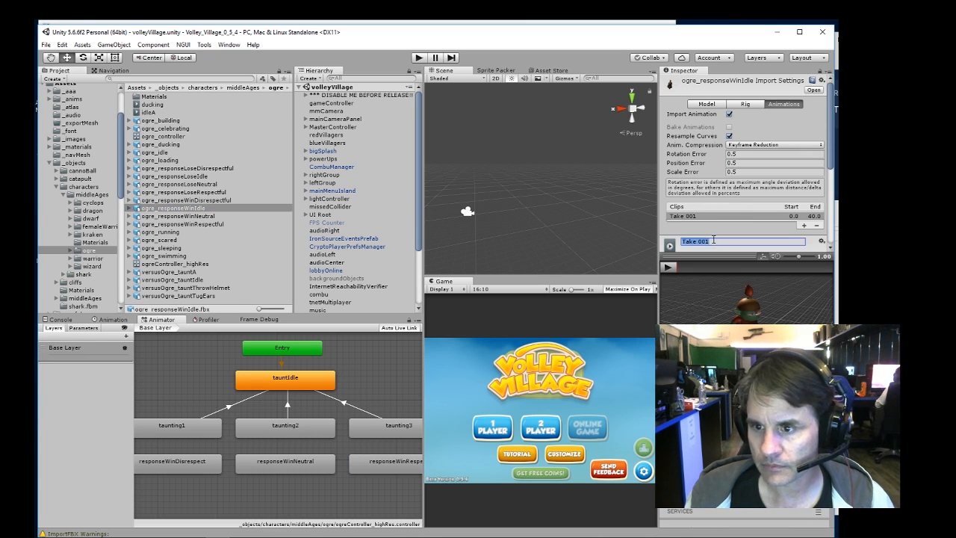
type("winIdle")
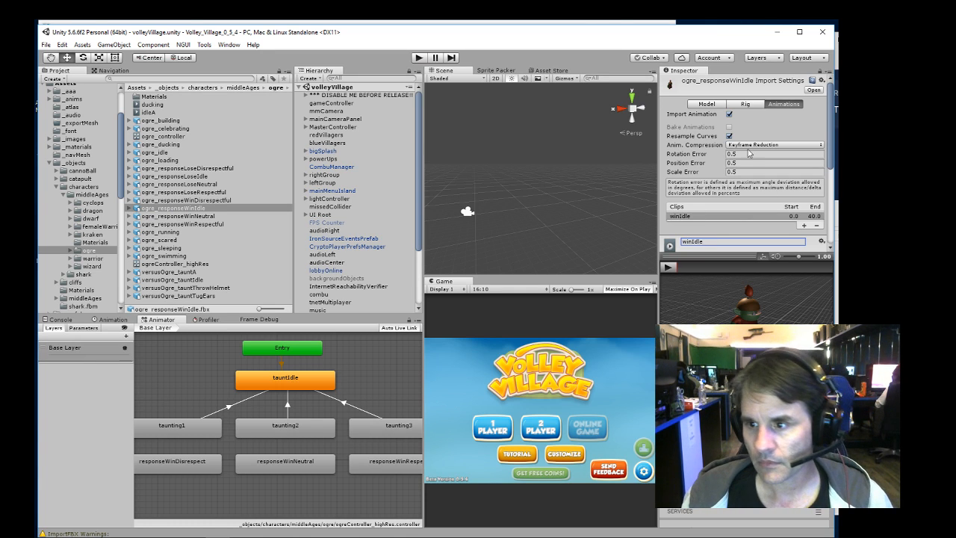
scroll(754, 160, "down", 5)
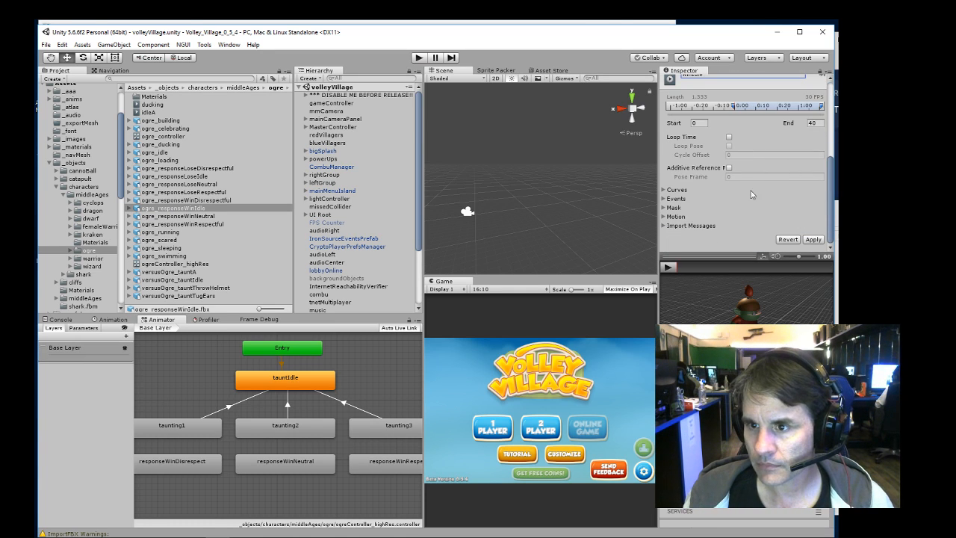
left_click(728, 137)
left_click(814, 239)
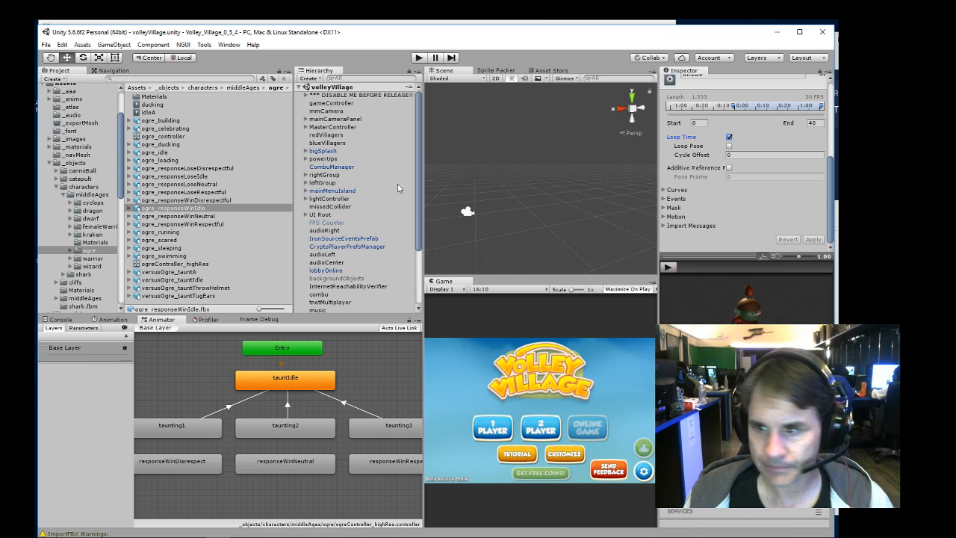
- Add the winIdle clip as a state directly below responseWinNeutral in ogreController_highRes
left_click(130, 208)
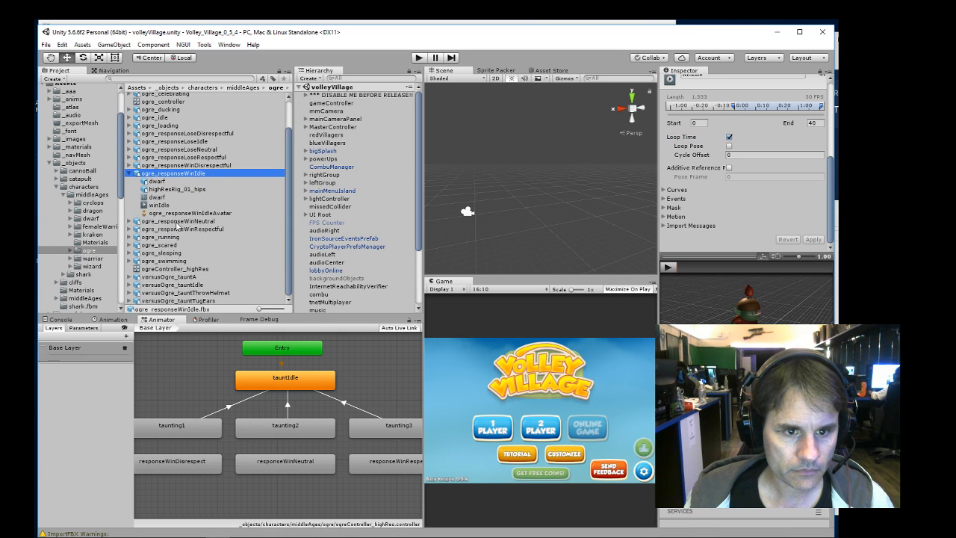
left_click_drag(159, 205, 266, 494)
middle_click_drag(319, 453, 322, 380)
left_click_drag(323, 405, 296, 405)
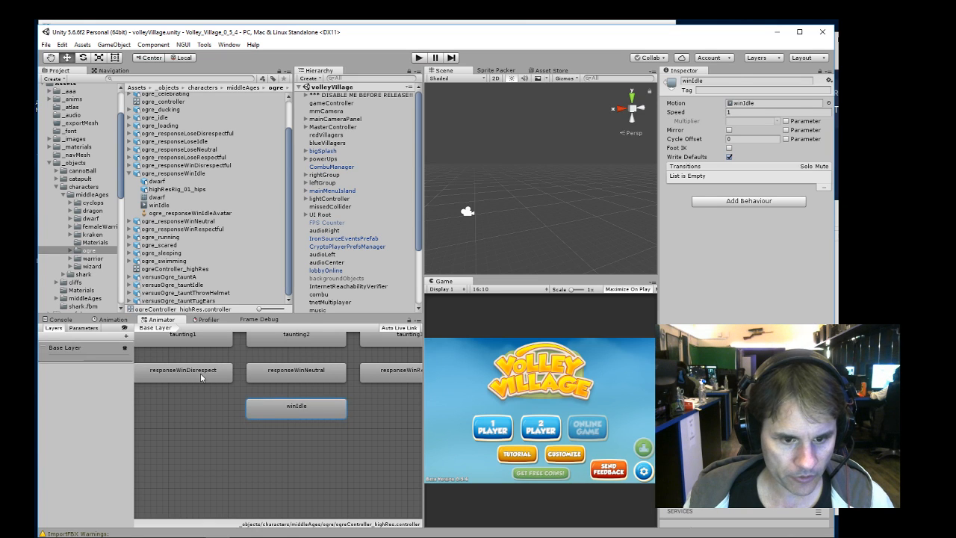
- Make a transition from each of the responseWinDisrespect, responseWinNeutral and responseWinRespect states to winIdle
right_click(201, 375)
left_click(222, 381)
left_click(281, 403)
right_click(291, 372)
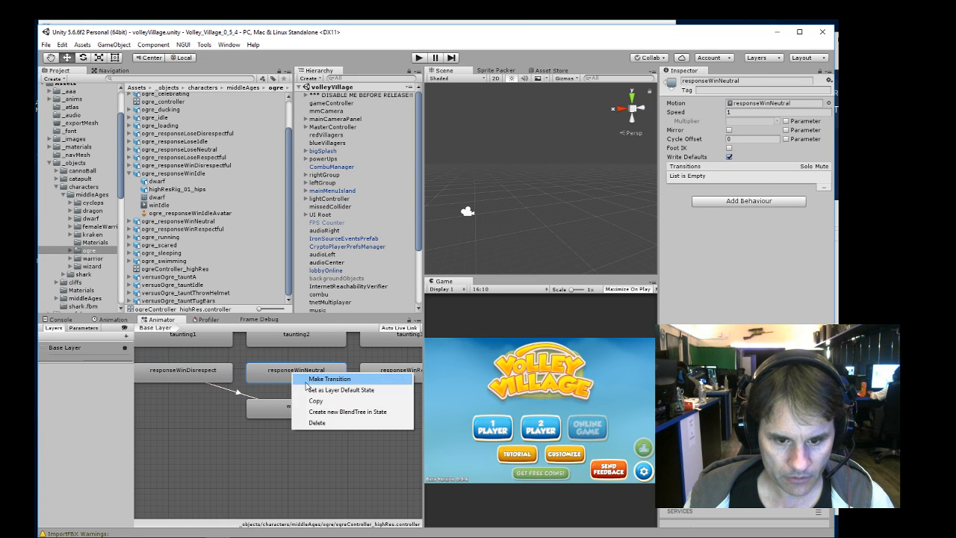
left_click(313, 379)
left_click(292, 405)
right_click(292, 406)
right_click(387, 371)
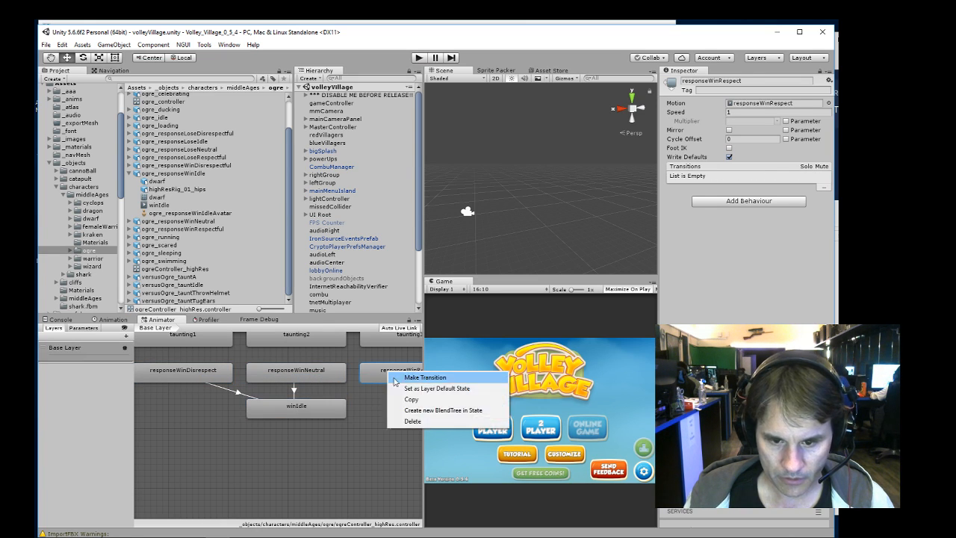
left_click(407, 377)
left_click(329, 406)
- Preview the animations of the three transitions from responseWinDisrespect, responseWinNeutral and responseWinRespect to winIdle
left_click(222, 388)
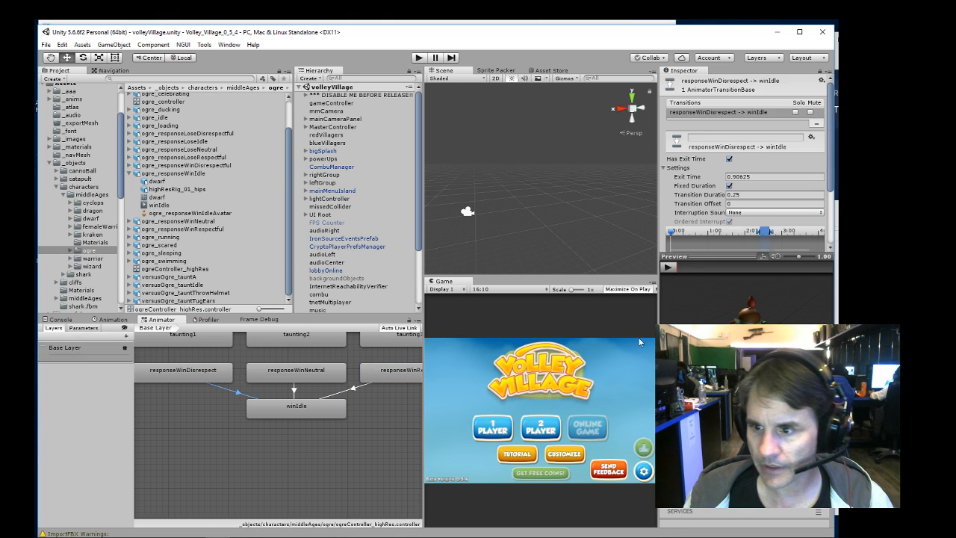
left_click(668, 267)
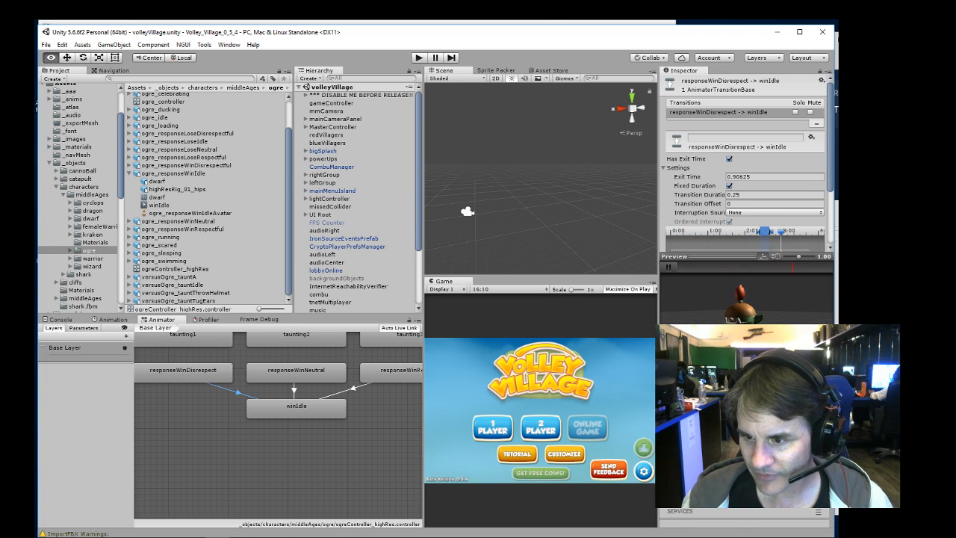
left_click(301, 375)
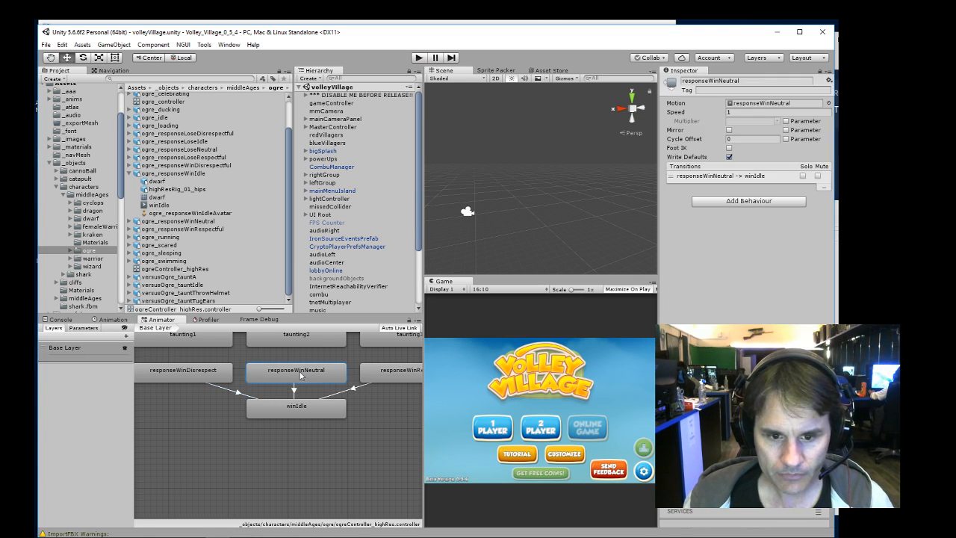
left_click(295, 389)
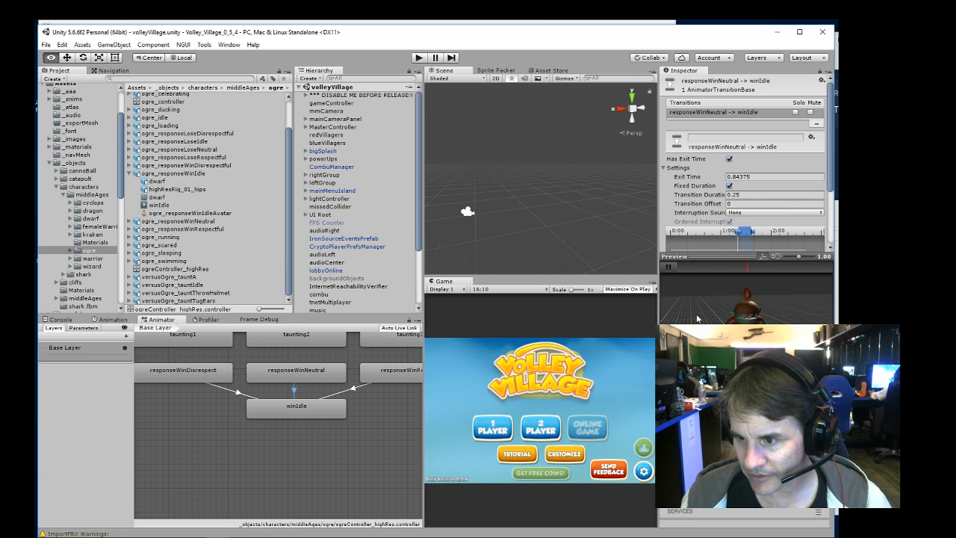
left_click(352, 387)
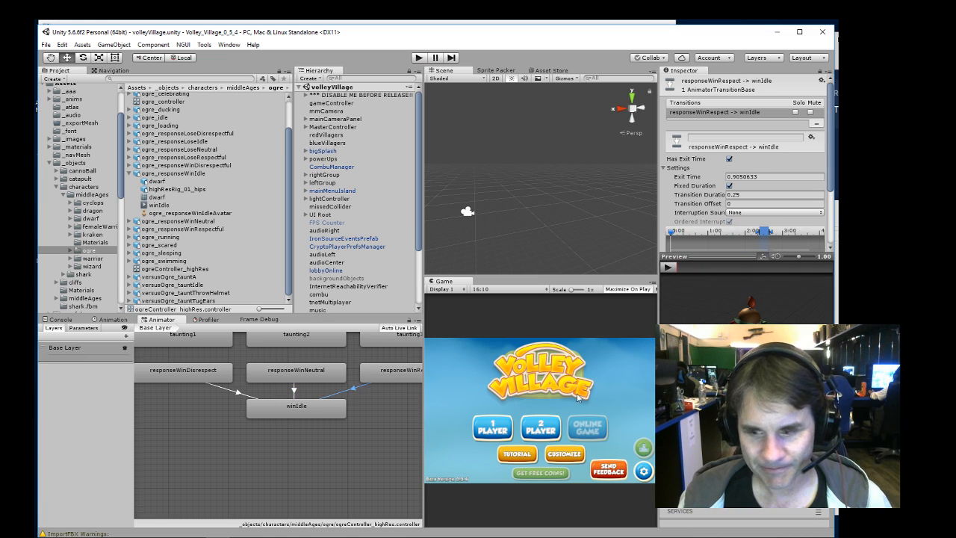
left_click(670, 270)
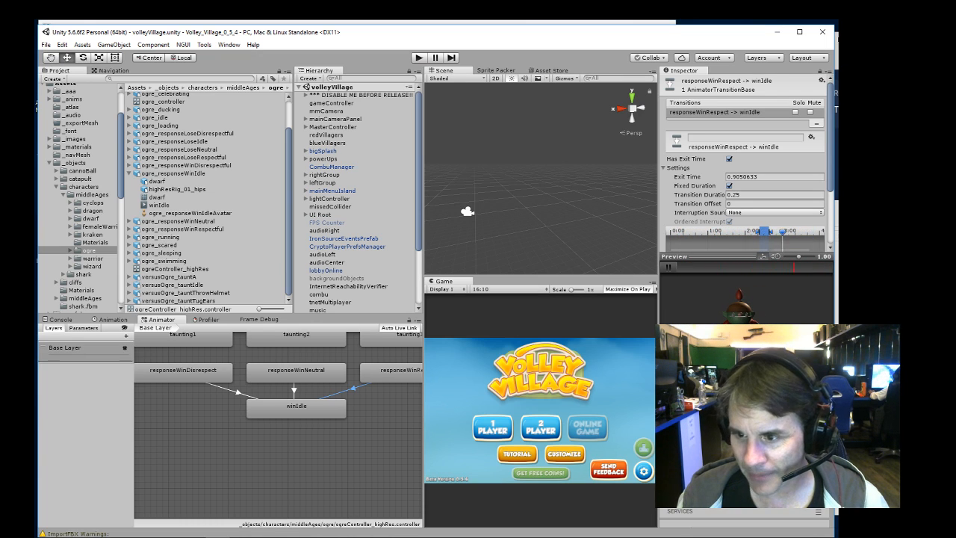
left_click(669, 267)
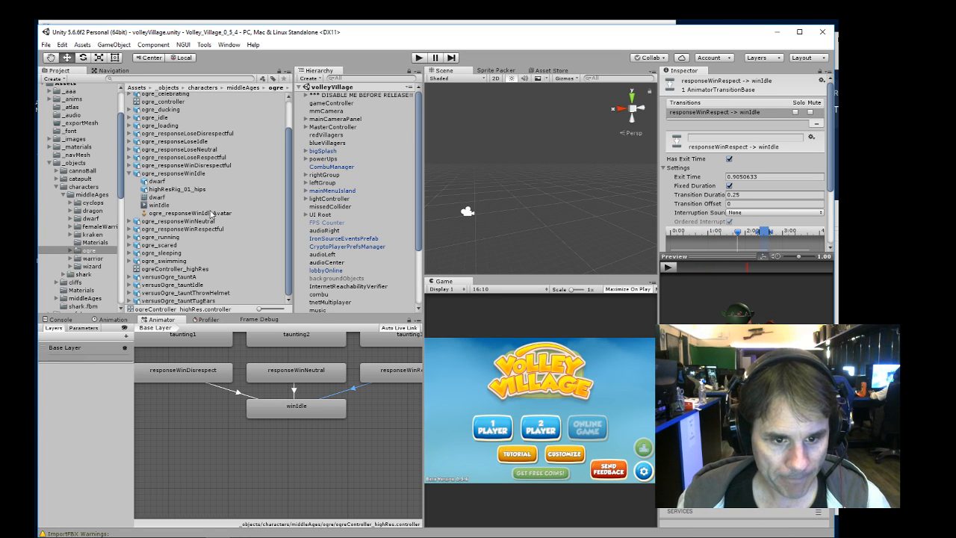
- Collapse the ogre_responseWinIdle asset in the ogre folder
scroll(229, 260, "up", 1)
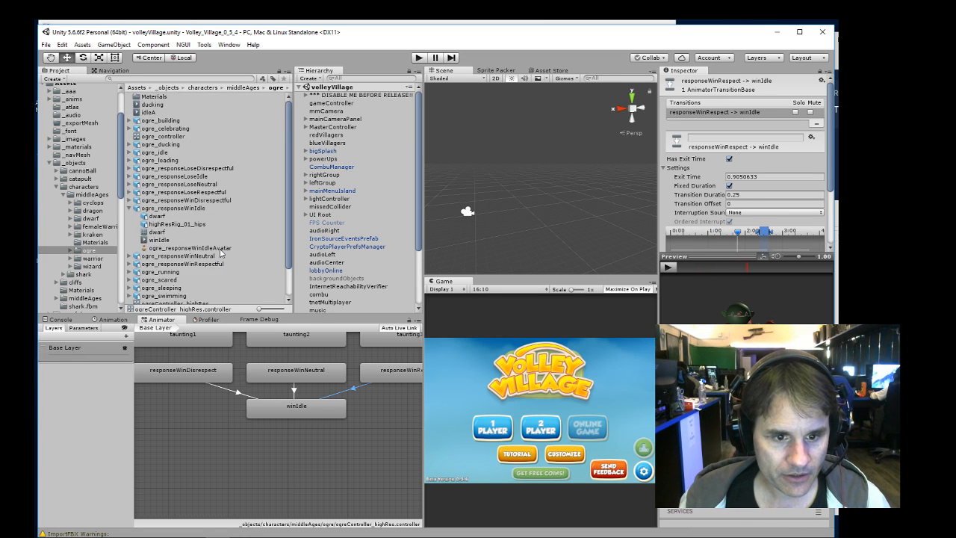
scroll(219, 254, "down", 1)
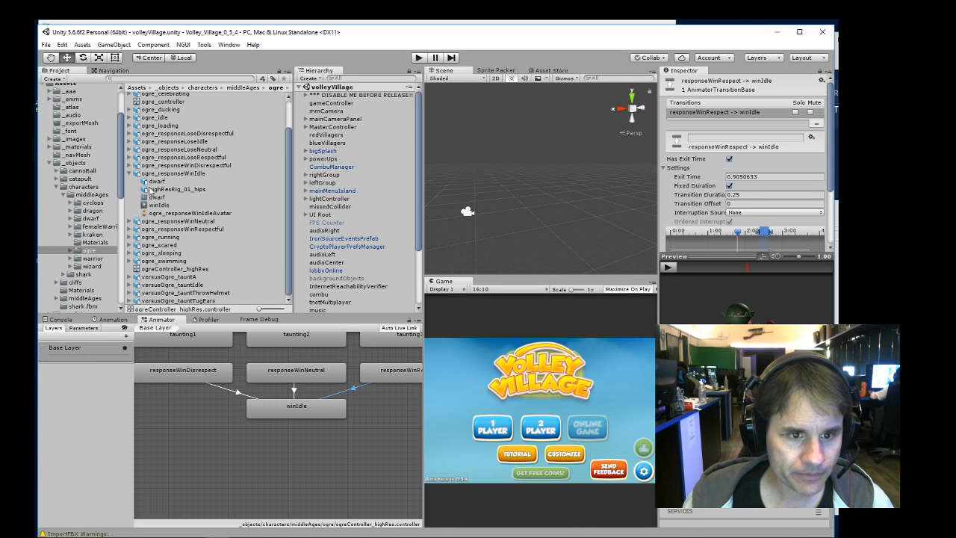
left_click(129, 174)
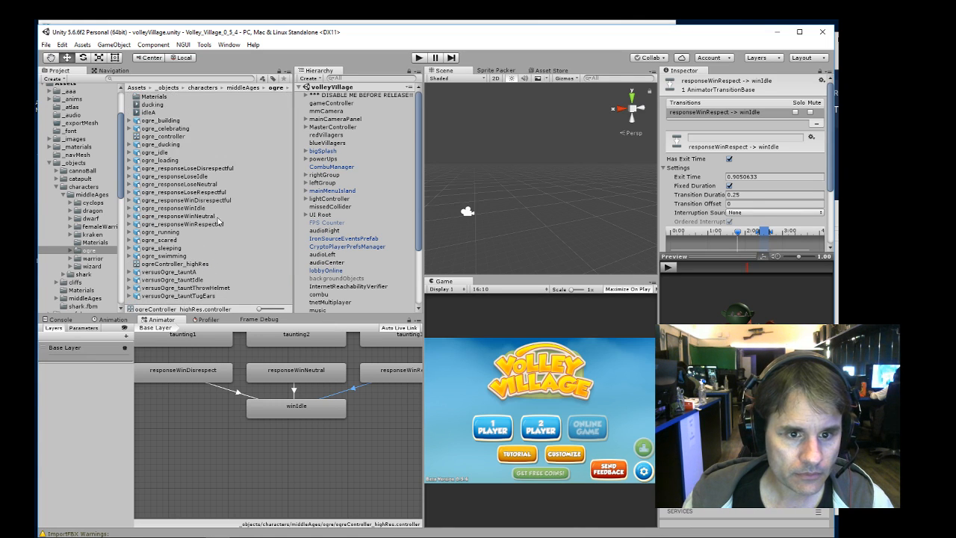
- Rename the ogre_responseLoseDisrespectful clip to responseLoseDisrespect, apply it, and add it as a state below responseWinDisrespect
left_click(180, 169)
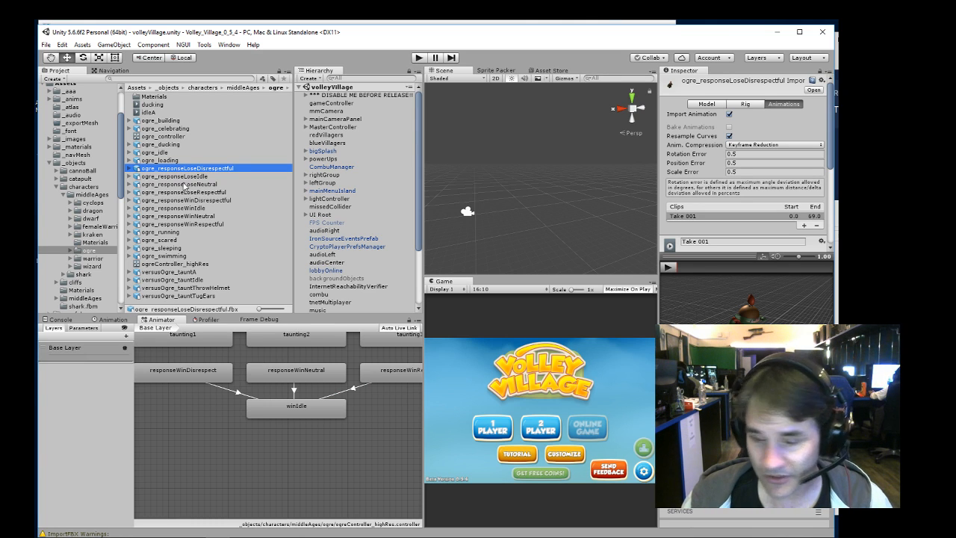
left_click(129, 169)
left_click(712, 240)
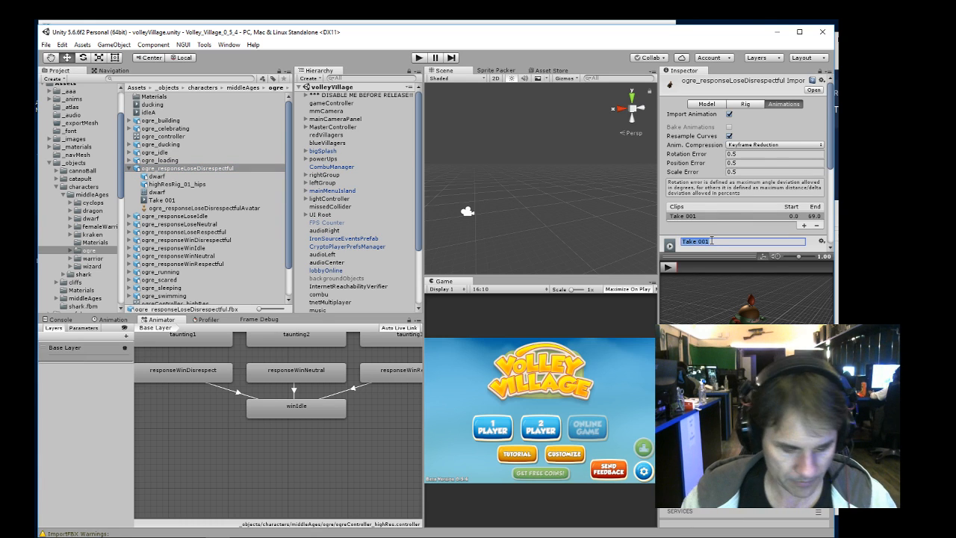
type("response")
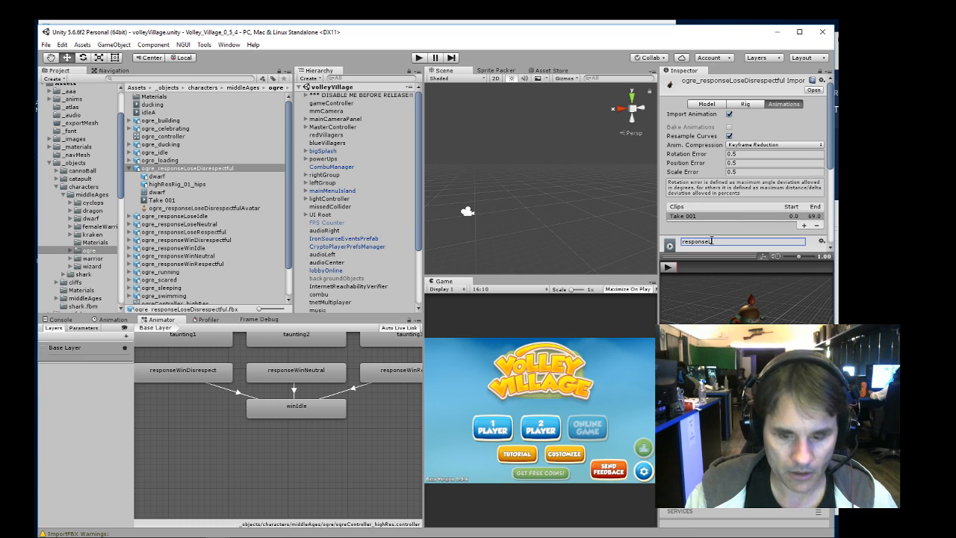
type("LoseDisrespect")
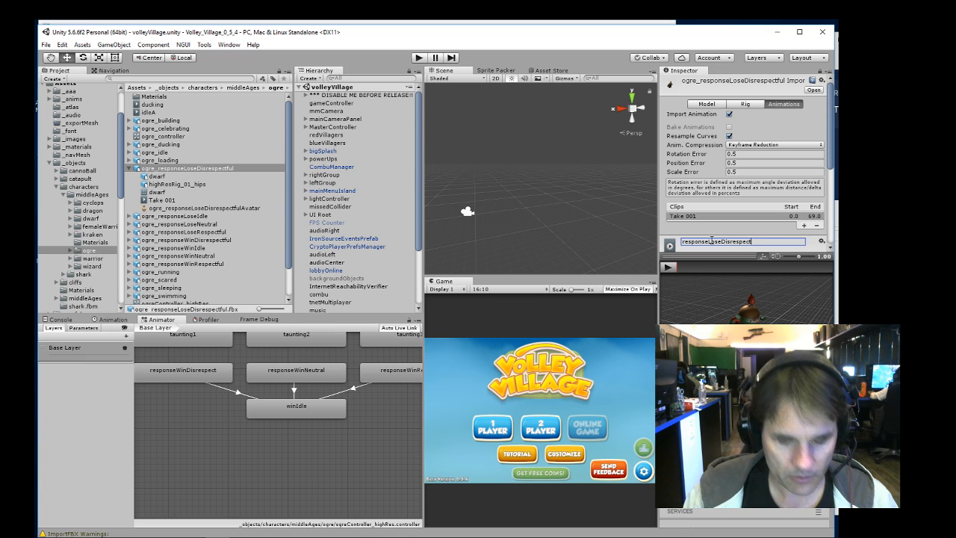
key("Return")
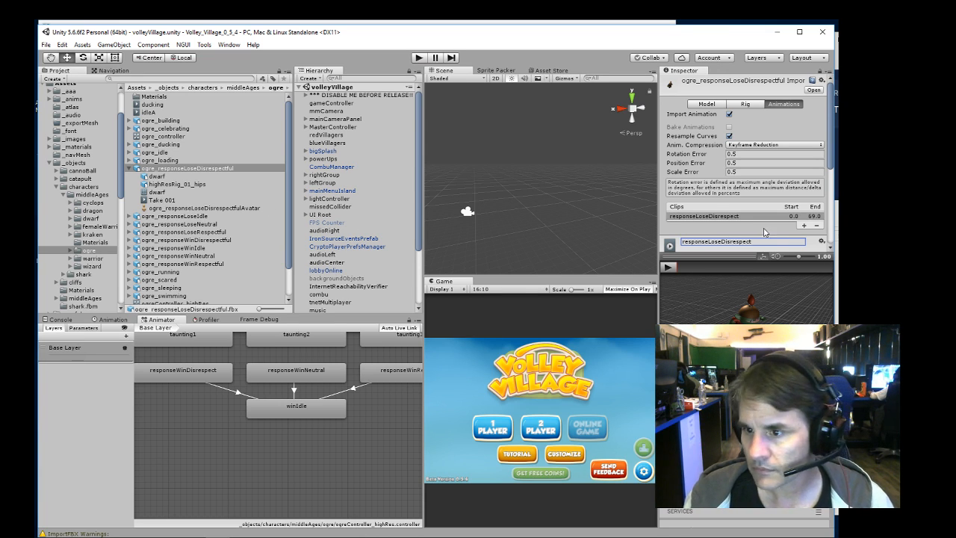
scroll(769, 234, "down", 5)
left_click(819, 242)
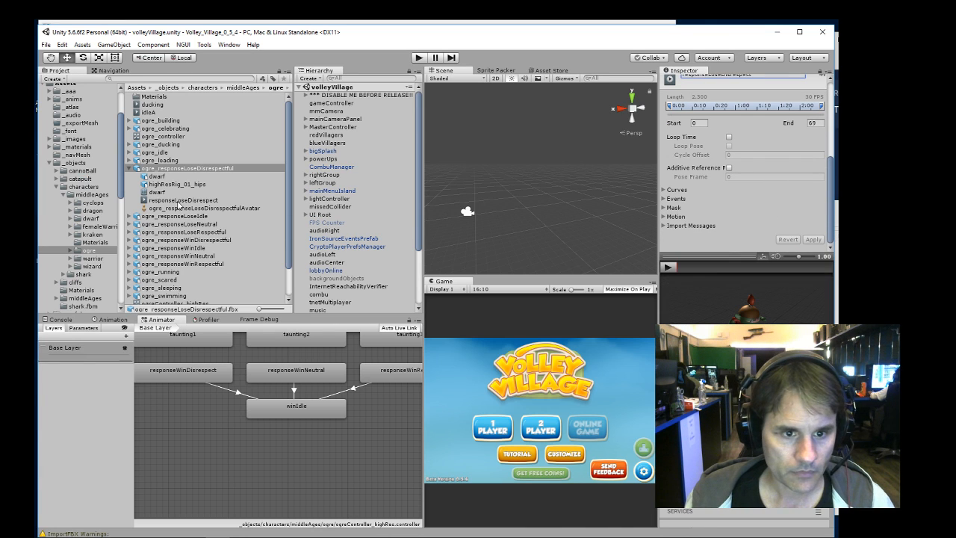
mouse_move(184, 446)
left_mouse_down()
mouse_move(243, 451)
mouse_move(195, 445)
left_mouse_up()
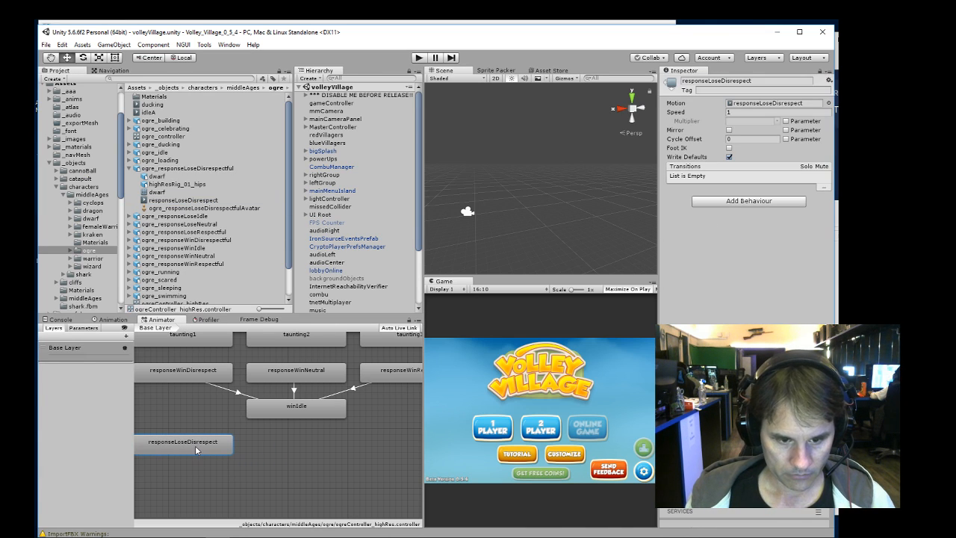
left_click(130, 168)
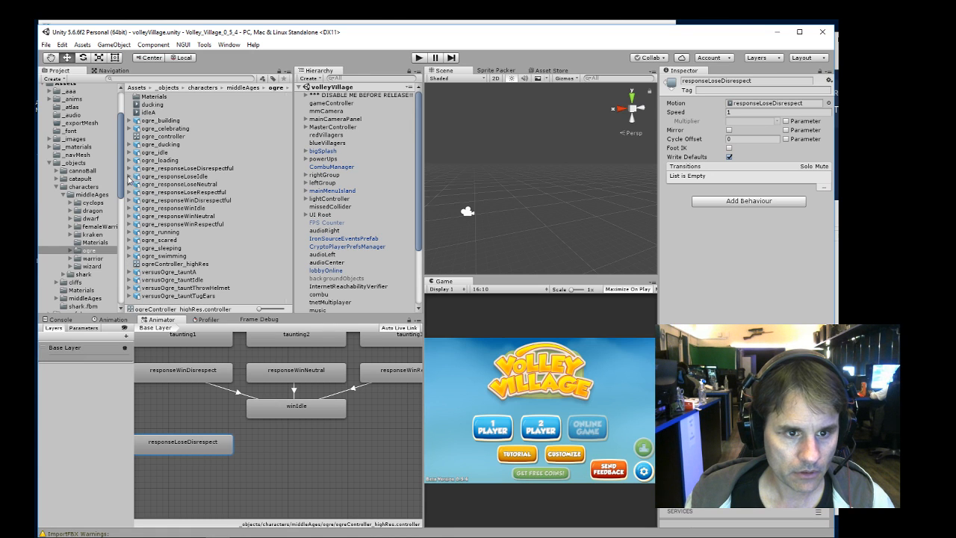
- Rename the Take 001 clip of the ogre_responseLoseIdle asset to responseLoseIdle
left_click(129, 177)
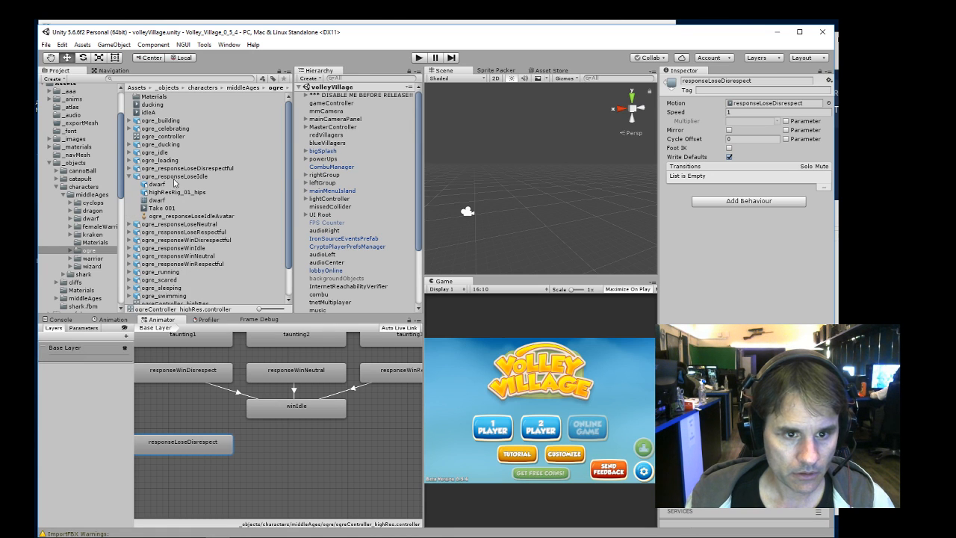
left_click(175, 176)
left_click(733, 241)
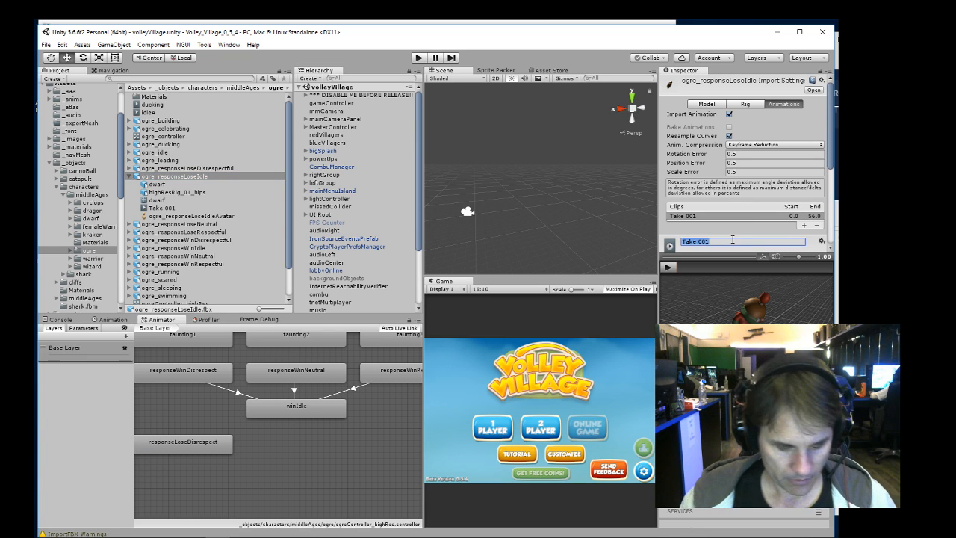
type("responseLoseIdle")
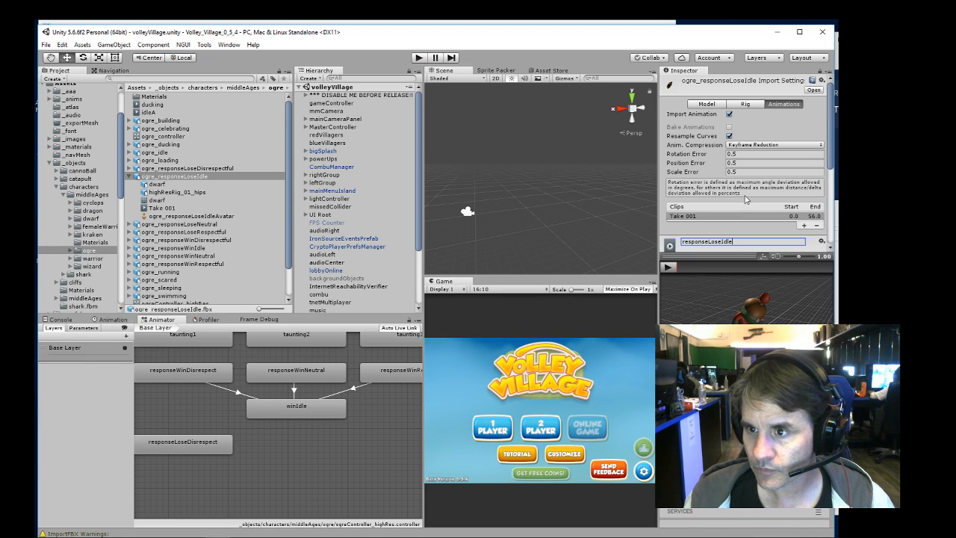
- Enable Loop Time on the responseLoseIdle clip and add the clip as a state below winIdle, leaving a gap between them
scroll(744, 199, "down", 5)
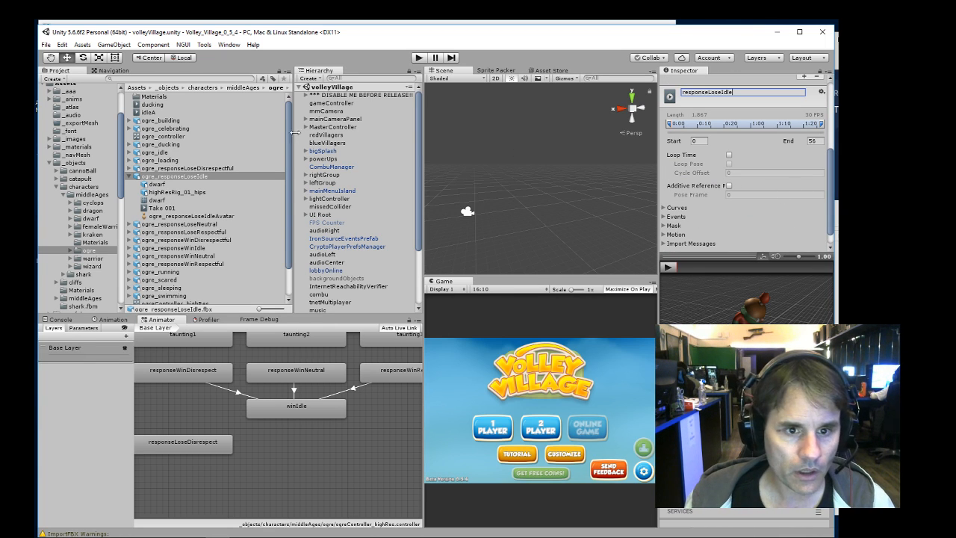
left_click(729, 155)
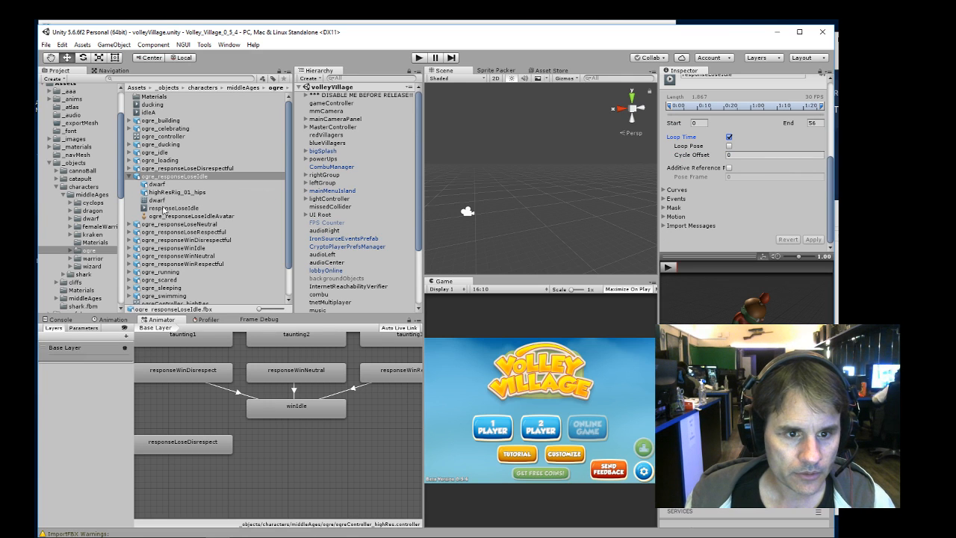
left_click_drag(181, 209, 287, 484)
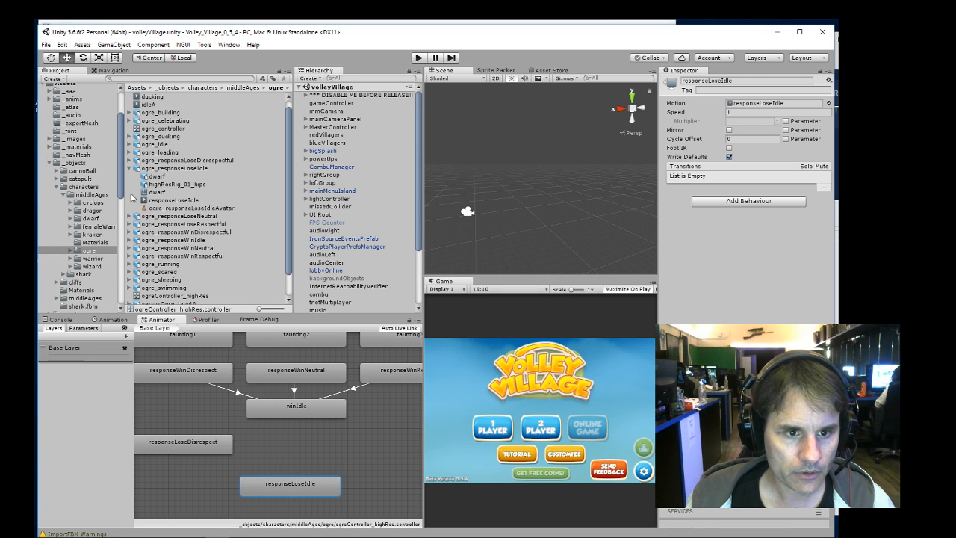
left_click(131, 168)
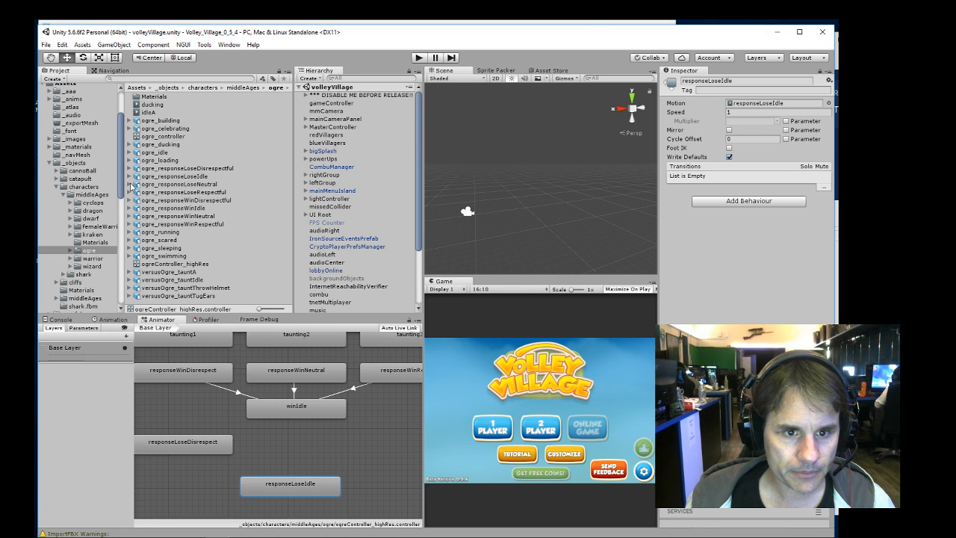
- Rename the ogre_responseLoseNeutral clip to responseLoseNeutral, apply it, and add it as a state between winIdle and responseLoseIdle
left_click(130, 185)
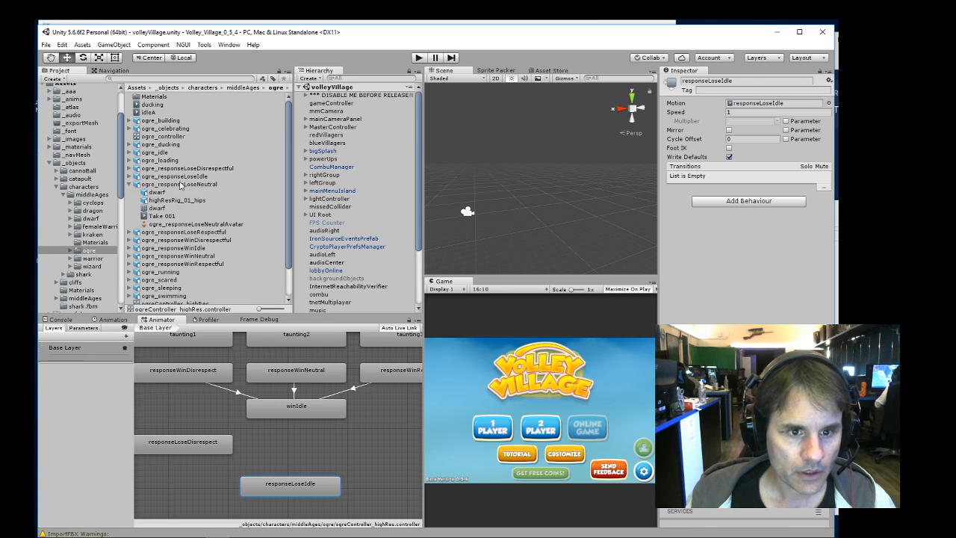
left_click(179, 185)
left_click(747, 241)
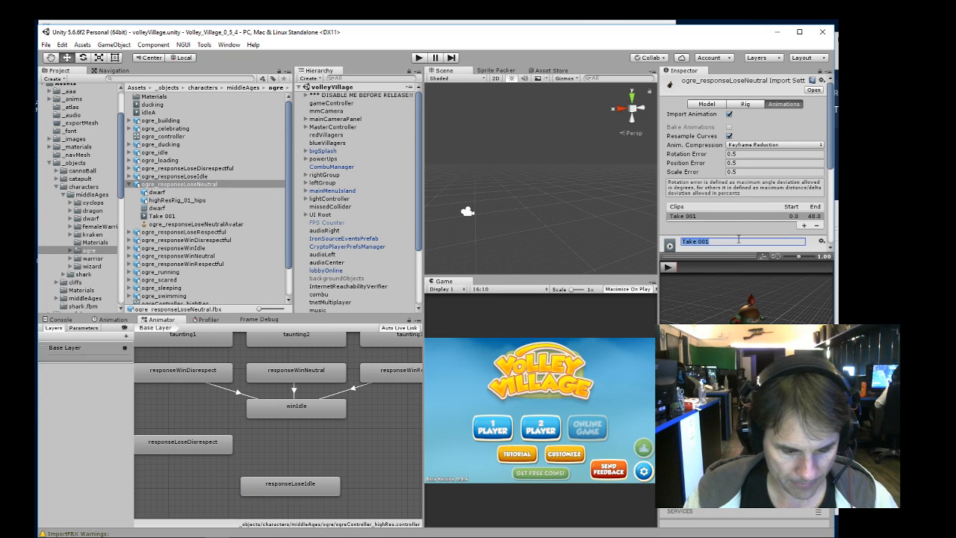
type("responseLo")
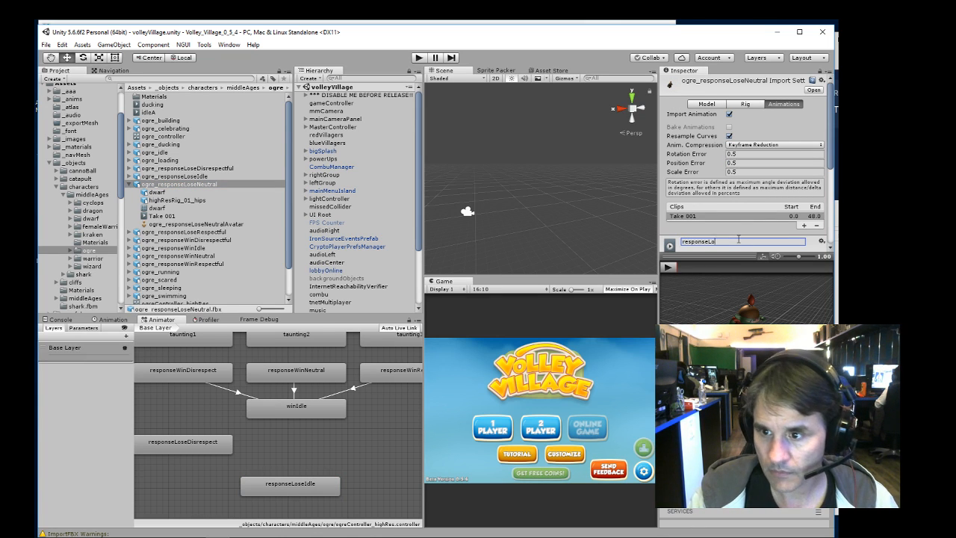
type("seN")
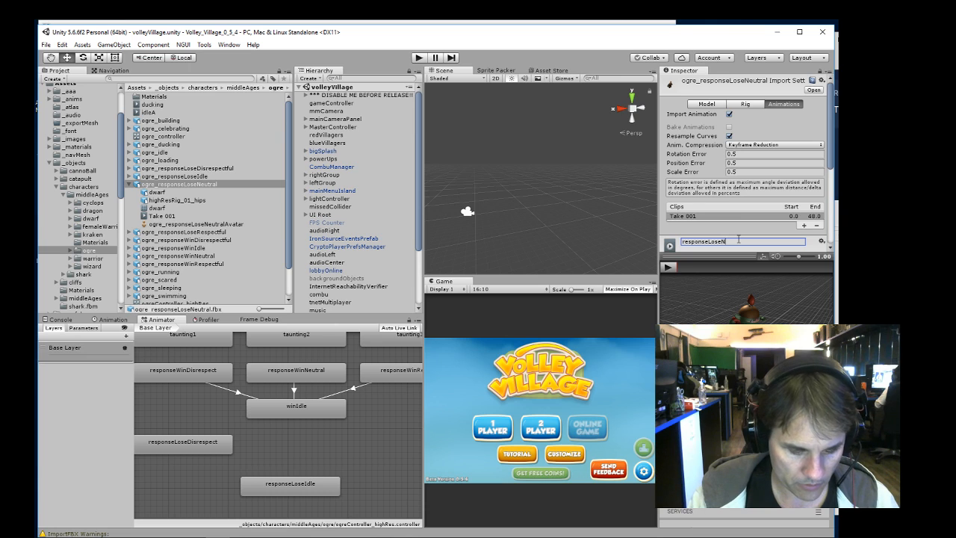
type("eutral")
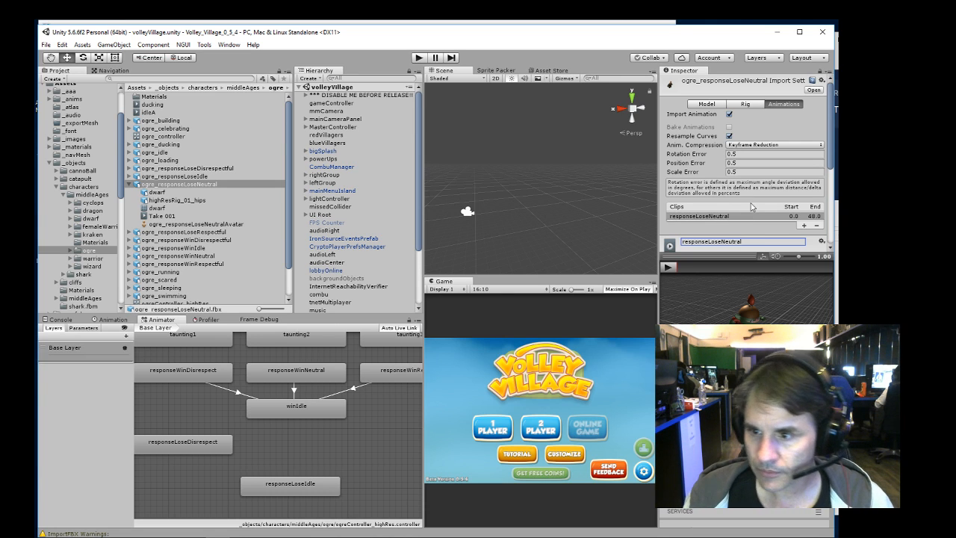
scroll(754, 211, "down", 5)
left_click(812, 239)
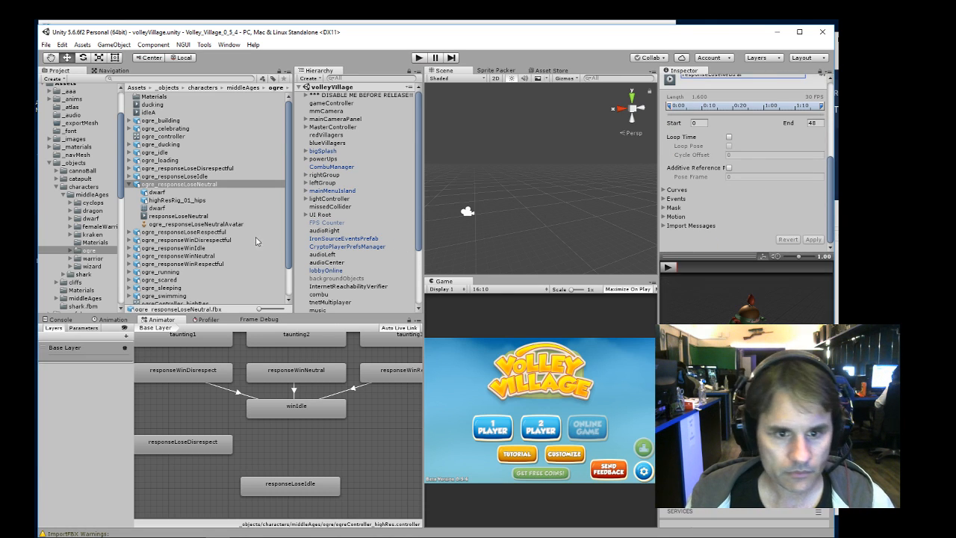
left_click_drag(177, 219, 262, 455)
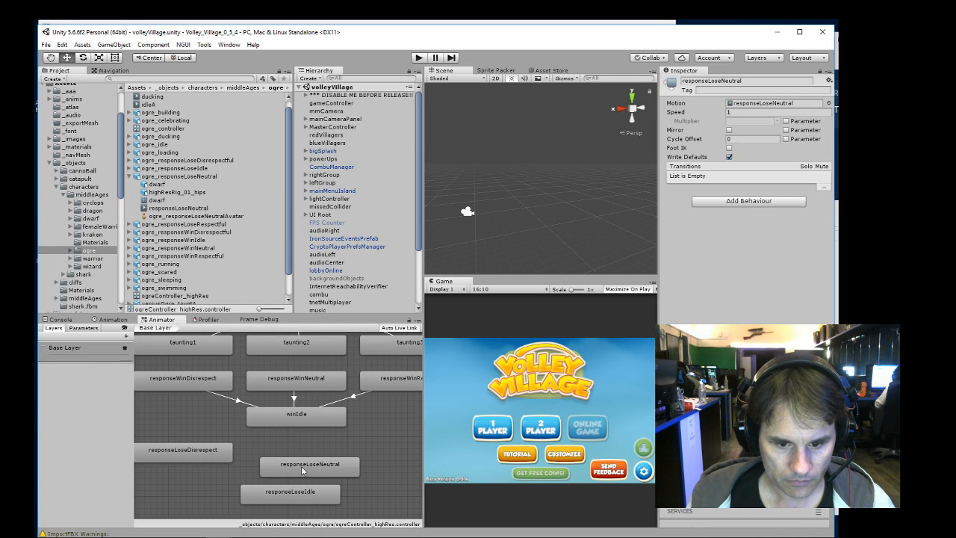
left_click(130, 177)
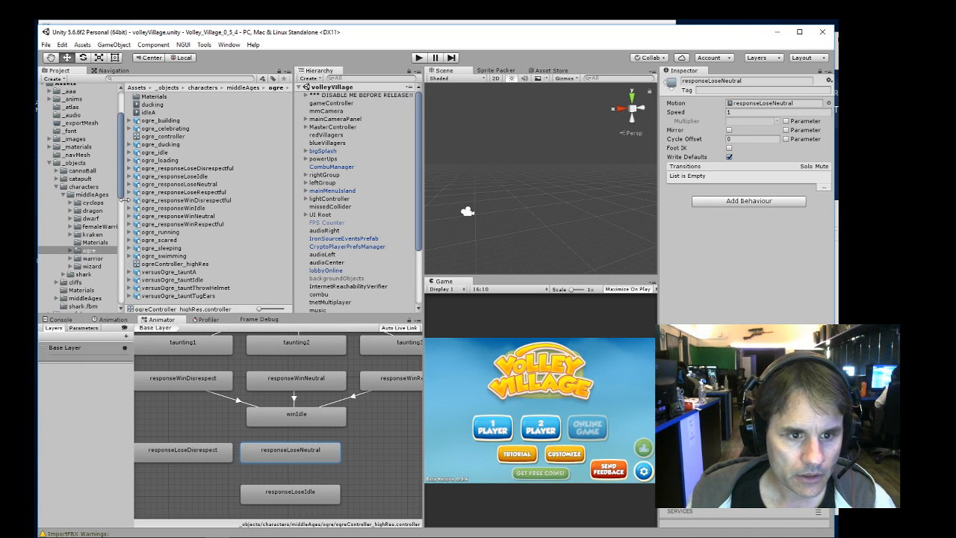
- Rename the ogre_responseLoseRespectful clip to responseLoseRespectful, apply it, and add it as a state beside responseLoseNeutral
left_click(129, 192)
scroll(198, 202, "down", 2)
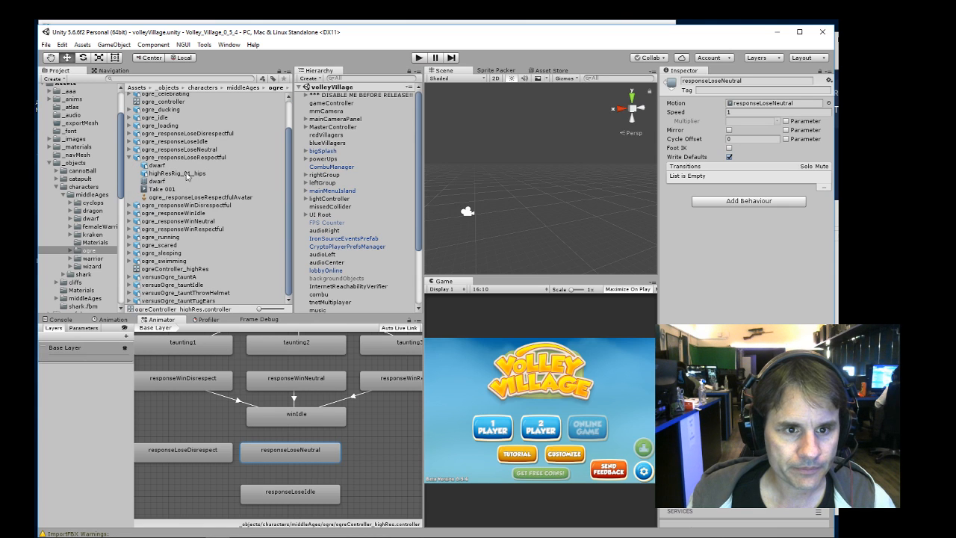
left_click(189, 159)
left_click(716, 241)
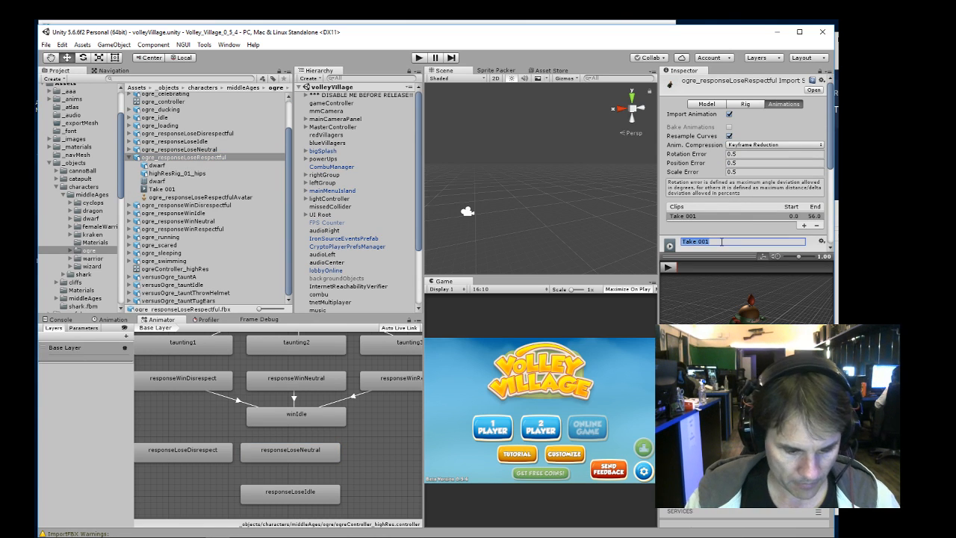
type("responseLose")
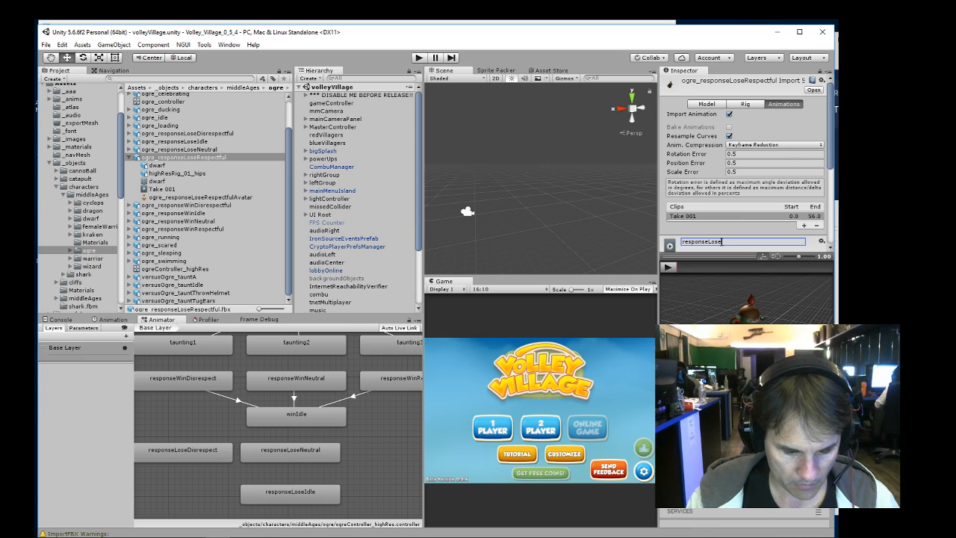
type("Respectf")
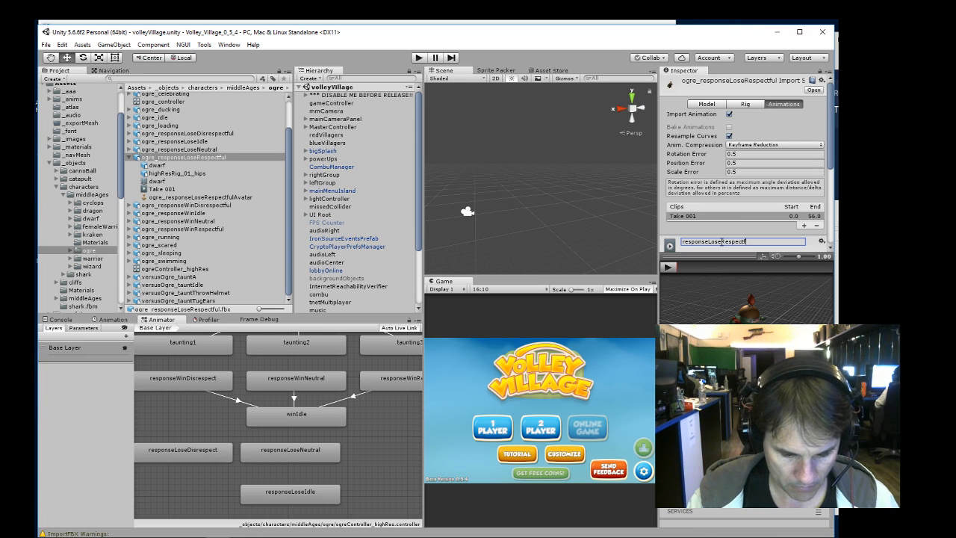
type("ul")
scroll(754, 198, "down", 10)
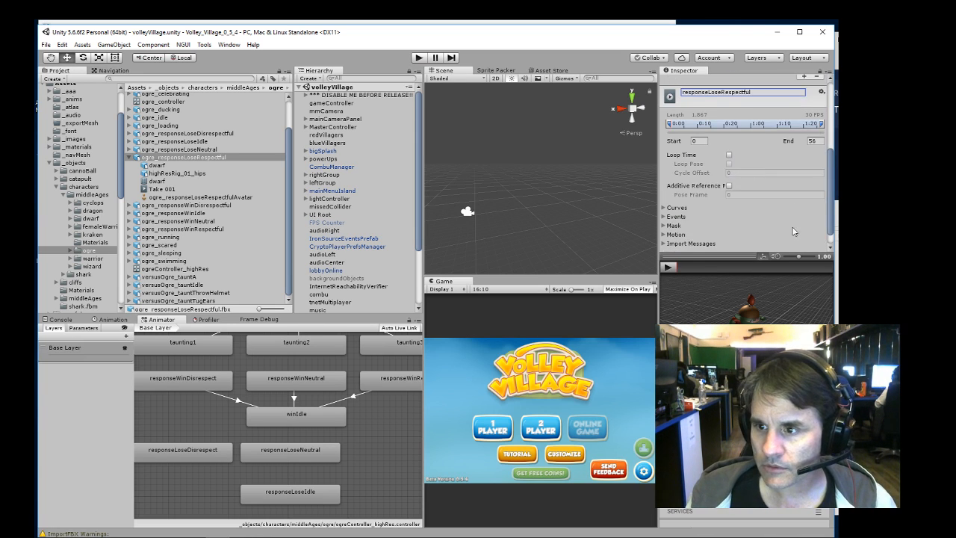
left_click(813, 239)
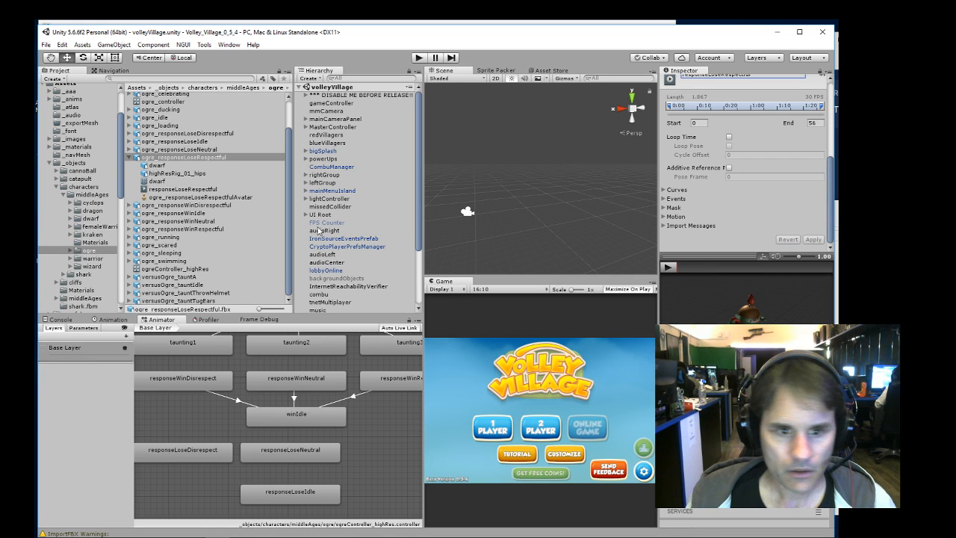
left_click(186, 190)
left_click_drag(187, 191, 372, 455)
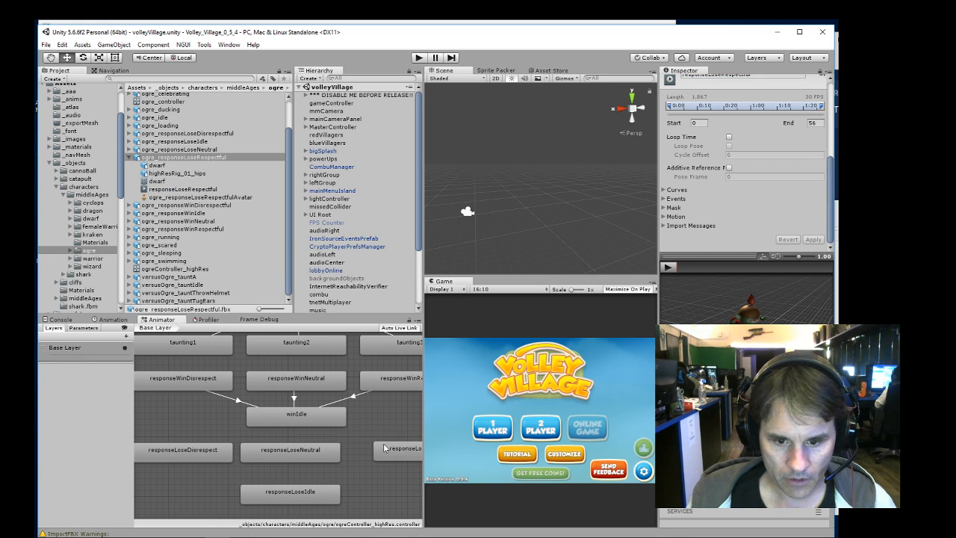
- Make a transition from each of the responseLoseDisrespect, responseLoseNeutral and responseLoseRespectful states to responseLoseIdle
right_click(212, 457)
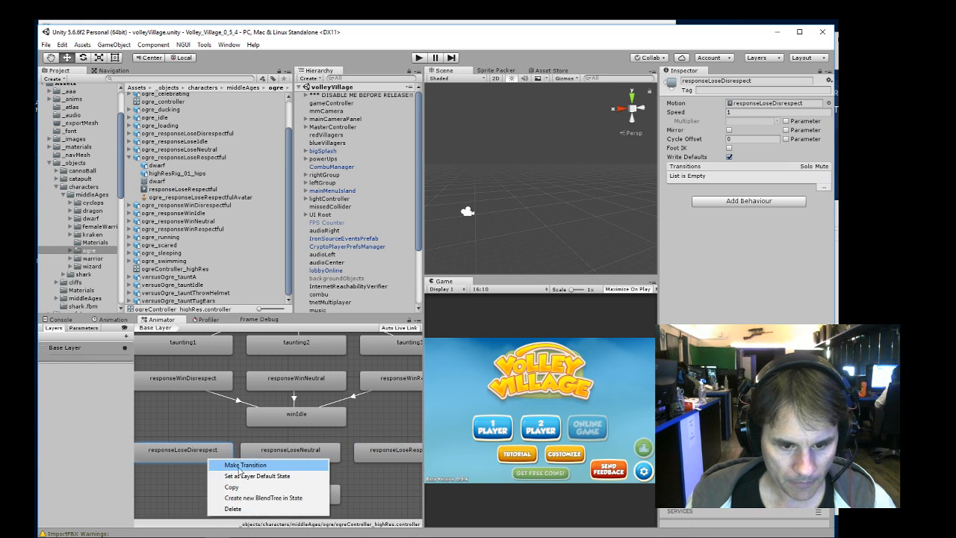
left_click(239, 464)
left_click(282, 487)
right_click(288, 457)
left_click(306, 459)
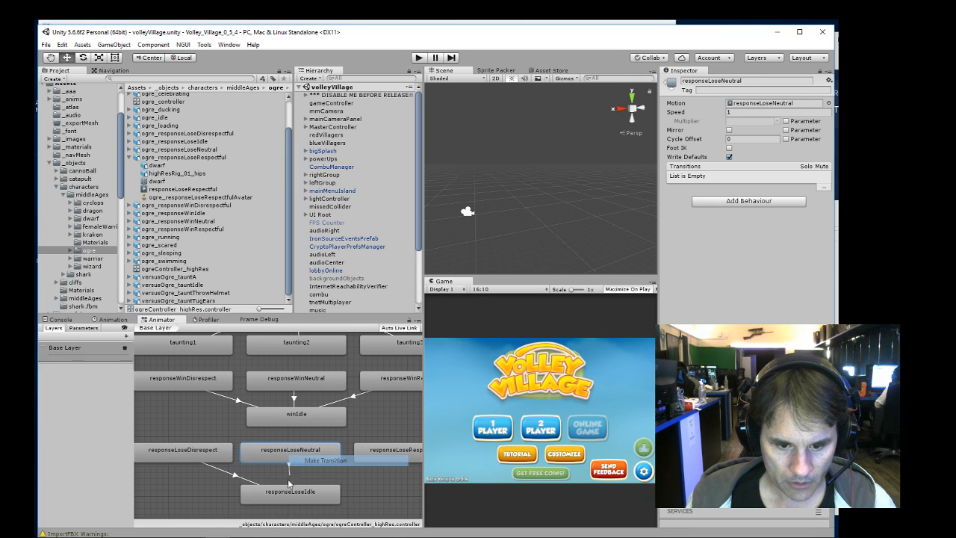
left_click(290, 492)
left_click(366, 457)
right_click(365, 459)
left_click(385, 462)
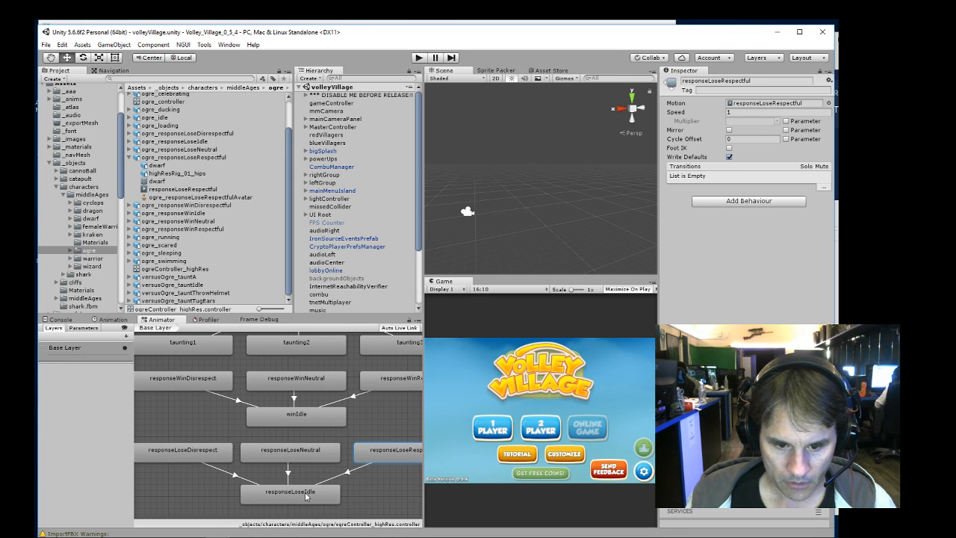
left_click(318, 492)
- Preview the transitions from responseLoseDisrespect, responseLoseNeutral and responseLoseRespectful to responseLoseIdle one after another
left_click(242, 475)
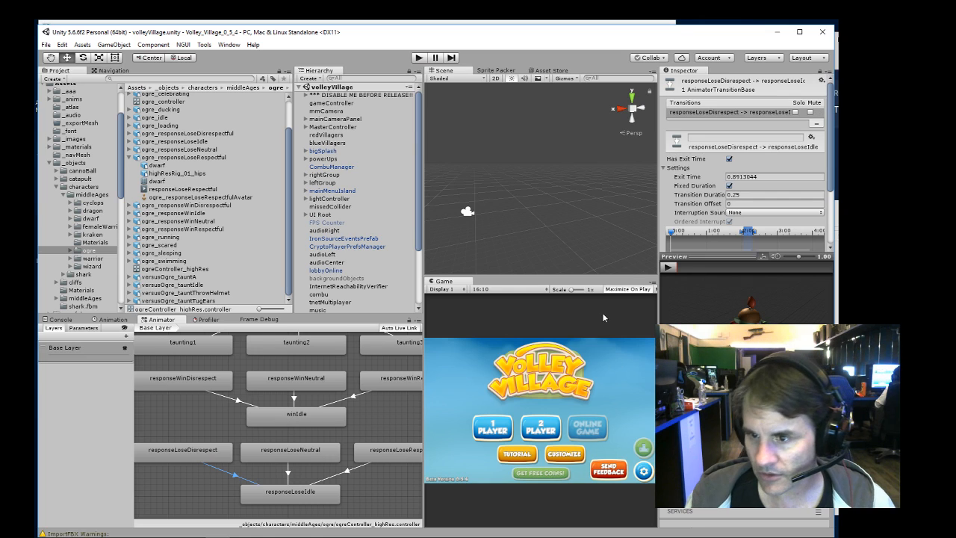
left_click(668, 267)
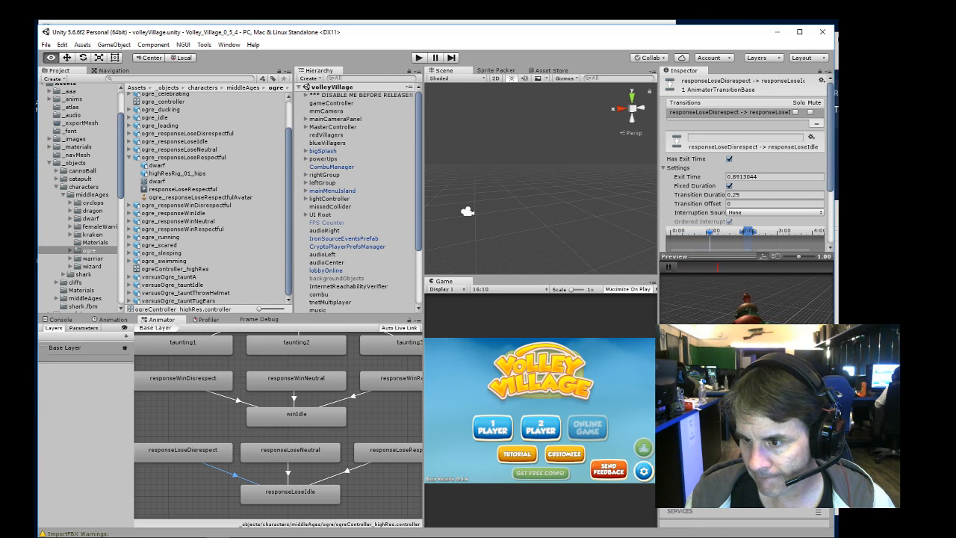
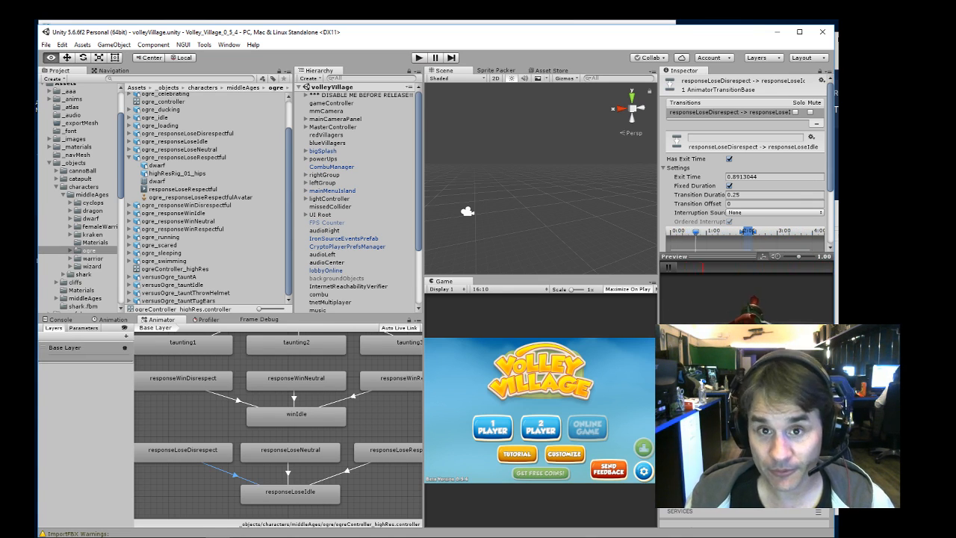
left_click(288, 470)
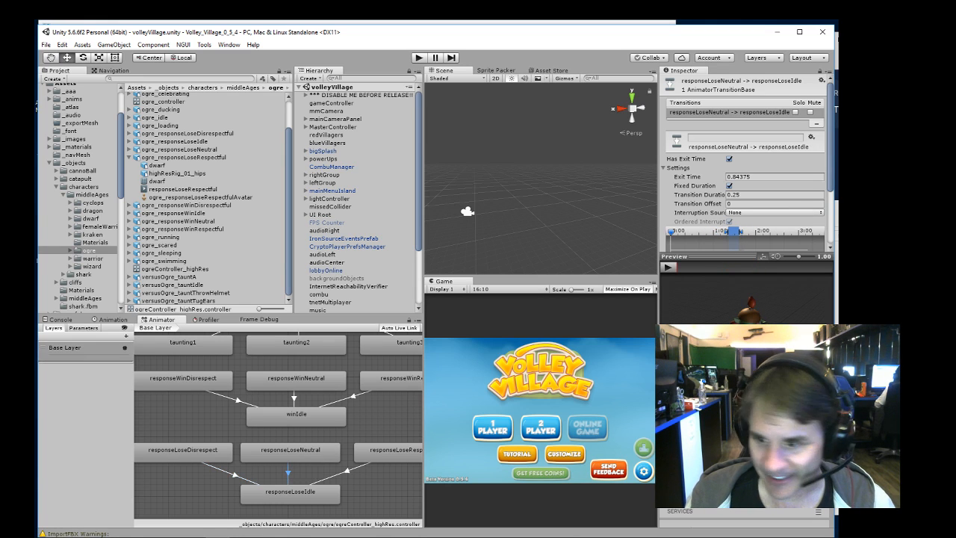
left_click(669, 267)
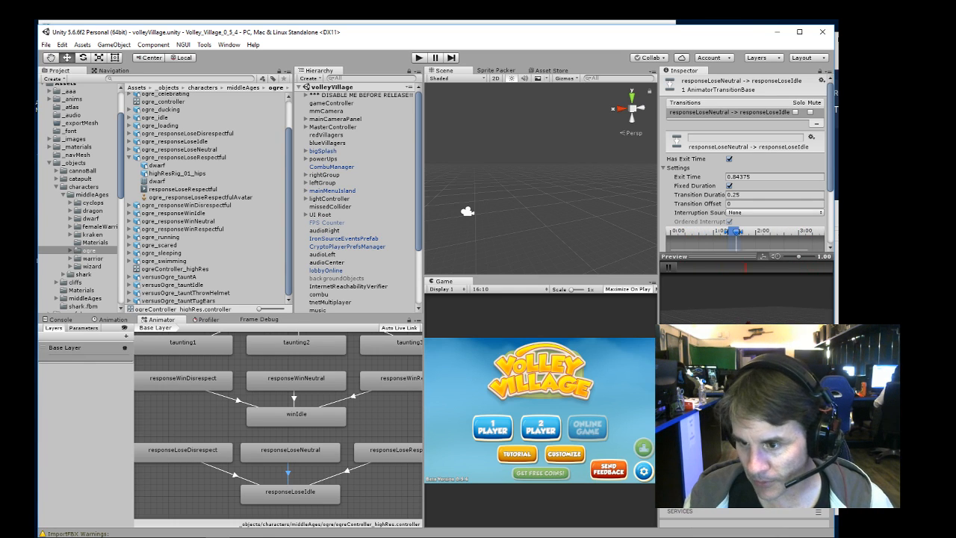
left_click(360, 465)
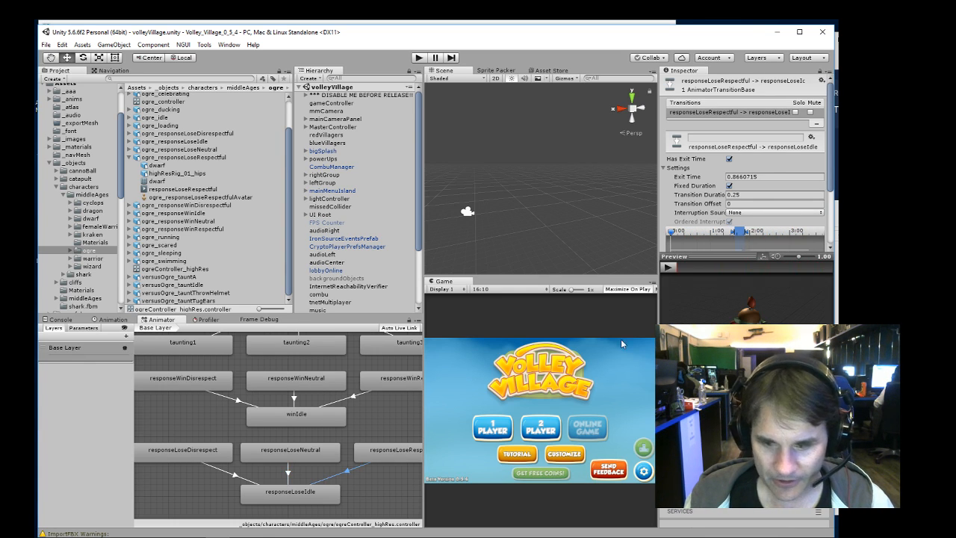
left_click(669, 267)
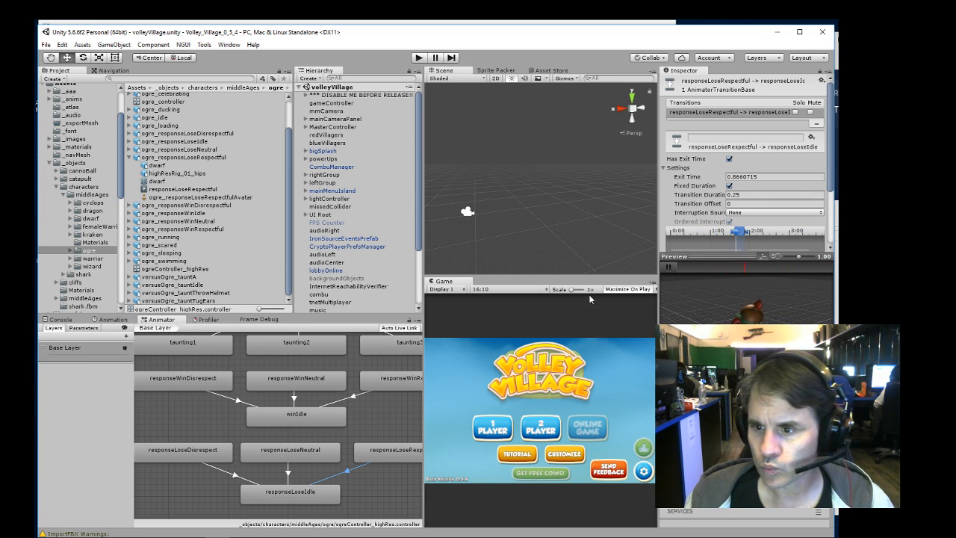
left_click(669, 266)
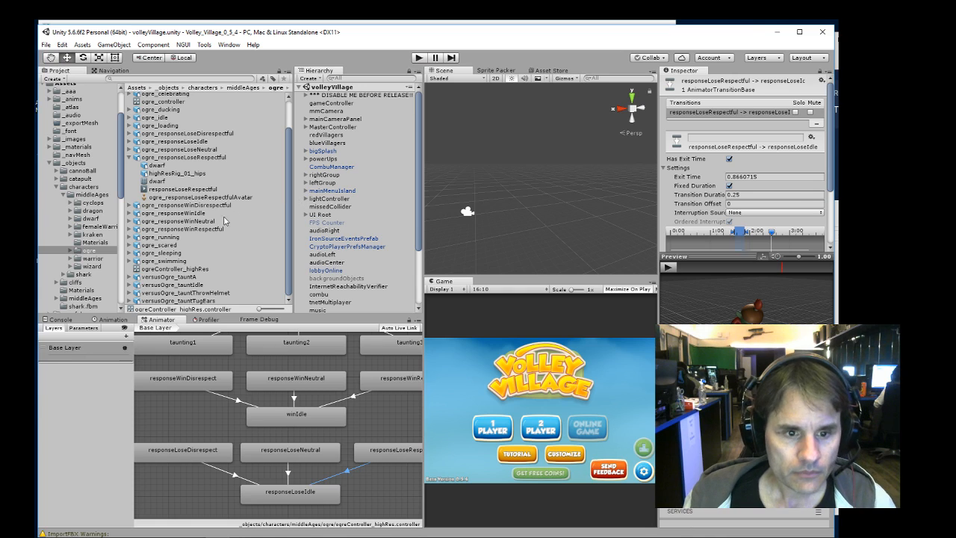
- Open the wizardHighRes controller from the wizard folder and delete its existing animation states
left_click(91, 266)
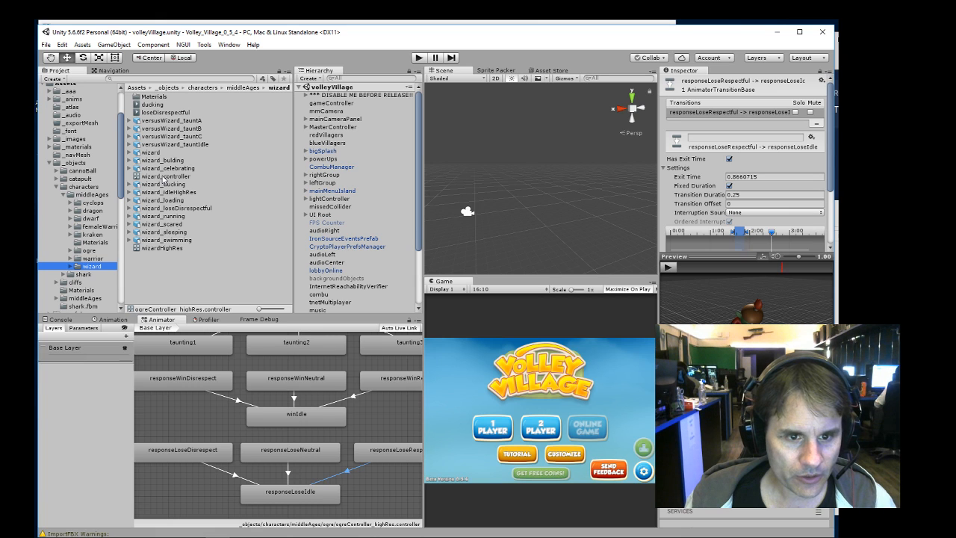
left_click(159, 248)
left_click_drag(288, 397, 289, 463, "alt")
left_click_drag(177, 404, 366, 485)
key("Delete")
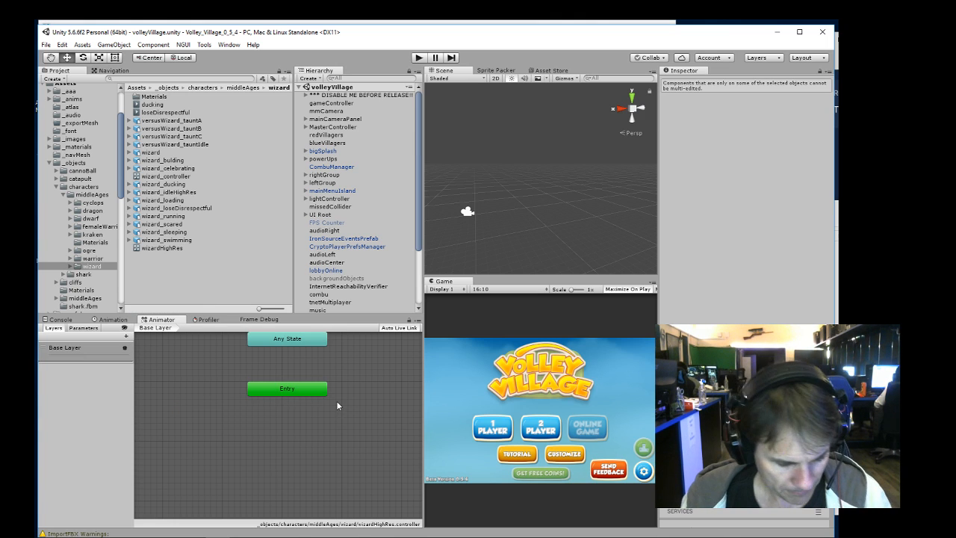
key("alt")
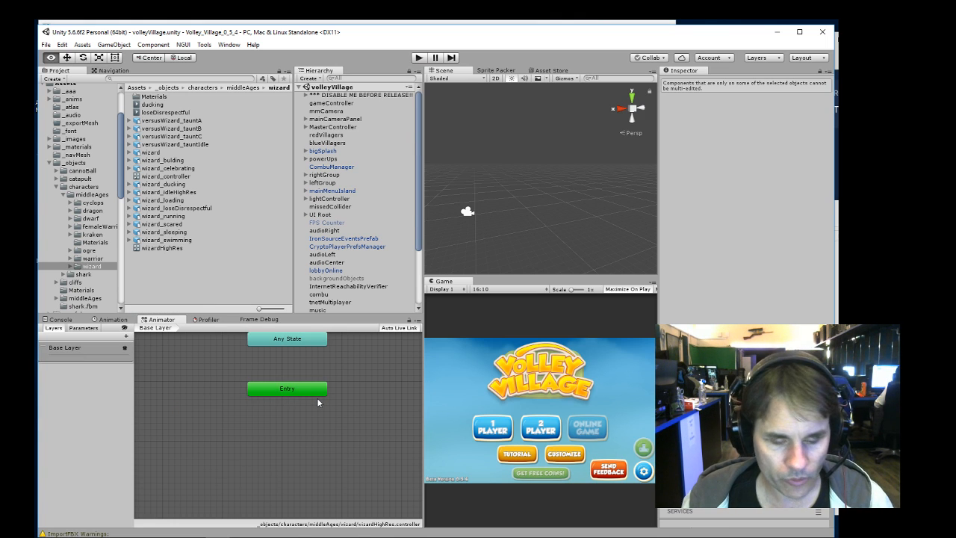
left_click_drag(328, 398, 323, 434, "alt")
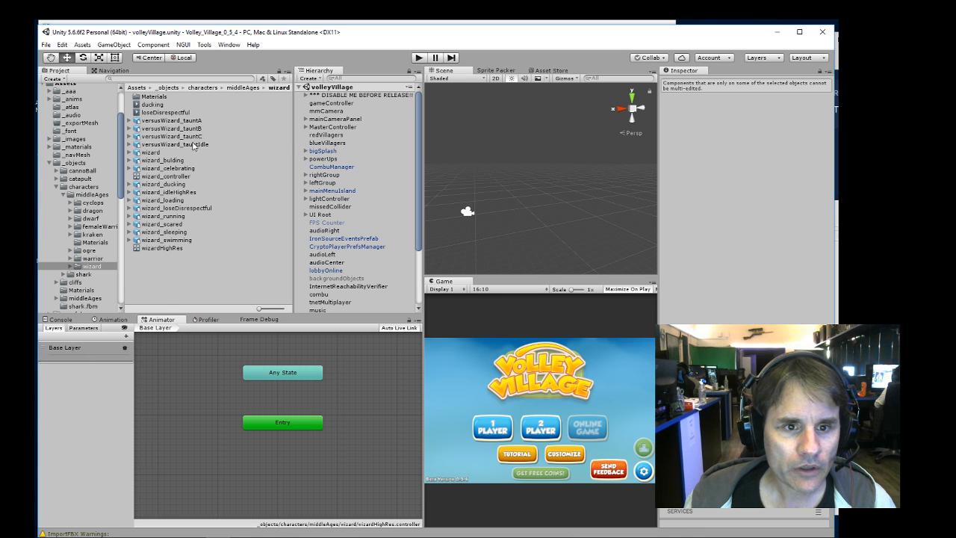
- Rename the versusWizard_tauntIdle clip to tauntIdle, apply it, and add it as the default state below Entry
left_click(131, 145)
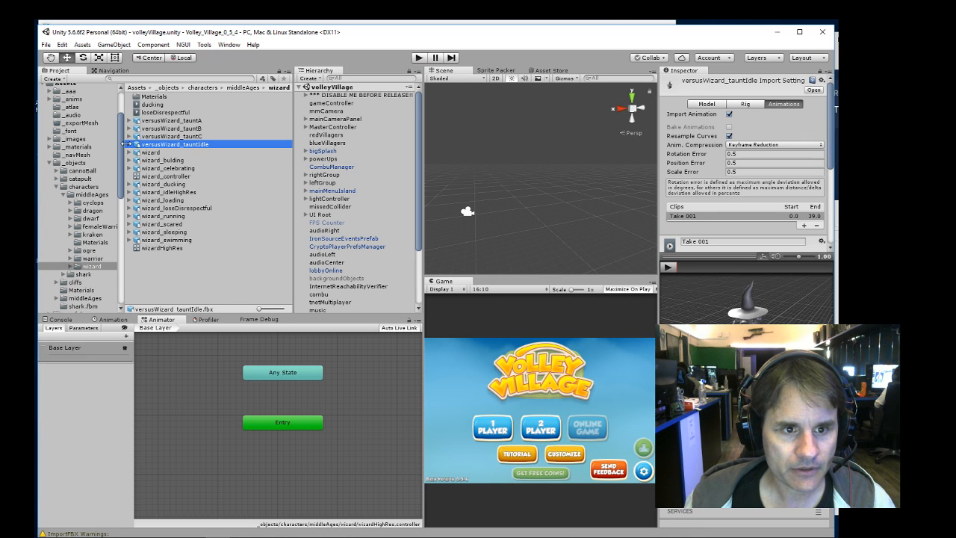
left_click(131, 144)
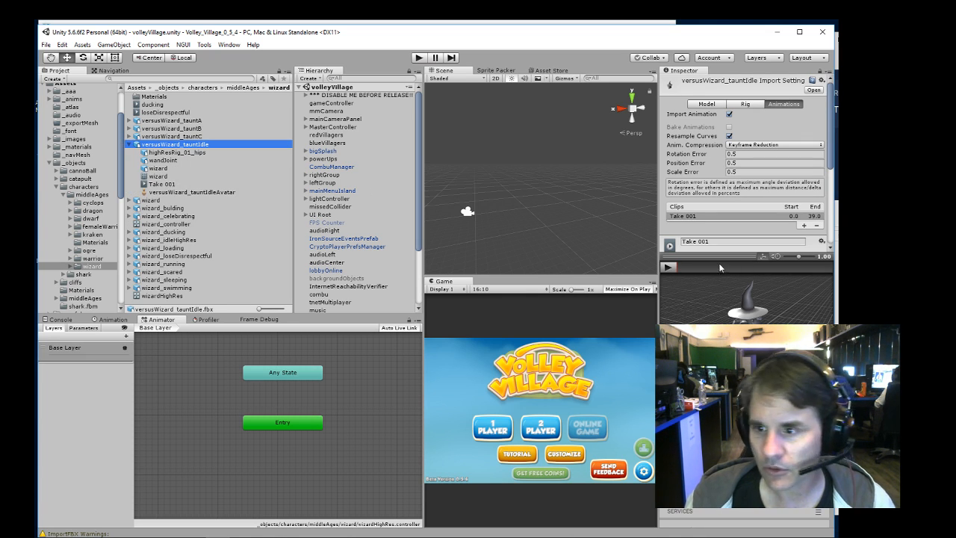
left_click(718, 241)
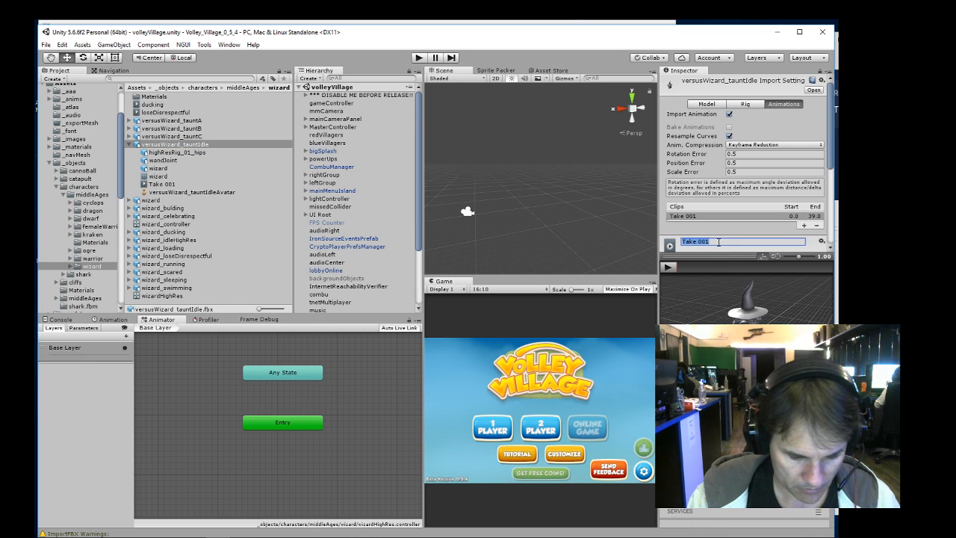
type("tauntIdle")
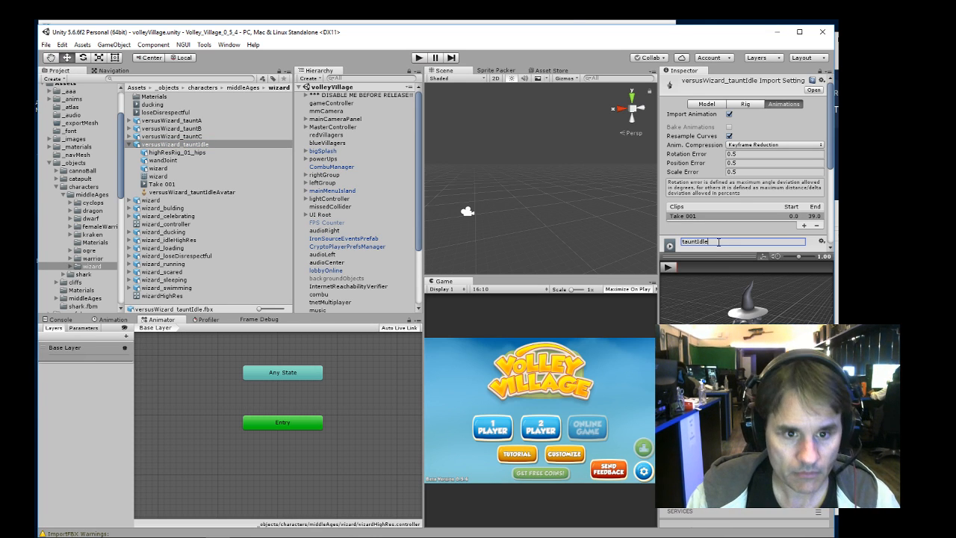
key("Return")
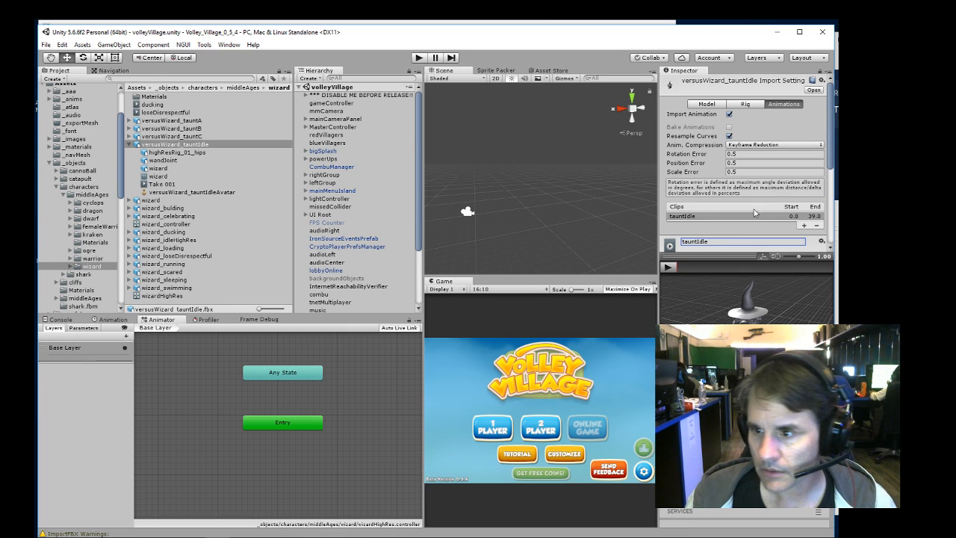
scroll(757, 213, "down", 5)
left_click(813, 239)
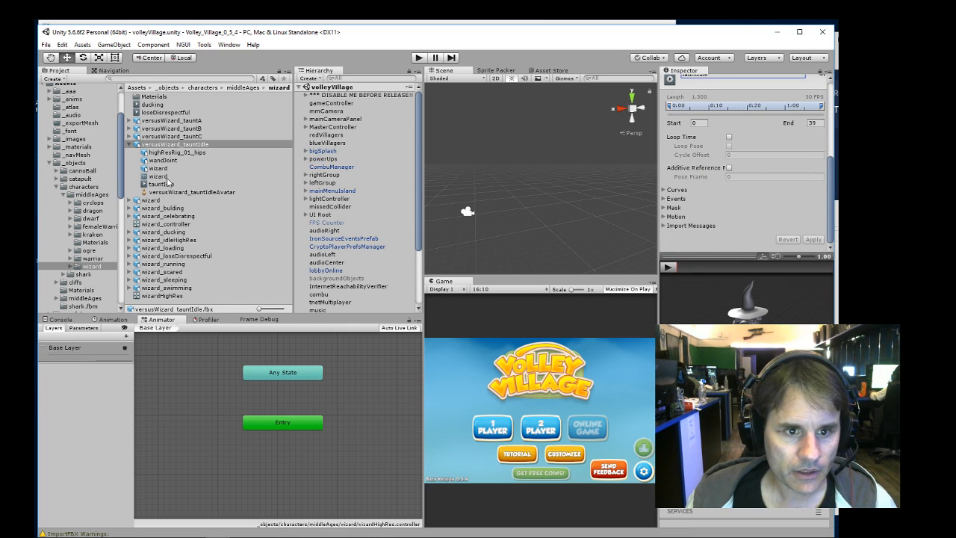
left_click_drag(167, 183, 303, 473)
left_click(303, 472)
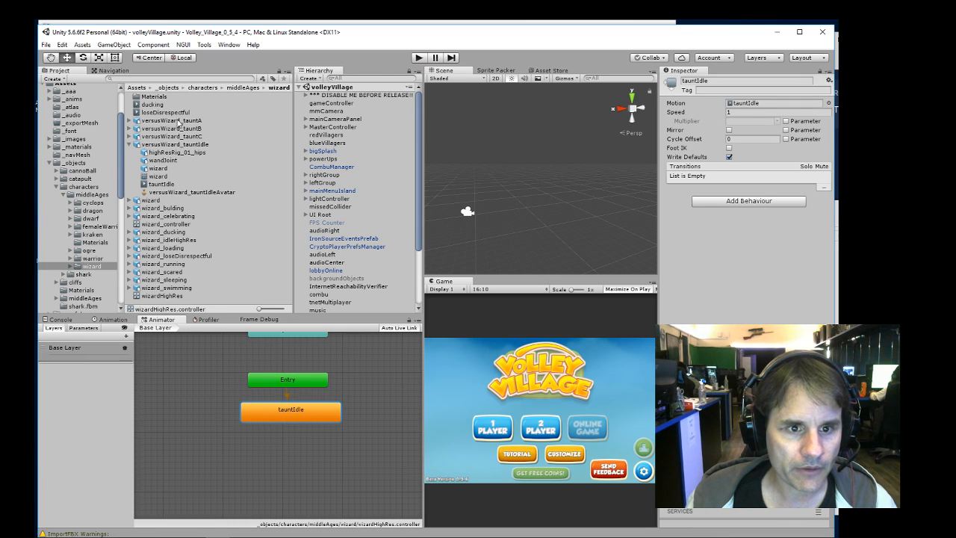
left_click(129, 145)
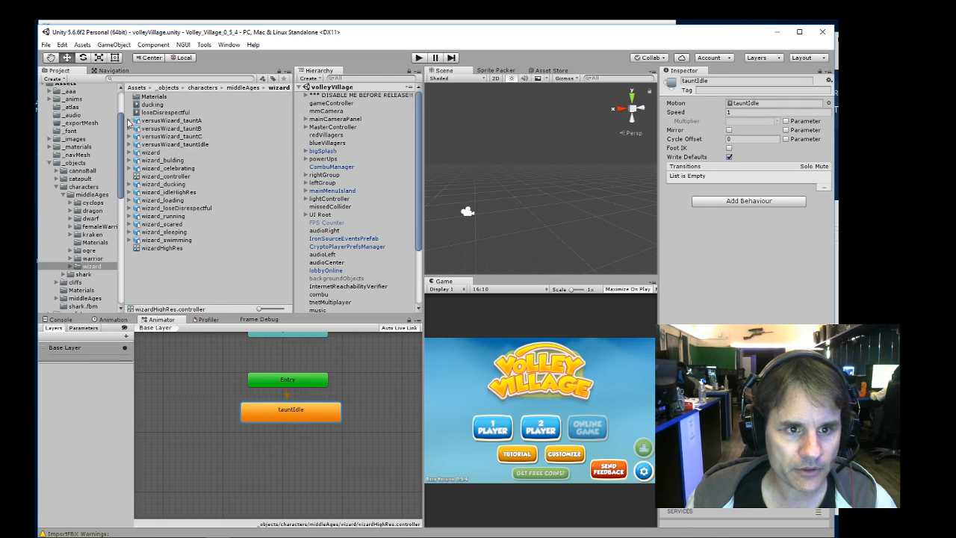
- Rename the animation clip of versusWizard_tauntA to taunting1 and apply the import settings
left_click(129, 120)
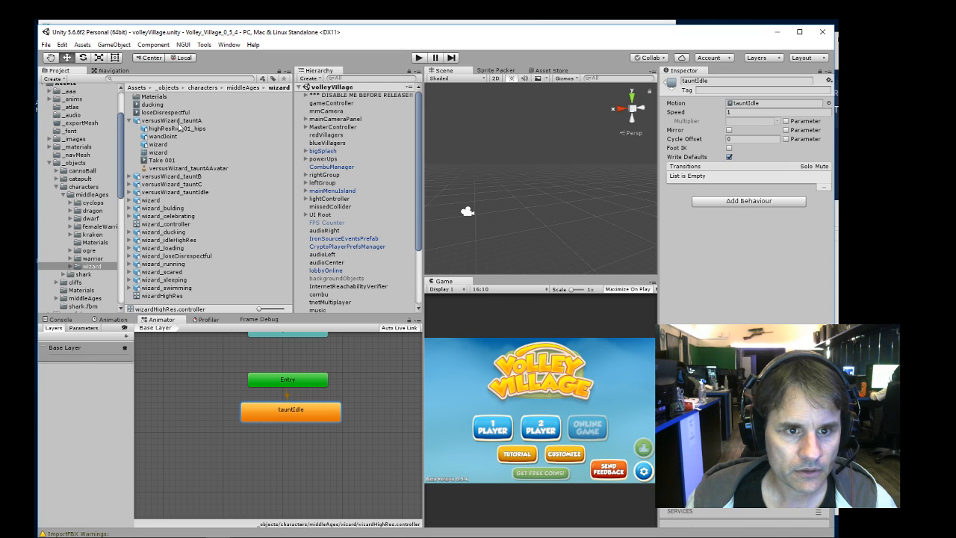
left_click(173, 121)
left_click(708, 243)
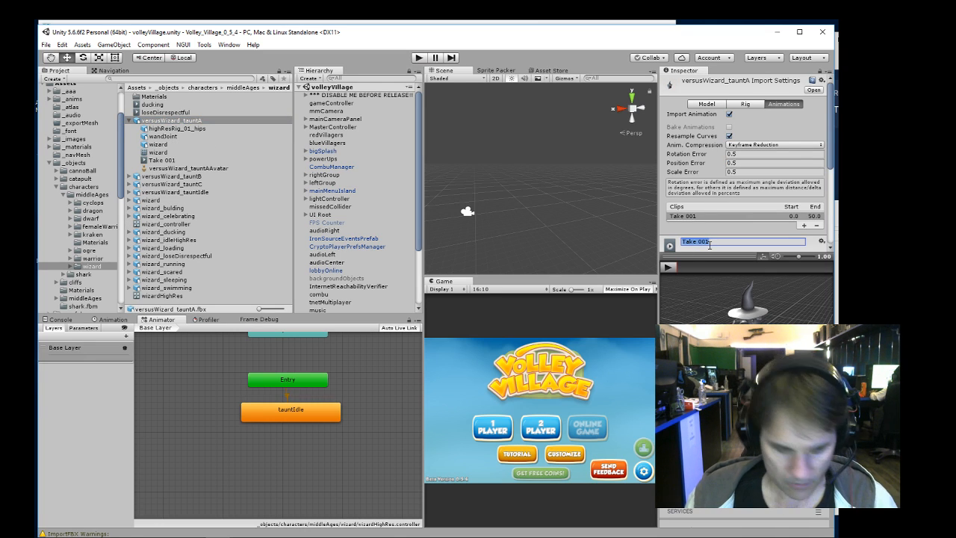
type("taunting1")
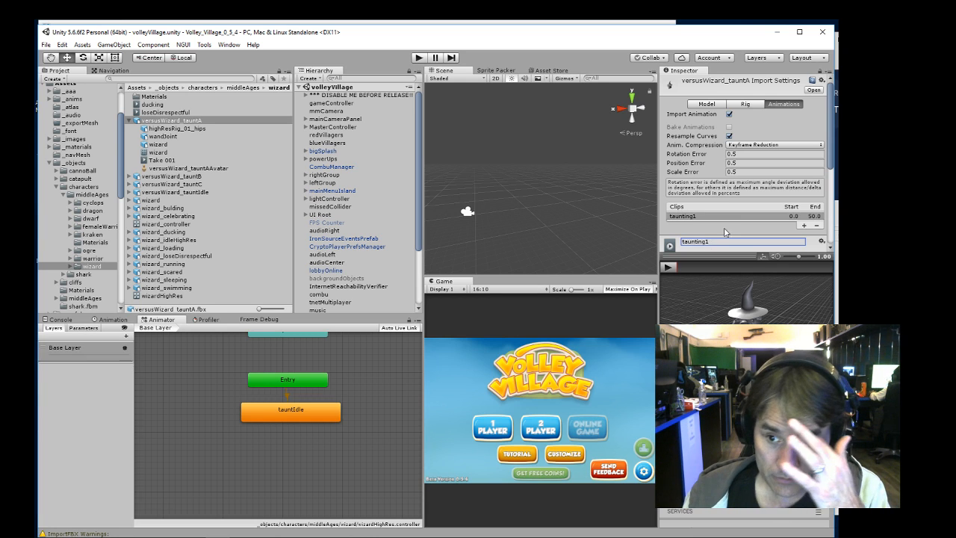
scroll(731, 234, "down", 5)
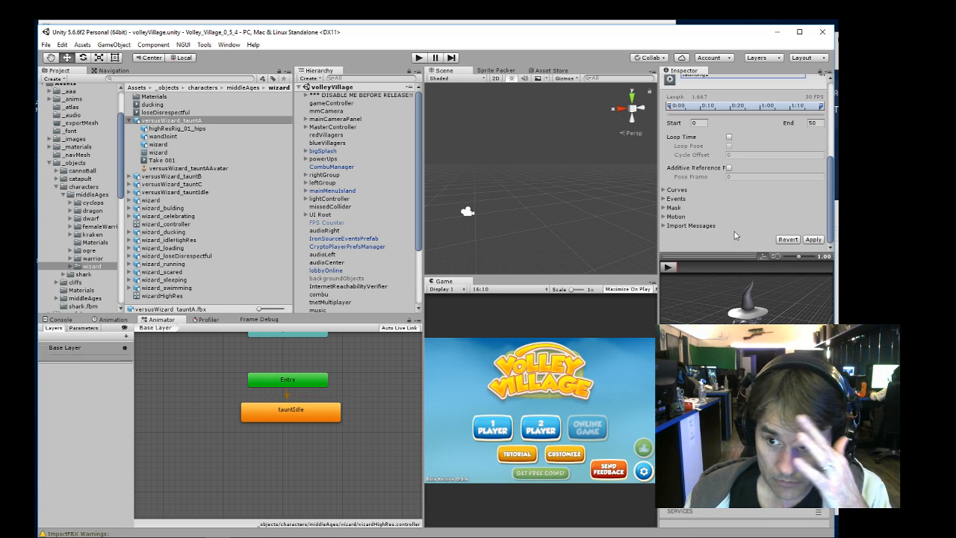
left_click(819, 242)
- Rename the animation clip of versusWizard_tauntB to taunting2 and apply the import settings
left_click(131, 177)
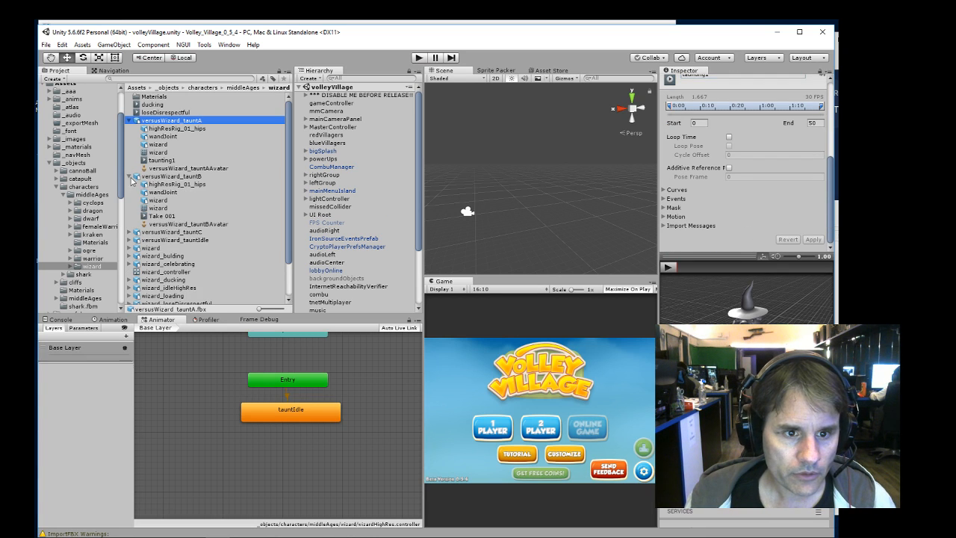
left_click(172, 176)
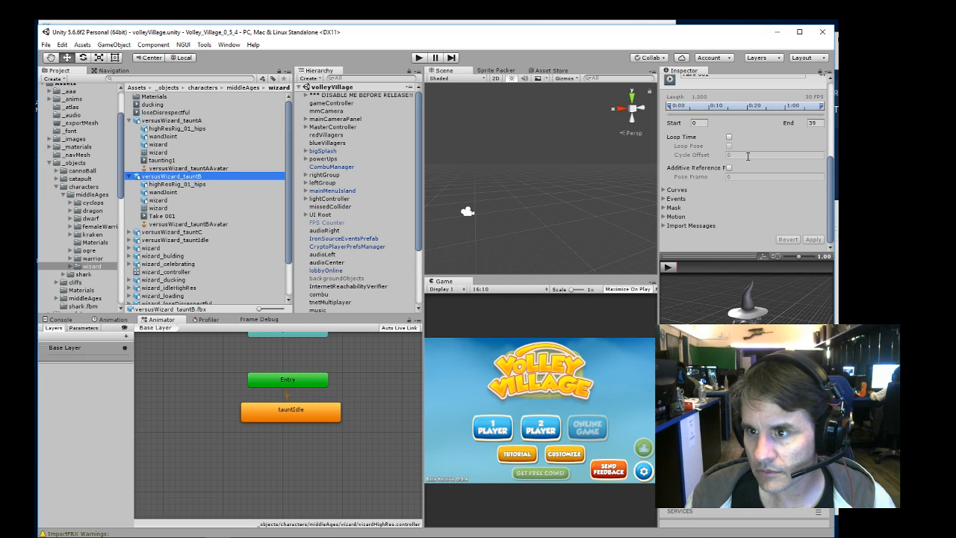
scroll(747, 156, "up", 4)
left_click(717, 192)
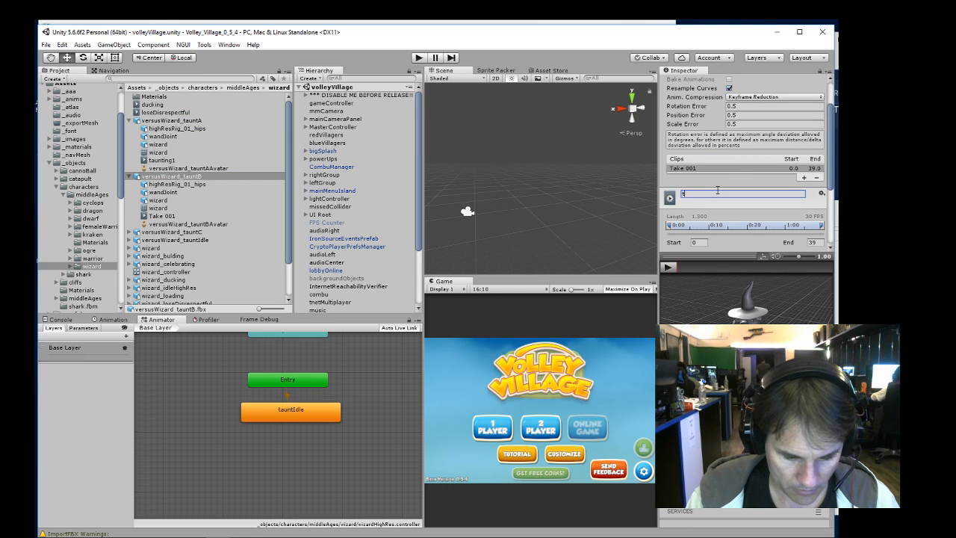
type("taunting")
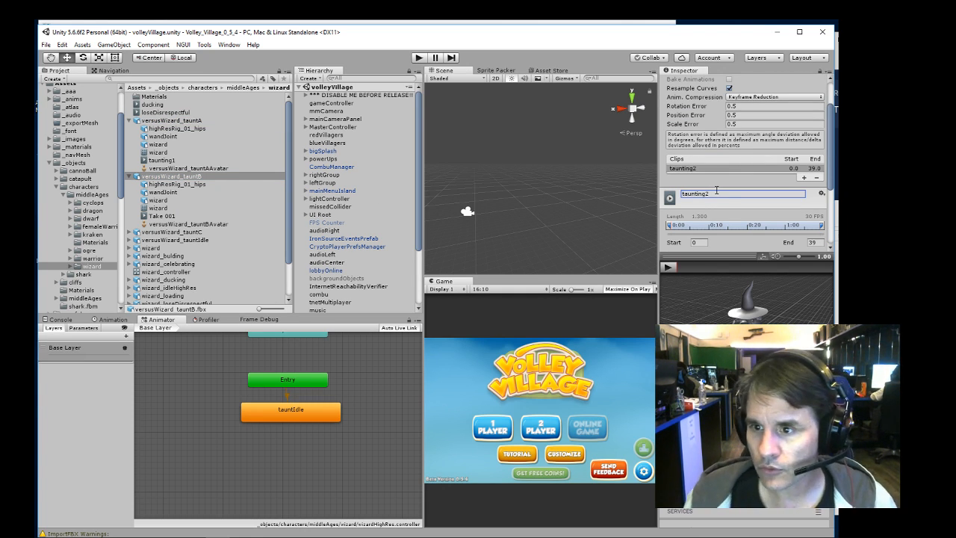
type("2")
scroll(753, 207, "down", 5)
left_click(813, 239)
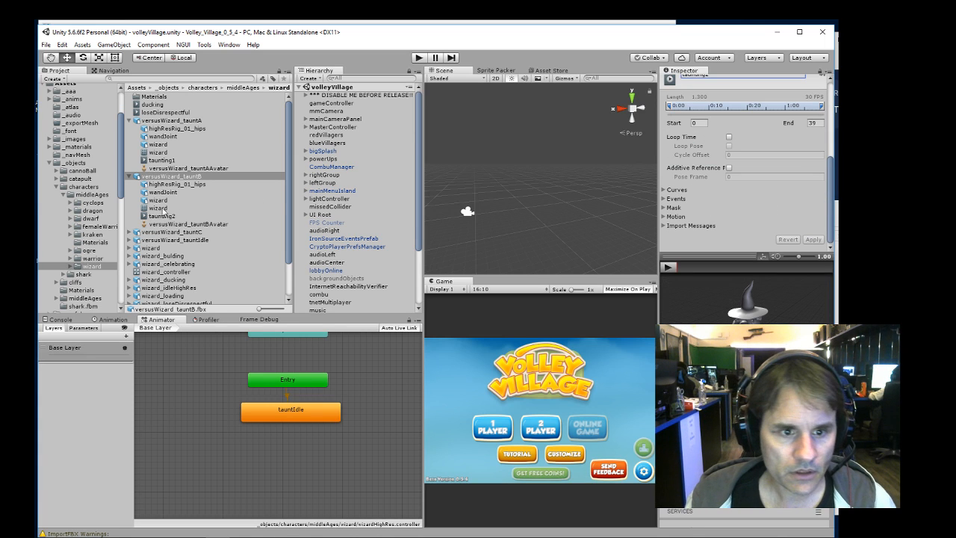
- Expand versusWizard_tauntC and check its clip name in the import settings
left_click(129, 232)
left_click(173, 232)
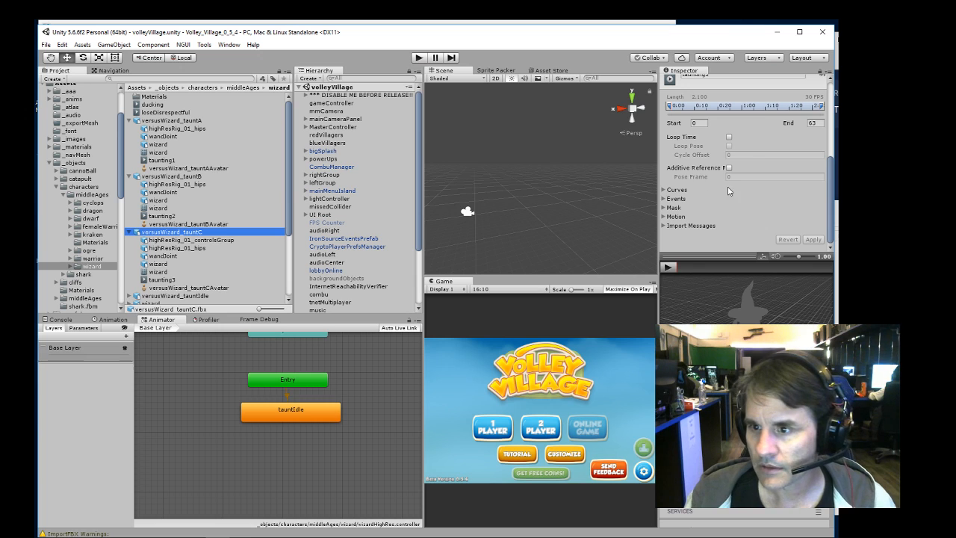
scroll(740, 209, "up", 5)
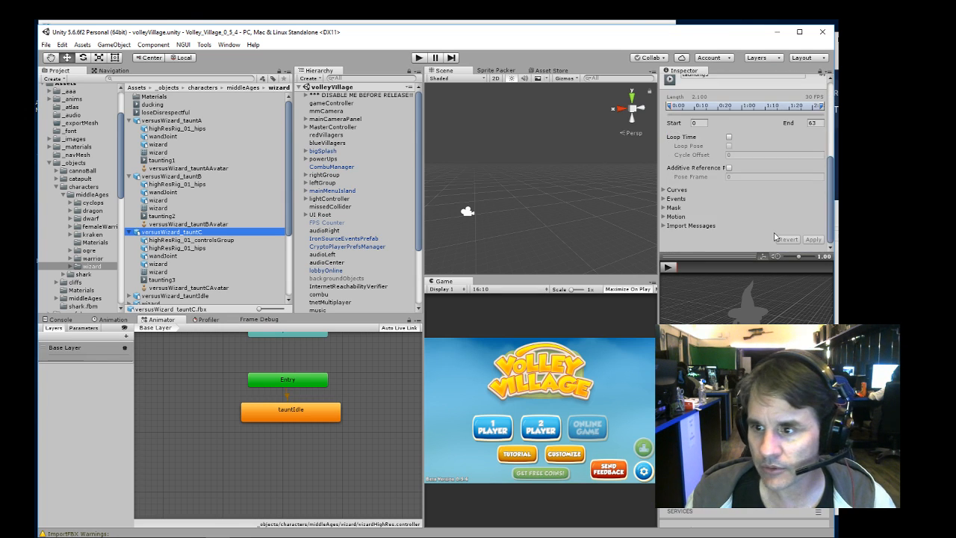
scroll(775, 236, "down", 1)
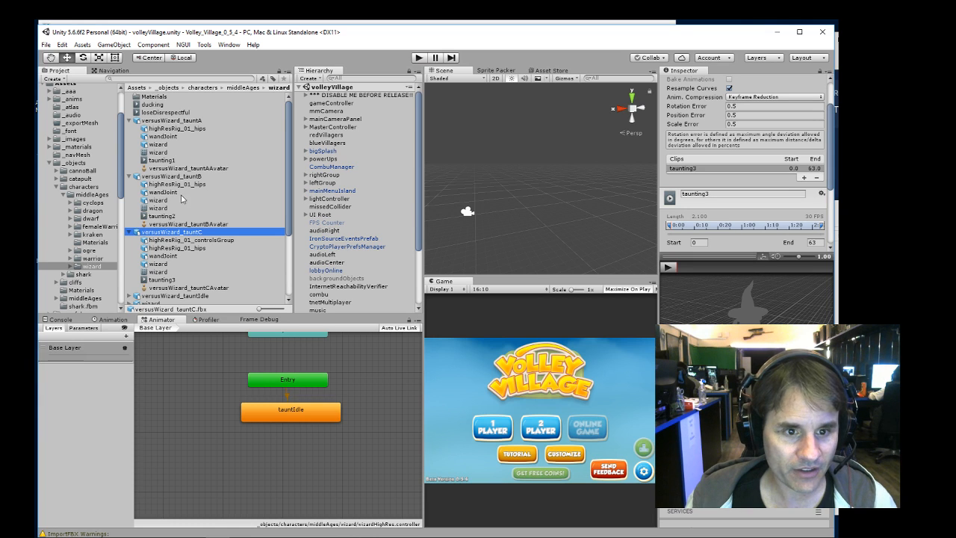
- Add the taunting1, taunting2 and taunting3 clips as states in a row below tauntIdle
left_click(162, 161)
left_click_drag(170, 287, 185, 452)
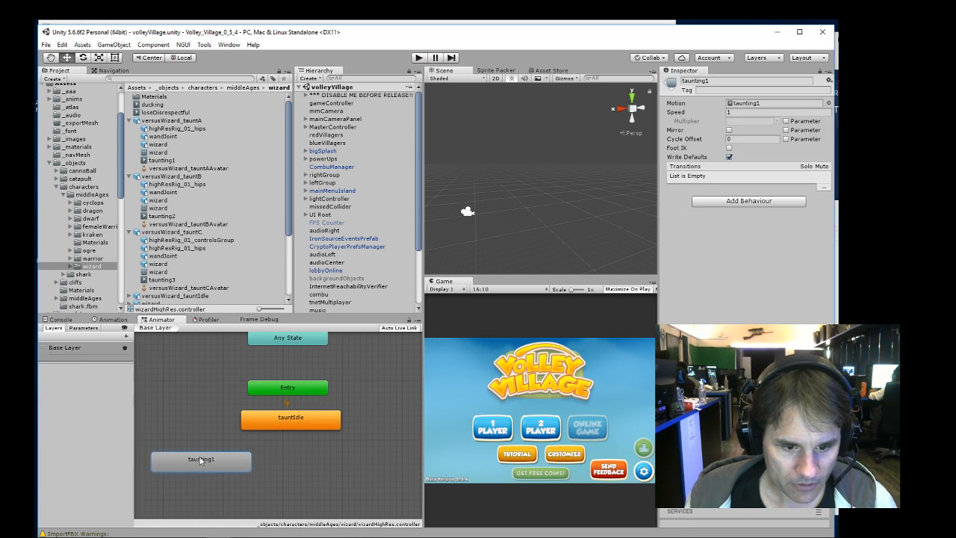
left_click_drag(163, 216, 269, 459)
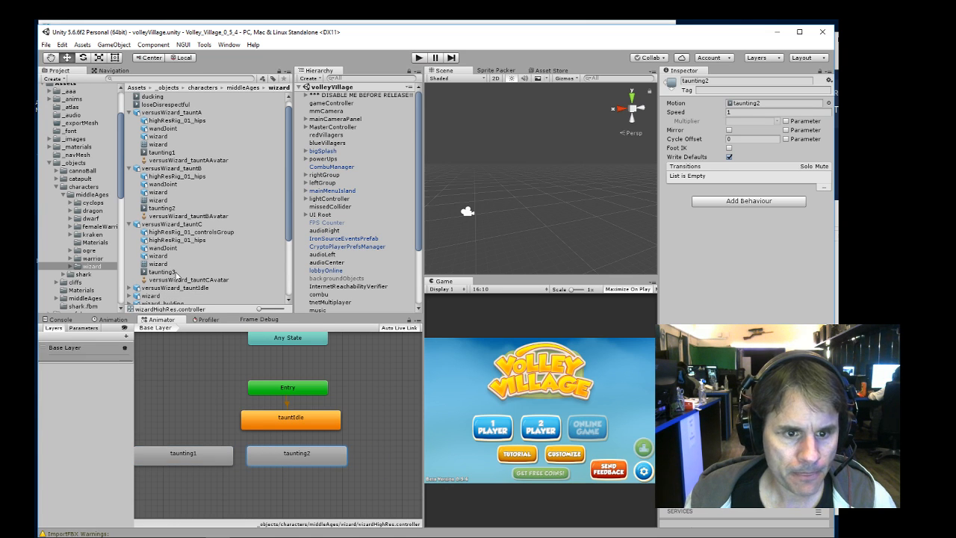
left_click_drag(176, 273, 359, 417)
left_click_drag(379, 457, 376, 463)
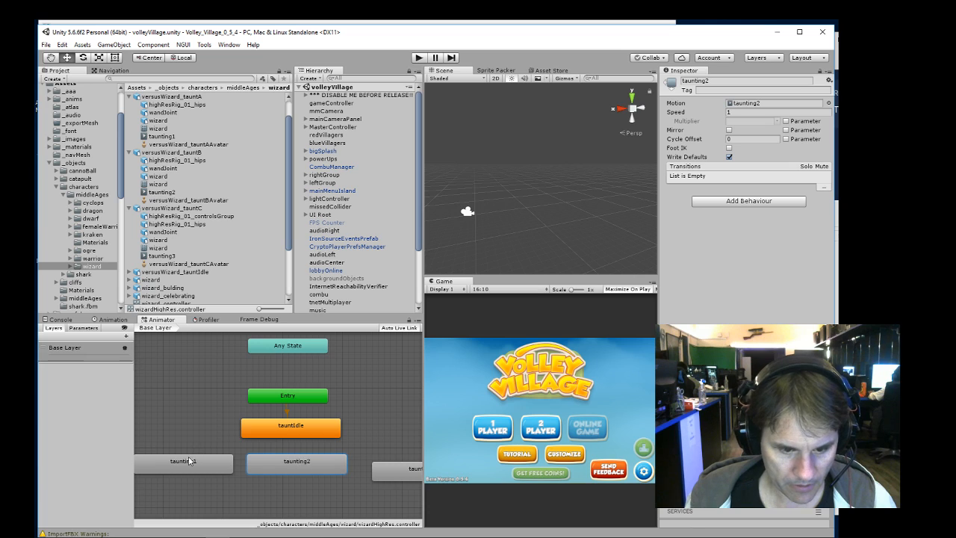
- Create transitions from taunting1, taunting2 and taunting3 to tauntIdle and align taunting3 with the other two states
right_click(190, 461)
left_click(217, 466)
left_click(281, 432)
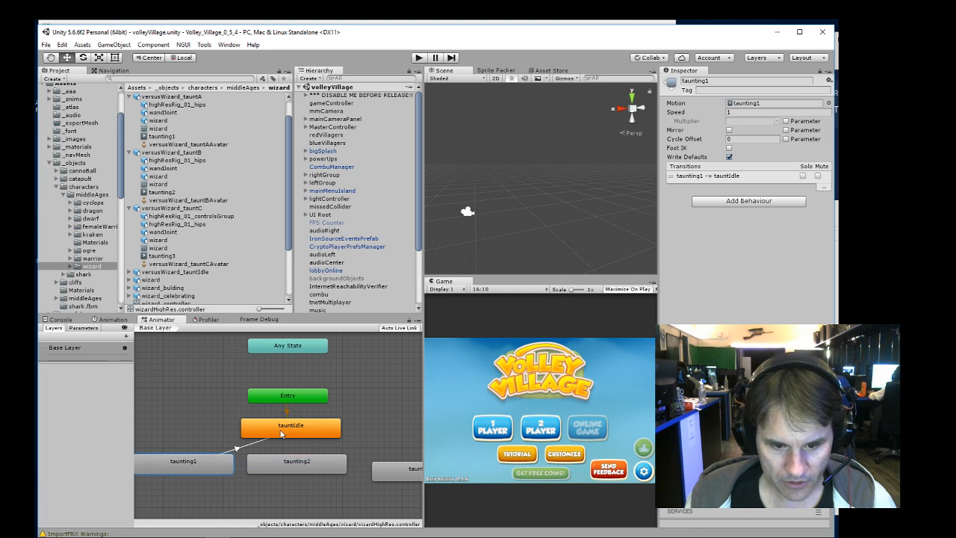
right_click(292, 467)
left_click(318, 470)
left_click(297, 429)
right_click(402, 472)
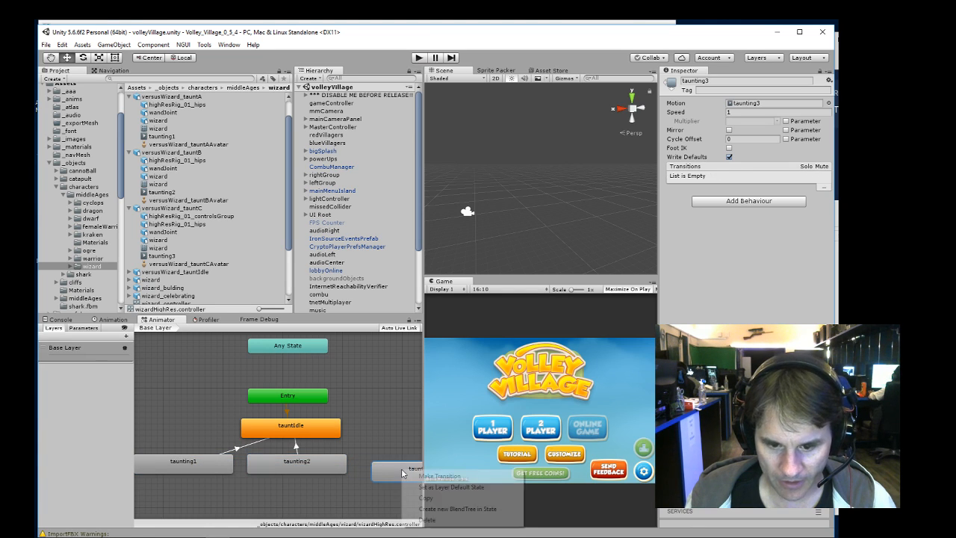
left_click(438, 476)
left_click(308, 433)
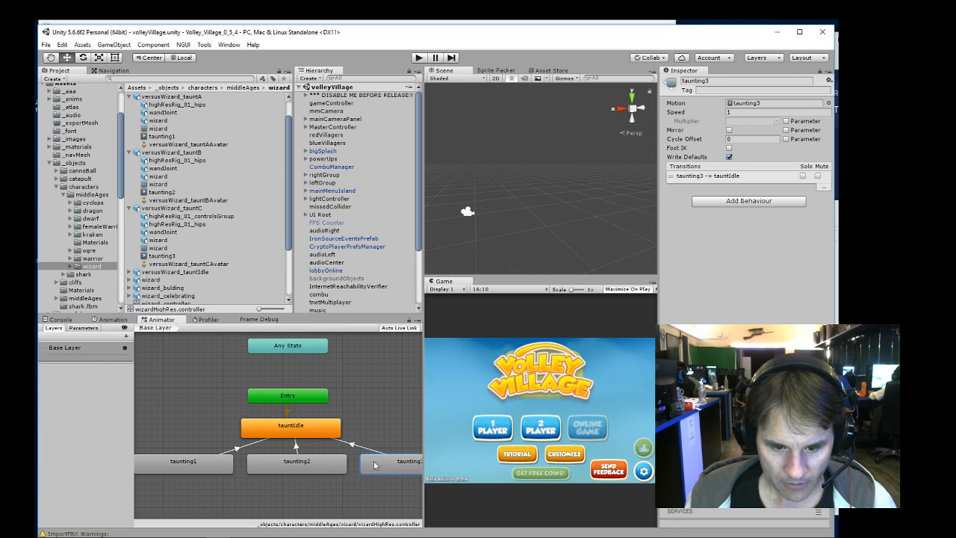
left_click_drag(374, 465, 369, 464)
- Preview the transition from taunting1 to tauntIdle
left_click(238, 449)
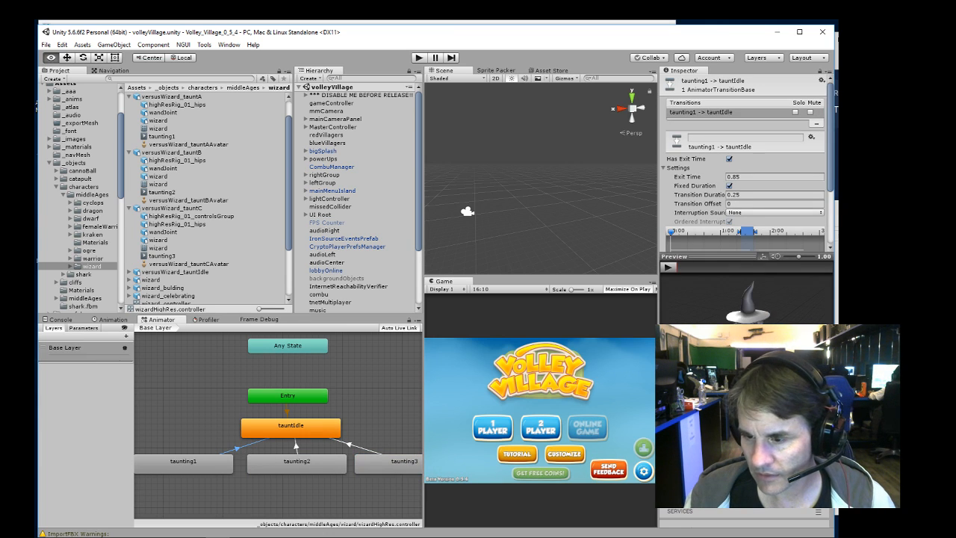
left_click(668, 266)
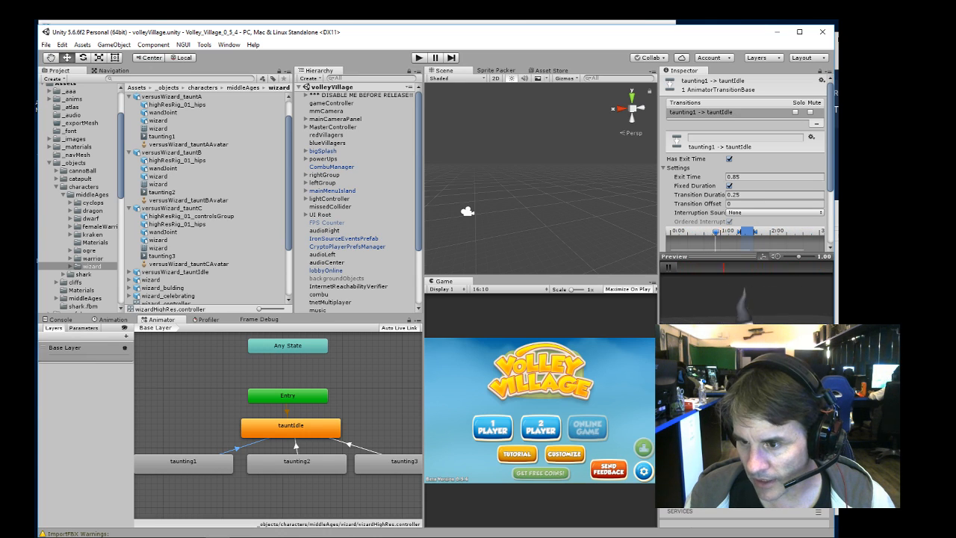
left_click(668, 266)
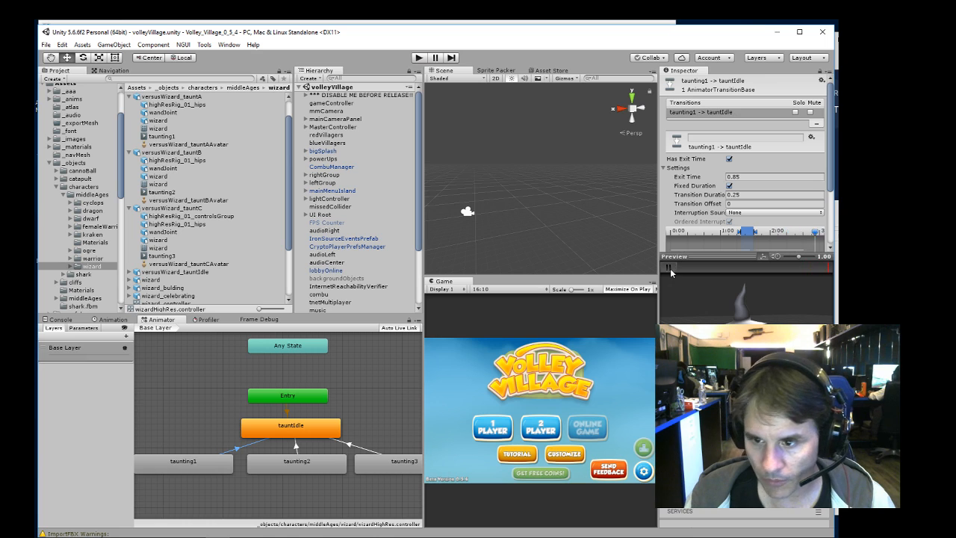
- Play the taunting2 to tauntIdle transition in an enlarged preview and view the wizard from different angles
left_click(296, 446)
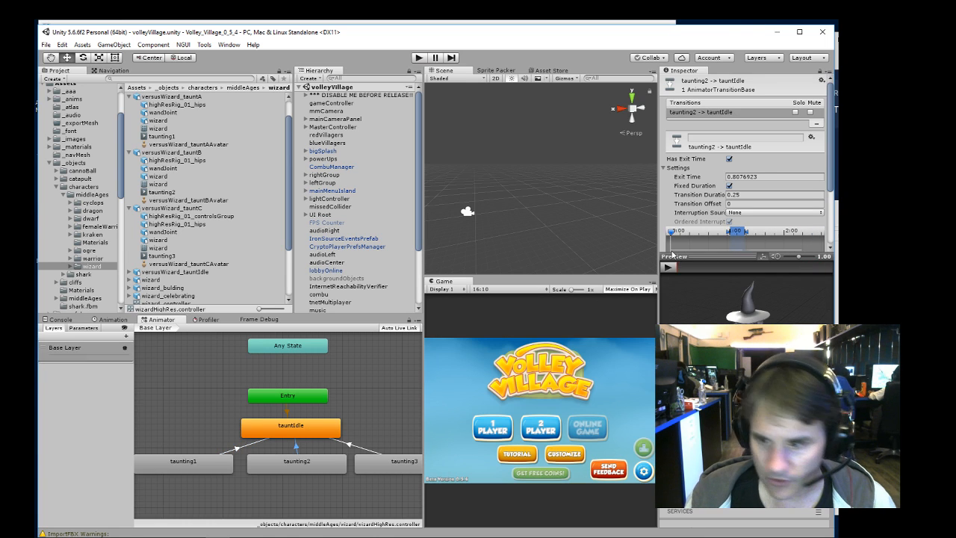
left_click(668, 268)
left_click_drag(709, 395, 734, 328, "alt")
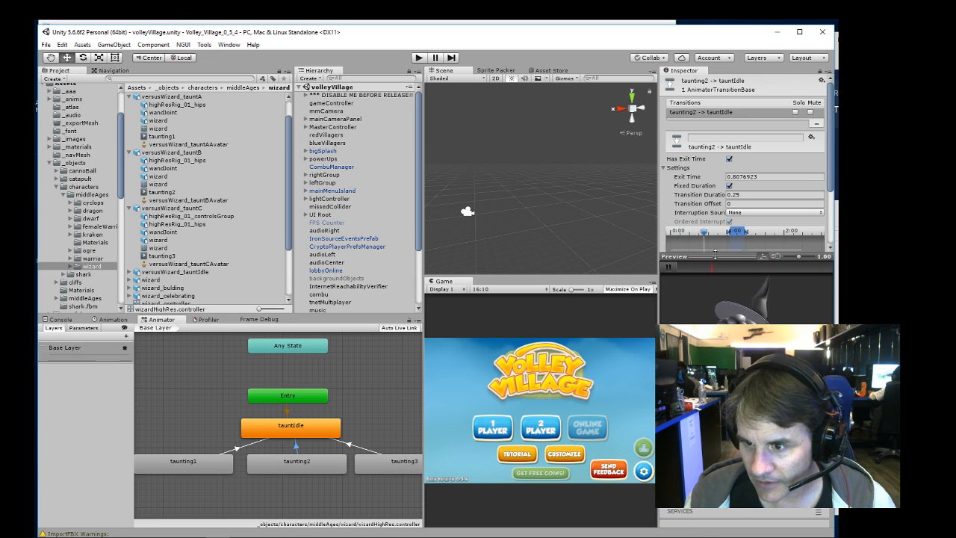
left_click_drag(713, 256, 710, 159)
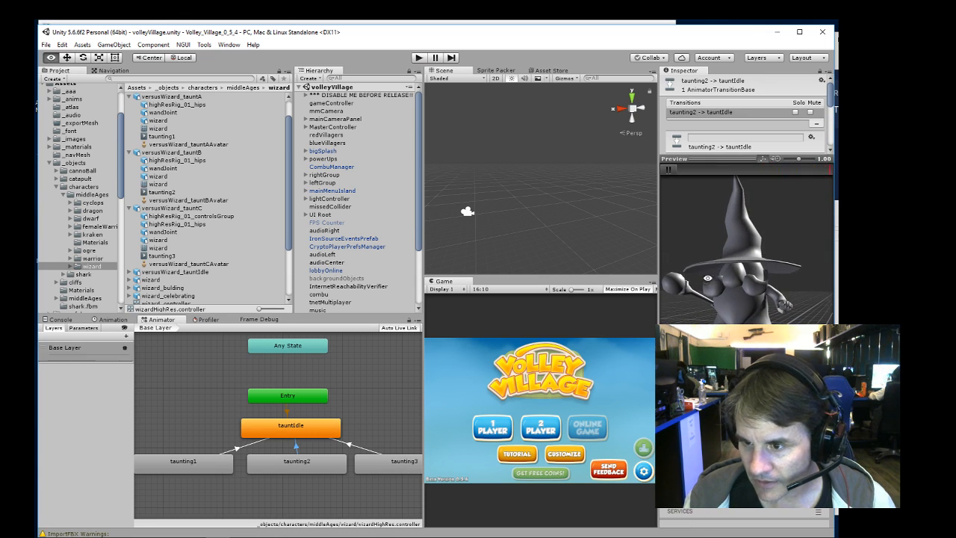
left_click_drag(708, 277, 731, 275, "alt")
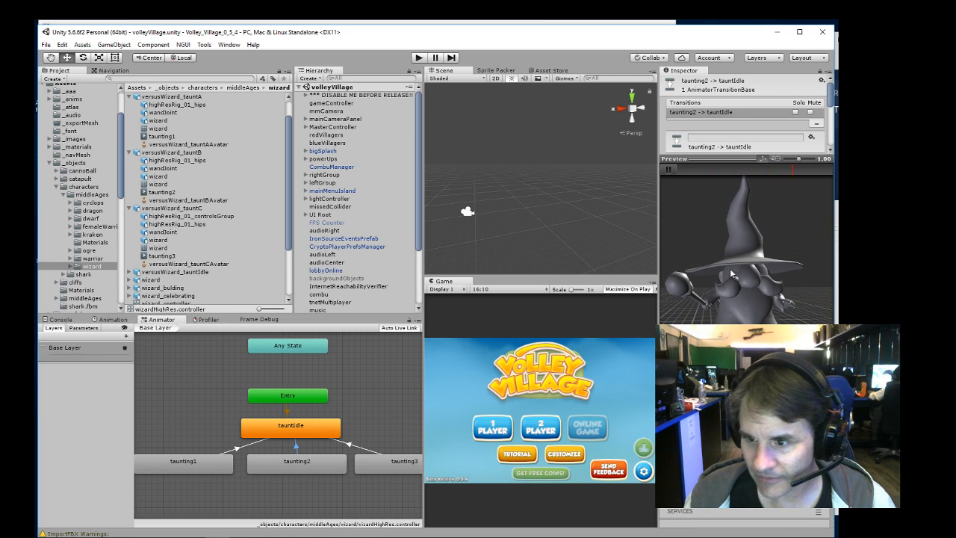
left_click(670, 170)
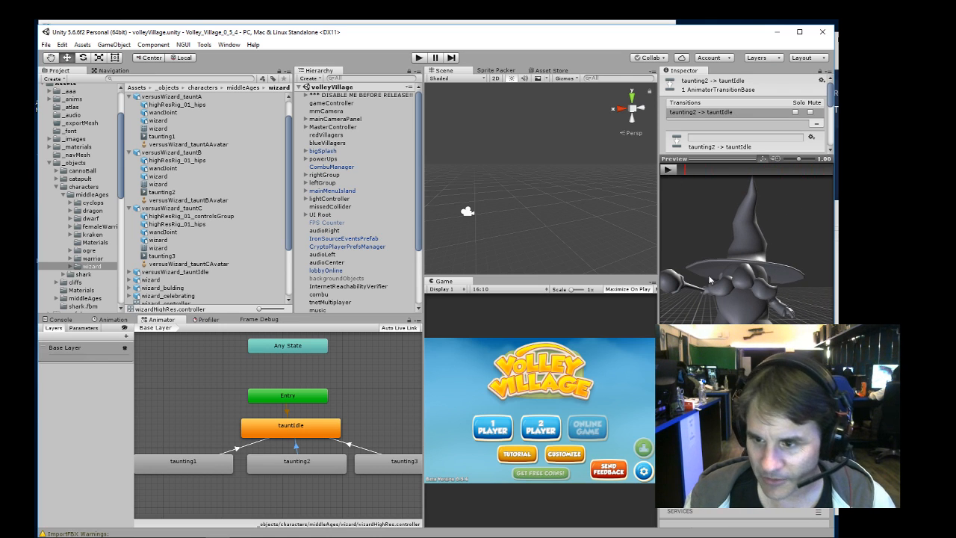
left_click(668, 170)
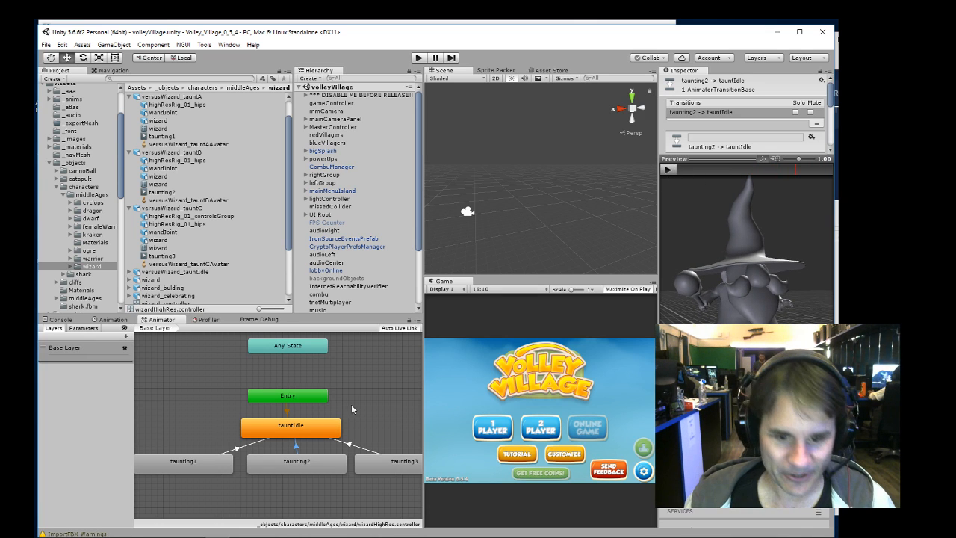
- Preview the transition from taunting3 to tauntIdle, viewing the wizard from another angle
left_click(353, 446)
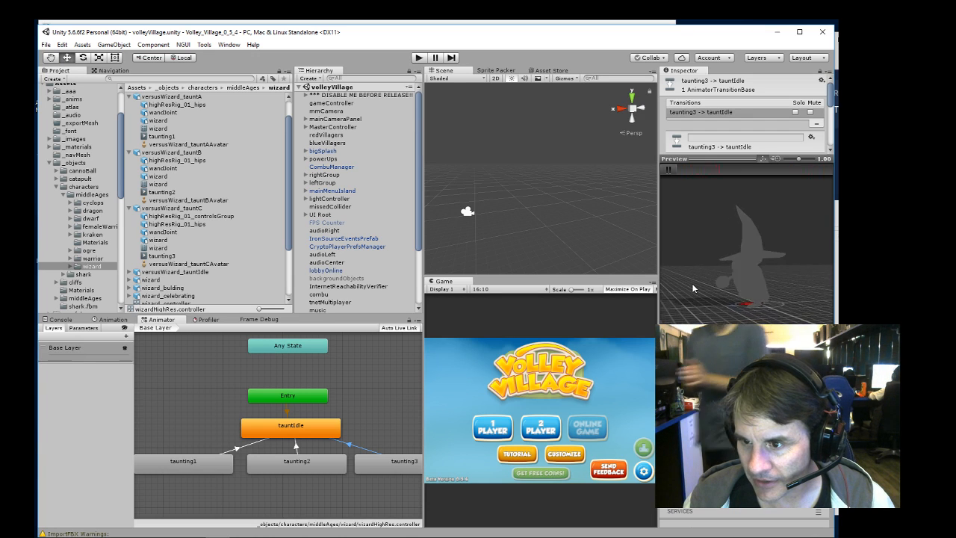
left_click_drag(692, 283, 771, 289)
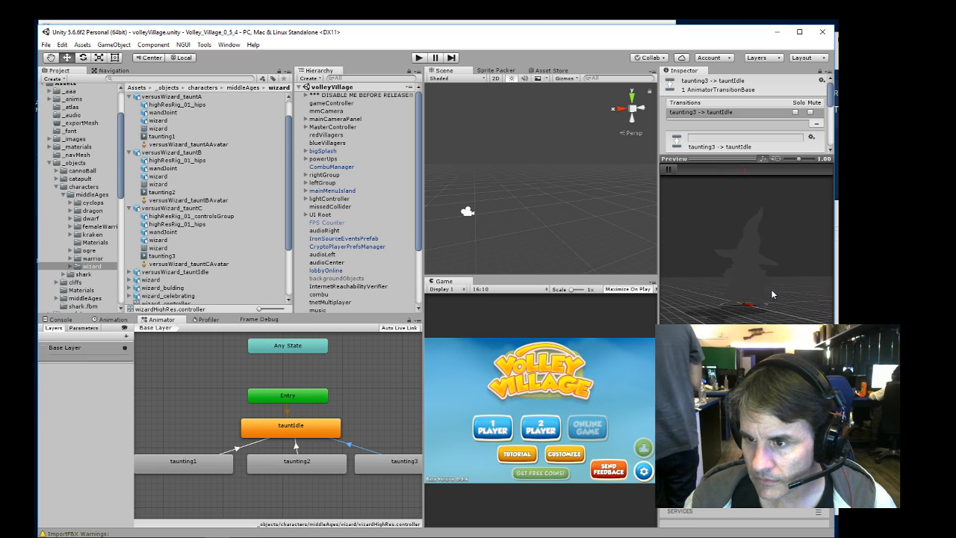
left_click(668, 170)
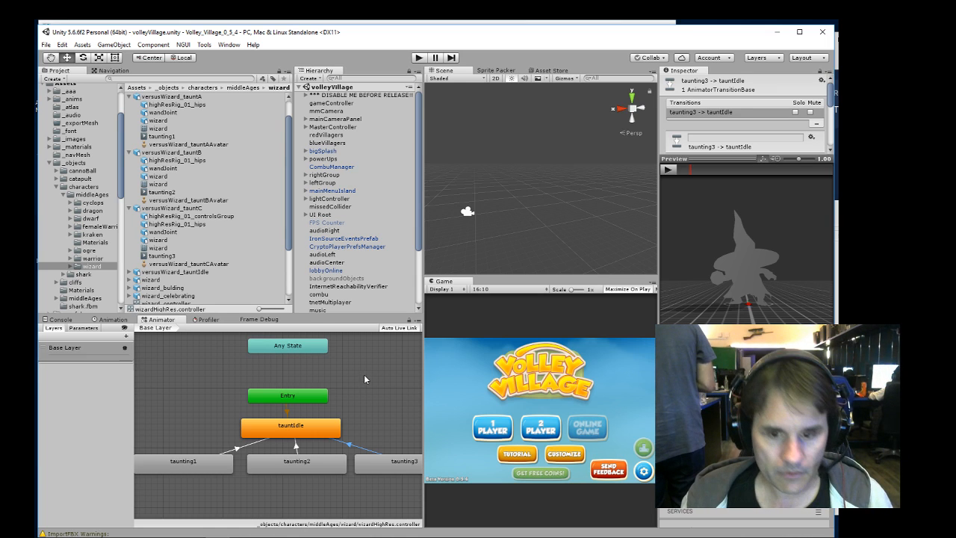
- Collapse the versusWizard_tauntA, versusWizard_tauntB and versusWizard_tauntC models in the project's wizard folder
scroll(131, 123, "up", 1)
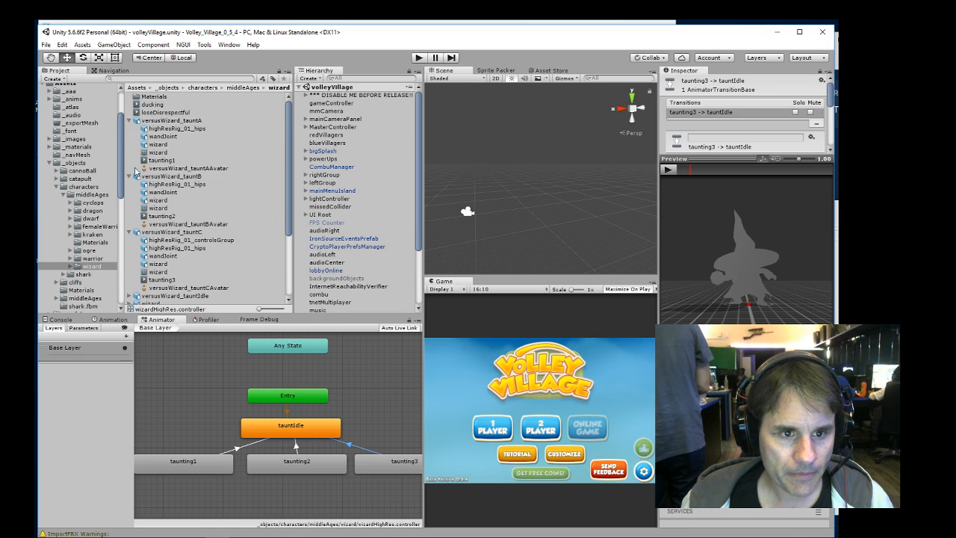
left_click(130, 121)
left_click(130, 128)
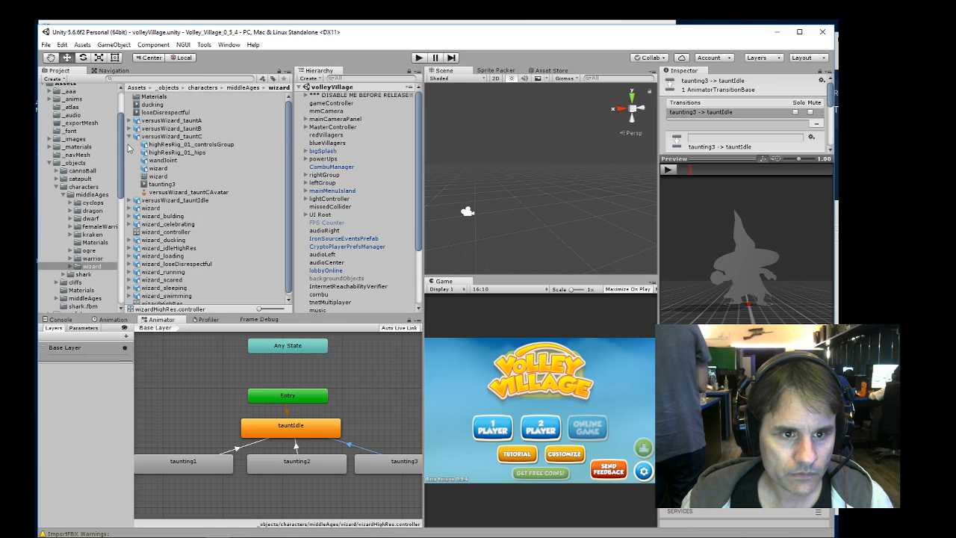
left_click(130, 137)
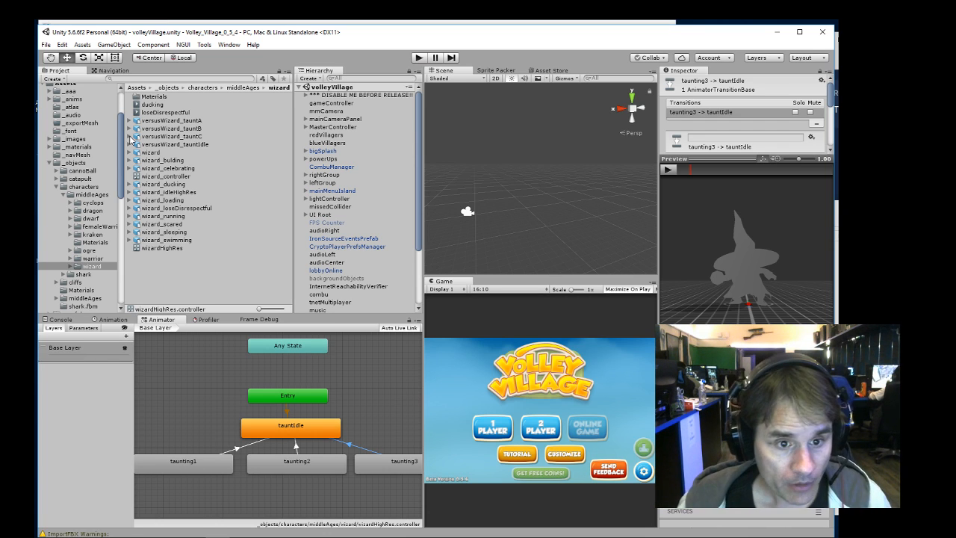
middle_click_drag(363, 382, 364, 336)
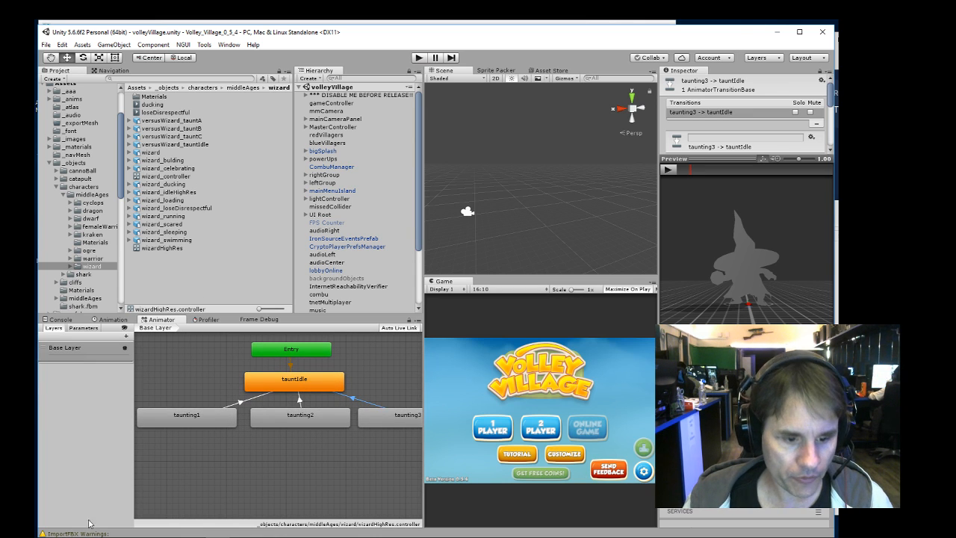
- Switch to File Explorer and open the _export folder inside the wizard's responses folder under middleAges
key("alt+Tab")
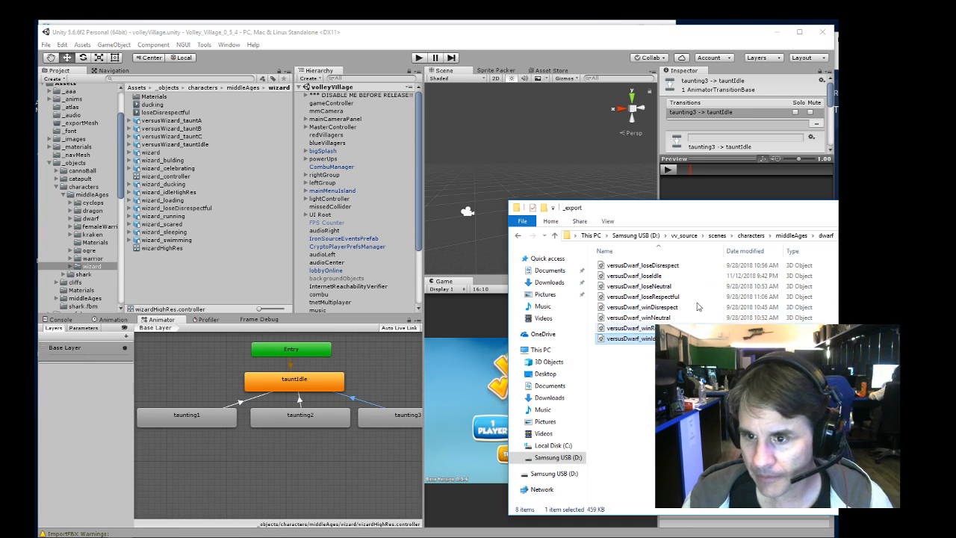
left_click(790, 236)
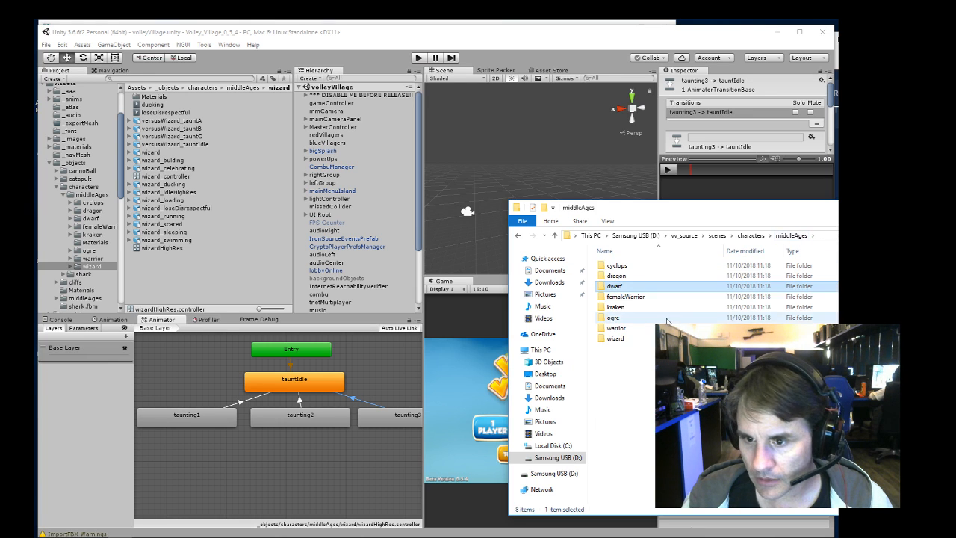
double_click(618, 340)
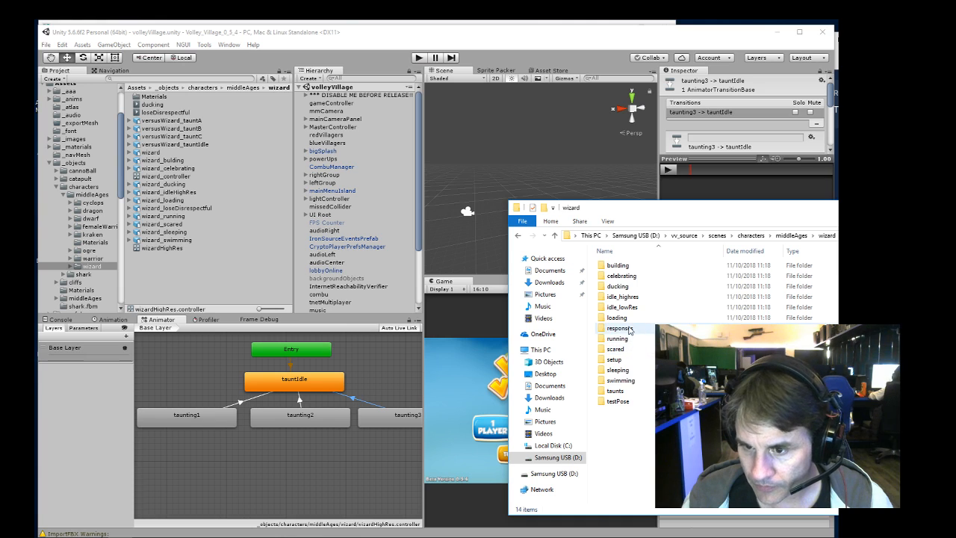
double_click(619, 328)
double_click(617, 265)
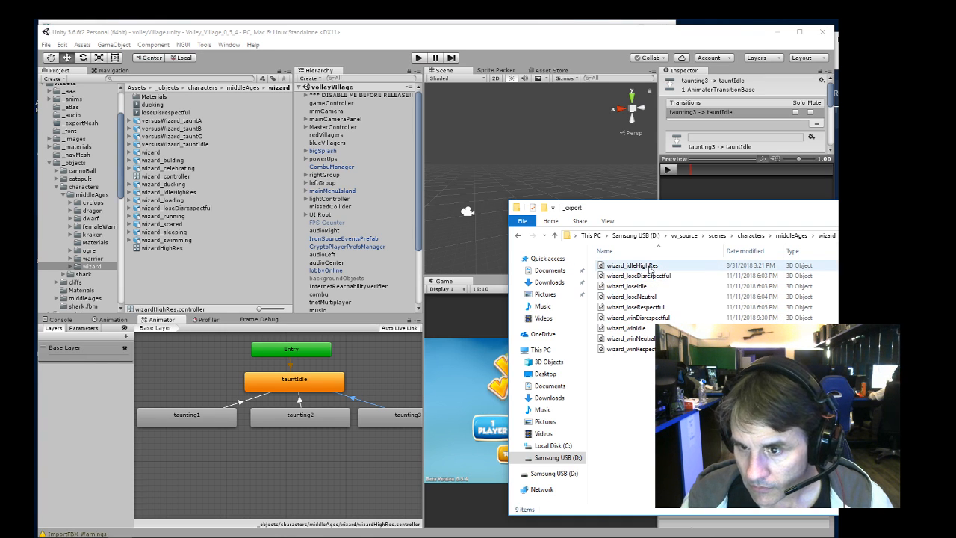
- Select the eight wizard lose and win files, leaving out wizard_idleHighRes, and try to bring them into the project's wizard folder
left_click(645, 349)
left_click(643, 340, "ctrl")
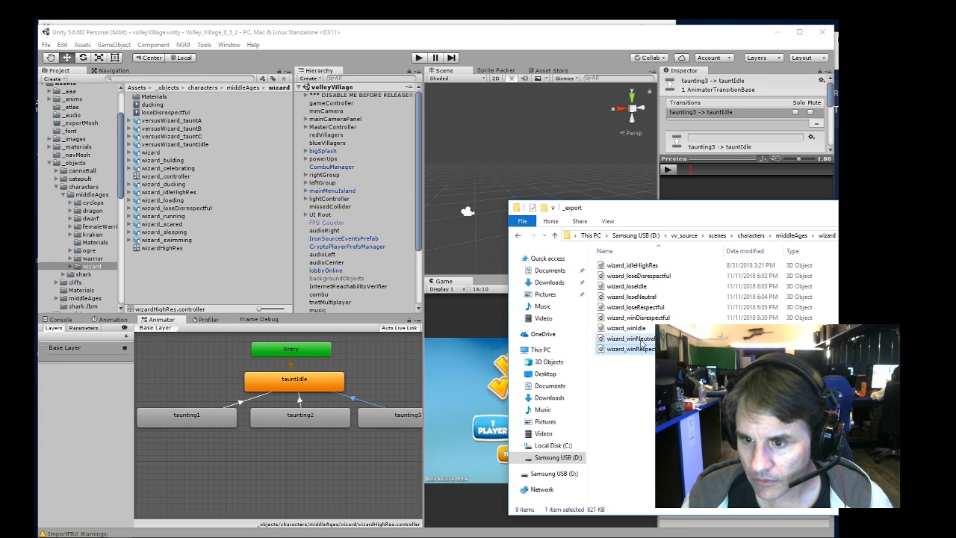
left_click(640, 329, "ctrl")
left_click(645, 319, "ctrl")
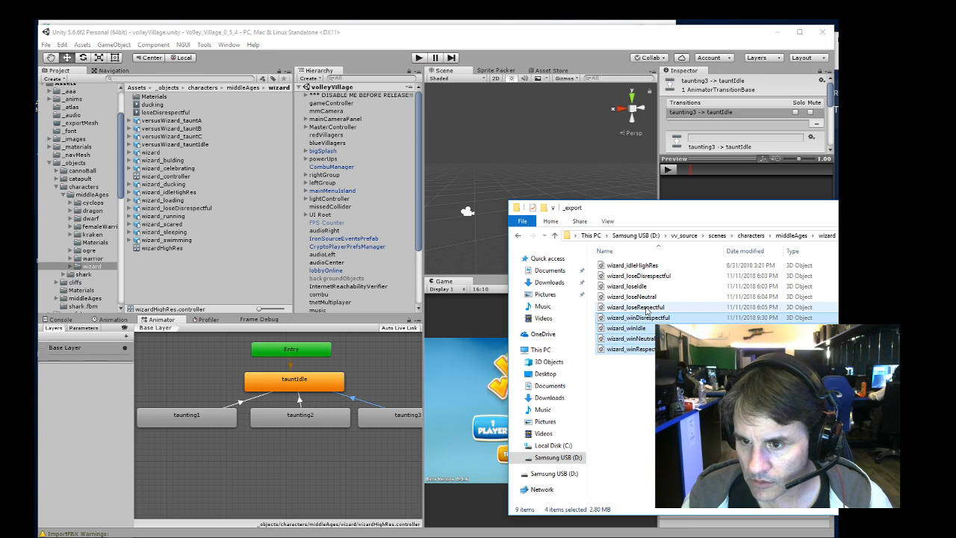
left_click(642, 307, "ctrl")
left_click(634, 296, "ctrl")
left_click(631, 286, "ctrl")
left_click(635, 275, "ctrl")
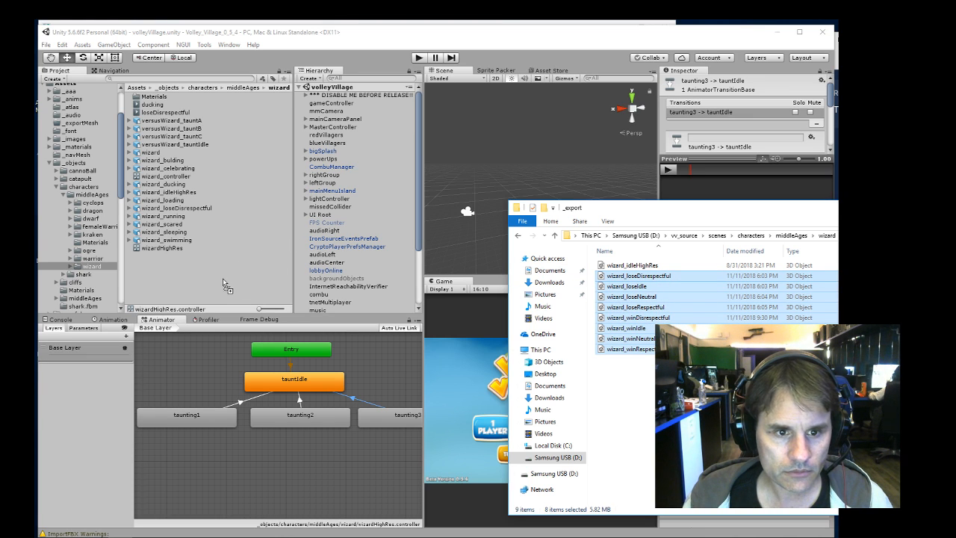
left_click_drag(222, 279, 227, 279)
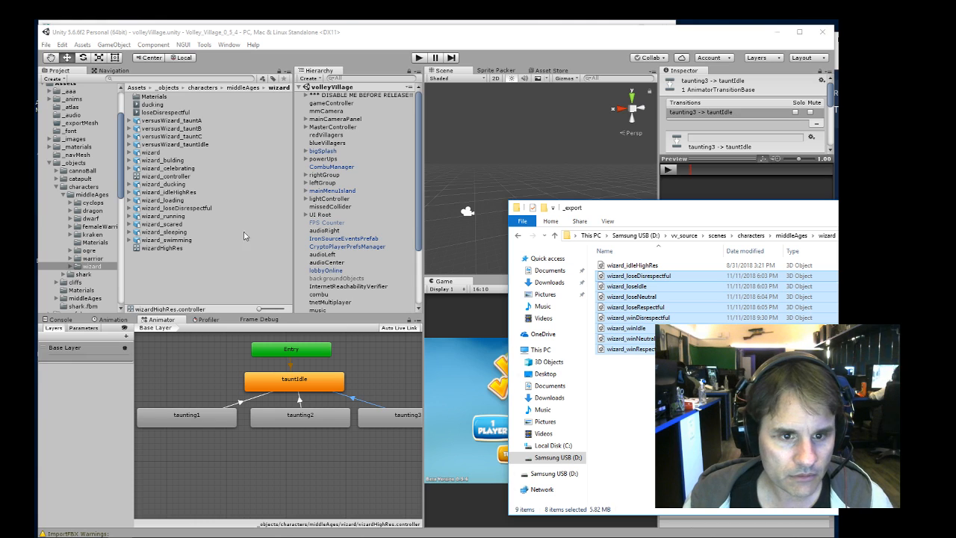
- Preview the animation of the existing wizard_loseDisrespectful model in the project's wizard folder
left_click(189, 210)
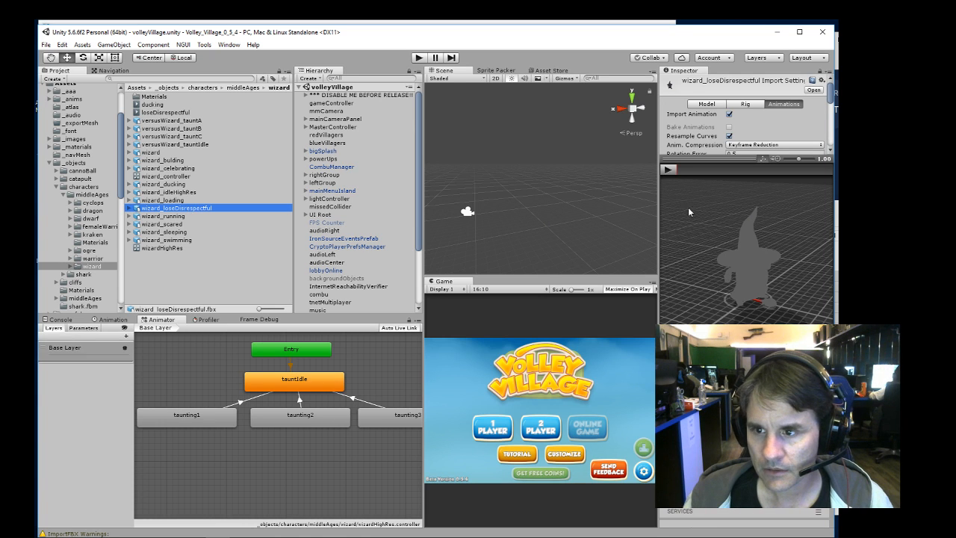
left_click(668, 169)
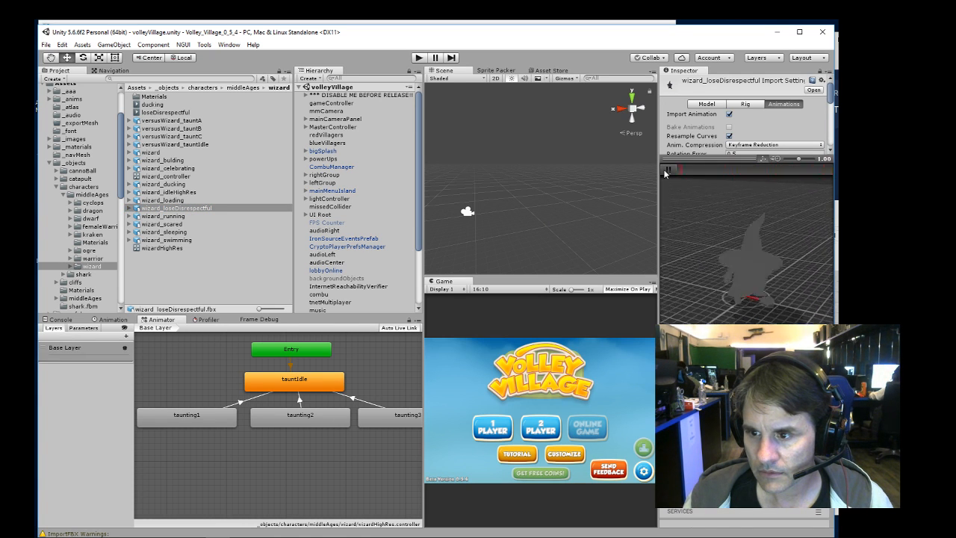
left_click(666, 171)
- Delete the existing wizard_loseDisrespectful model from the project's wizard folder
left_click(187, 208)
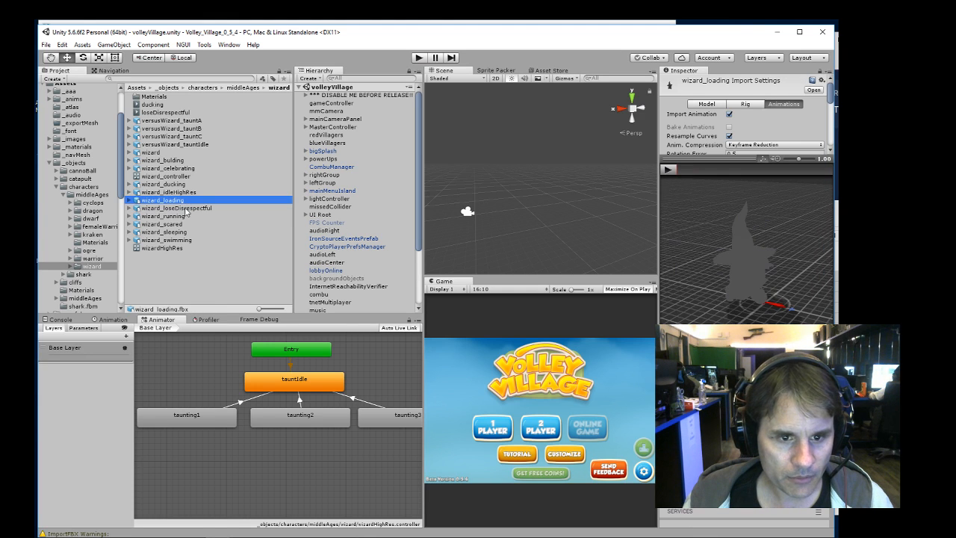
key("Delete")
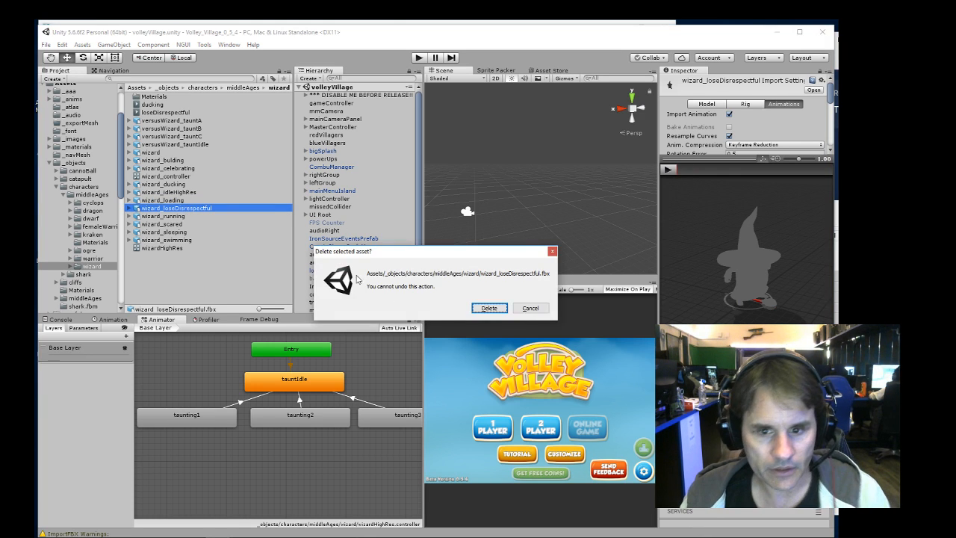
left_click(489, 308)
- Import the eight selected wizard lose and win files from File Explorer into the project's wizard folder
key("alt+Tab")
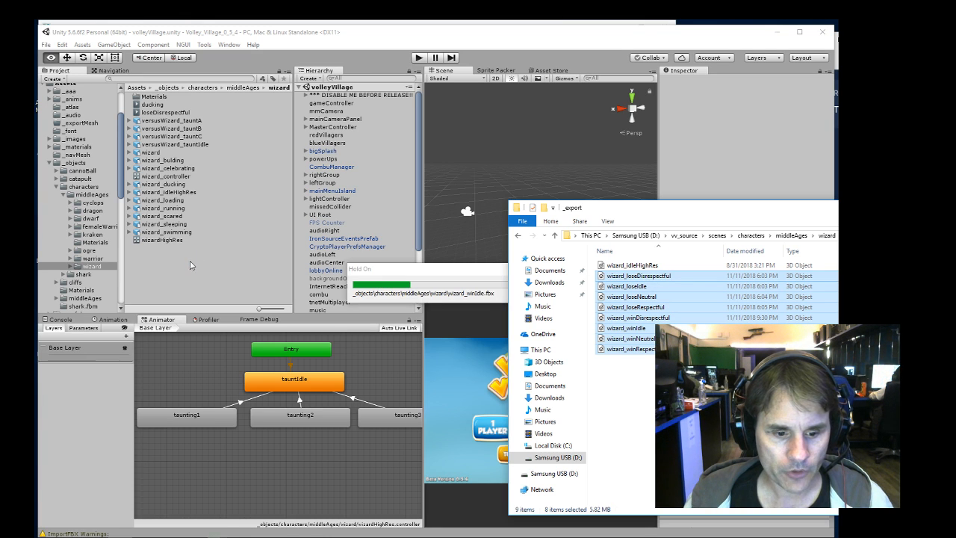
left_click(156, 493)
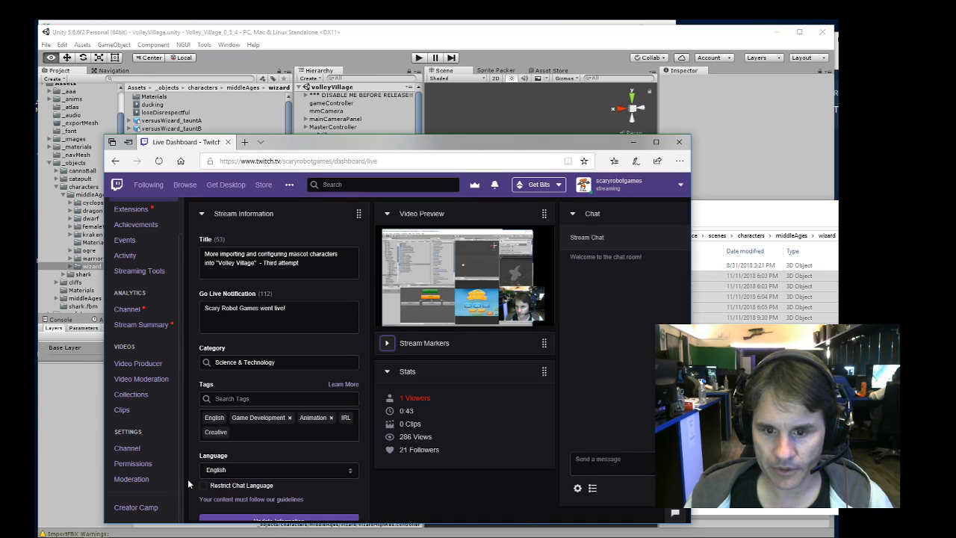
left_click(360, 72)
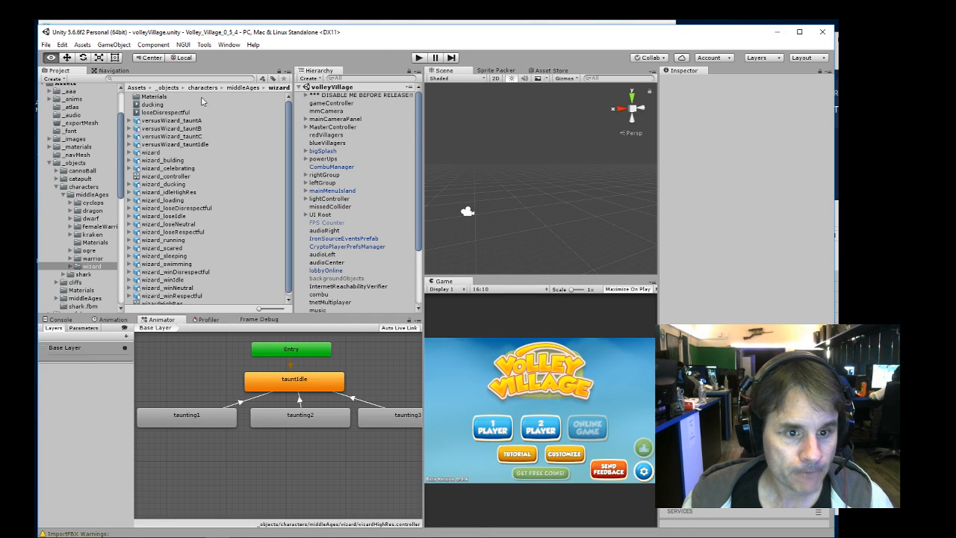
scroll(190, 205, "down", 1)
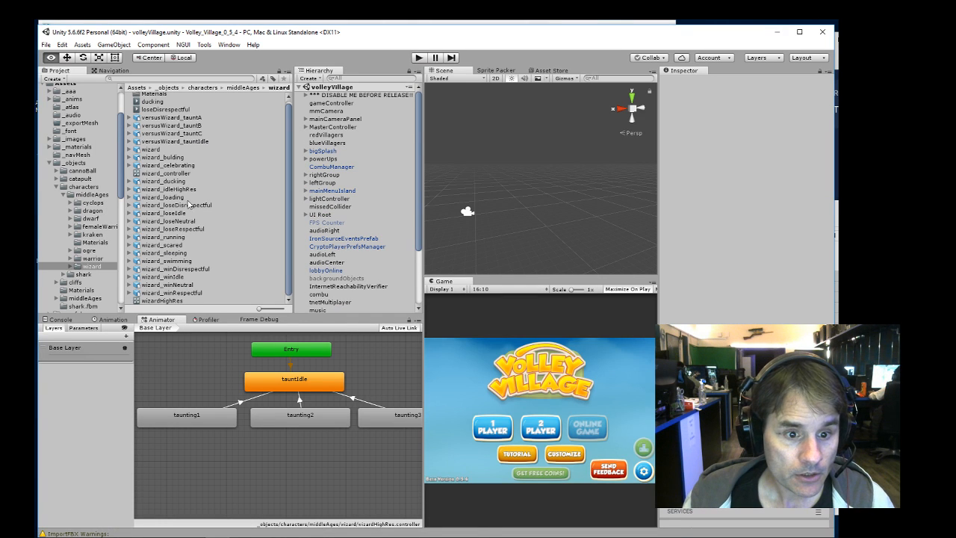
- Rename the animation clip of wizard_winRespectful to responseWinRespectful and apply the import settings
left_click(179, 293)
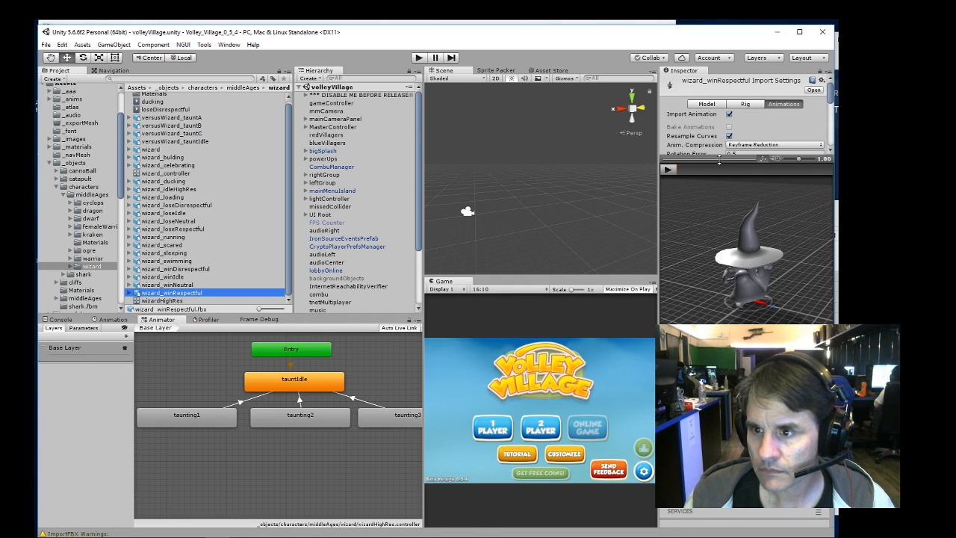
left_click_drag(719, 159, 723, 269)
scroll(719, 213, "down", 3)
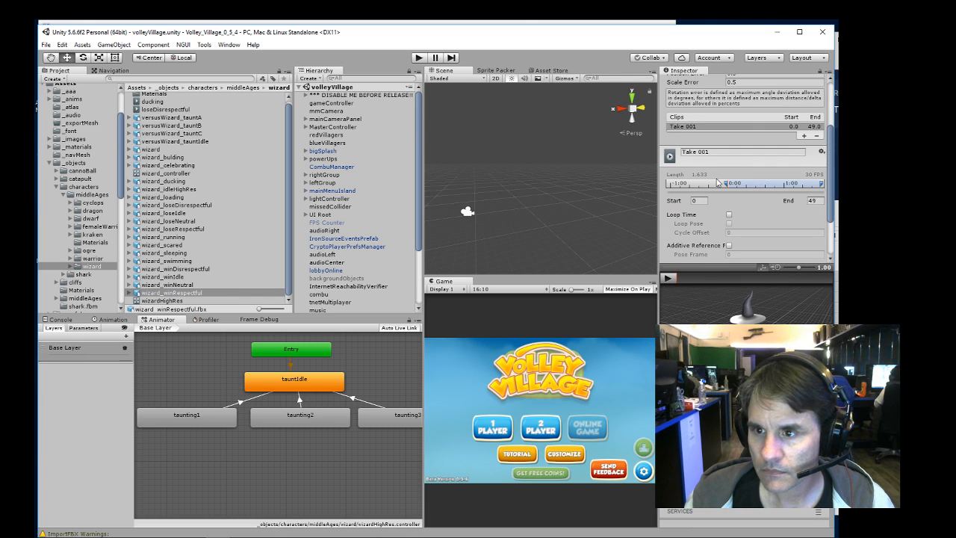
left_click(717, 151)
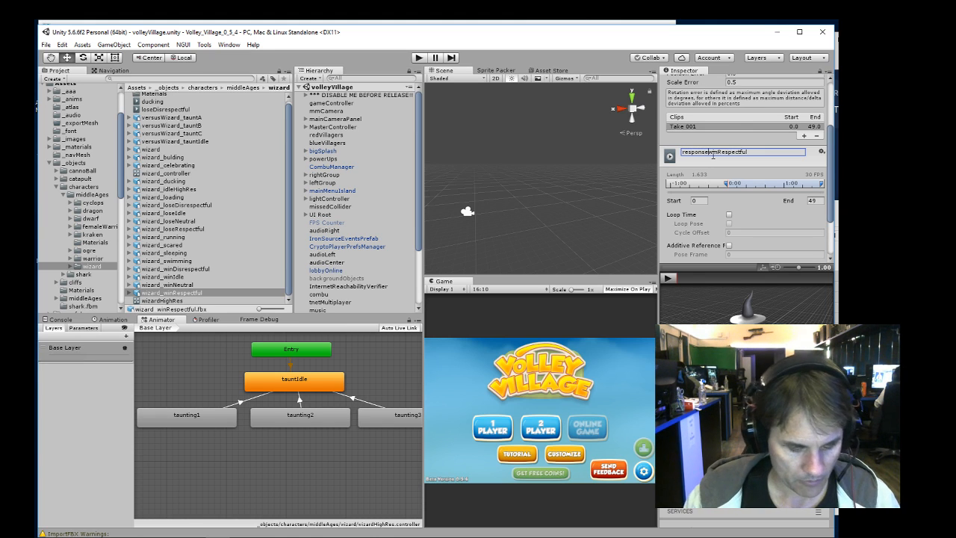
key("BackSpace")
type("W")
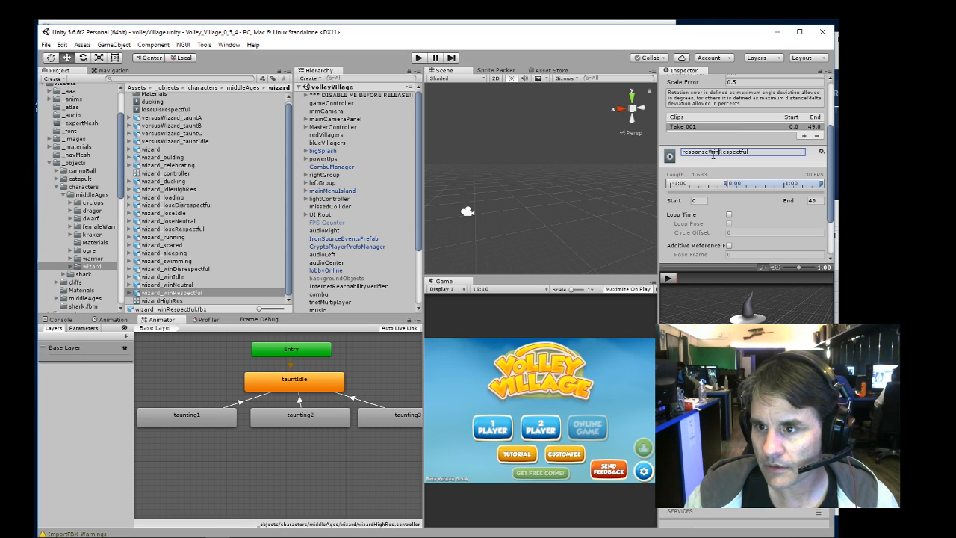
key("Return")
scroll(732, 166, "down", 3)
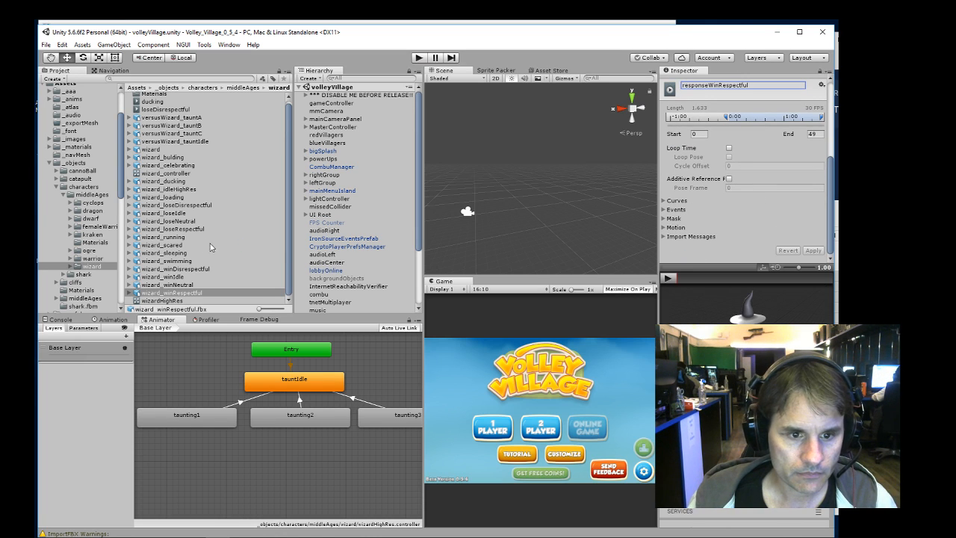
- Rename the animation clip of wizard_winNeutral to responseWinNeutral and apply the import settings
left_click(129, 285)
left_click(180, 238)
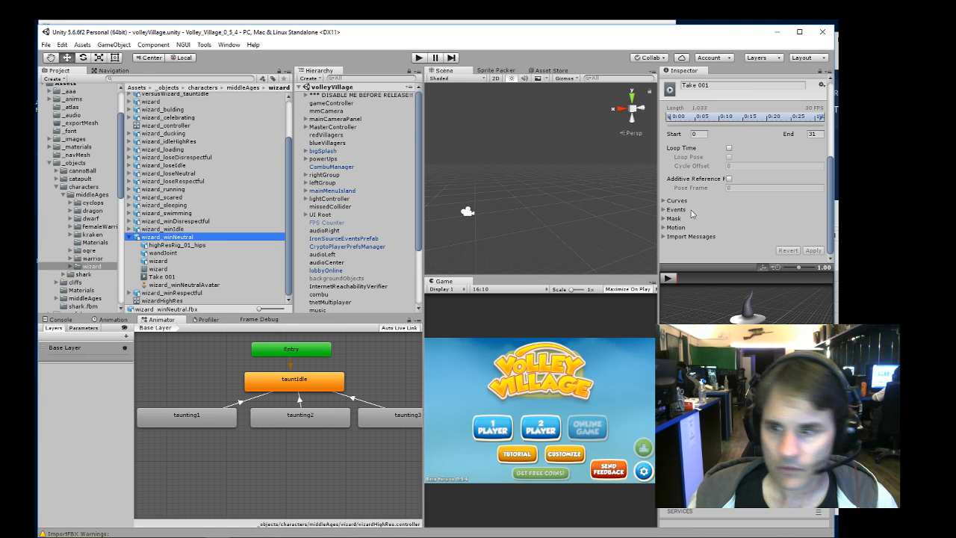
scroll(733, 131, "up", 3)
left_click(714, 203)
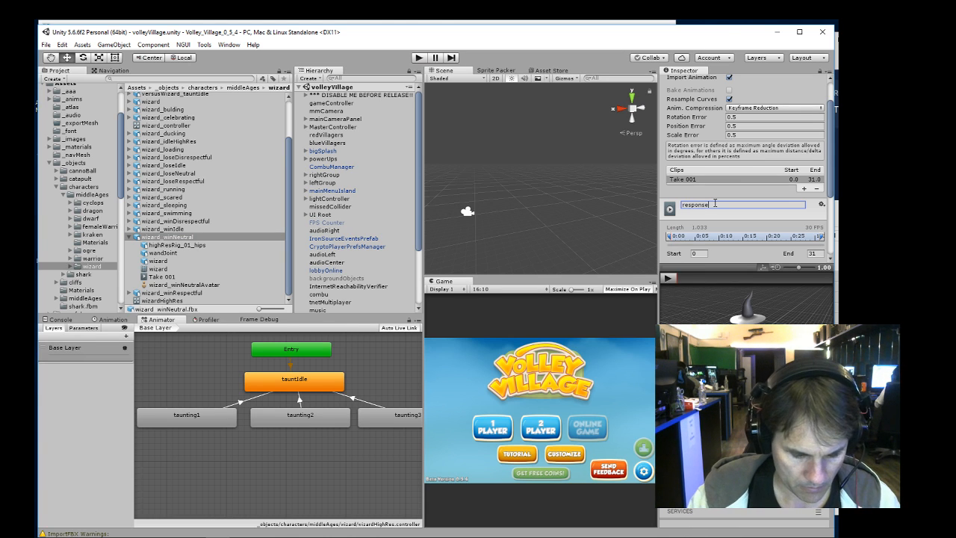
key("ctrl+a")
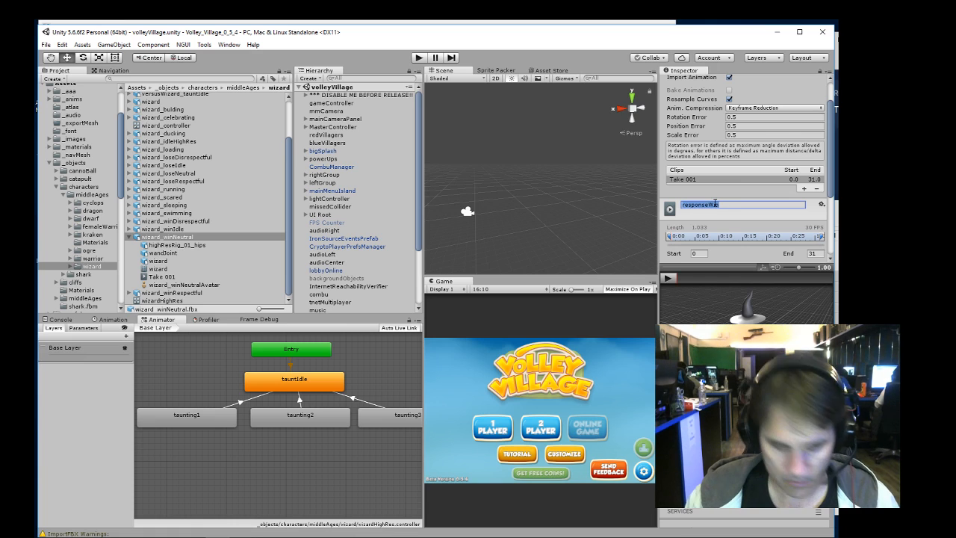
key("Right")
type("Neu")
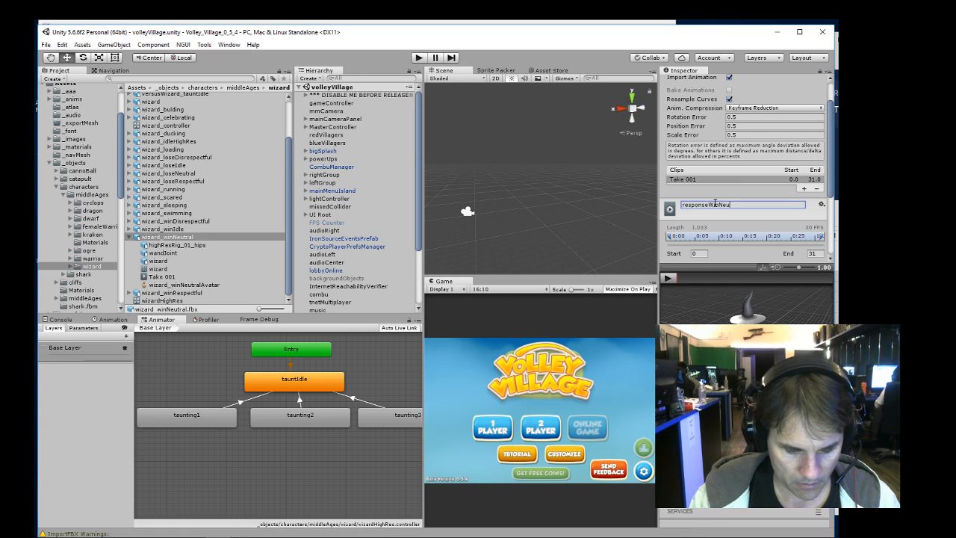
type("tral")
scroll(714, 203, "down", 4)
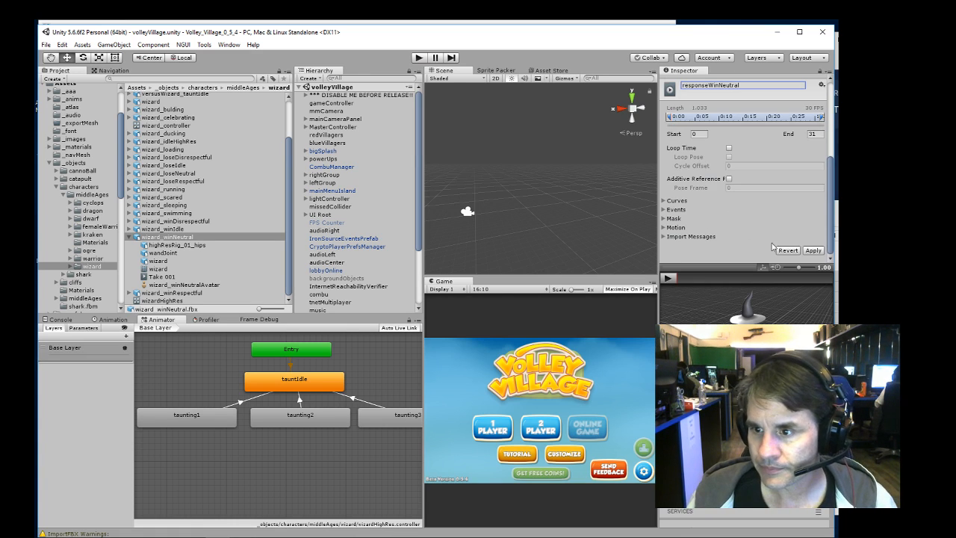
left_click(813, 250)
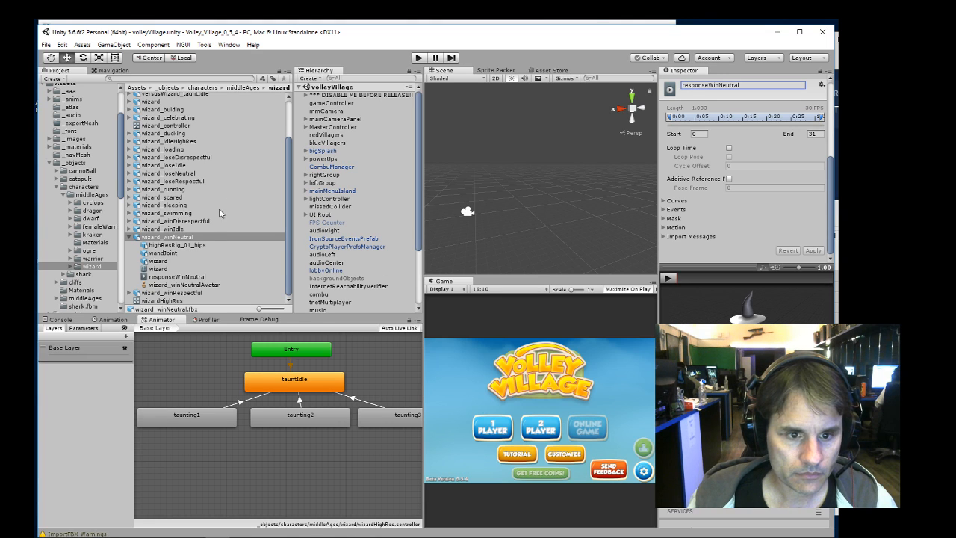
- Rename the animation clip of wizard_winIdle to winIdle, enable Loop Time, and apply the import settings
left_click(129, 230)
scroll(188, 251, "down", 1)
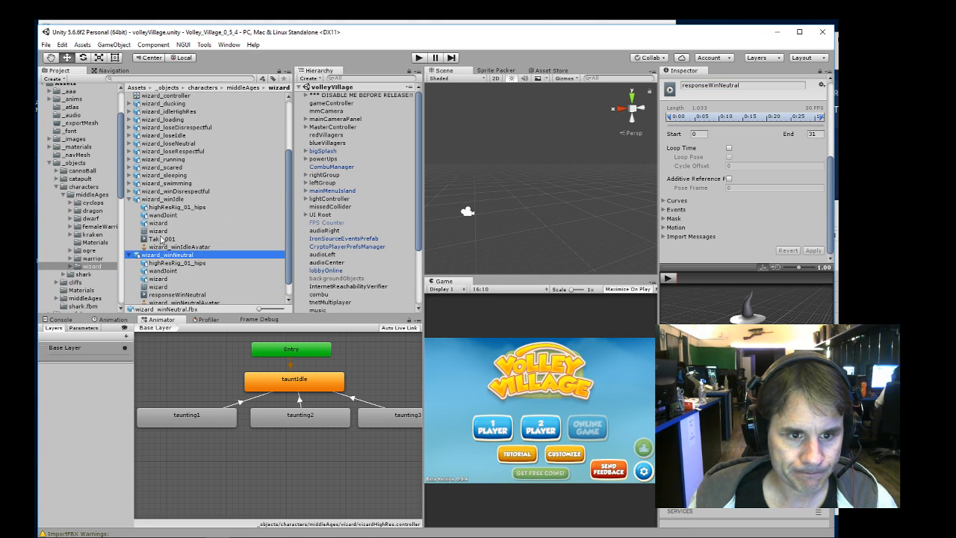
left_click(184, 199)
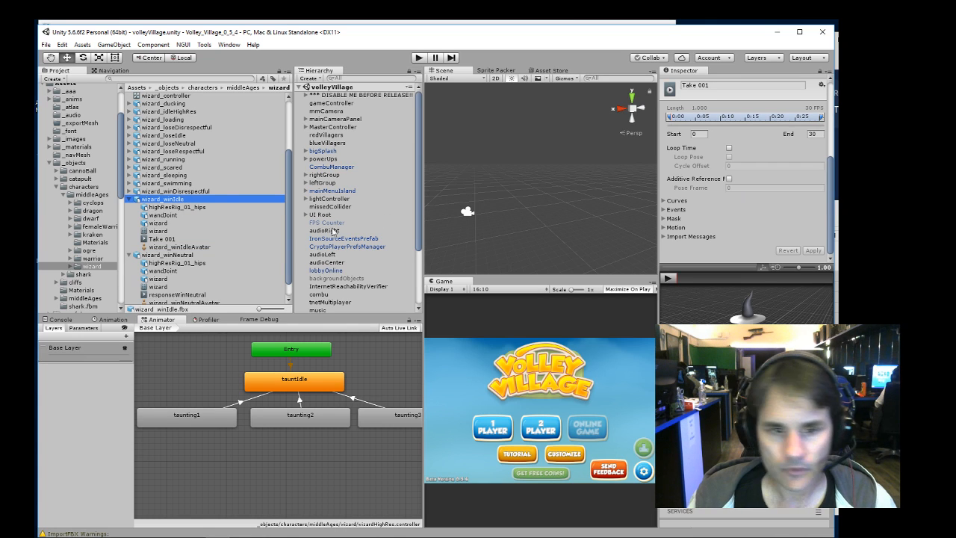
scroll(714, 173, "up", 3)
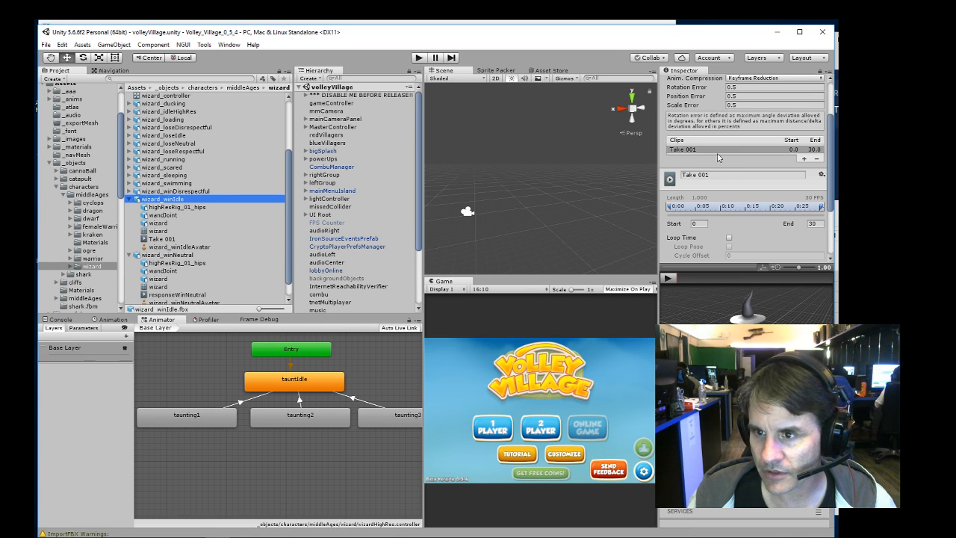
left_click(715, 174)
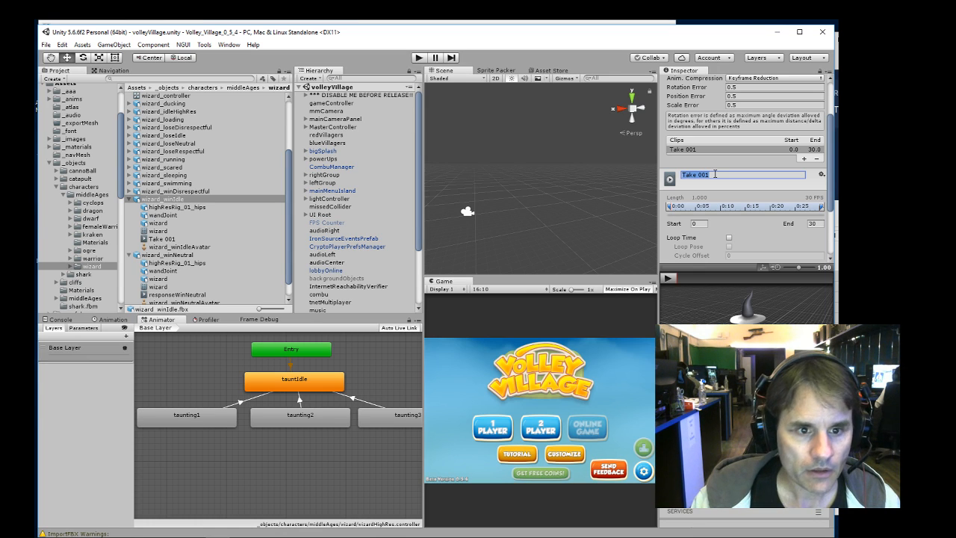
type("win")
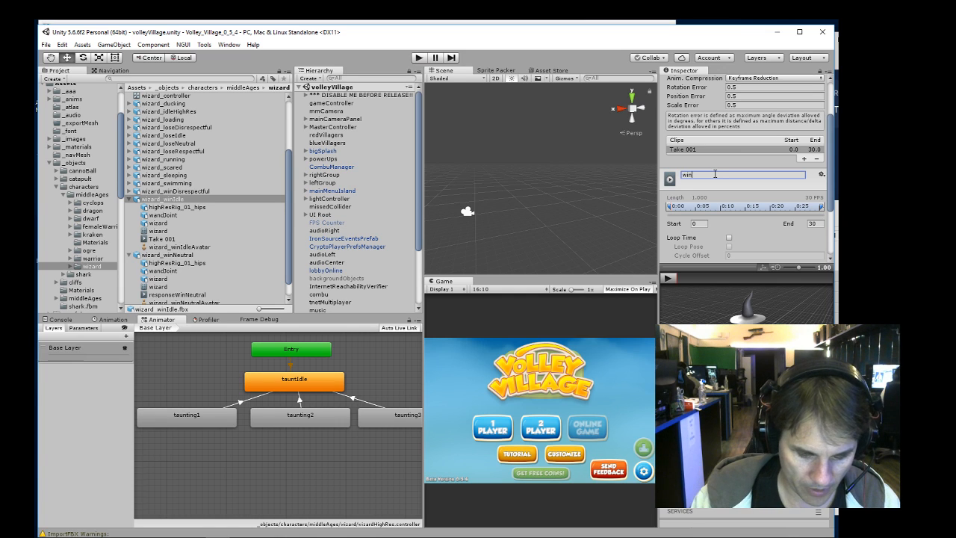
type("Idle")
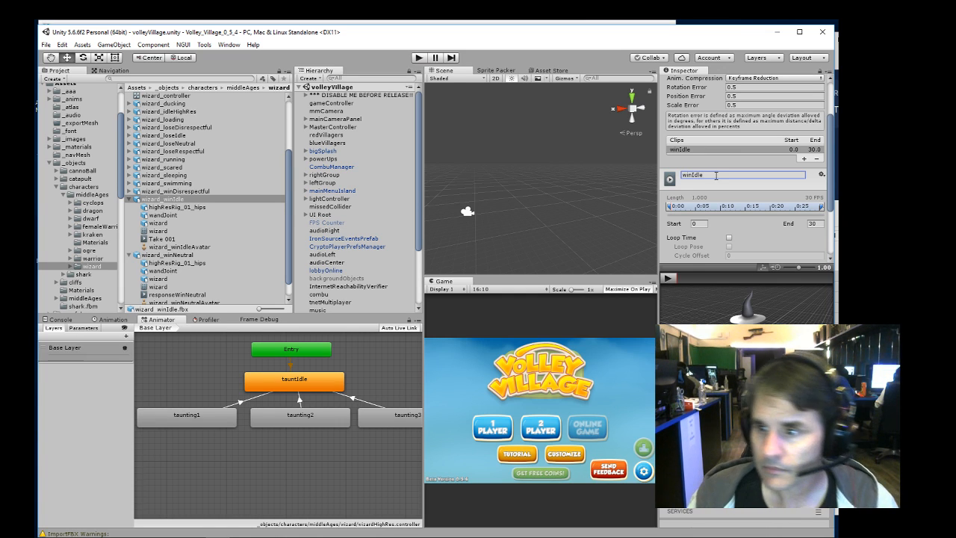
scroll(739, 179, "down", 4)
left_click(728, 148)
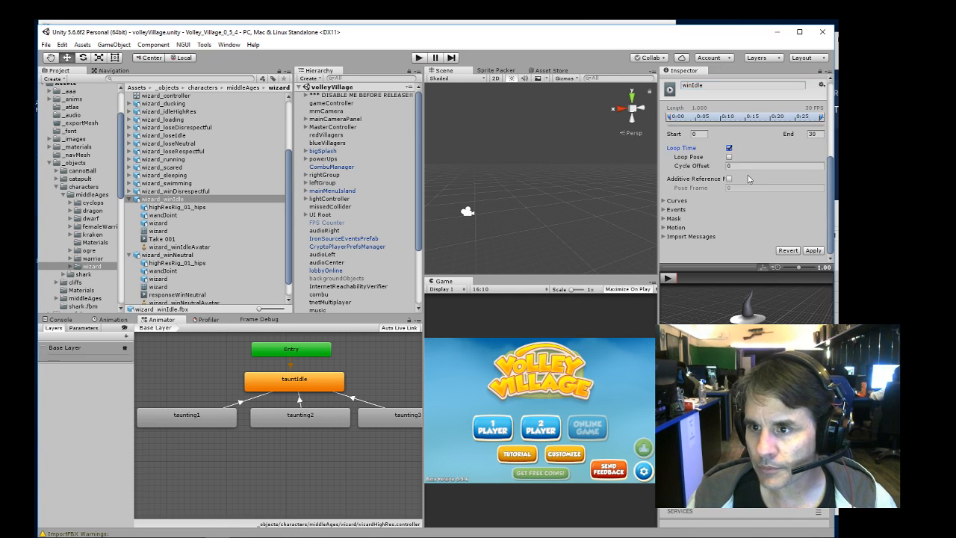
left_click(812, 250)
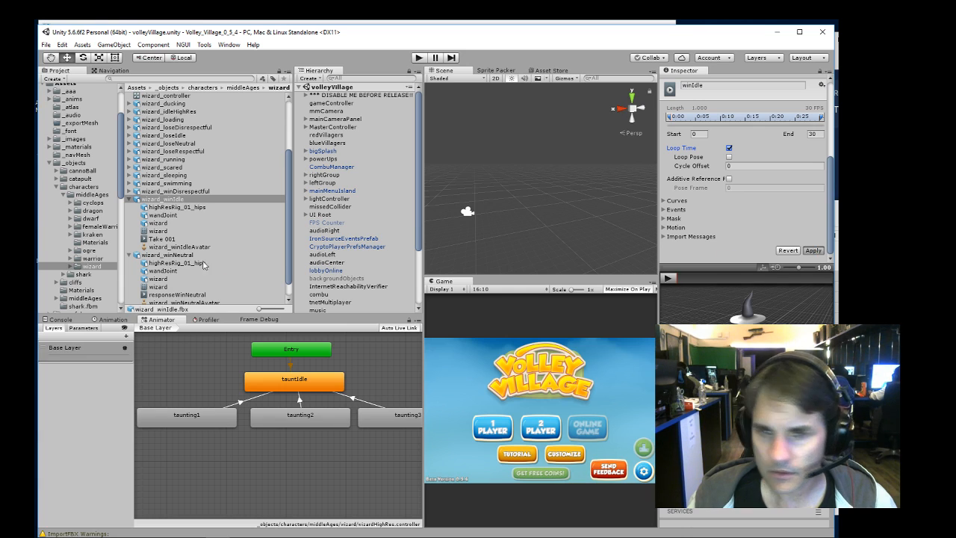
- Rename the animation clip of wizard_winDisrespectful to responseWinDesrespect and apply the import settings
left_click(136, 190)
left_click(185, 191)
scroll(704, 188, "up", 4)
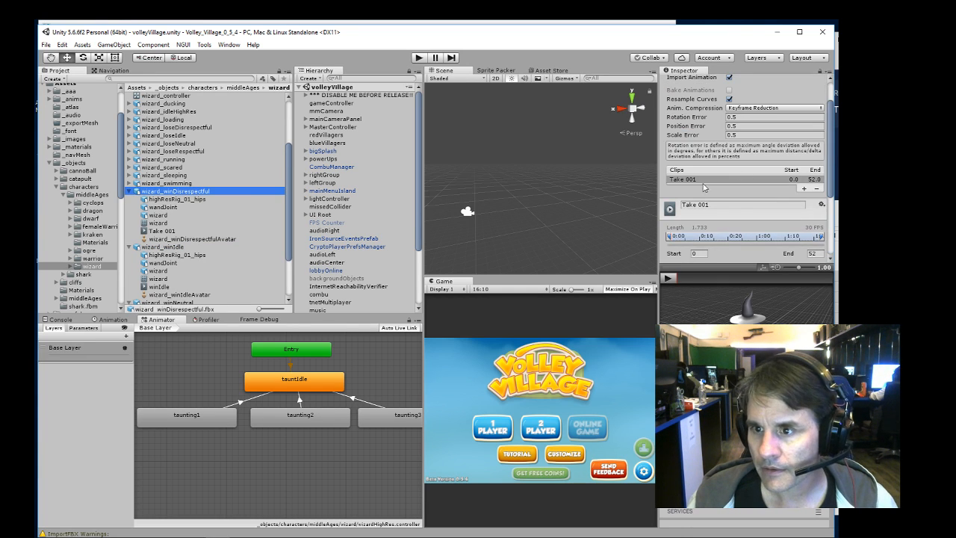
left_click(714, 205)
type("resp")
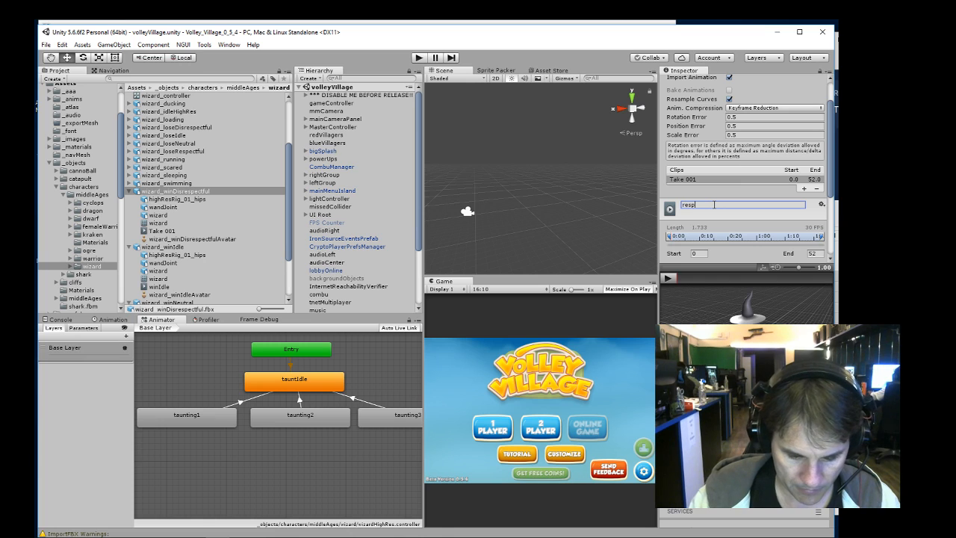
type("onse")
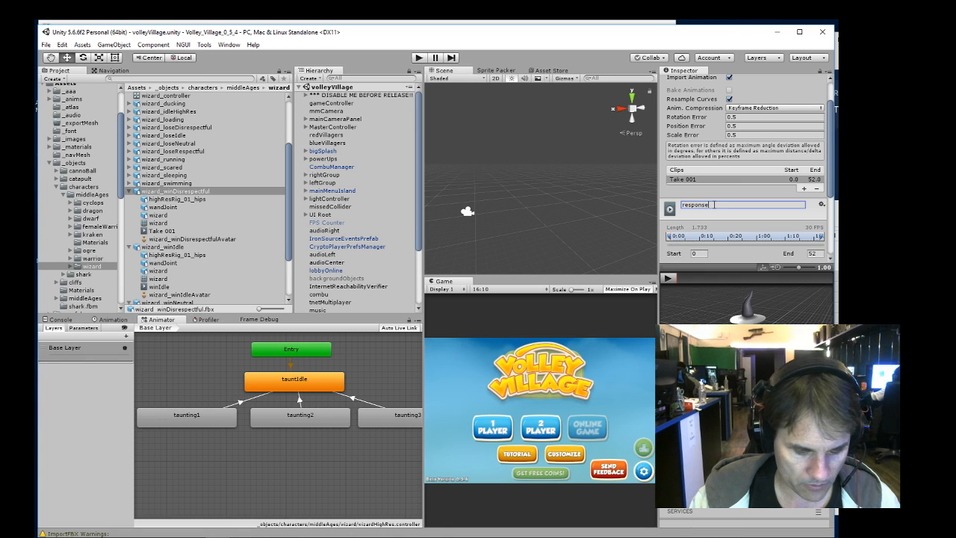
type("WinD")
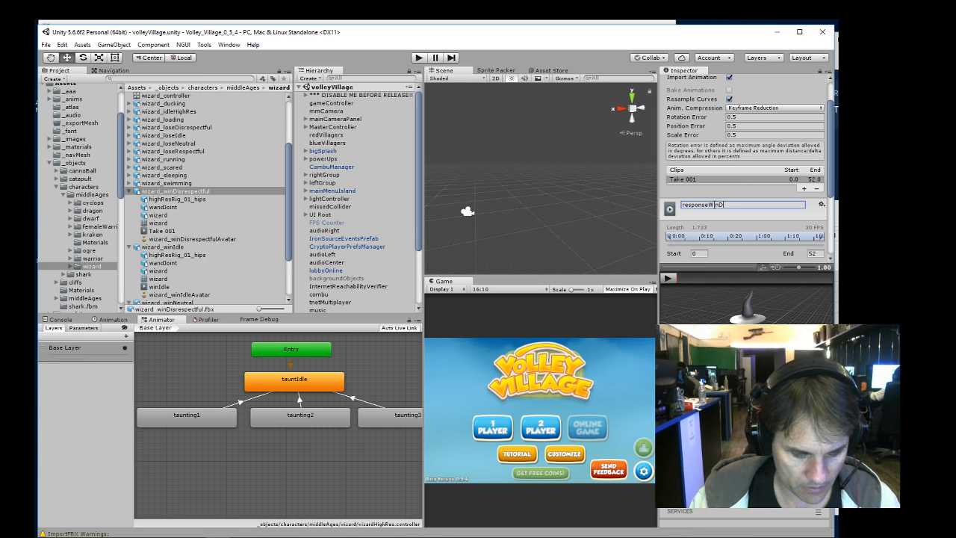
type("esrespect")
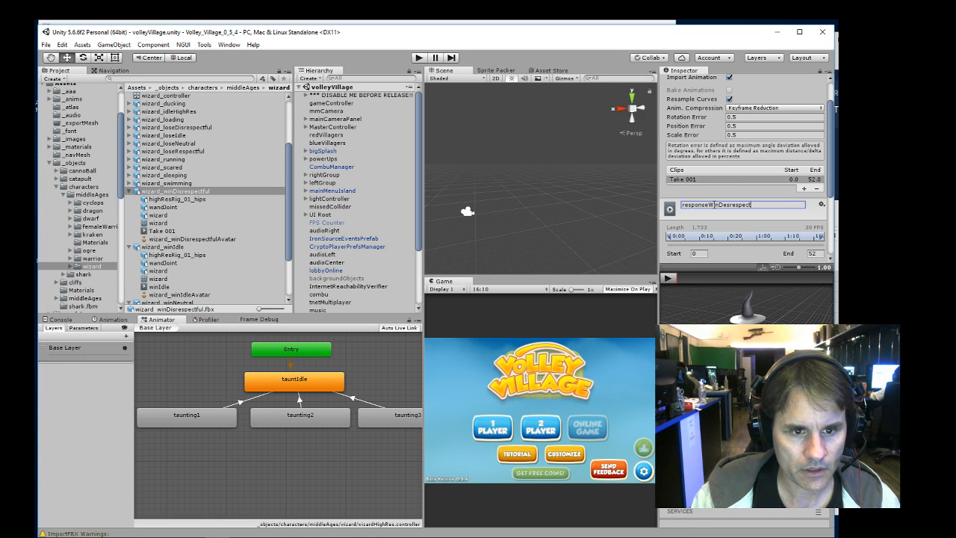
key("Return")
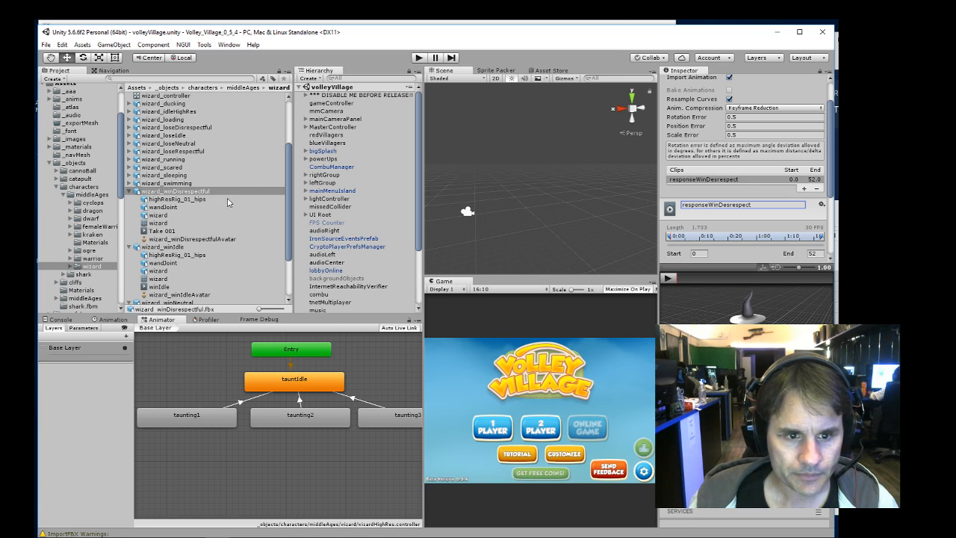
scroll(782, 187, "down", 5)
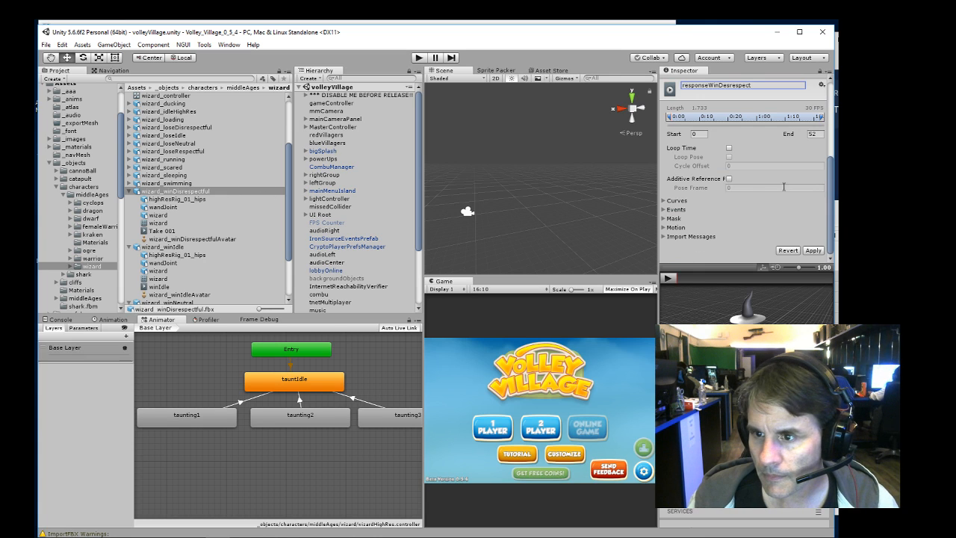
left_click(813, 250)
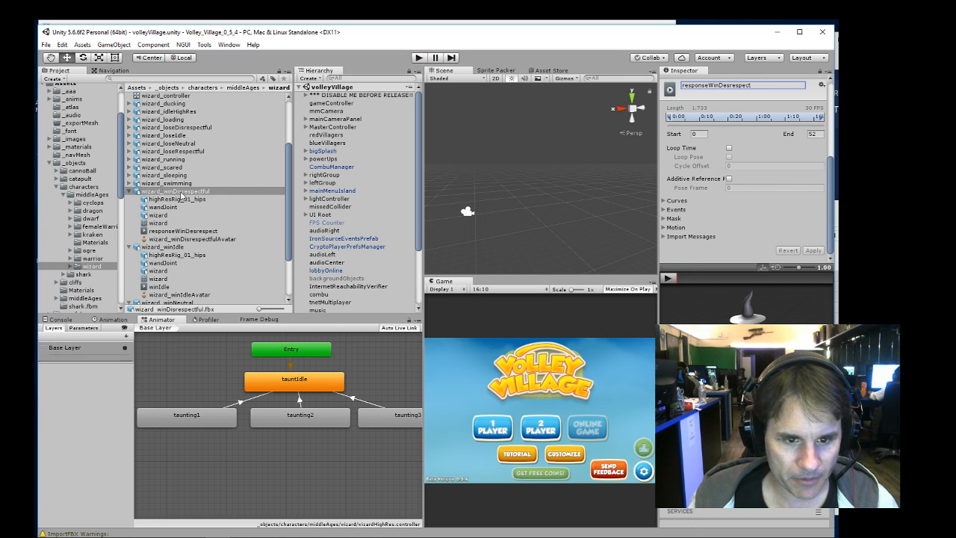
- Add the responseWinNeutral clip as a state below taunting2 in the wizardHighRes controller, with the winIdle clip as a state beneath it
scroll(211, 188, "down", 3)
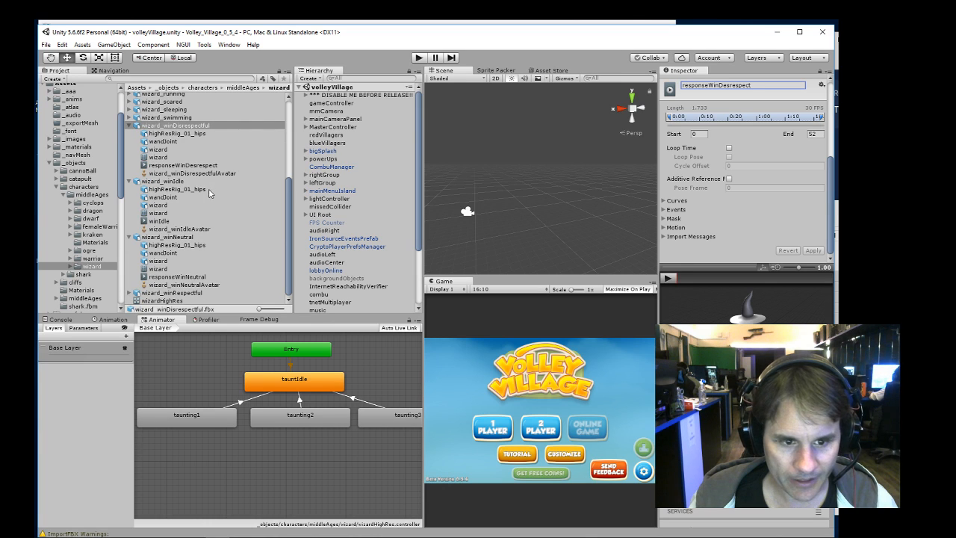
left_click_drag(190, 278, 305, 461)
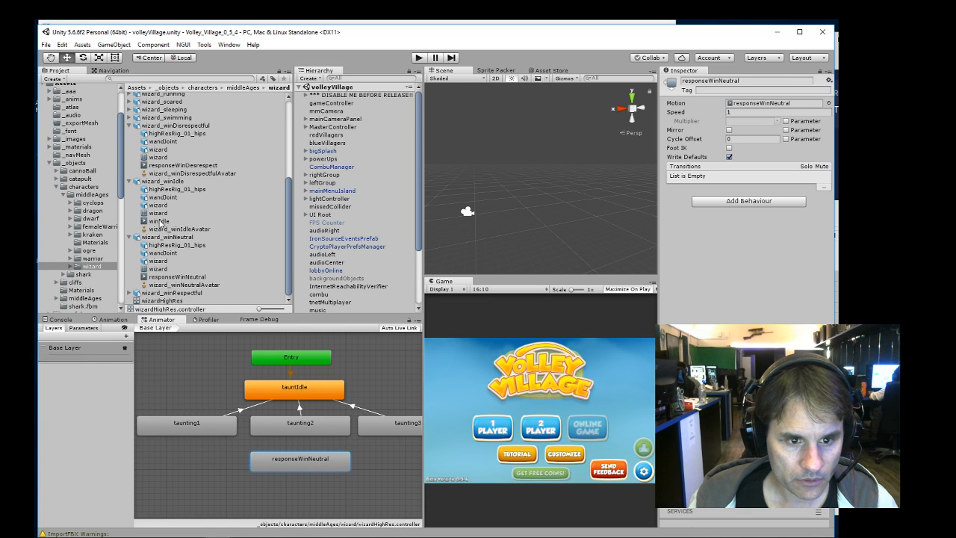
left_click_drag(160, 221, 237, 435)
left_click_drag(271, 493, 273, 493)
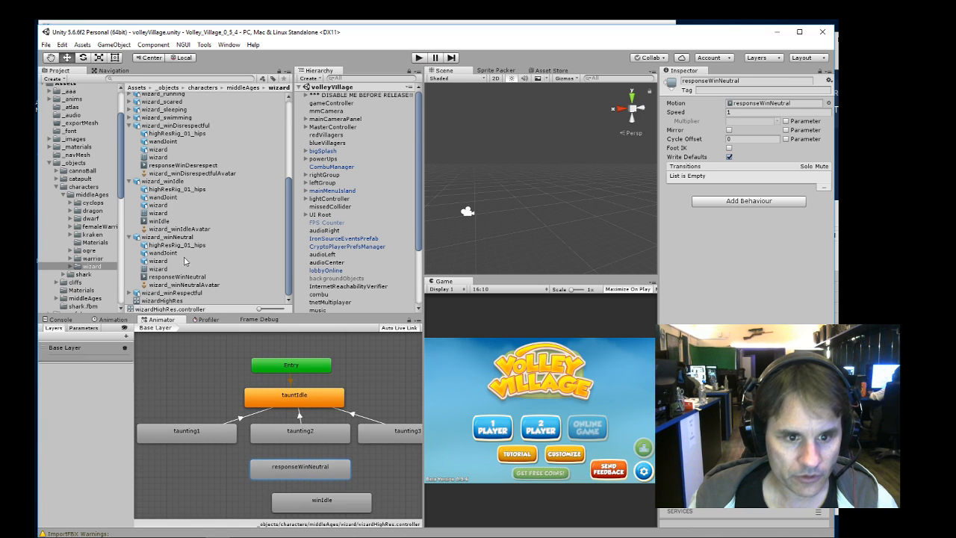
- Add the responseWinRespectful clip as a state below taunting3 and the responseWinDesrespect clip as a state below taunting1
left_click(130, 292)
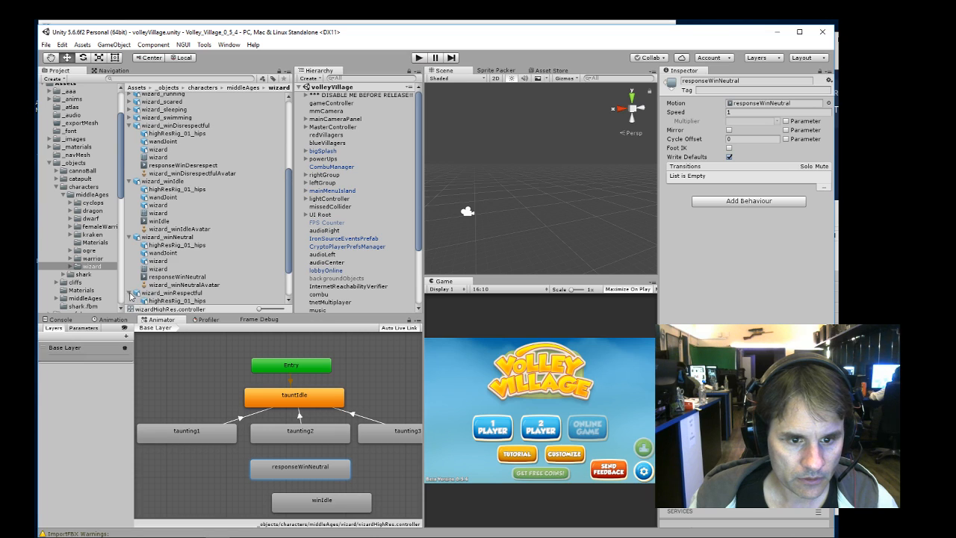
scroll(209, 270, "down", 3)
left_click_drag(204, 286, 406, 479)
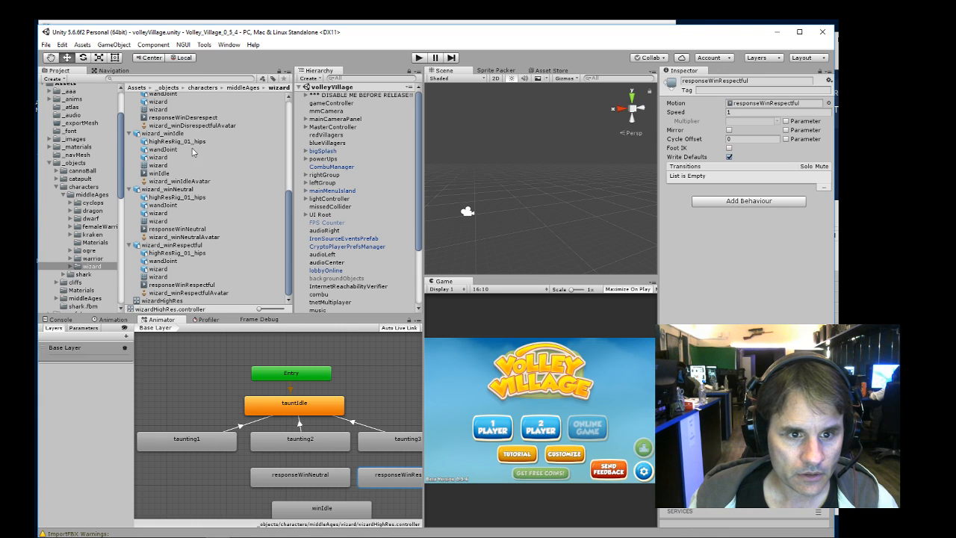
scroll(212, 176, "up", 3)
left_click_drag(202, 180, 213, 449)
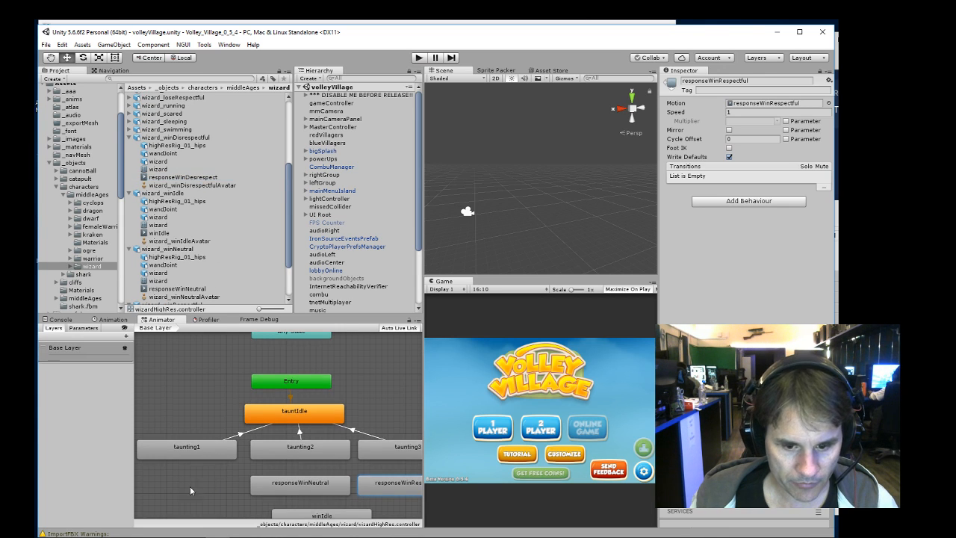
mouse_move(190, 491)
left_mouse_down()
mouse_move(227, 489)
mouse_move(184, 485)
mouse_move(196, 485)
left_mouse_up()
middle_click_drag(329, 418, 329, 337)
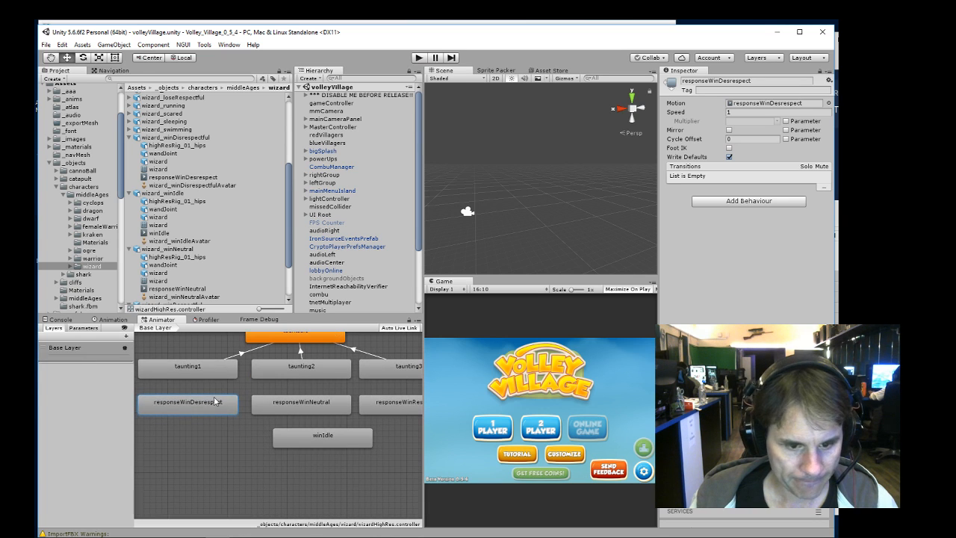
- Make a transition from the responseWinDesrespect state to the winIdle state
right_click(215, 402)
left_click(238, 412)
left_click(303, 435)
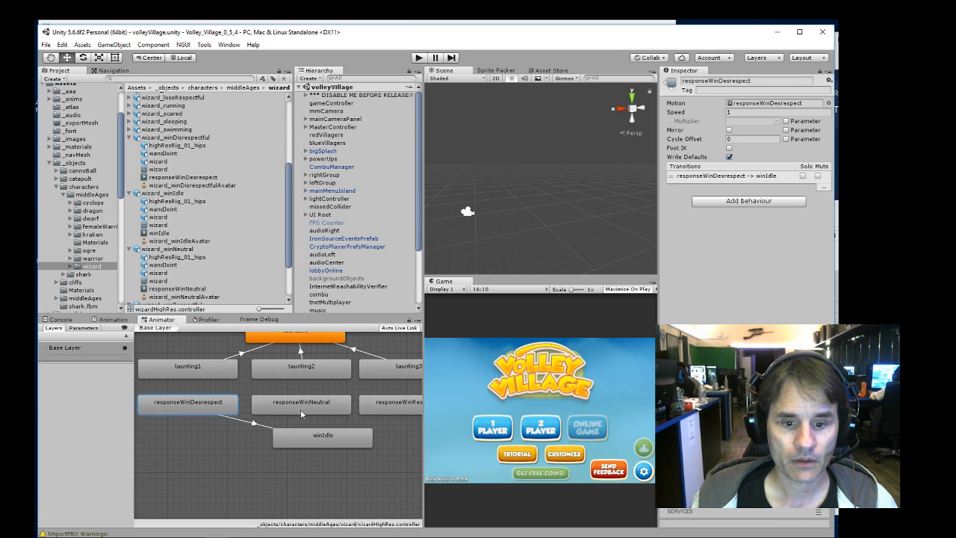
- Make transitions from the responseWinNeutral and responseWinRespectful states to winIdle, and align the winIdle state beneath responseWinNeutral
right_click(301, 410)
left_click(328, 415)
left_click(322, 437)
right_click(396, 404)
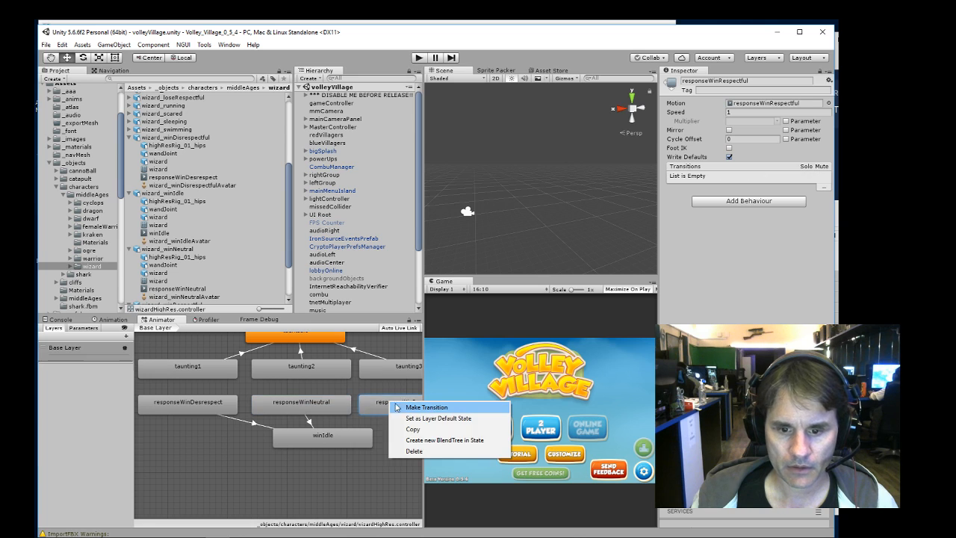
left_click(407, 409)
left_click(313, 447)
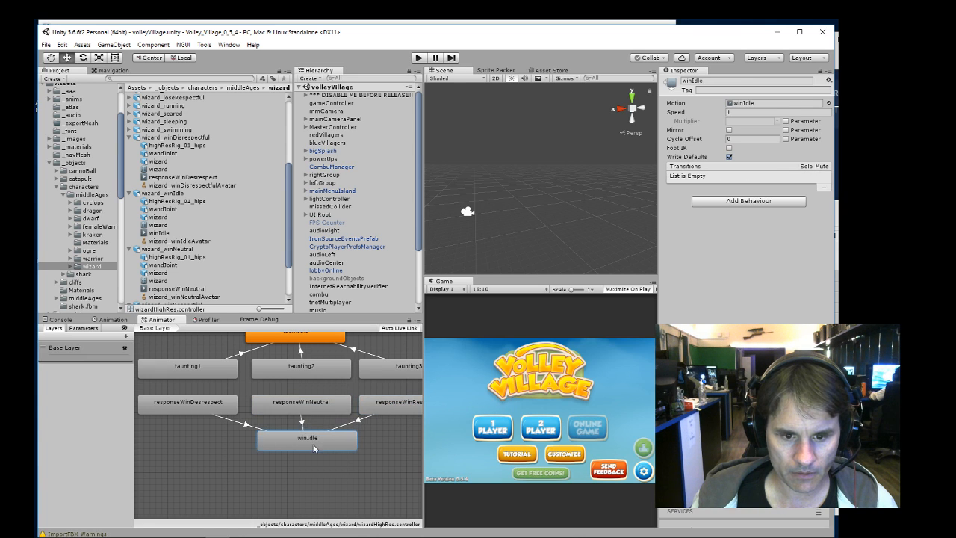
left_click_drag(314, 446, 302, 447)
- Preview the transitions into winIdle from the responseWinDesrespect, responseWinNeutral and responseWinRespectful states
left_click(239, 424)
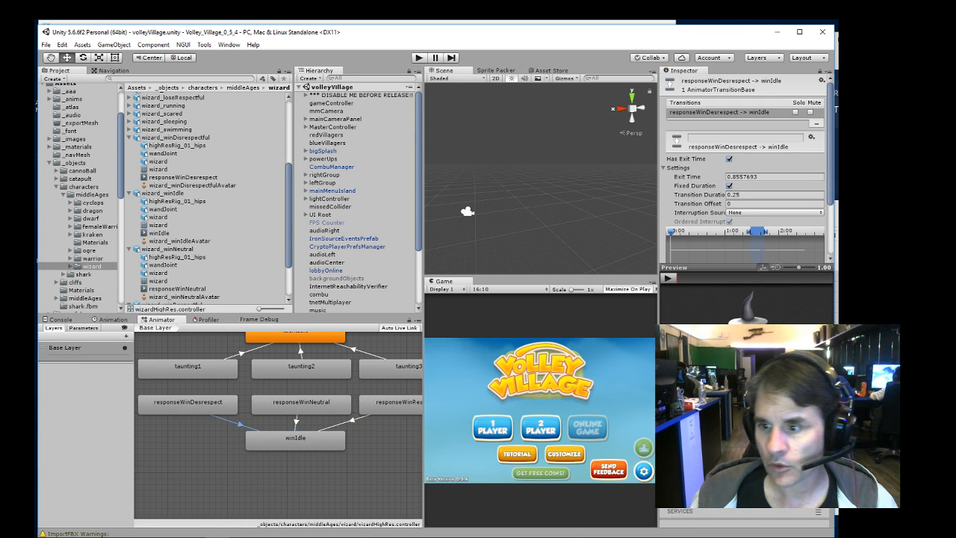
left_click(668, 277)
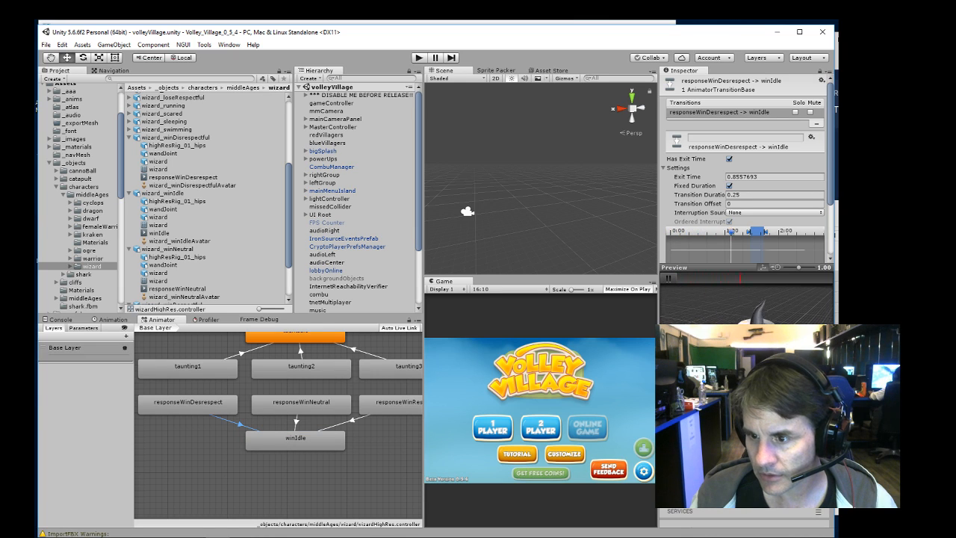
left_click_drag(728, 381, 709, 318, "alt")
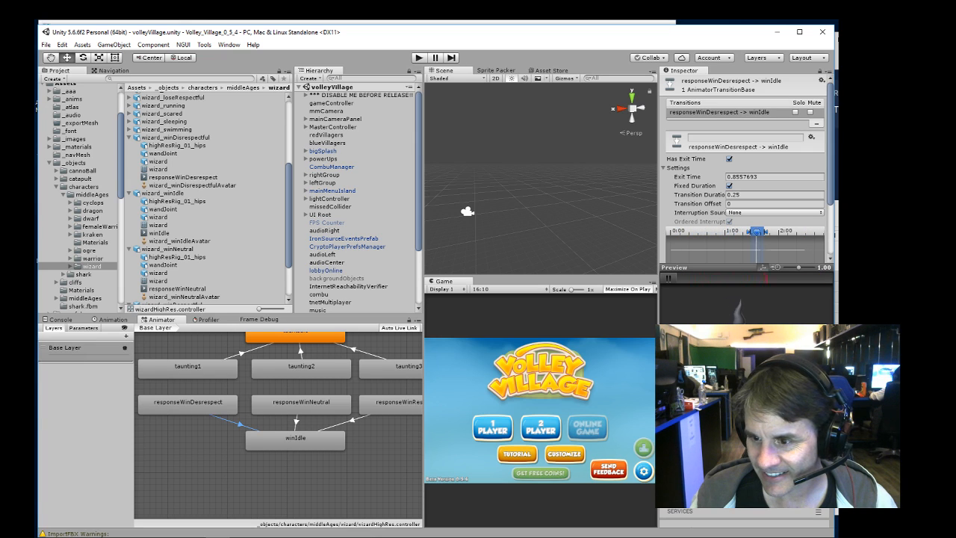
left_click(296, 421)
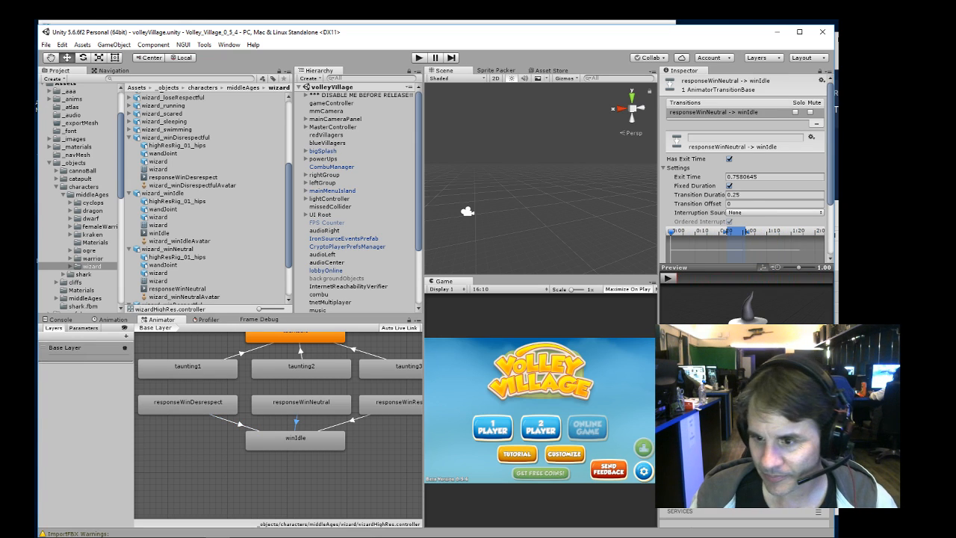
left_click(670, 280)
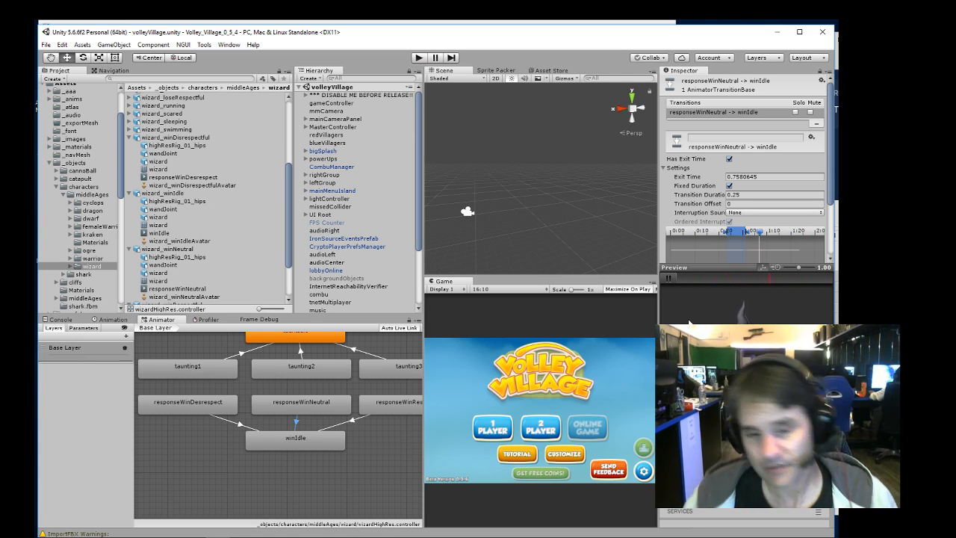
left_click(342, 423)
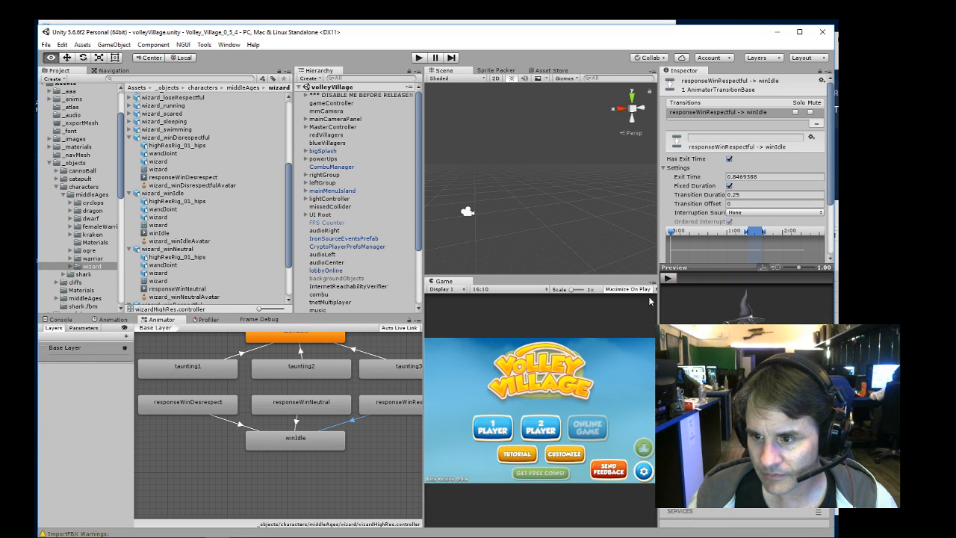
left_click(667, 278)
left_click(668, 279)
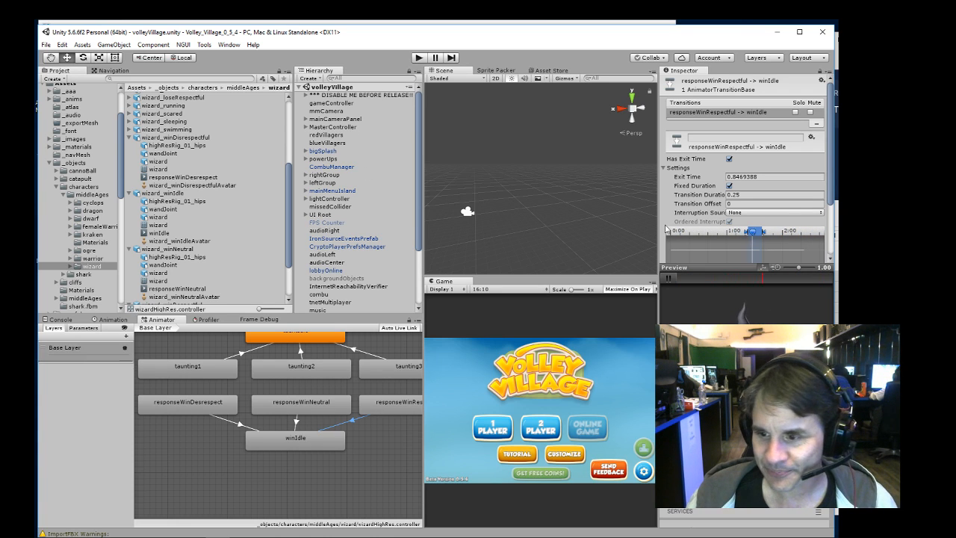
left_click(669, 278)
- Collapse the expanded wizard_winRespectful, wizard_winNeutral, wizard_winIdle and wizard_winDisrespectful assets in the wizard folder
scroll(241, 204, "down", 3)
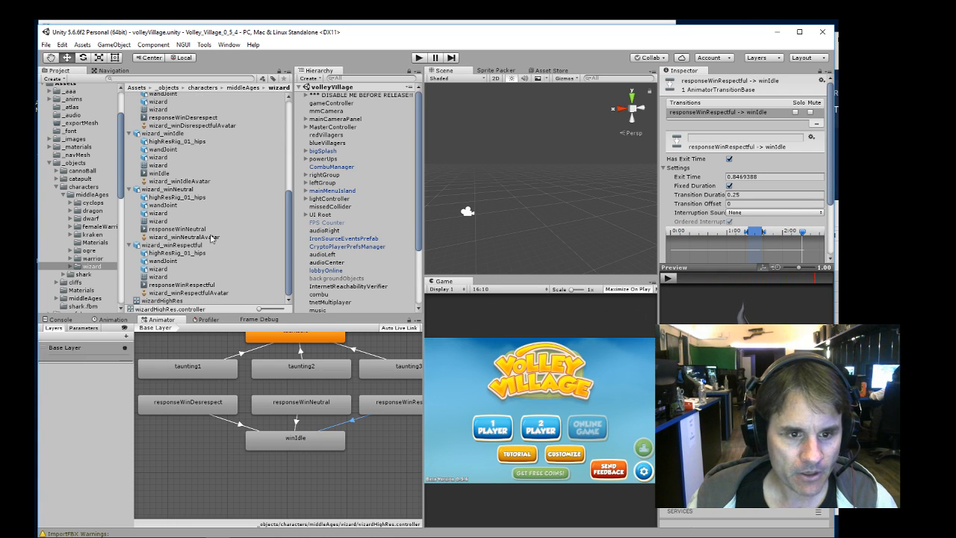
left_click(129, 245)
left_click(130, 236)
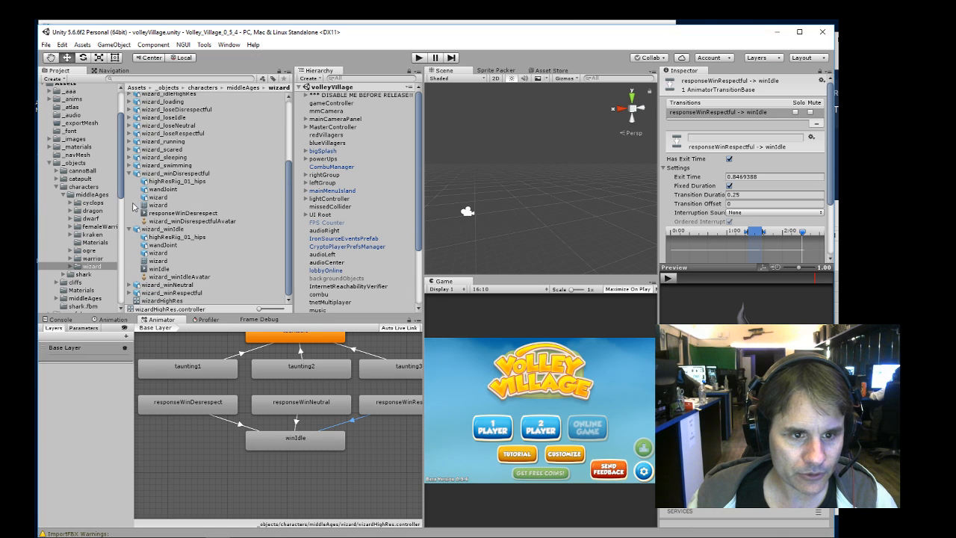
left_click(130, 229)
left_click(130, 222)
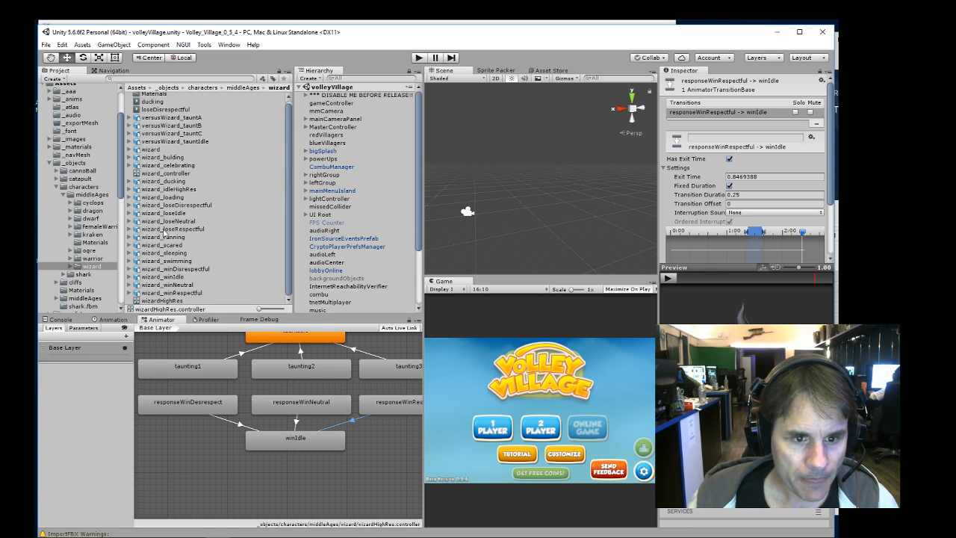
- Rename the animation clip of wizard_loseRespectful to responseLoseRespectful and apply the import settings
left_click(130, 228)
left_click(173, 228)
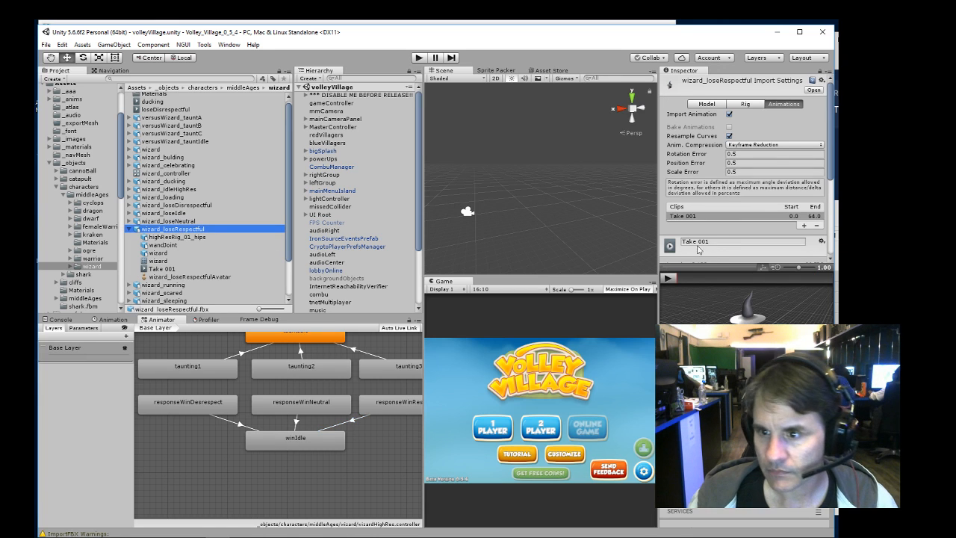
left_click(714, 241)
type("resp")
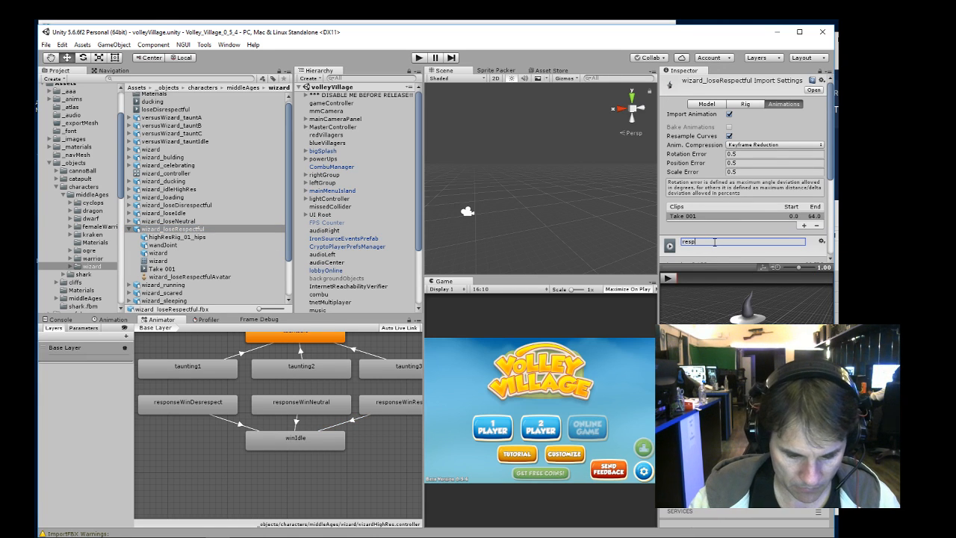
type("onseLose")
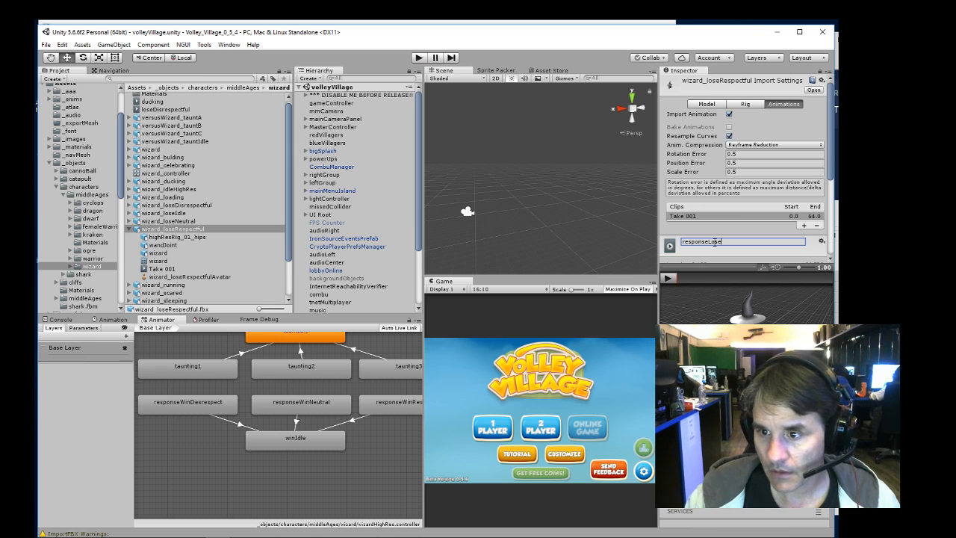
key("Return")
key("Right")
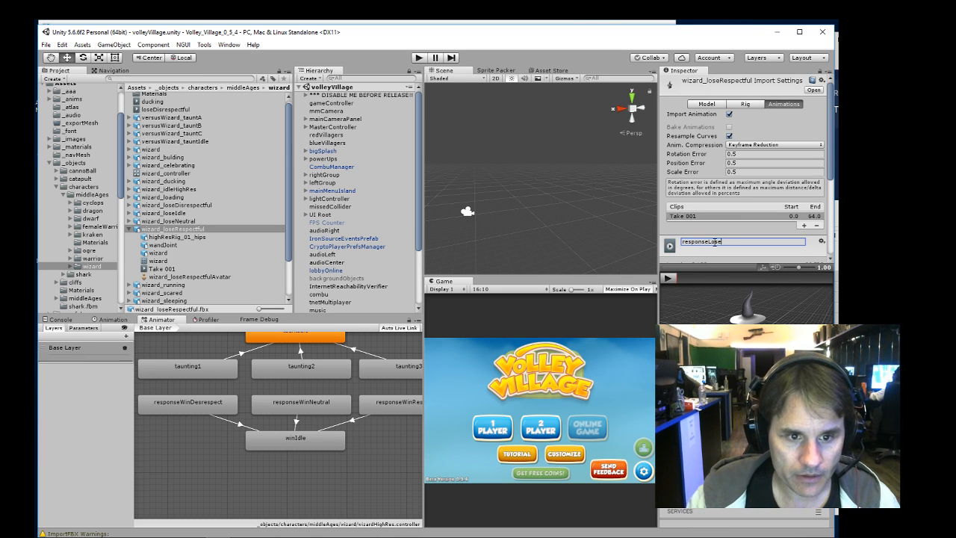
type("Respectful")
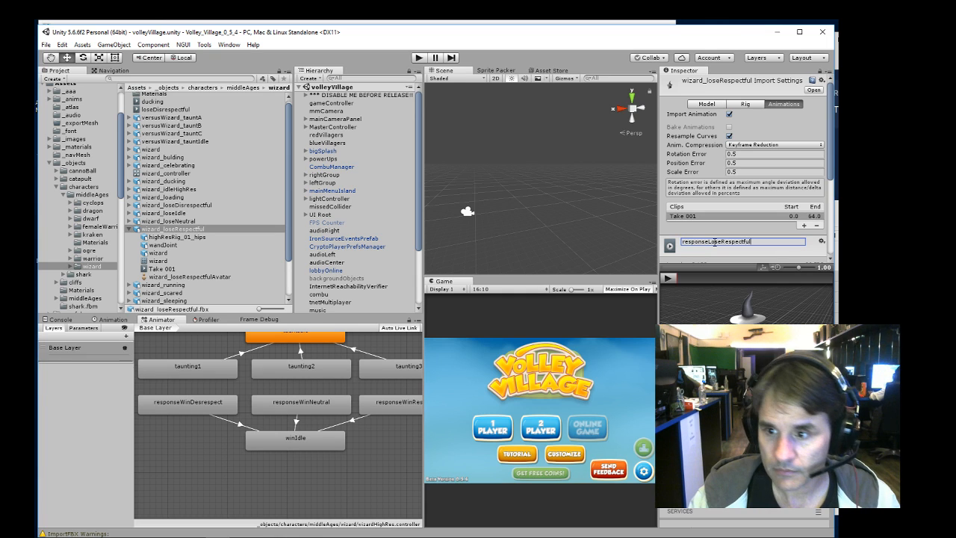
scroll(722, 233, "down", 5)
left_click(810, 250)
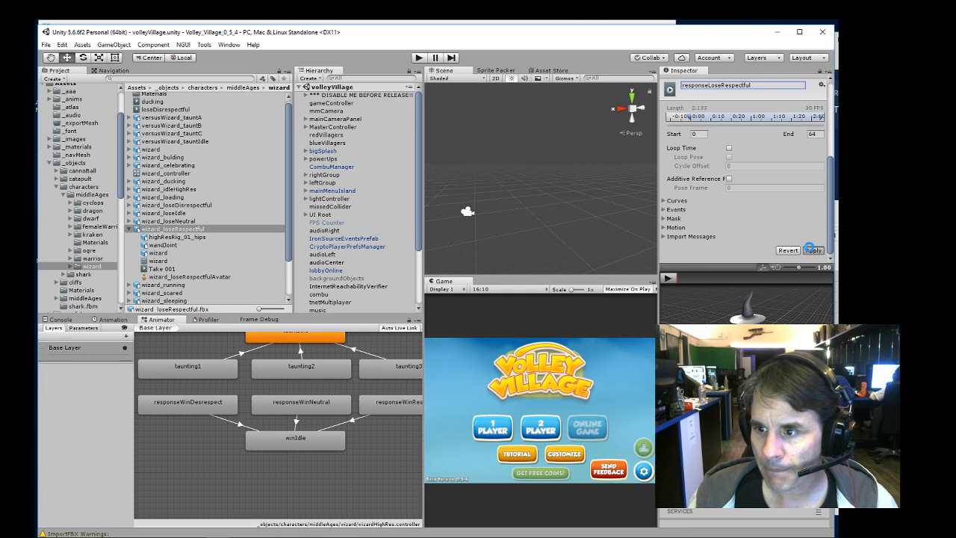
- Rename the animation clip of wizard_loseNeutral to responseLoseNeutral and apply the import settings
left_click(167, 221)
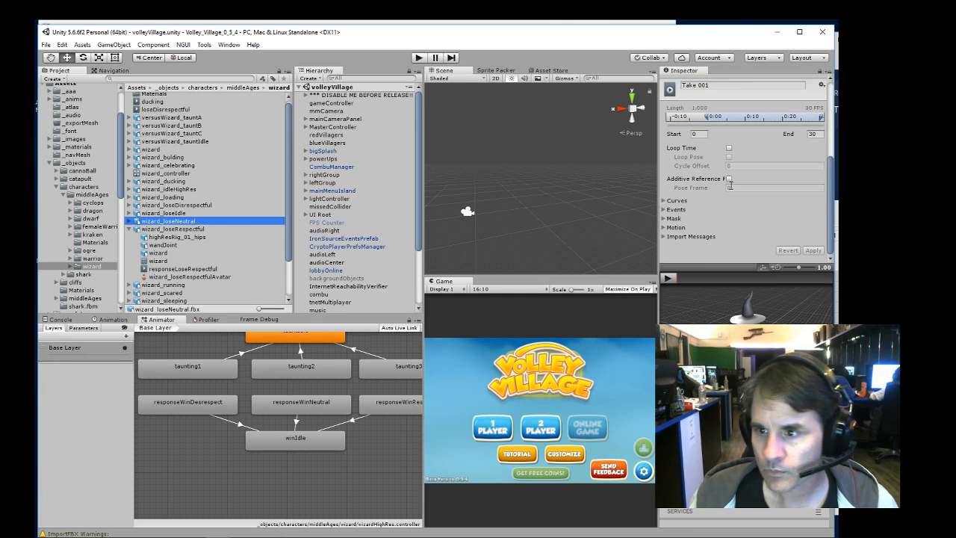
left_click(731, 234)
type("responseLoseNe")
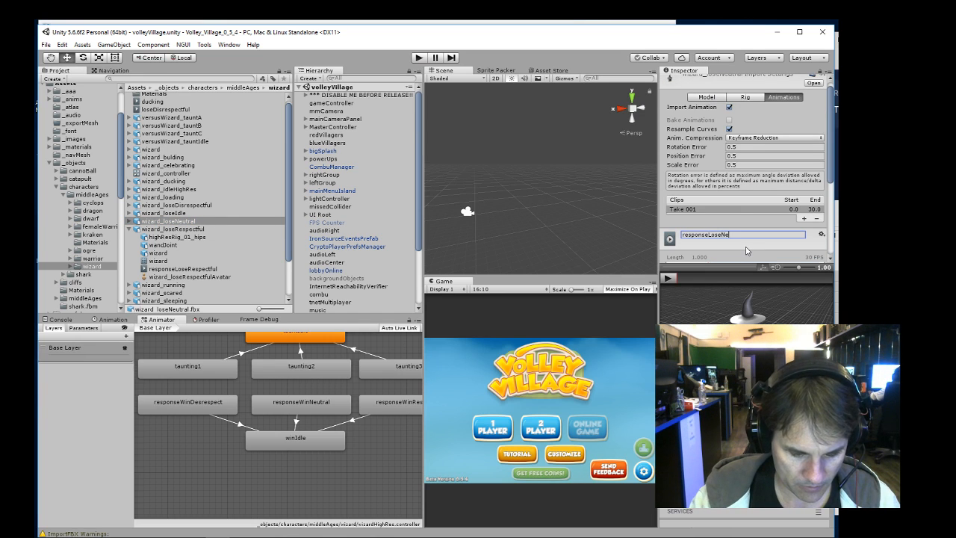
type("utral")
scroll(739, 216, "down", 5)
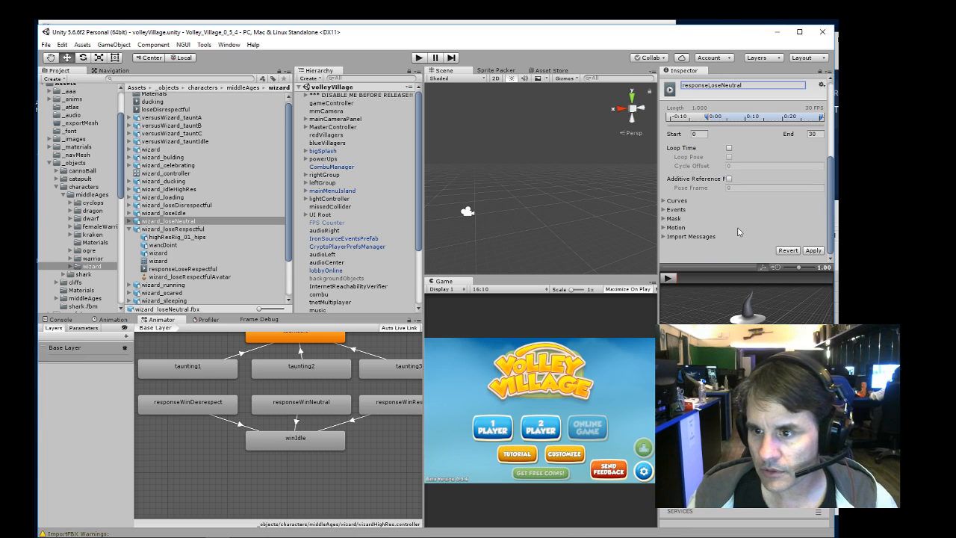
left_click(812, 251)
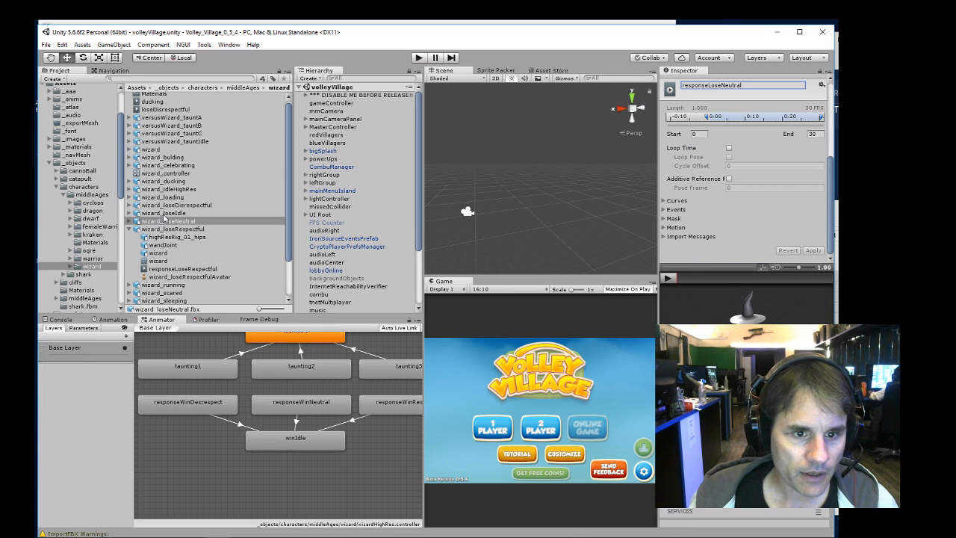
- Rename the clip of wizard_loseIdle to loseIdle with Loop Time enabled, apply the import settings and preview the animation
left_click(164, 214)
scroll(754, 185, "up", 3)
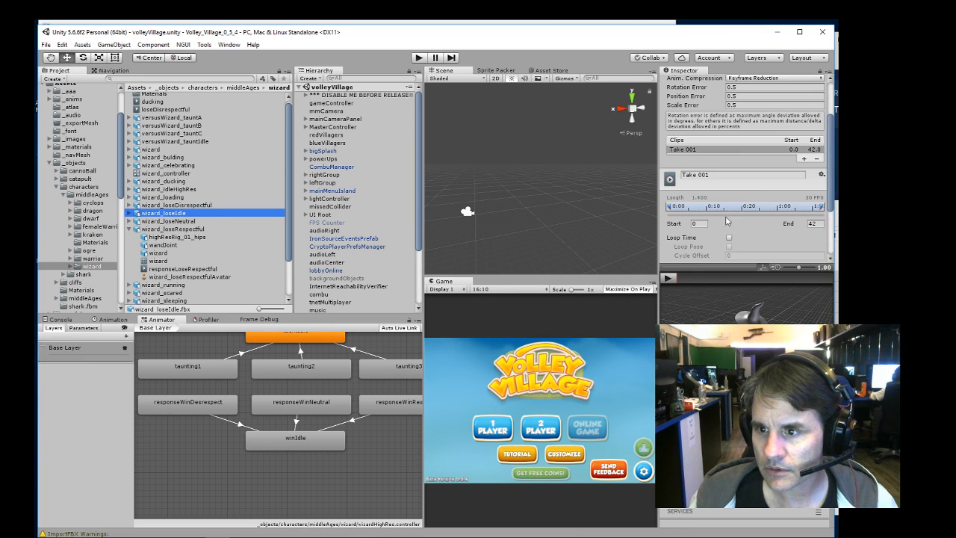
left_click(729, 238)
left_click(721, 175)
key("BackSpace")
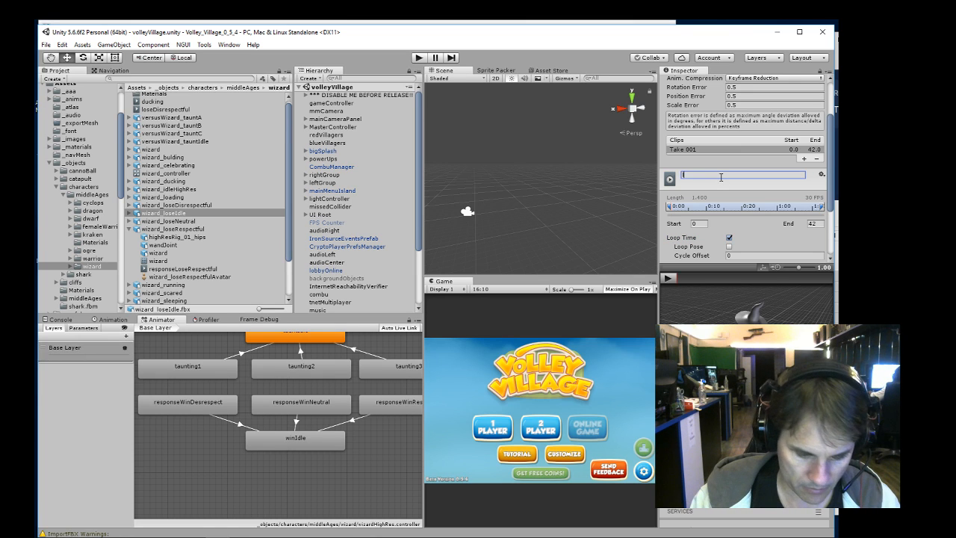
type("loseIdle")
scroll(721, 177, "down", 3)
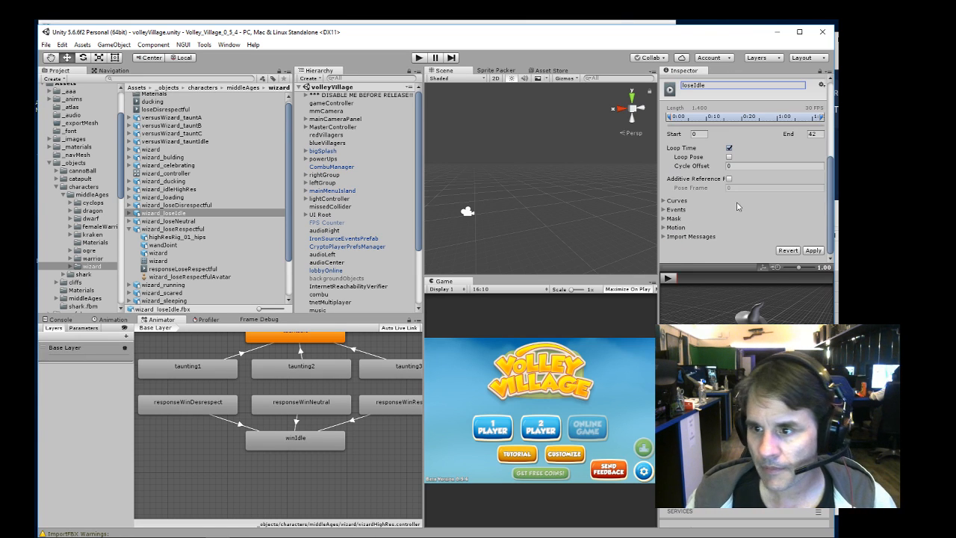
left_click(670, 278)
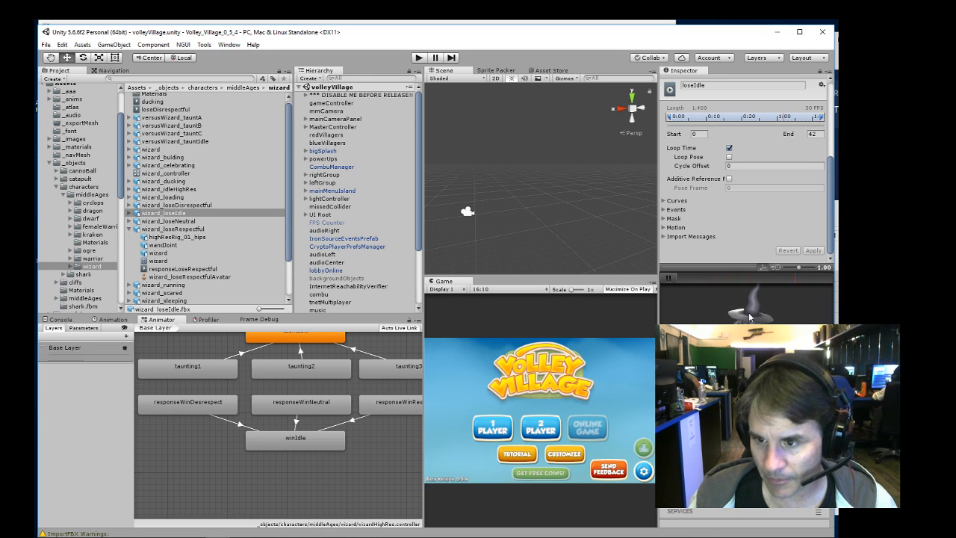
left_click(668, 278)
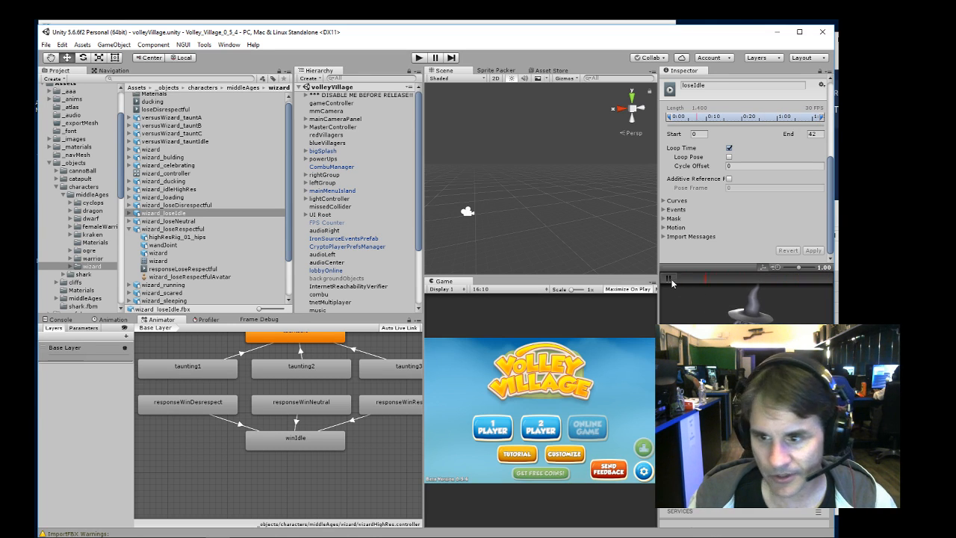
- Rename the animation clip of wizard_loseDisrespectful to responseLoseDisrespectful and apply the import settings
left_click(153, 205)
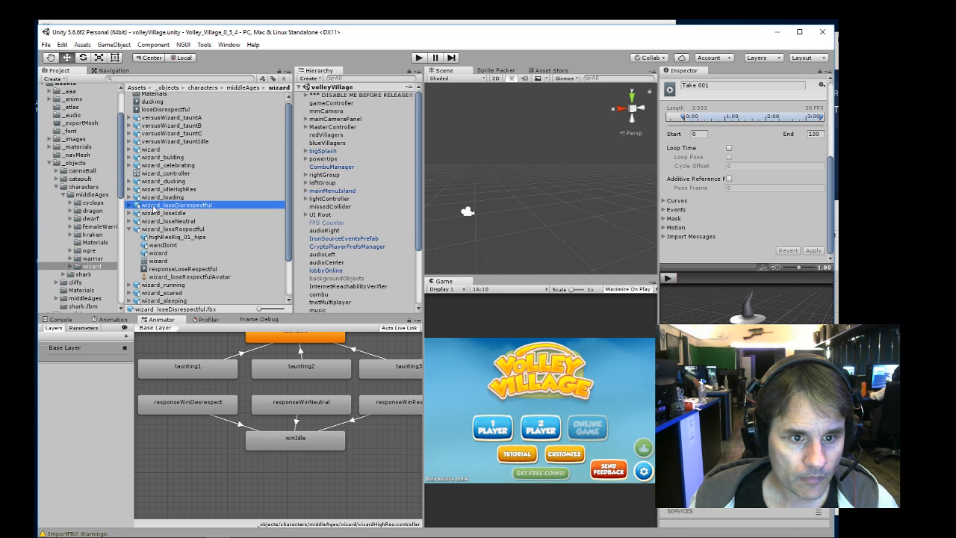
scroll(717, 183, "up", 5)
left_click(720, 234)
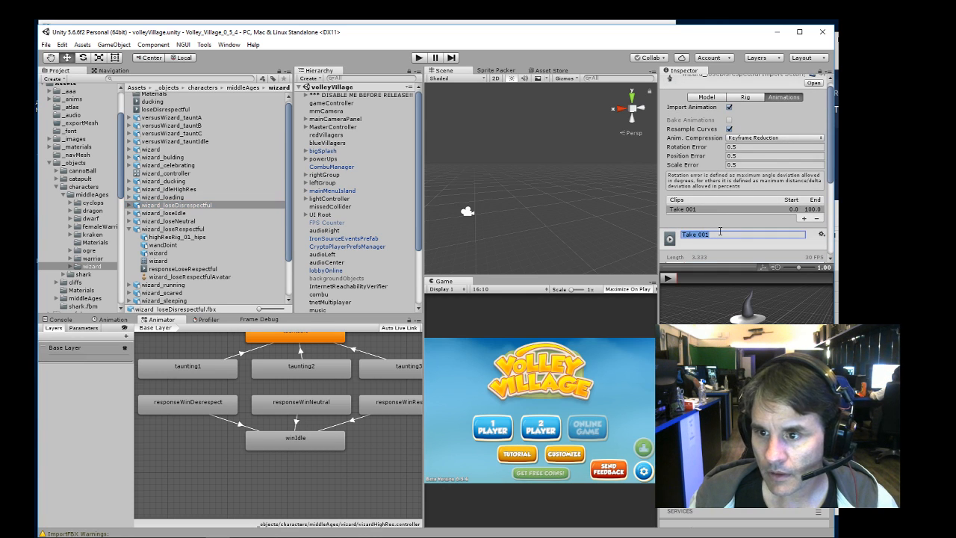
type("responseLose")
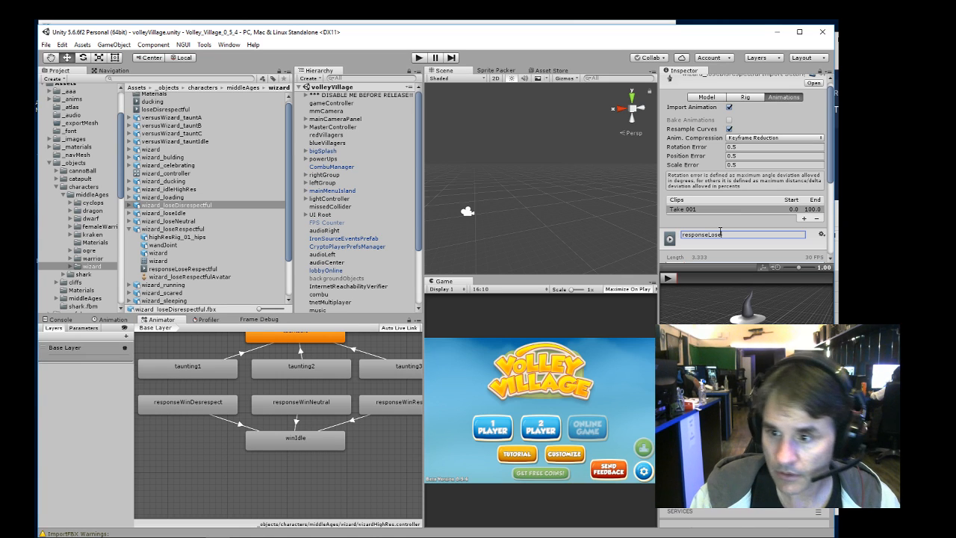
type("Dis")
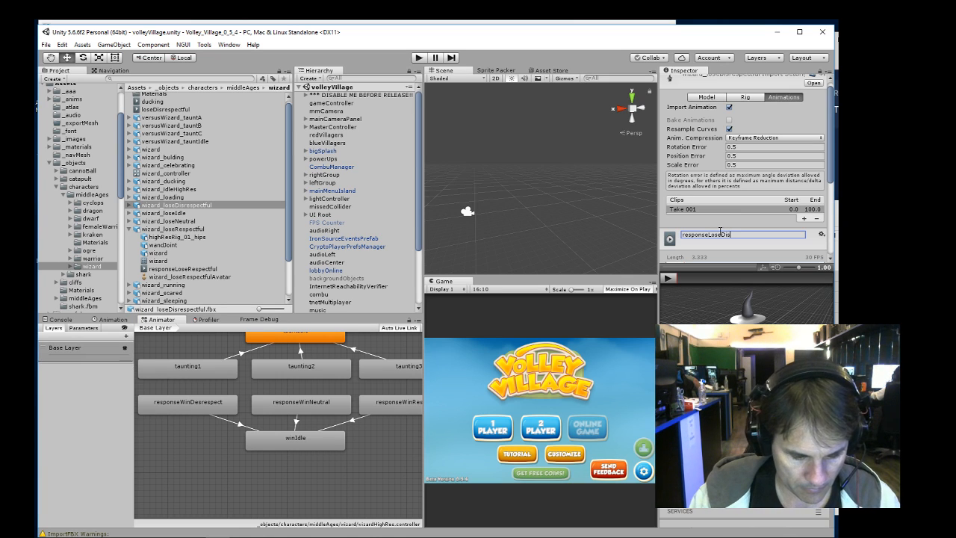
type("res")
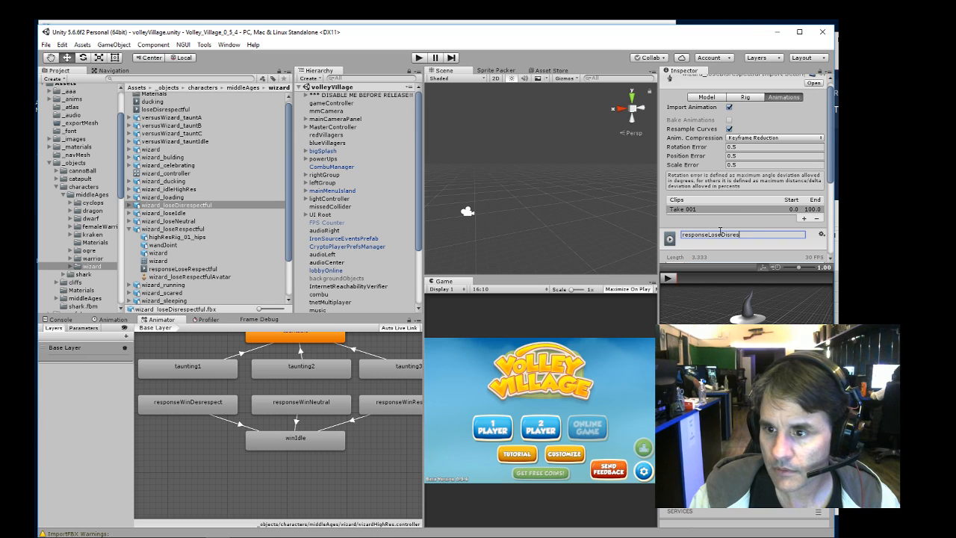
type("pect")
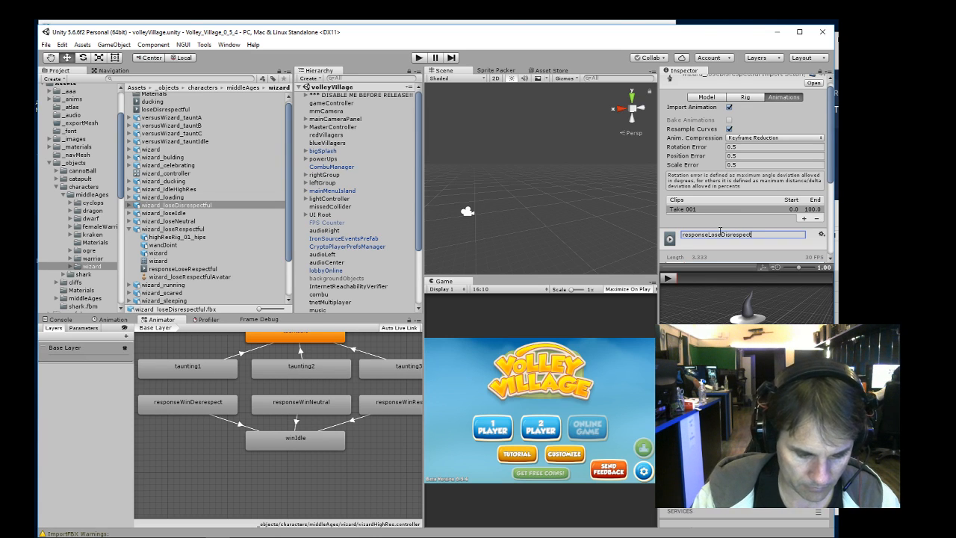
type("ful")
key("Return")
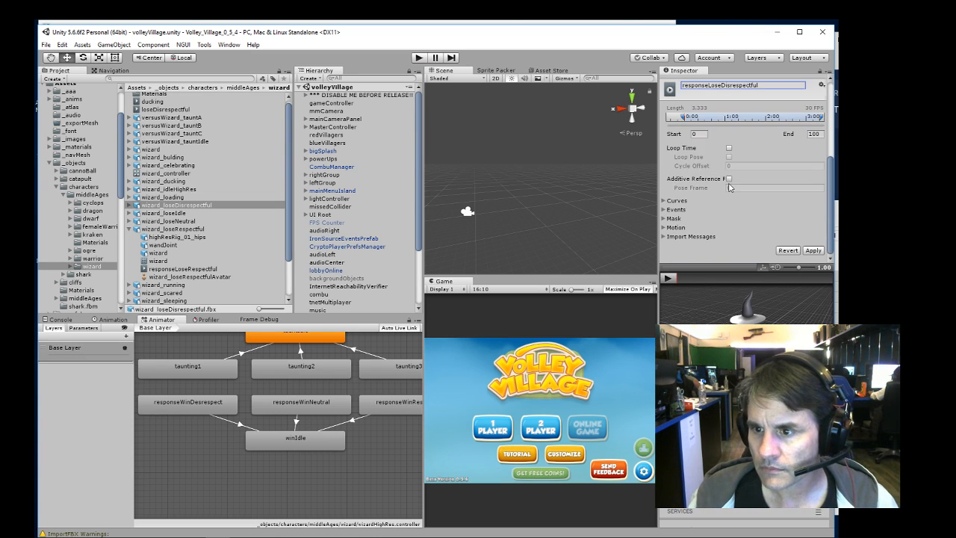
scroll(746, 224, "down", 5)
left_click(812, 251)
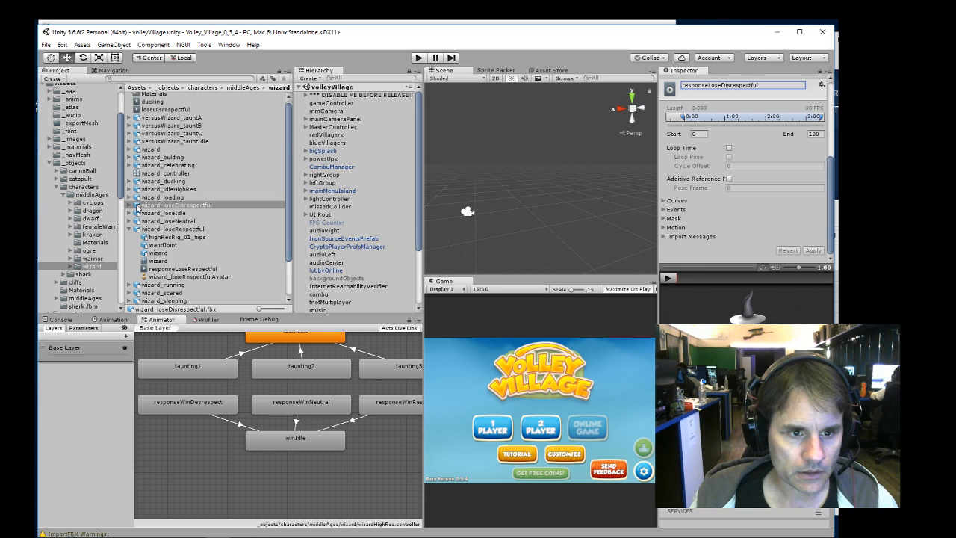
- Add the responseLoseDisrespectful and responseLoseRespectful clips as neighbouring states below winIdle in the wizardHighRes animator graph
left_click(129, 205)
scroll(198, 220, "down", 3)
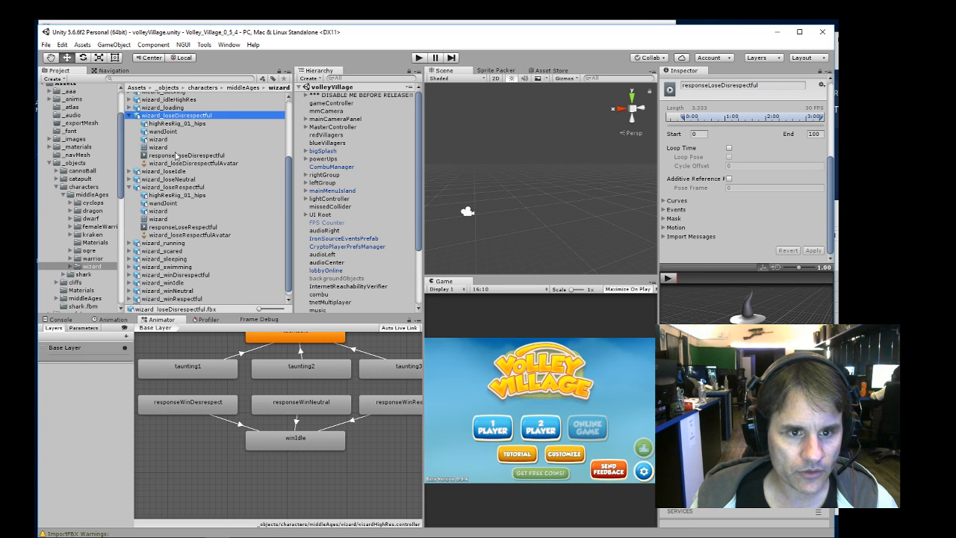
left_click_drag(176, 155, 187, 478)
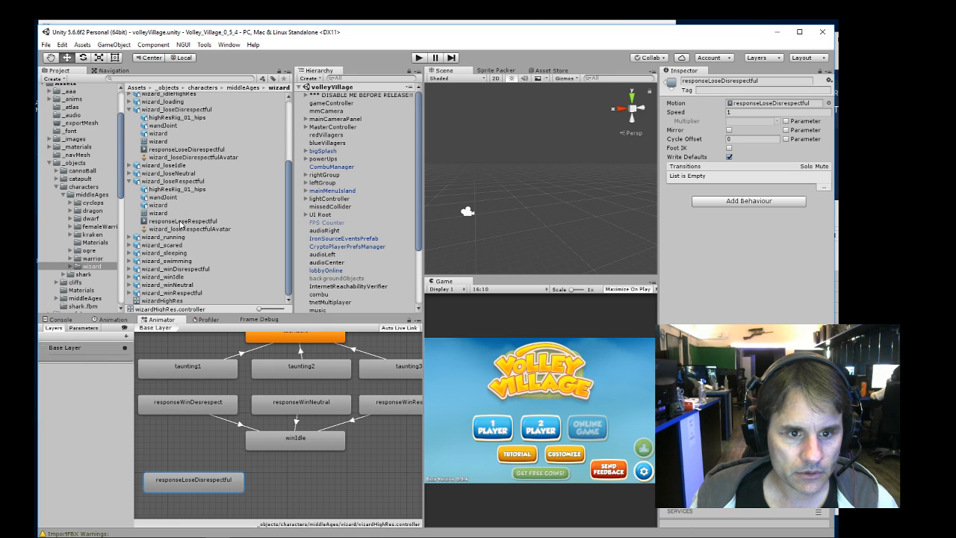
left_click_drag(181, 224, 280, 493)
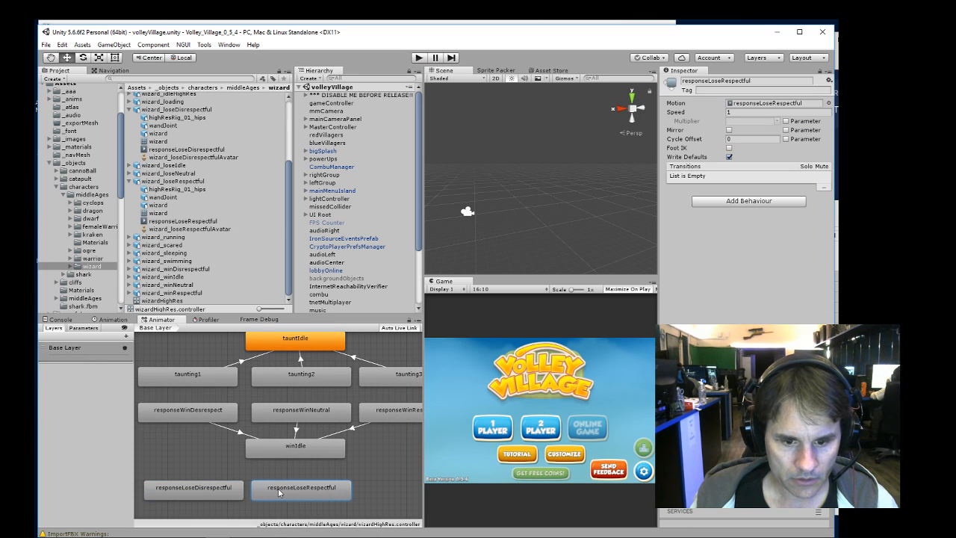
- Add the loseIdle clip from wizard_loseIdle as a state centred below the two lose response states
scroll(198, 217, "up", 3)
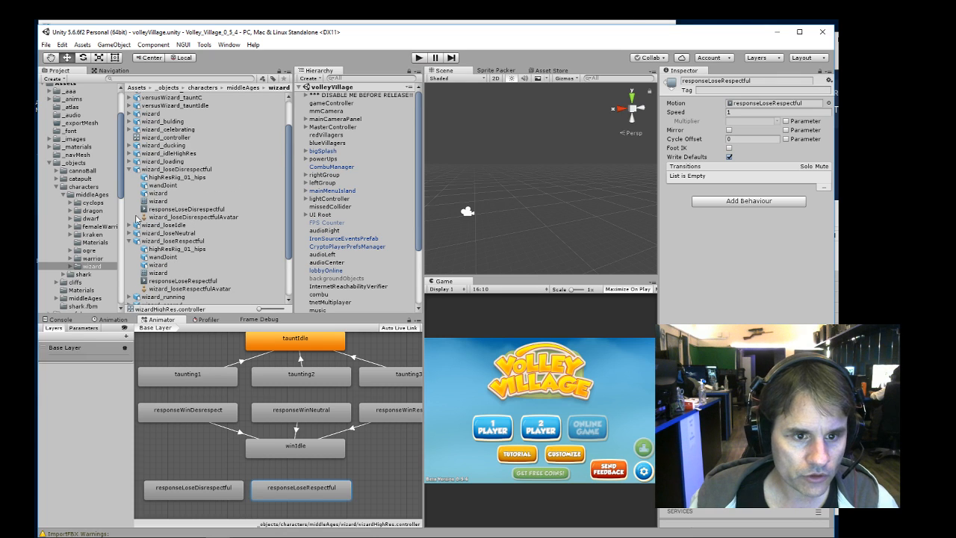
left_click(130, 225)
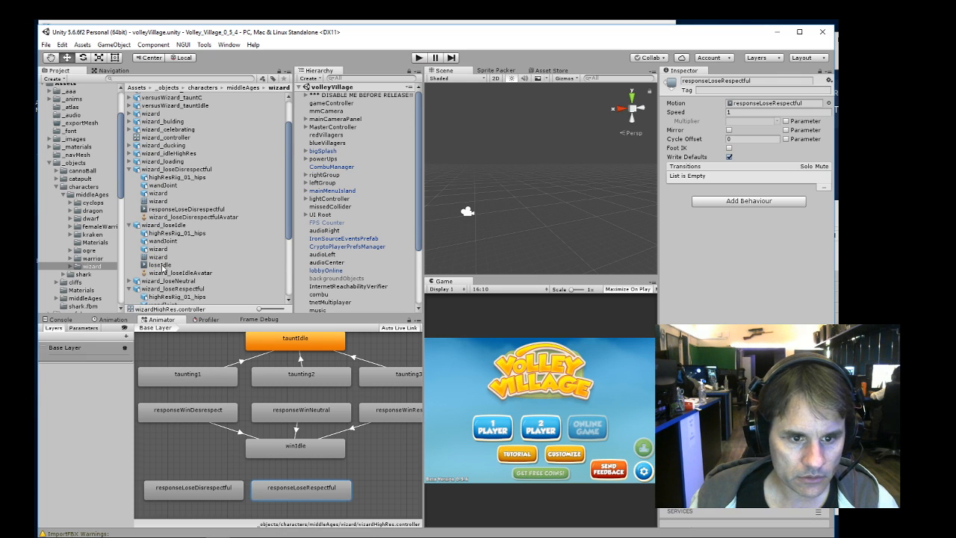
left_click_drag(162, 266, 278, 432)
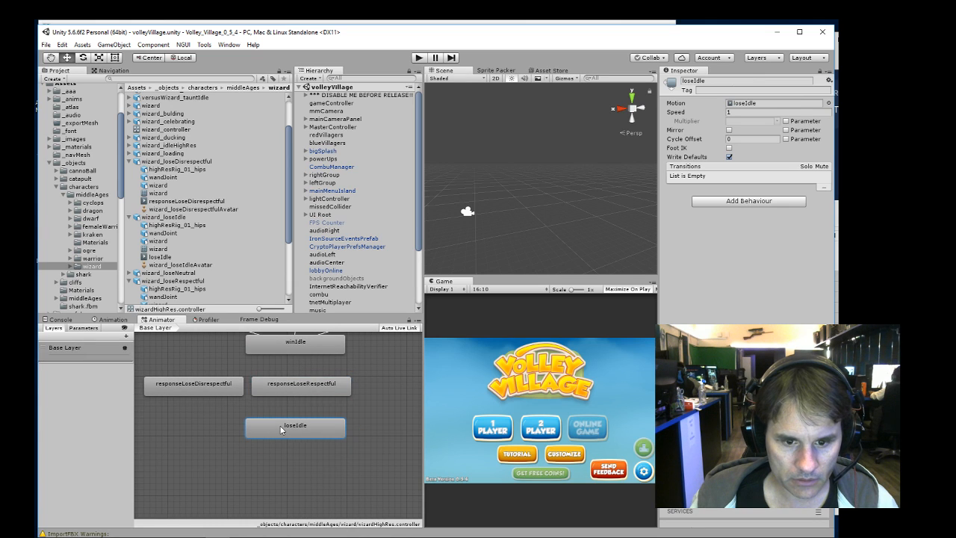
- Add the responseLoseNeutral clip as a state above loseIdle, spacing the disrespectful and respectful lose states on either side of it
left_click(130, 273)
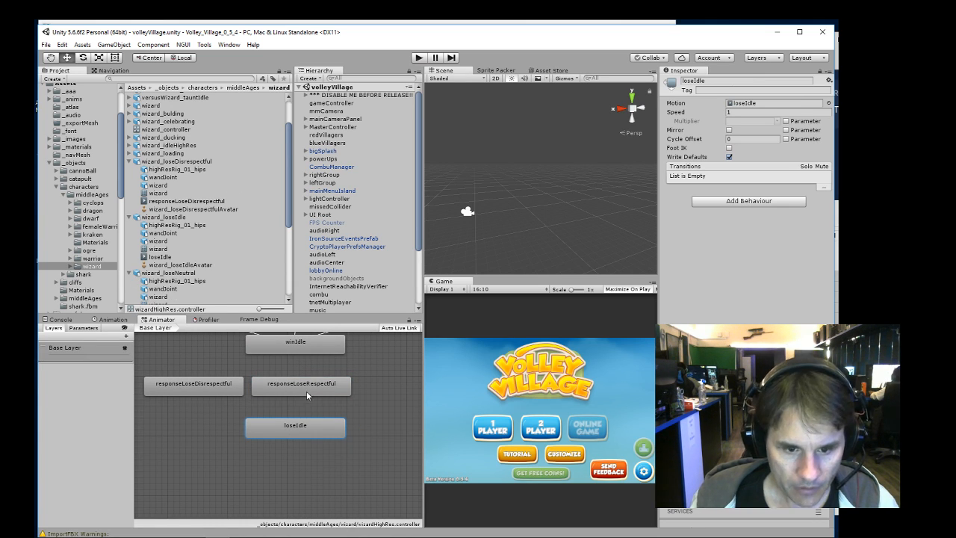
mouse_move(313, 387)
left_mouse_down()
mouse_move(321, 383)
mouse_move(309, 388)
left_mouse_up()
mouse_move(202, 386)
left_mouse_down()
mouse_move(380, 392)
mouse_move(200, 385)
left_mouse_up()
left_click_drag(304, 388, 406, 390)
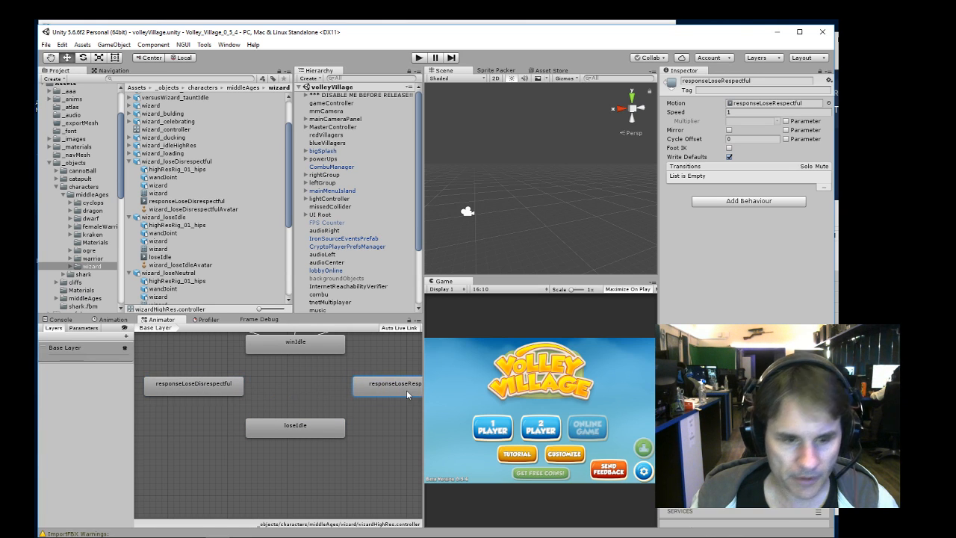
scroll(228, 265, "down", 3)
left_click_drag(182, 257, 260, 393)
left_click_drag(194, 392, 184, 393)
- Make transitions to loseIdle from responseLoseDisrespectful, responseLoseNeutral and responseLoseRespectful
right_click(184, 393)
left_click(224, 403)
left_click(266, 432)
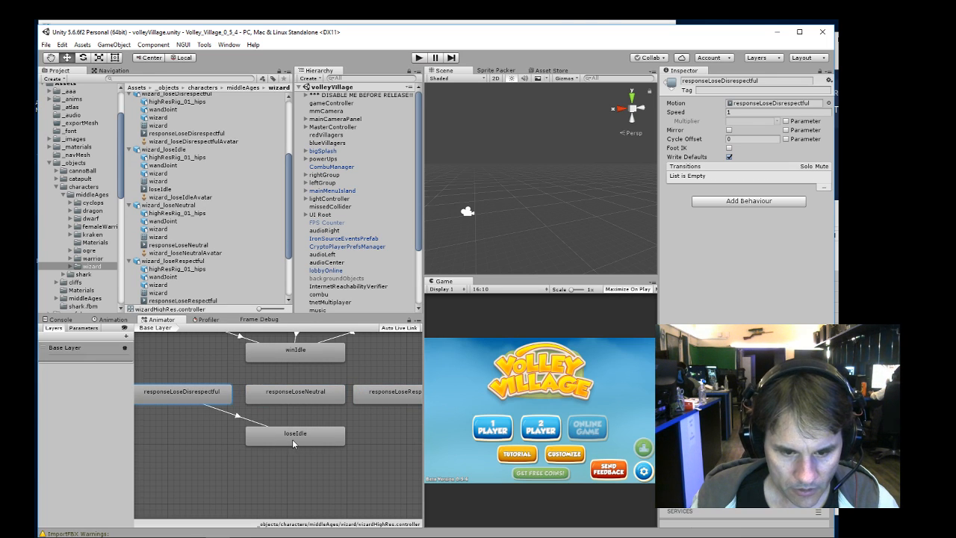
left_click(292, 395)
right_click(292, 395)
left_click(313, 400)
left_click(293, 437)
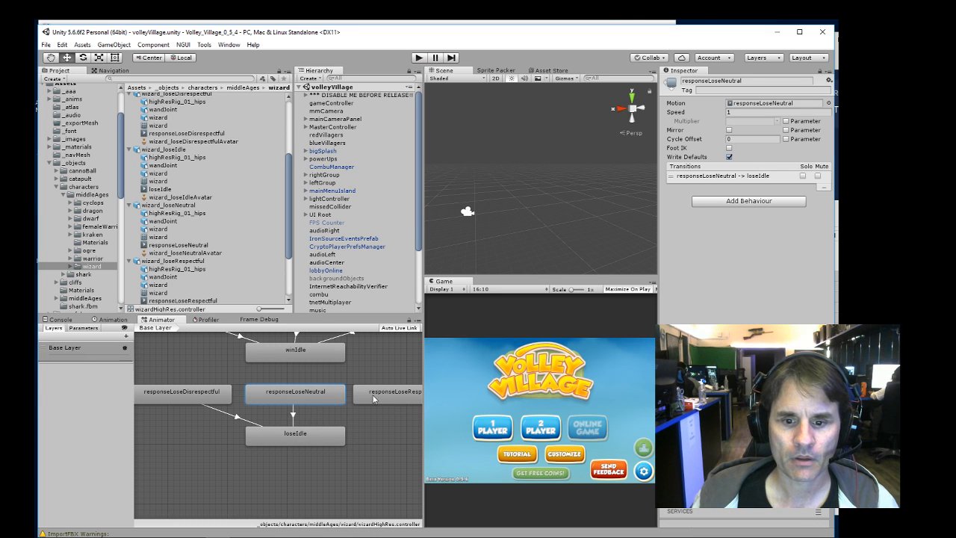
left_click(375, 396)
right_click(375, 396)
left_click(400, 396)
left_click(302, 433)
- Preview the transitions from the disrespectful, neutral and respectful lose responses to loseIdle, enlarging the preview area for the last one
left_click(239, 416)
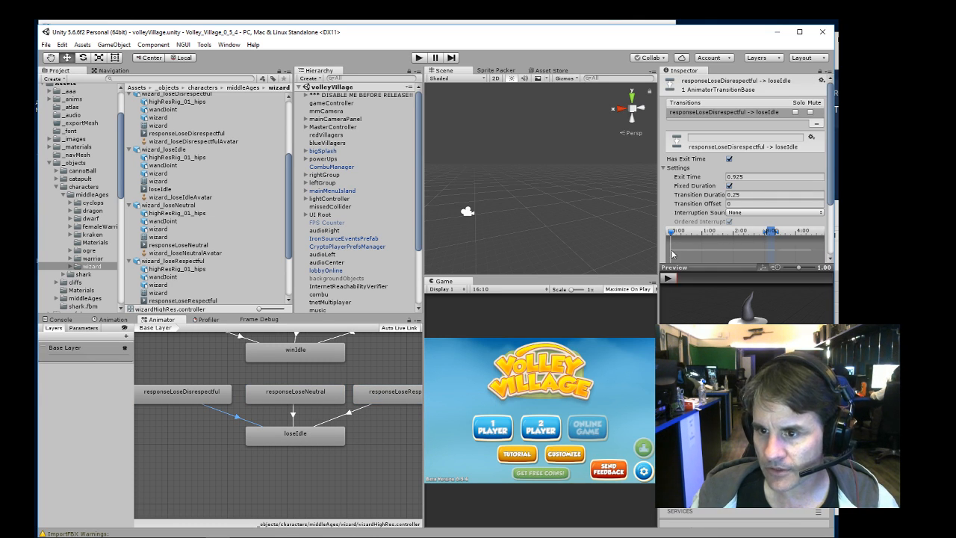
left_click(669, 279)
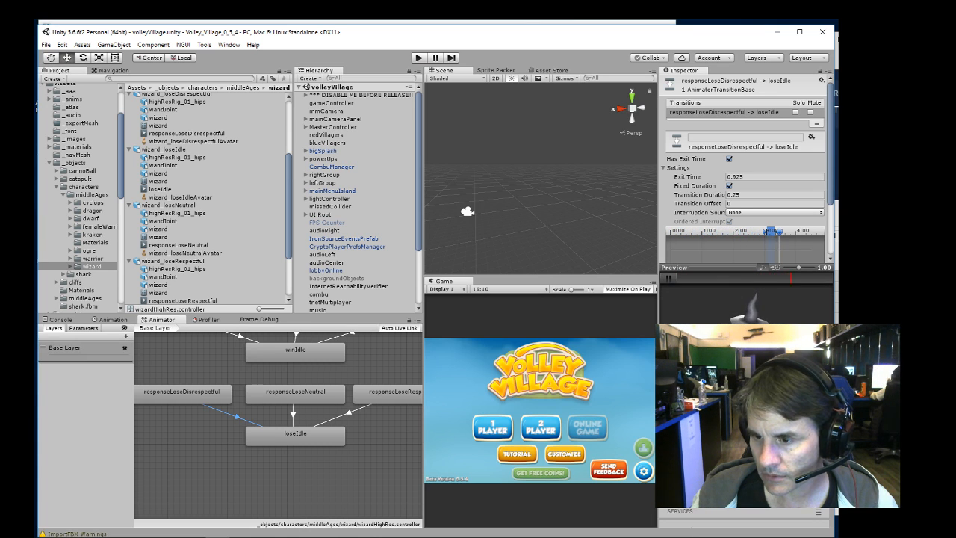
left_click(292, 413)
left_click(669, 278)
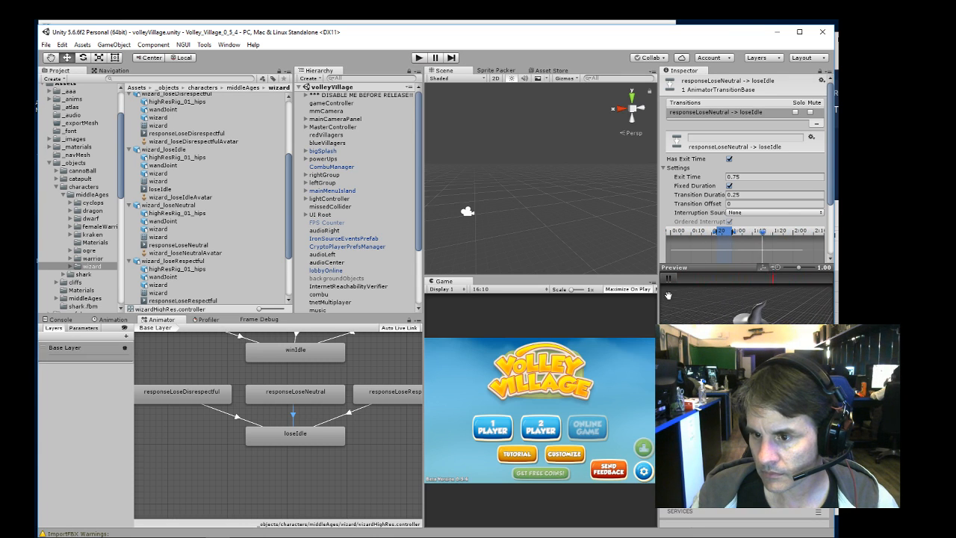
left_click(352, 412)
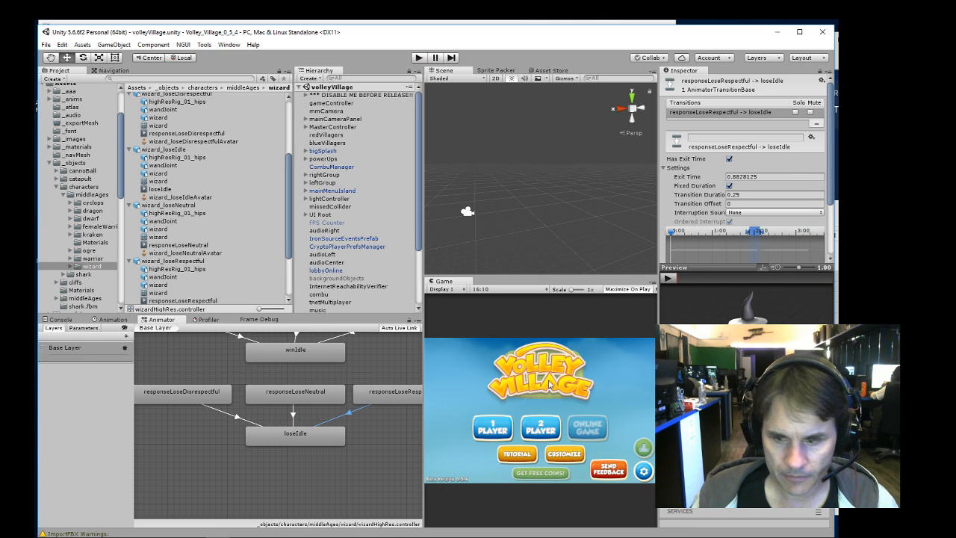
left_click(668, 277)
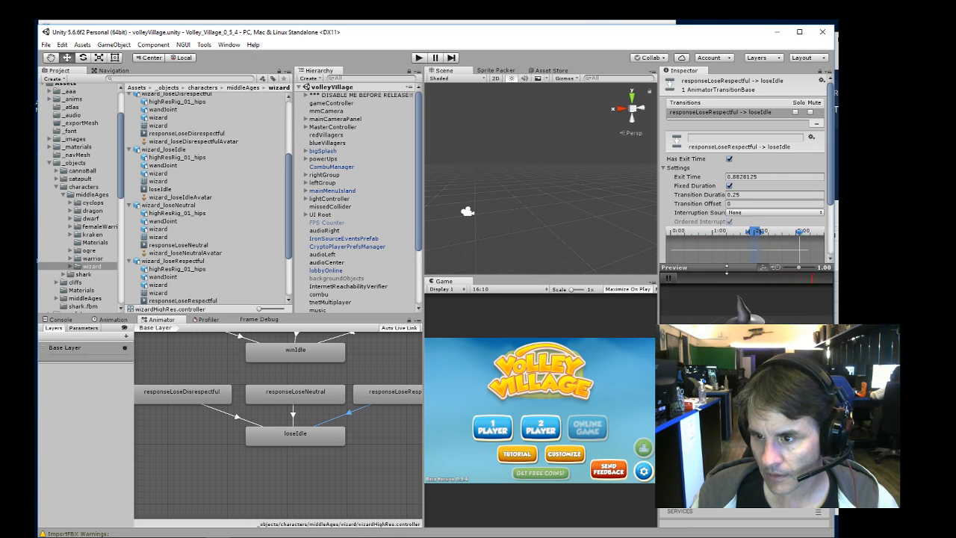
left_click_drag(728, 267, 731, 181)
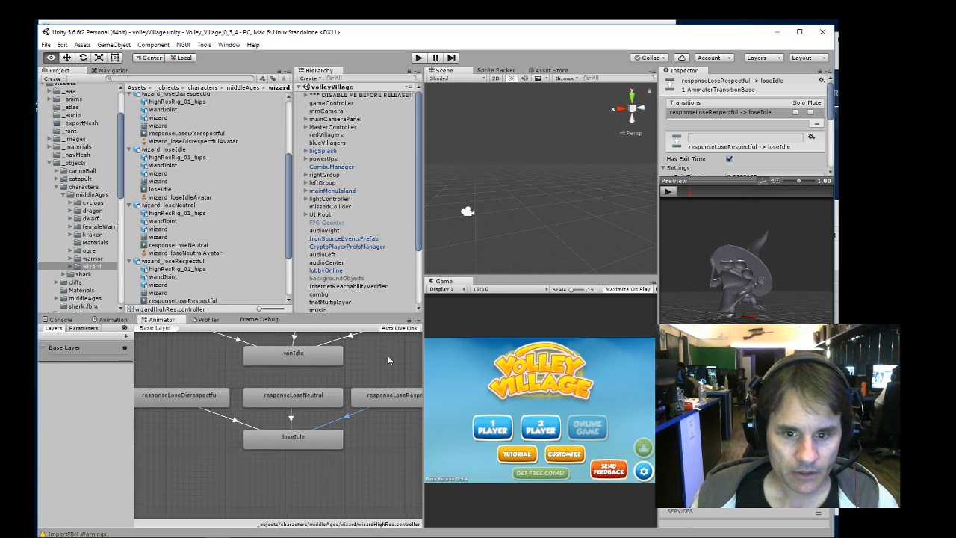
- Maximize the Animator view to review the wizard's complete state graph, then restore the normal layout
middle_click_drag(387, 354, 373, 371)
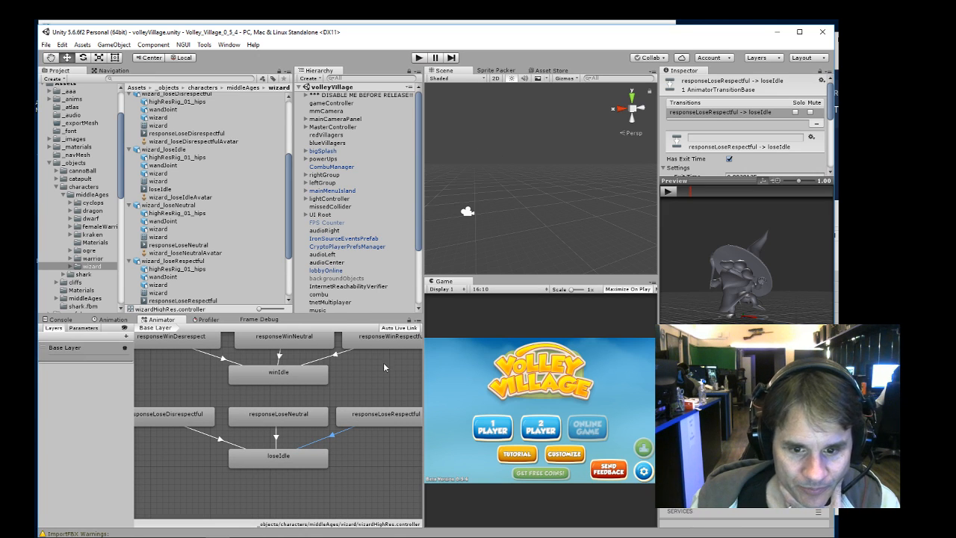
middle_click_drag(383, 363, 380, 404)
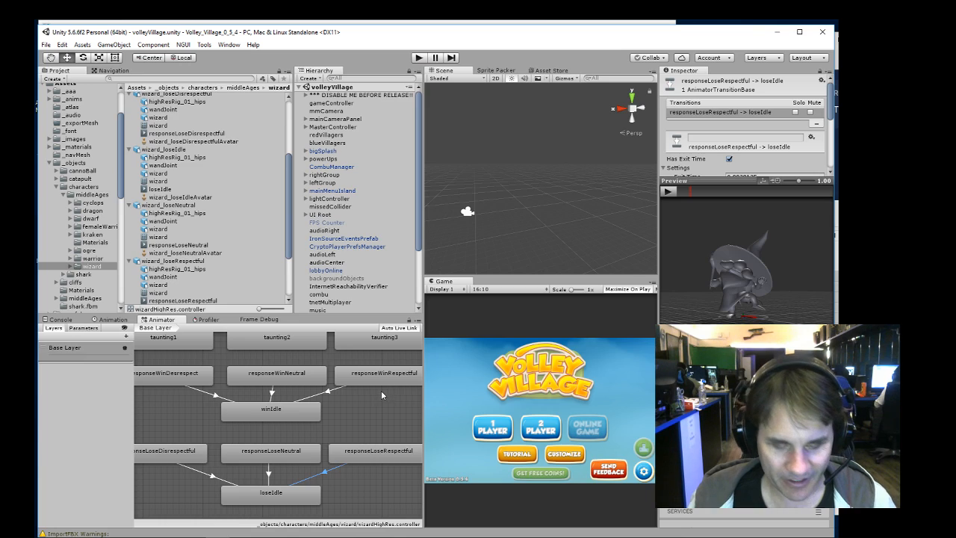
key("shift+space")
middle_click_drag(499, 254, 623, 399)
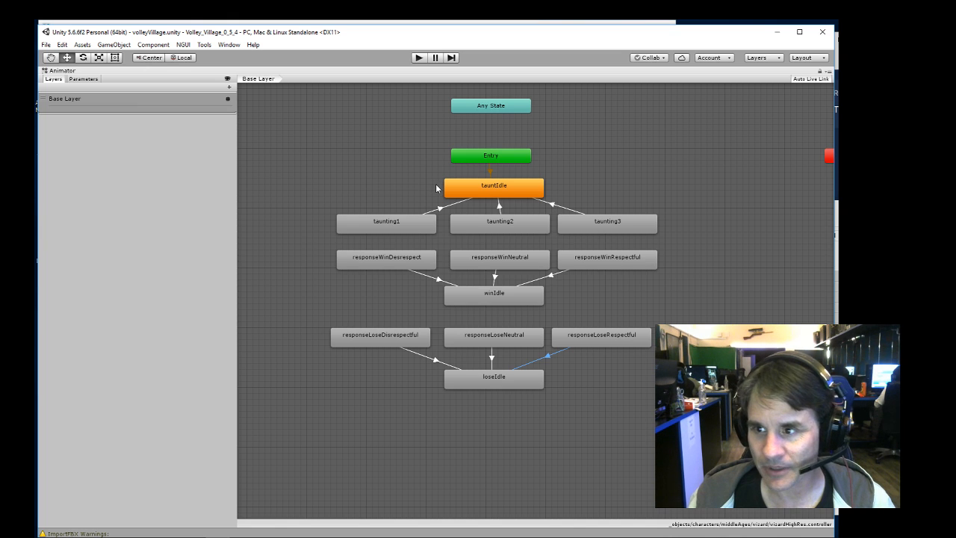
key("shift+space")
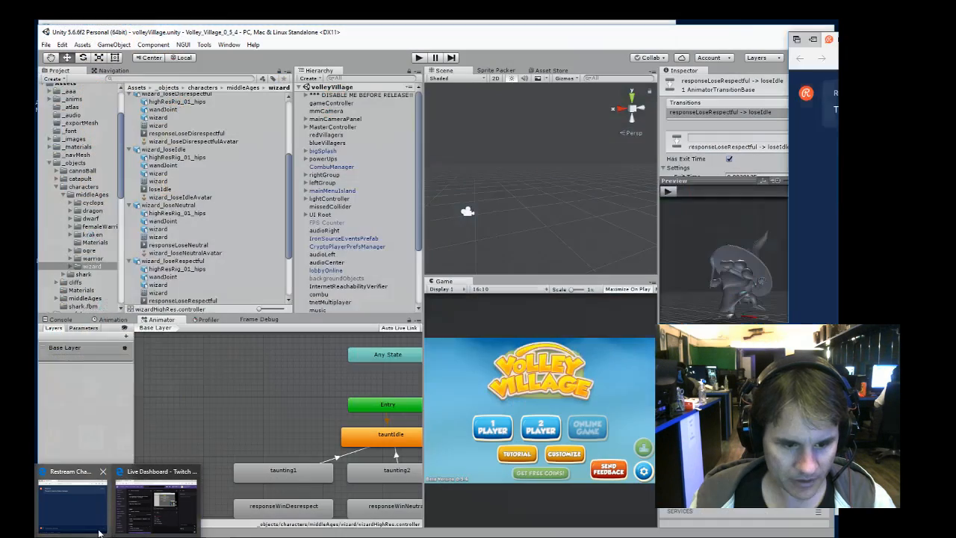
- Switch to the Twitch Live Dashboard to check the stream, then minimize its window
left_click(162, 520)
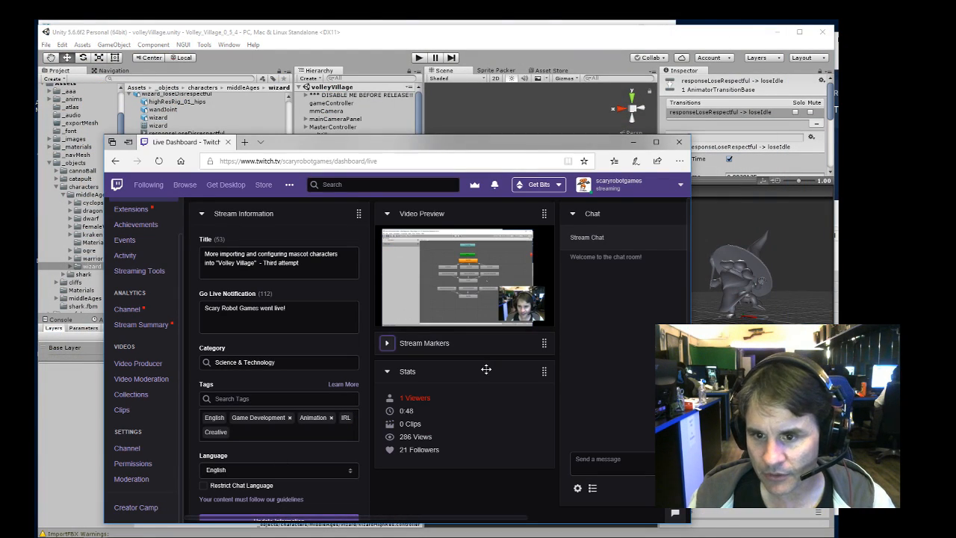
left_click(632, 142)
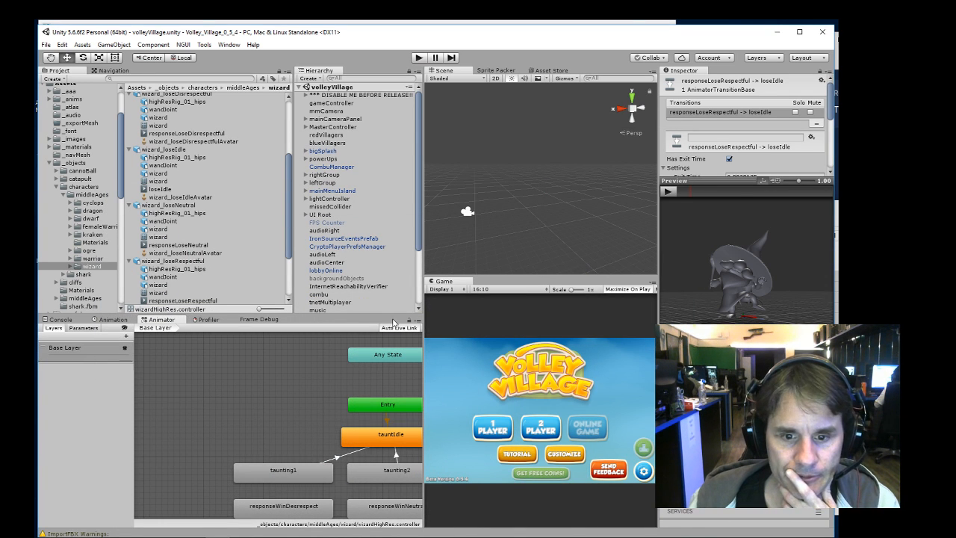
middle_click_drag(308, 384, 219, 356)
middle_click_drag(375, 392, 351, 349)
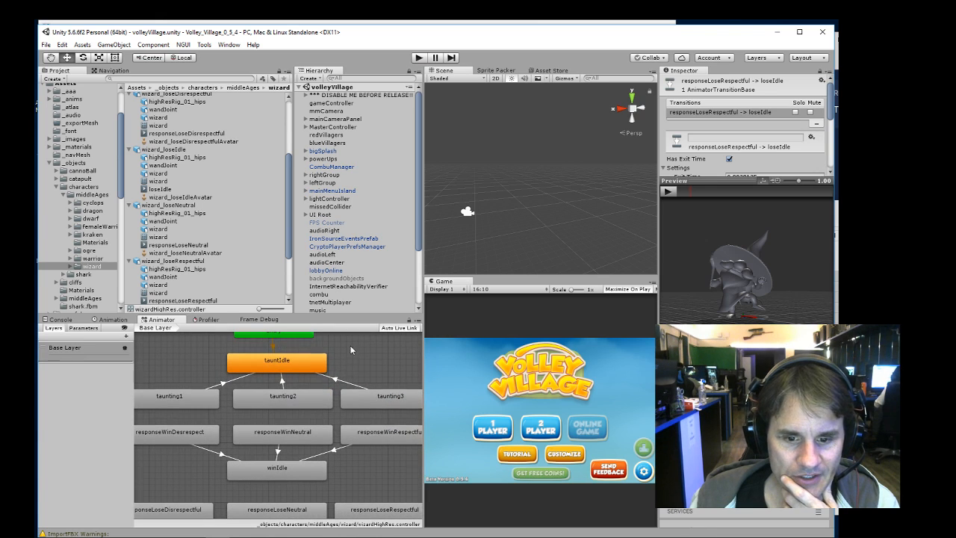
middle_click_drag(367, 441, 354, 375)
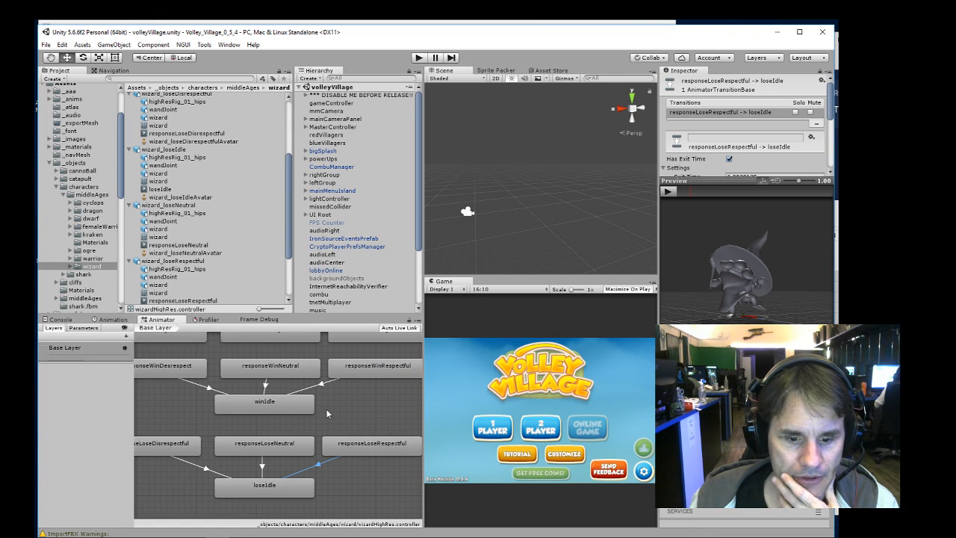
key("alt+Tab")
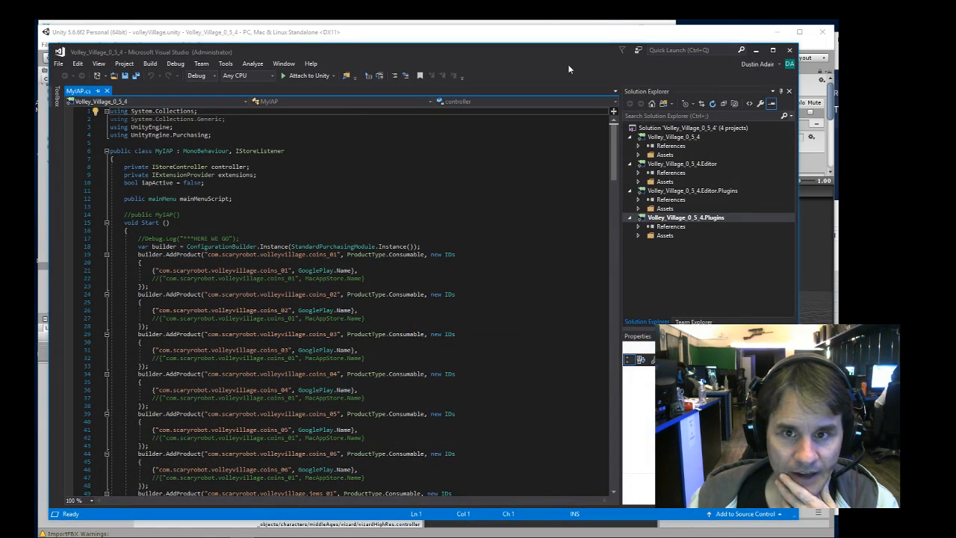
left_click(756, 50)
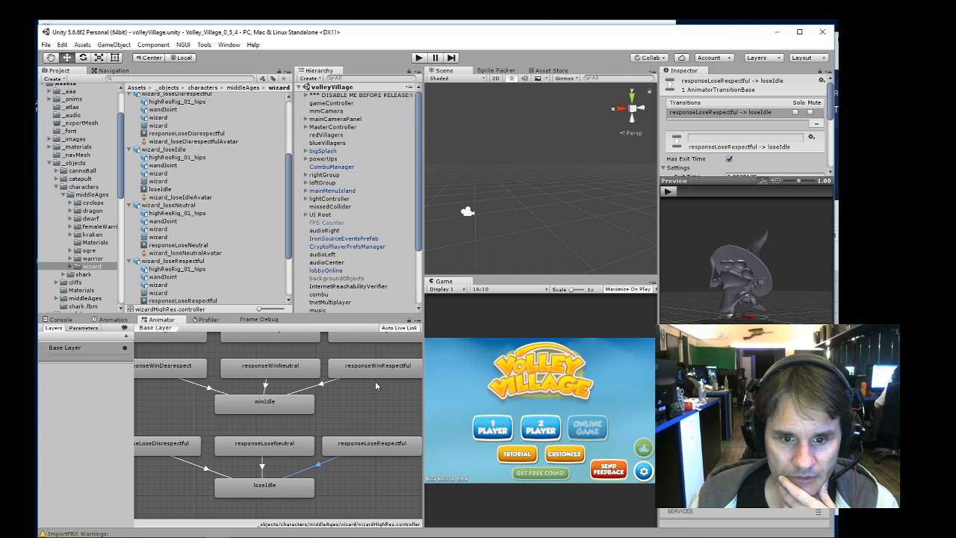
- Examine the win and lose response states and their links to the idle states in the wizard's animator graph
scroll(367, 404, "down", 3)
scroll(384, 431, "up", 3)
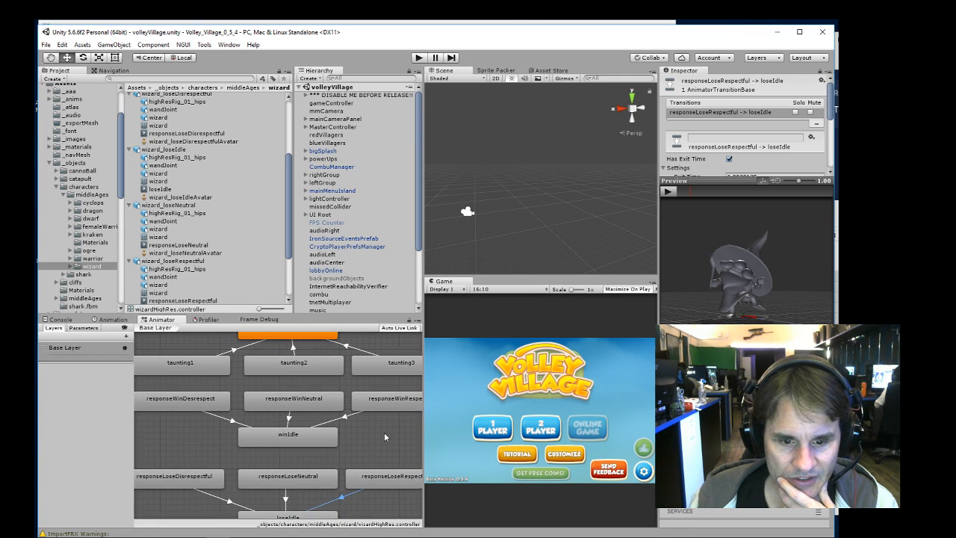
middle_click_drag(378, 414, 372, 386)
left_click(273, 431)
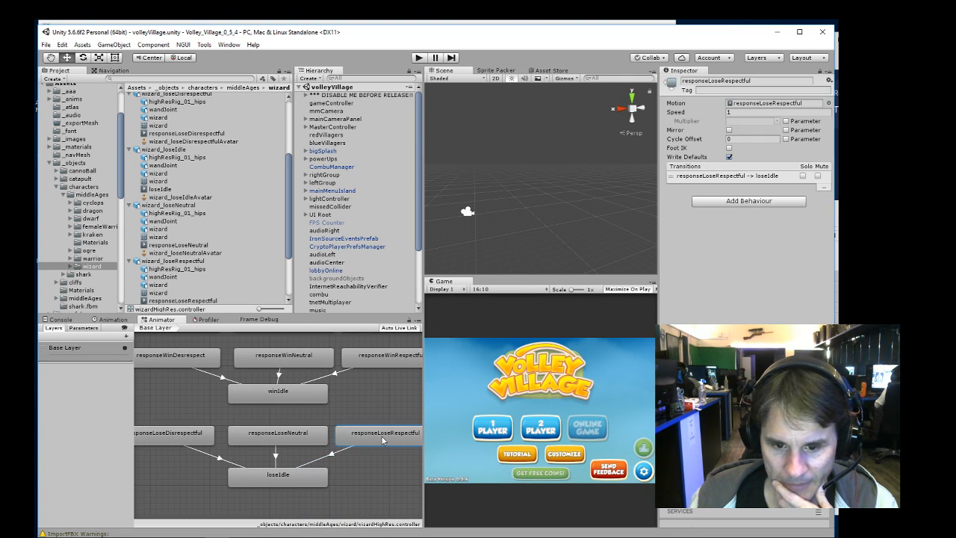
left_click(174, 433)
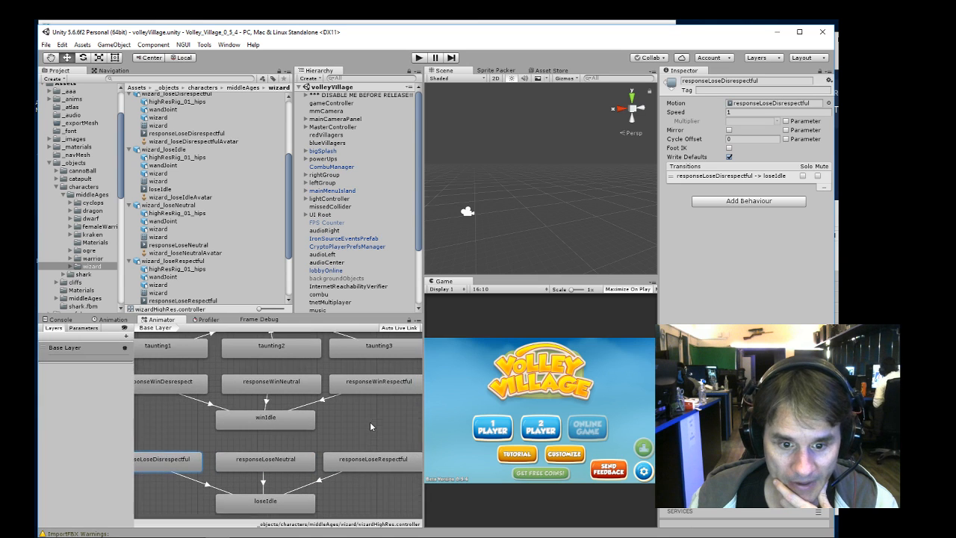
scroll(370, 421, "down", 3)
scroll(358, 423, "up", 3)
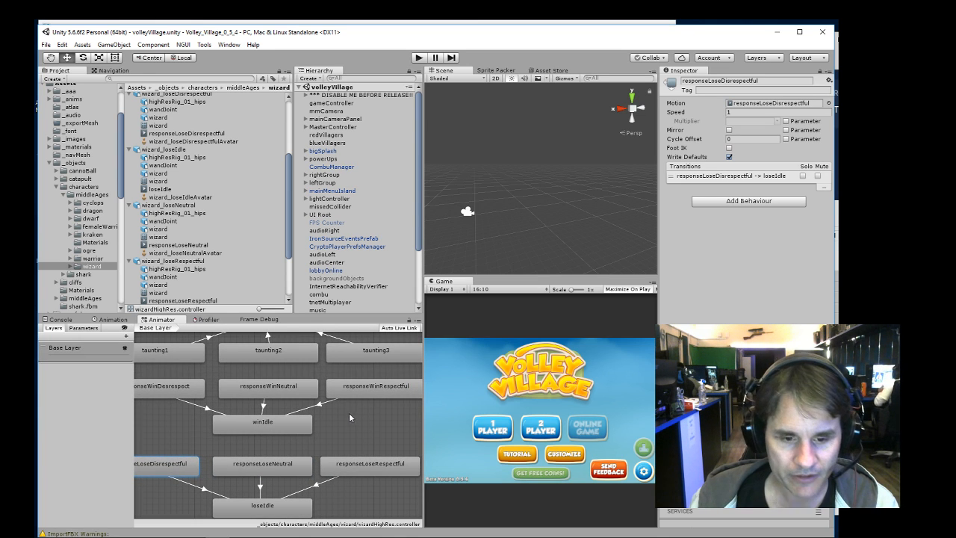
scroll(354, 397, "down", 3)
scroll(352, 366, "up", 3)
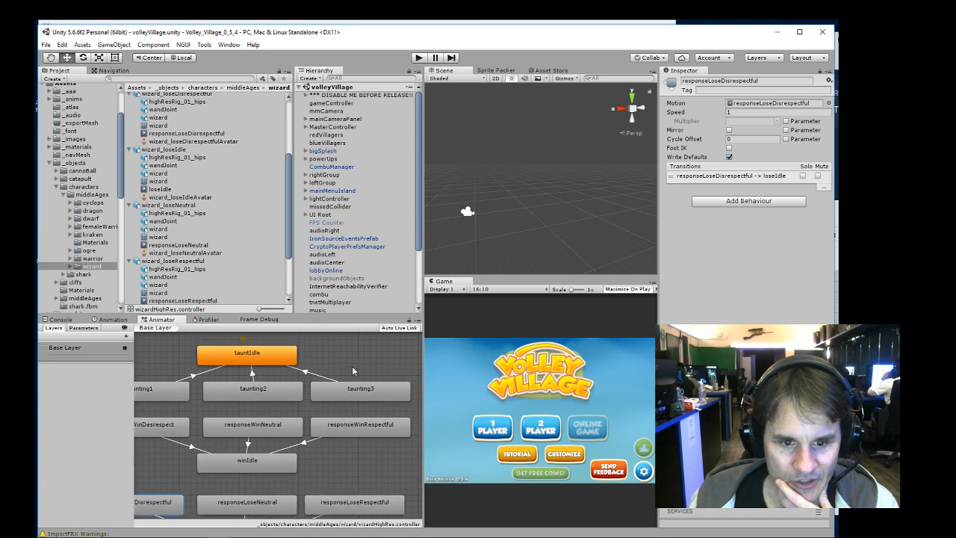
middle_click_drag(356, 365, 344, 407)
scroll(337, 407, "down", 2)
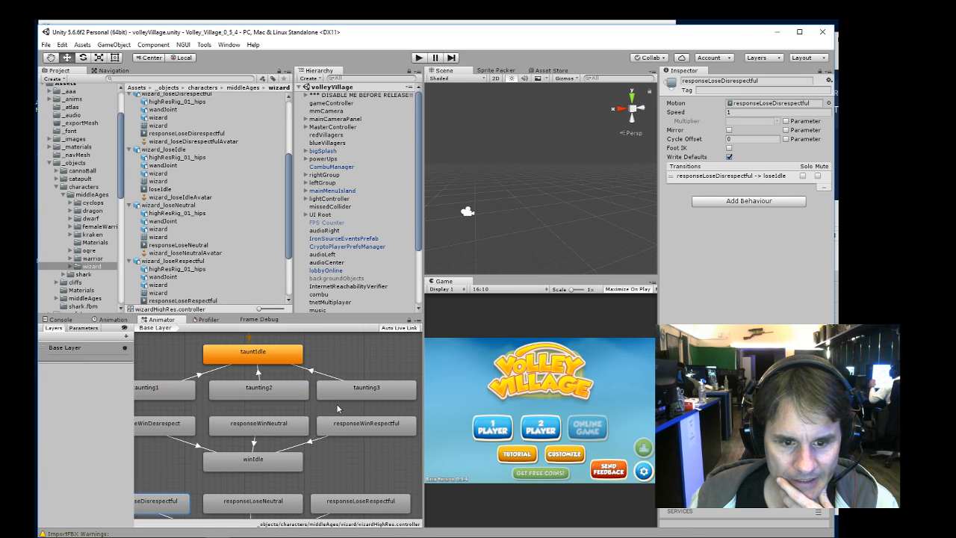
scroll(337, 405, "down", 3)
scroll(352, 399, "up", 2)
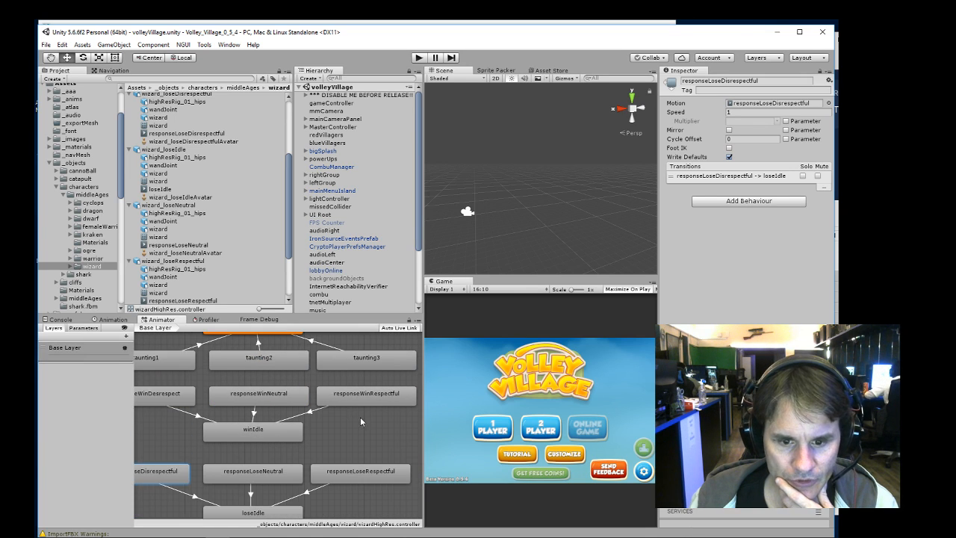
middle_click_drag(360, 417, 369, 434)
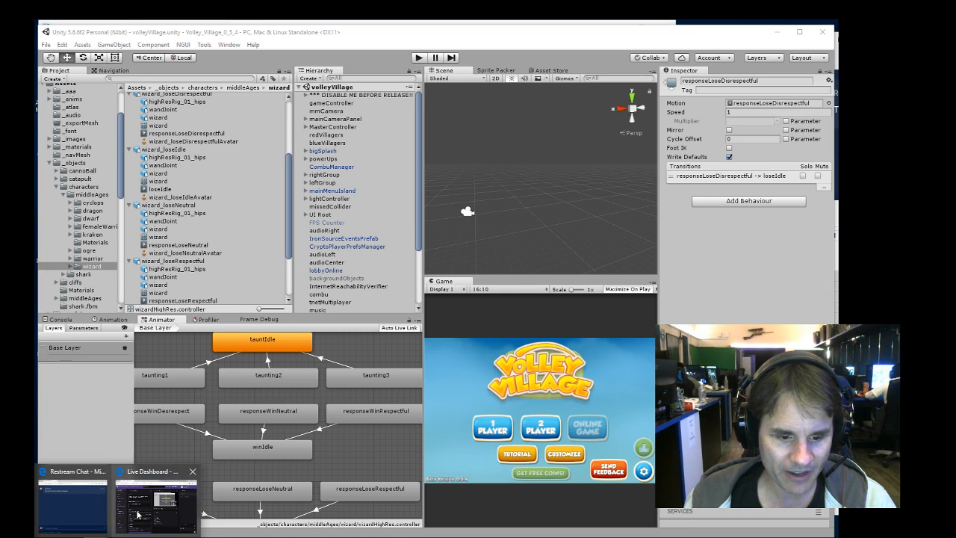
mouse_move(137, 513)
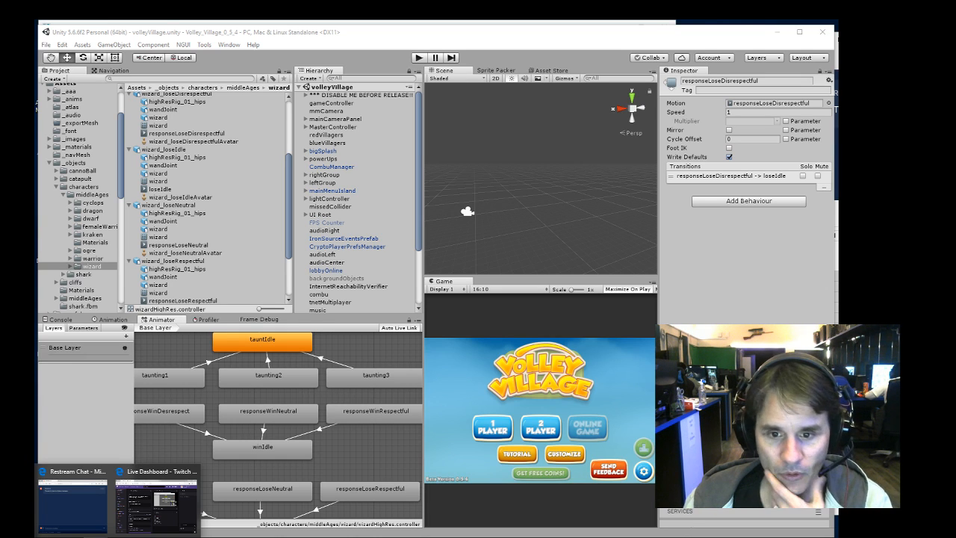
- Clear the state selection in the wizard's animator graph and widen the Scene and Game views at the expense of the Animator
left_click(92, 411)
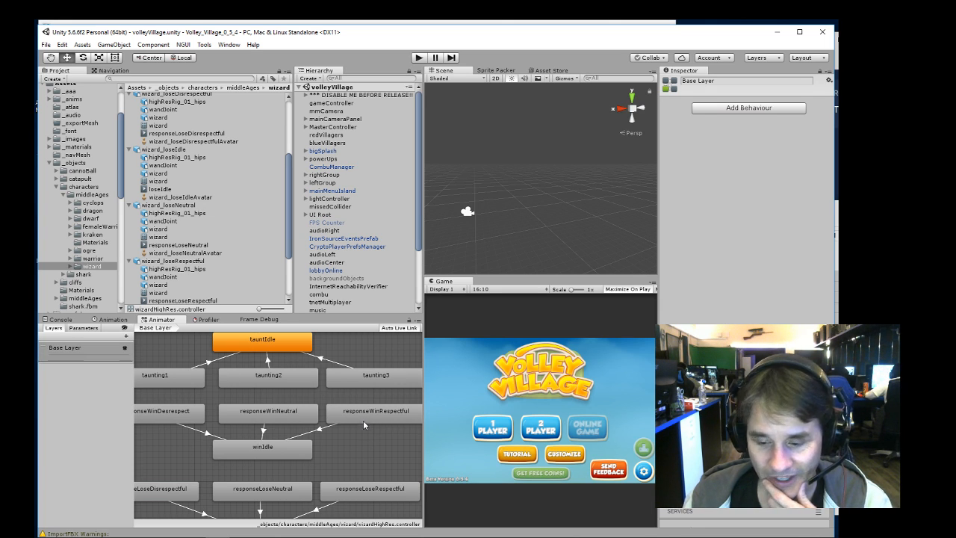
middle_click_drag(358, 434, 382, 449)
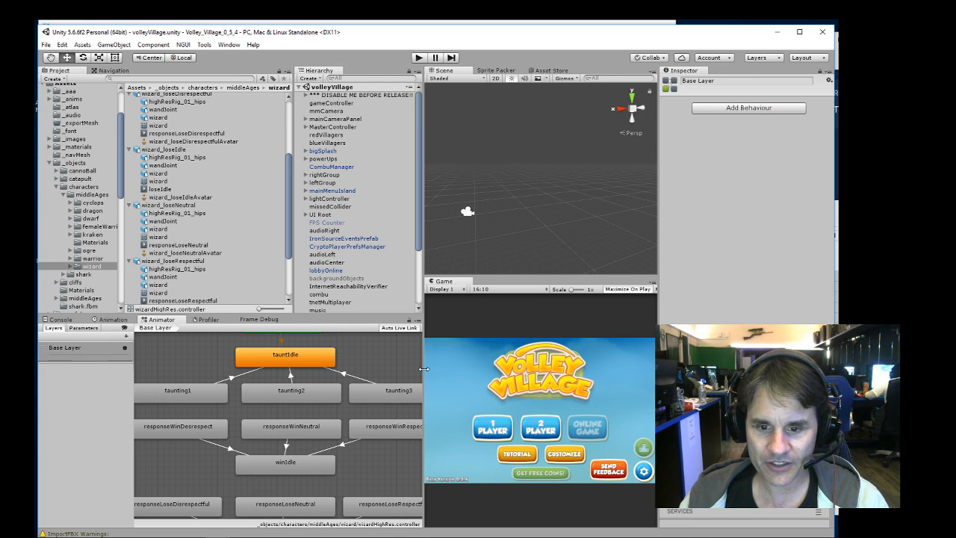
left_click_drag(423, 371, 324, 384)
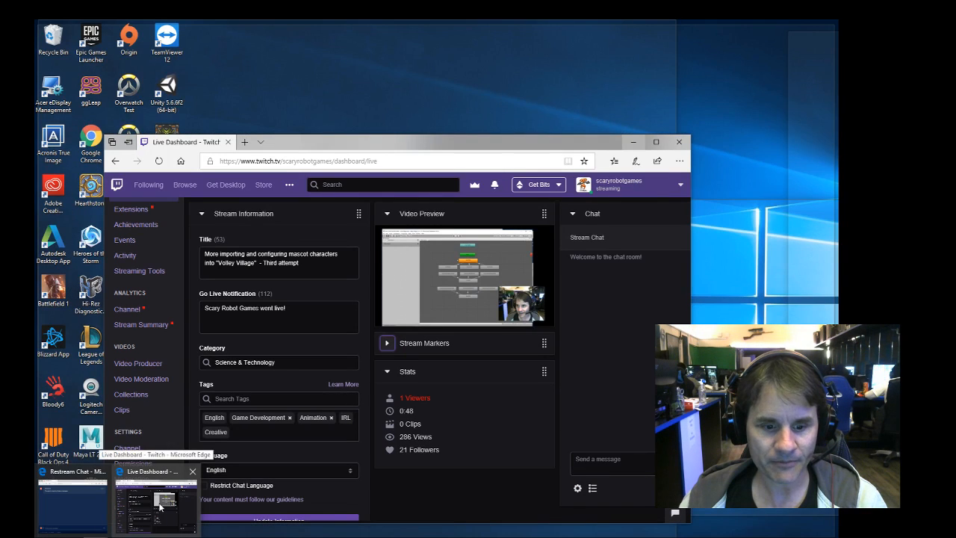
- Check the Twitch Live Dashboard and the Restream Chat window, returning to Unity after each
left_click(159, 507)
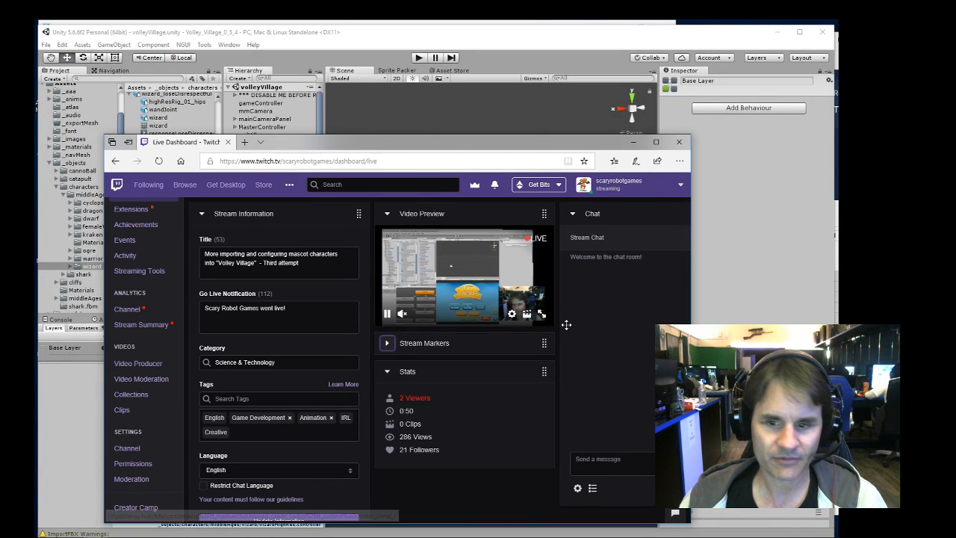
left_click(633, 142)
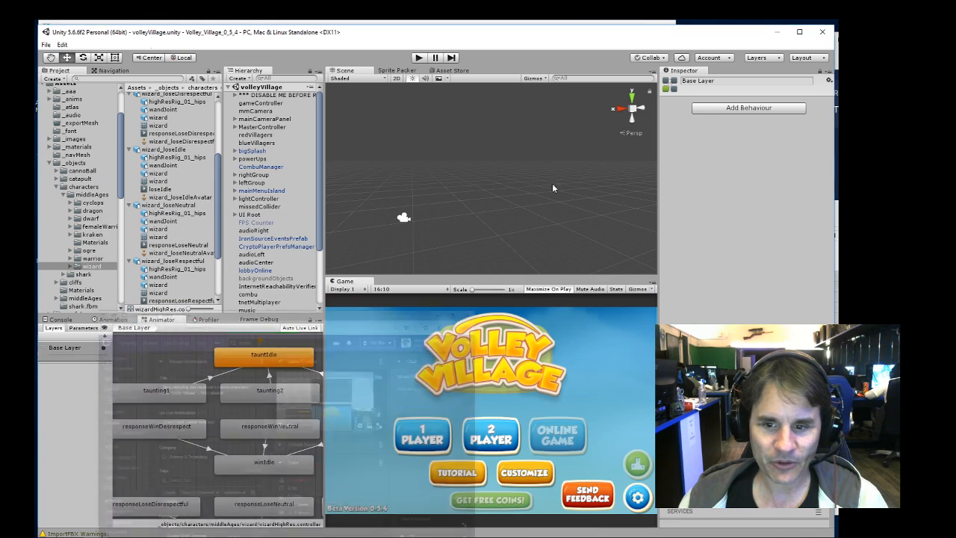
left_click(82, 509)
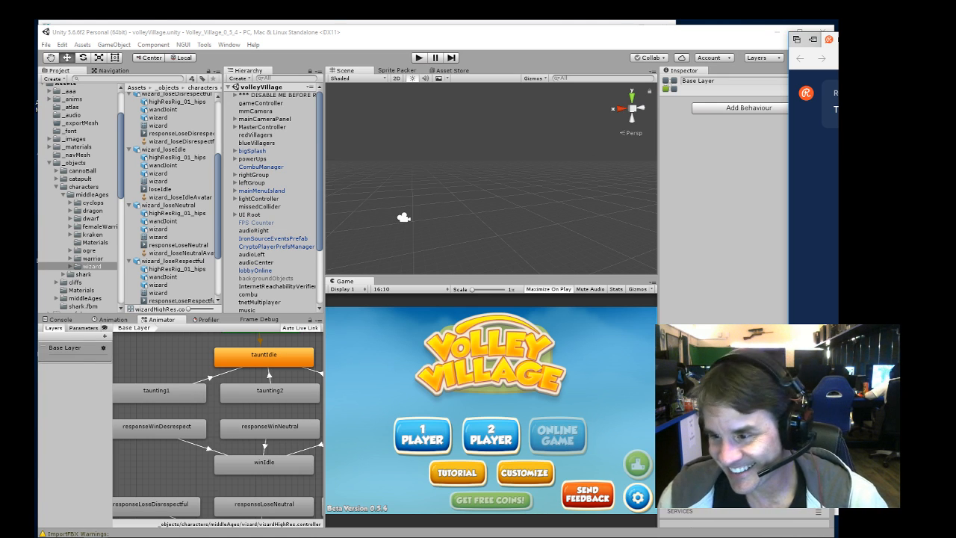
left_click(719, 42)
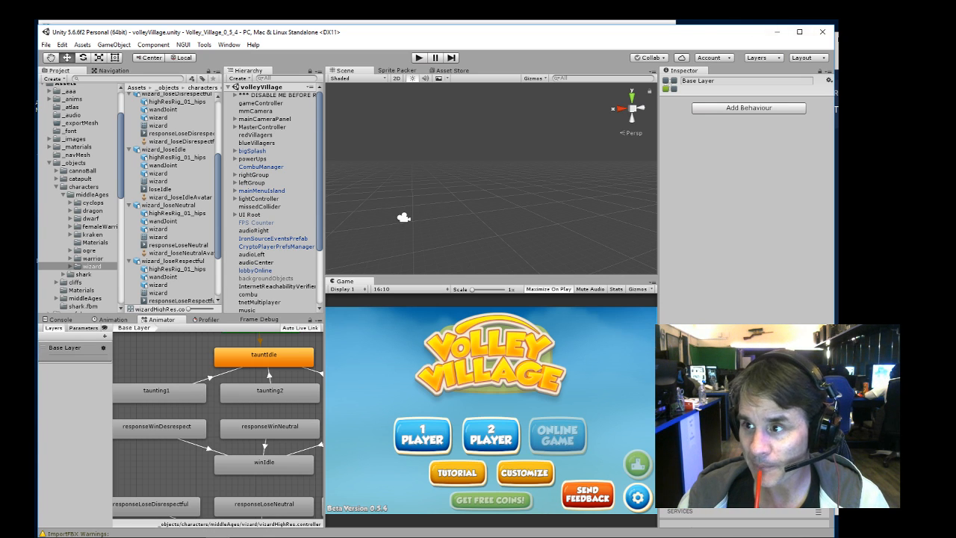
key("alt+Tab")
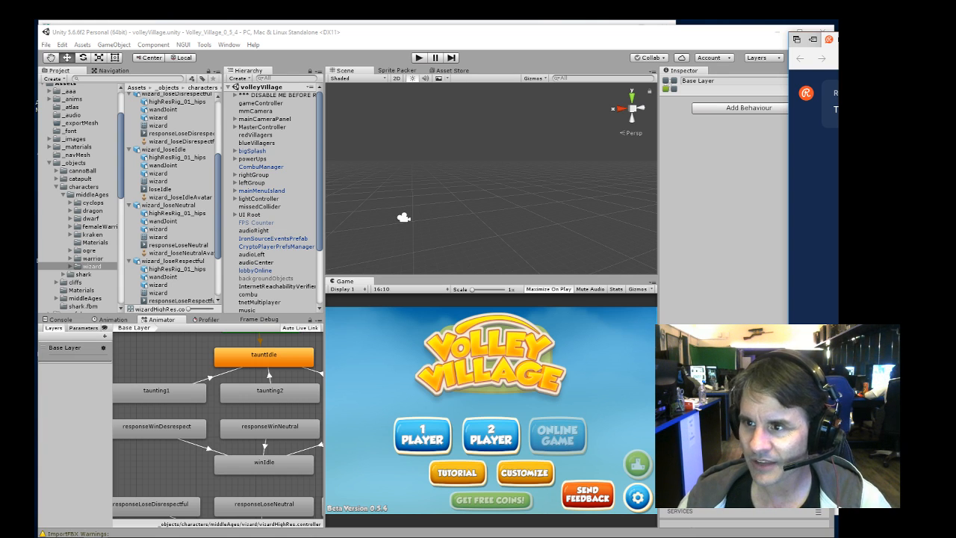
left_click(696, 37)
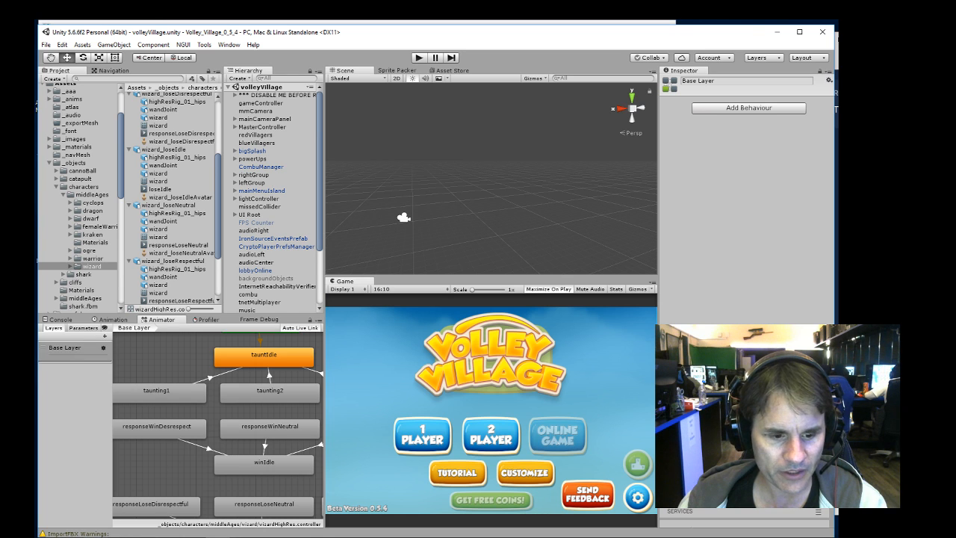
- Bring up the Twitch Live Dashboard again to check the stream, shift its window slightly, and minimize it
left_click(150, 525)
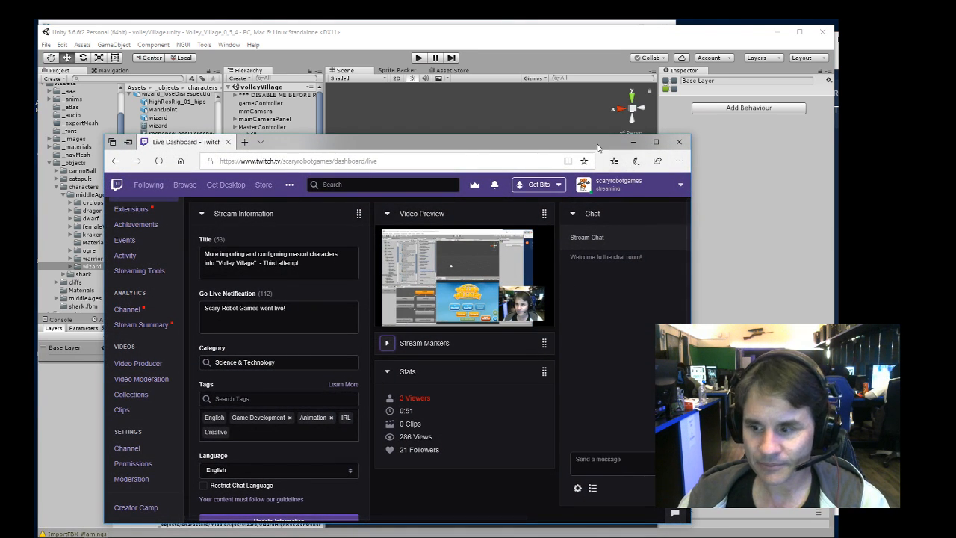
left_click_drag(597, 148, 598, 132)
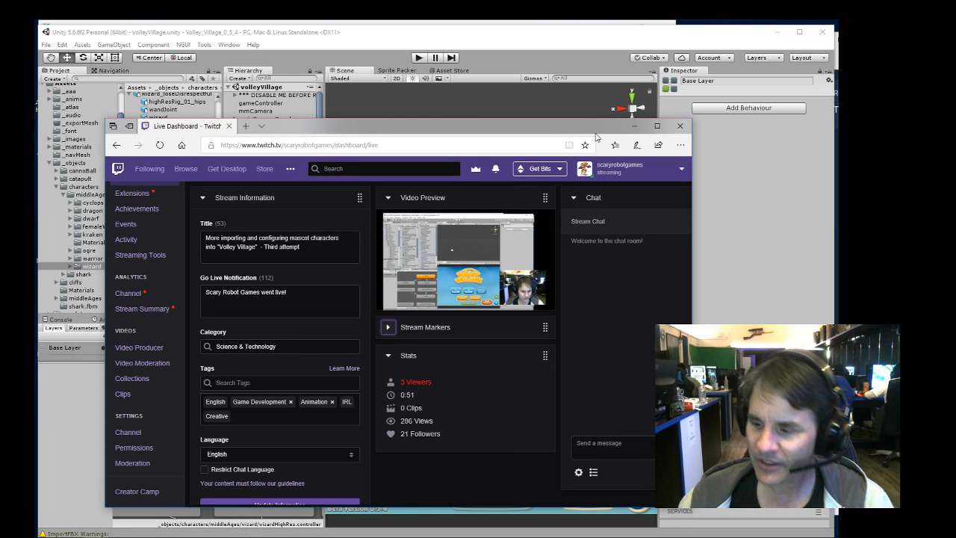
left_click(634, 126)
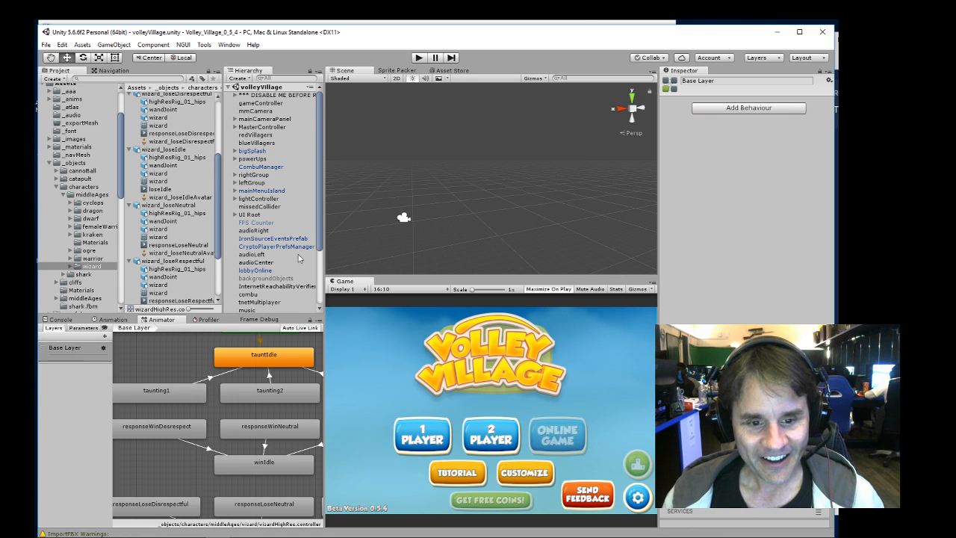
- Adjust the Unity layout by narrowing the Inspector and enlarging the Scene and Game views on both sides
left_click_drag(325, 295, 351, 296)
mouse_move(181, 357)
middle_mouse_down()
mouse_move(171, 380)
mouse_move(188, 357)
middle_mouse_up()
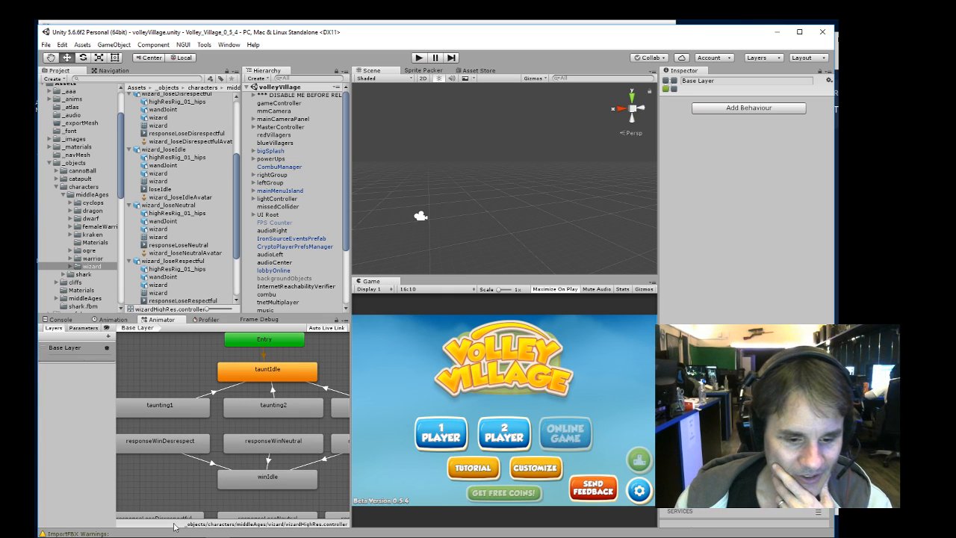
mouse_move(118, 537)
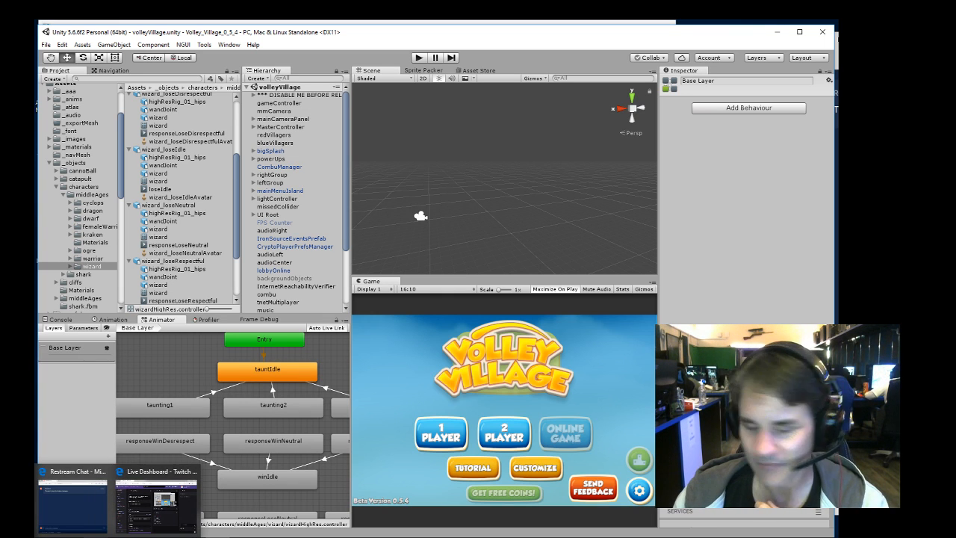
mouse_move(156, 504)
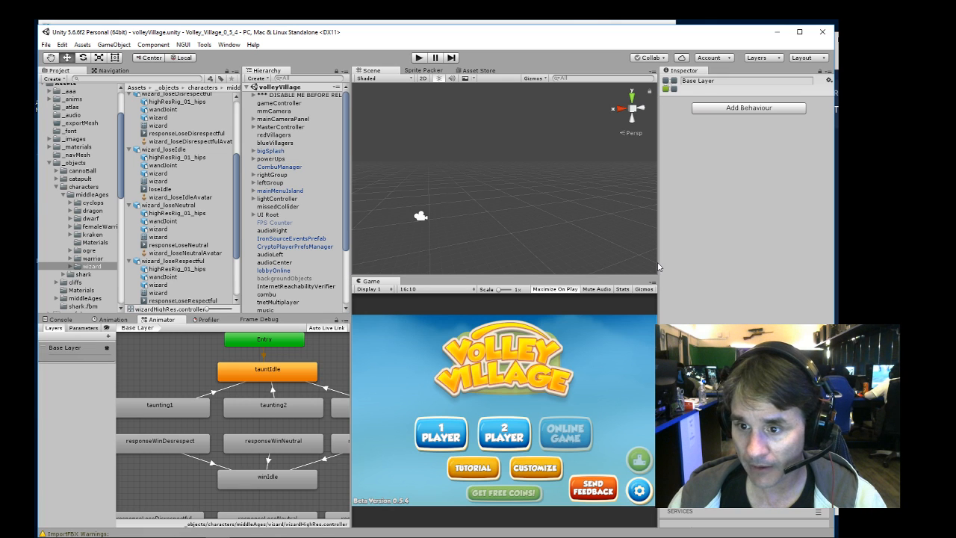
left_click_drag(659, 263, 700, 272)
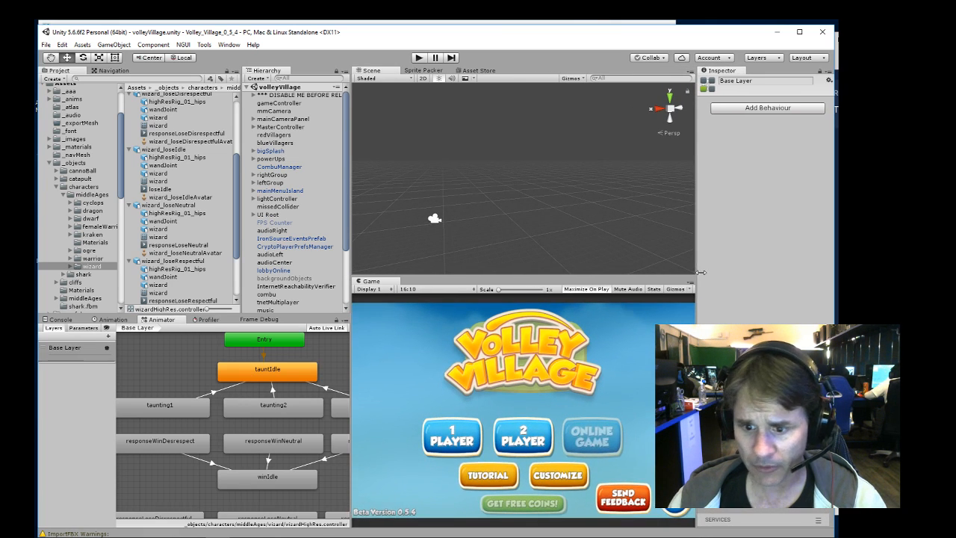
left_click_drag(355, 269, 318, 269)
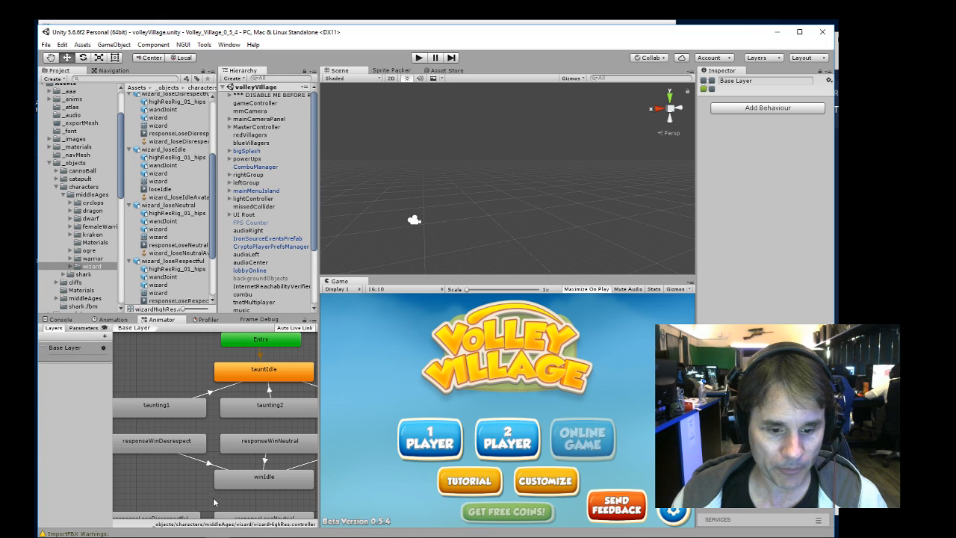
- Run the game in the editor and play an online match with the 25-coin entry fee
left_click(419, 59)
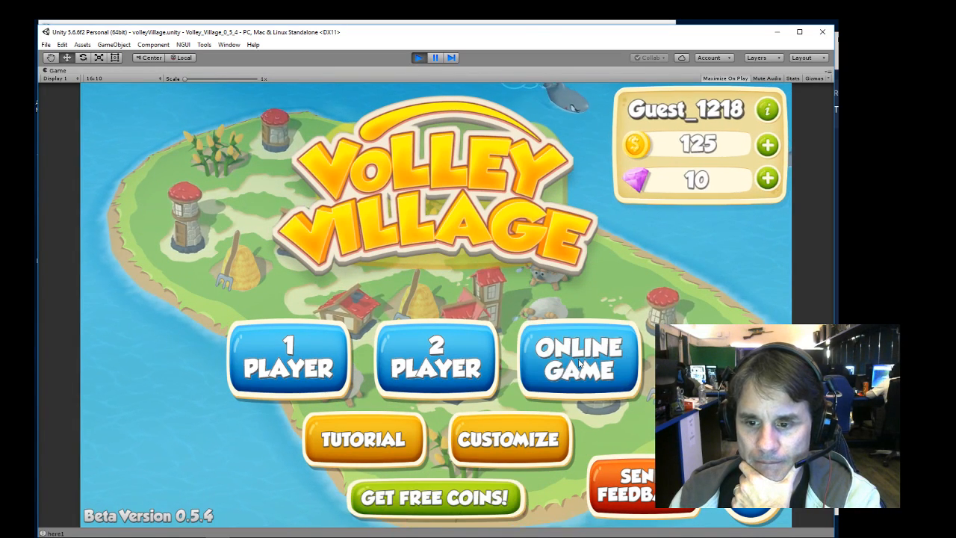
left_click(581, 363)
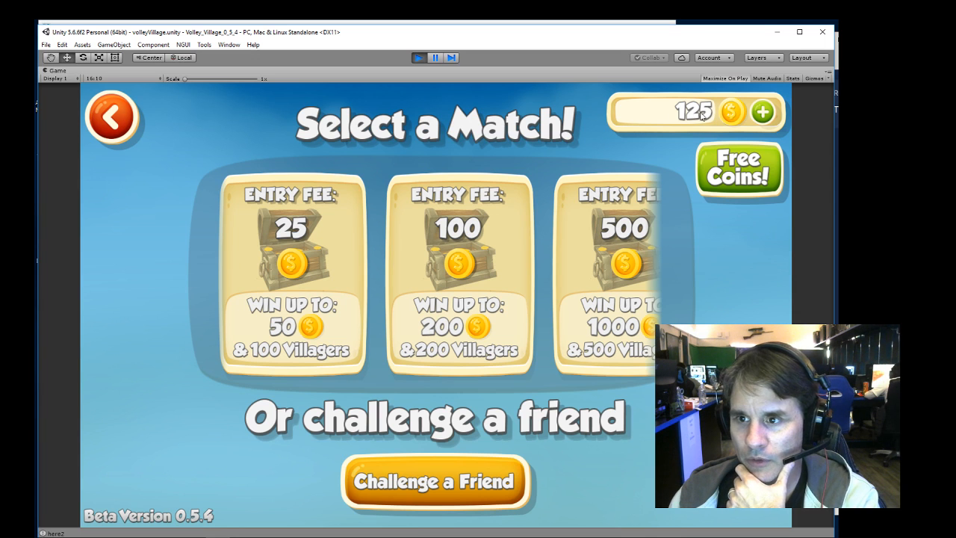
left_click(296, 268)
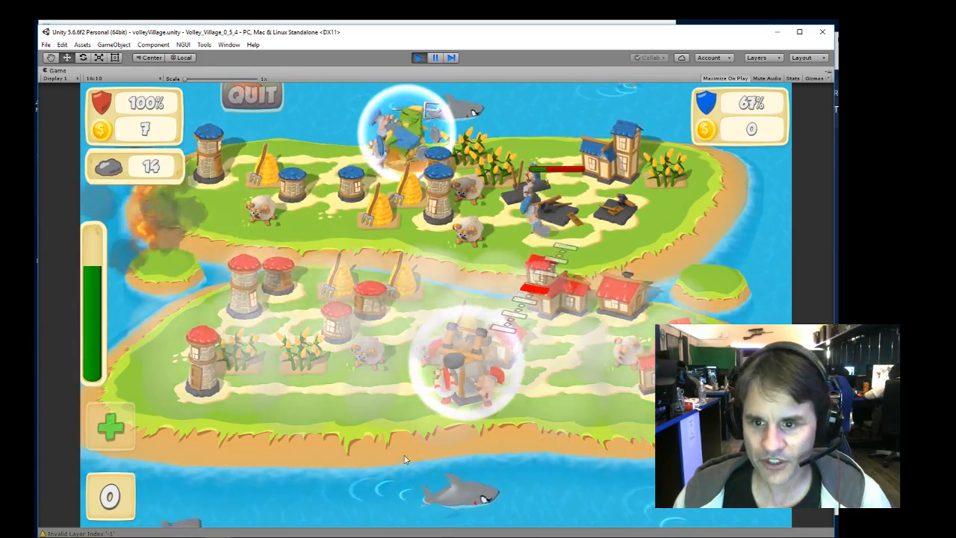
mouse_move(404, 455)
left_mouse_down()
mouse_move(385, 484)
mouse_move(490, 479)
mouse_move(475, 446)
mouse_move(476, 469)
mouse_move(517, 453)
mouse_move(543, 468)
mouse_move(540, 453)
mouse_move(586, 474)
mouse_move(525, 486)
mouse_move(489, 478)
left_mouse_up()
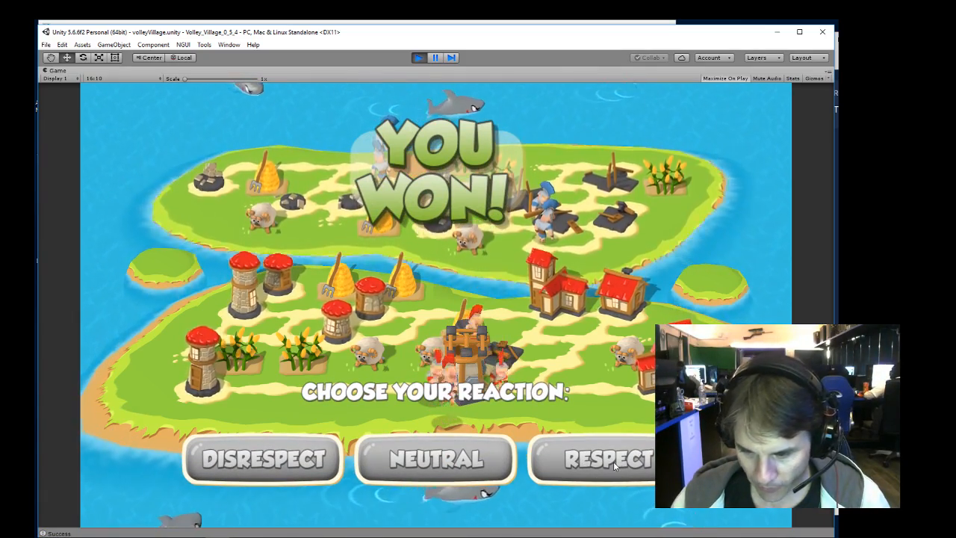
- Choose the Respect reaction to the match result, dismiss the reward summary, and stop the game
left_click(613, 462)
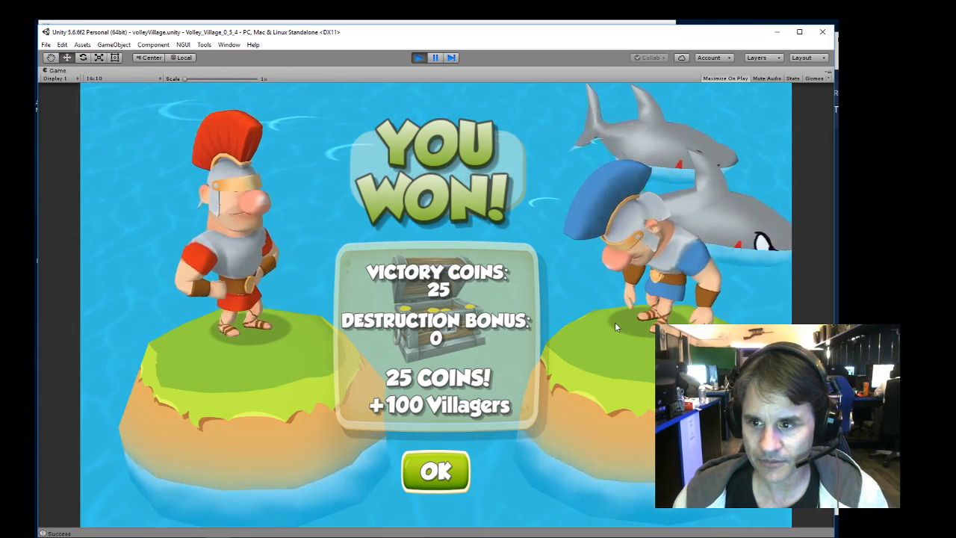
left_click(446, 475)
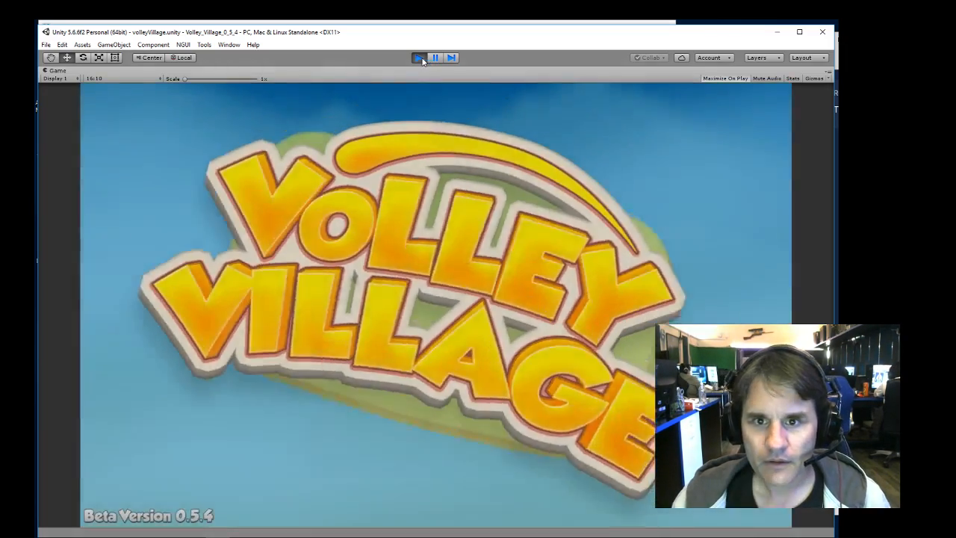
left_click(418, 58)
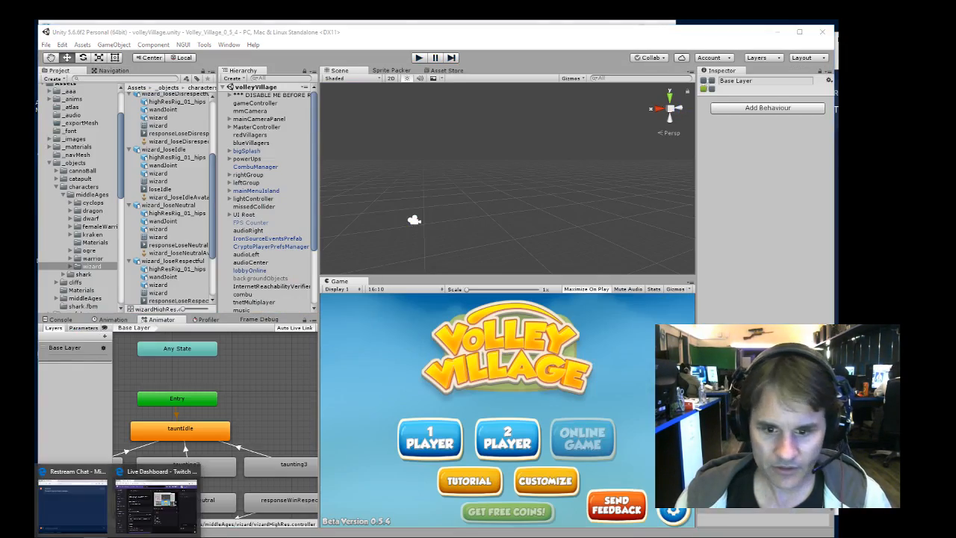
- Move the Unity window aside, minimize the Maya window behind it, and move Unity back into place
left_click(153, 512)
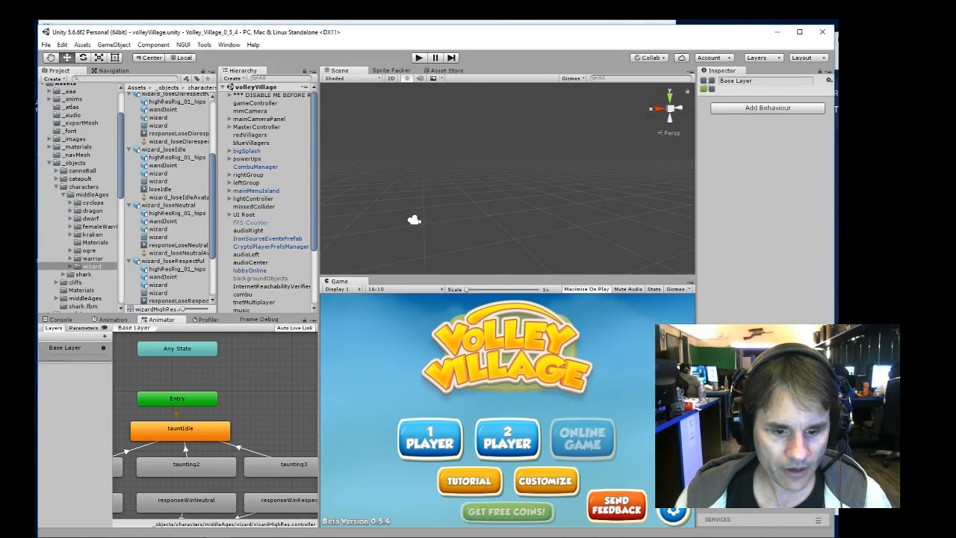
key("alt+Tab")
left_click_drag(354, 33, 400, 61)
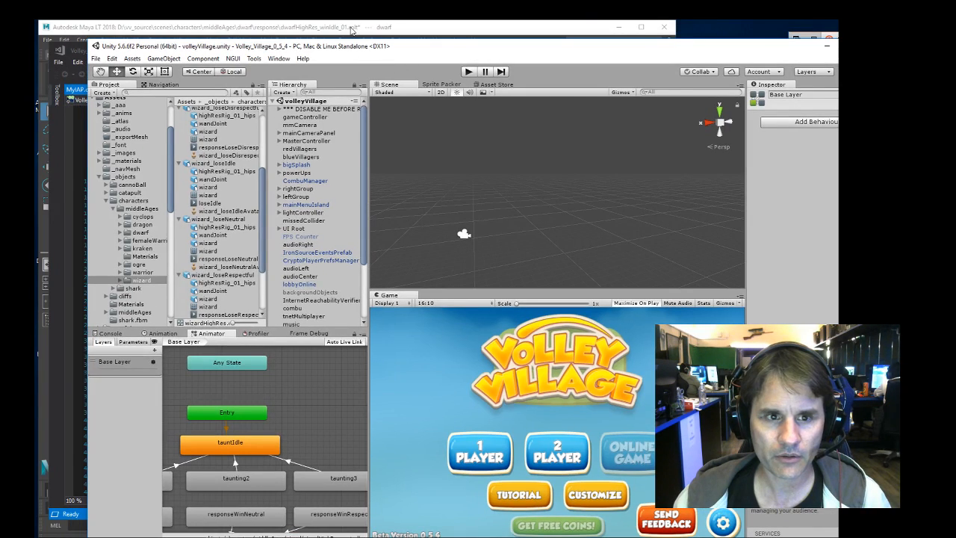
left_click(353, 28)
left_click(618, 27)
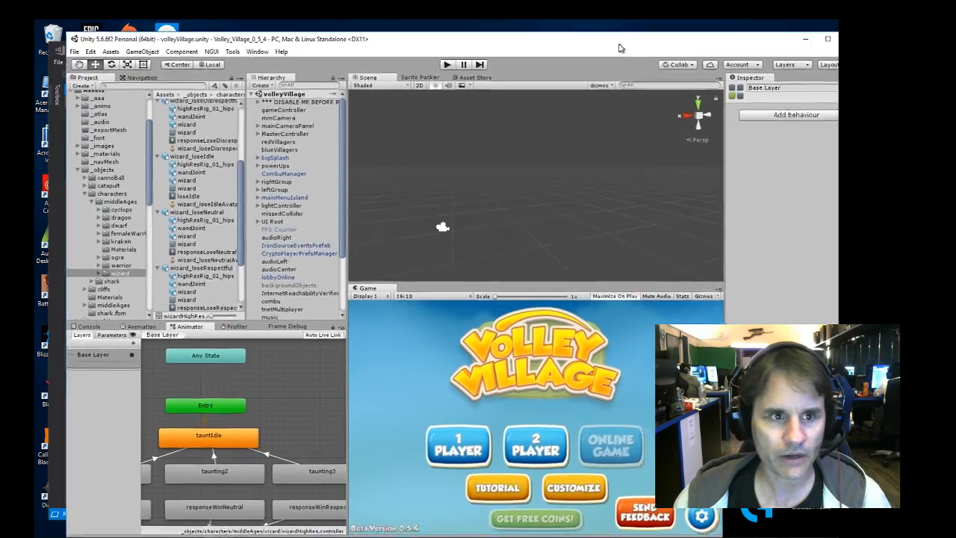
left_click_drag(619, 44, 589, 37)
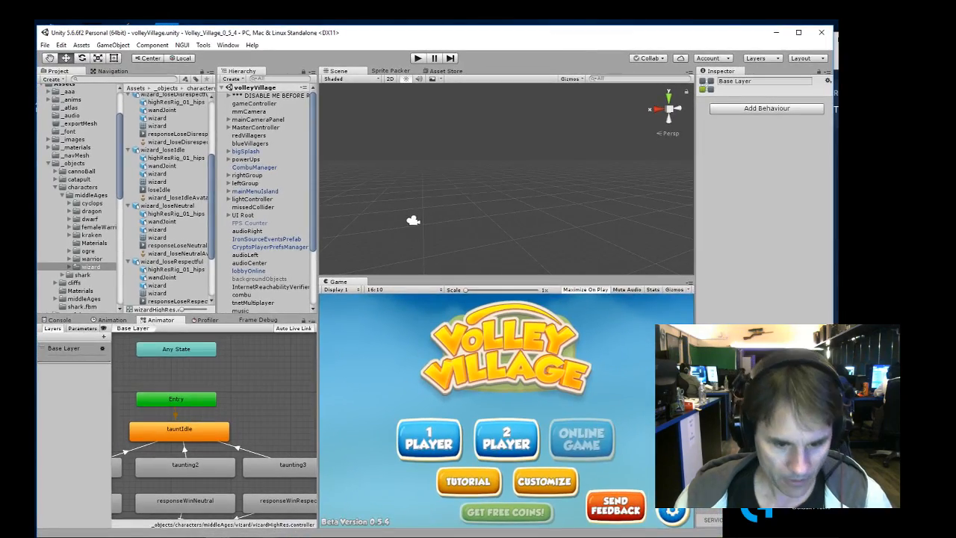
- Switch to Visual Studio, open the Unity Project Explorer, and dock it beside the MyIAP.cs code editor
key("super+Down")
key("alt+Tab")
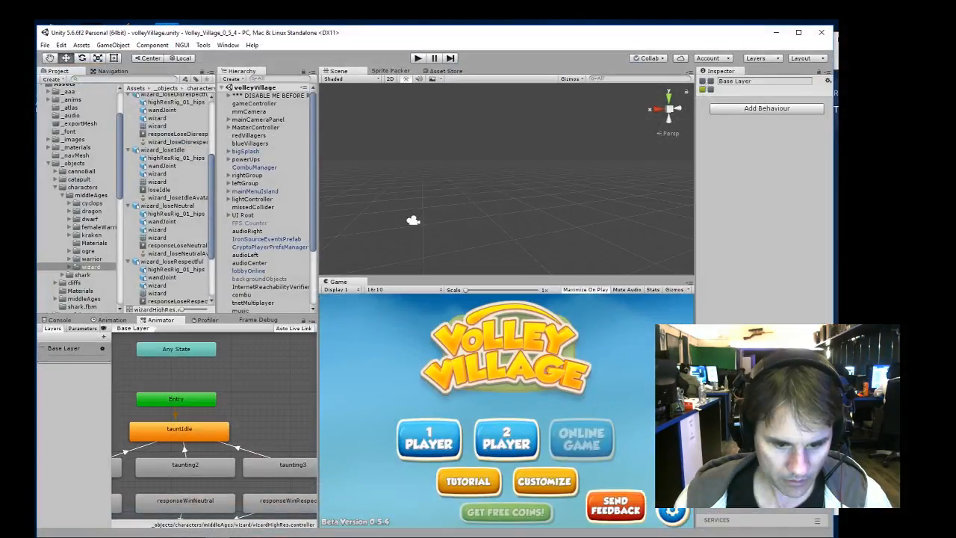
key("alt+Tab")
left_click(360, 223)
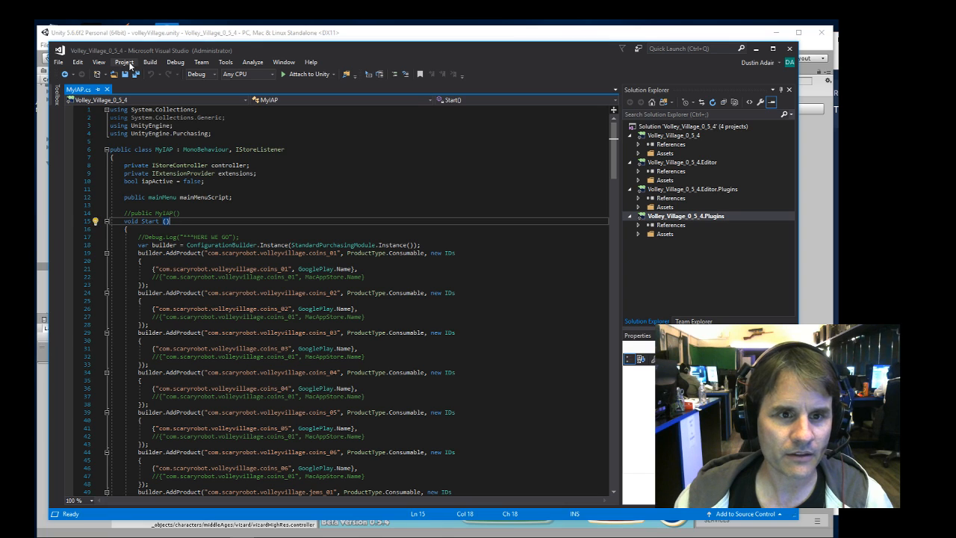
left_click(99, 62)
mouse_move(78, 64)
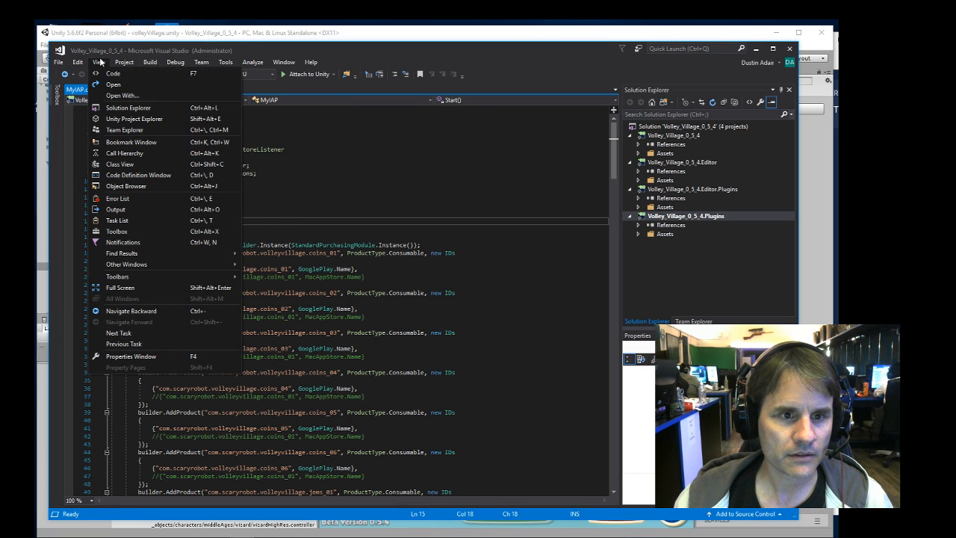
left_click(134, 118)
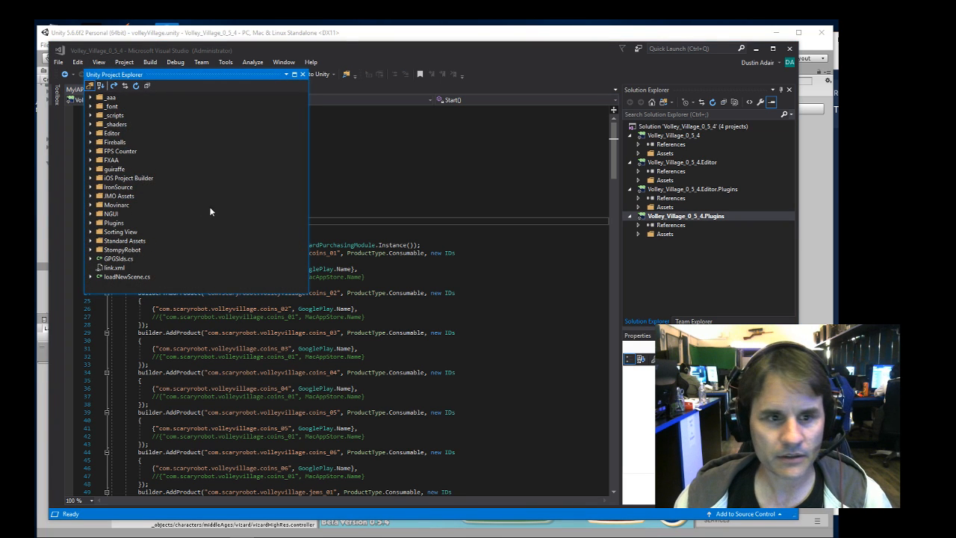
left_click_drag(148, 76, 72, 291)
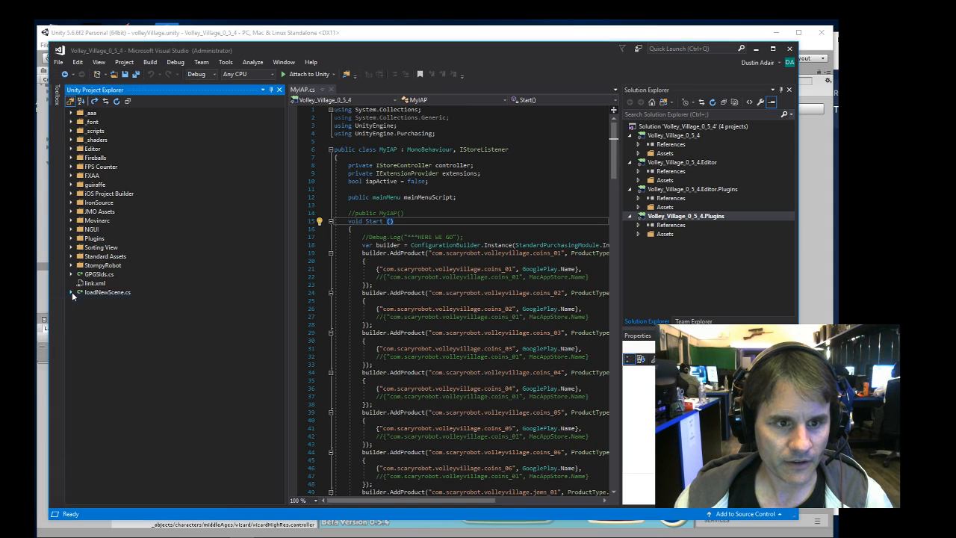
- Expand the _scripts folder in the Unity Project Explorer and look through its script files
left_click(71, 132)
scroll(135, 214, "down", 2)
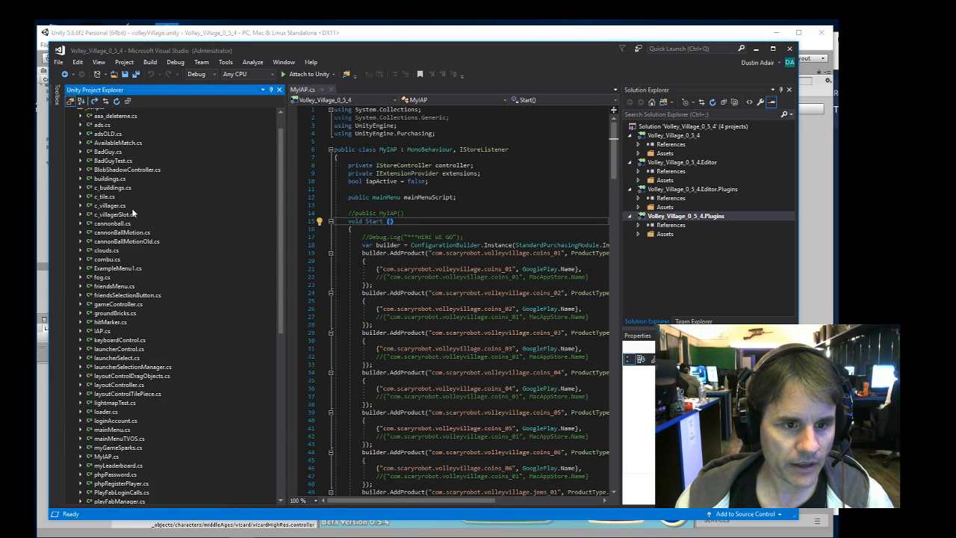
scroll(138, 269, "up", 2)
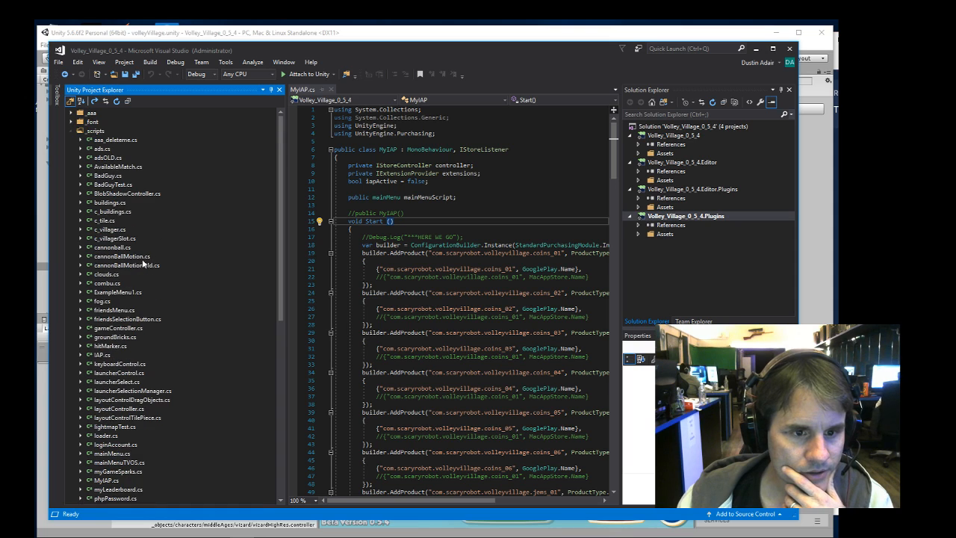
- Open gameController.cs from the _scripts folder and narrow the Unity Project Explorer to give the code editor more room
scroll(145, 295, "down", 2)
scroll(142, 287, "up", 2)
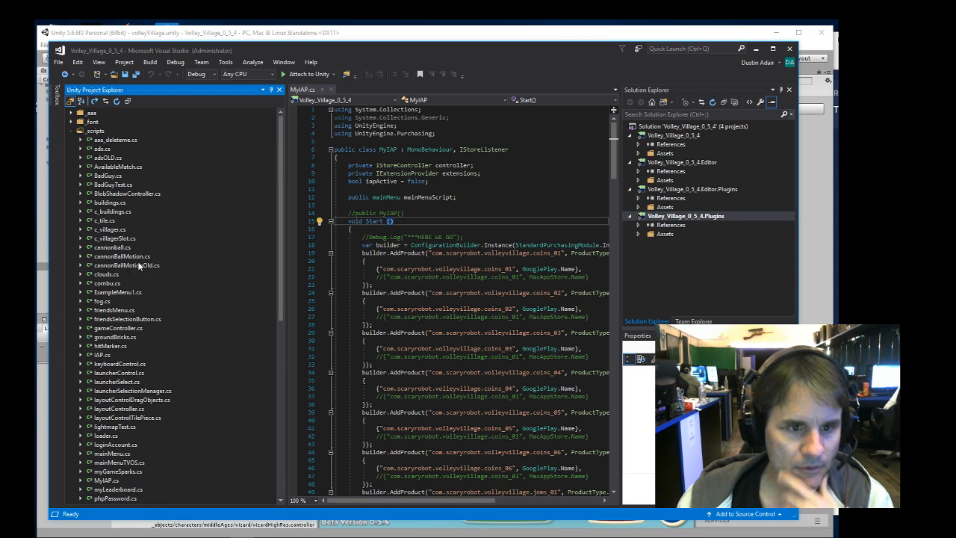
double_click(120, 329)
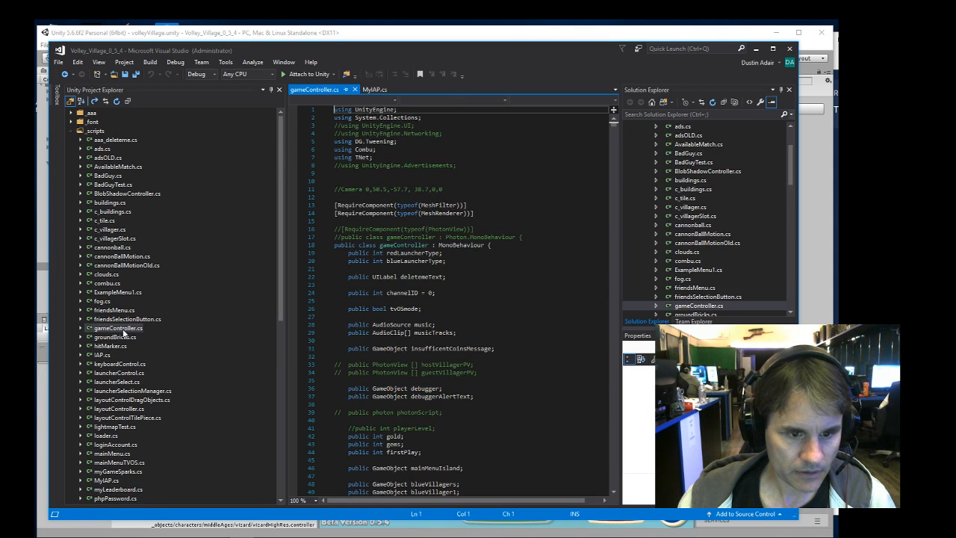
left_click_drag(280, 251, 148, 251)
left_click(408, 292)
- Search gameController.cs for "masco" and advance through the matches to the mascot assignment in PlaceHostBuildings
key("ctrl+f")
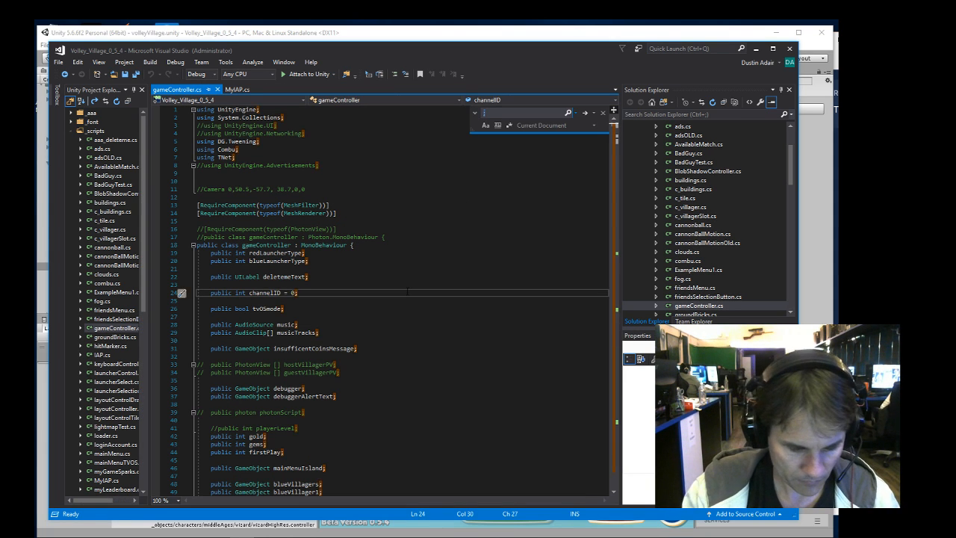
type("masco")
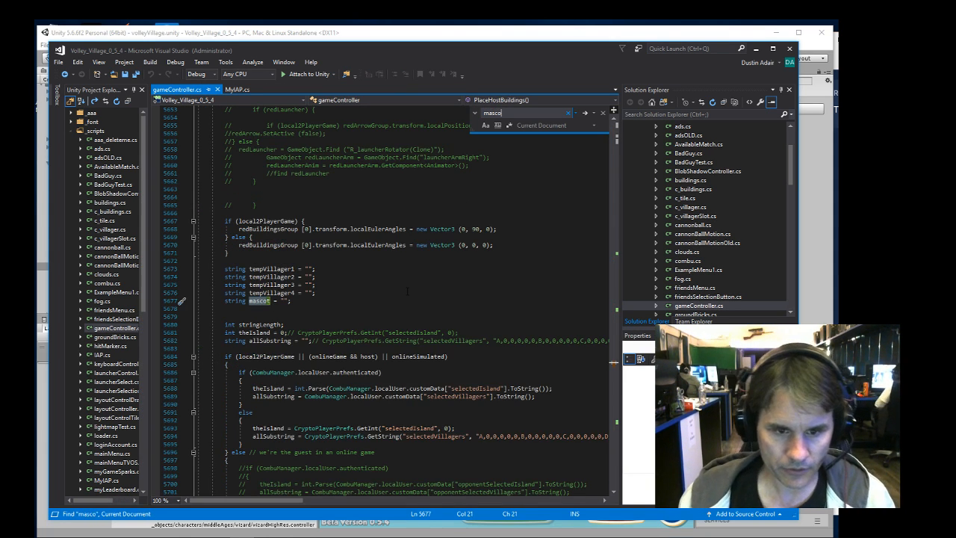
key("Return")
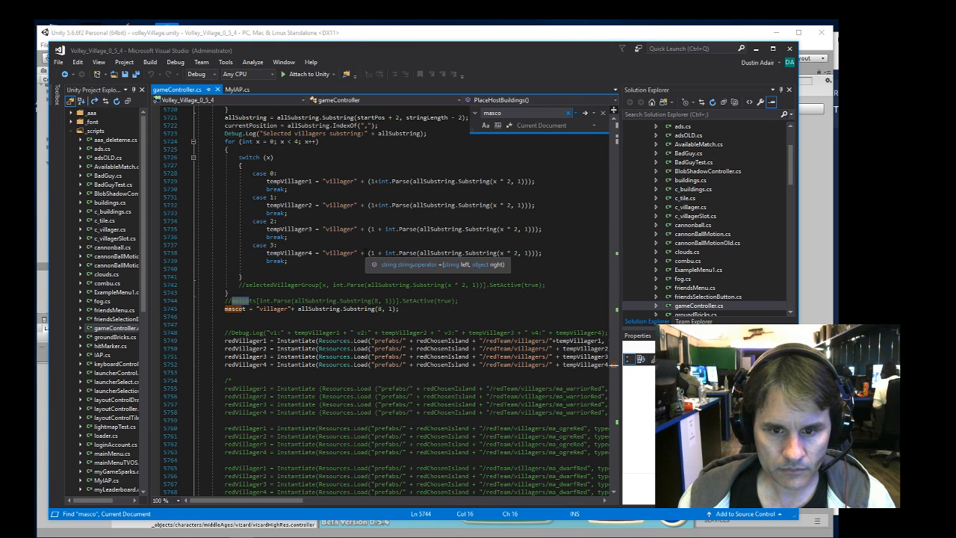
key("Return")
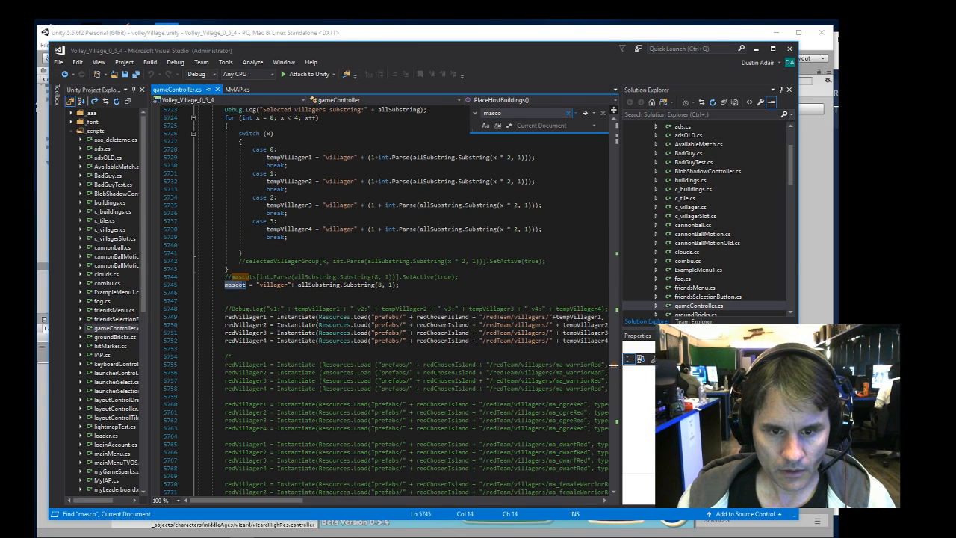
scroll(390, 301, "down", 1)
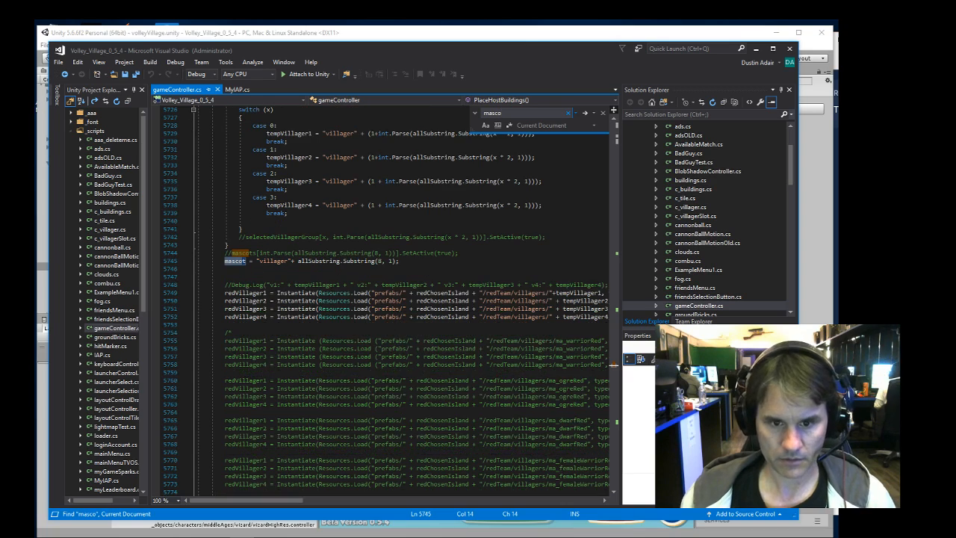
left_click_drag(288, 504, 266, 501)
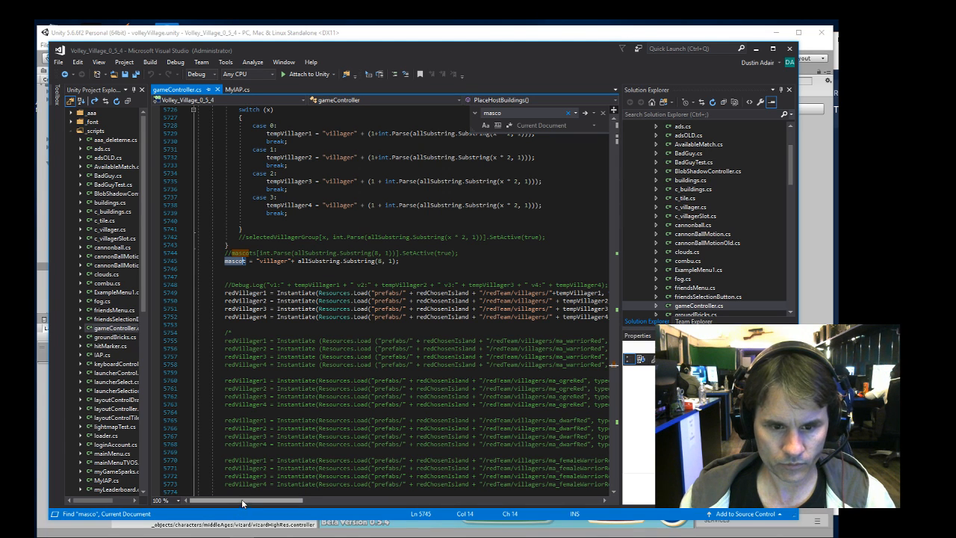
- Cycle through the remaining "masco" matches and examine the full redVillager Instantiate lines below the mascot assignment
key("F3")
key("F3")
key("F3")
key("F3")
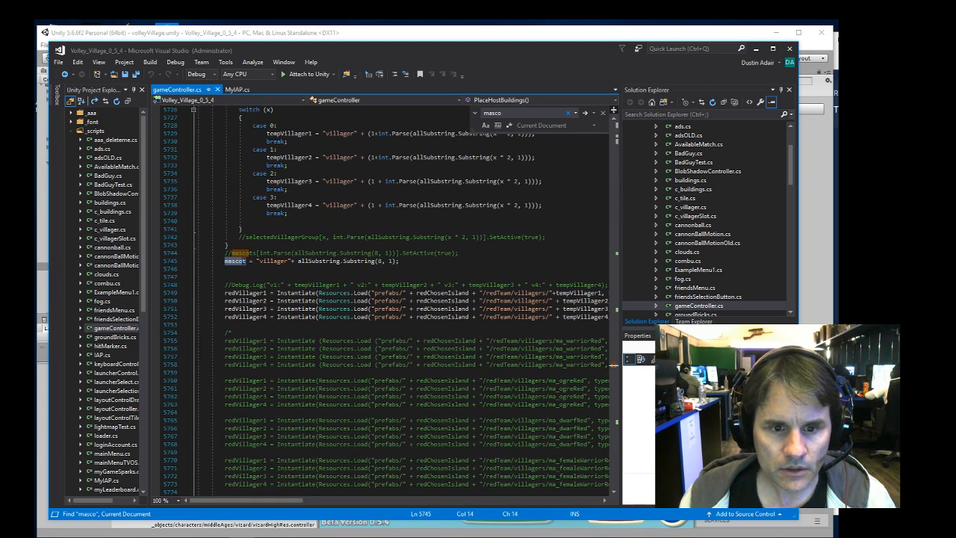
left_click(499, 305)
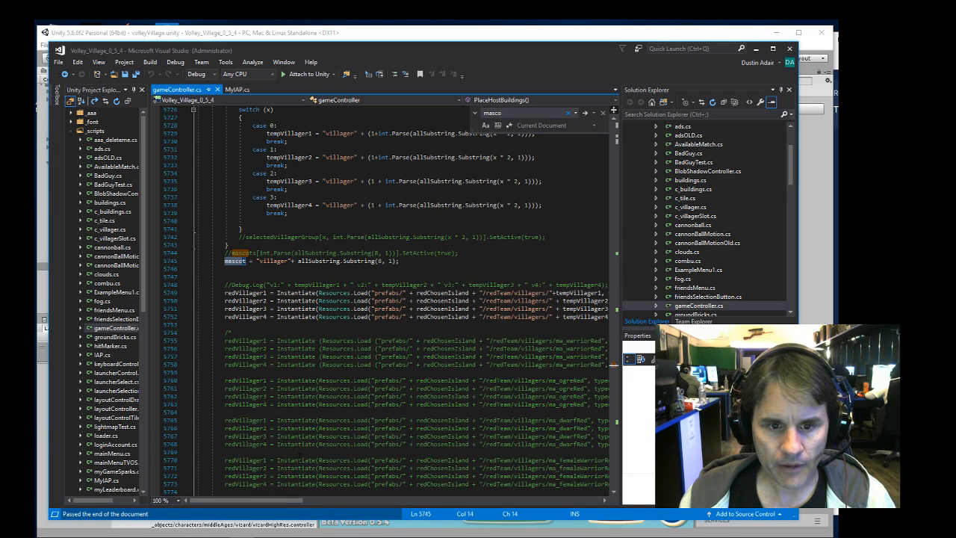
left_click_drag(284, 506, 311, 506)
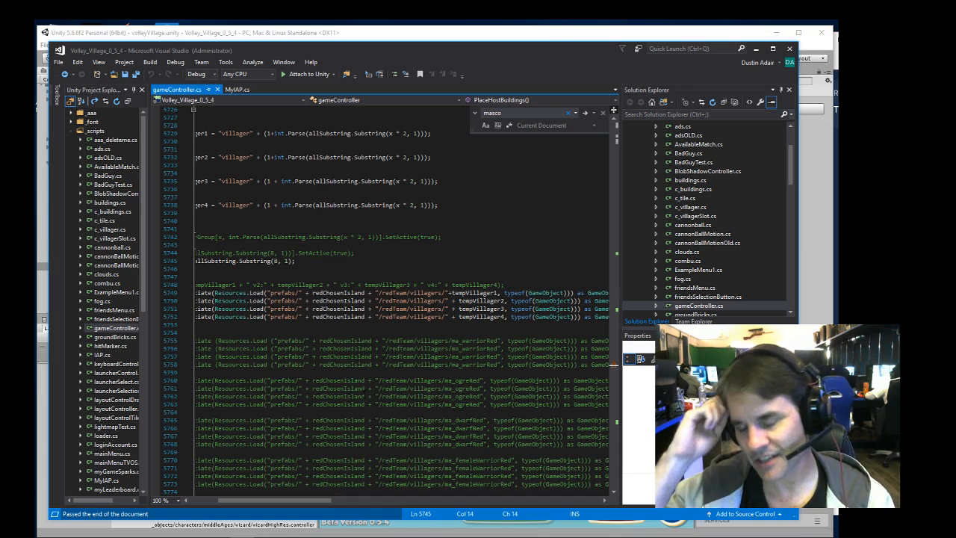
- Return to Unity, select versusRedWarrior in the scene, and frame it to view the red and blue warriors facing each other
left_click(757, 49)
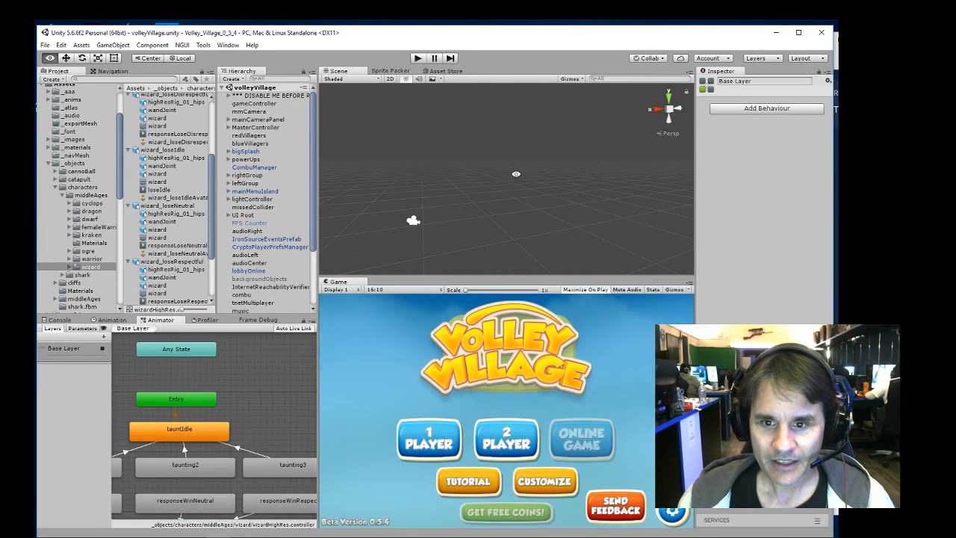
left_click_drag(516, 174, 527, 238, "alt")
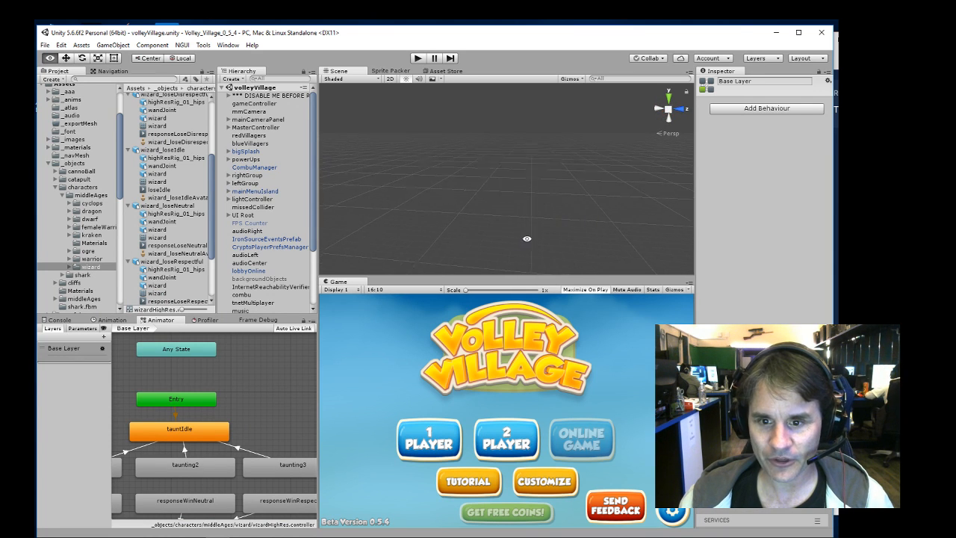
middle_click_drag(526, 238, 552, 117)
scroll(553, 118, "down", 3)
middle_click_drag(505, 253, 552, 197)
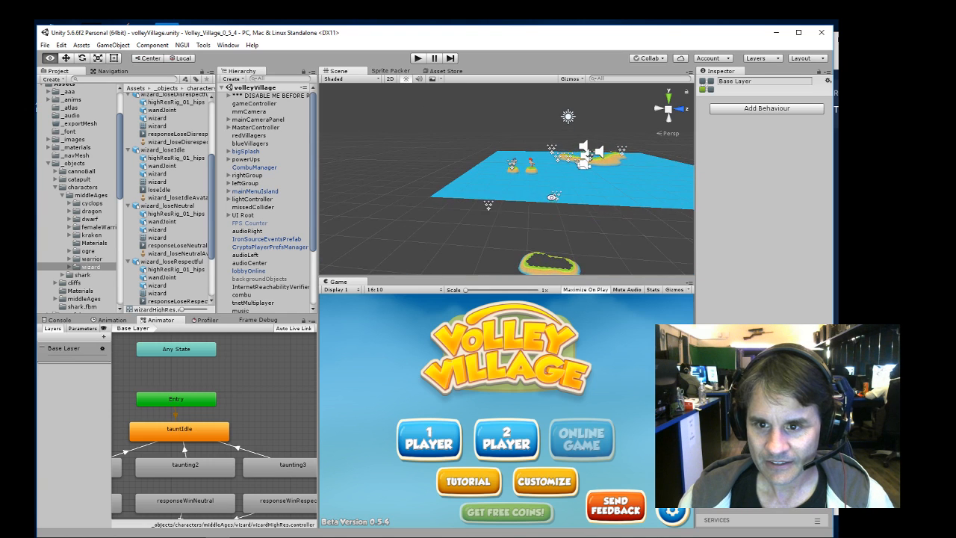
left_click_drag(552, 197, 523, 175, "alt")
left_click(519, 172)
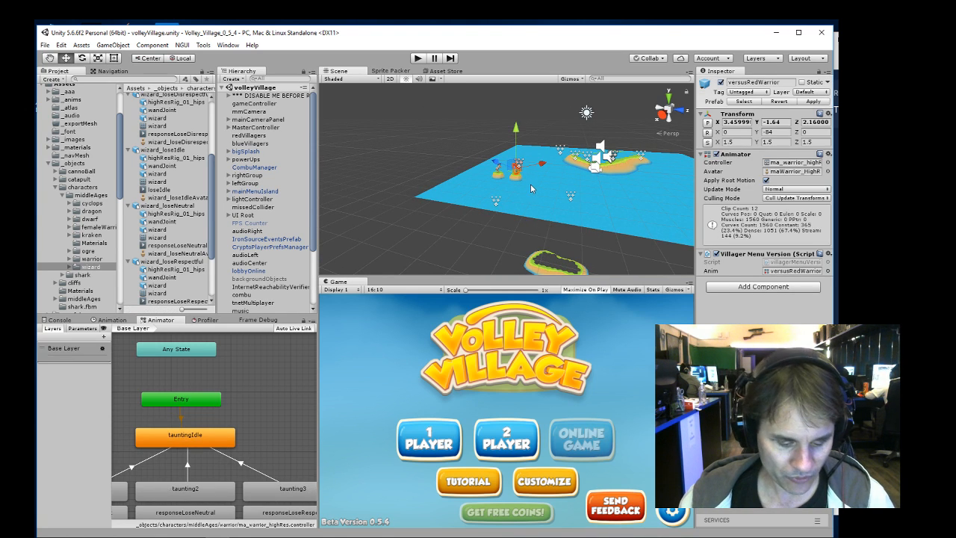
key("f")
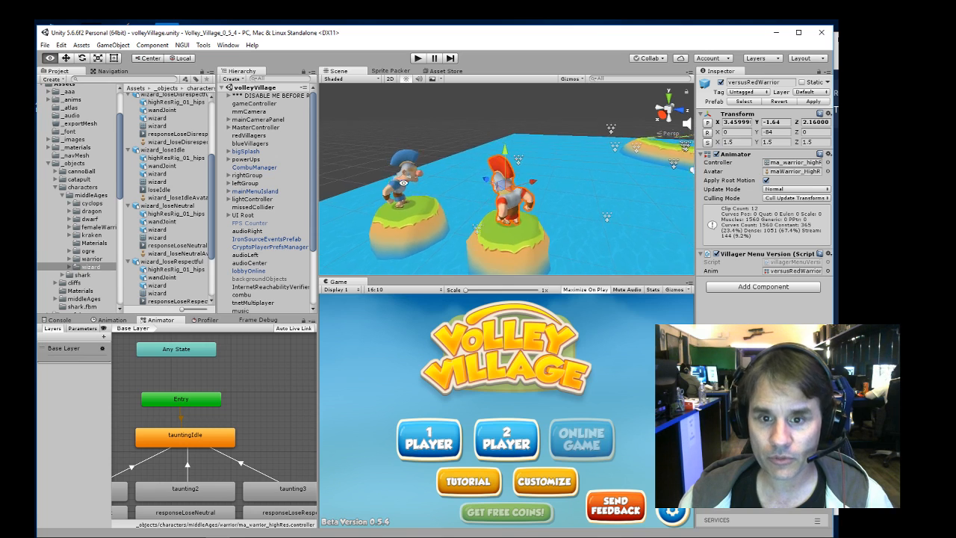
left_click_drag(403, 183, 547, 180, "alt")
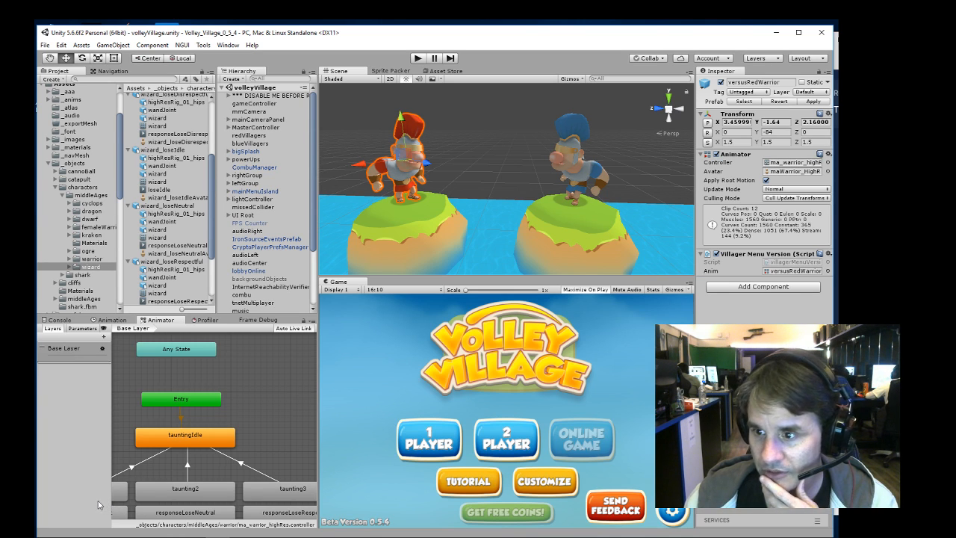
- Check the open browser windows and switch to Streamlabs OBS
left_click(95, 536)
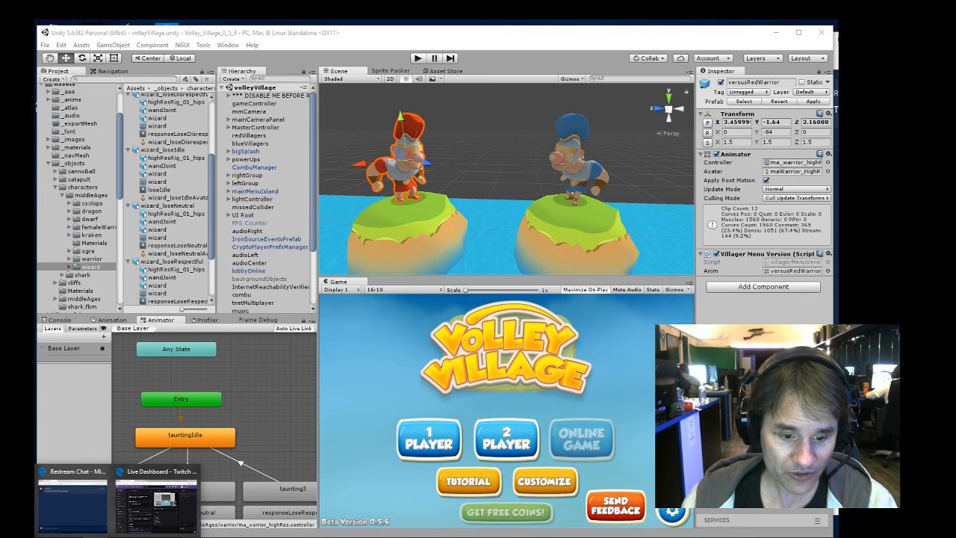
left_click(179, 537)
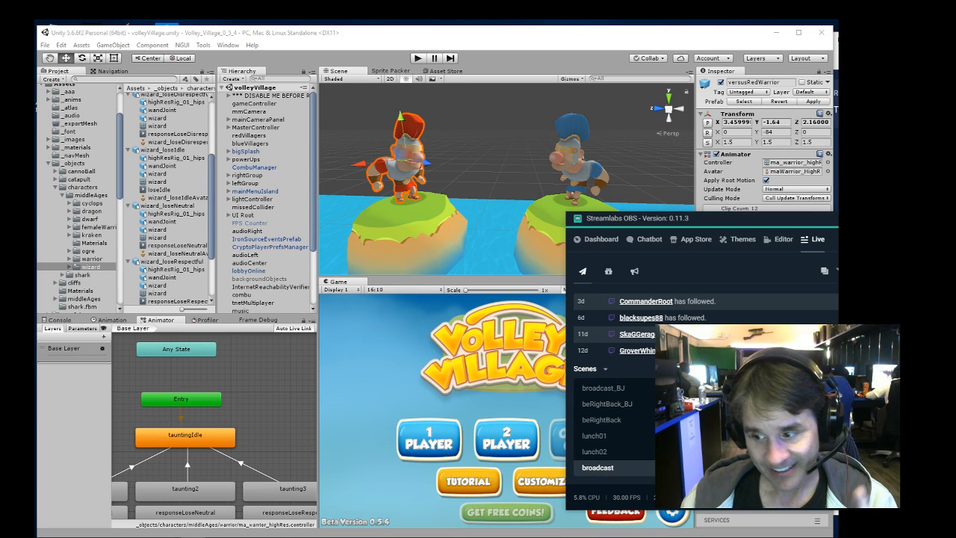